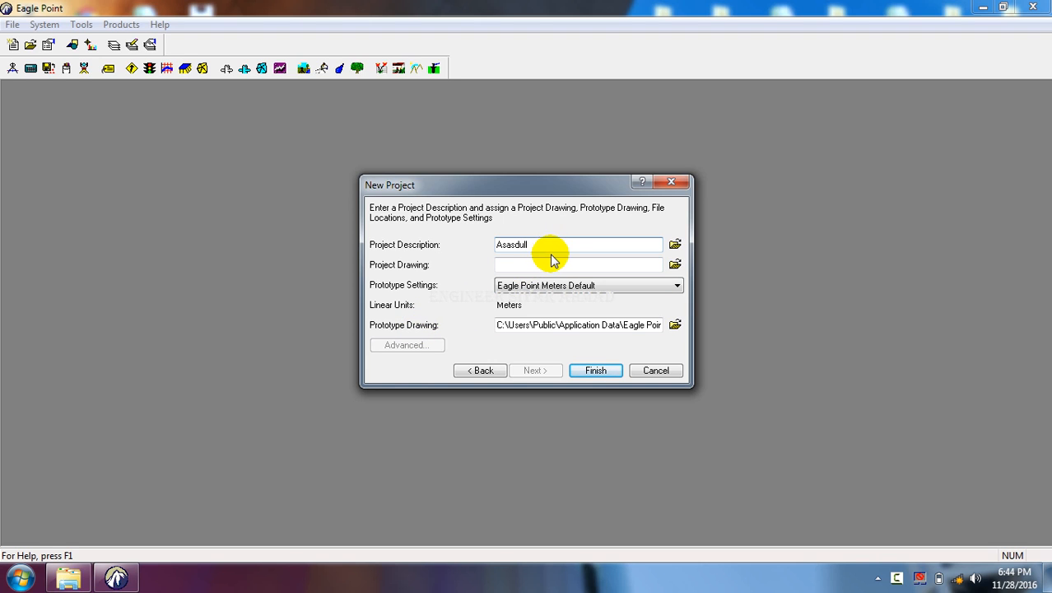
Step: Complete the project description, set the project drawing to Road in the project's own folder on drive E, and create the project
{"action": "type", "text": "2"}
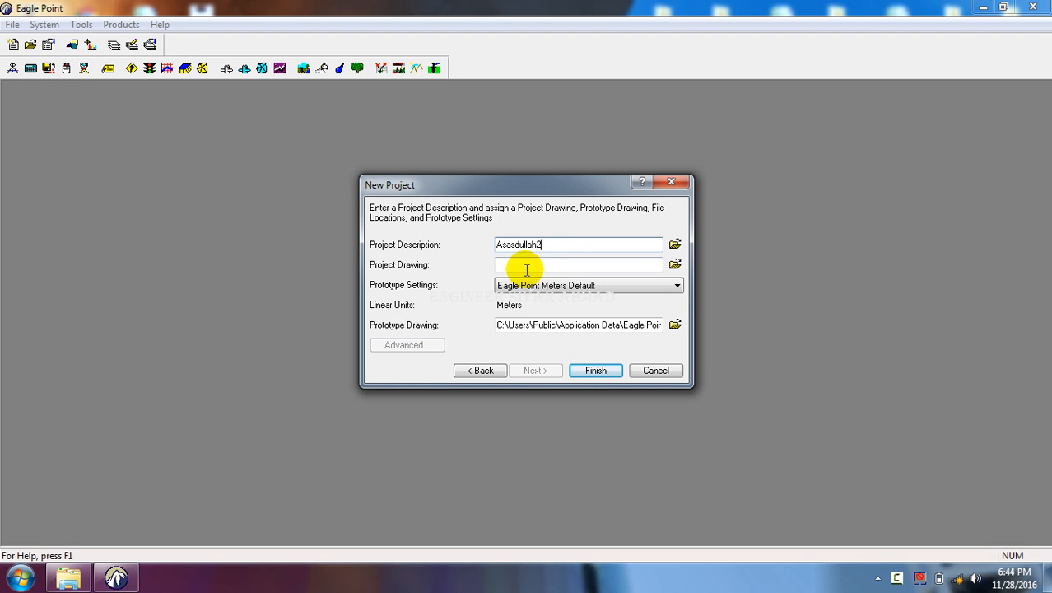
{"action": "left_click", "coordinate": [527, 266]}
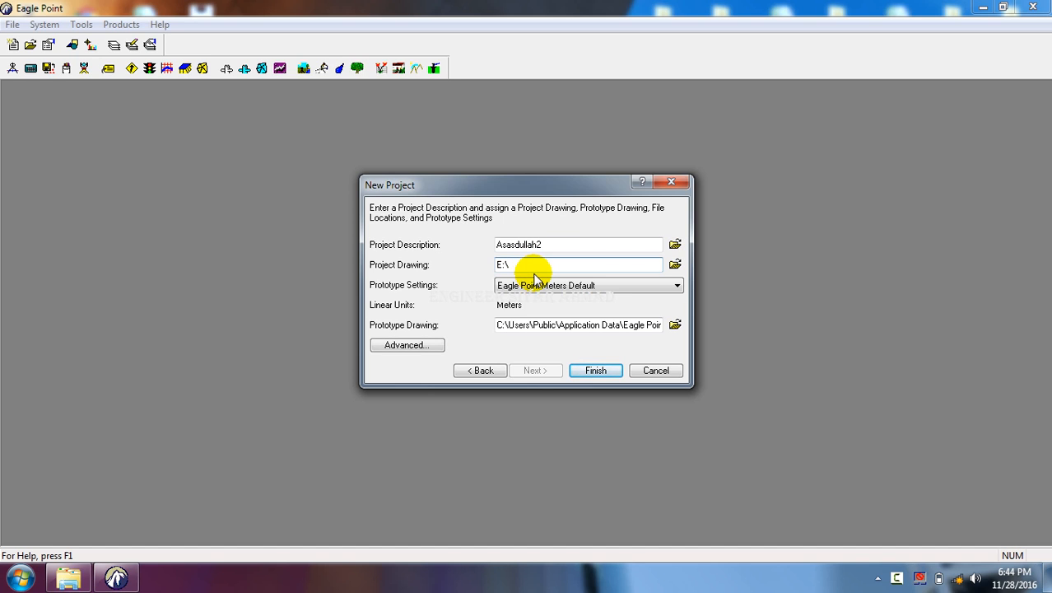
{"action": "type", "text": "Asadu"}
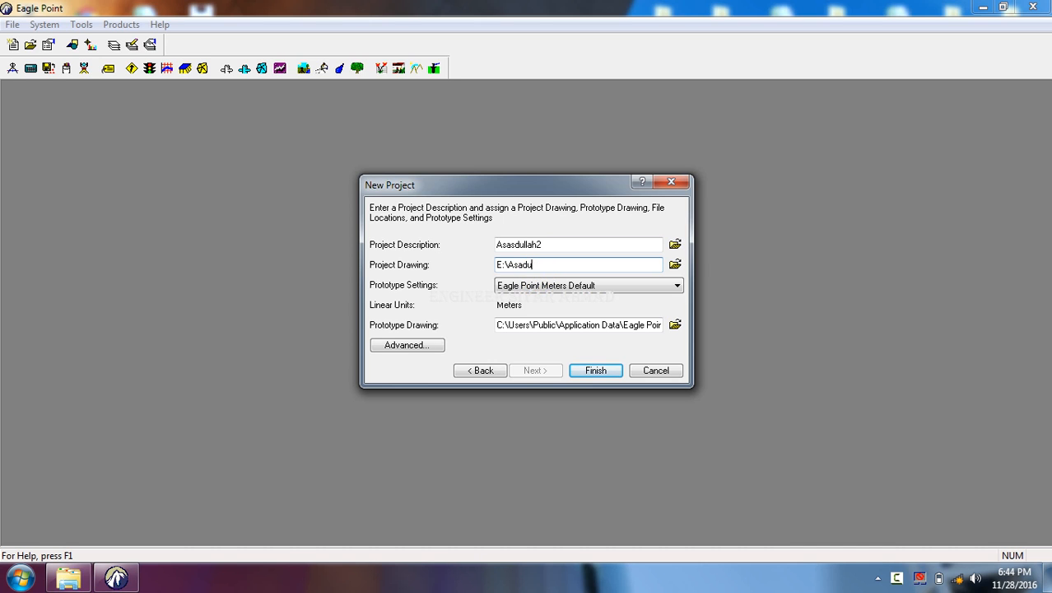
{"action": "type", "text": "llah2\\"}
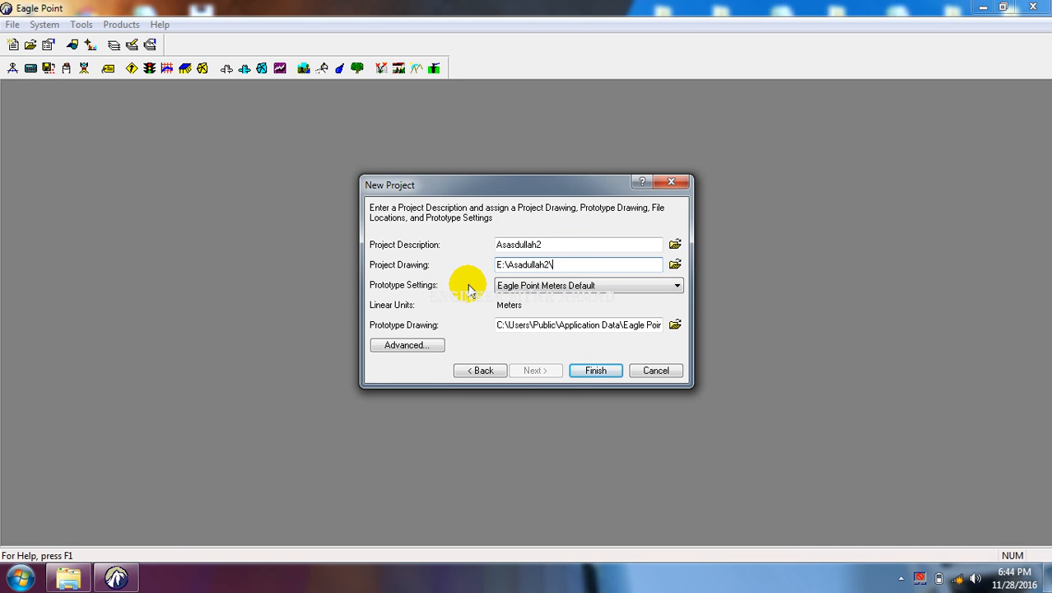
{"action": "type", "text": "oad"}
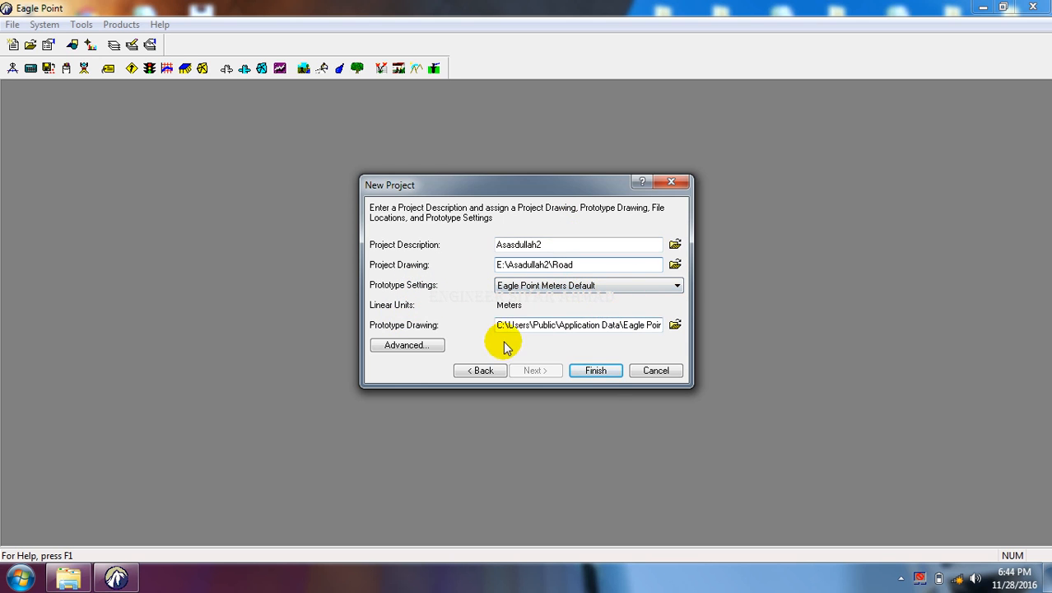
{"action": "left_click", "coordinate": [595, 371]}
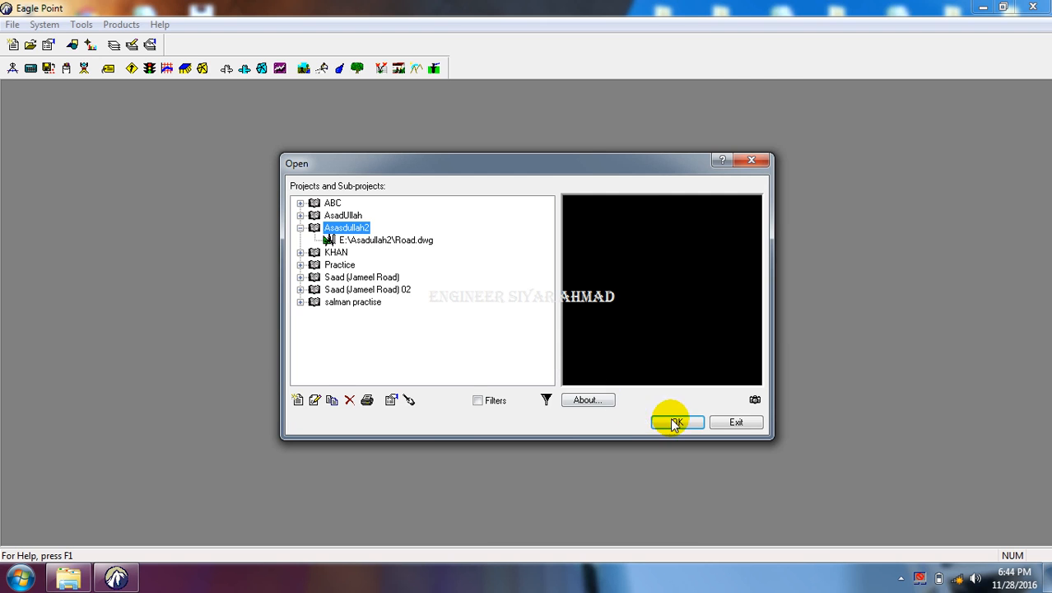
Step: Open the newly created project with its Road.dwg drawing in AutoCAD
{"action": "left_click", "coordinate": [674, 422]}
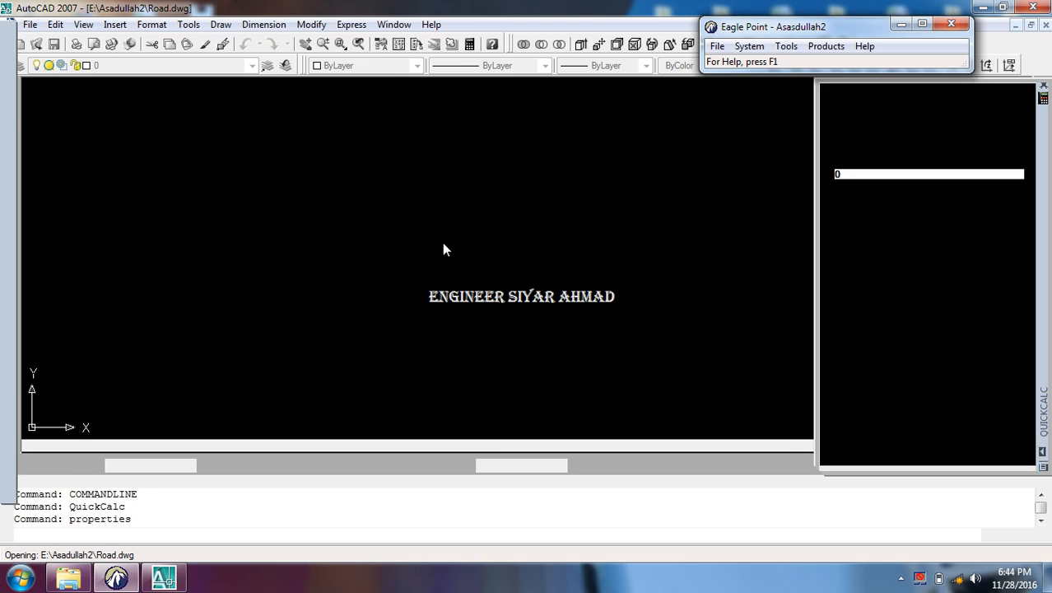
{"action": "double_click", "coordinate": [447, 214]}
{"action": "double_click", "coordinate": [434, 215]}
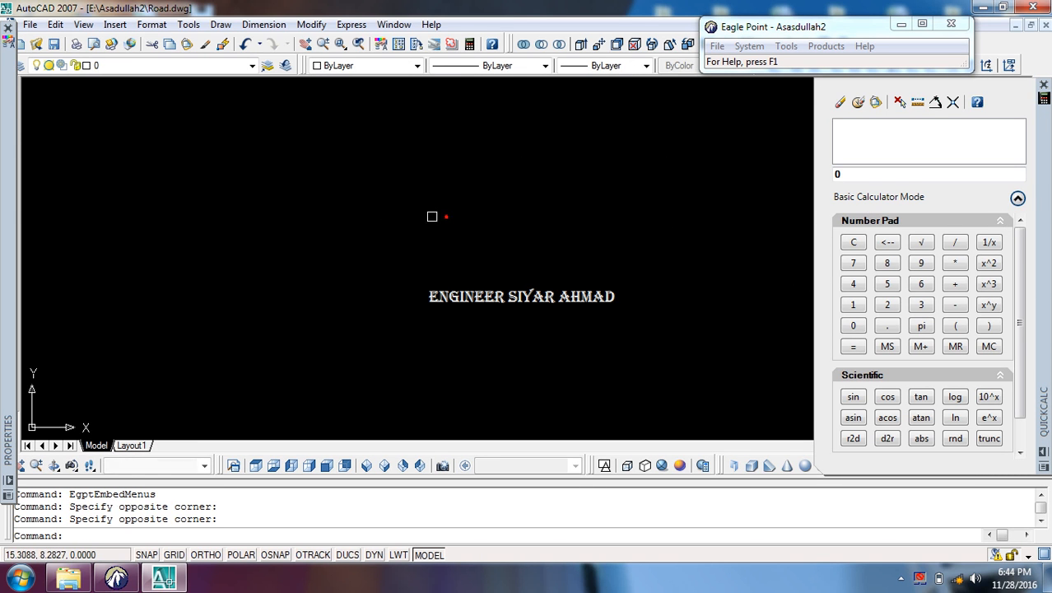
{"action": "double_click", "coordinate": [457, 239]}
Step: Set the drawing units to length precision 0.000 and clockwise Deg/Min/Sec angles with 0d00'00" precision
{"action": "type", "text": "un"}
{"action": "key", "text": "Return"}
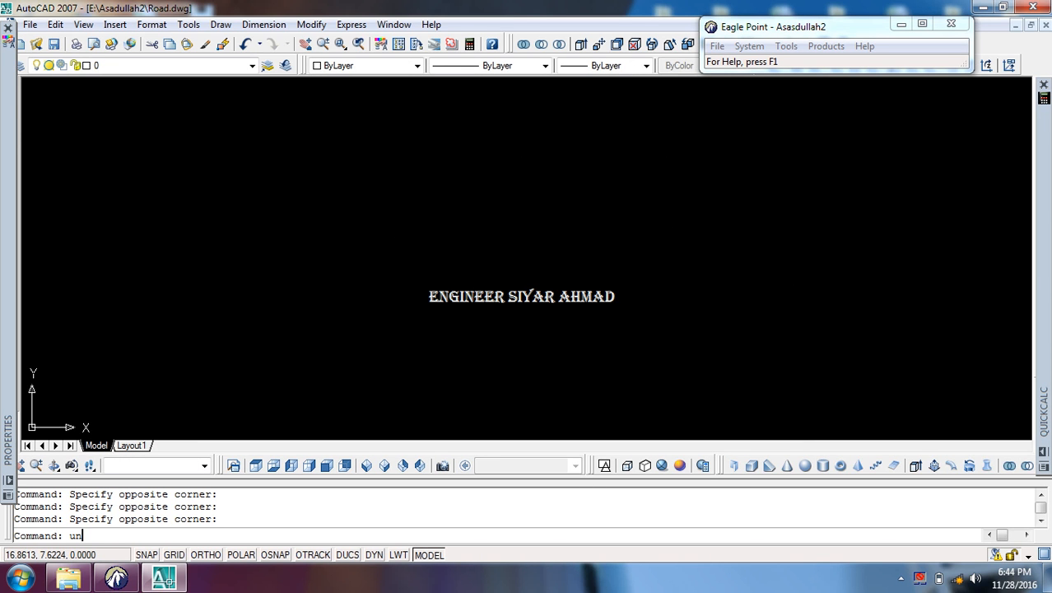
{"action": "left_click", "coordinate": [470, 240]}
{"action": "left_click", "coordinate": [458, 285]}
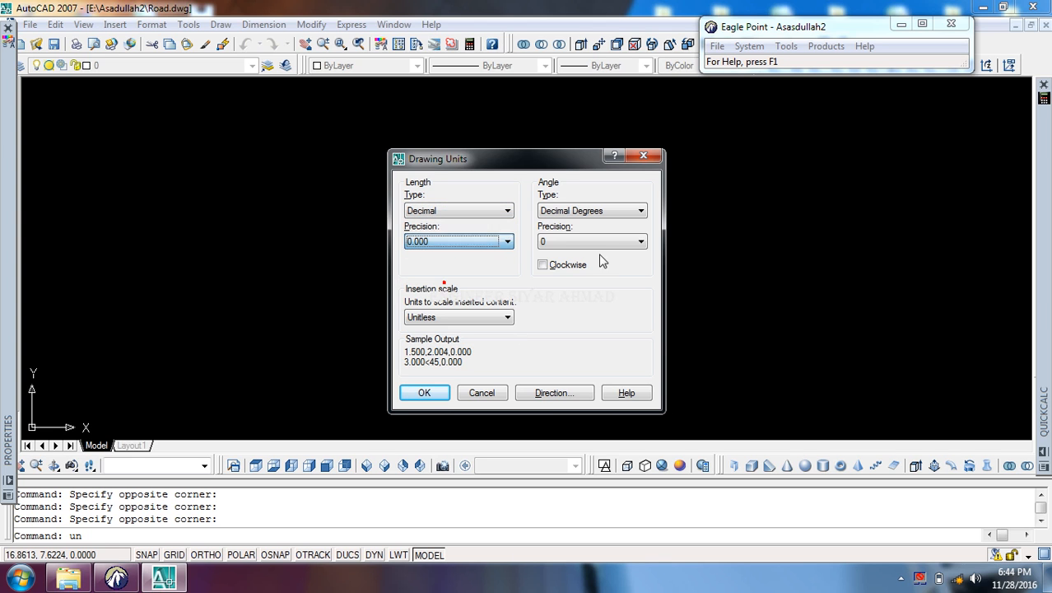
{"action": "left_click", "coordinate": [596, 211]}
{"action": "left_click", "coordinate": [589, 232]}
{"action": "left_click", "coordinate": [583, 240]}
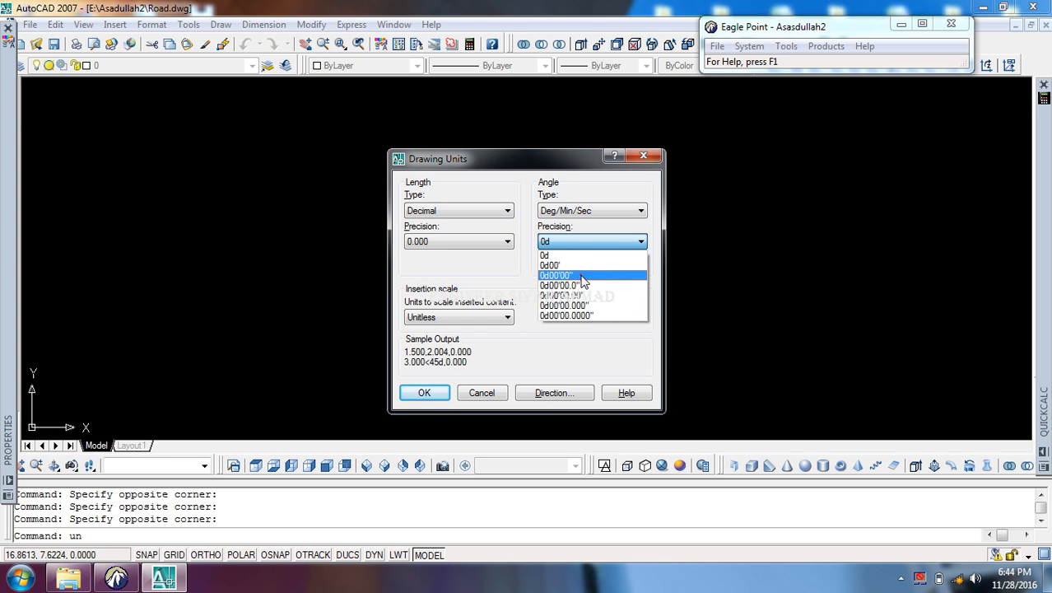
{"action": "left_click", "coordinate": [581, 275]}
Step: Set the base angle direction to North and the insertion scale to Kilometers, and apply the drawing units
{"action": "left_click", "coordinate": [553, 393]}
{"action": "left_click", "coordinate": [480, 248]}
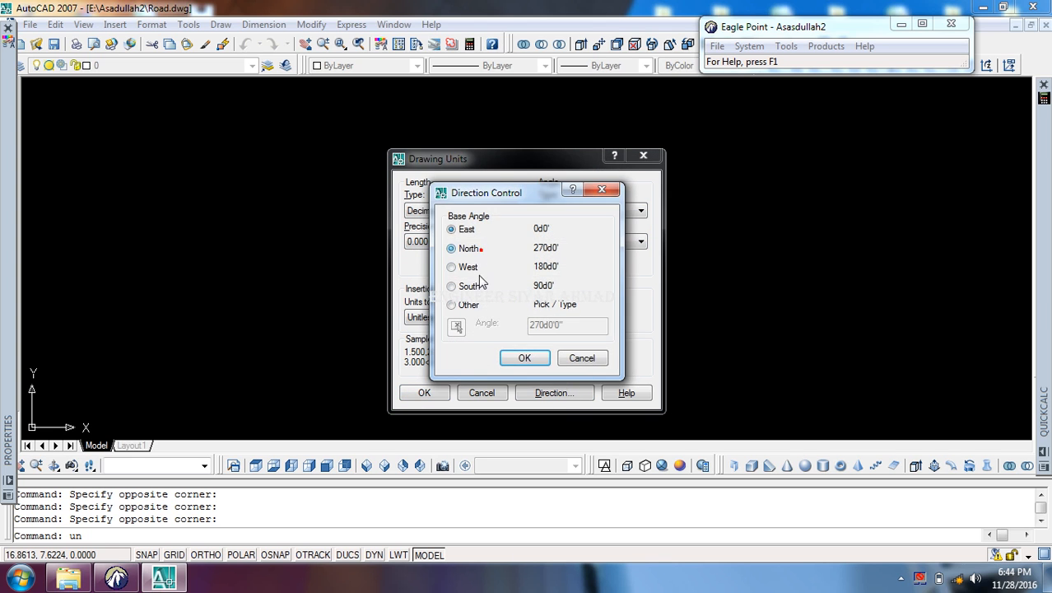
{"action": "left_click", "coordinate": [520, 357]}
{"action": "left_click", "coordinate": [449, 317]}
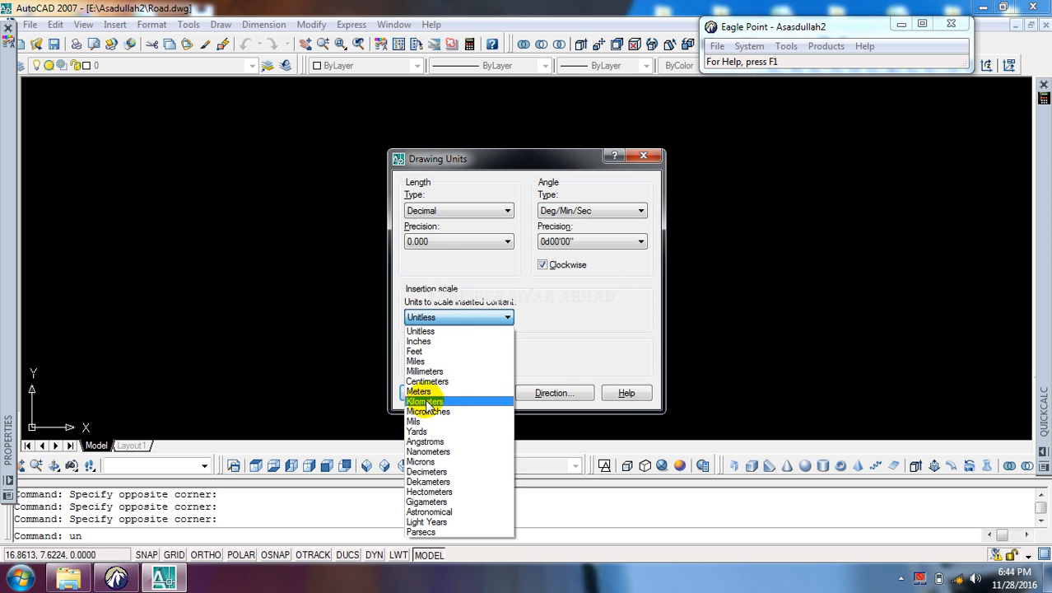
{"action": "left_click", "coordinate": [428, 404]}
{"action": "left_click", "coordinate": [425, 393]}
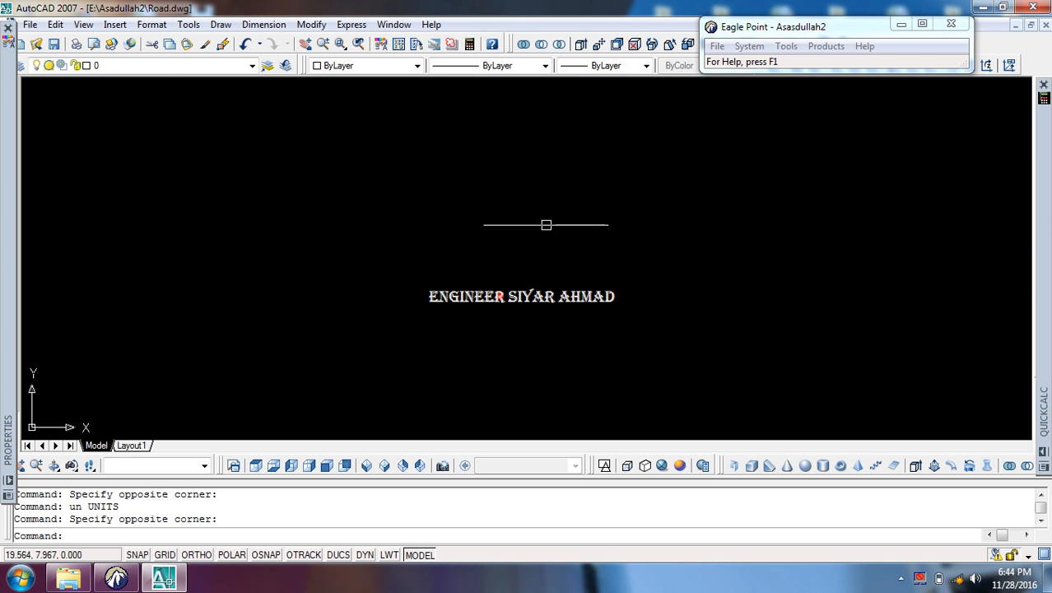
Step: Open the Data Transfer module and start importing a survey point file
{"action": "left_click", "coordinate": [825, 47]}
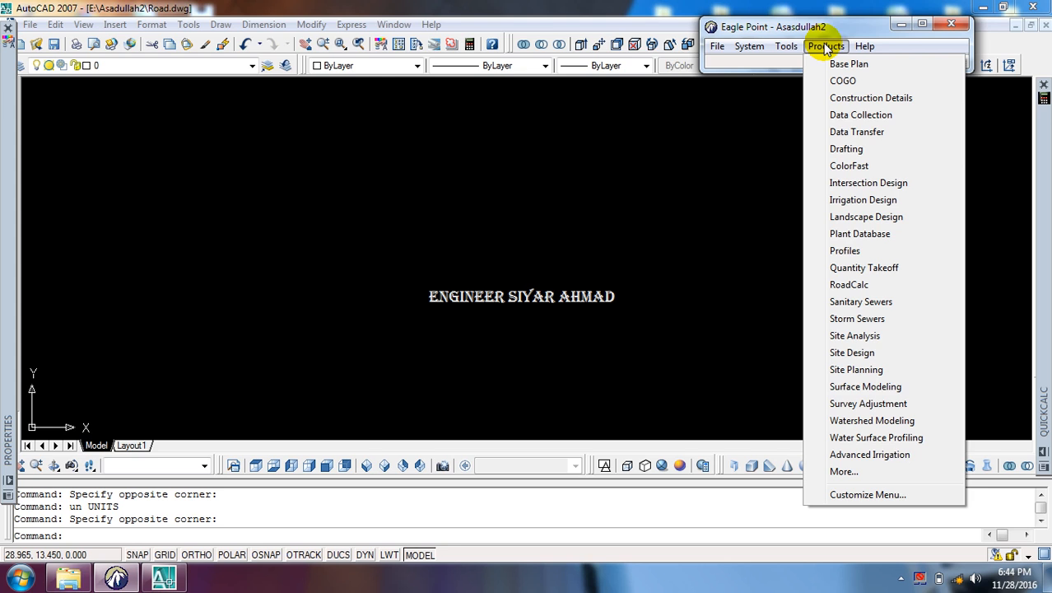
{"action": "left_click", "coordinate": [830, 131]}
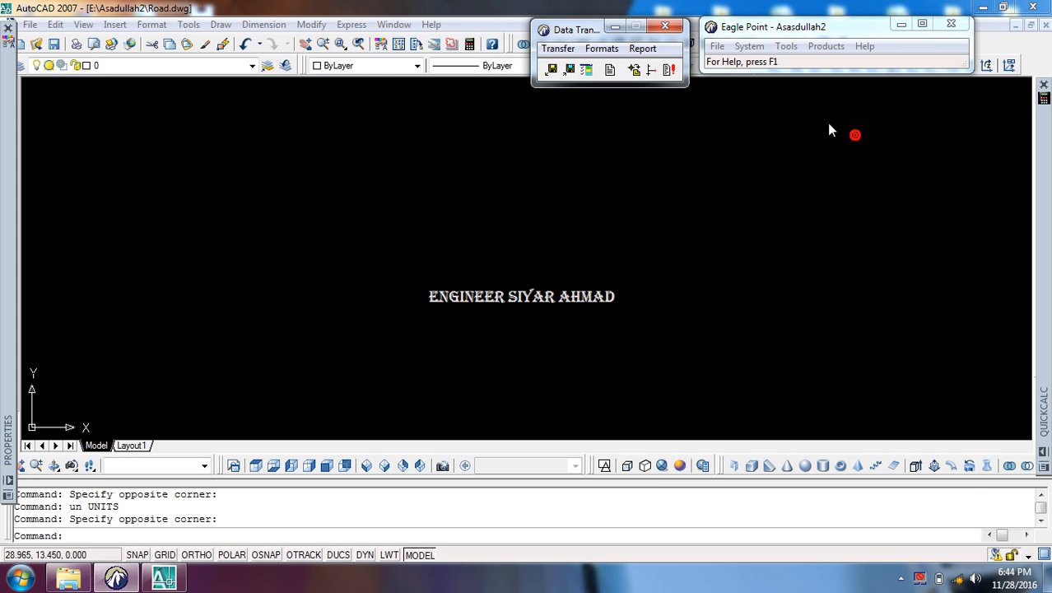
{"action": "left_click_drag", "start_coordinate": [584, 33], "coordinate": [608, 94]}
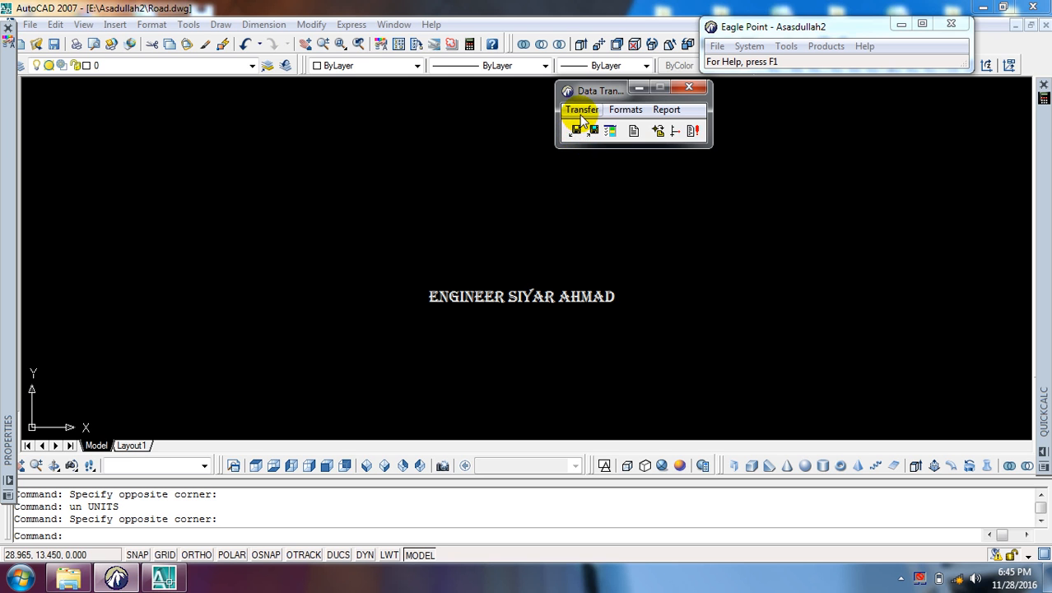
{"action": "left_click", "coordinate": [580, 111]}
{"action": "left_click", "coordinate": [592, 125]}
{"action": "left_click_drag", "start_coordinate": [646, 114], "coordinate": [519, 108]}
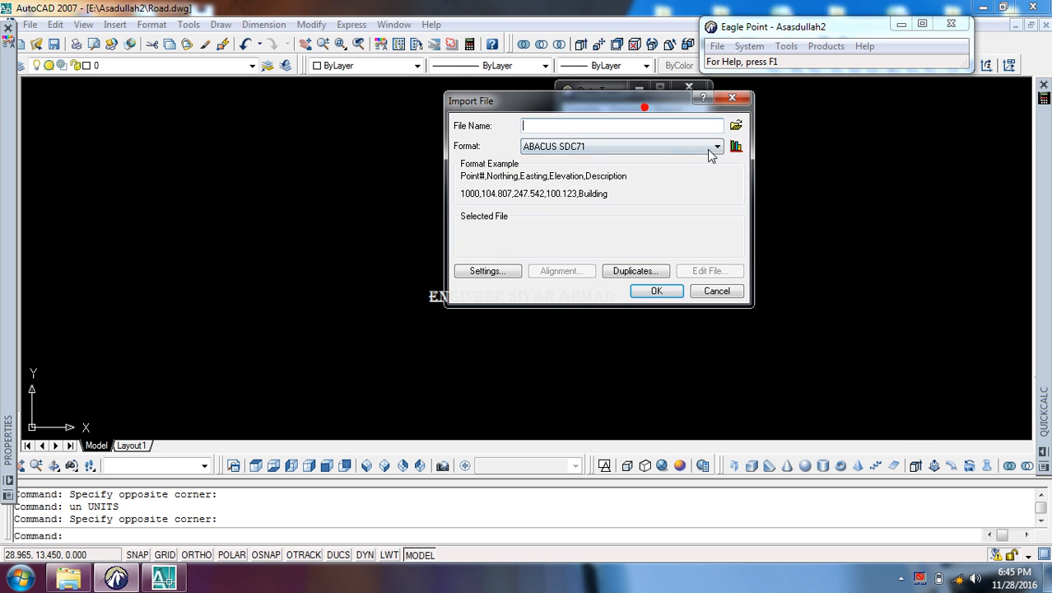
Step: Browse the Desktop for the file to import, filtering to the point file types that include *.txt and *.csv
{"action": "left_click", "coordinate": [736, 128]}
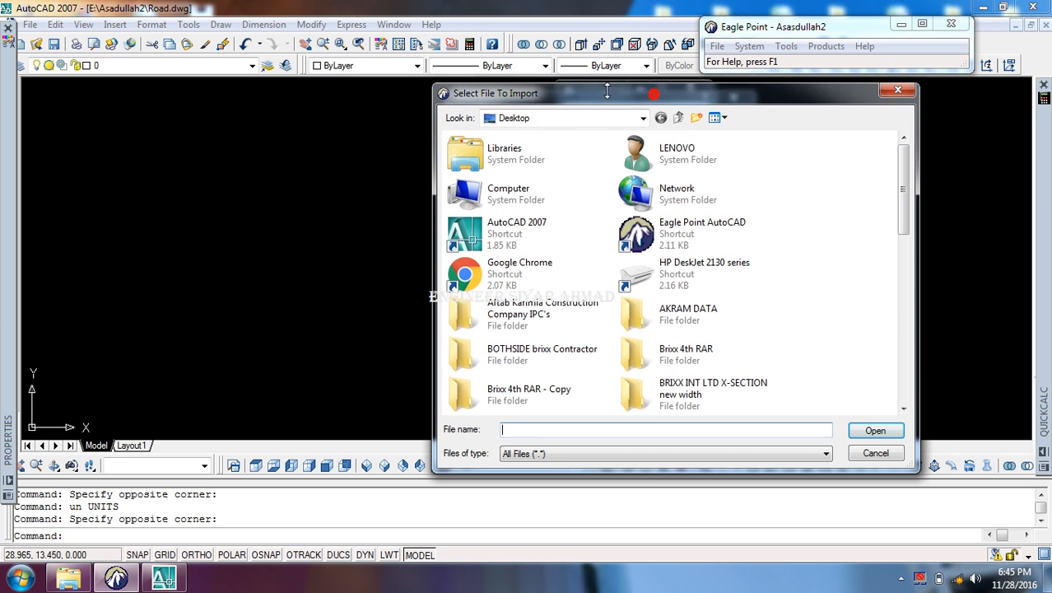
{"action": "left_click_drag", "start_coordinate": [649, 97], "coordinate": [516, 45]}
{"action": "left_click", "coordinate": [511, 406]}
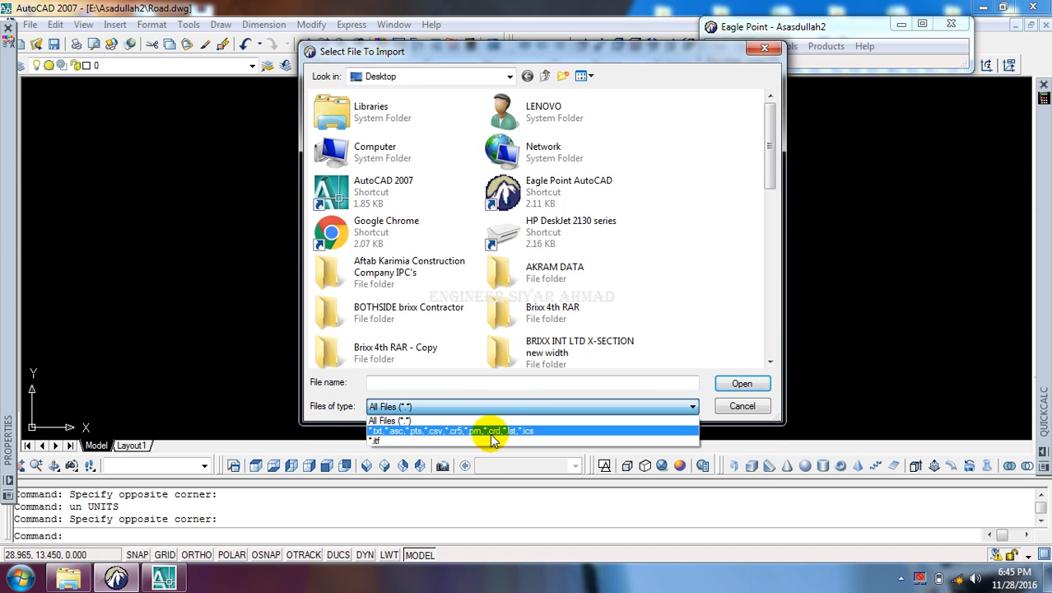
{"action": "left_click", "coordinate": [489, 425]}
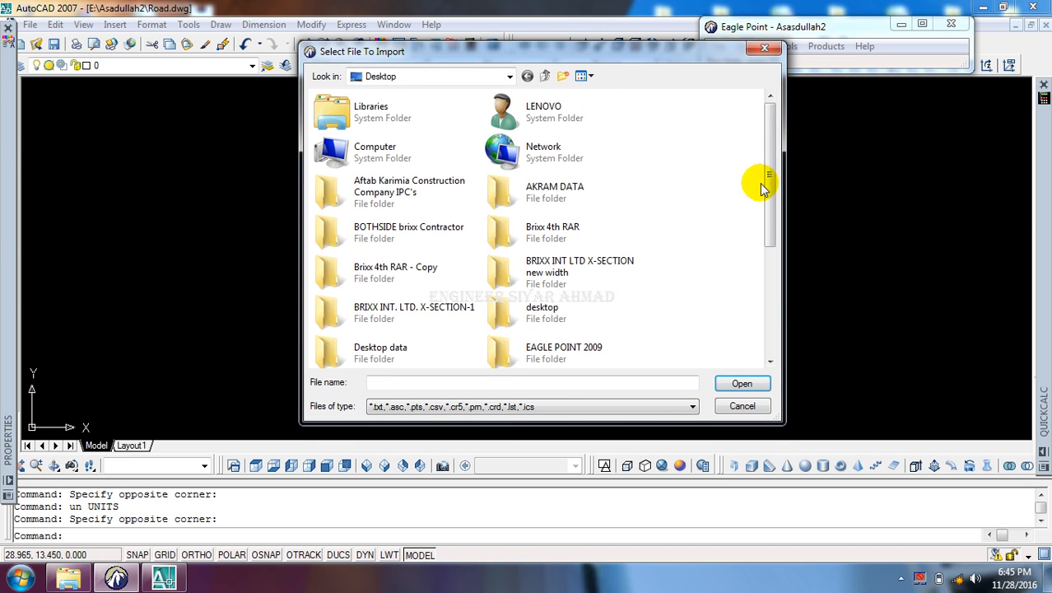
{"action": "left_click_drag", "start_coordinate": [764, 183], "coordinate": [758, 311]}
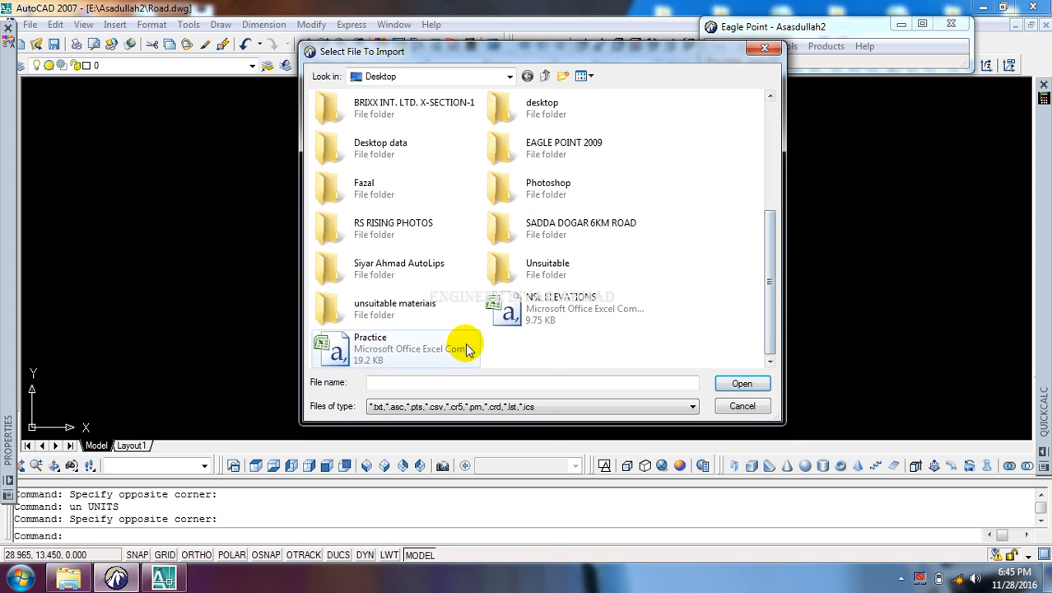
Step: Examine the column layout of the Practice point file in Excel and close it
{"action": "left_click", "coordinate": [415, 351]}
{"action": "right_click", "coordinate": [339, 354]}
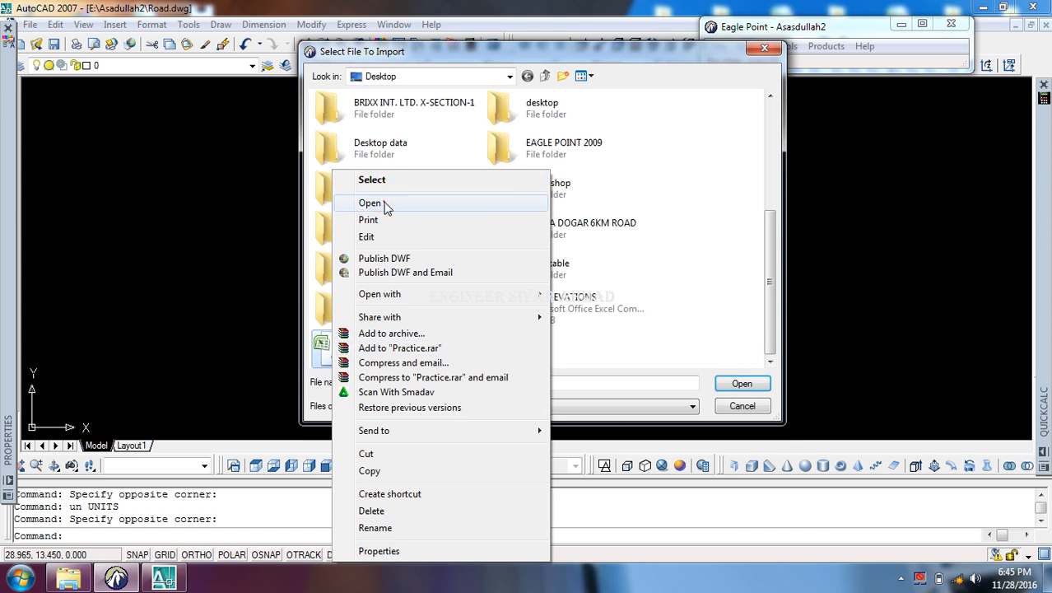
{"action": "left_click", "coordinate": [385, 205]}
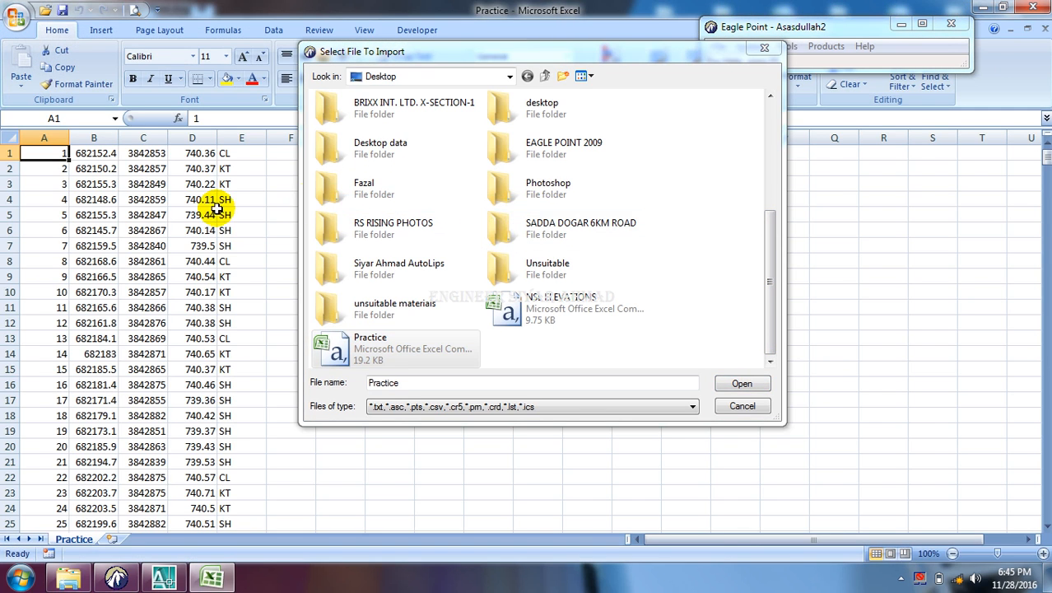
{"action": "left_click", "coordinate": [1033, 7]}
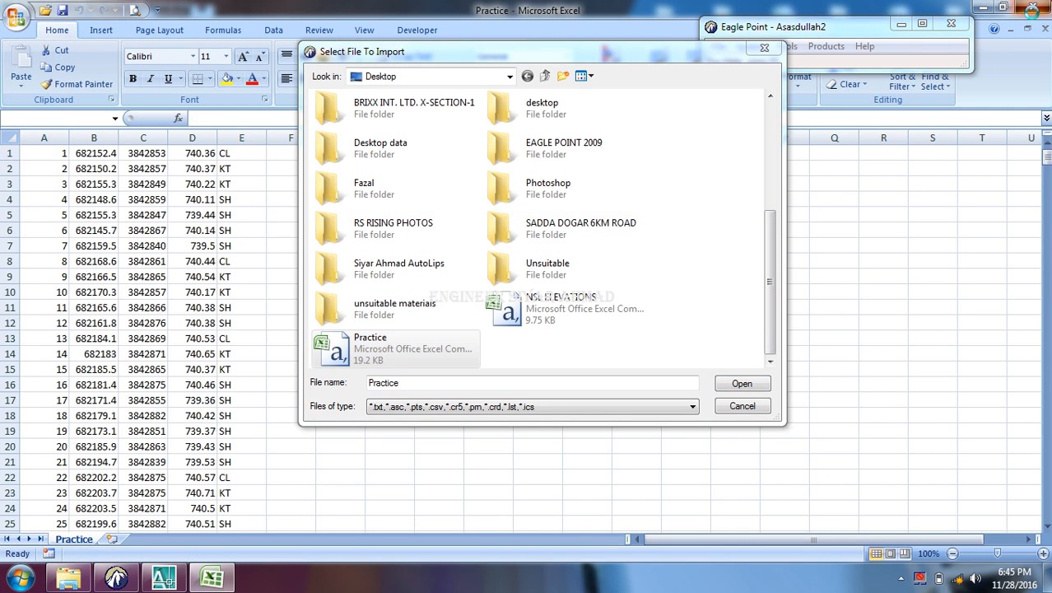
Step: Import Practice.csv using the POINT#, X, Y, ELEV, DESCR format and dismiss the import report
{"action": "left_click", "coordinate": [739, 383]}
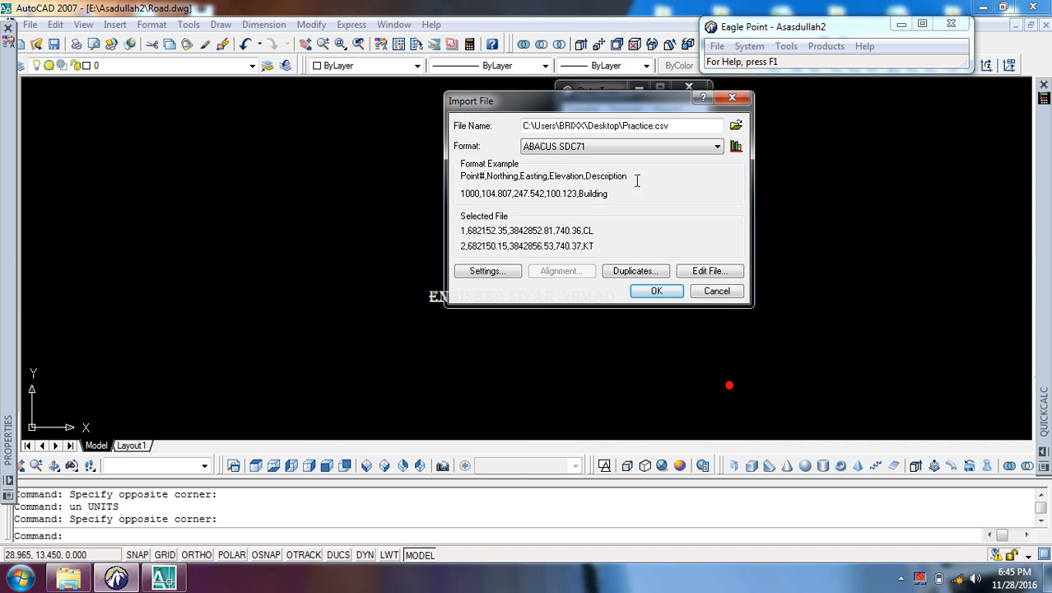
{"action": "left_click", "coordinate": [606, 146]}
{"action": "scroll", "coordinate": [718, 195], "scroll_direction": "down", "scroll_amount": 20}
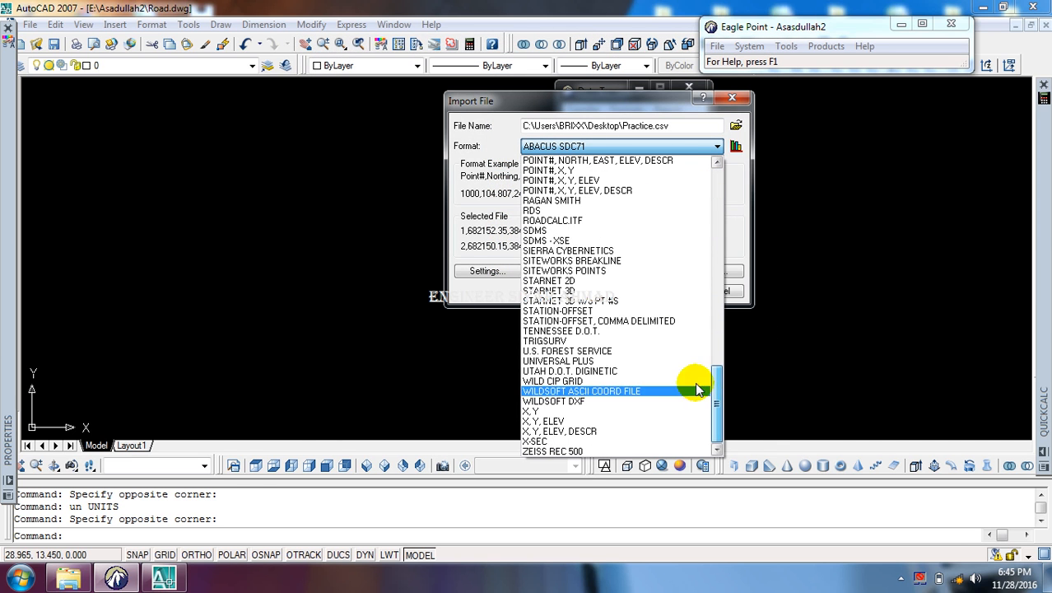
{"action": "left_click", "coordinate": [628, 192]}
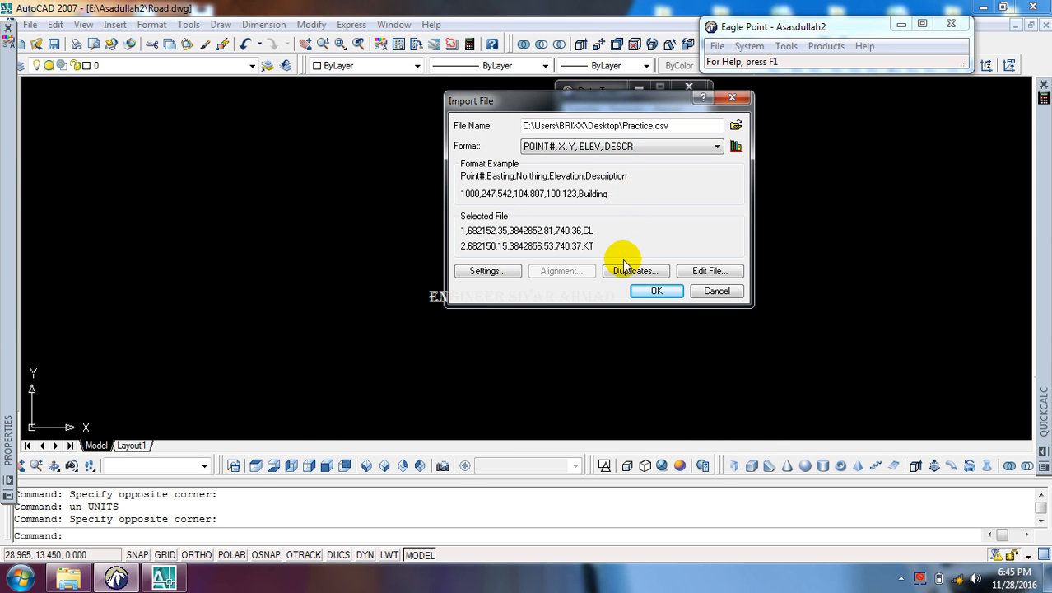
{"action": "left_click", "coordinate": [657, 291]}
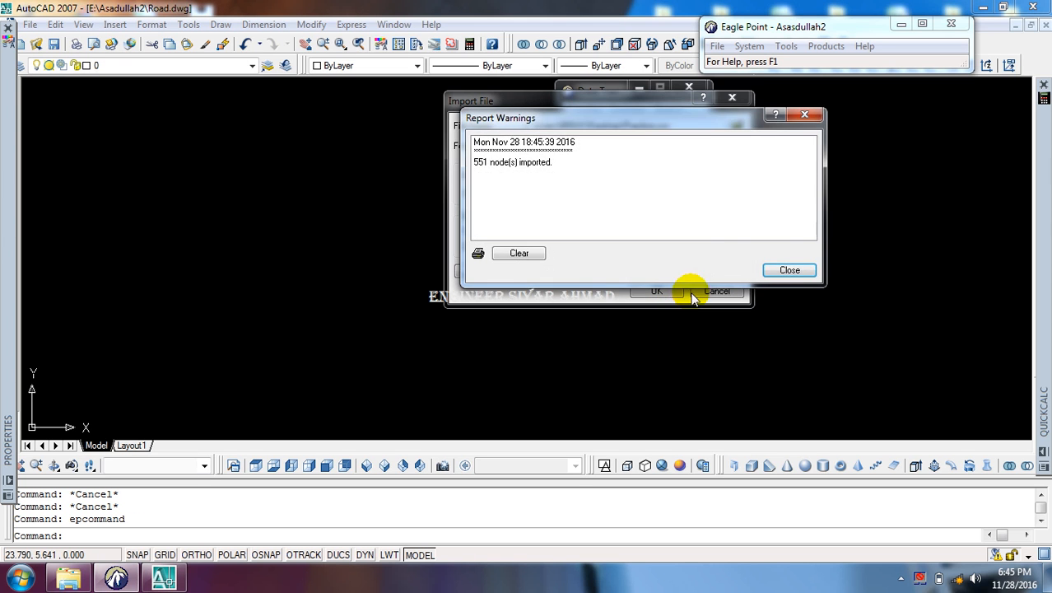
{"action": "left_click", "coordinate": [786, 267]}
Step: Zoom to the drawing extents and examine the imported survey points along the road
{"action": "type", "text": "z"}
{"action": "key", "text": "Return"}
{"action": "type", "text": "e"}
{"action": "key", "text": "Return"}
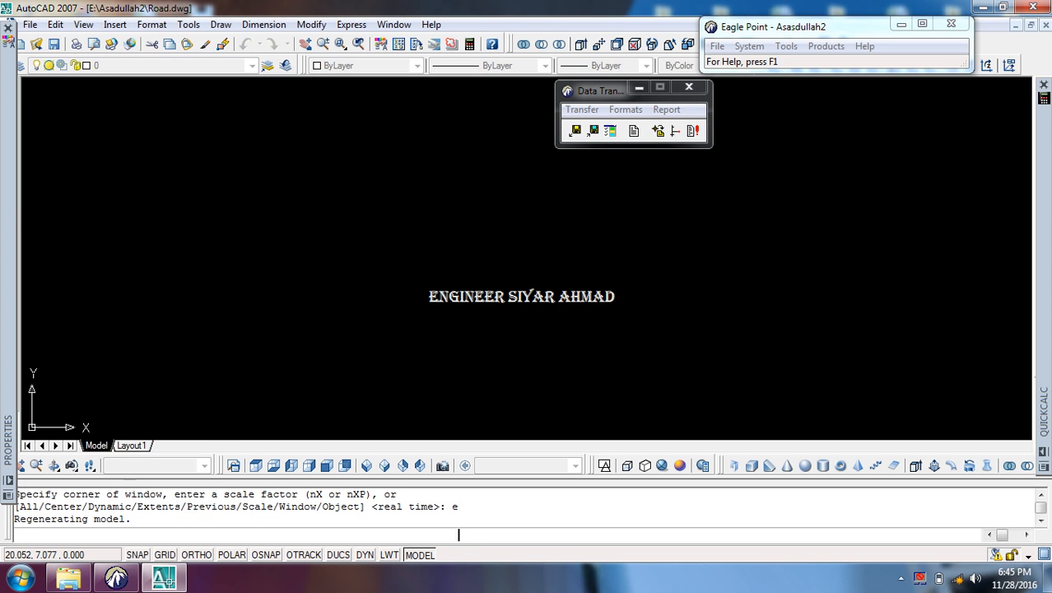
{"action": "scroll", "coordinate": [573, 253], "scroll_direction": "down", "scroll_amount": 6}
{"action": "middle_click_drag", "start_coordinate": [581, 239], "coordinate": [465, 262]}
{"action": "scroll", "coordinate": [463, 261], "scroll_direction": "up", "scroll_amount": 3}
{"action": "scroll", "coordinate": [504, 256], "scroll_direction": "up", "scroll_amount": 3}
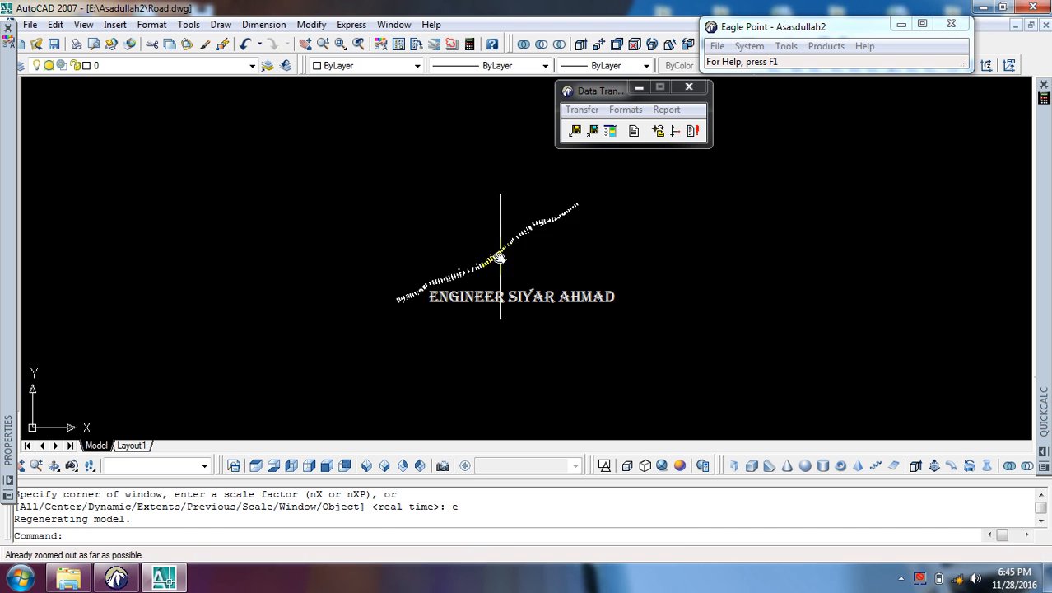
Step: Close Data Transfer and open the Surface Modeling module
{"action": "left_click", "coordinate": [690, 87]}
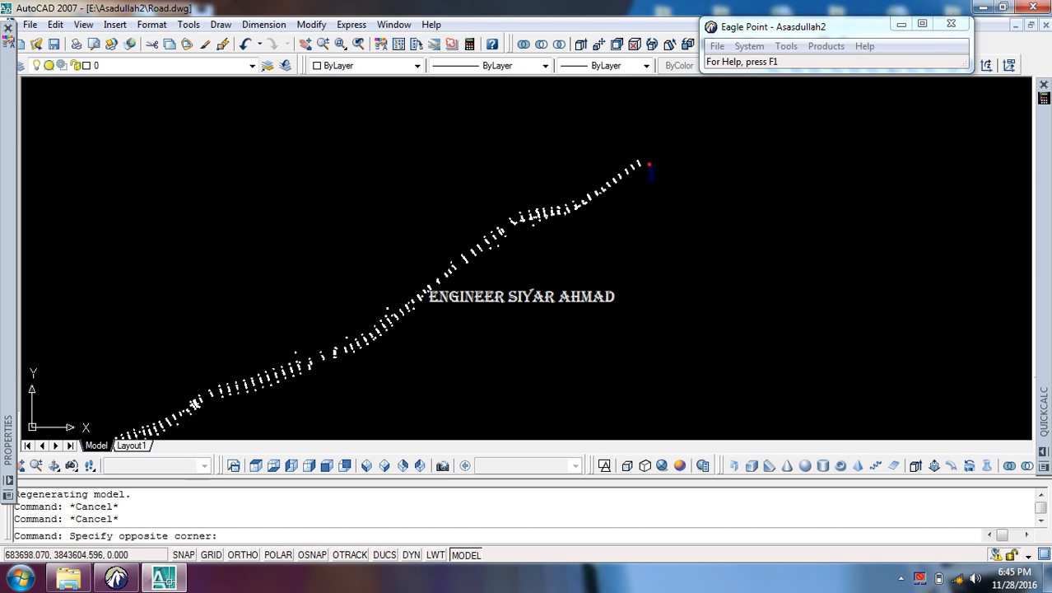
{"action": "scroll", "coordinate": [659, 188], "scroll_direction": "down", "scroll_amount": 3}
{"action": "left_click", "coordinate": [825, 46]}
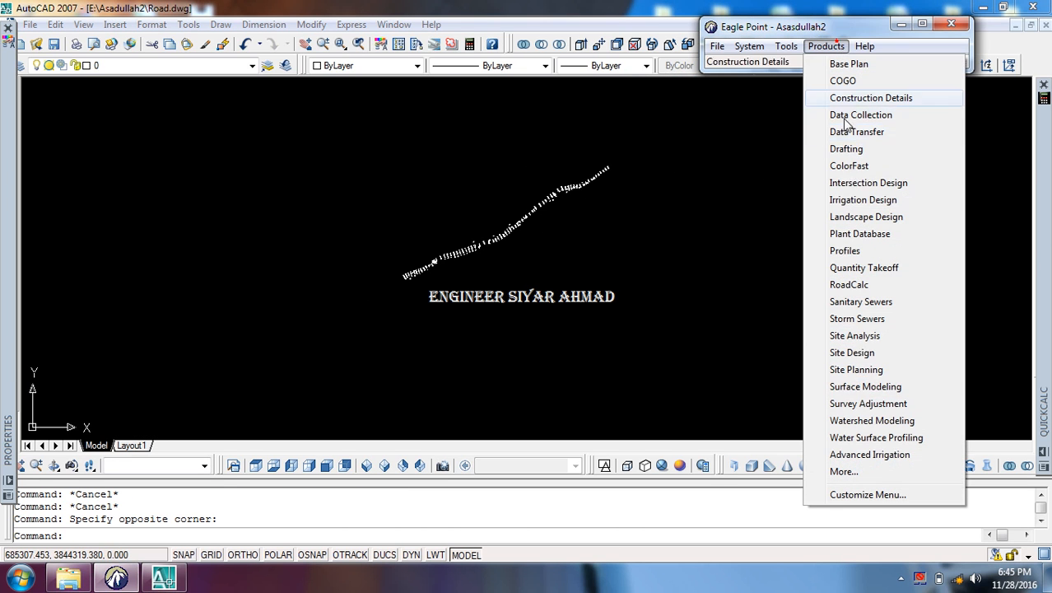
{"action": "left_click", "coordinate": [868, 386]}
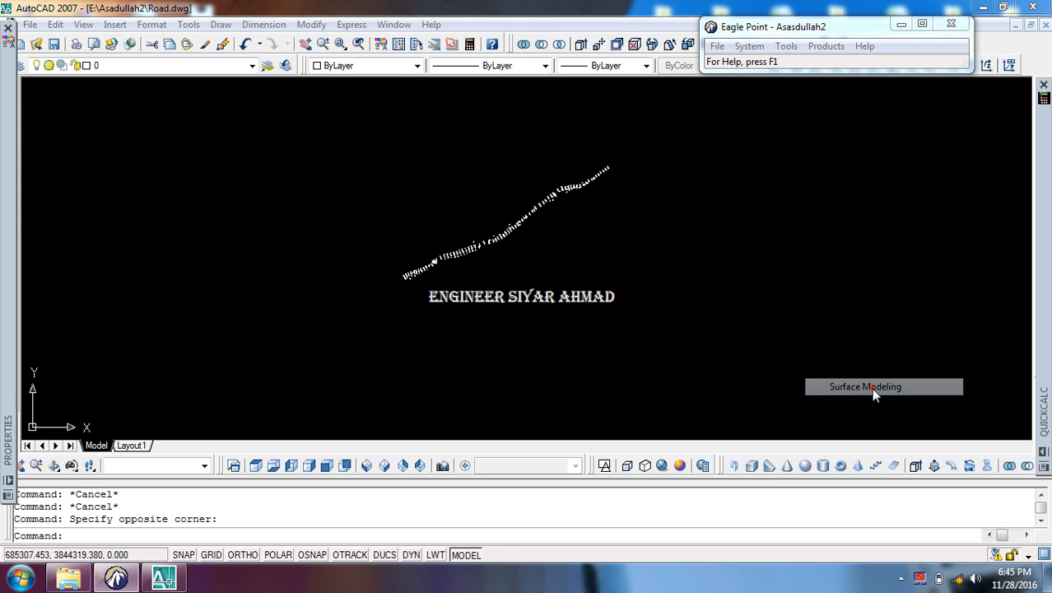
{"action": "left_click_drag", "start_coordinate": [206, 80], "coordinate": [181, 86]}
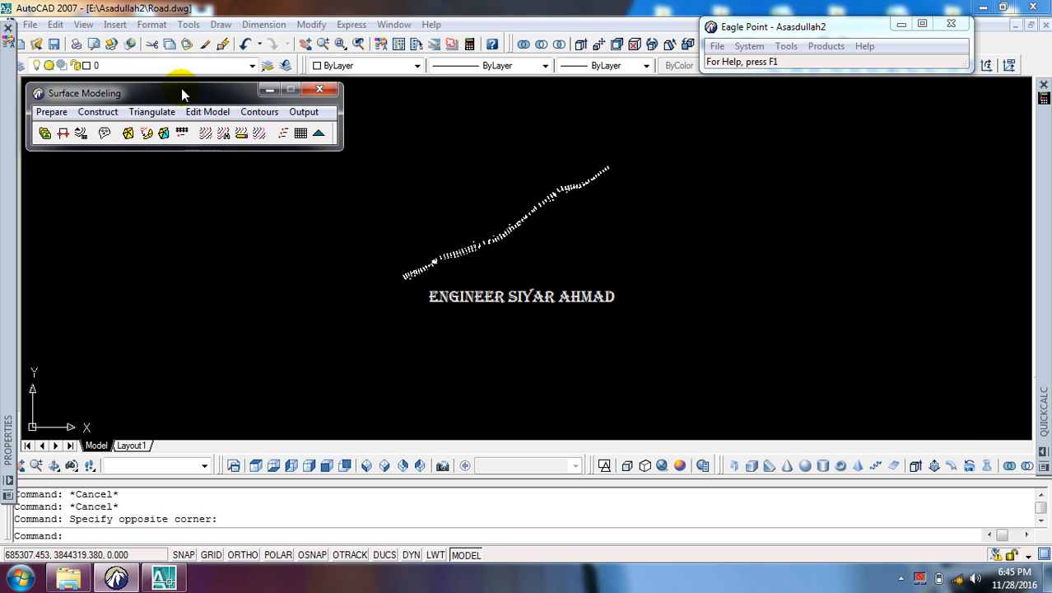
Step: Create a new surface model named EGL with a point tolerance of 0
{"action": "left_click", "coordinate": [62, 117]}
{"action": "left_click", "coordinate": [68, 130]}
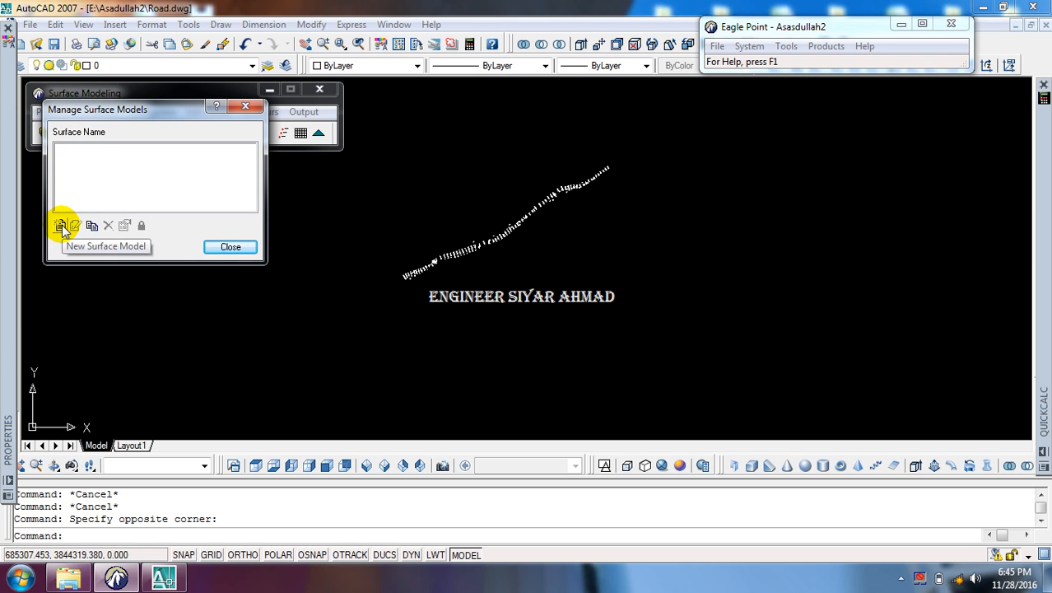
{"action": "left_click", "coordinate": [61, 226]}
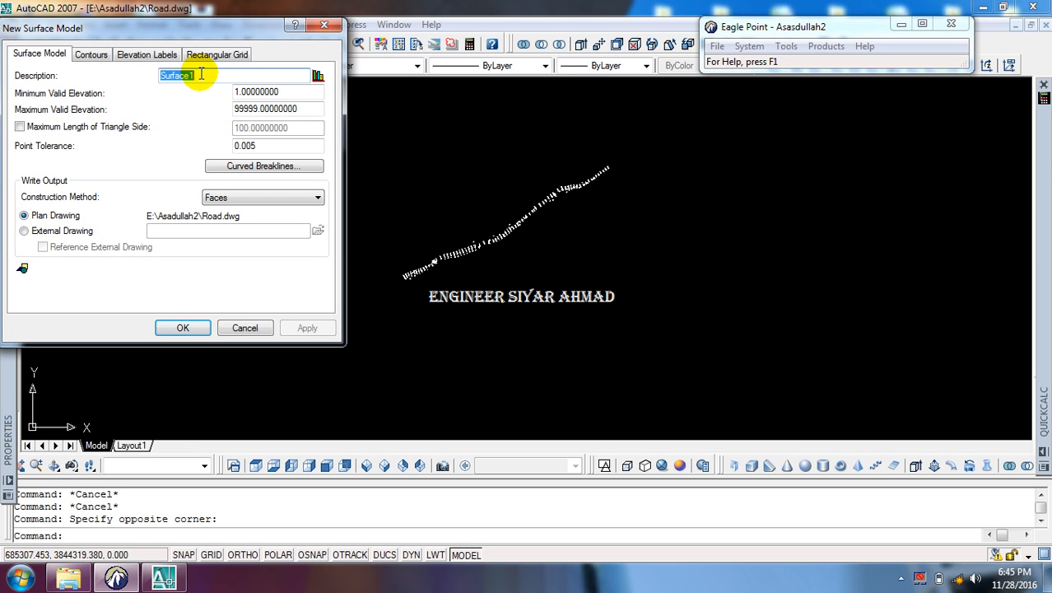
{"action": "type", "text": "eg"}
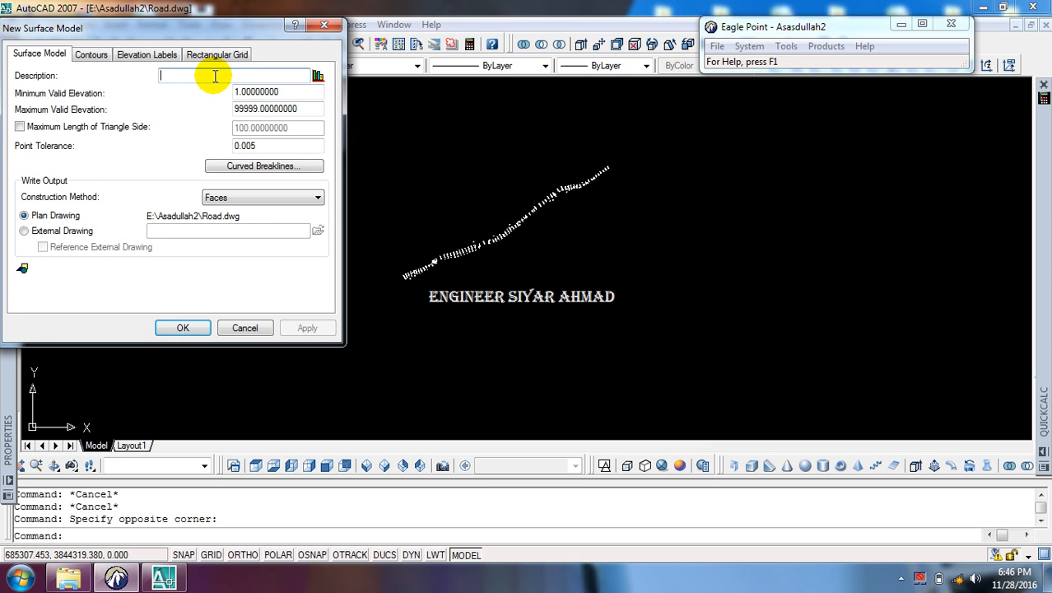
{"action": "type", "text": "L"}
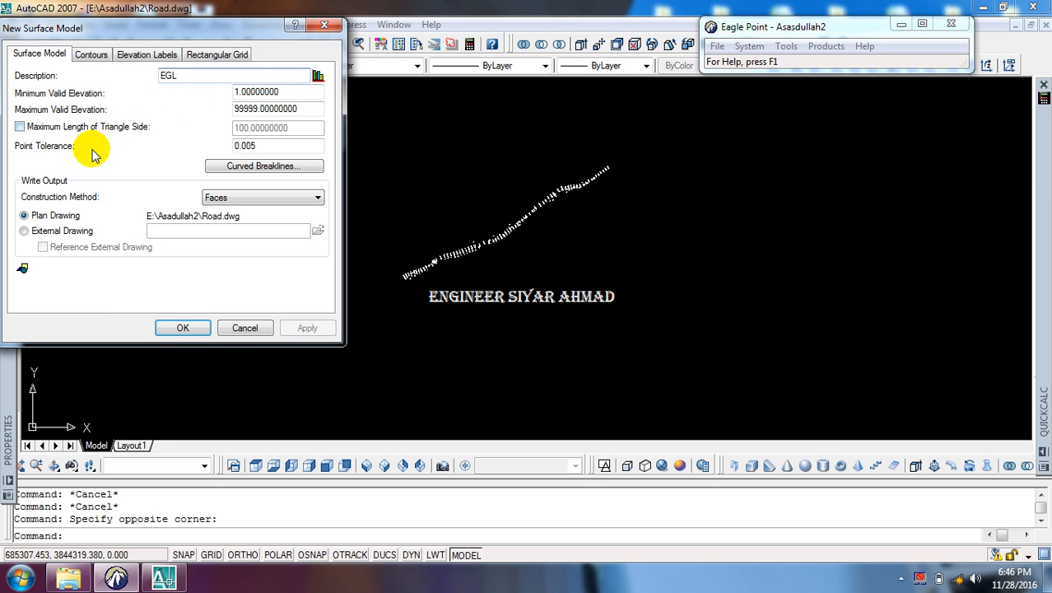
{"action": "double_click", "coordinate": [277, 146]}
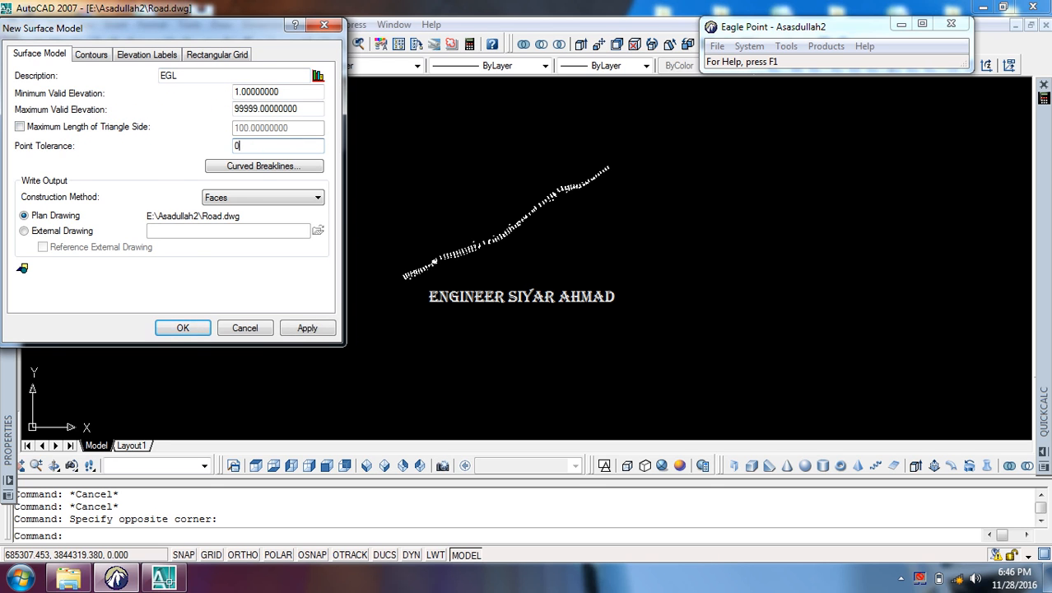
Step: Set the color of the EGL model's TIN layer output to 3 - Green and save the new surface model
{"action": "left_click", "coordinate": [22, 270]}
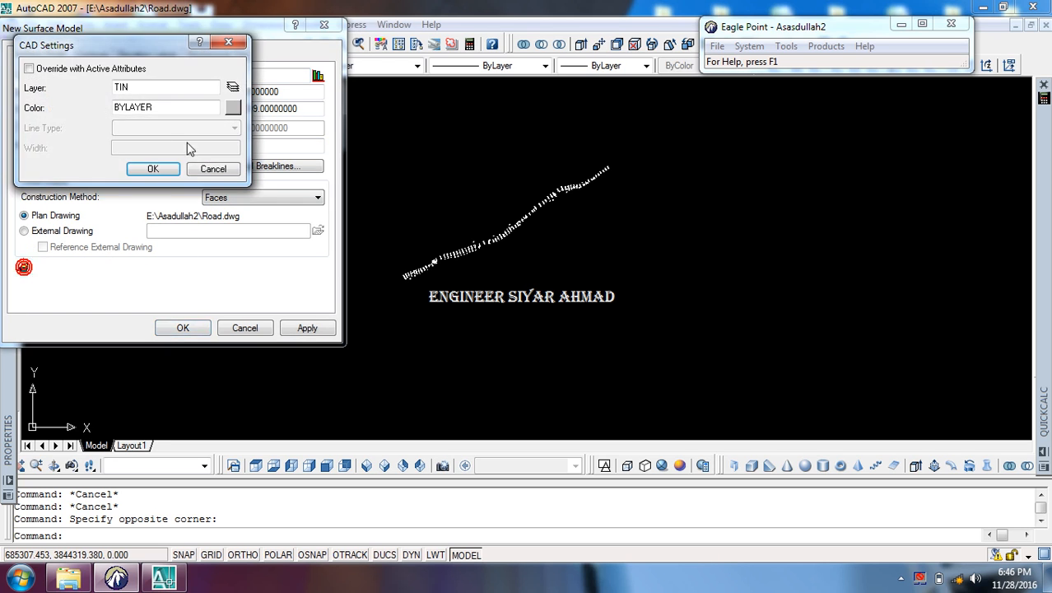
{"action": "left_click", "coordinate": [233, 108]}
{"action": "left_click", "coordinate": [263, 105]}
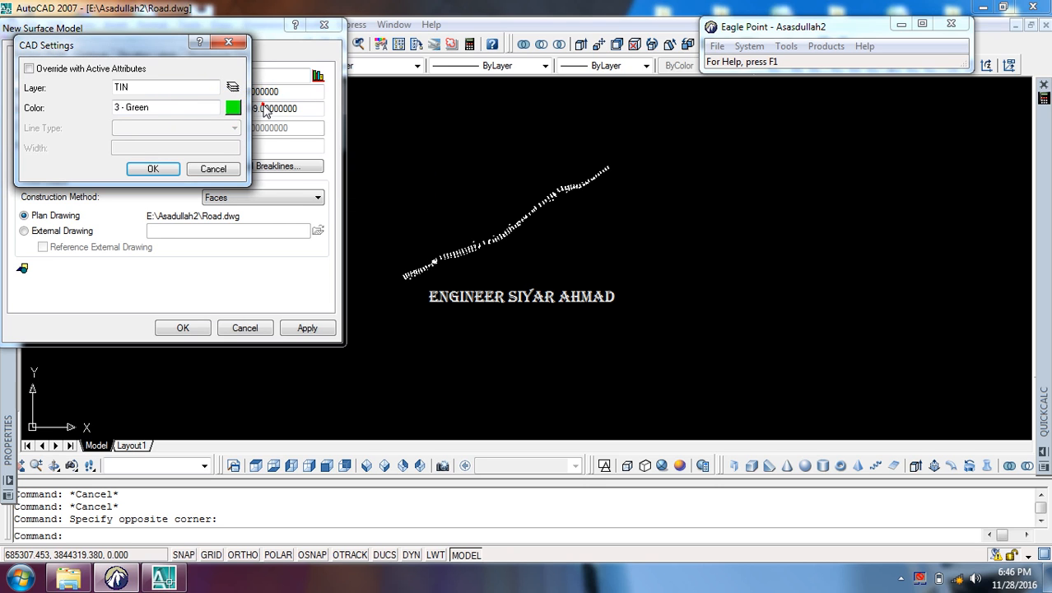
{"action": "left_click_drag", "start_coordinate": [164, 89], "coordinate": [89, 90]}
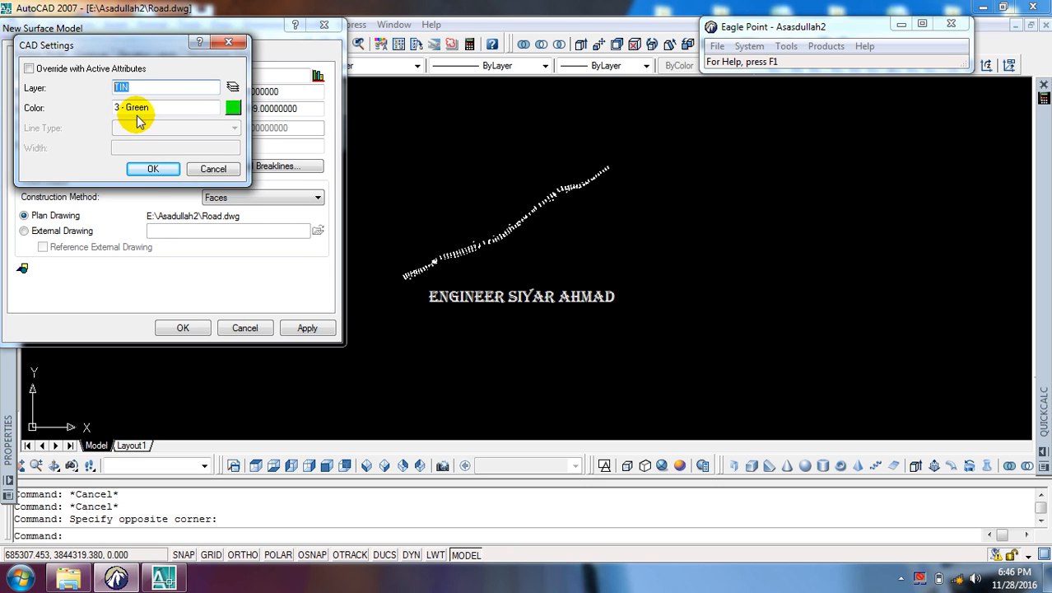
{"action": "left_click", "coordinate": [153, 168]}
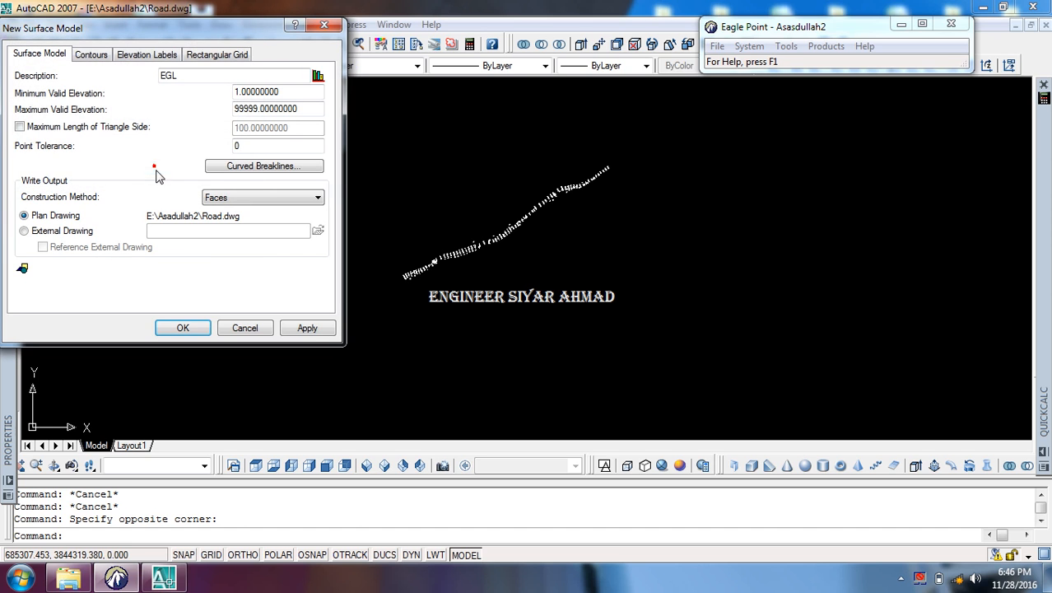
{"action": "left_click", "coordinate": [187, 327]}
{"action": "left_click", "coordinate": [228, 247]}
Step: Triangulate the EGL surface model from all the survey points with Place Triangles enabled
{"action": "left_click", "coordinate": [152, 112]}
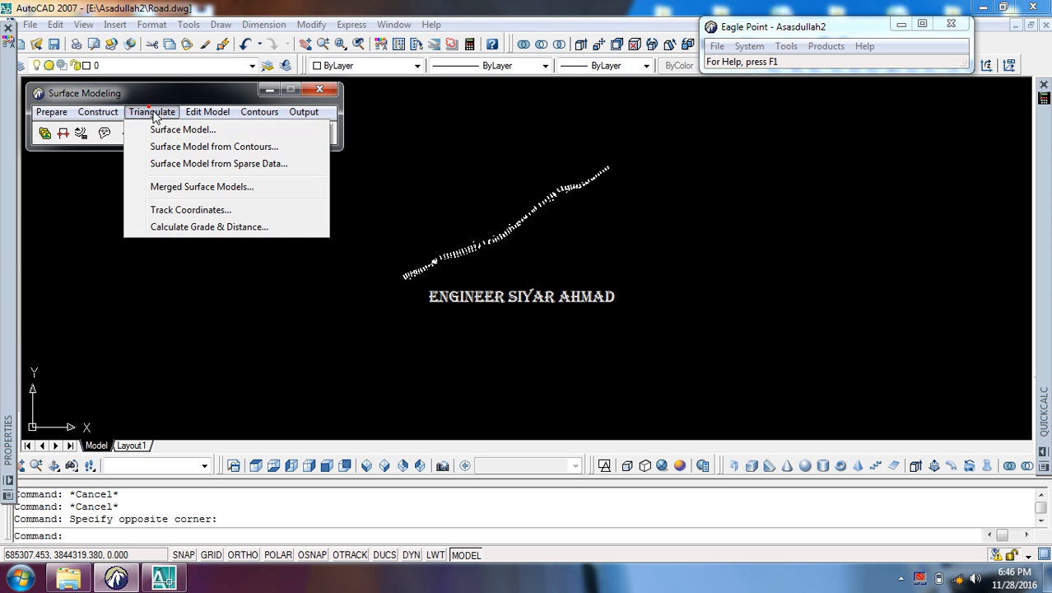
{"action": "left_click", "coordinate": [182, 130]}
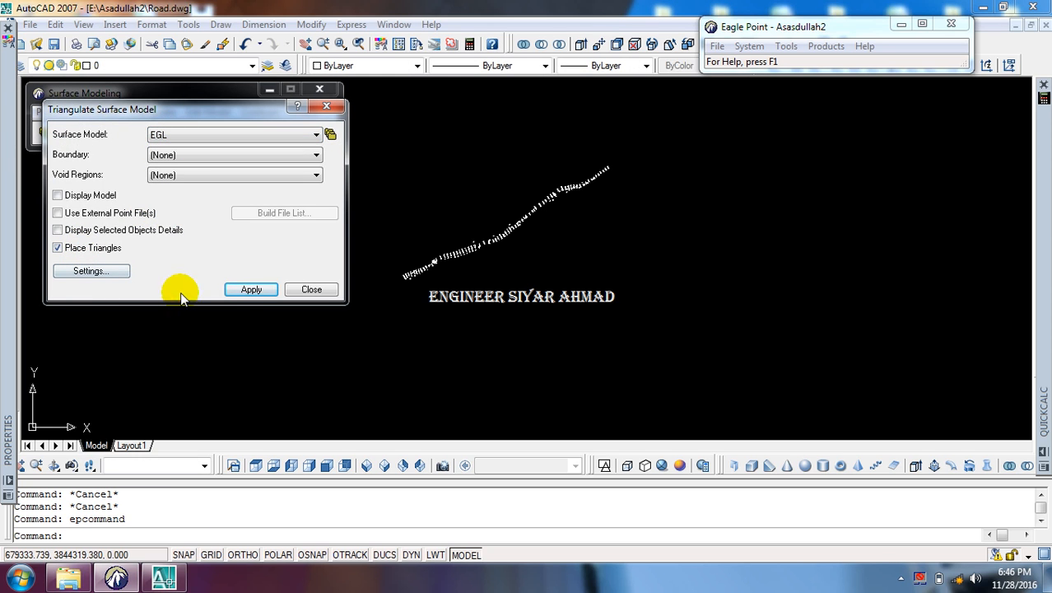
{"action": "left_click", "coordinate": [247, 291]}
{"action": "left_click", "coordinate": [244, 292]}
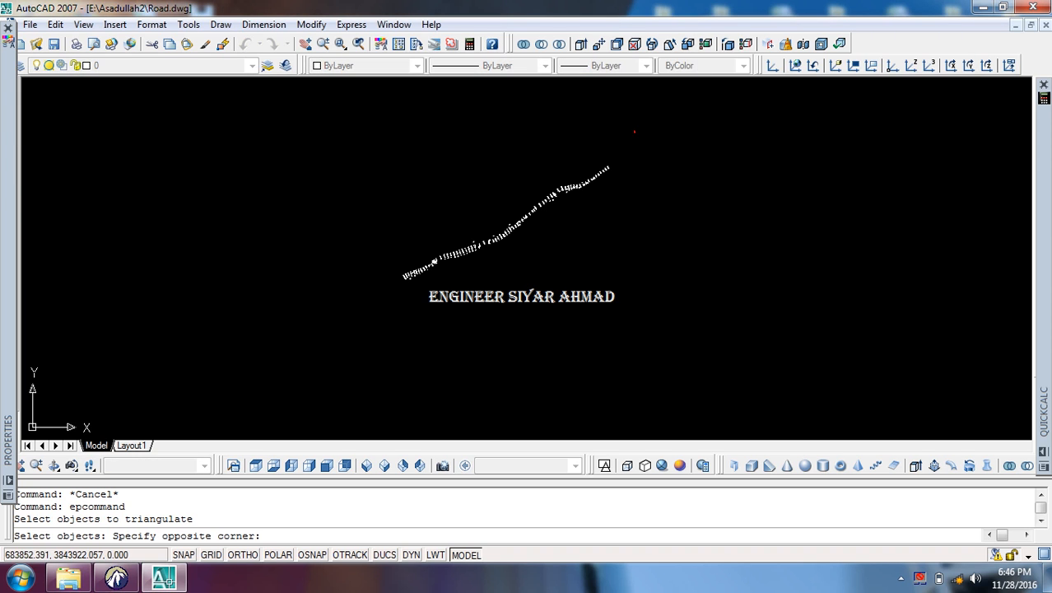
{"action": "left_click", "coordinate": [298, 339]}
{"action": "key", "text": "Return"}
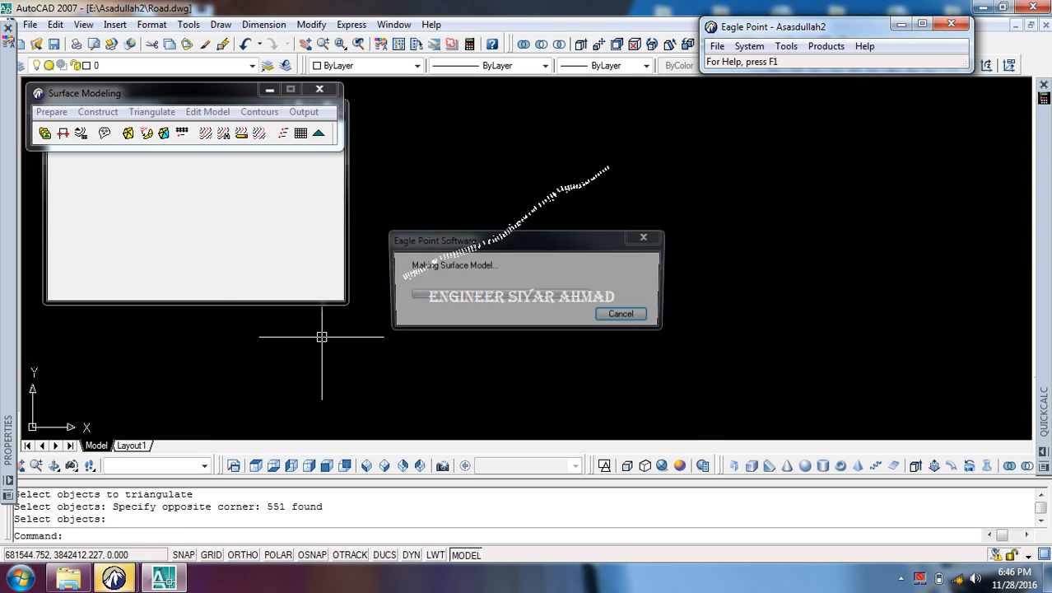
{"action": "left_click", "coordinate": [310, 288]}
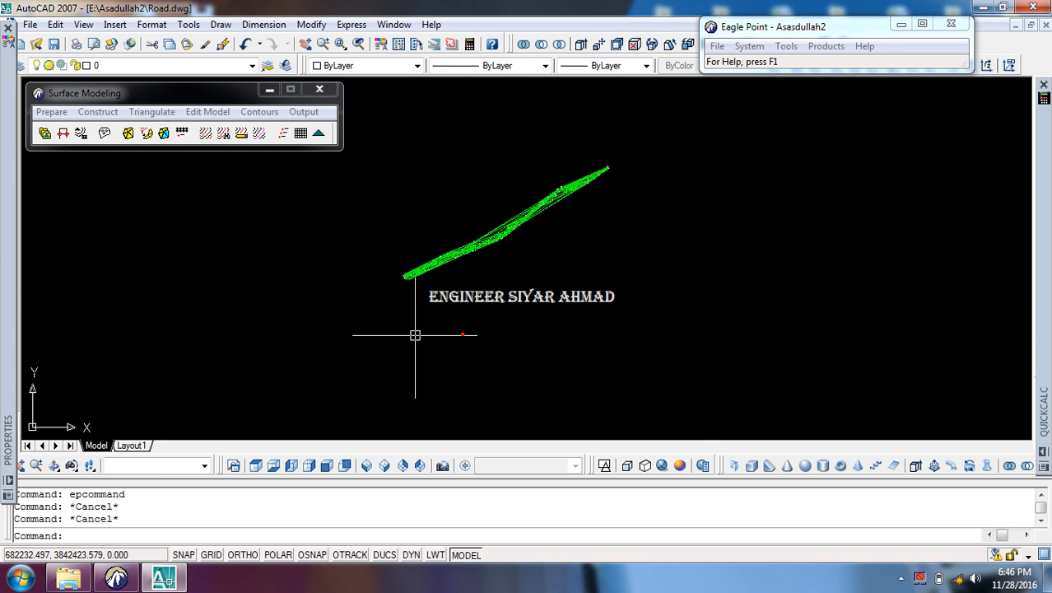
Step: Examine the green triangulation between the survey points along the road
{"action": "left_click", "coordinate": [361, 333]}
{"action": "scroll", "coordinate": [447, 235], "scroll_direction": "up", "scroll_amount": 5}
{"action": "scroll", "coordinate": [477, 253], "scroll_direction": "up", "scroll_amount": 3}
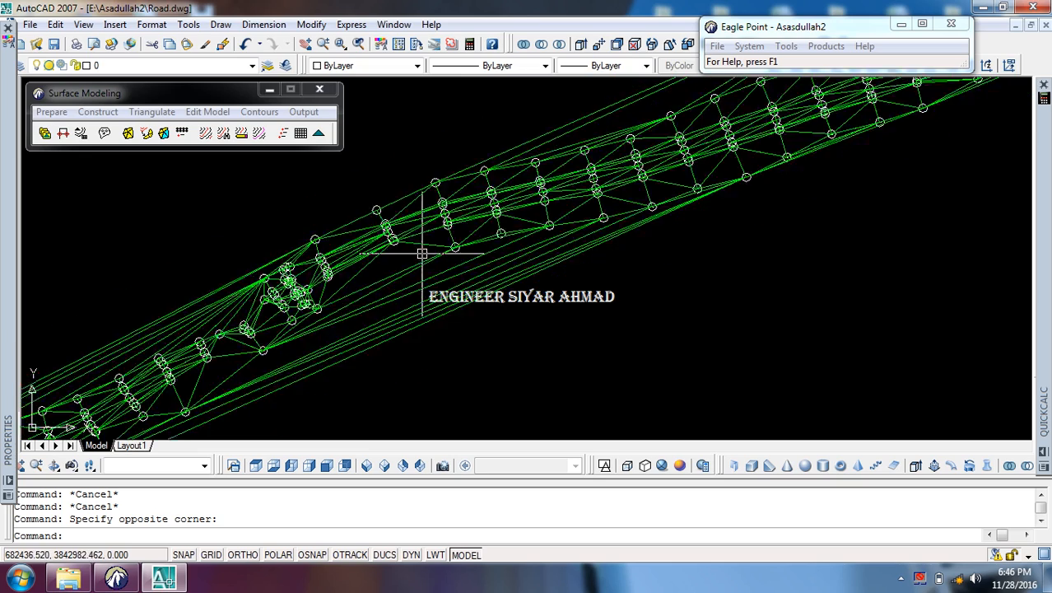
{"action": "scroll", "coordinate": [424, 252], "scroll_direction": "down", "scroll_amount": 5}
{"action": "middle_click_drag", "start_coordinate": [426, 253], "coordinate": [347, 329]}
{"action": "middle_click_drag", "start_coordinate": [566, 261], "coordinate": [462, 287]}
{"action": "scroll", "coordinate": [462, 288], "scroll_direction": "down", "scroll_amount": 4}
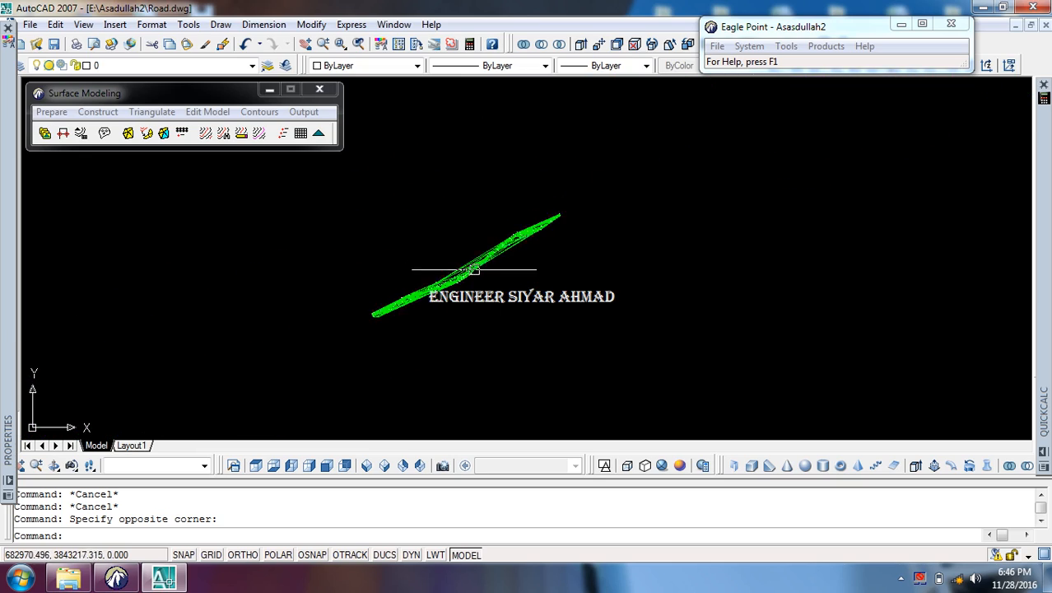
{"action": "scroll", "coordinate": [448, 260], "scroll_direction": "up", "scroll_amount": 3}
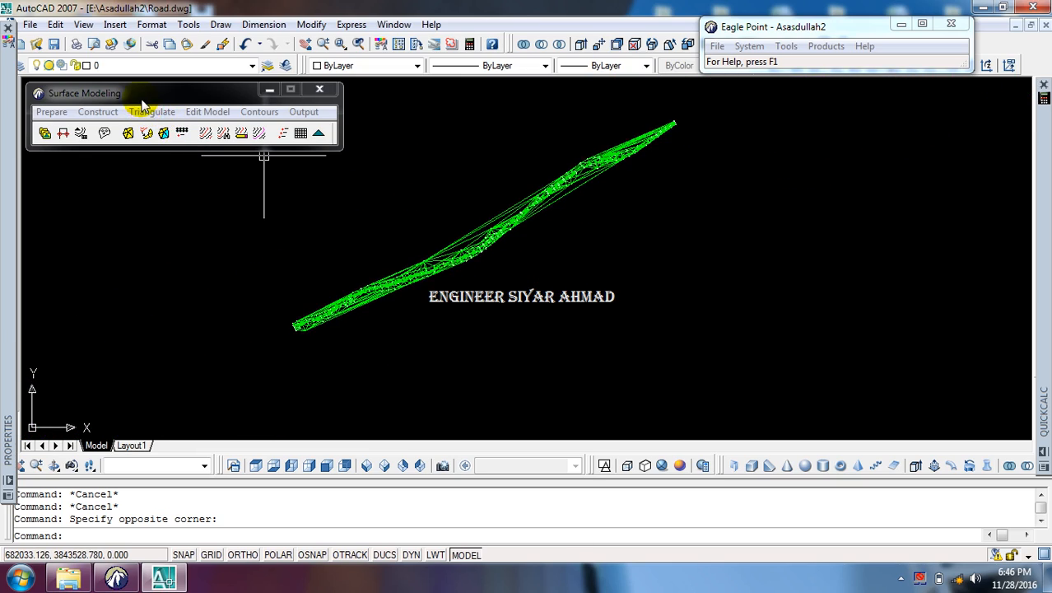
Step: Erase the existing triangles of the EGL surface model from the drawing
{"action": "left_click", "coordinate": [304, 112]}
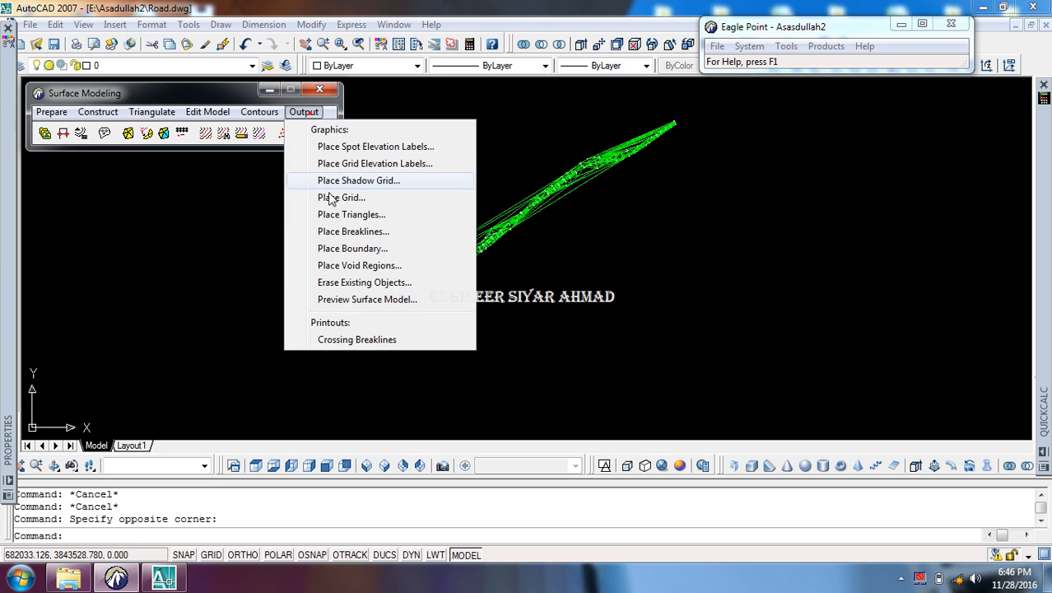
{"action": "left_click", "coordinate": [346, 283]}
{"action": "left_click", "coordinate": [230, 227]}
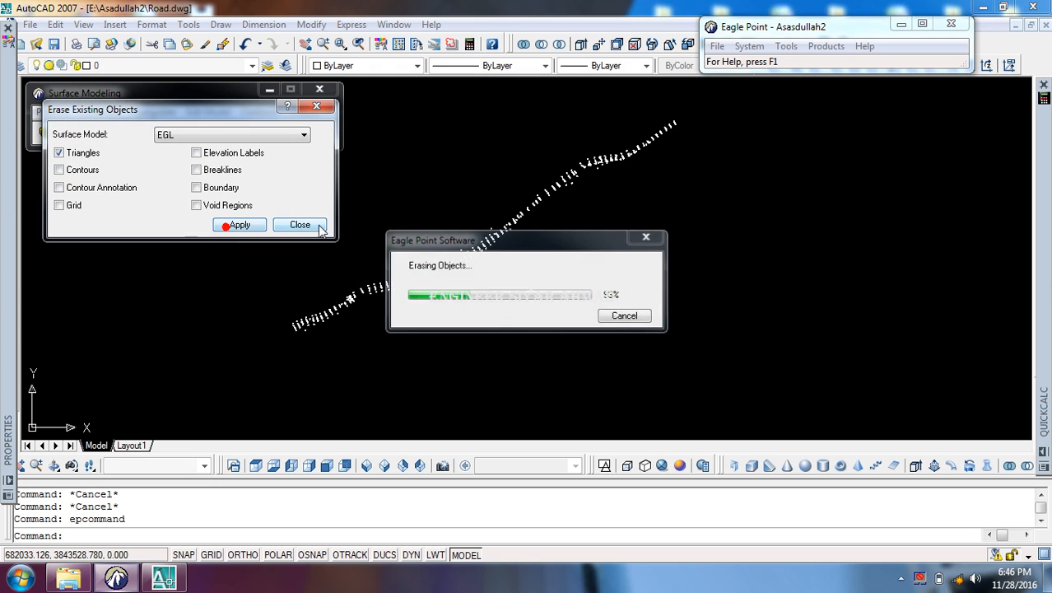
{"action": "left_click", "coordinate": [315, 225]}
Step: Retriangulate EGL from all the survey points with Place Triangles disabled, overwriting the existing TIN
{"action": "left_click", "coordinate": [152, 112]}
{"action": "left_click", "coordinate": [177, 130]}
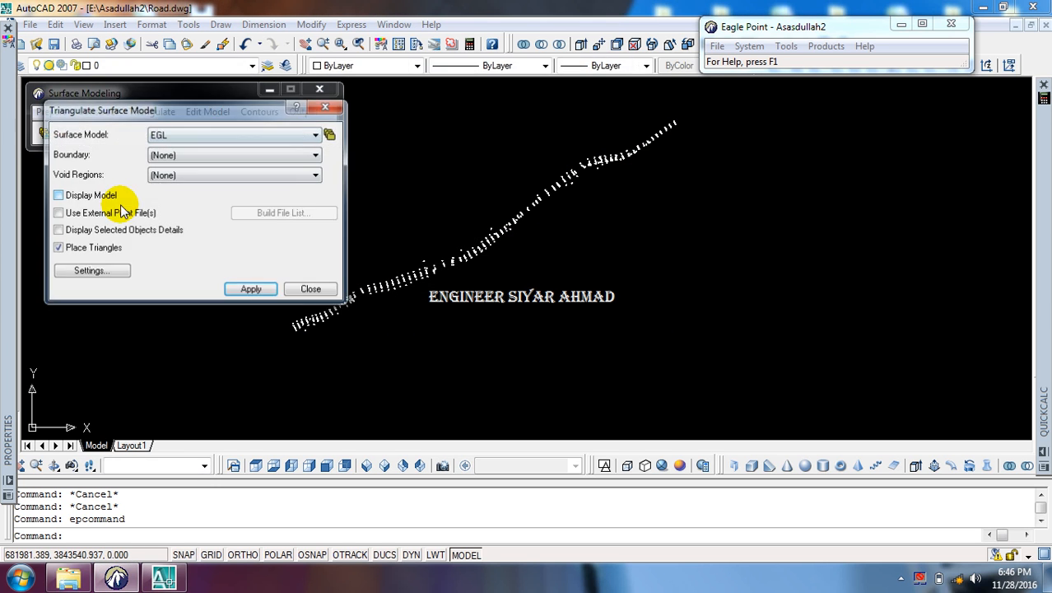
{"action": "left_click", "coordinate": [249, 290]}
{"action": "left_click", "coordinate": [252, 263]}
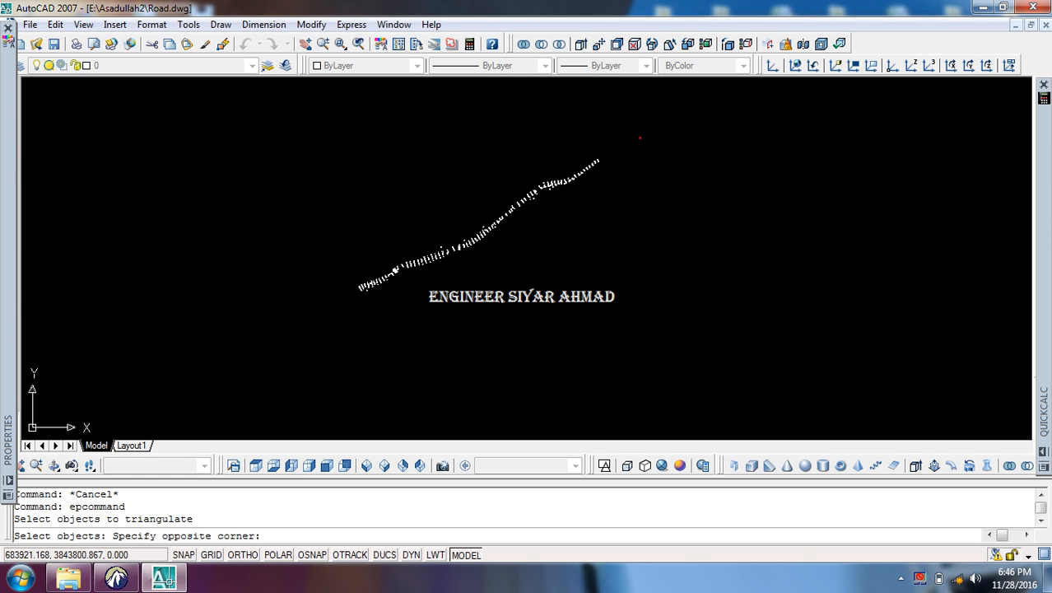
{"action": "left_click", "coordinate": [303, 325]}
{"action": "key", "text": "Return"}
{"action": "scroll", "coordinate": [442, 247], "scroll_direction": "up", "scroll_amount": 3}
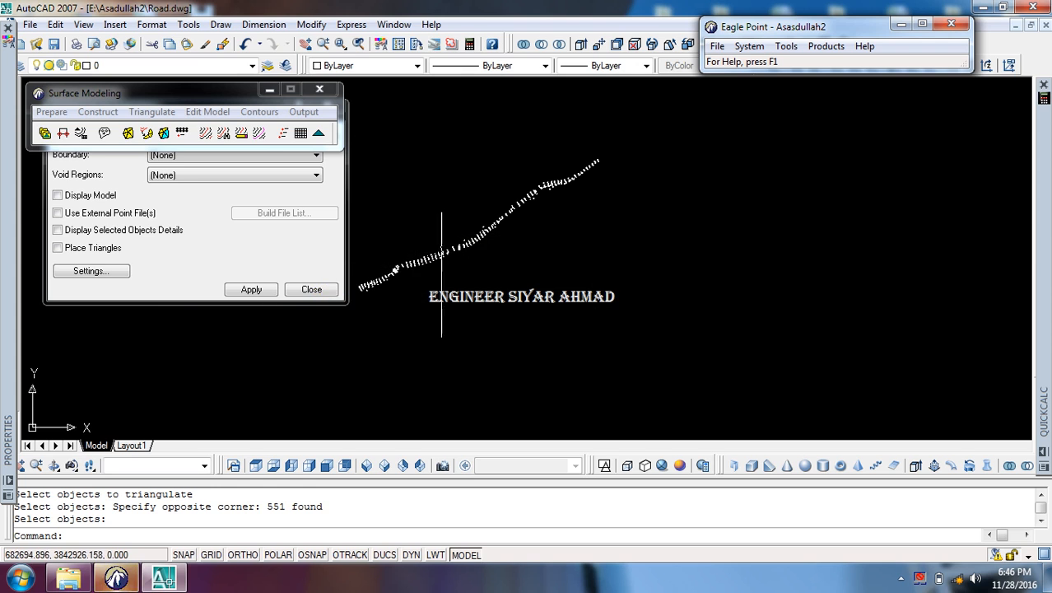
{"action": "left_click", "coordinate": [411, 282]}
{"action": "left_click", "coordinate": [418, 264]}
{"action": "scroll", "coordinate": [428, 280], "scroll_direction": "down", "scroll_amount": 2}
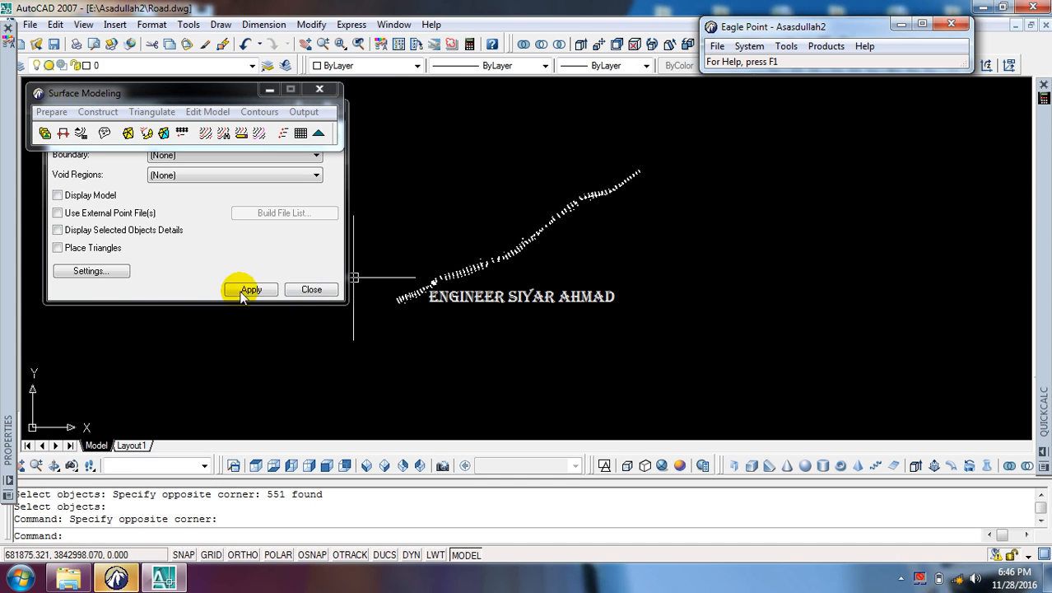
Step: Enable Place Triangles and retriangulate EGL from all the survey points, overwriting the existing TIN
{"action": "left_click", "coordinate": [90, 247]}
{"action": "left_click", "coordinate": [251, 289]}
{"action": "left_click", "coordinate": [265, 261]}
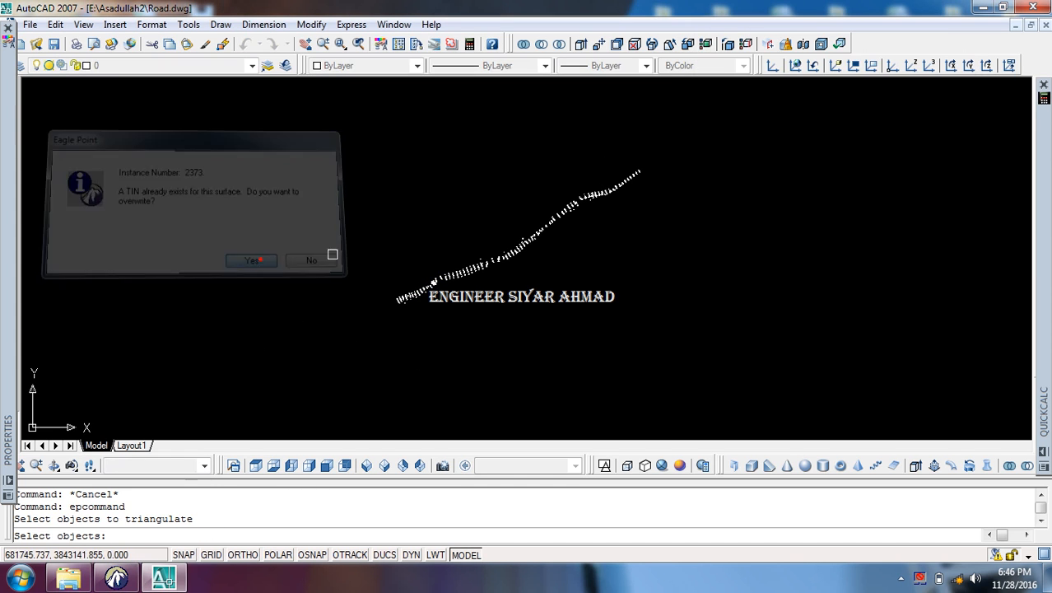
{"action": "left_click", "coordinate": [707, 142]}
{"action": "left_click", "coordinate": [368, 331]}
{"action": "key", "text": "Return"}
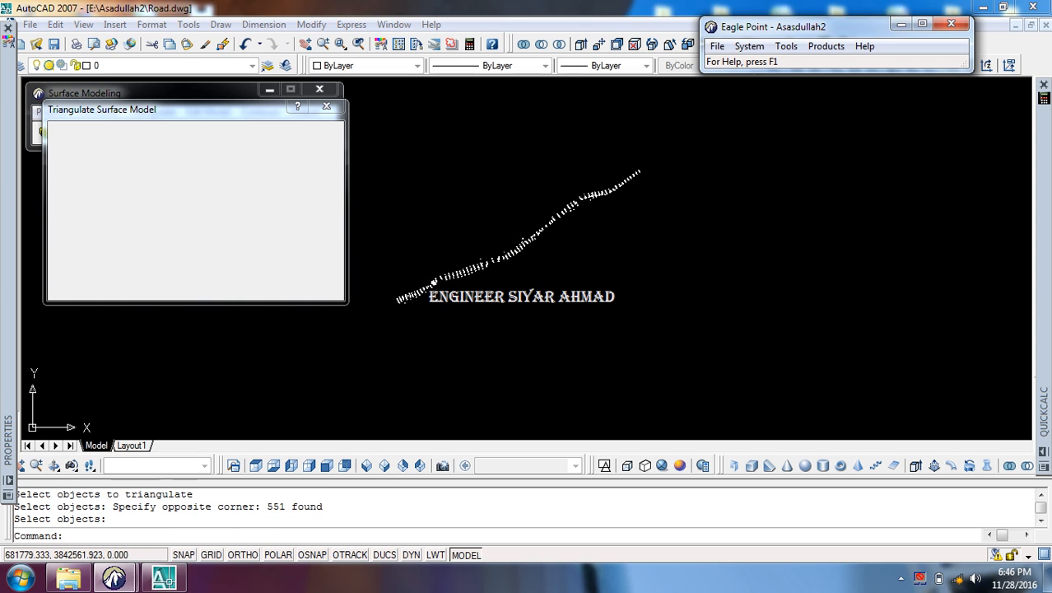
{"action": "left_click", "coordinate": [312, 289]}
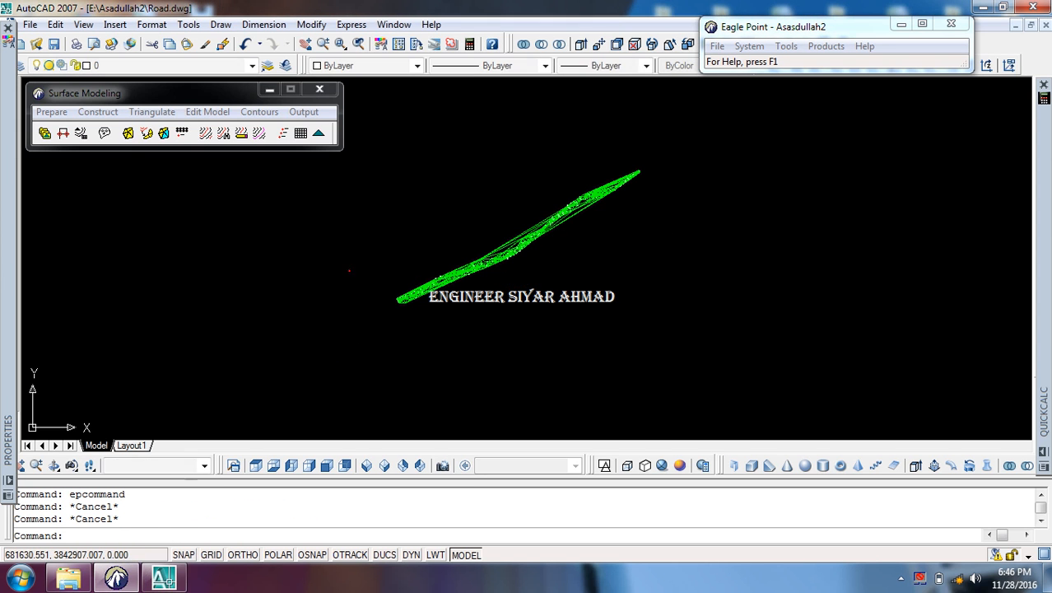
{"action": "left_click", "coordinate": [446, 244]}
{"action": "left_click", "coordinate": [325, 264]}
Step: Open Delete Triangle for the EGL surface model and place its dialog clear of the Surface Modeling toolbar
{"action": "scroll", "coordinate": [369, 238], "scroll_direction": "up", "scroll_amount": 4}
{"action": "scroll", "coordinate": [481, 235], "scroll_direction": "down", "scroll_amount": 5}
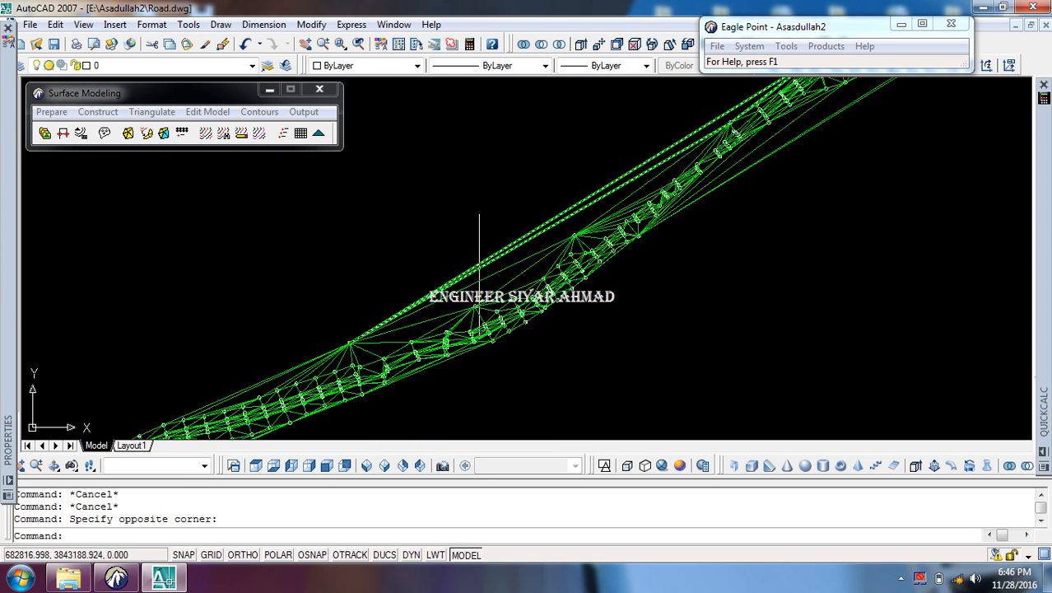
{"action": "middle_click_drag", "start_coordinate": [204, 310], "coordinate": [290, 269]}
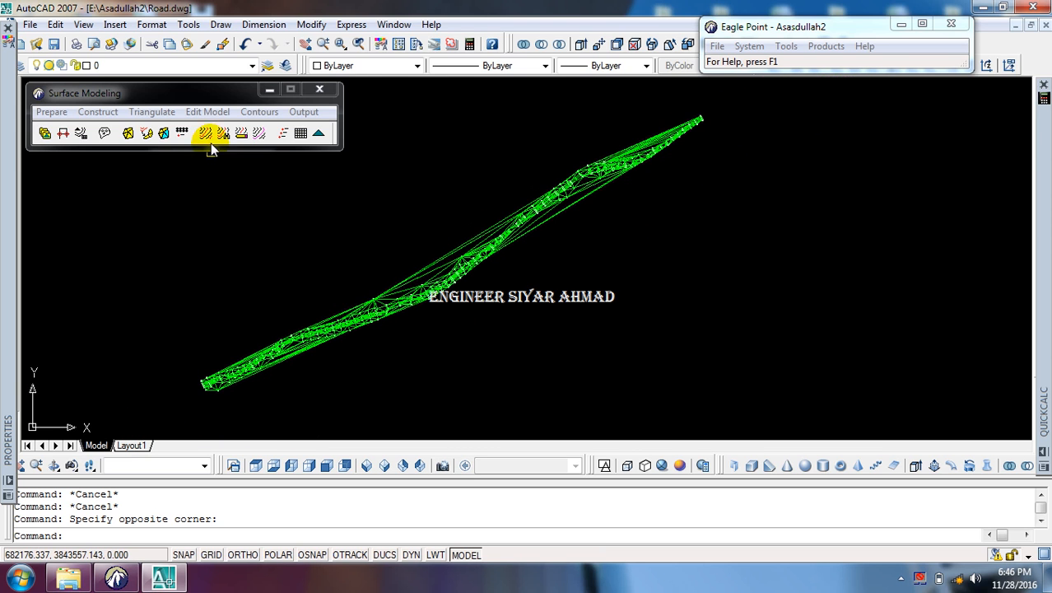
{"action": "left_click", "coordinate": [207, 111]}
{"action": "left_click", "coordinate": [230, 132]}
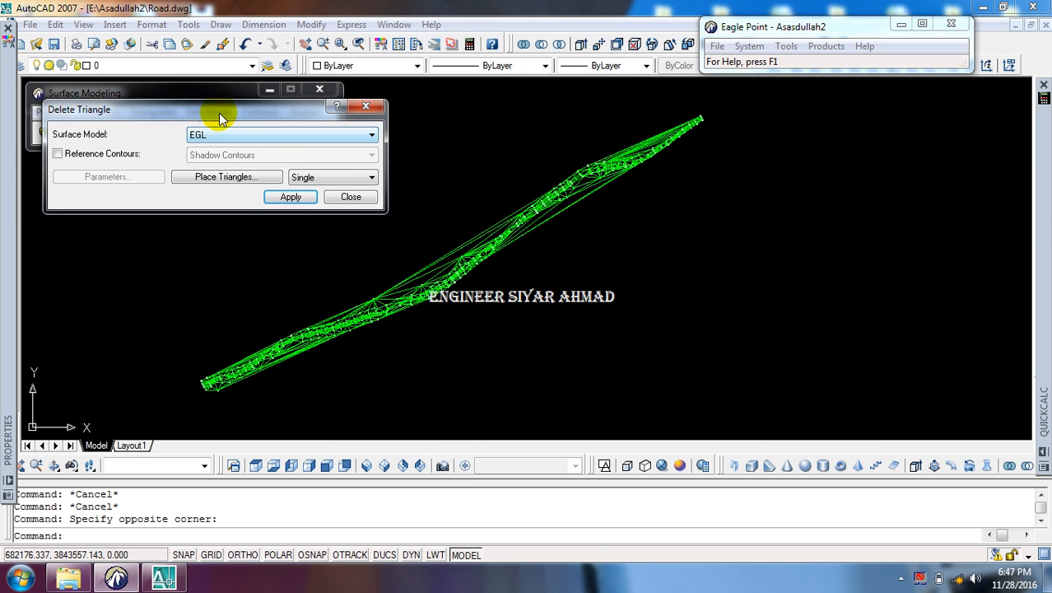
{"action": "left_click_drag", "start_coordinate": [219, 113], "coordinate": [191, 89]}
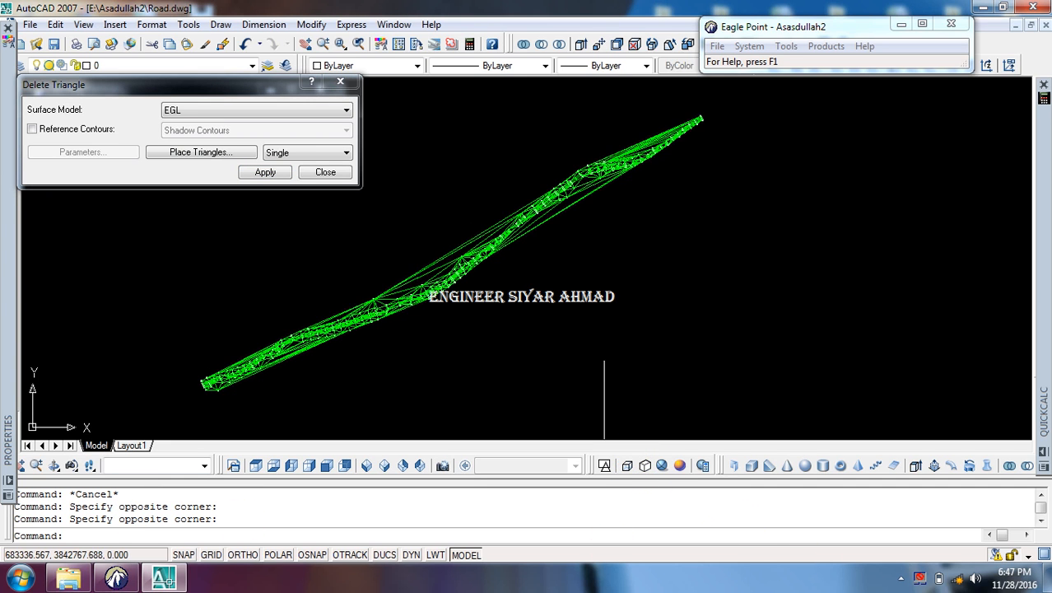
{"action": "left_click_drag", "start_coordinate": [191, 95], "coordinate": [202, 175]}
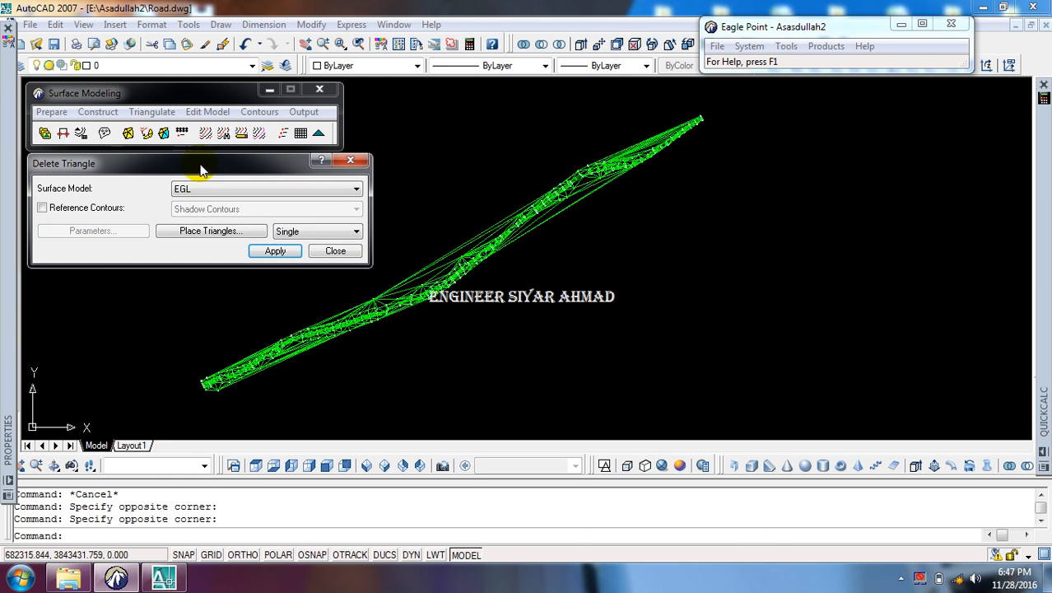
Step: Delete two long outer triangles one at a time in Single mode along the northwest side of the road's middle bend
{"action": "left_click", "coordinate": [305, 231]}
{"action": "left_click", "coordinate": [300, 251]}
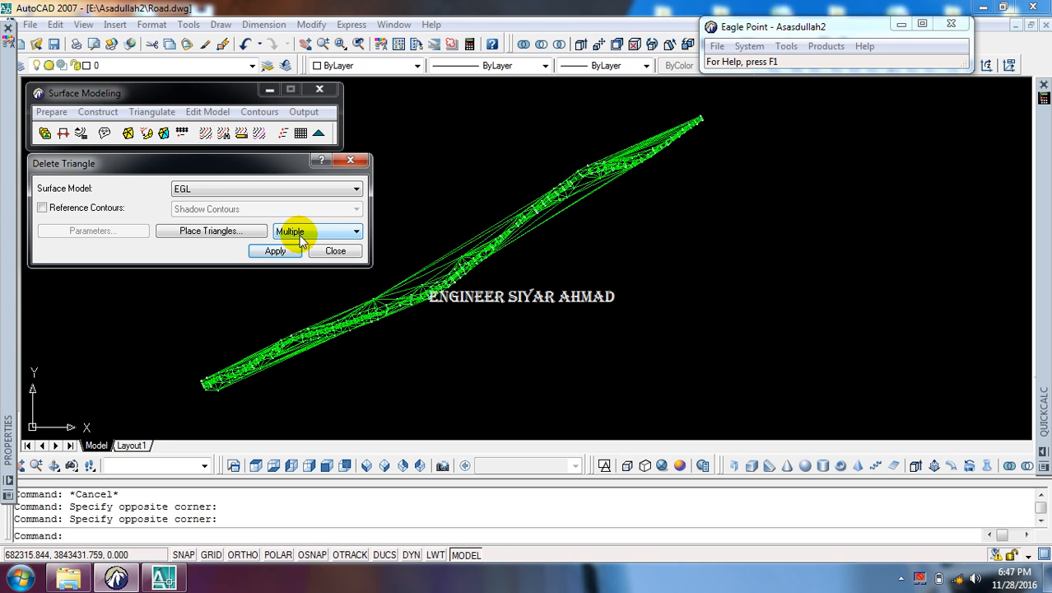
{"action": "left_click", "coordinate": [301, 245]}
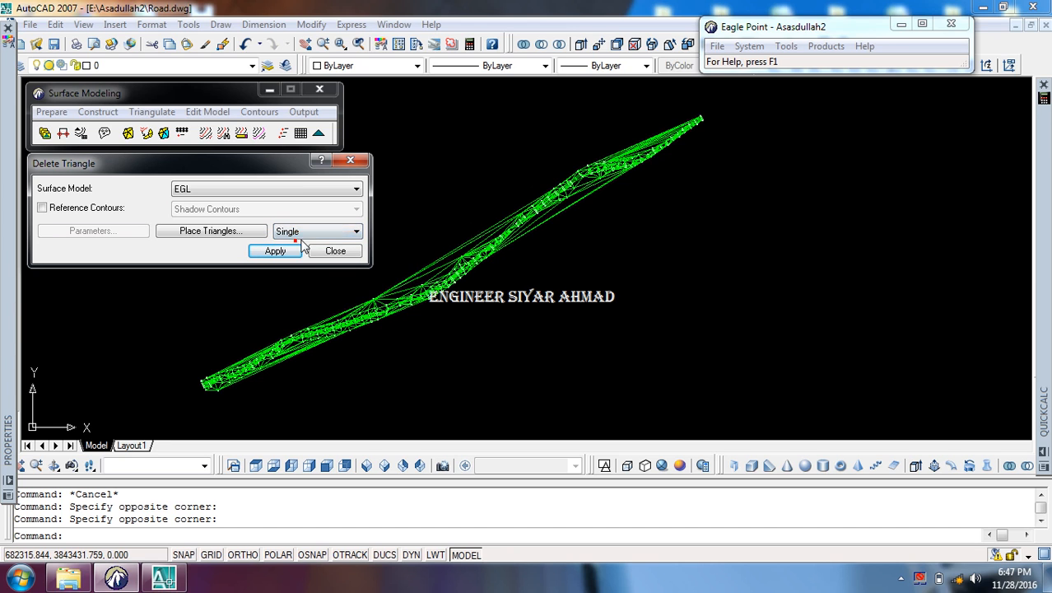
{"action": "left_click", "coordinate": [275, 251]}
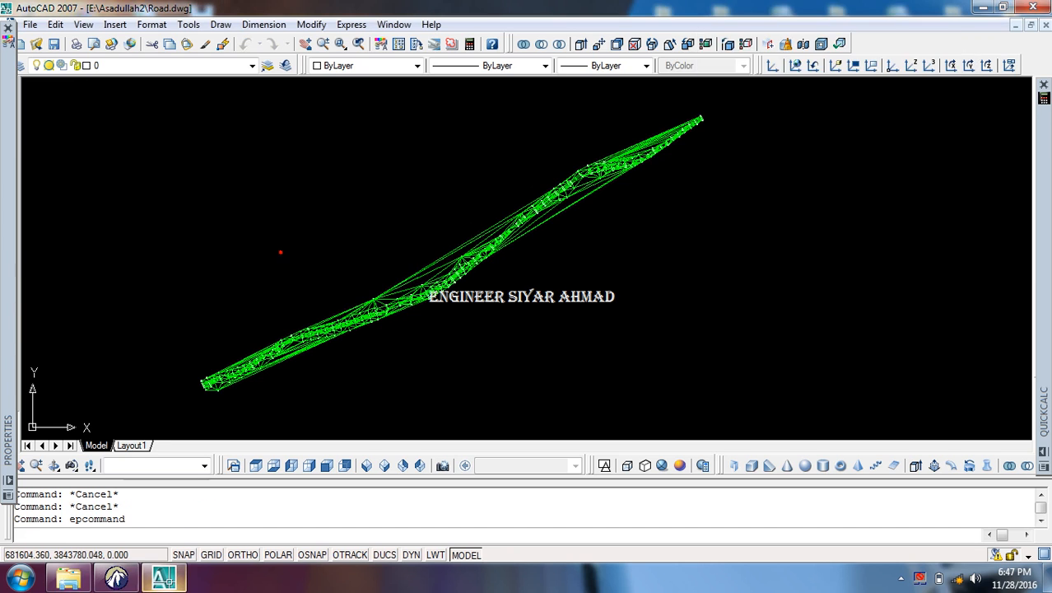
{"action": "scroll", "coordinate": [423, 255], "scroll_direction": "up", "scroll_amount": 8}
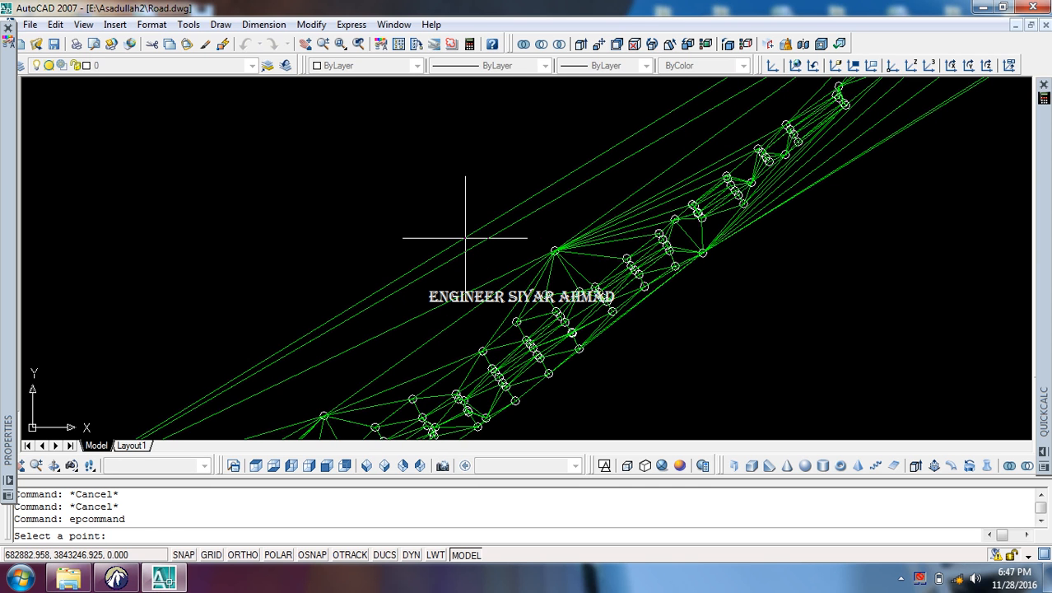
{"action": "left_click", "coordinate": [452, 243]}
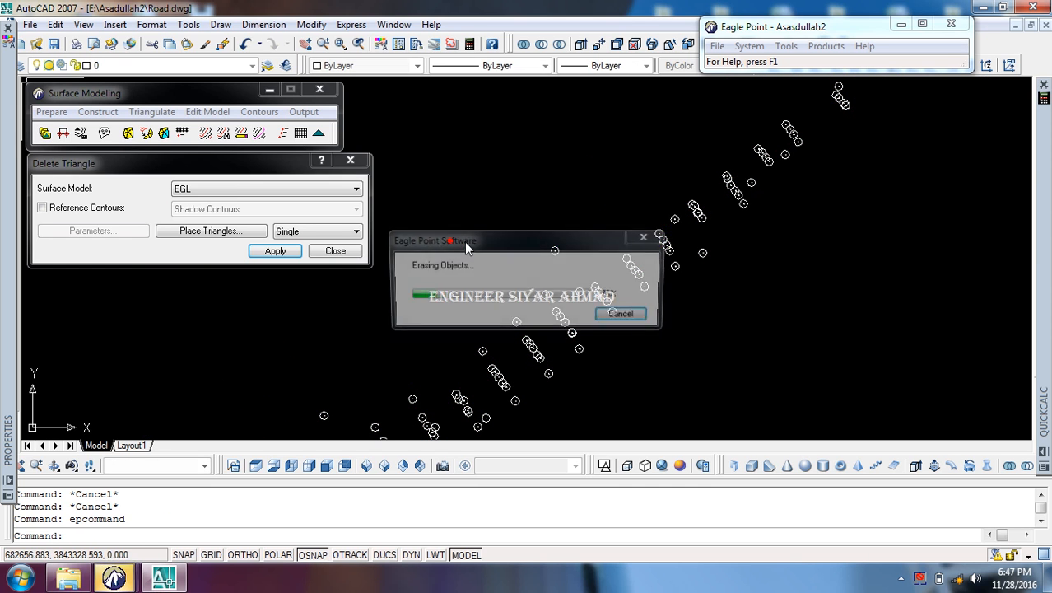
{"action": "left_click", "coordinate": [275, 252]}
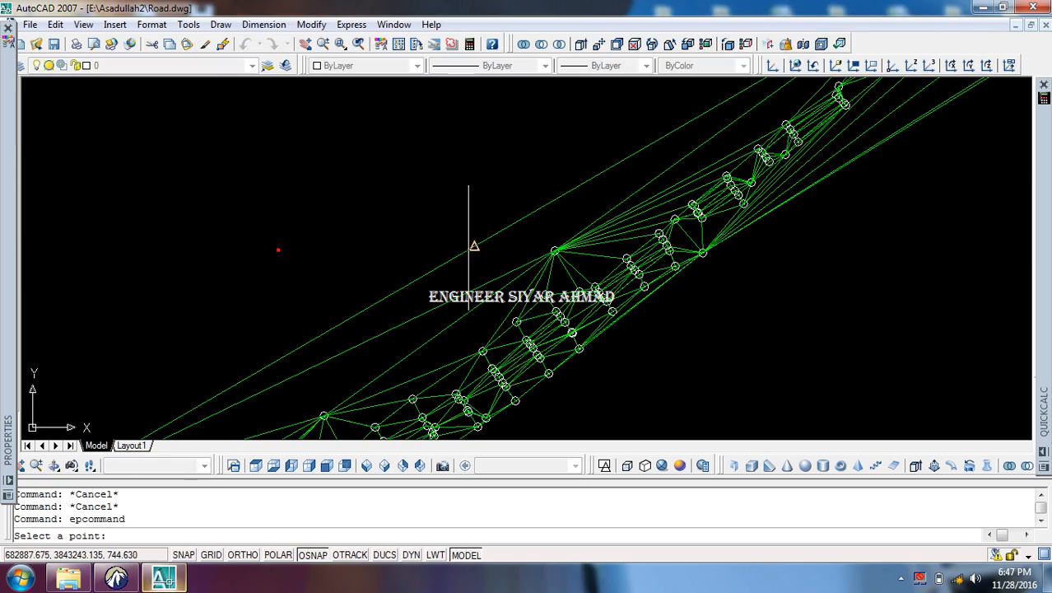
{"action": "left_click", "coordinate": [470, 244]}
{"action": "scroll", "coordinate": [540, 234], "scroll_direction": "down", "scroll_amount": 3}
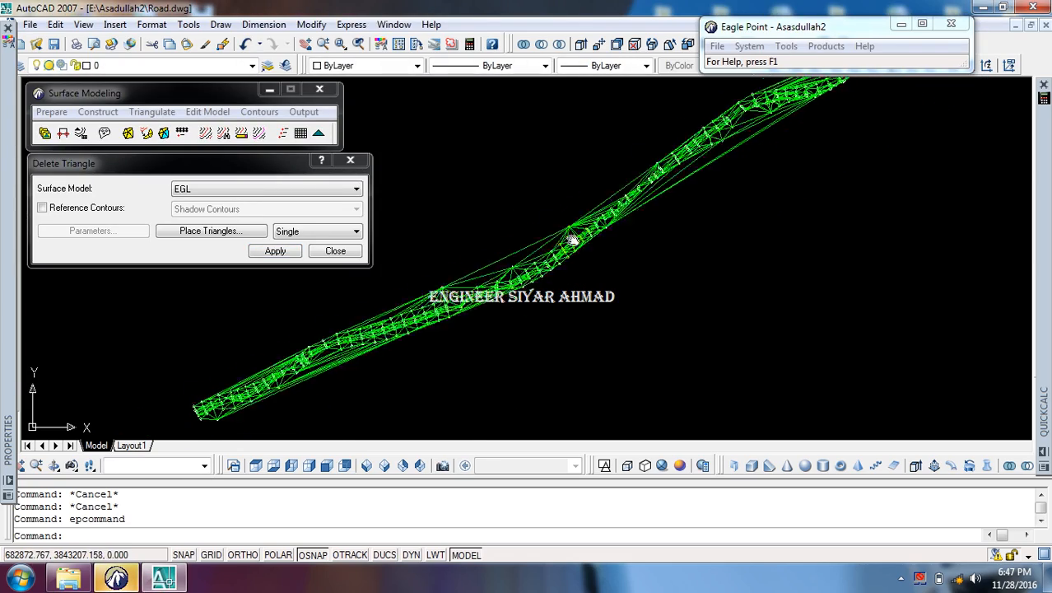
Step: Delete the long sliver triangles off the southeast edge of the upper road section, using Multiple mode with a crossing selection
{"action": "scroll", "coordinate": [570, 251], "scroll_direction": "up", "scroll_amount": 2}
{"action": "scroll", "coordinate": [574, 238], "scroll_direction": "up", "scroll_amount": 3}
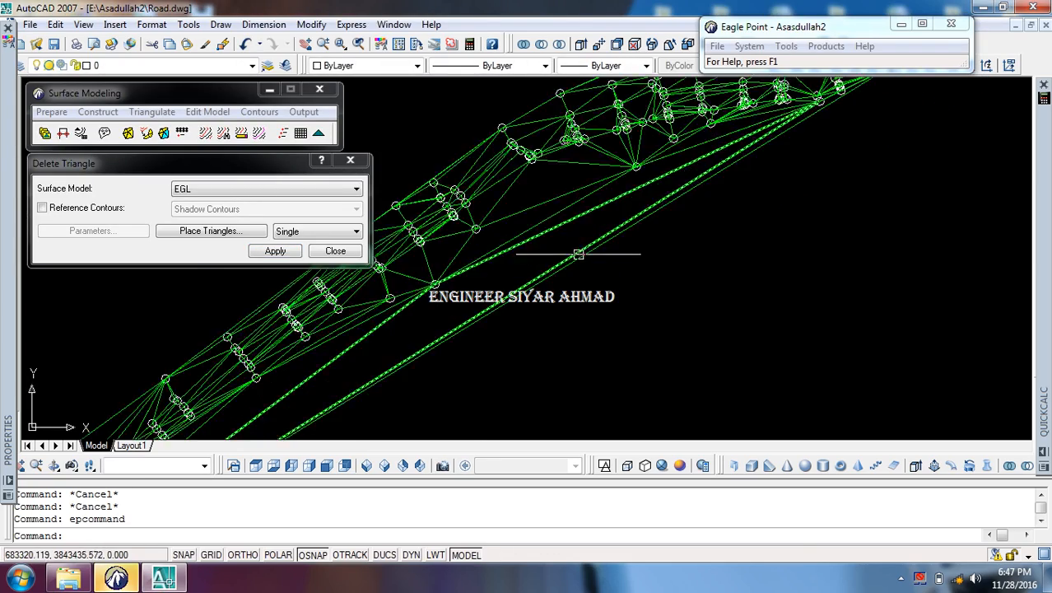
{"action": "left_click", "coordinate": [312, 234]}
{"action": "left_click", "coordinate": [300, 255]}
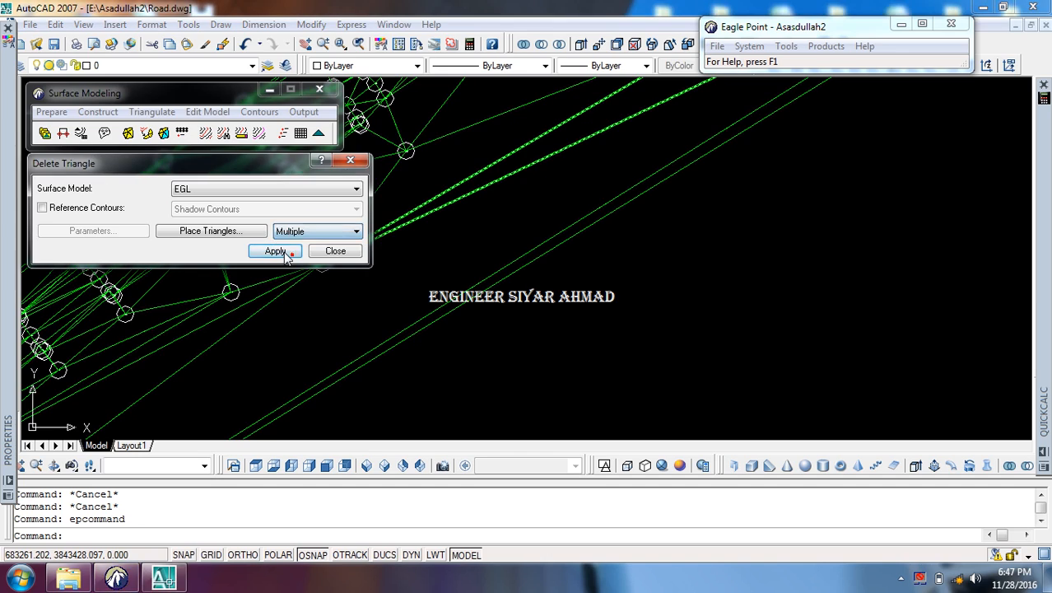
{"action": "left_click", "coordinate": [280, 251]}
{"action": "left_click", "coordinate": [575, 305]}
{"action": "left_click", "coordinate": [517, 224]}
{"action": "key", "text": "Return"}
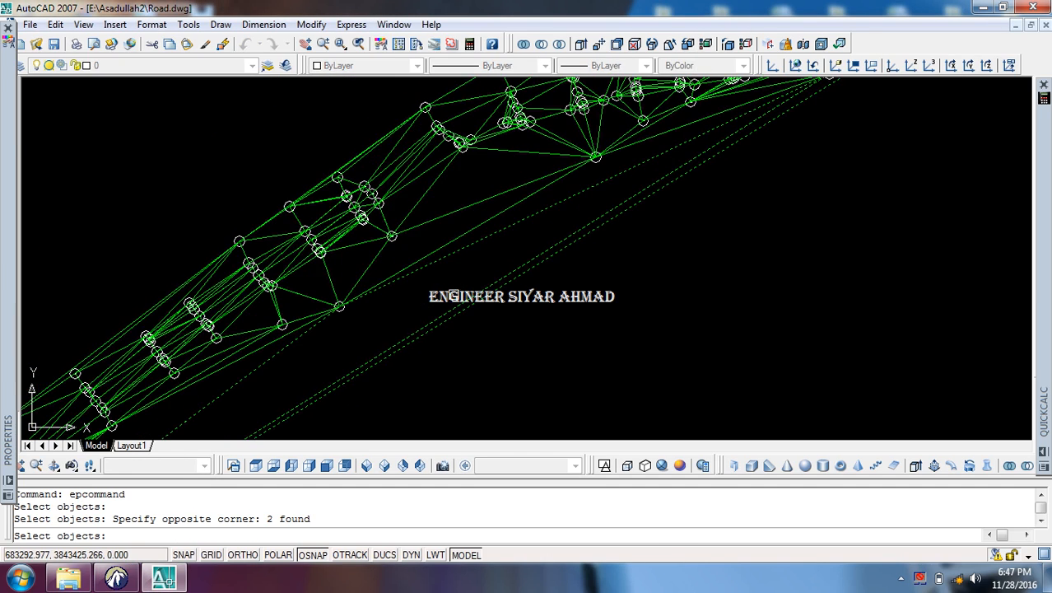
{"action": "scroll", "coordinate": [521, 237], "scroll_direction": "down", "scroll_amount": 5}
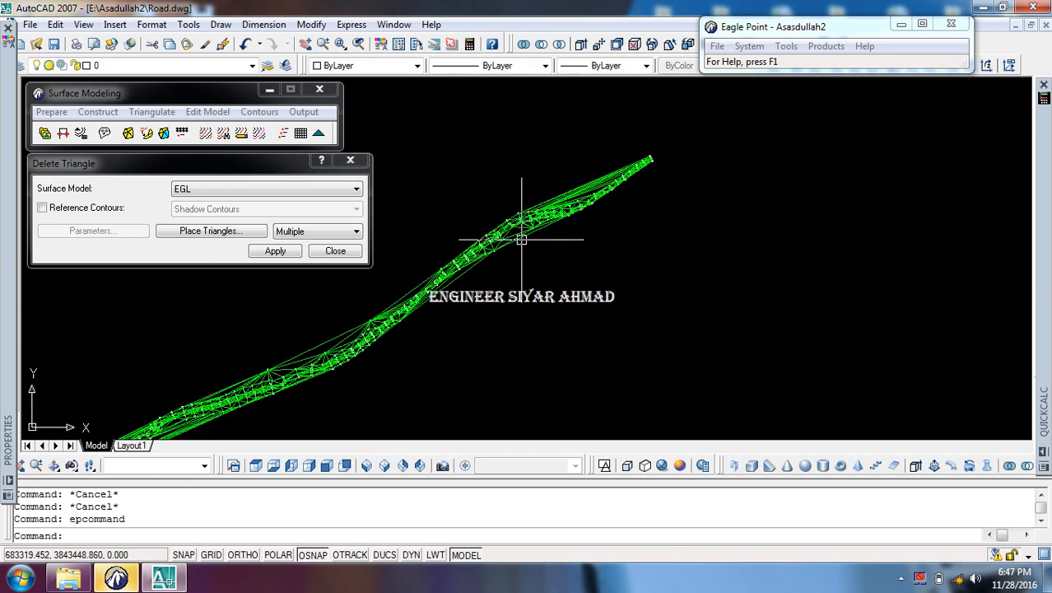
Step: Delete the long triangle spanning the northwest side of the middle bend in Multiple mode and finish deleting triangles
{"action": "mouse_move", "coordinate": [522, 238]}
{"action": "middle_mouse_down"}
{"action": "mouse_move", "coordinate": [605, 216]}
{"action": "mouse_move", "coordinate": [580, 266]}
{"action": "middle_mouse_up"}
{"action": "scroll", "coordinate": [486, 319], "scroll_direction": "up", "scroll_amount": 5}
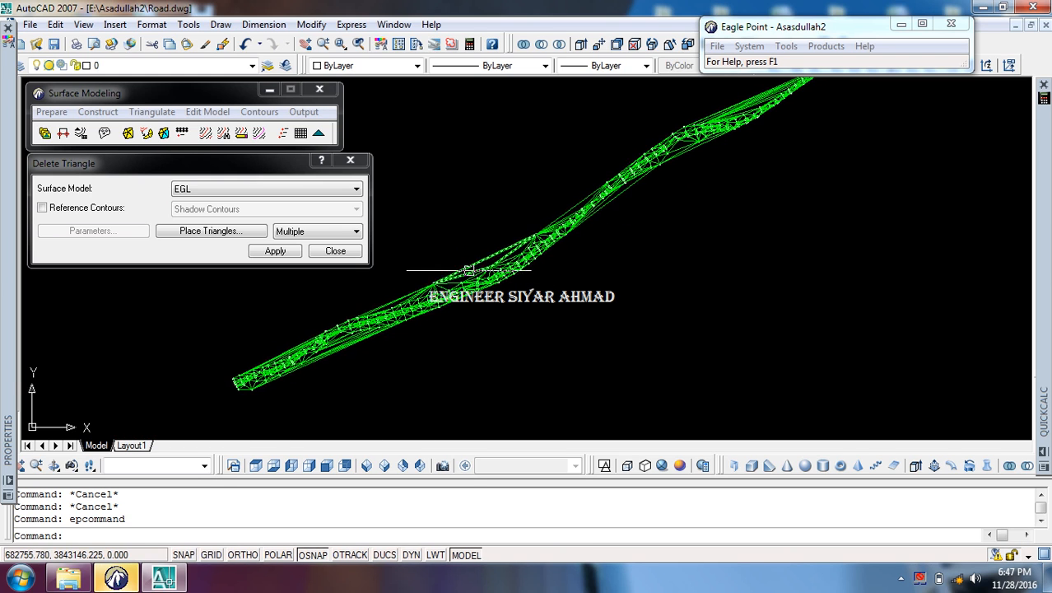
{"action": "left_click", "coordinate": [272, 249]}
{"action": "left_click", "coordinate": [476, 272]}
{"action": "left_click", "coordinate": [454, 237]}
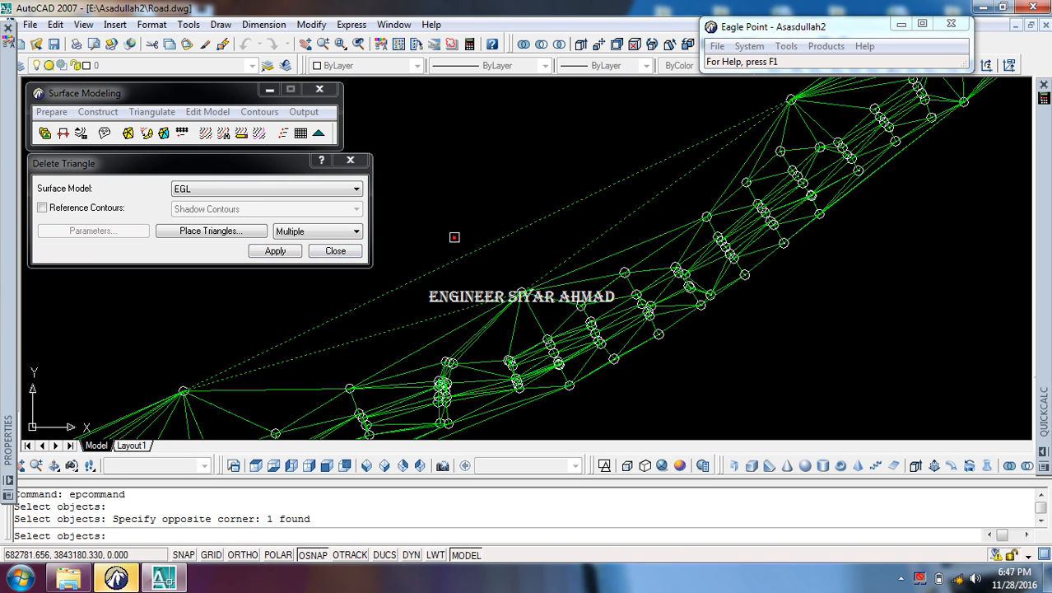
{"action": "right_click", "coordinate": [456, 236]}
{"action": "scroll", "coordinate": [488, 216], "scroll_direction": "down", "scroll_amount": 3}
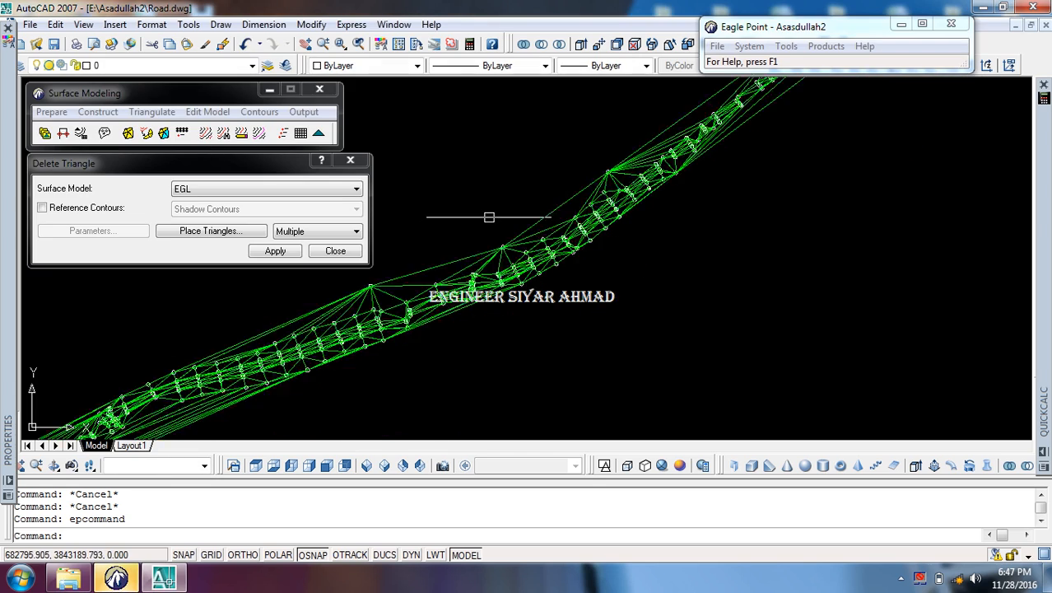
{"action": "middle_click_drag", "start_coordinate": [532, 211], "coordinate": [512, 273]}
{"action": "middle_click_drag", "start_coordinate": [718, 158], "coordinate": [559, 265]}
{"action": "mouse_move", "coordinate": [666, 205]}
{"action": "middle_mouse_down"}
{"action": "mouse_move", "coordinate": [485, 298]}
{"action": "mouse_move", "coordinate": [612, 242]}
{"action": "middle_mouse_up"}
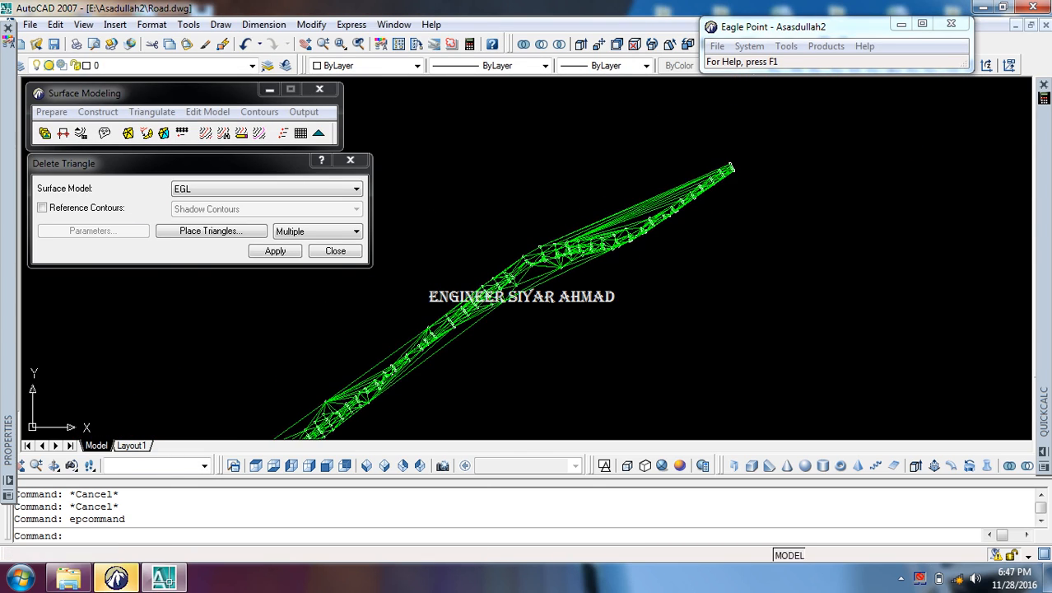
{"action": "left_click", "coordinate": [335, 251]}
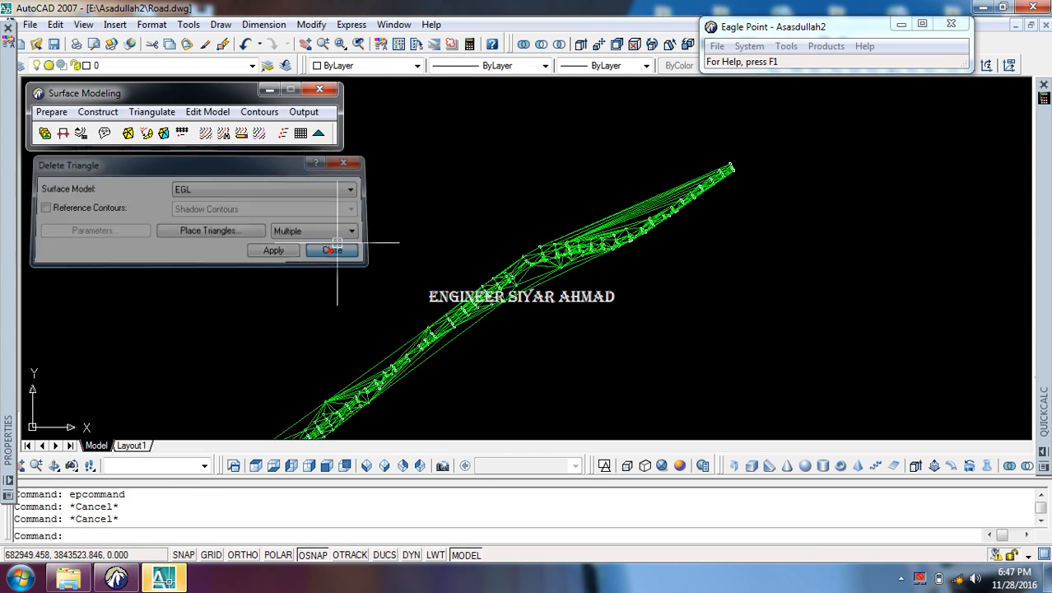
Step: Open Change Point Elevation for the EGL surface and locate survey point 201 beside the road
{"action": "left_click", "coordinate": [203, 112]}
{"action": "left_click", "coordinate": [286, 148]}
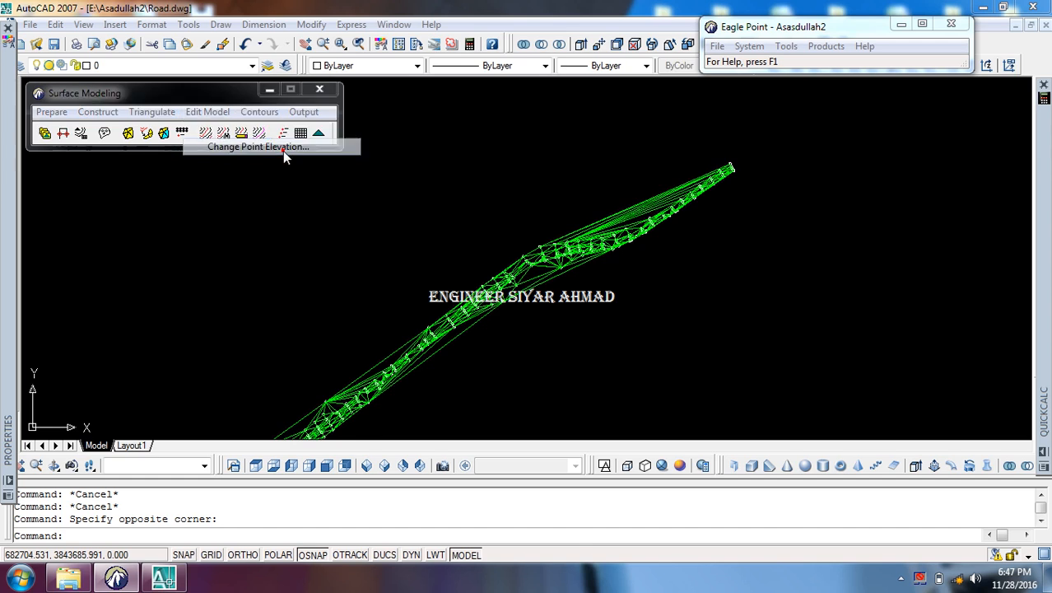
{"action": "scroll", "coordinate": [388, 338], "scroll_direction": "up", "scroll_amount": 2}
{"action": "scroll", "coordinate": [524, 273], "scroll_direction": "up", "scroll_amount": 8}
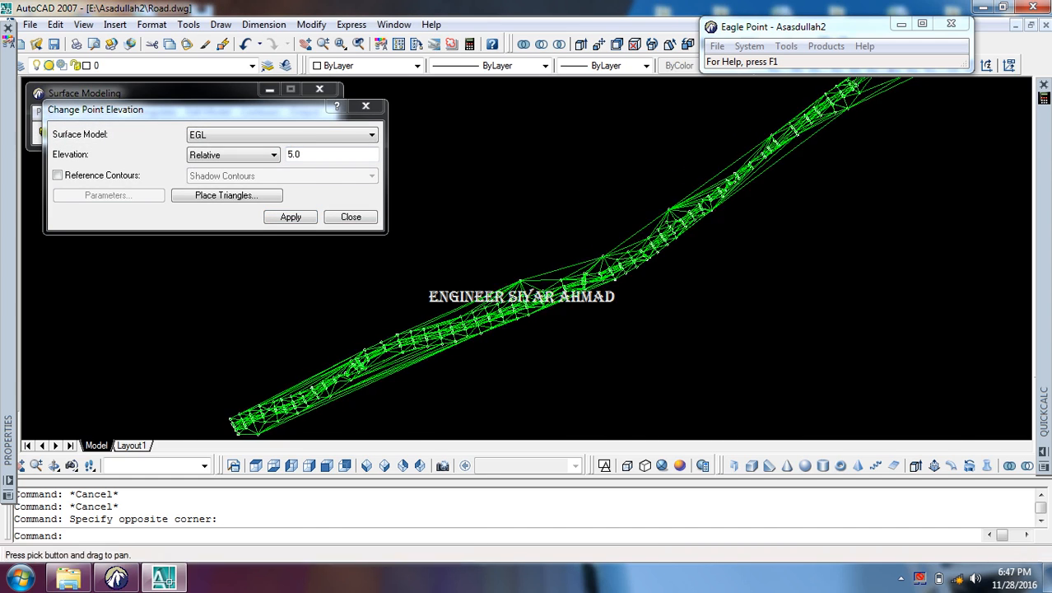
{"action": "scroll", "coordinate": [525, 272], "scroll_direction": "up", "scroll_amount": 4}
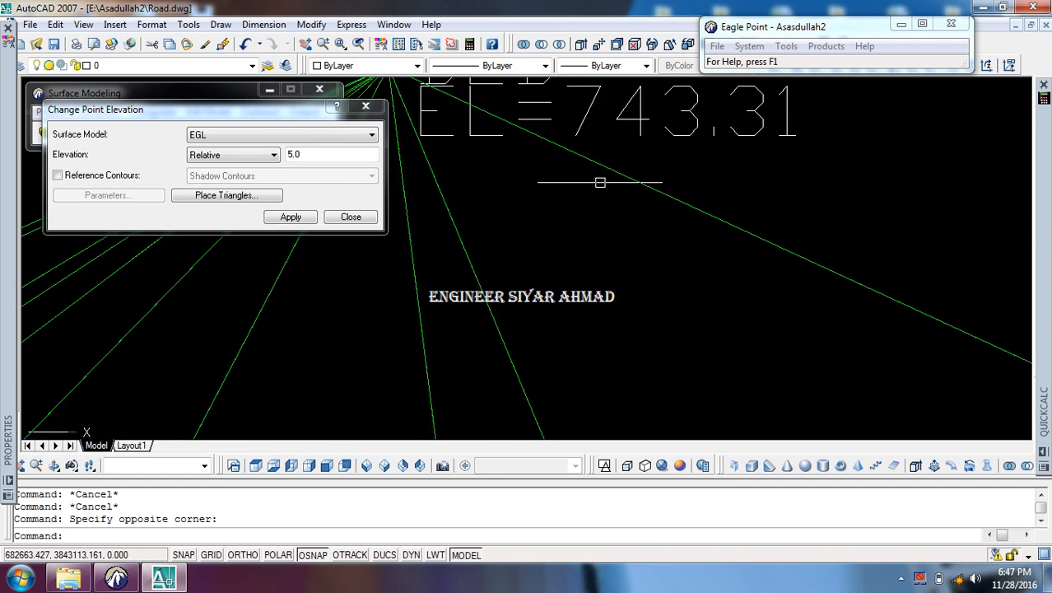
{"action": "scroll", "coordinate": [601, 179], "scroll_direction": "down", "scroll_amount": 2}
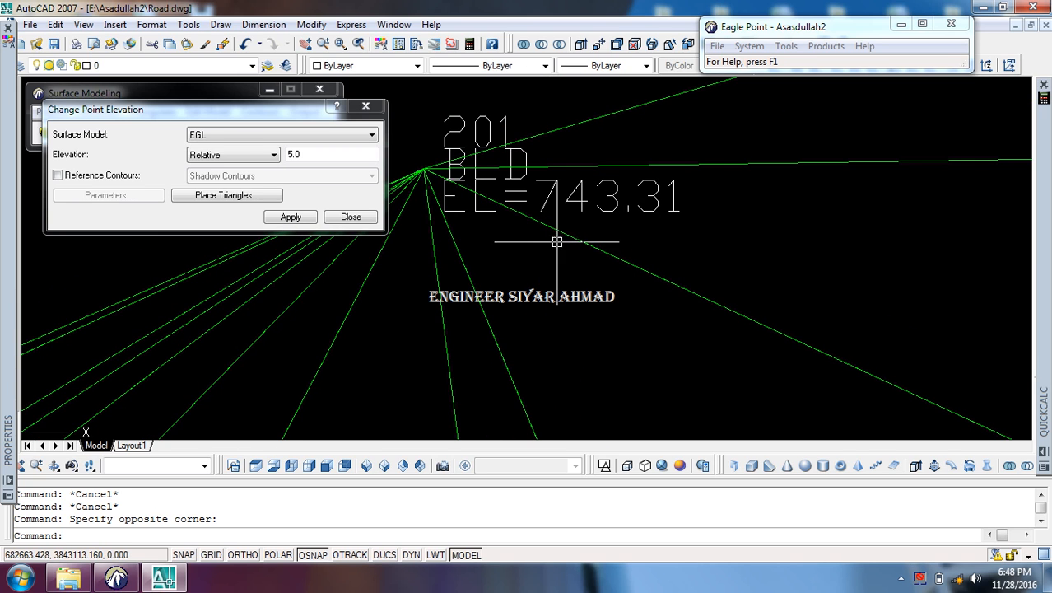
{"action": "left_click", "coordinate": [222, 154]}
{"action": "left_click", "coordinate": [205, 179]}
{"action": "left_click", "coordinate": [228, 156]}
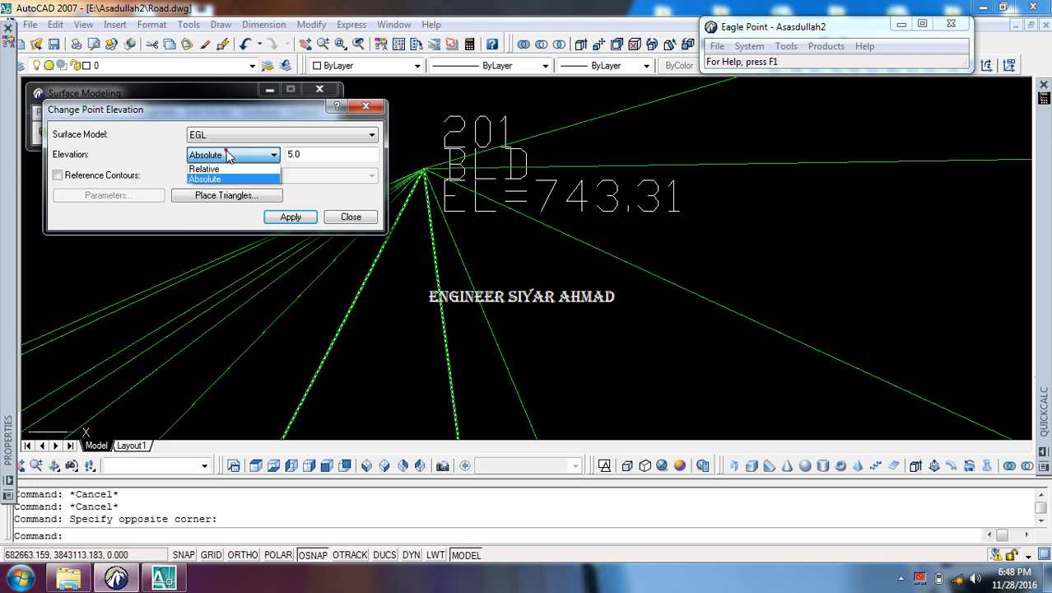
{"action": "left_click", "coordinate": [218, 169]}
{"action": "left_click", "coordinate": [232, 158]}
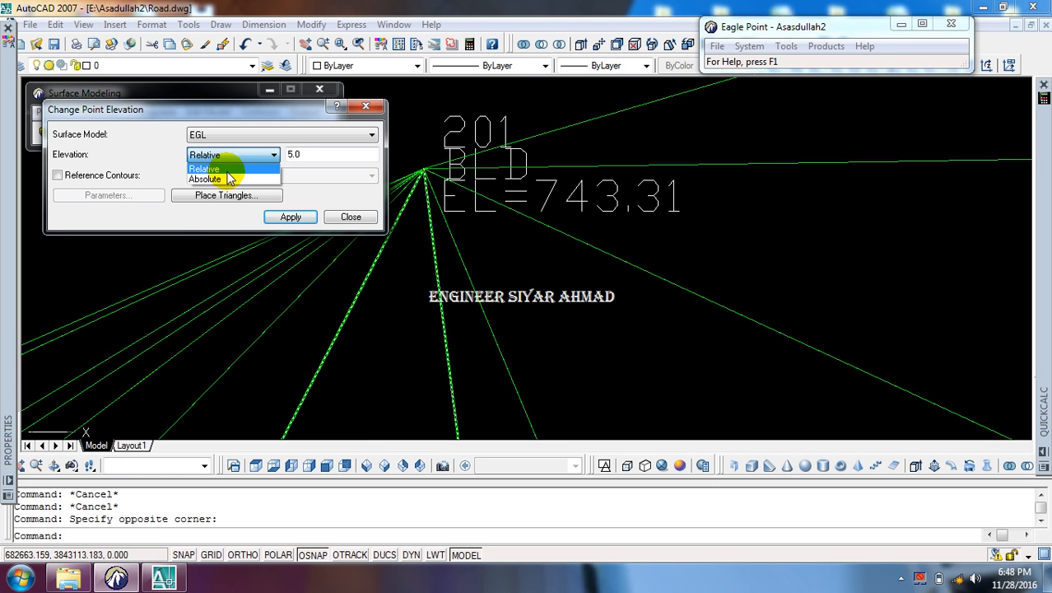
{"action": "left_click", "coordinate": [229, 170]}
{"action": "left_click", "coordinate": [568, 258]}
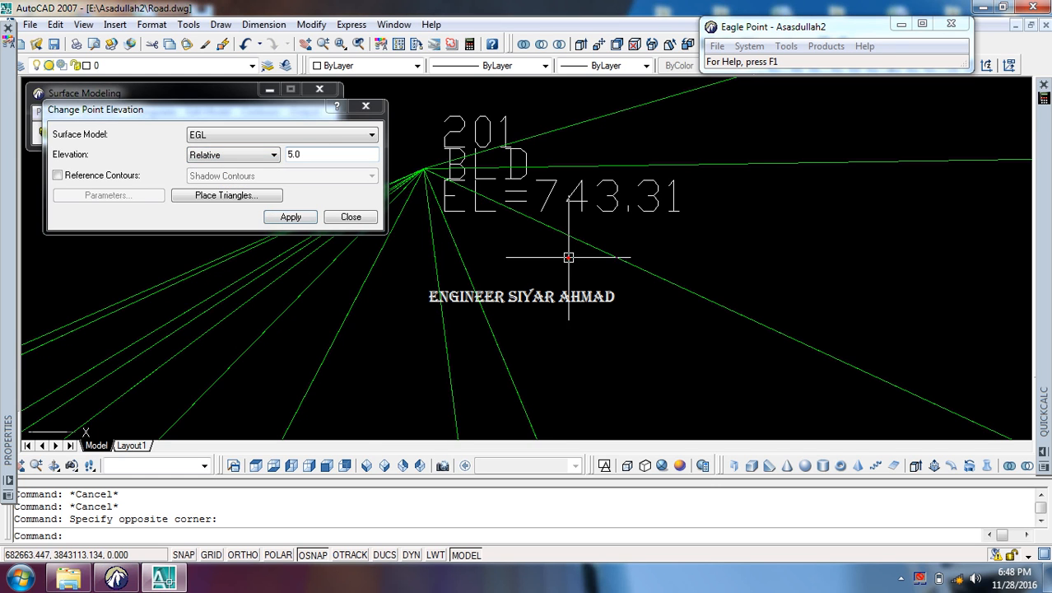
Step: Set the point elevation change to Absolute with a value of 744
{"action": "middle_click_drag", "start_coordinate": [450, 183], "coordinate": [477, 208]}
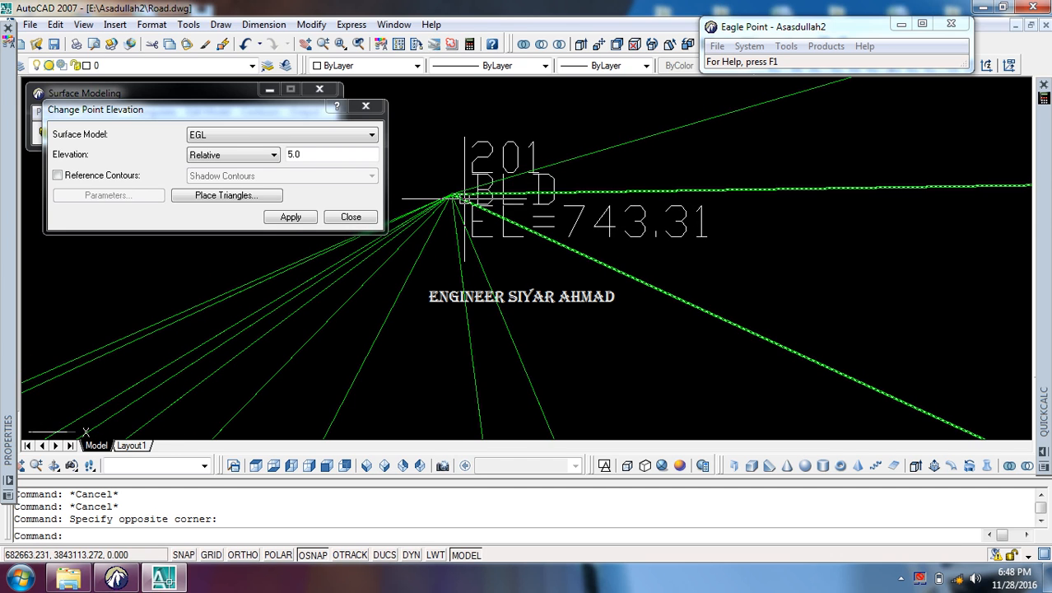
{"action": "left_click", "coordinate": [247, 156]}
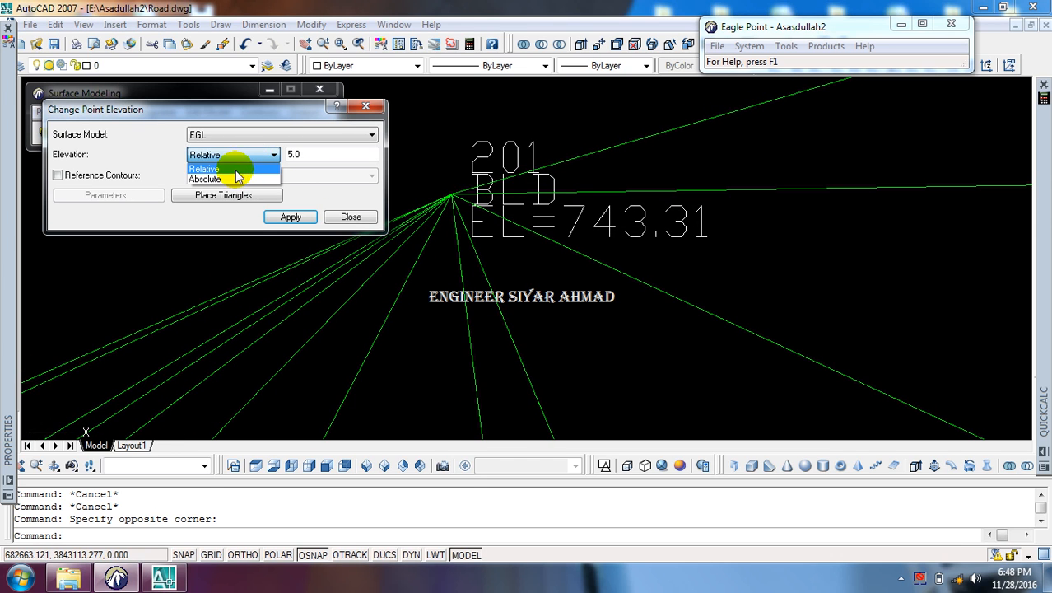
{"action": "left_click", "coordinate": [233, 174]}
{"action": "left_click", "coordinate": [582, 310]}
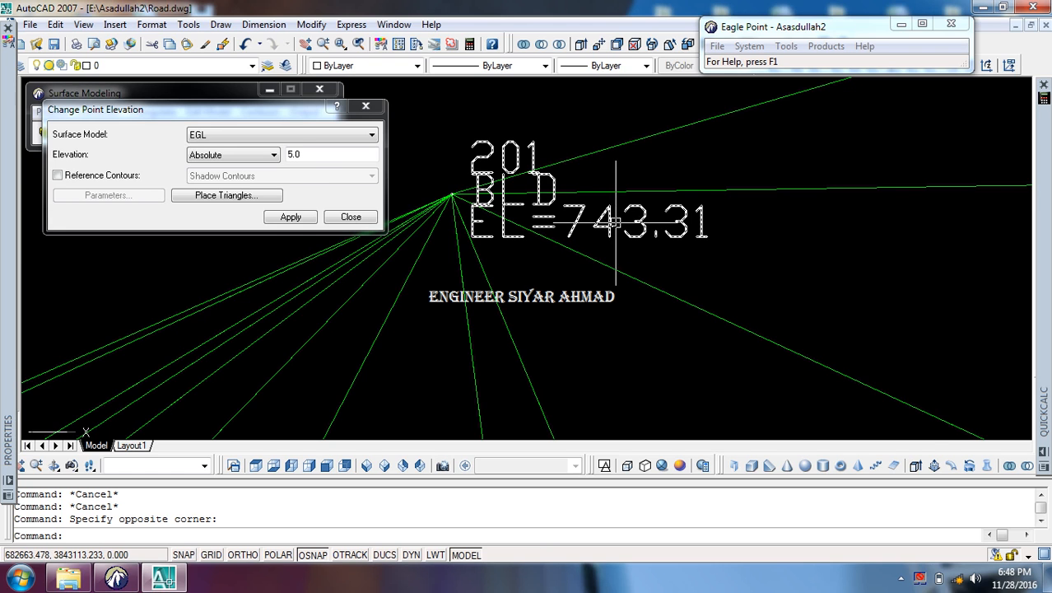
{"action": "left_click", "coordinate": [274, 154]}
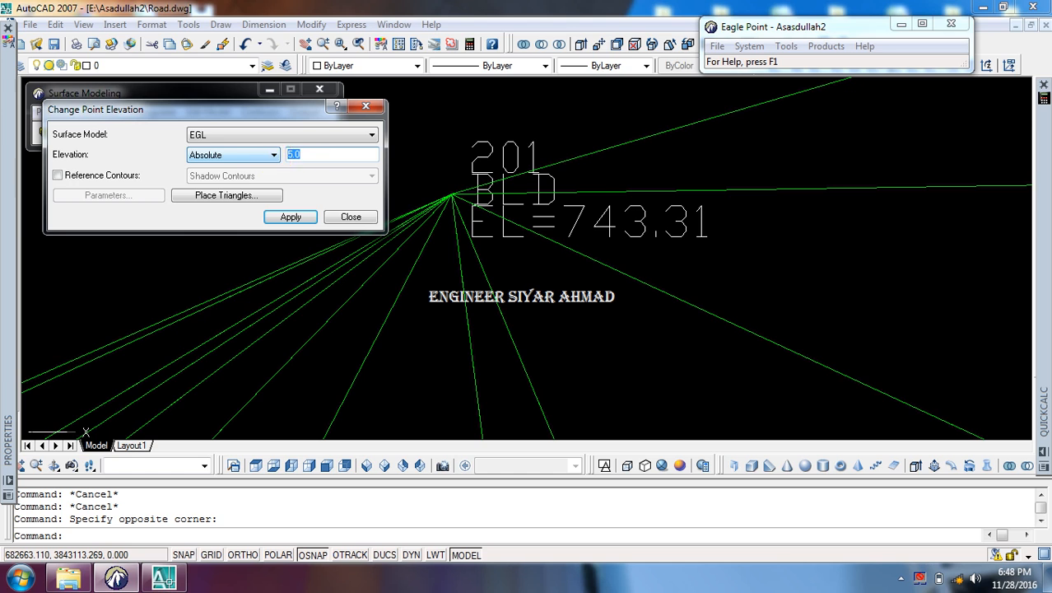
{"action": "left_click", "coordinate": [603, 238]}
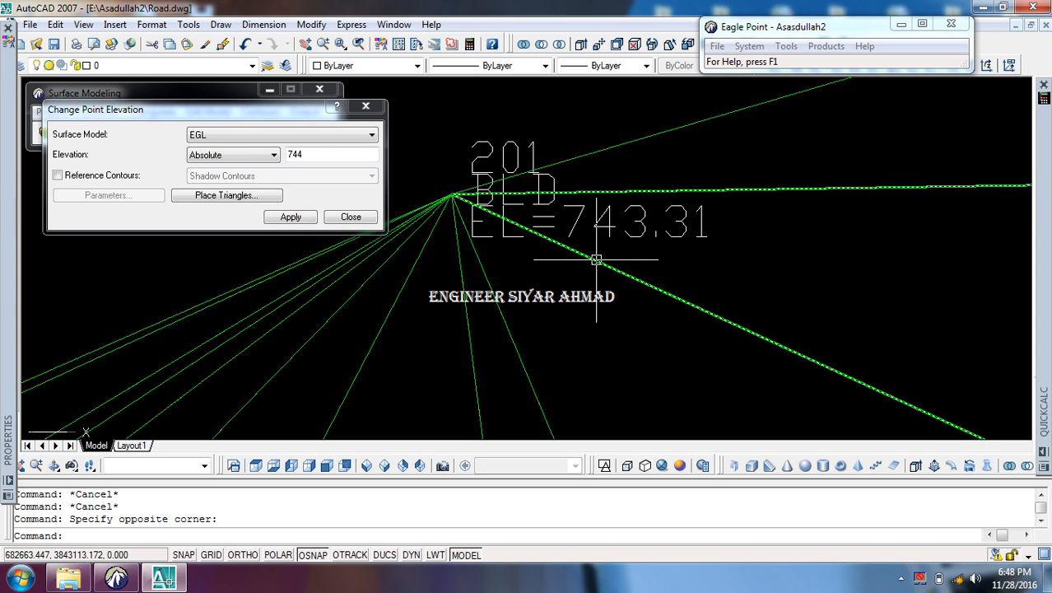
Step: Raise the EGL surface point at survey point 201 by a Relative elevation of 2.5
{"action": "left_click", "coordinate": [247, 156]}
{"action": "left_click", "coordinate": [235, 176]}
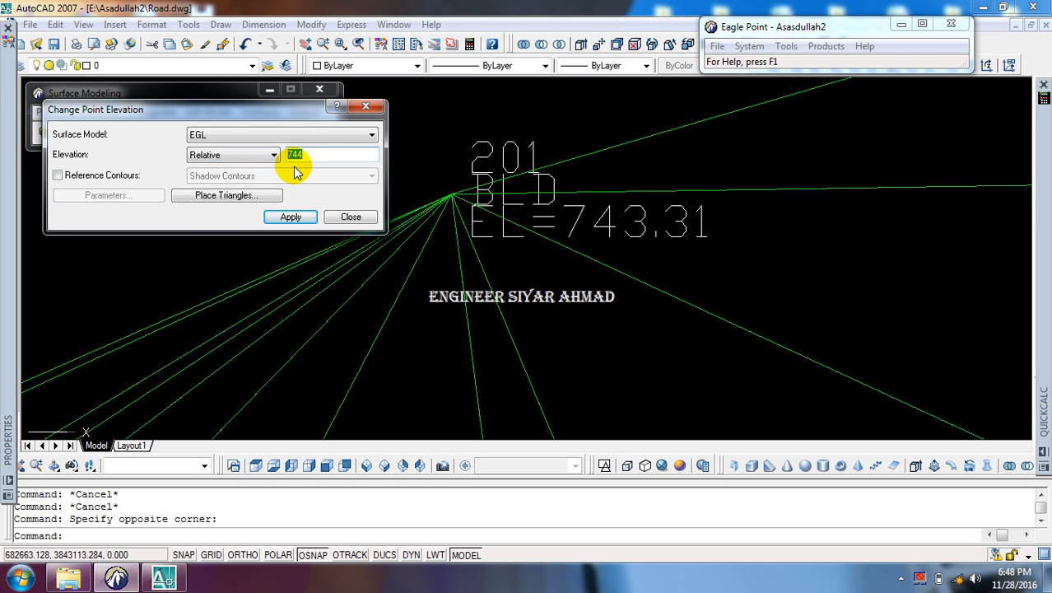
{"action": "left_click", "coordinate": [290, 217]}
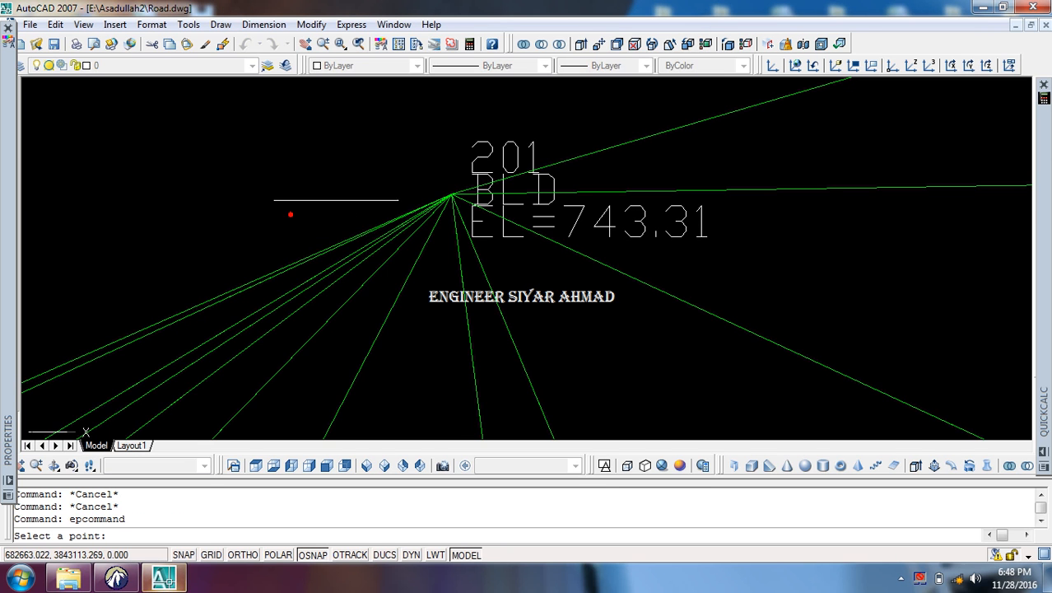
{"action": "left_click", "coordinate": [452, 193]}
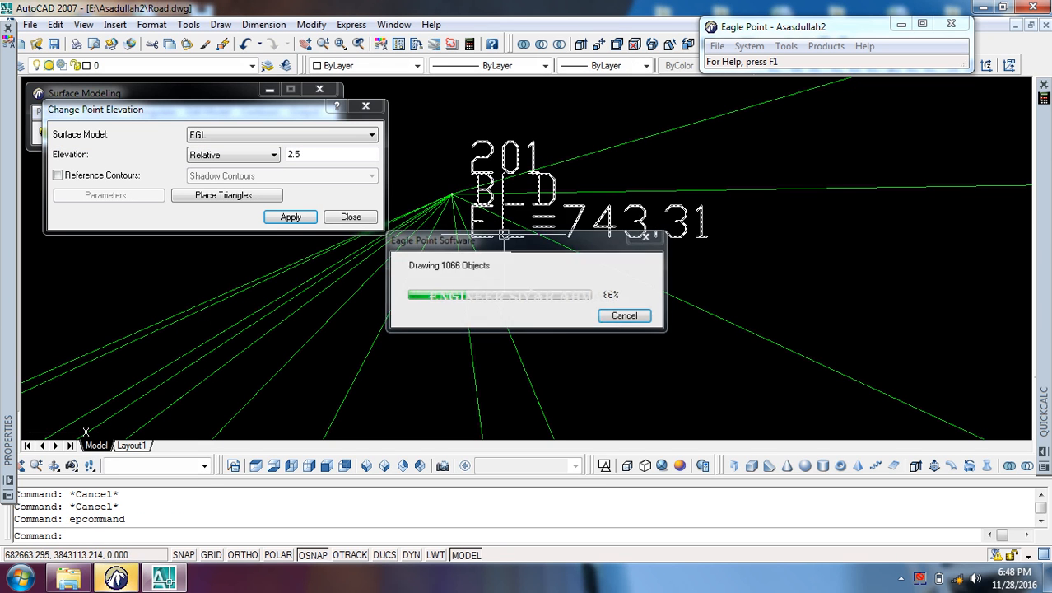
{"action": "left_click", "coordinate": [552, 265]}
{"action": "left_click", "coordinate": [543, 274]}
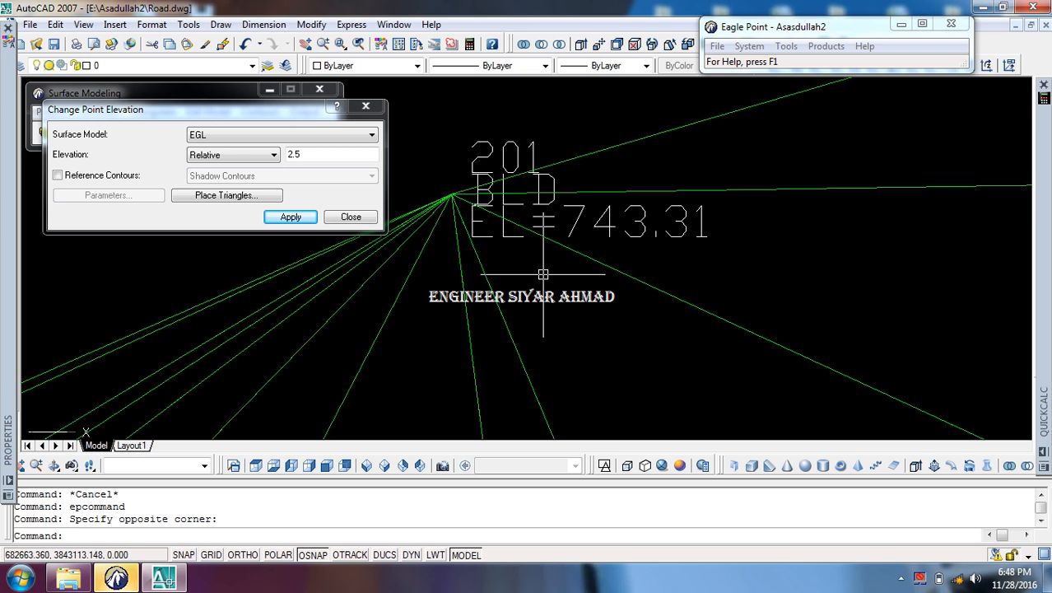
Step: Query the coordinates of survey point 201 and of the EGL surface beside it with the ID command, comparing their Z values
{"action": "type", "text": "ID"}
{"action": "key", "text": "Return"}
{"action": "left_click", "coordinate": [451, 194]}
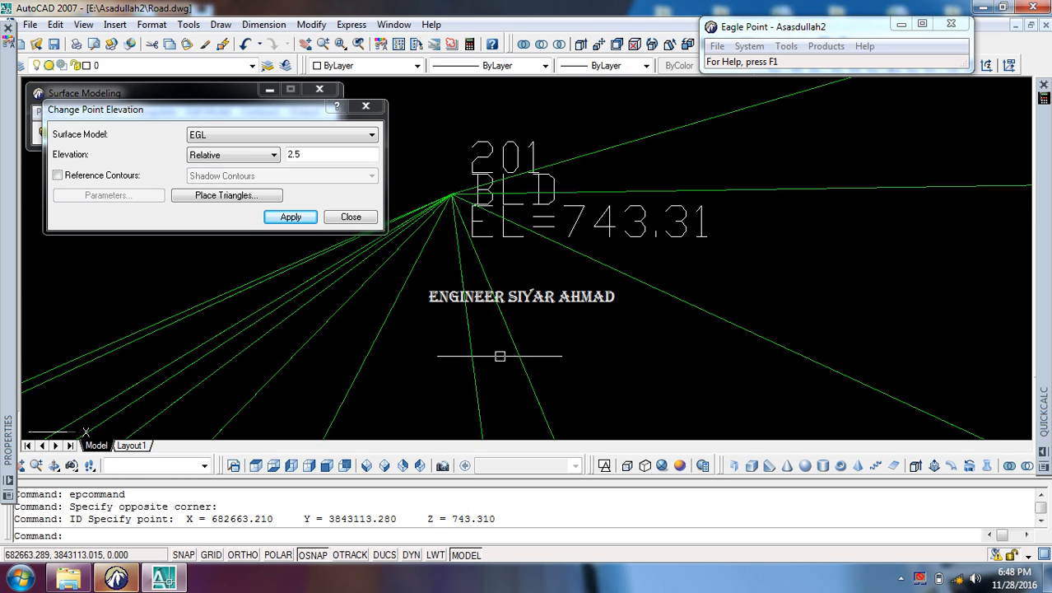
{"action": "key", "text": "Return"}
{"action": "left_click", "coordinate": [454, 201]}
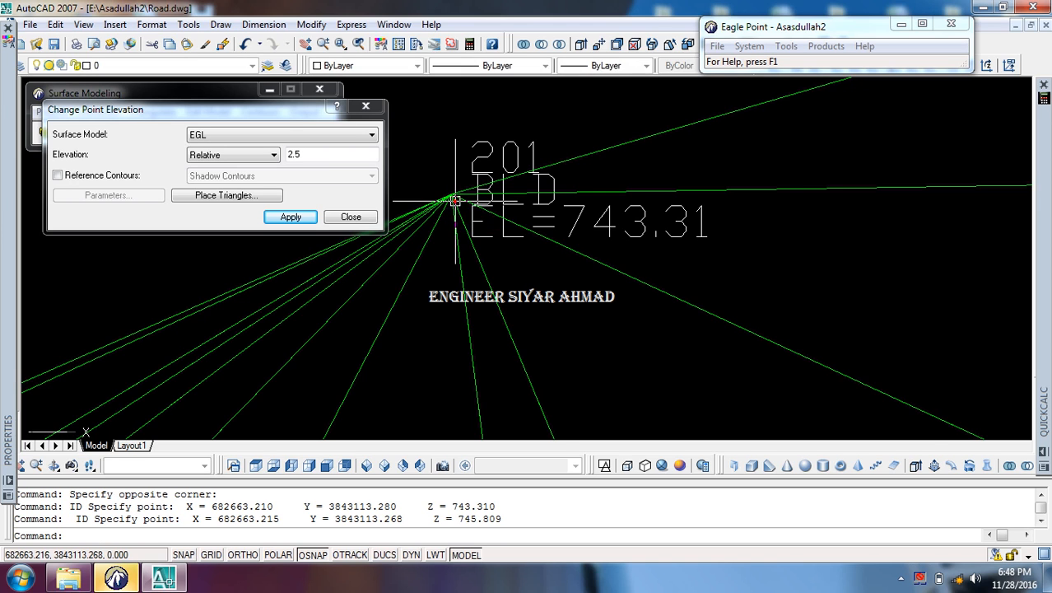
{"action": "left_click_drag", "start_coordinate": [458, 519], "coordinate": [496, 518]}
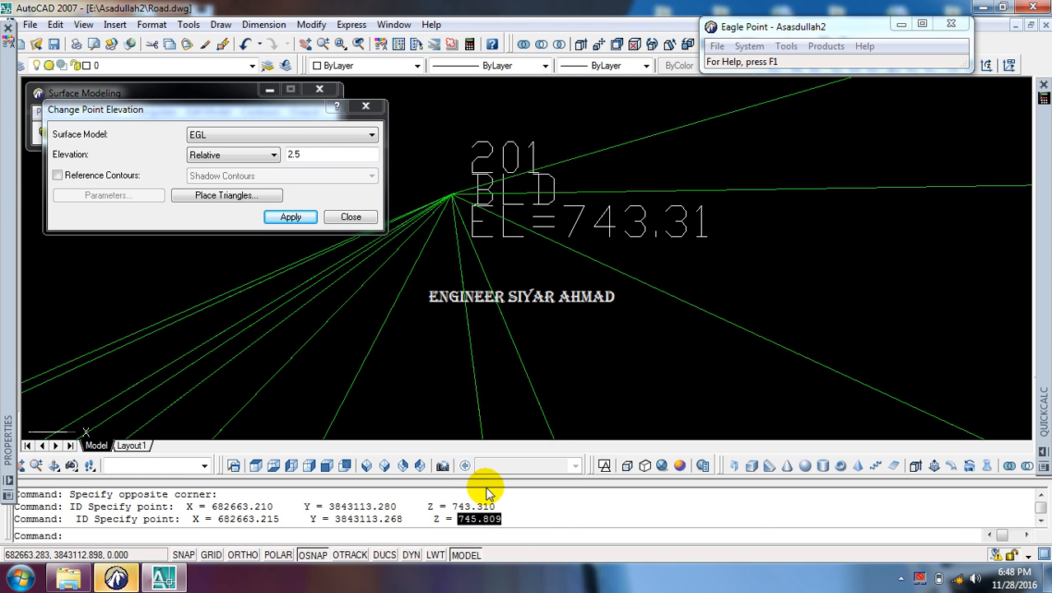
Step: Change the elevation of the EGL surface point at survey point 201 by a Relative value of -2.5
{"action": "double_click", "coordinate": [315, 154]}
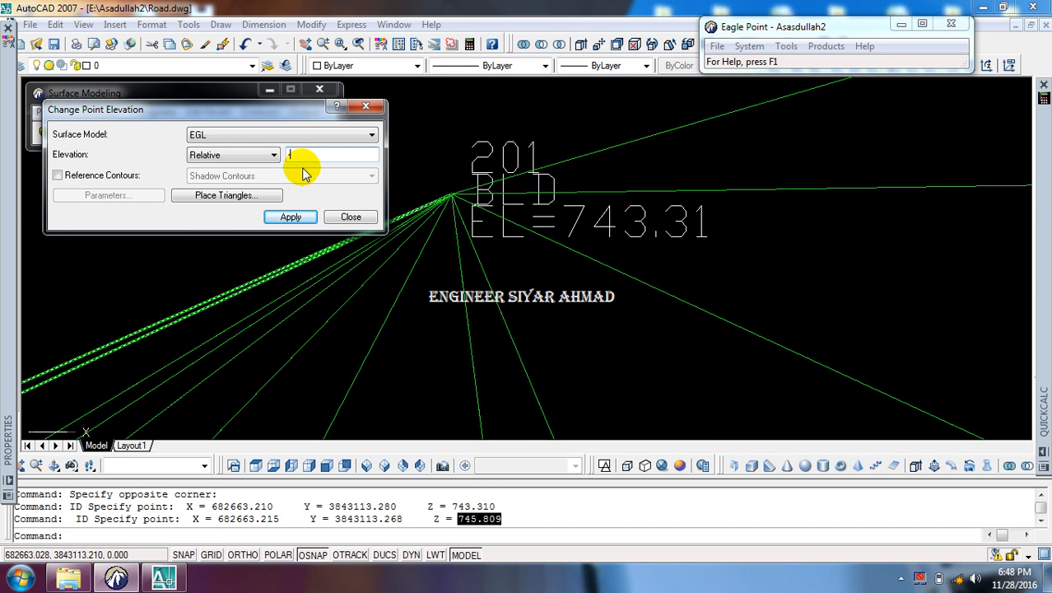
{"action": "type", "text": "-2.5"}
{"action": "left_click", "coordinate": [291, 218]}
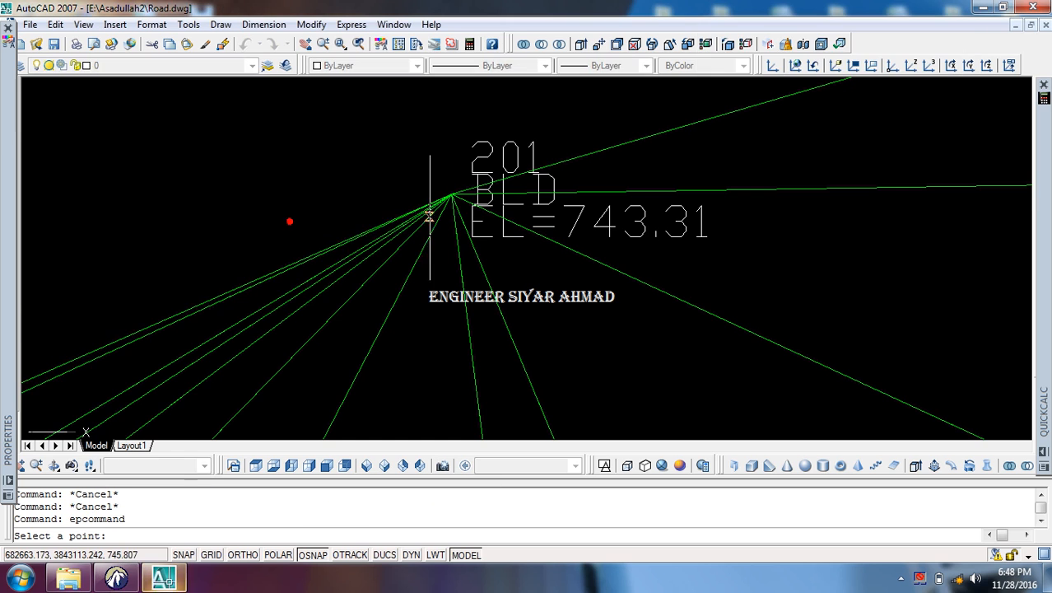
{"action": "scroll", "coordinate": [449, 196], "scroll_direction": "up", "scroll_amount": 1}
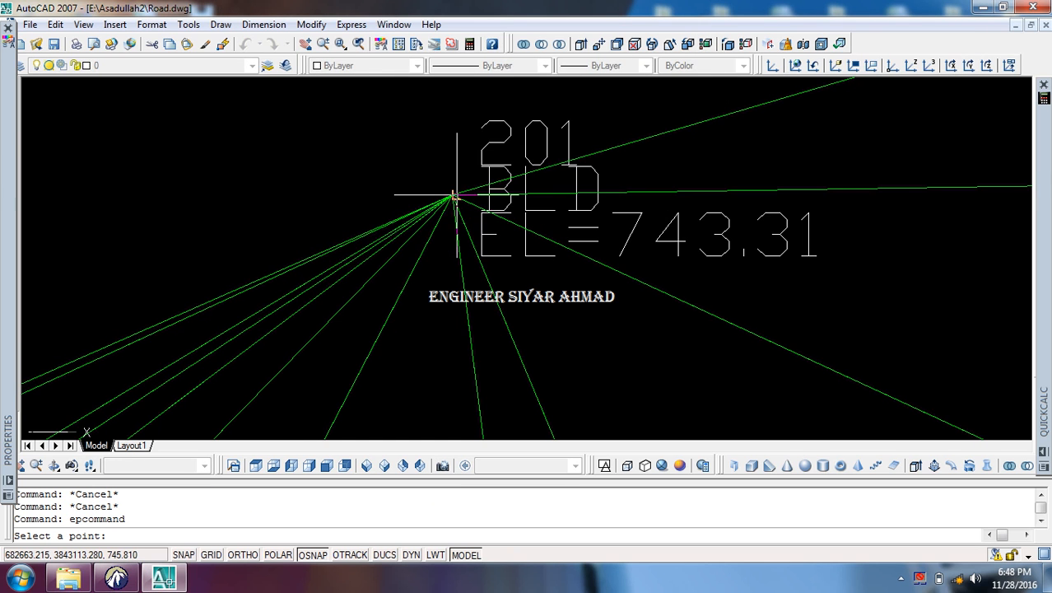
{"action": "left_click", "coordinate": [451, 194]}
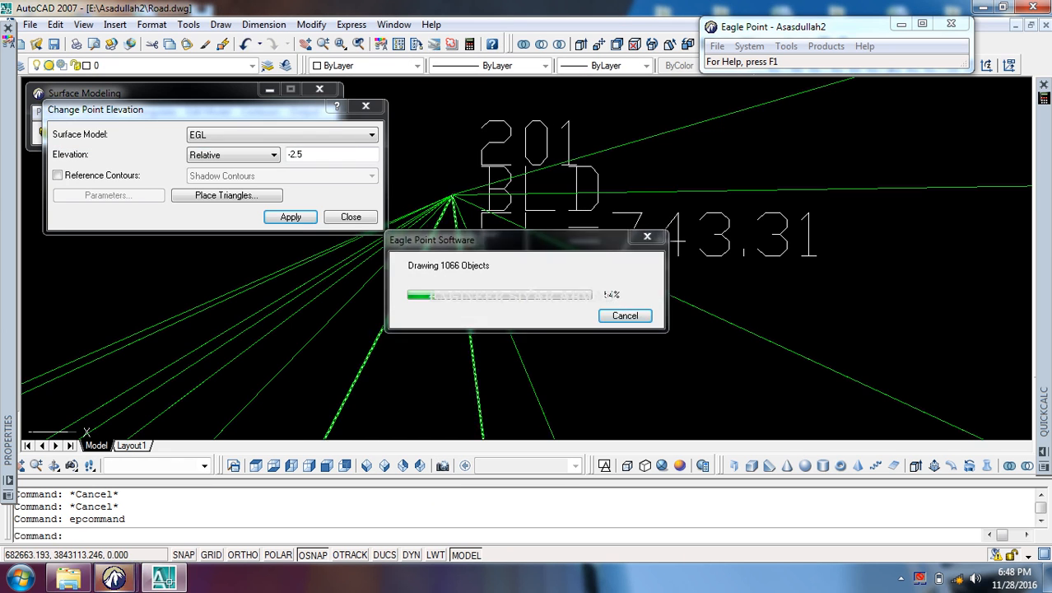
{"action": "left_click", "coordinate": [440, 239]}
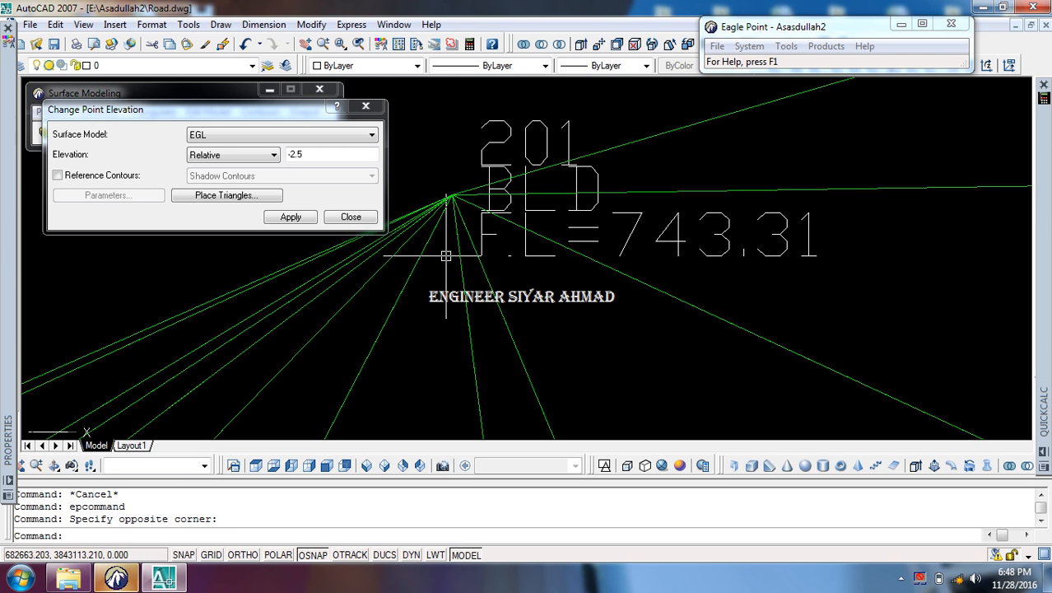
Step: Check the elevation at survey point 201 with the ID command and close Change Point Elevation
{"action": "type", "text": "ID"}
{"action": "key", "text": "Return"}
{"action": "left_click", "coordinate": [451, 196]}
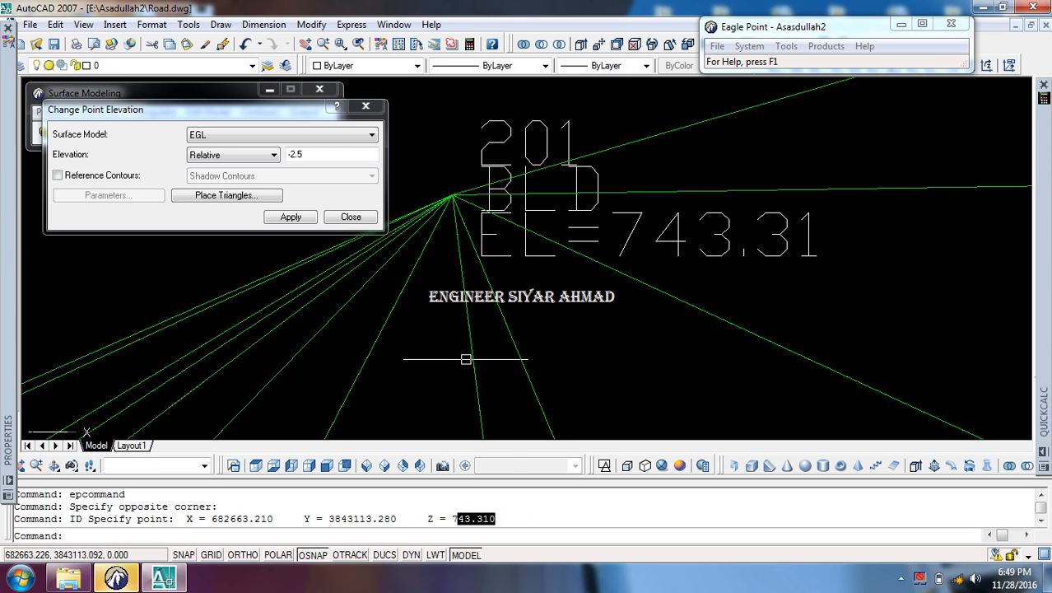
{"action": "left_click", "coordinate": [424, 336]}
{"action": "scroll", "coordinate": [439, 310], "scroll_direction": "down", "scroll_amount": 4}
{"action": "left_click", "coordinate": [350, 217]}
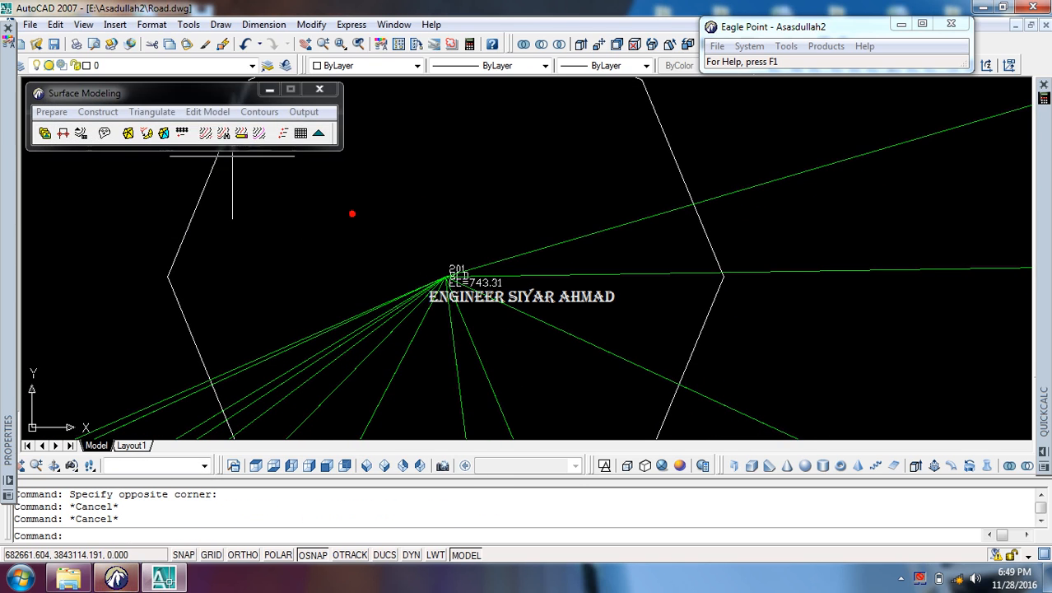
Step: Regenerate the drawing to refresh the survey point circles across the EGL surface
{"action": "left_click", "coordinate": [207, 111]}
{"action": "scroll", "coordinate": [517, 224], "scroll_direction": "down", "scroll_amount": 4}
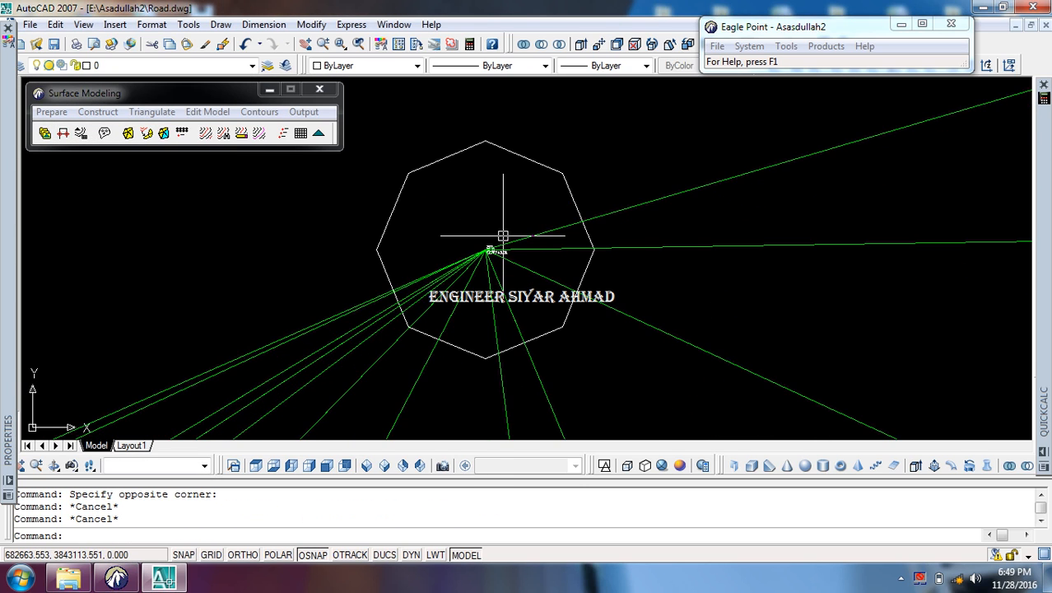
{"action": "key", "text": "Return"}
{"action": "scroll", "coordinate": [498, 242], "scroll_direction": "down", "scroll_amount": 5}
{"action": "scroll", "coordinate": [535, 206], "scroll_direction": "up", "scroll_amount": 8}
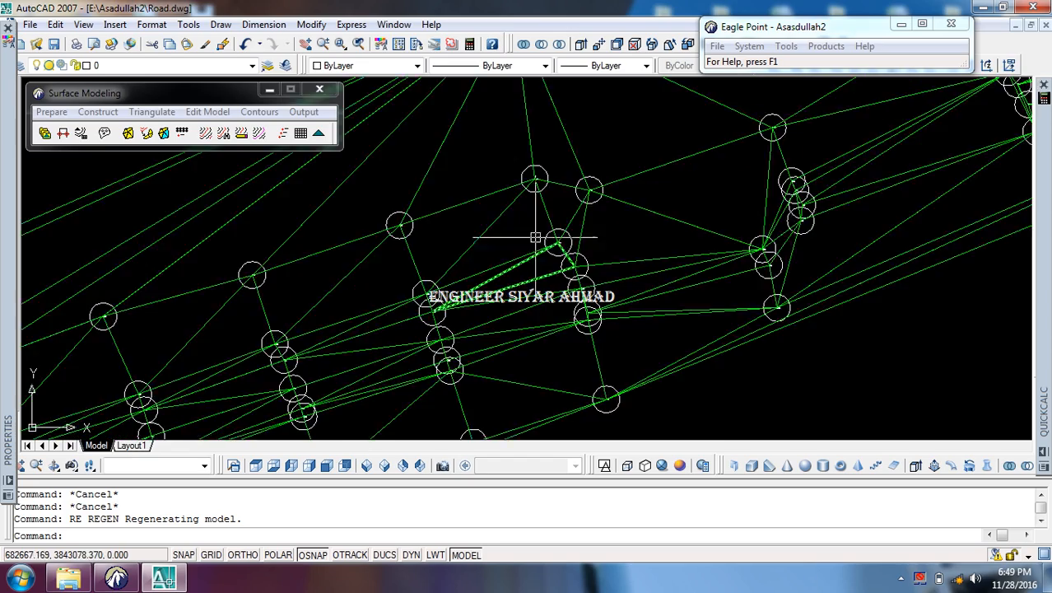
{"action": "scroll", "coordinate": [531, 133], "scroll_direction": "down", "scroll_amount": 8}
{"action": "middle_click_drag", "start_coordinate": [339, 253], "coordinate": [521, 242]}
{"action": "scroll", "coordinate": [262, 164], "scroll_direction": "up", "scroll_amount": 2}
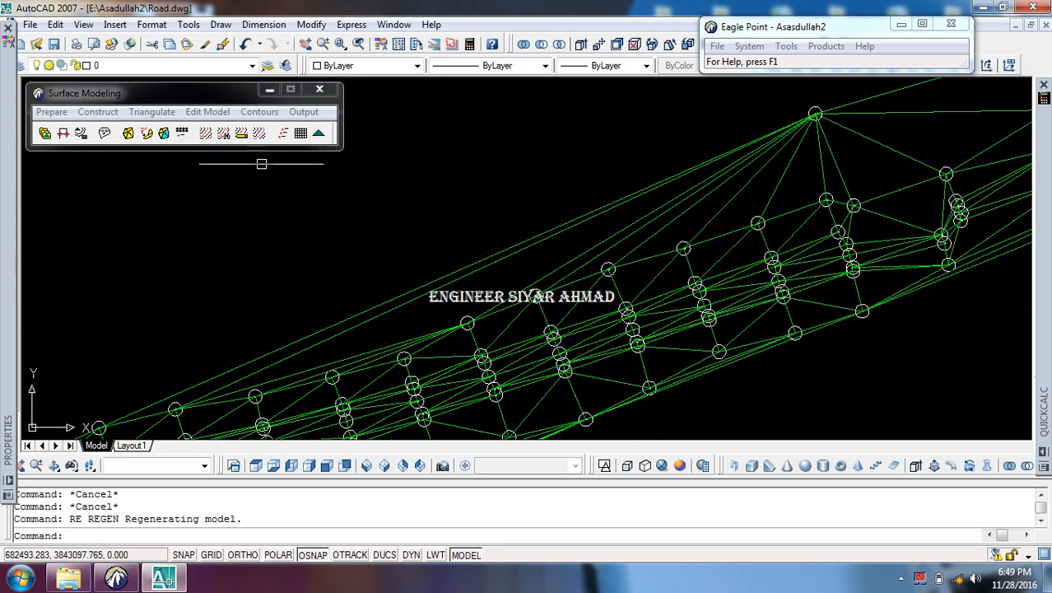
{"action": "scroll", "coordinate": [275, 173], "scroll_direction": "down", "scroll_amount": 3}
Step: Raise a long EGL triangle on the northwest side of the road by a Relative elevation of 1 using Change Triangle Elevation
{"action": "left_click", "coordinate": [207, 111]}
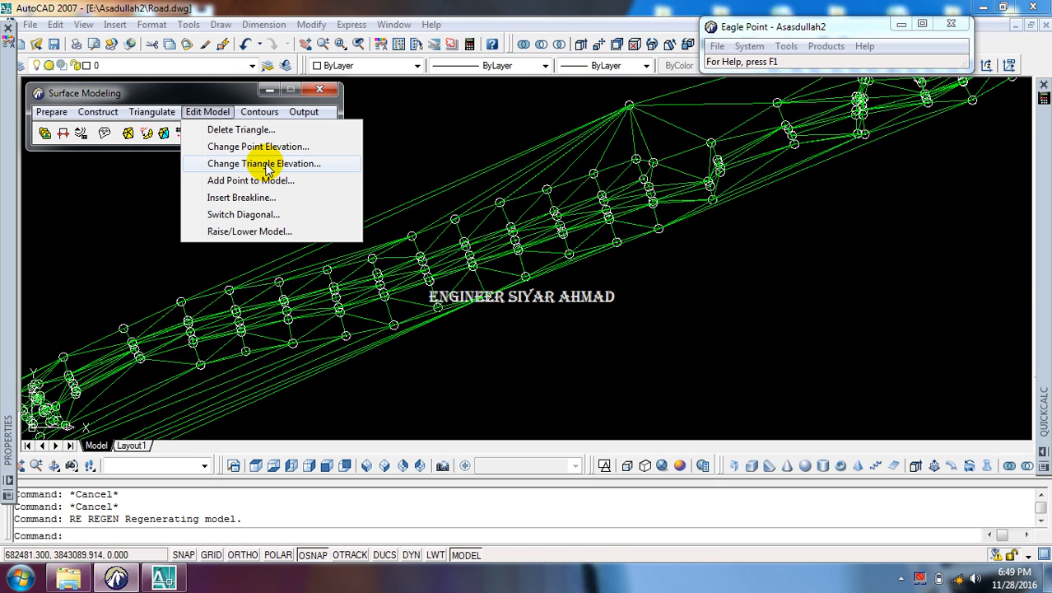
{"action": "left_click", "coordinate": [274, 164]}
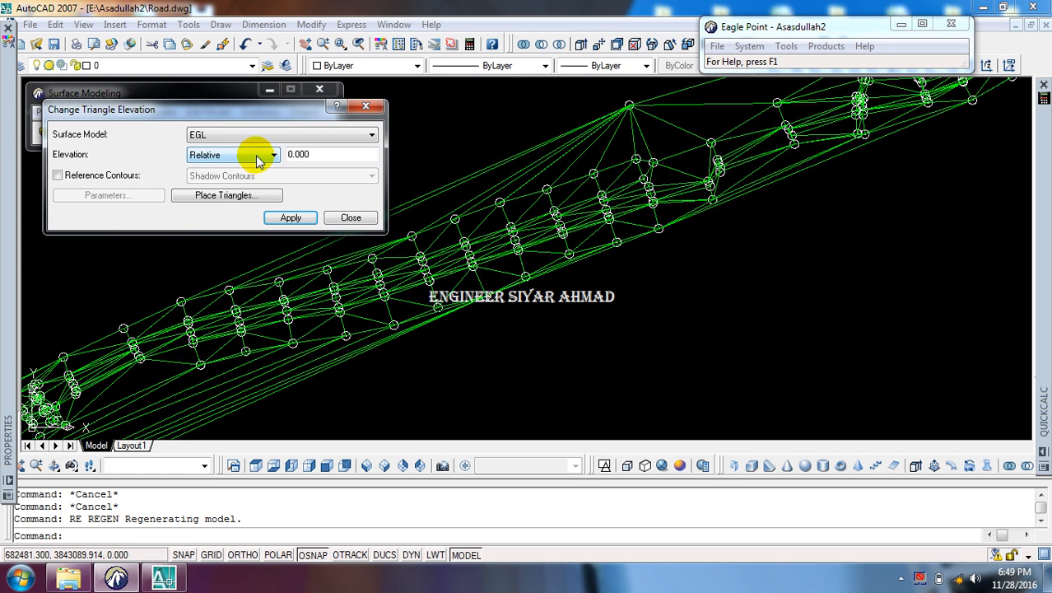
{"action": "left_click", "coordinate": [257, 160]}
{"action": "left_click", "coordinate": [270, 156]}
{"action": "type", "text": "1"}
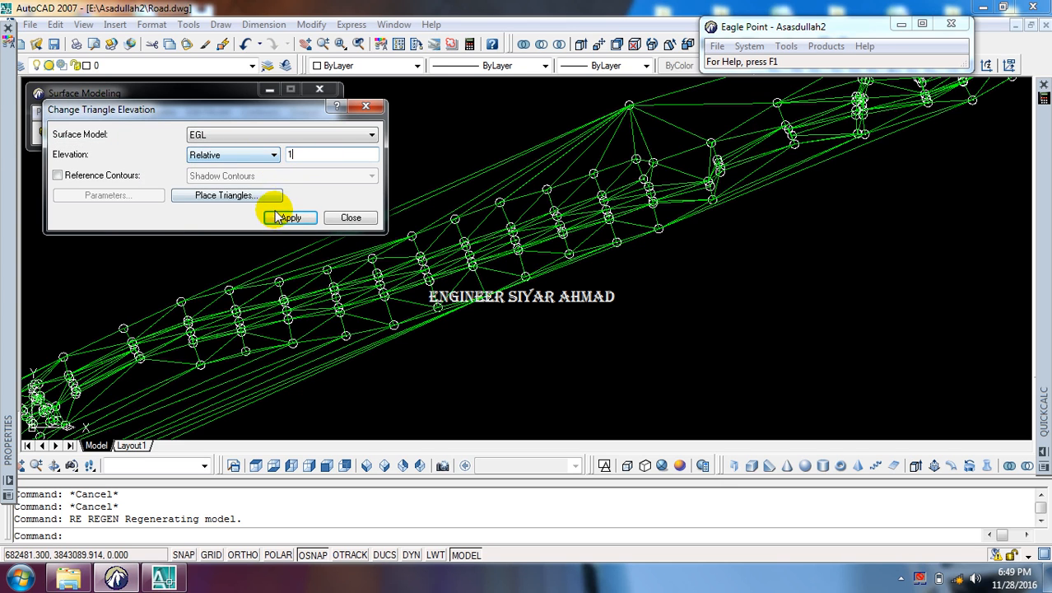
{"action": "left_click", "coordinate": [280, 217]}
{"action": "scroll", "coordinate": [381, 206], "scroll_direction": "up", "scroll_amount": 1}
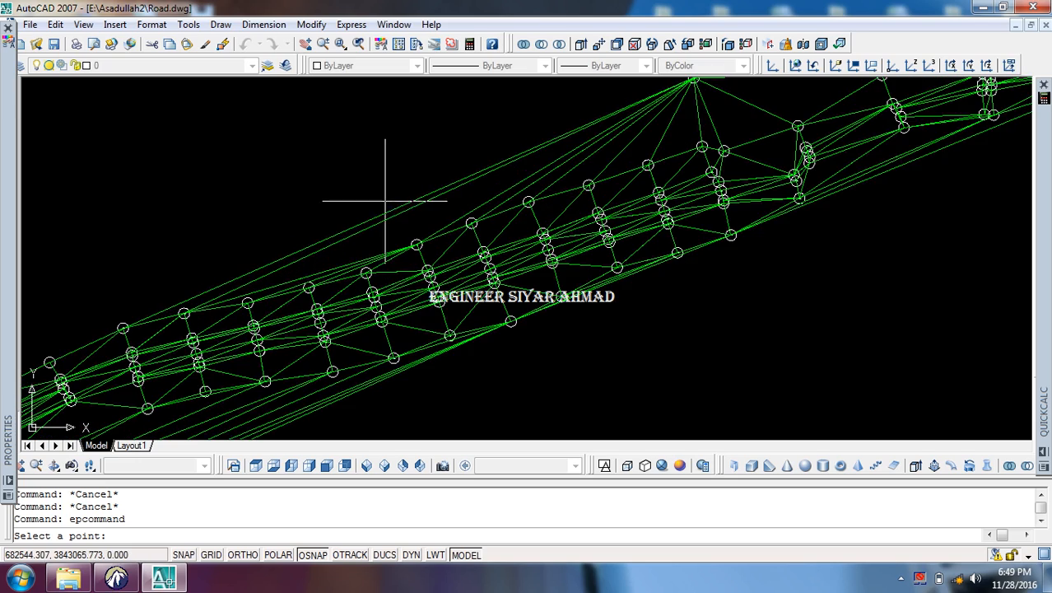
{"action": "left_click", "coordinate": [382, 216]}
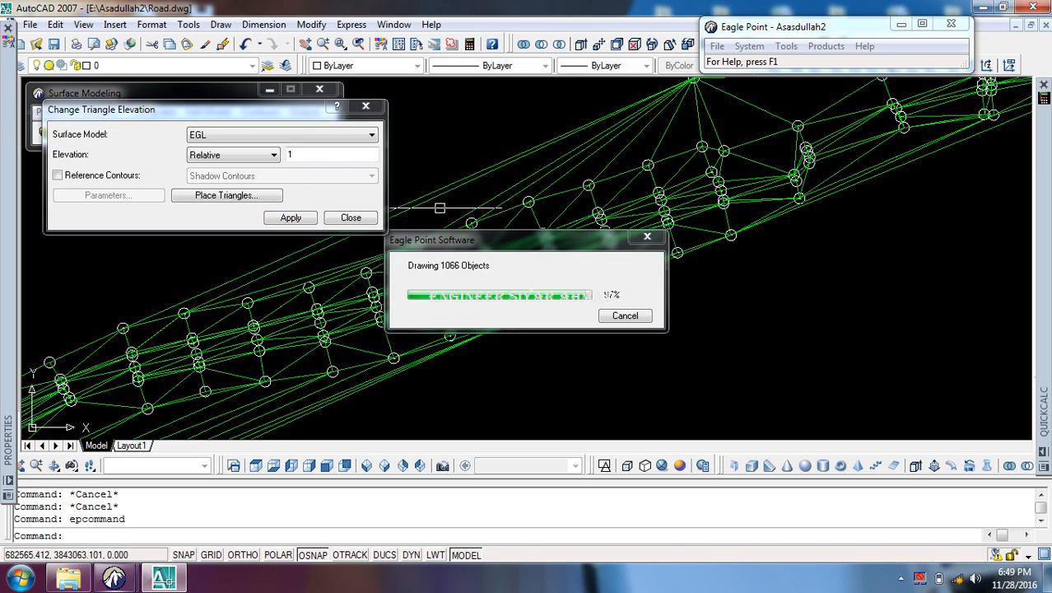
{"action": "left_click", "coordinate": [514, 213]}
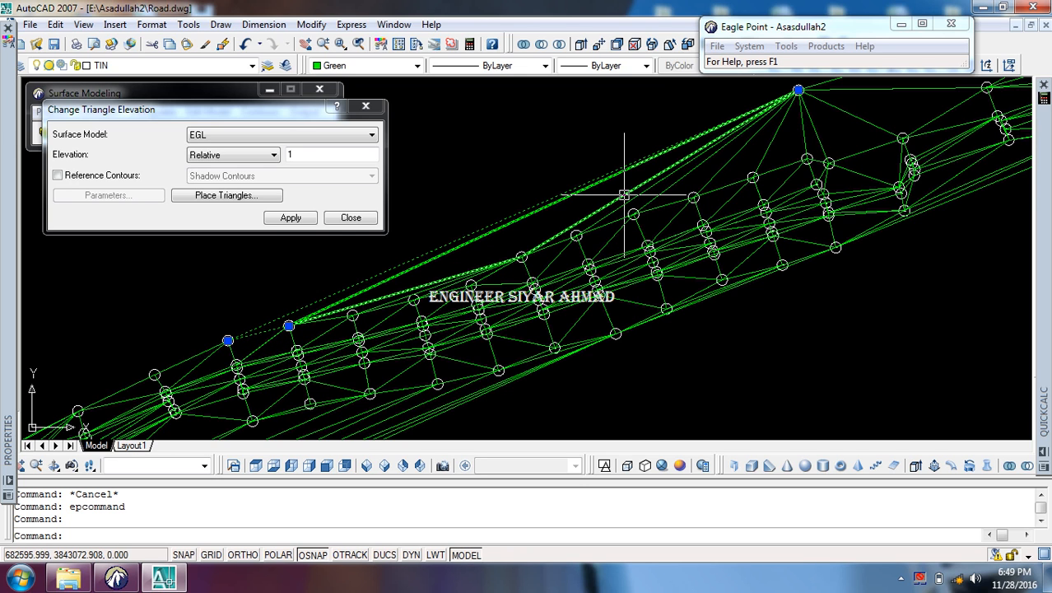
Step: Change the elevation of the long northwest triangle by a Relative value of -1 and close Change Triangle Elevation
{"action": "left_click", "coordinate": [280, 154]}
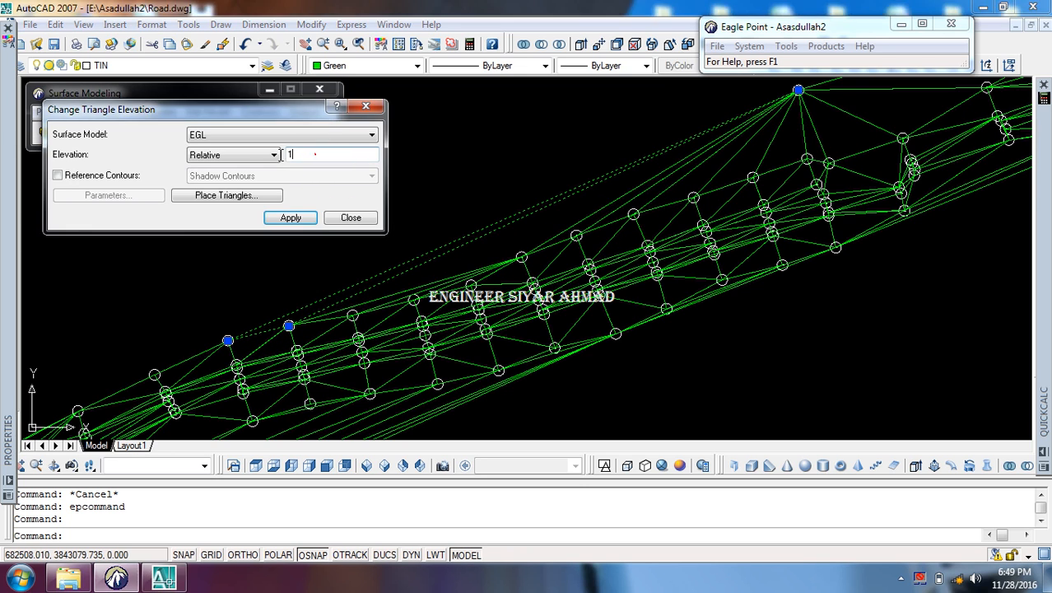
{"action": "key", "text": "BackSpace"}
{"action": "type", "text": "1"}
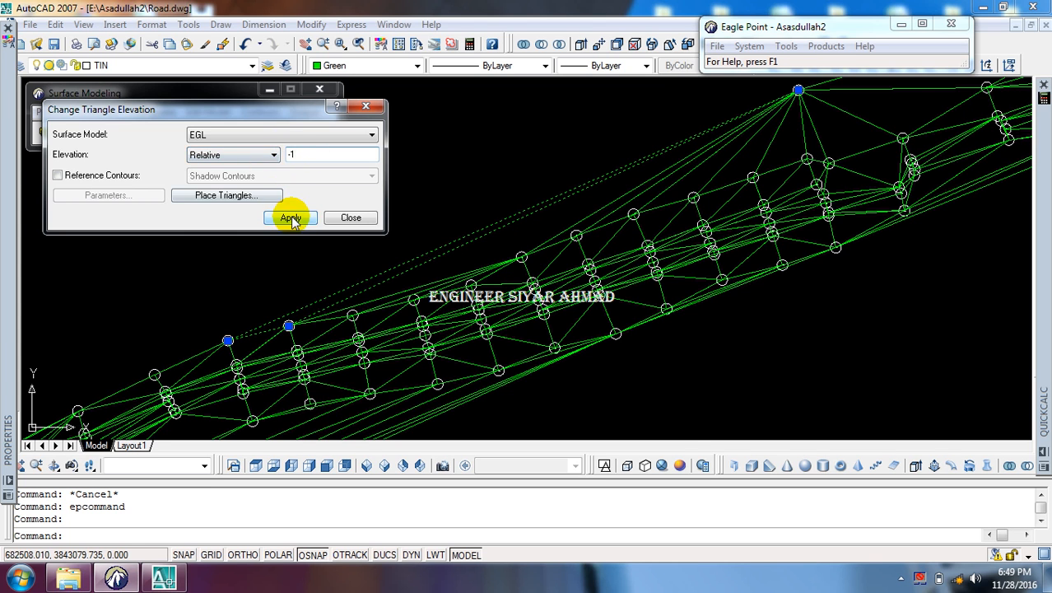
{"action": "left_click", "coordinate": [290, 217]}
{"action": "left_click", "coordinate": [475, 229]}
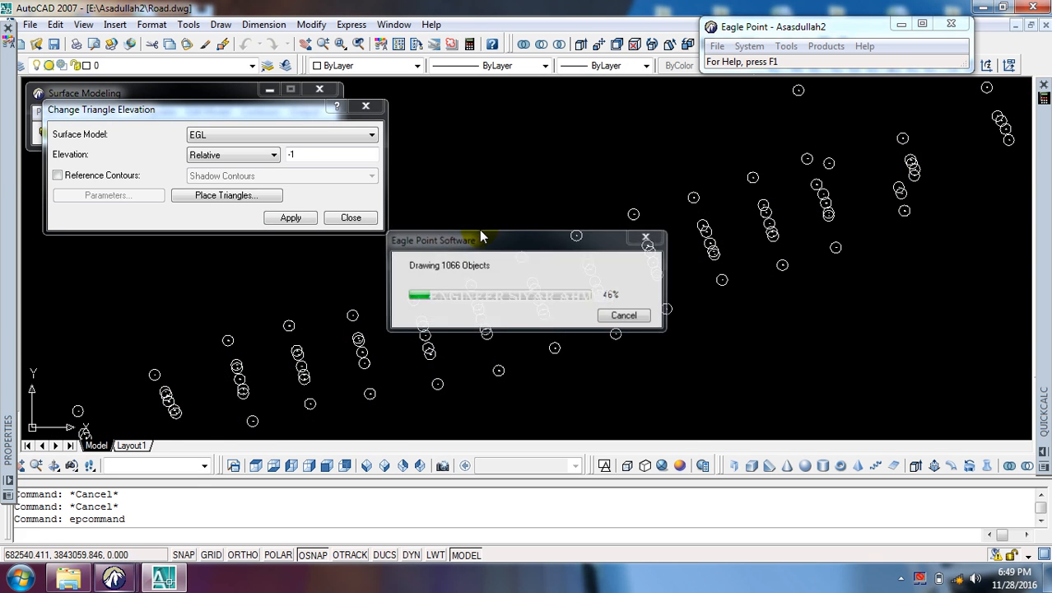
{"action": "left_click", "coordinate": [237, 157]}
{"action": "left_click", "coordinate": [232, 179]}
{"action": "left_click", "coordinate": [237, 157]}
{"action": "left_click", "coordinate": [235, 170]}
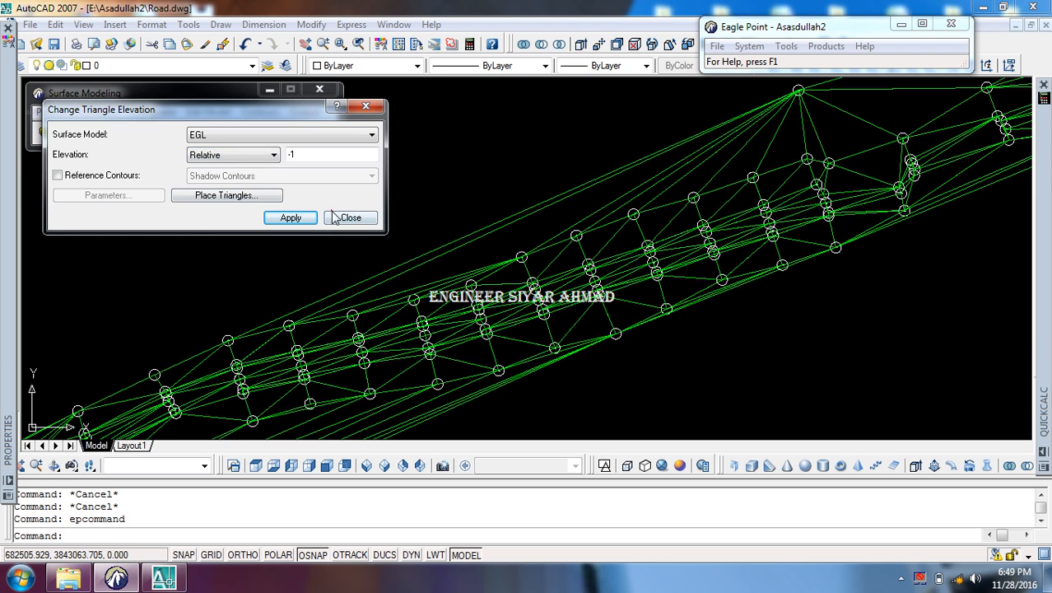
{"action": "left_click", "coordinate": [331, 212]}
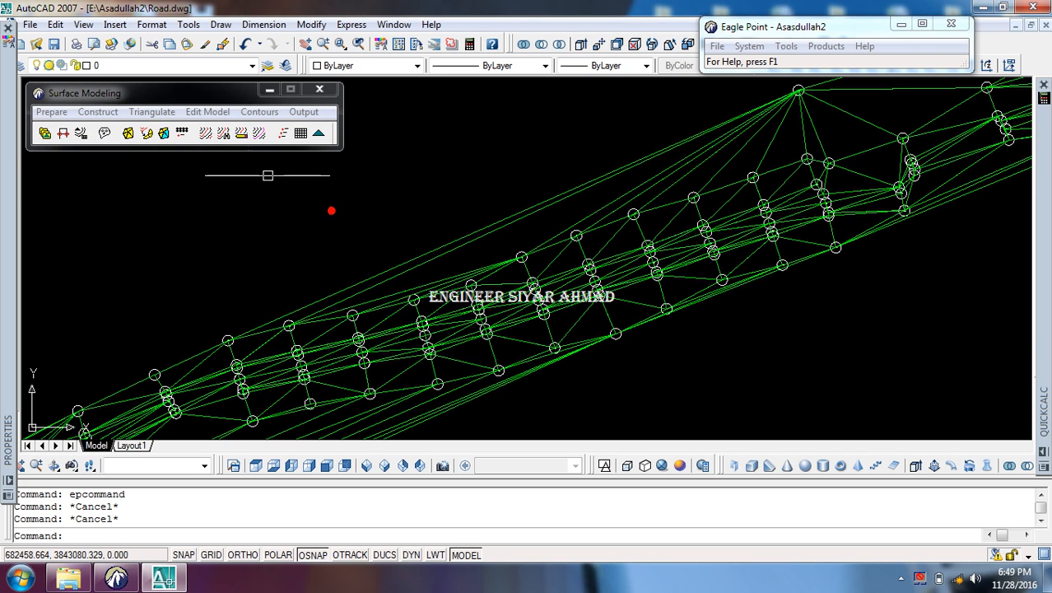
Step: Add a picked point northwest of the road edge to the EGL model at northing 3843054.0171, easting 682549.4730, elevation 742.5445
{"action": "left_click", "coordinate": [206, 111]}
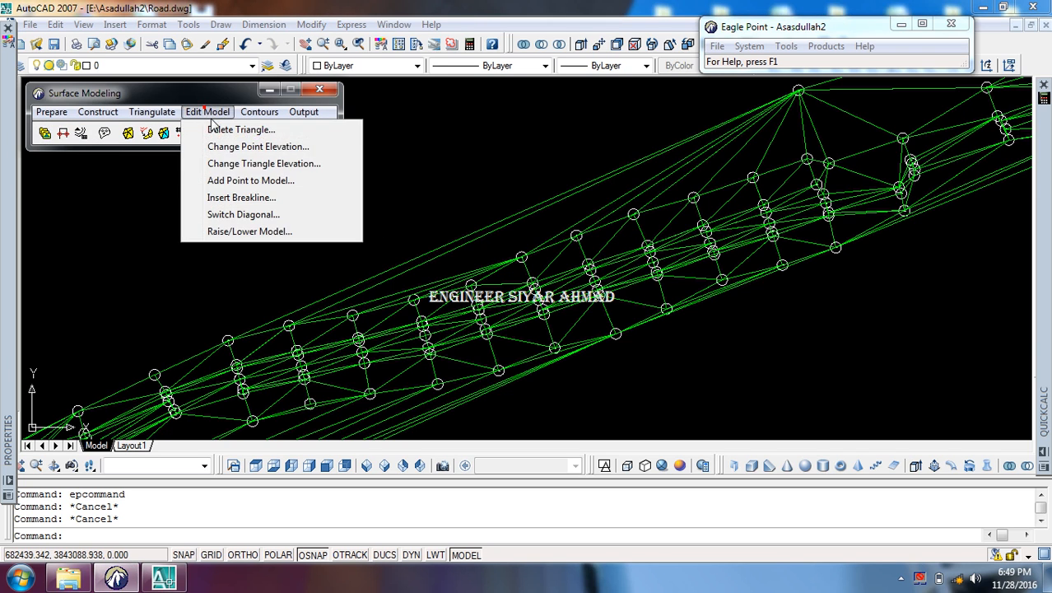
{"action": "left_click", "coordinate": [280, 181]}
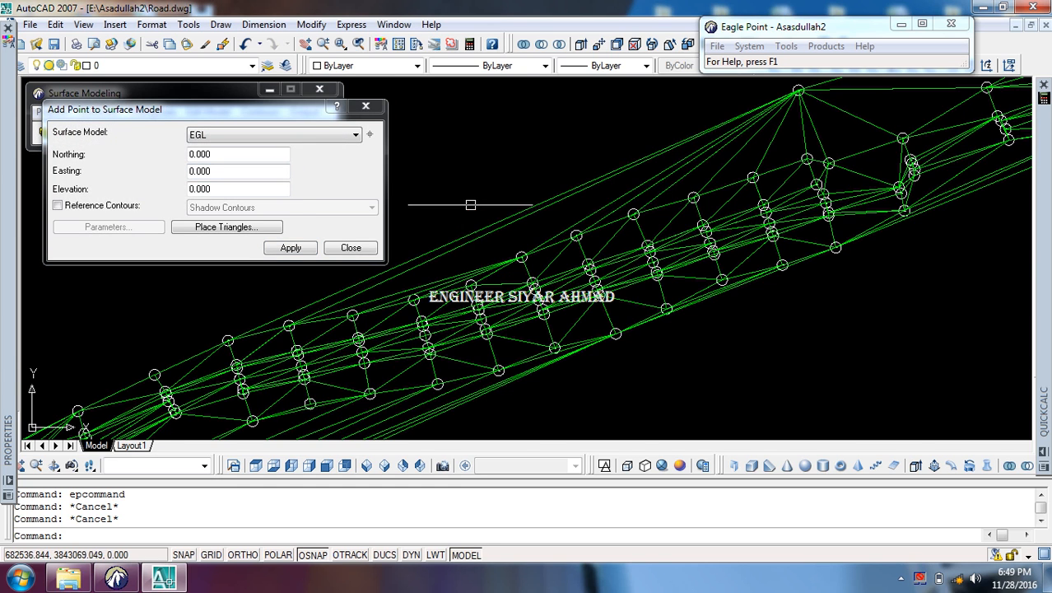
{"action": "scroll", "coordinate": [470, 204], "scroll_direction": "up", "scroll_amount": 3}
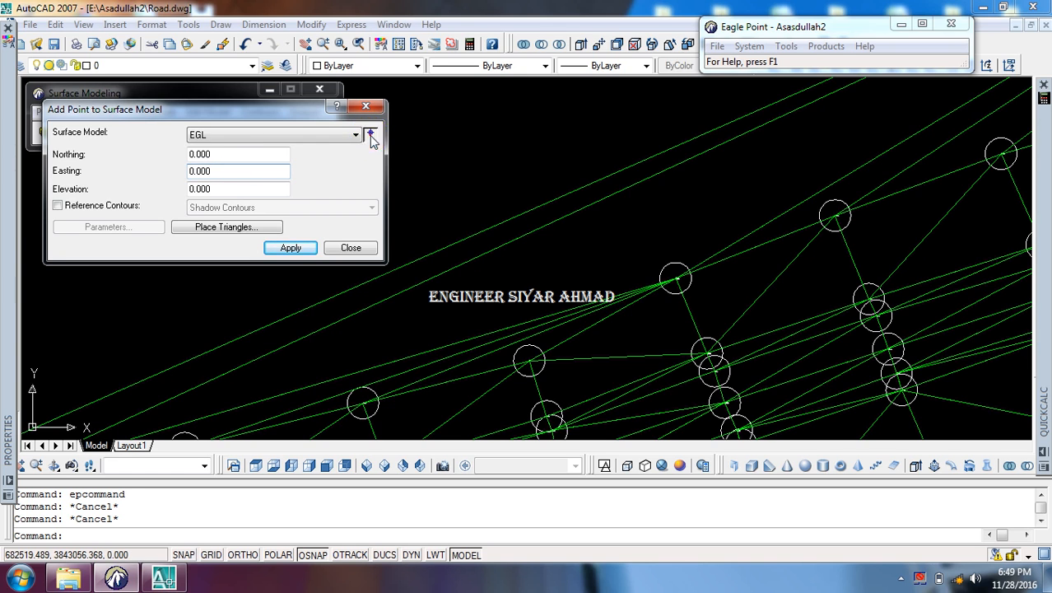
{"action": "left_click", "coordinate": [371, 136]}
{"action": "left_click", "coordinate": [623, 240]}
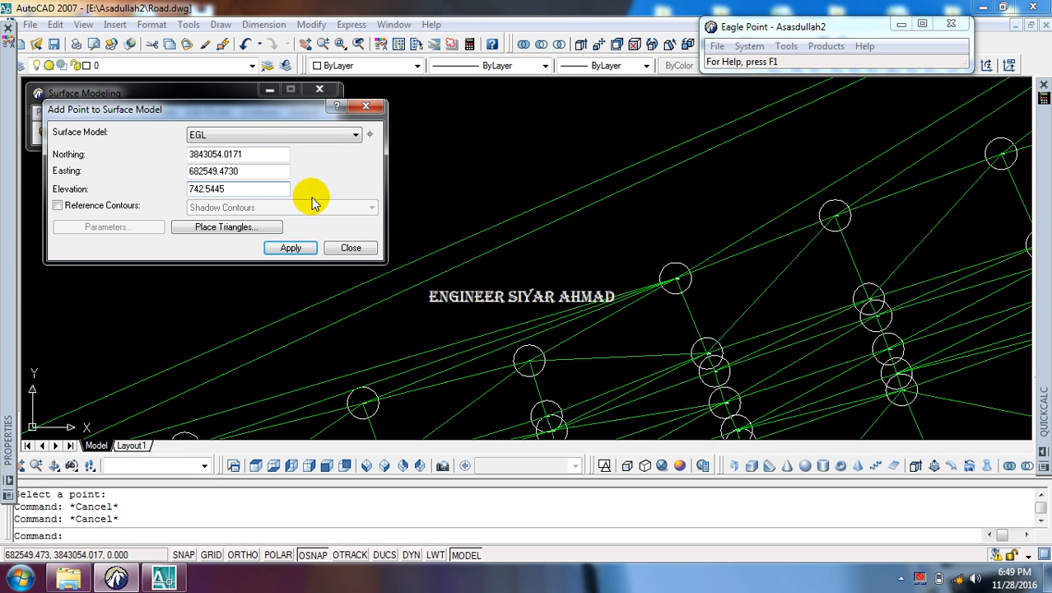
{"action": "left_click", "coordinate": [253, 190]}
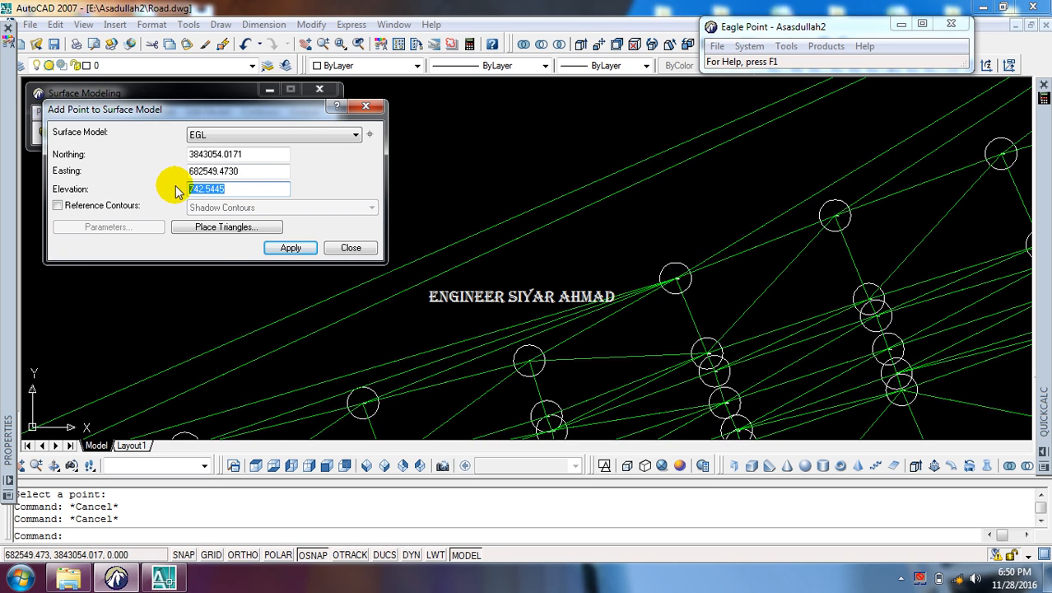
{"action": "left_click", "coordinate": [291, 248]}
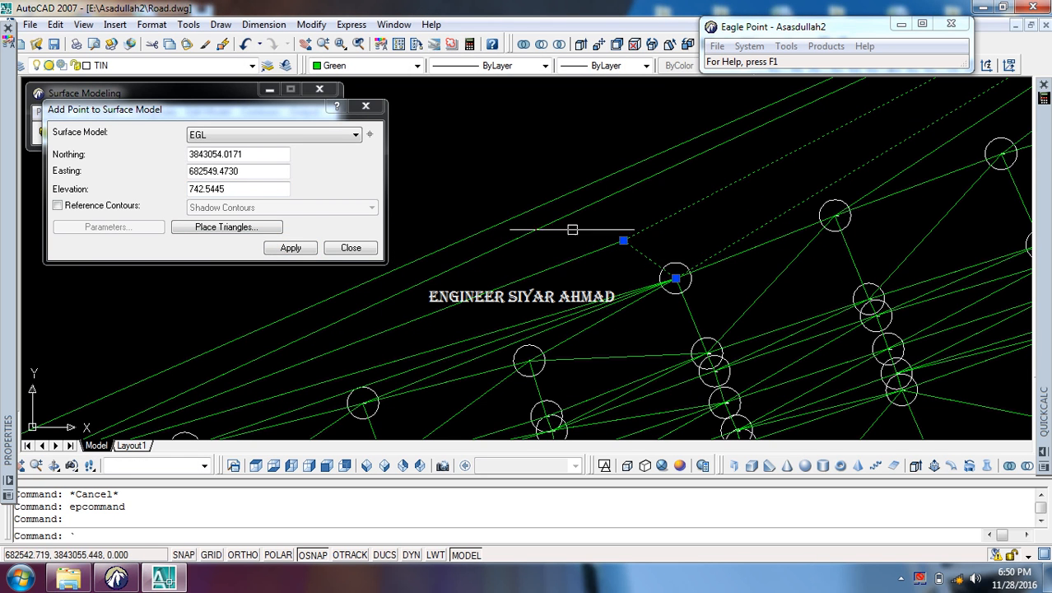
{"action": "key", "text": "Escape"}
{"action": "key", "text": "Escape"}
{"action": "left_click", "coordinate": [576, 247]}
{"action": "key", "text": "Escape"}
{"action": "left_click", "coordinate": [569, 263]}
{"action": "key", "text": "Escape"}
{"action": "left_click", "coordinate": [601, 245]}
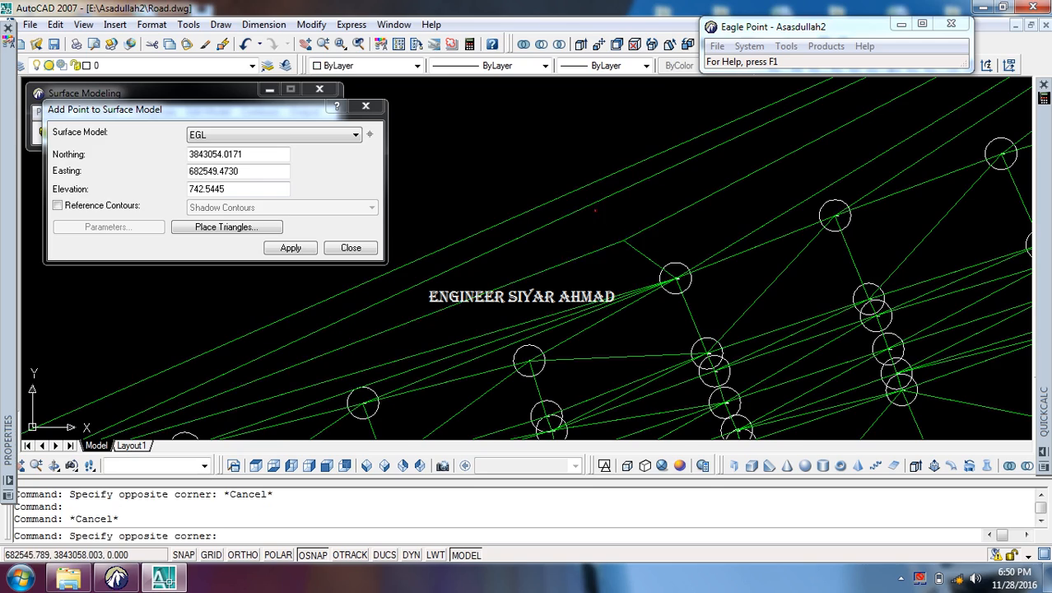
Step: Examine the EGL triangles around the newly added point and along the road, and close Add Point to Surface Model
{"action": "left_click", "coordinate": [555, 182]}
{"action": "scroll", "coordinate": [606, 221], "scroll_direction": "down", "scroll_amount": 3}
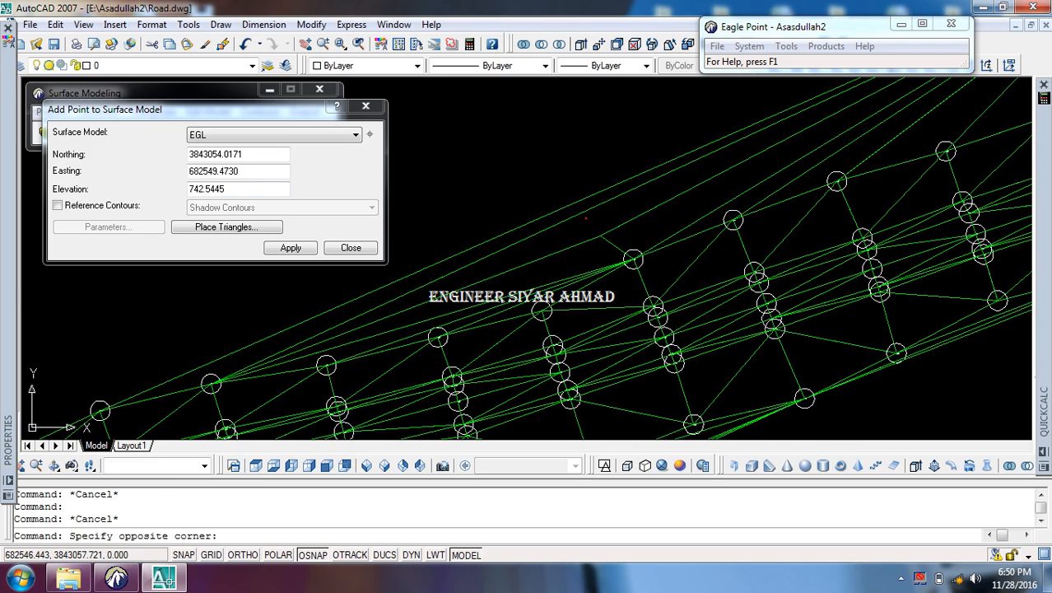
{"action": "scroll", "coordinate": [554, 228], "scroll_direction": "down", "scroll_amount": 3}
{"action": "key", "text": "Escape"}
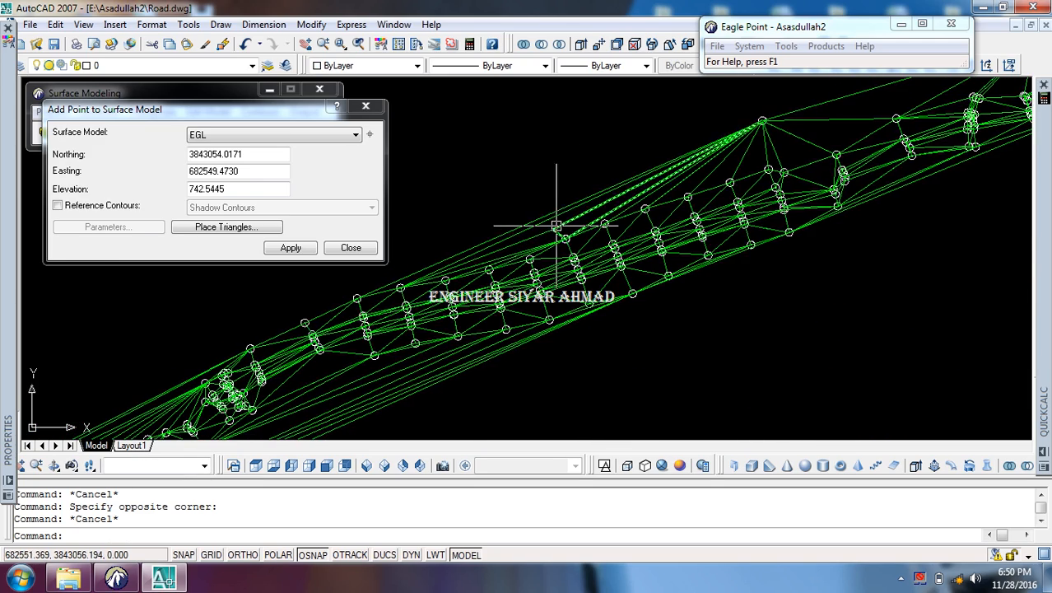
{"action": "scroll", "coordinate": [560, 235], "scroll_direction": "up", "scroll_amount": 5}
{"action": "key", "text": "Escape"}
{"action": "key", "text": "Escape"}
{"action": "scroll", "coordinate": [558, 247], "scroll_direction": "down", "scroll_amount": 5}
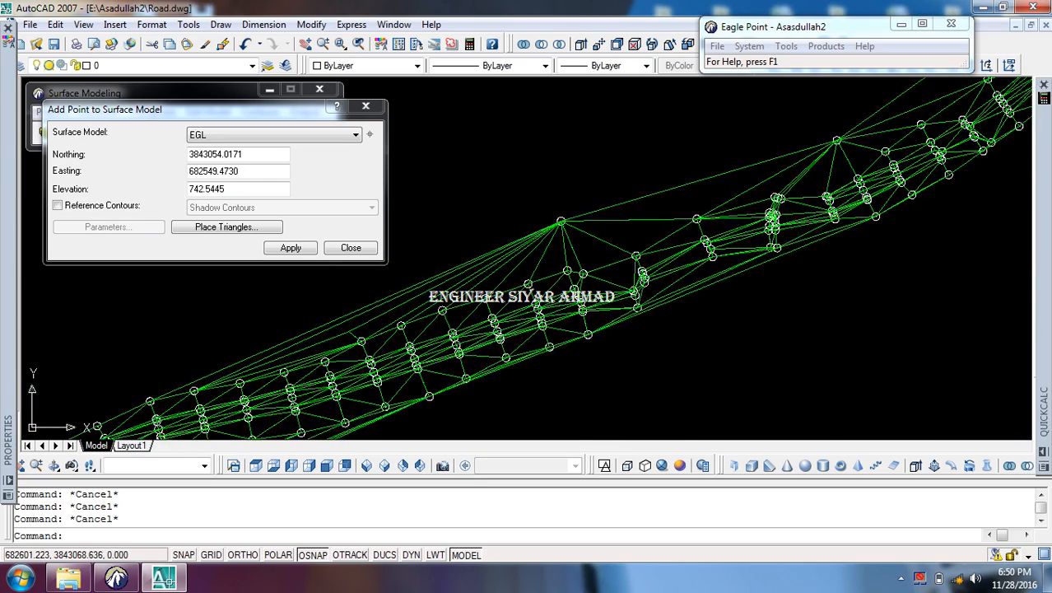
{"action": "left_click", "coordinate": [355, 252]}
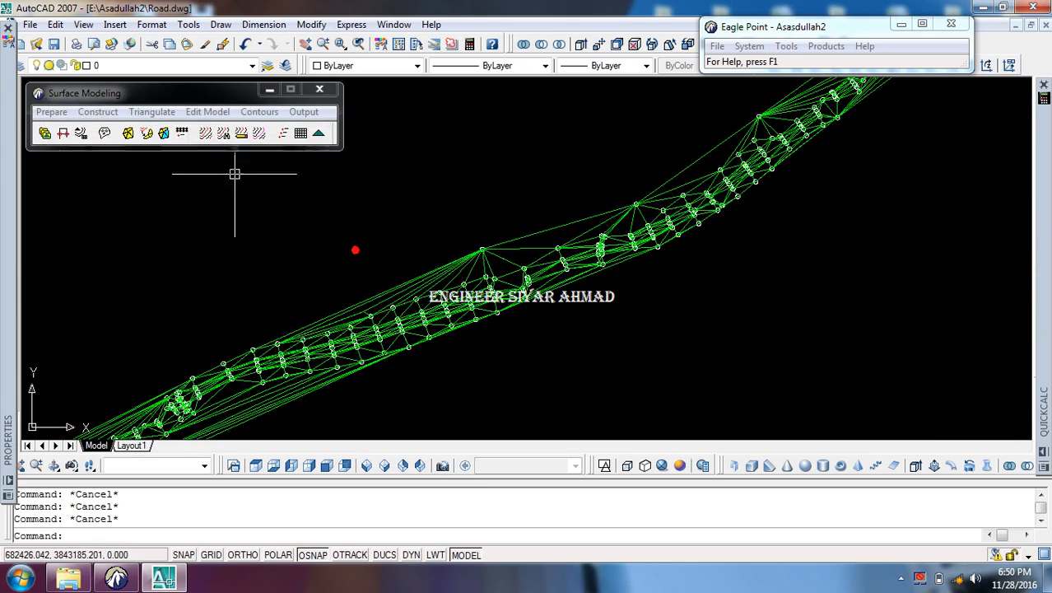
Step: Insert a breakline in the EGL model from the outlying northwest fan vertex to a survey point on the road's northwest edge farther northeast
{"action": "left_click", "coordinate": [207, 112]}
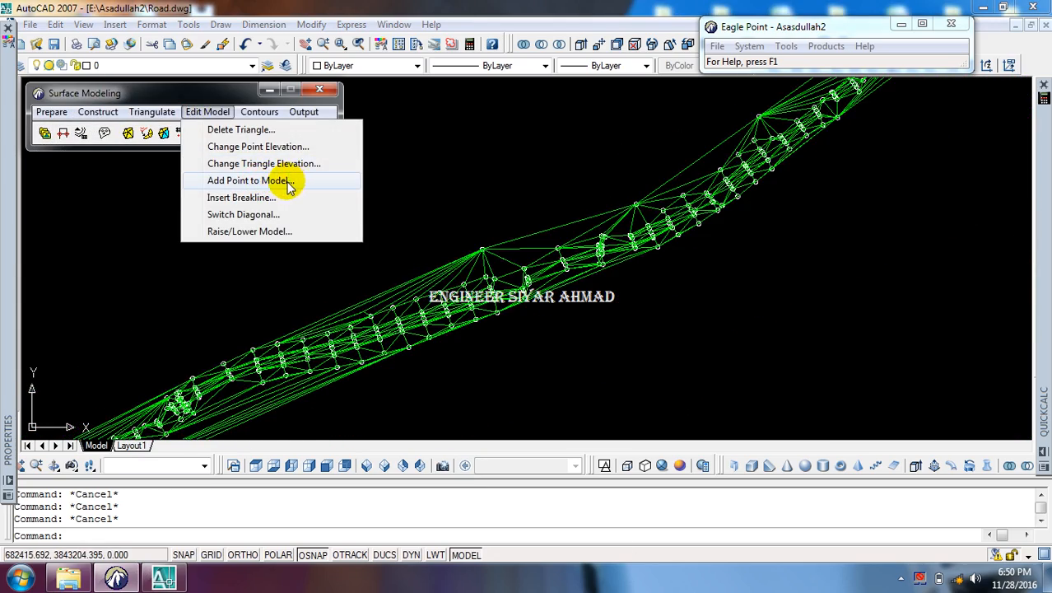
{"action": "left_click", "coordinate": [264, 198]}
{"action": "scroll", "coordinate": [576, 227], "scroll_direction": "up", "scroll_amount": 5}
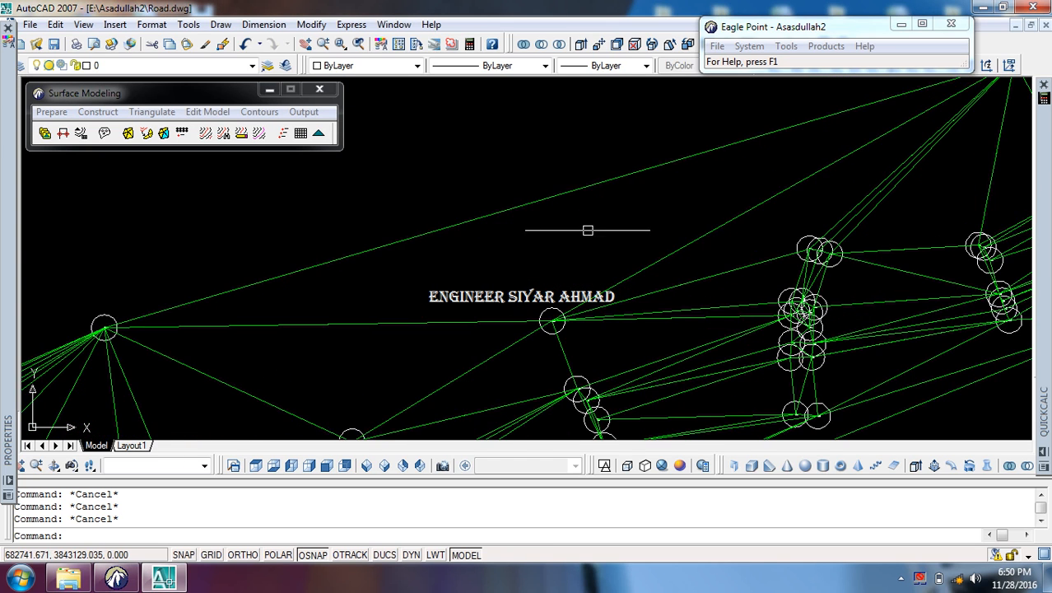
{"action": "left_click", "coordinate": [229, 112]}
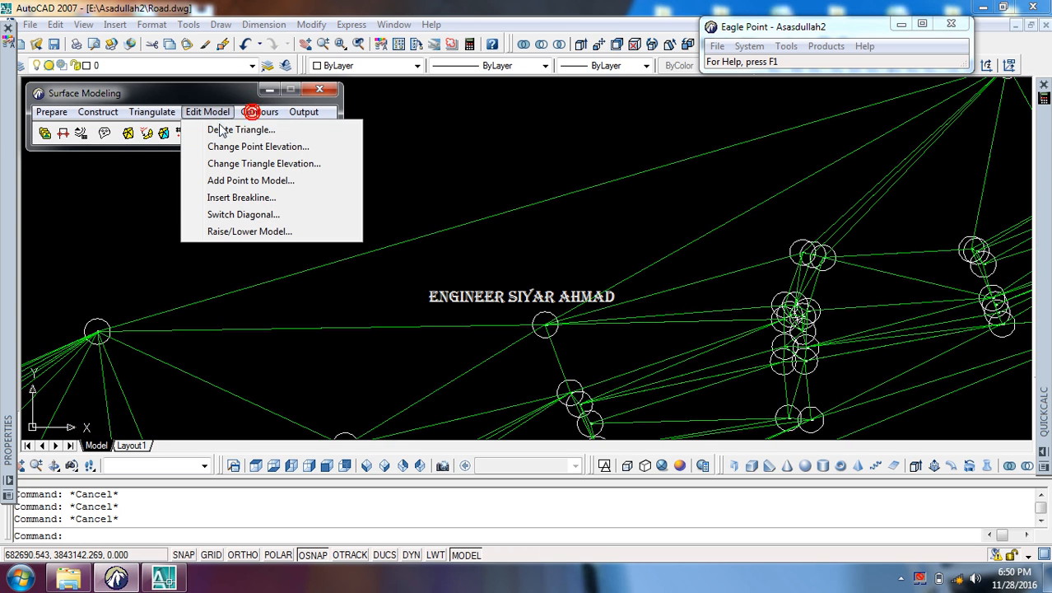
{"action": "left_click", "coordinate": [247, 198]}
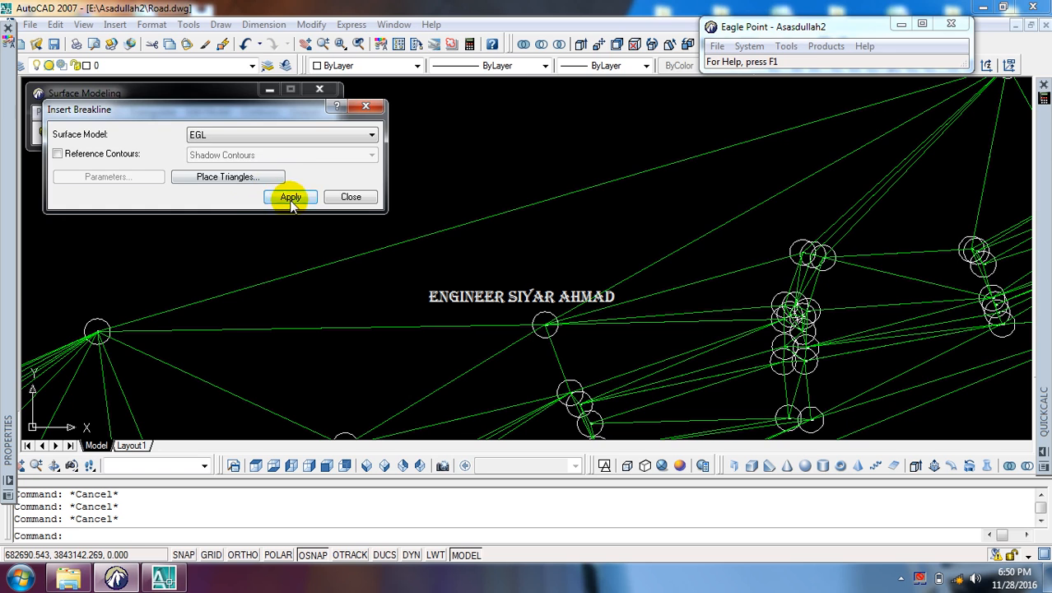
{"action": "left_click", "coordinate": [288, 197]}
{"action": "scroll", "coordinate": [545, 325], "scroll_direction": "down", "scroll_amount": 2}
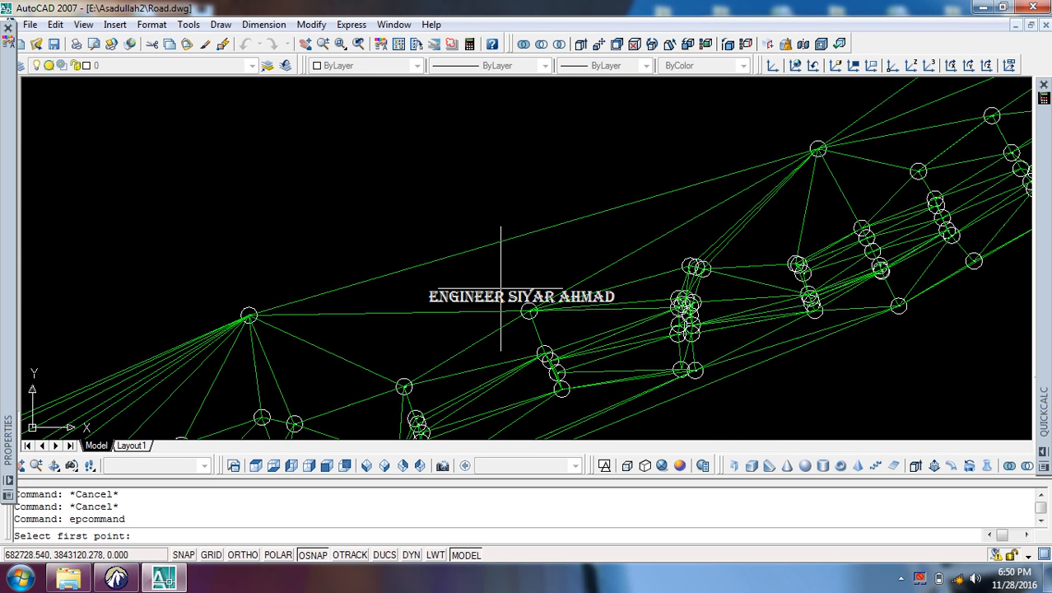
{"action": "scroll", "coordinate": [255, 317], "scroll_direction": "up", "scroll_amount": 3}
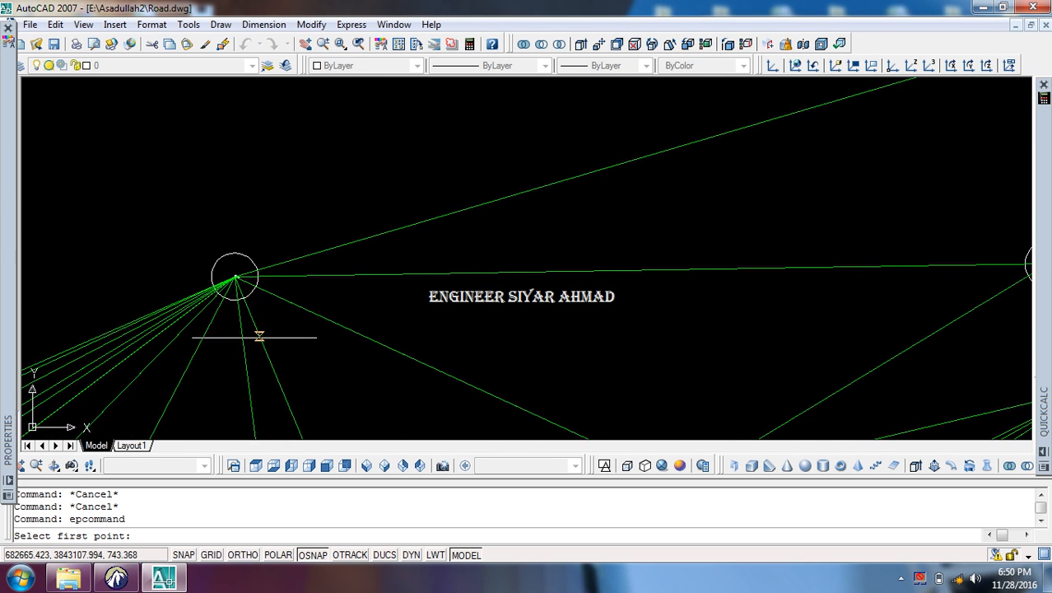
{"action": "left_click", "coordinate": [235, 256]}
{"action": "scroll", "coordinate": [234, 253], "scroll_direction": "down", "scroll_amount": 3}
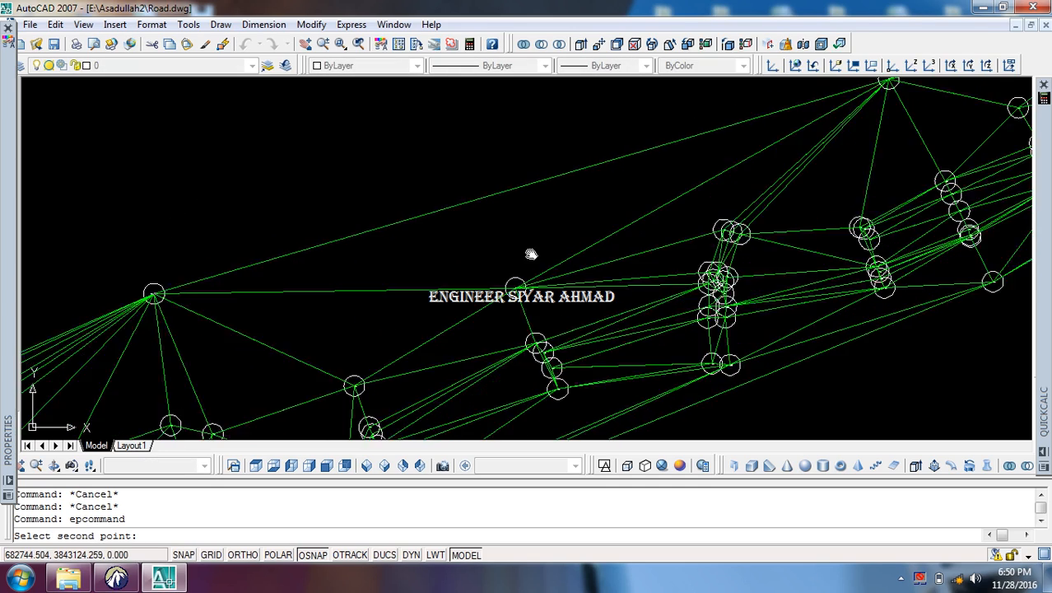
{"action": "left_click", "coordinate": [778, 197]}
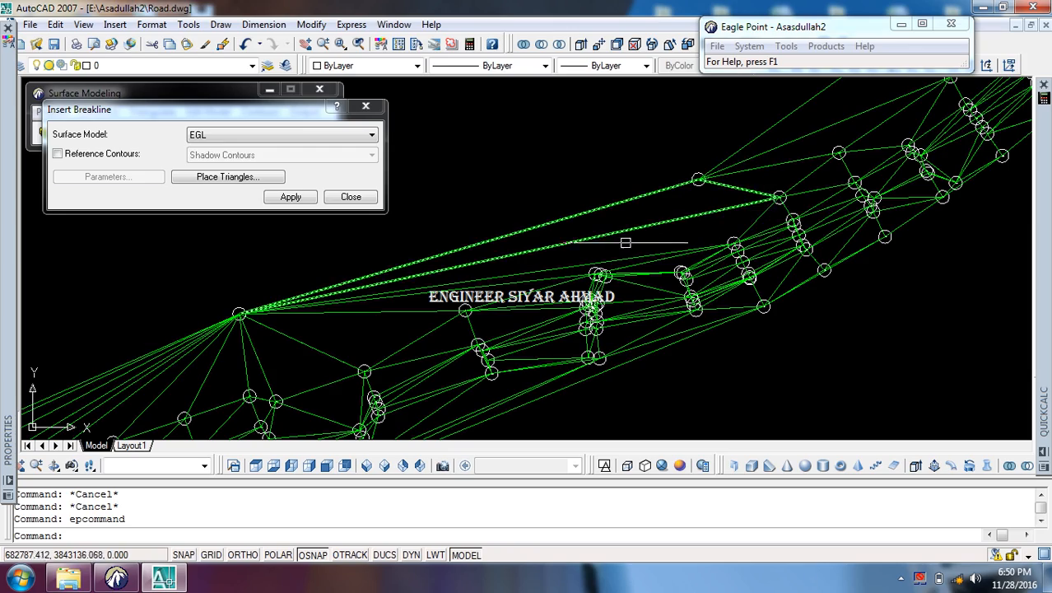
Step: Insert a second EGL breakline from the next outlying northwest vertex to a northwest-edge point just below the following fan vertex
{"action": "scroll", "coordinate": [630, 228], "scroll_direction": "down", "scroll_amount": 3}
{"action": "scroll", "coordinate": [593, 239], "scroll_direction": "up", "scroll_amount": 5}
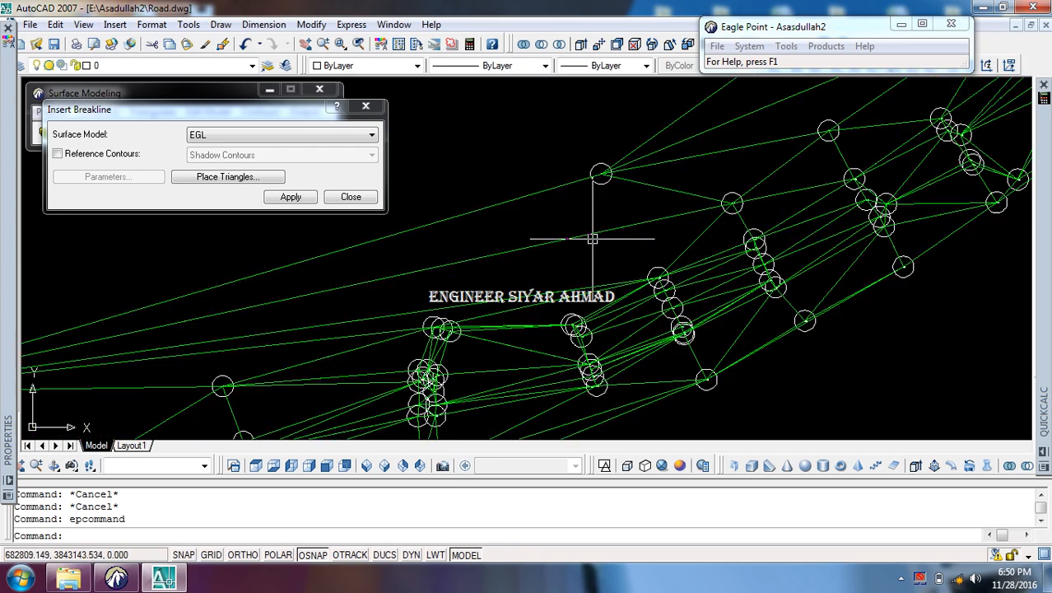
{"action": "scroll", "coordinate": [601, 237], "scroll_direction": "down", "scroll_amount": 4}
{"action": "scroll", "coordinate": [622, 234], "scroll_direction": "up", "scroll_amount": 2}
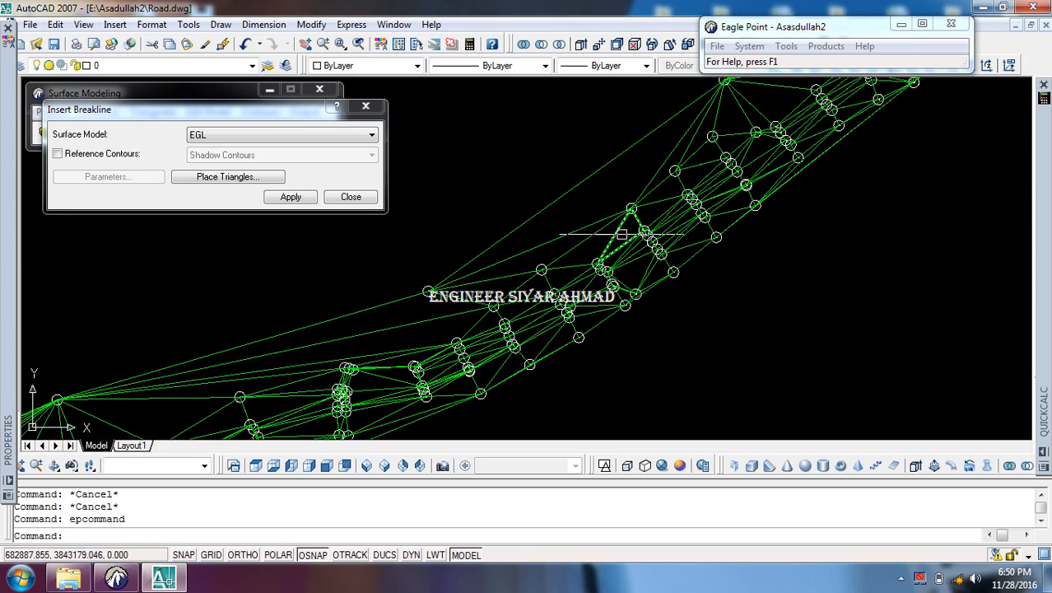
{"action": "scroll", "coordinate": [621, 198], "scroll_direction": "down", "scroll_amount": 3}
{"action": "scroll", "coordinate": [651, 263], "scroll_direction": "up", "scroll_amount": 4}
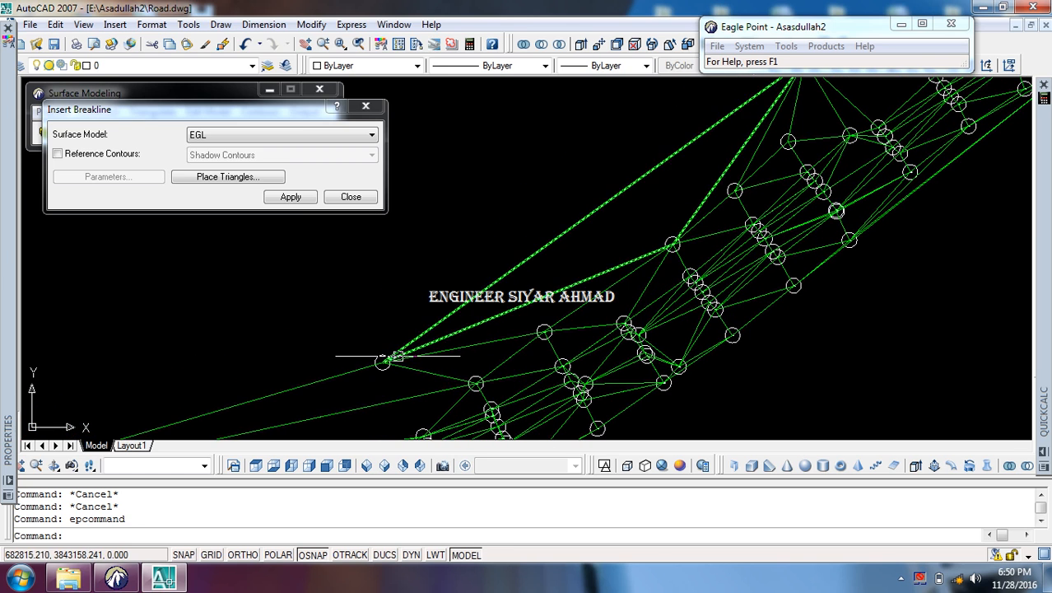
{"action": "left_click", "coordinate": [378, 354]}
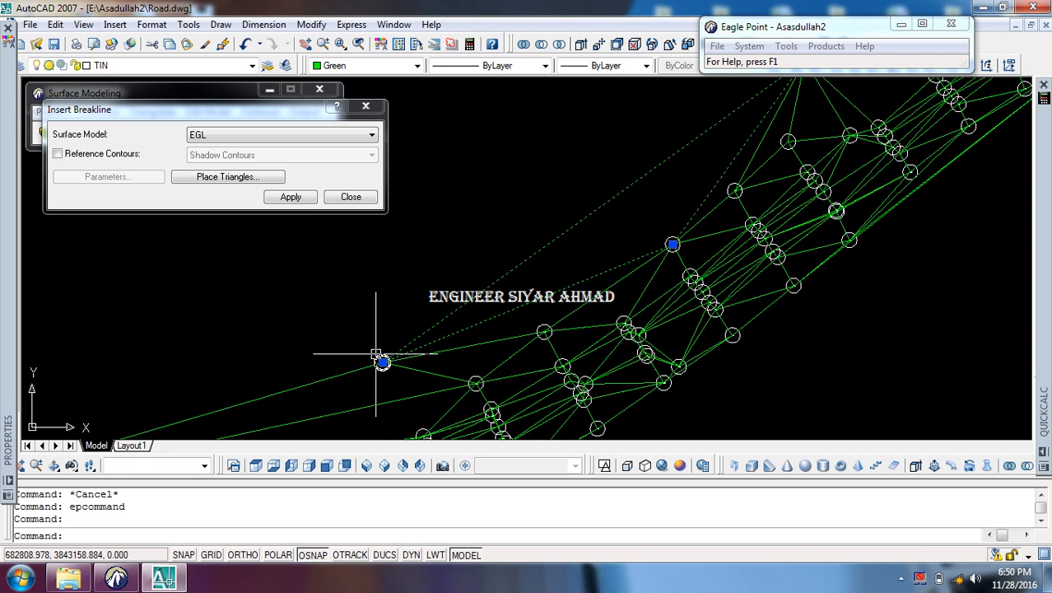
{"action": "key", "text": "Escape"}
{"action": "scroll", "coordinate": [787, 136], "scroll_direction": "up", "scroll_amount": 3}
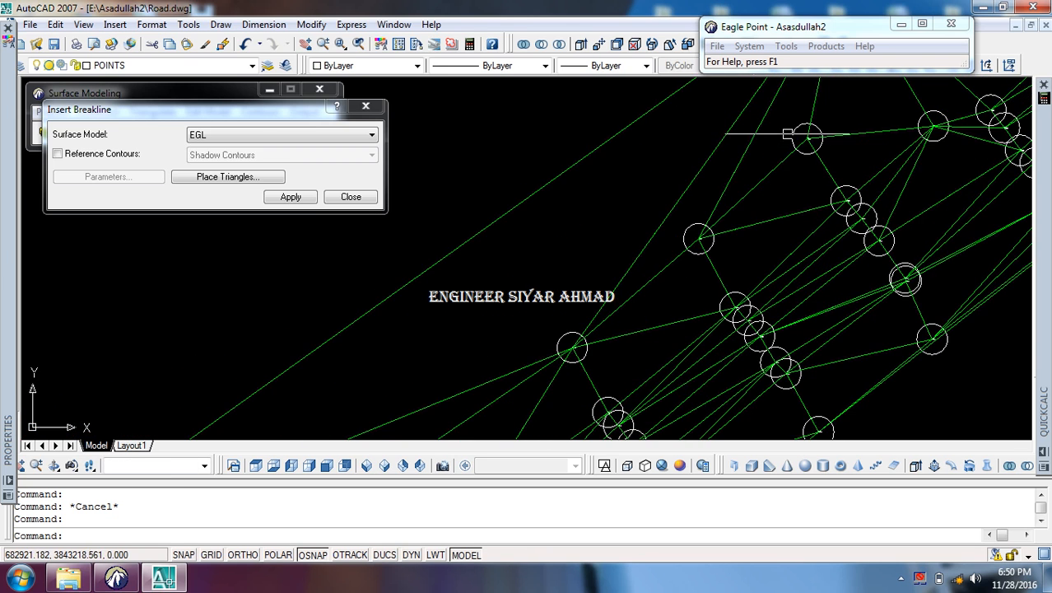
{"action": "scroll", "coordinate": [788, 133], "scroll_direction": "down", "scroll_amount": 3}
{"action": "left_click", "coordinate": [460, 321]}
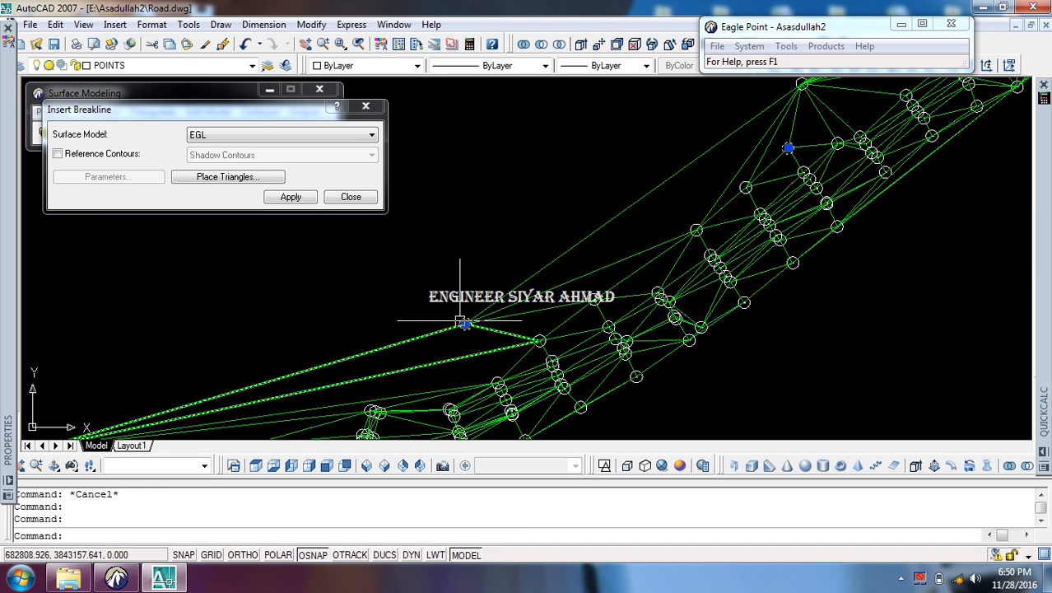
{"action": "left_click", "coordinate": [284, 197]}
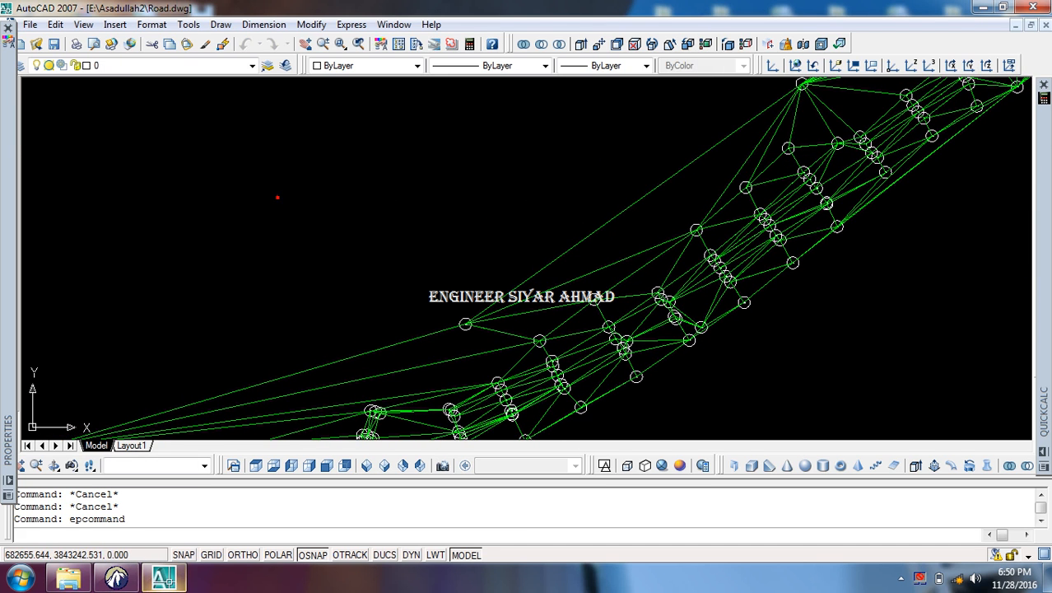
{"action": "left_click", "coordinate": [465, 323]}
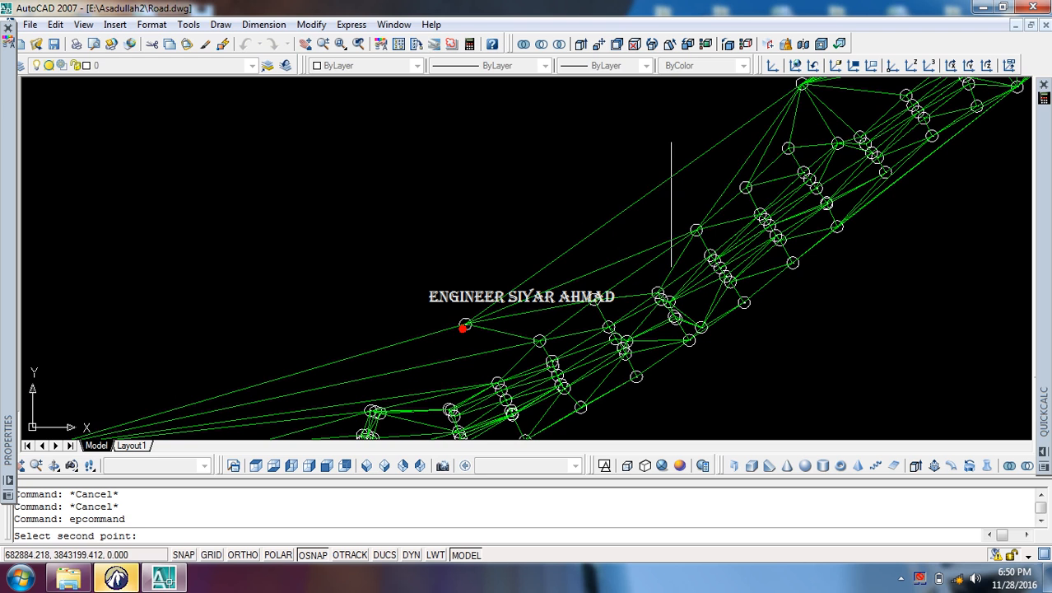
{"action": "left_click", "coordinate": [789, 144]}
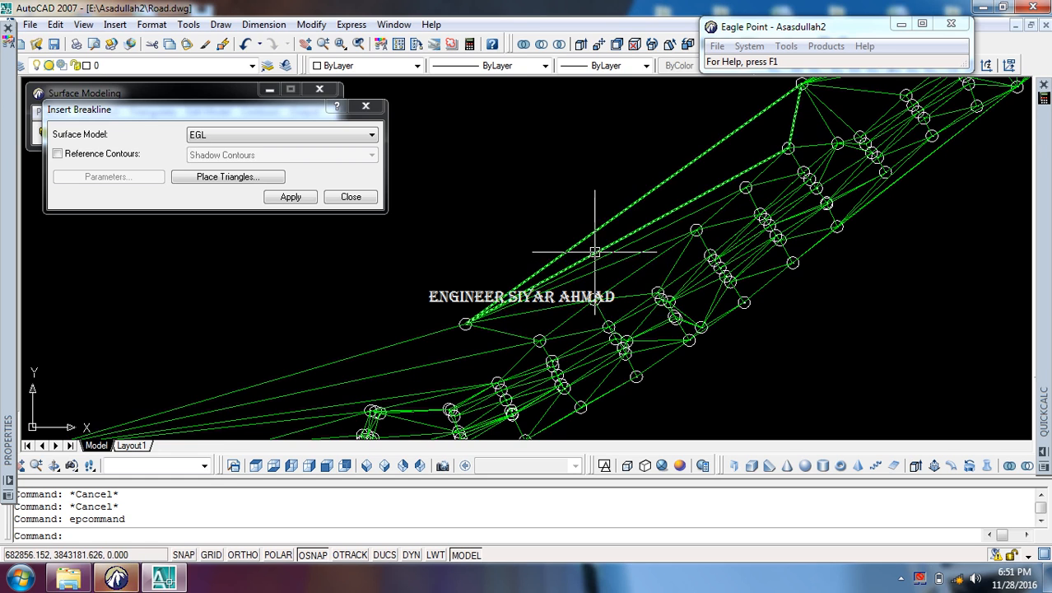
Step: Examine the EGL triangulation along the road around the two inserted breaklines and close Insert Breakline
{"action": "scroll", "coordinate": [604, 281], "scroll_direction": "down", "scroll_amount": 1}
{"action": "middle_click_drag", "start_coordinate": [604, 280], "coordinate": [520, 289]}
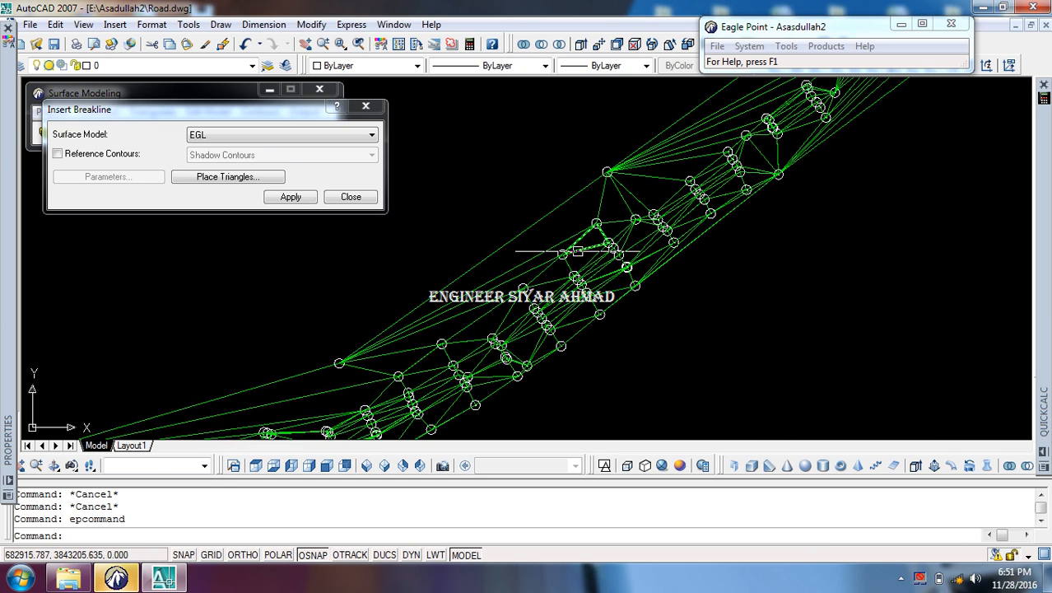
{"action": "scroll", "coordinate": [579, 251], "scroll_direction": "down", "scroll_amount": 4}
{"action": "scroll", "coordinate": [613, 211], "scroll_direction": "up", "scroll_amount": 2}
{"action": "scroll", "coordinate": [613, 212], "scroll_direction": "down", "scroll_amount": 2}
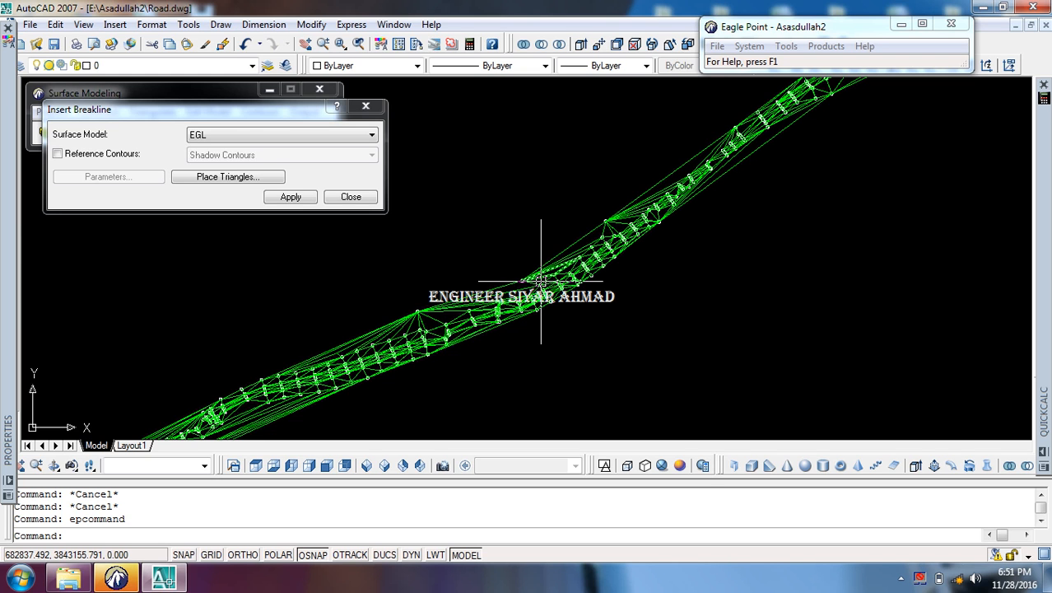
{"action": "left_click", "coordinate": [351, 196]}
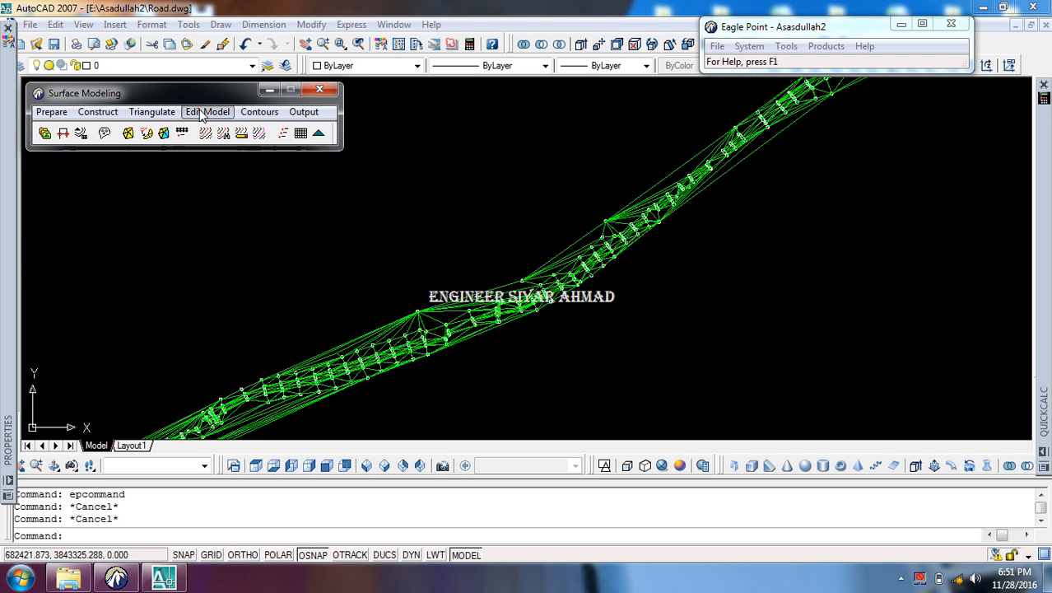
Step: Switch the diagonal between two northwest-edge survey points southeast of the fan vertex in the EGL model using Switch Diagonal
{"action": "left_click", "coordinate": [199, 111]}
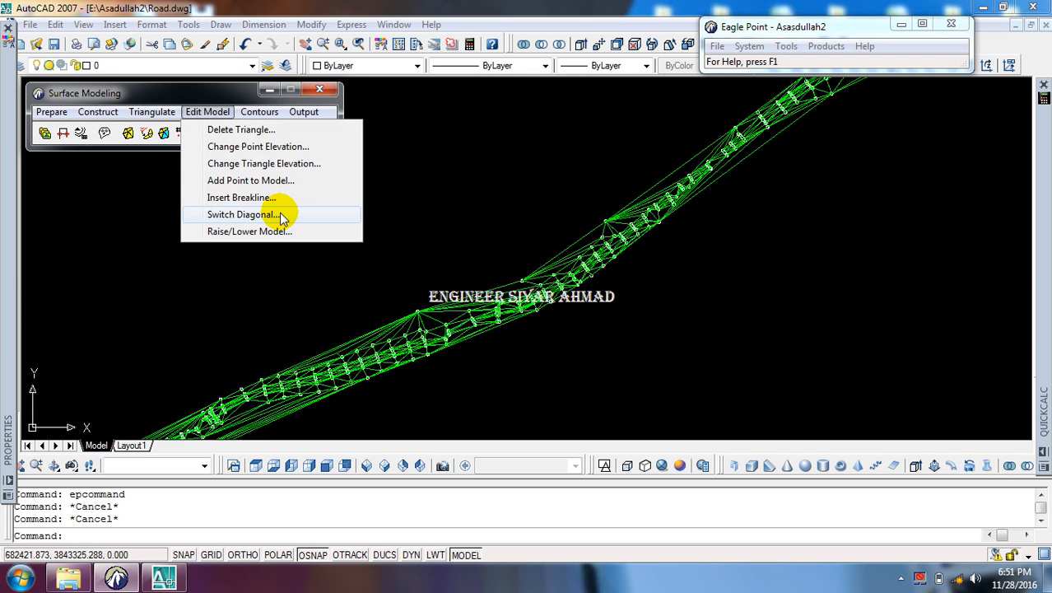
{"action": "left_click", "coordinate": [280, 214]}
{"action": "scroll", "coordinate": [634, 247], "scroll_direction": "up", "scroll_amount": 5}
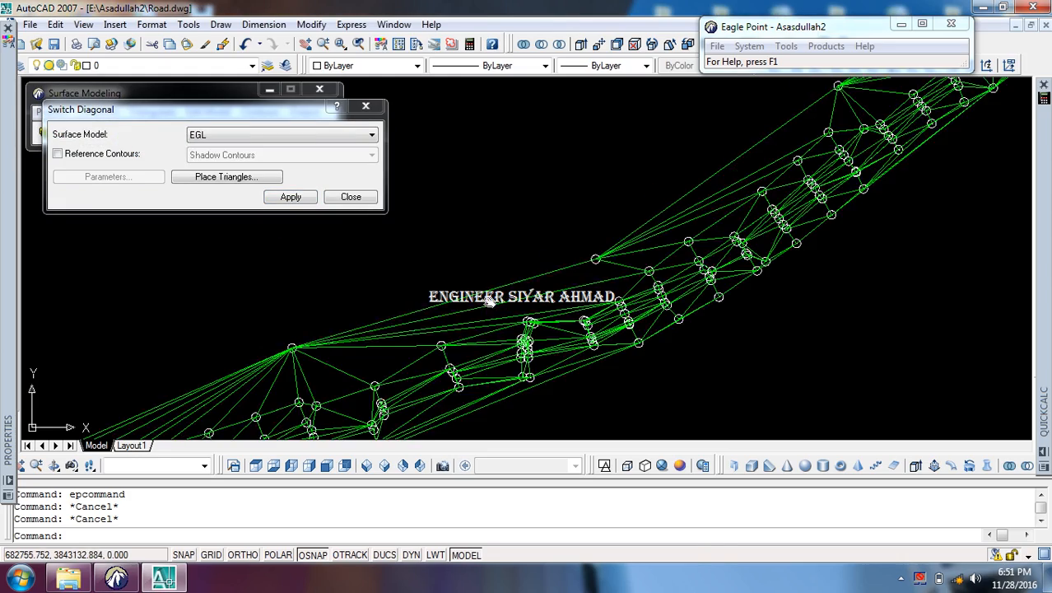
{"action": "scroll", "coordinate": [627, 253], "scroll_direction": "up", "scroll_amount": 6}
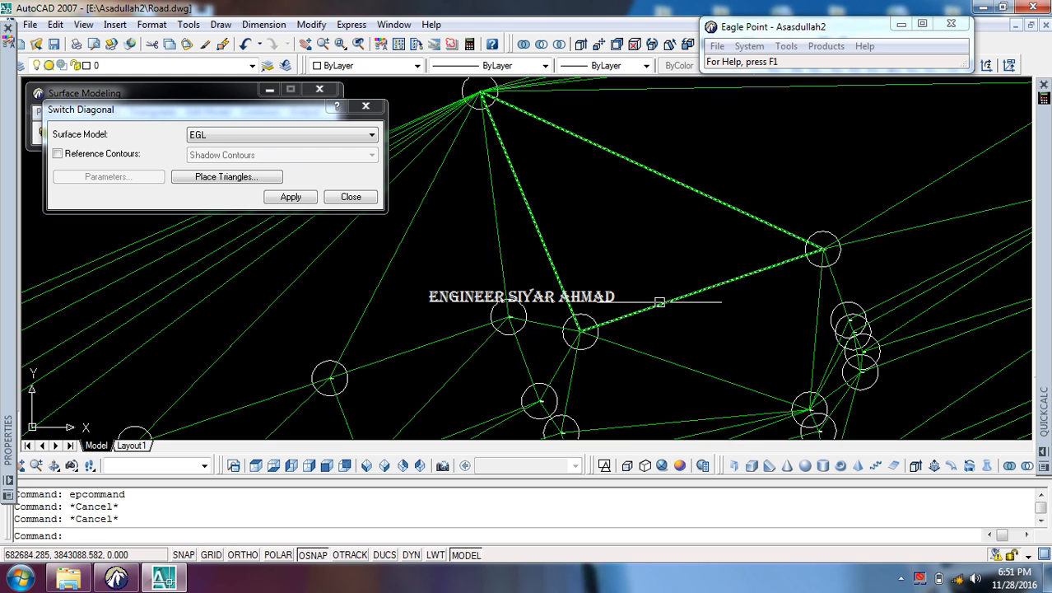
{"action": "left_click", "coordinate": [296, 199]}
{"action": "left_click", "coordinate": [699, 293]}
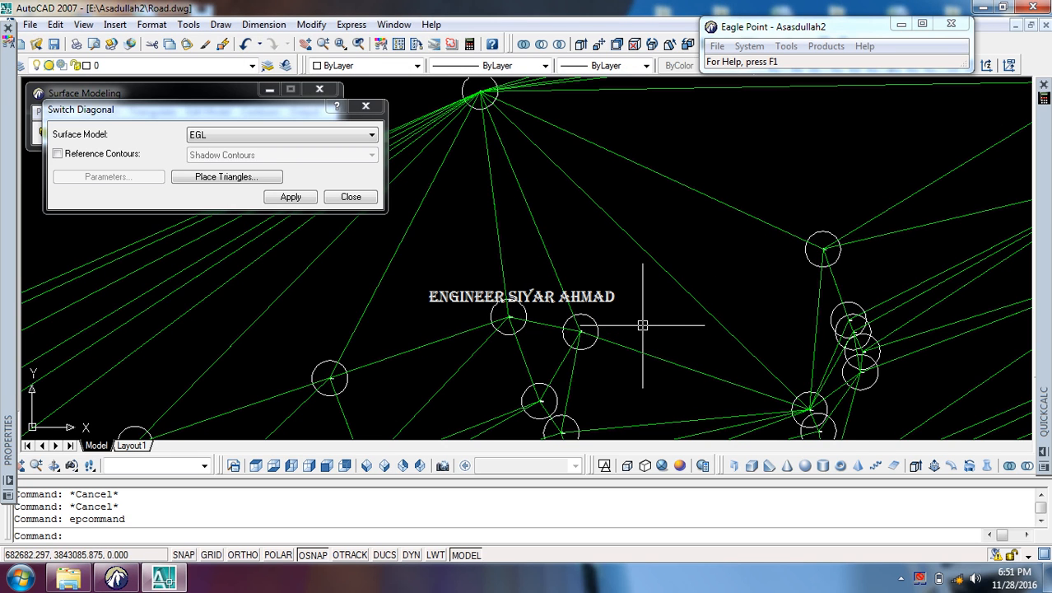
Step: Switch the same diagonal back to its original direction and close Switch Diagonal
{"action": "left_click", "coordinate": [289, 207]}
{"action": "left_click", "coordinate": [674, 277]}
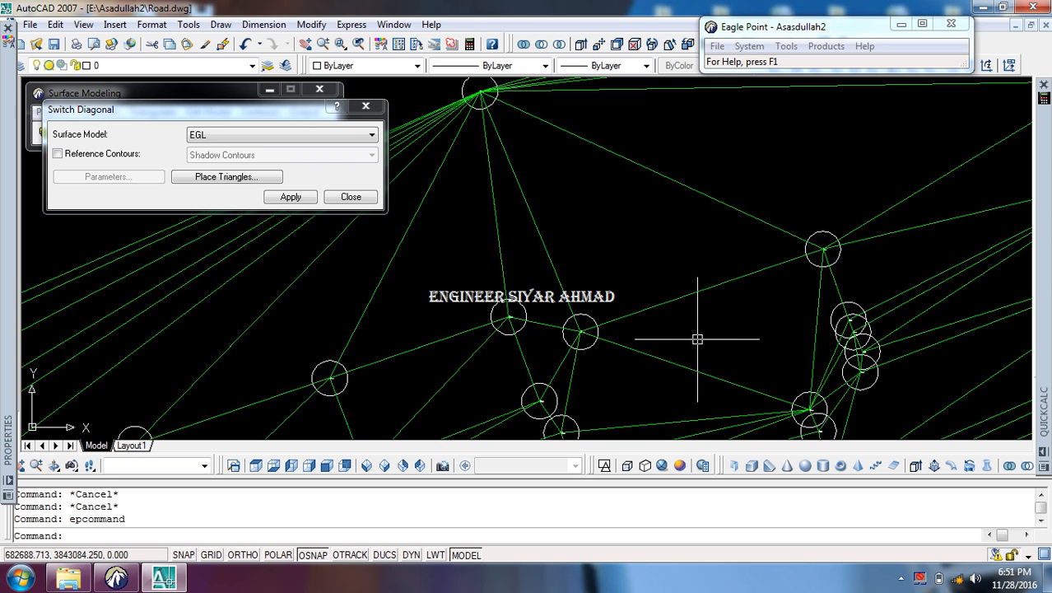
{"action": "left_click", "coordinate": [349, 198]}
Step: Apply Raise/Lower Model to the EGL surface model and confirm moving it
{"action": "left_click", "coordinate": [208, 112]}
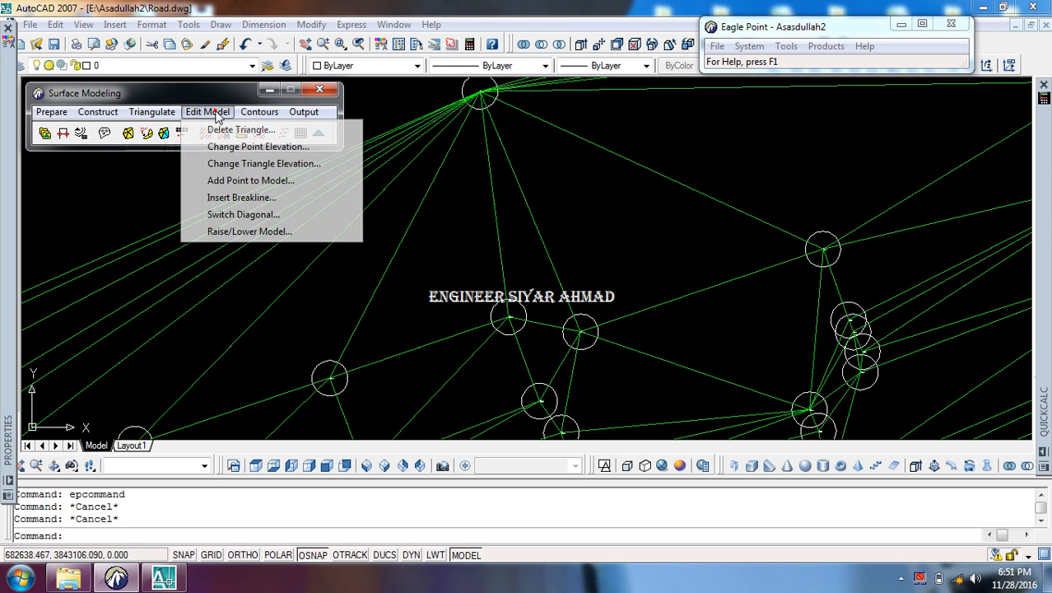
{"action": "left_click", "coordinate": [250, 232]}
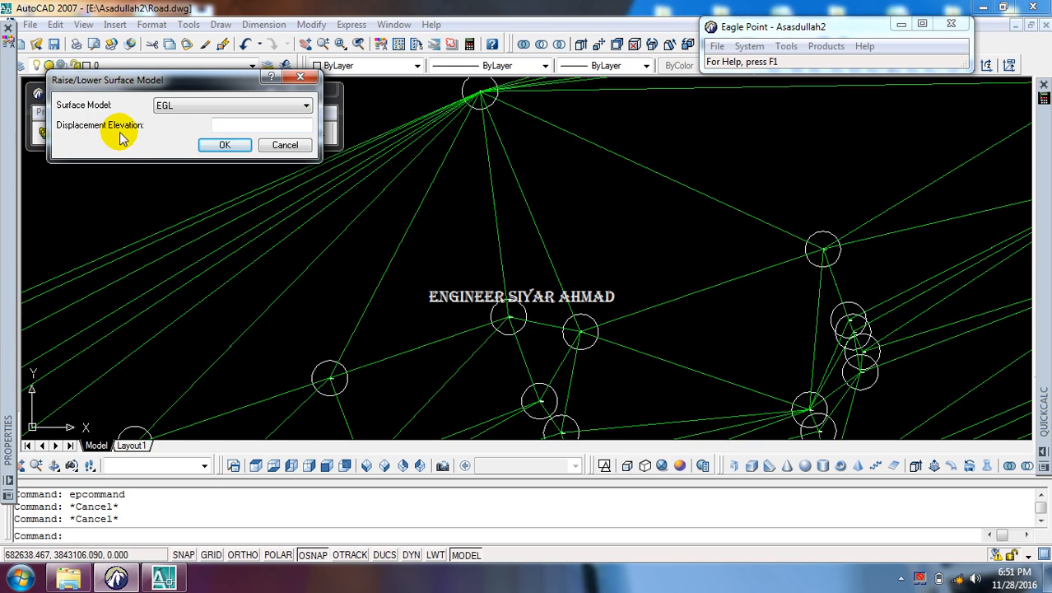
{"action": "left_click", "coordinate": [714, 298]}
{"action": "scroll", "coordinate": [603, 240], "scroll_direction": "down", "scroll_amount": 10}
{"action": "scroll", "coordinate": [604, 240], "scroll_direction": "up", "scroll_amount": 3}
{"action": "scroll", "coordinate": [603, 240], "scroll_direction": "up", "scroll_amount": 4}
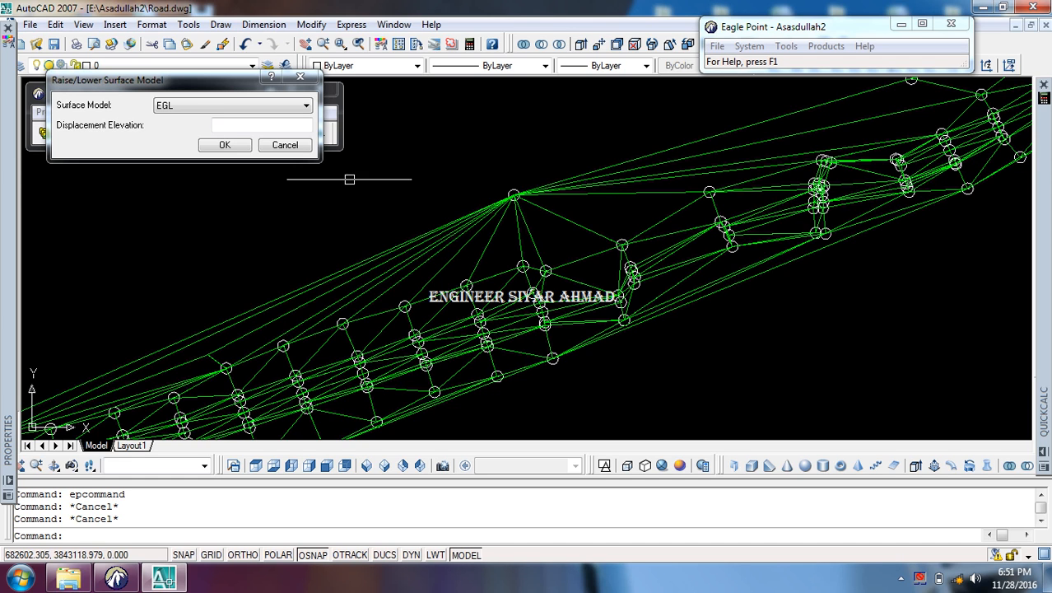
{"action": "left_click", "coordinate": [235, 127]}
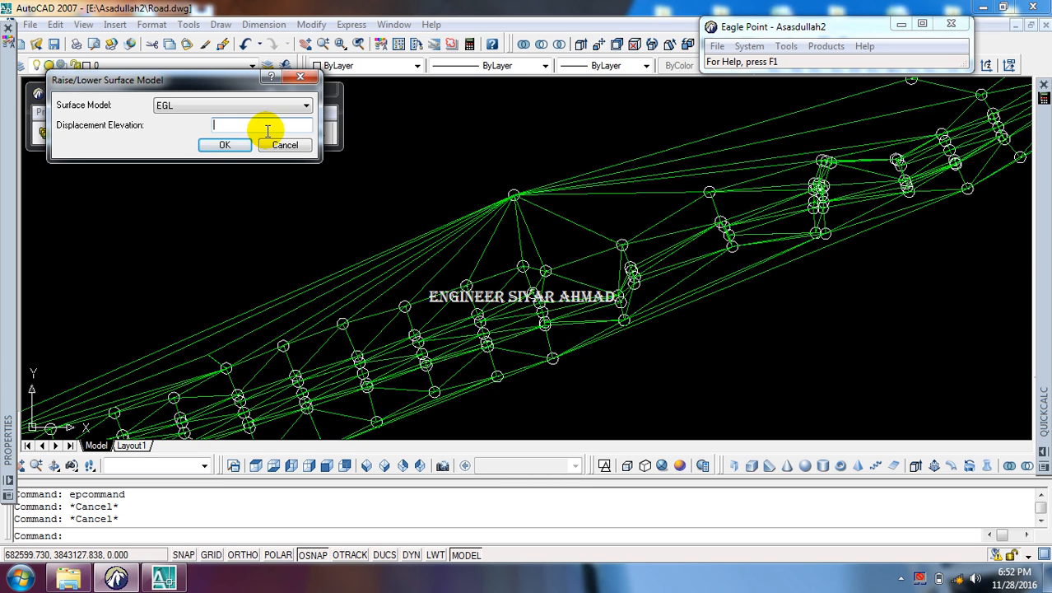
{"action": "left_click", "coordinate": [223, 148]}
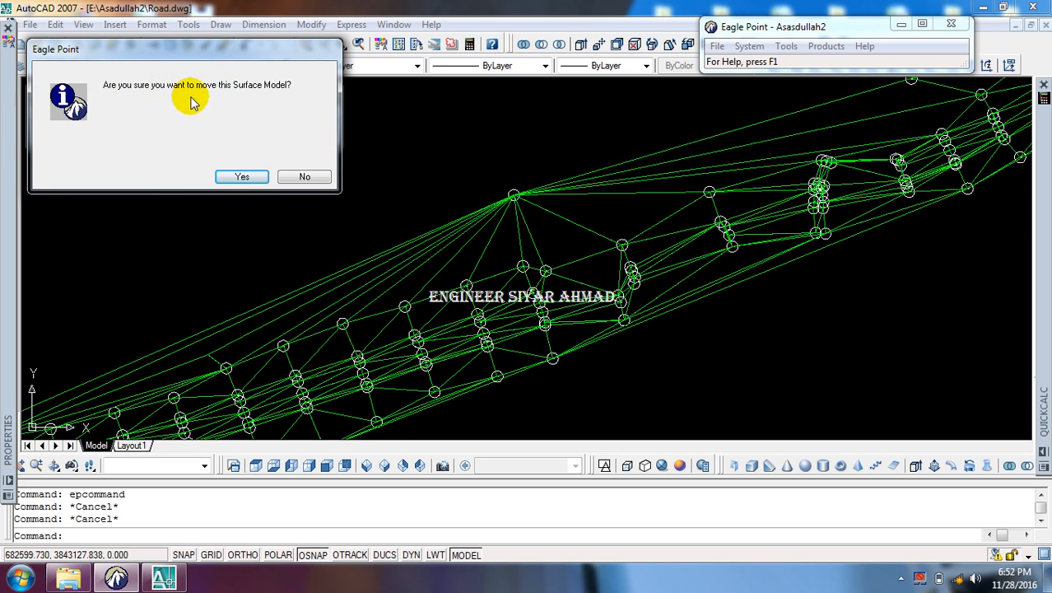
{"action": "left_click", "coordinate": [241, 175]}
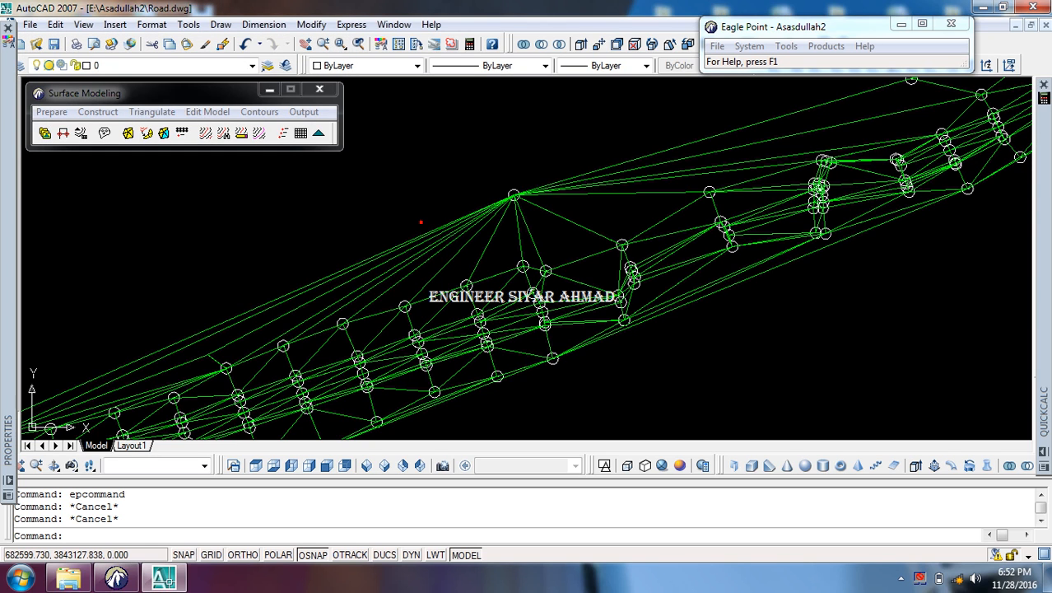
Step: Query the coordinates and elevation on a triangle line beside survey point 201 with the ID command
{"action": "scroll", "coordinate": [568, 222], "scroll_direction": "up", "scroll_amount": 3}
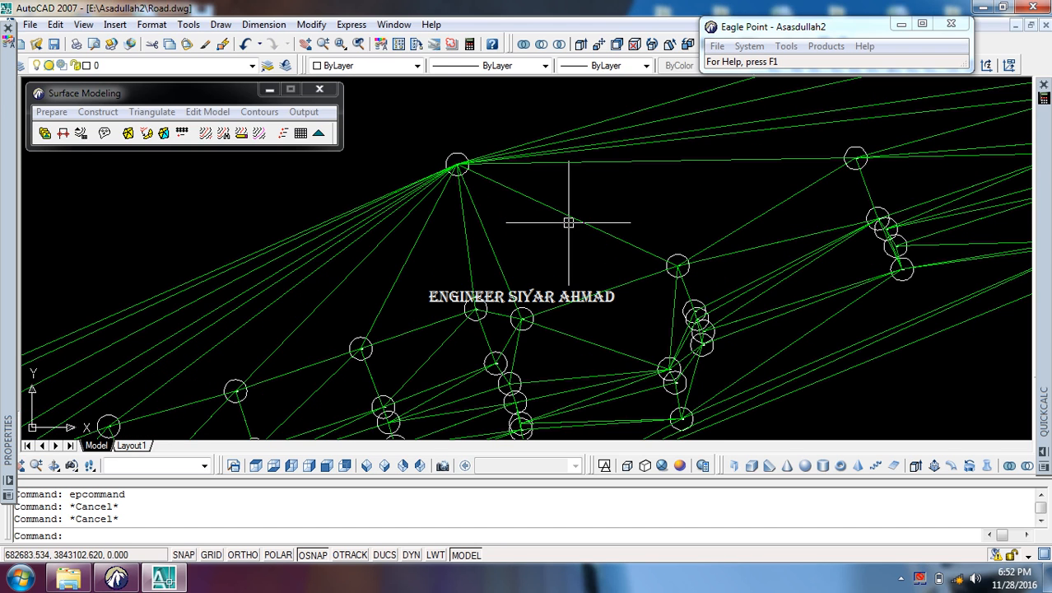
{"action": "type", "text": "S"}
{"action": "key", "text": "Return"}
{"action": "type", "text": "I"}
{"action": "scroll", "coordinate": [471, 170], "scroll_direction": "up", "scroll_amount": 5}
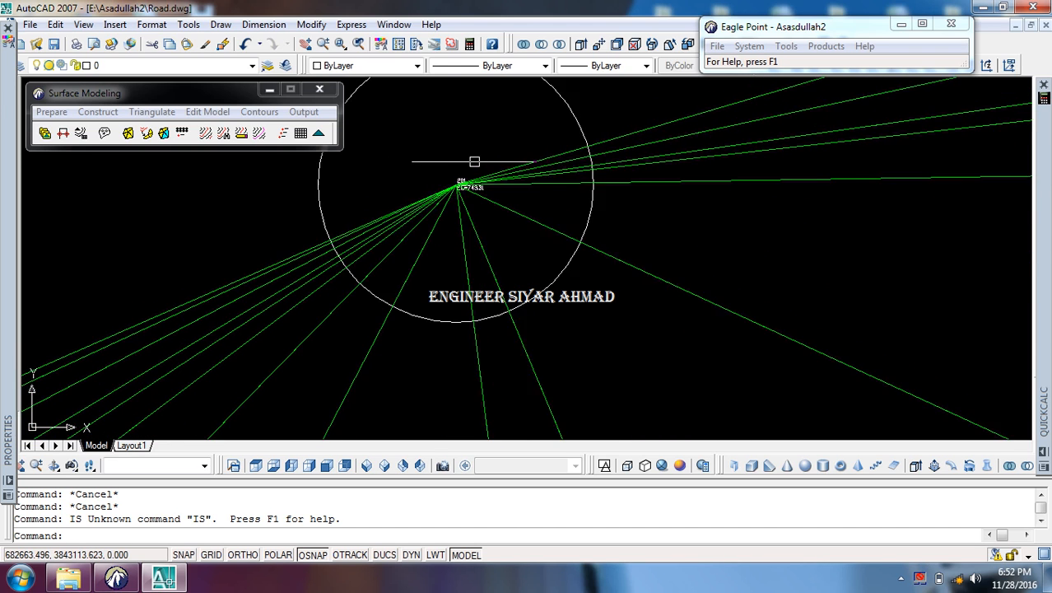
{"action": "type", "text": "D"}
{"action": "key", "text": "Return"}
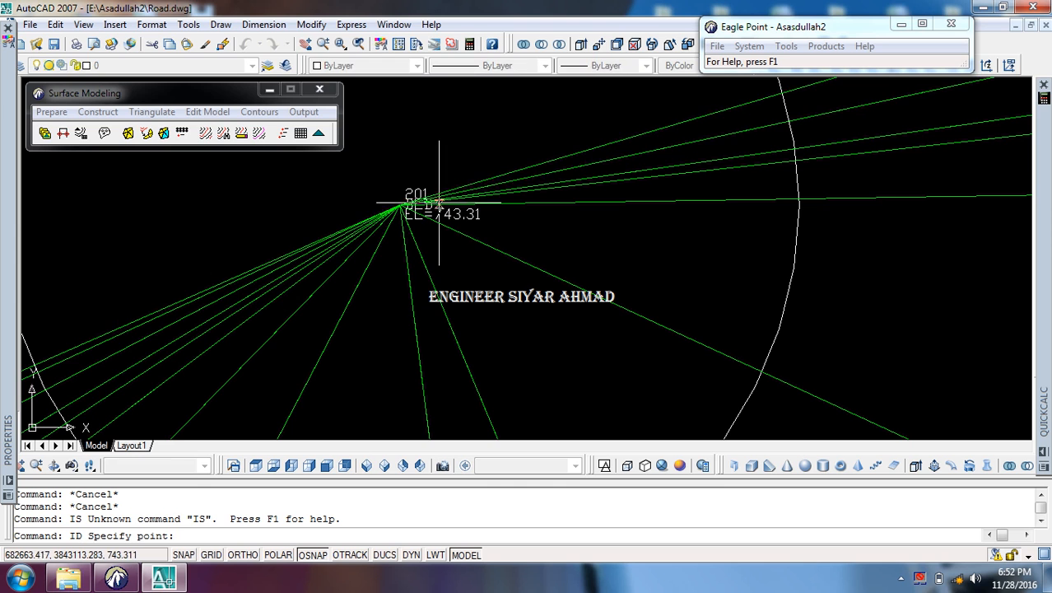
{"action": "left_click", "coordinate": [499, 176]}
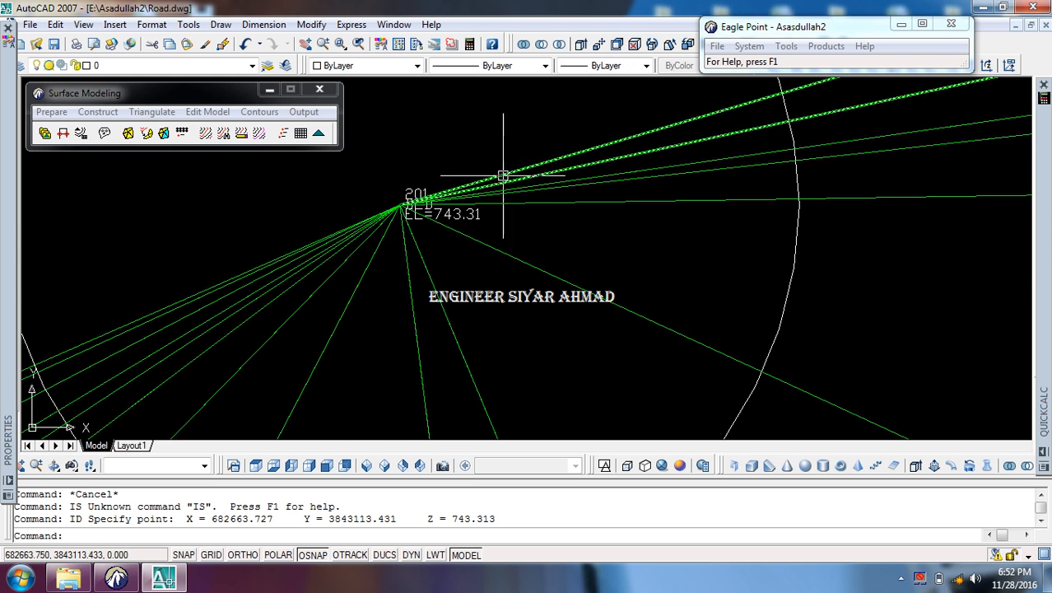
{"action": "scroll", "coordinate": [503, 176], "scroll_direction": "down", "scroll_amount": 10}
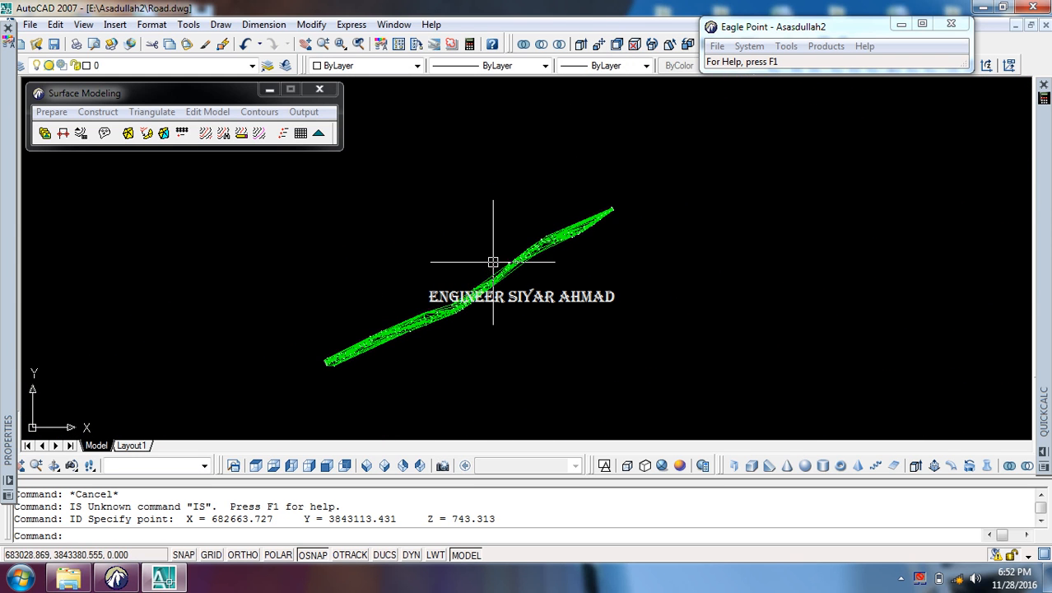
Step: Raise the EGL surface model by a displacement elevation of 5 and confirm moving it
{"action": "left_click", "coordinate": [208, 112]}
{"action": "left_click", "coordinate": [237, 233]}
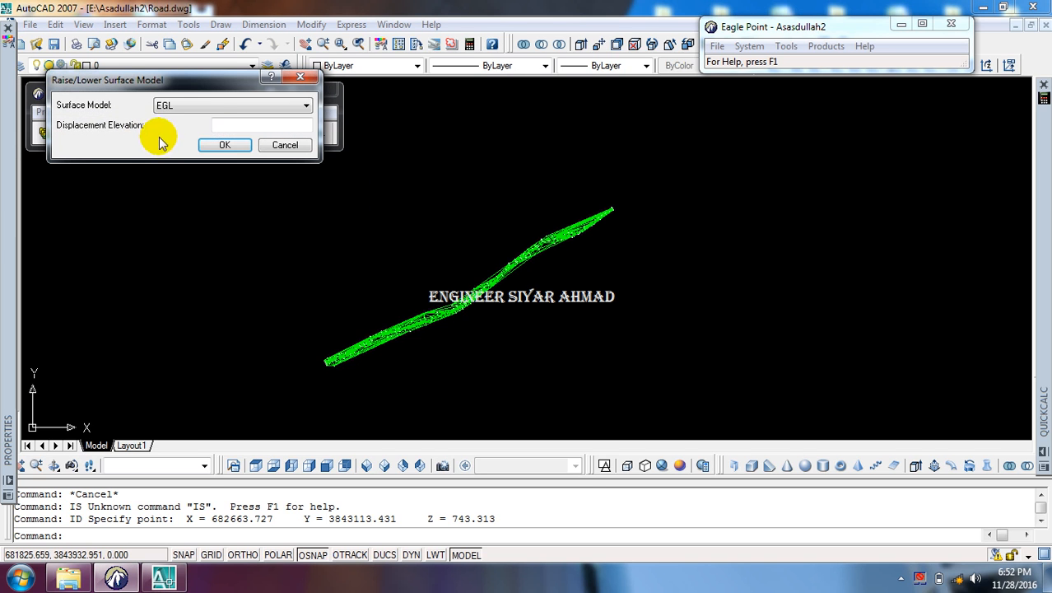
{"action": "left_click", "coordinate": [237, 126]}
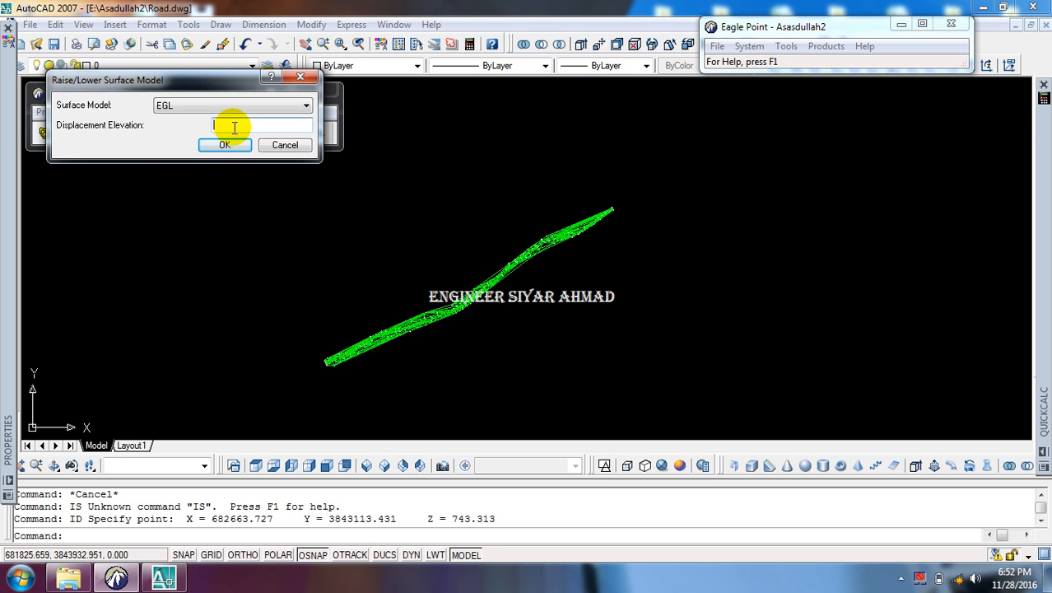
{"action": "type", "text": "5"}
{"action": "left_click", "coordinate": [224, 145]}
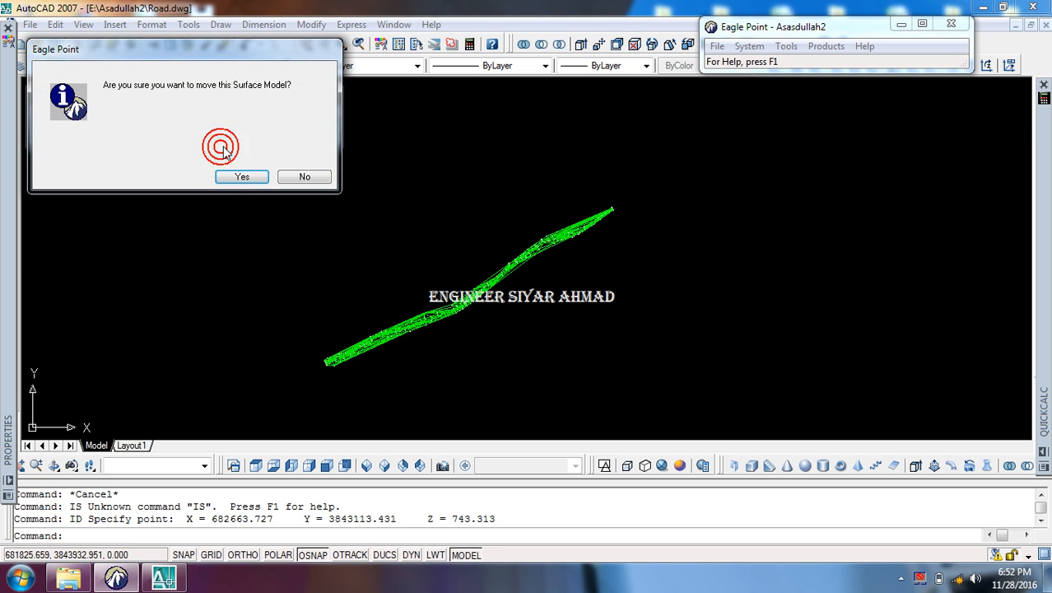
{"action": "left_click", "coordinate": [235, 176]}
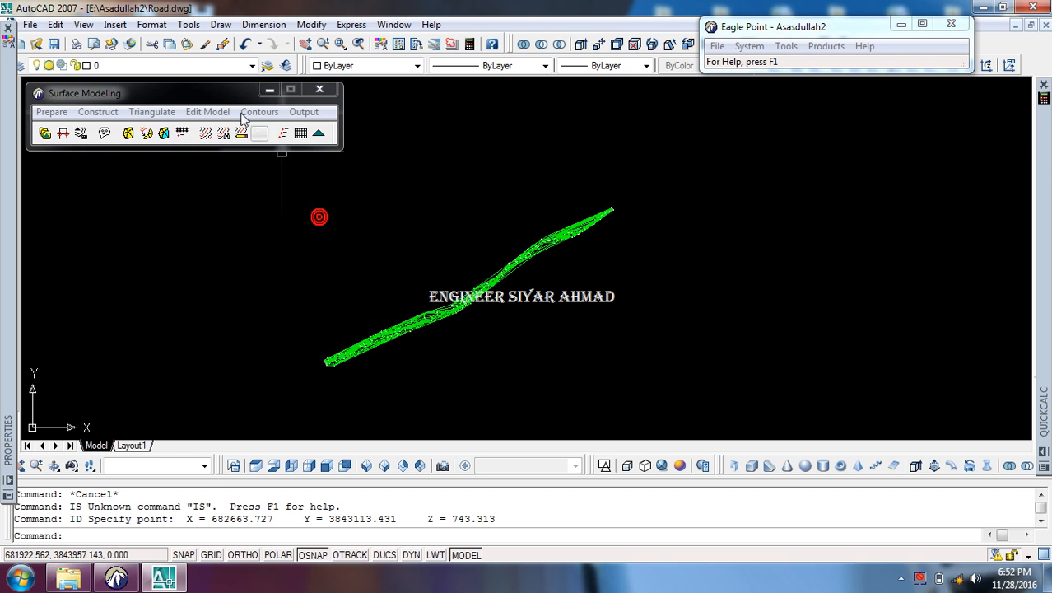
Step: Erase the existing triangles of the EGL surface model from the drawing
{"action": "left_click", "coordinate": [303, 111]}
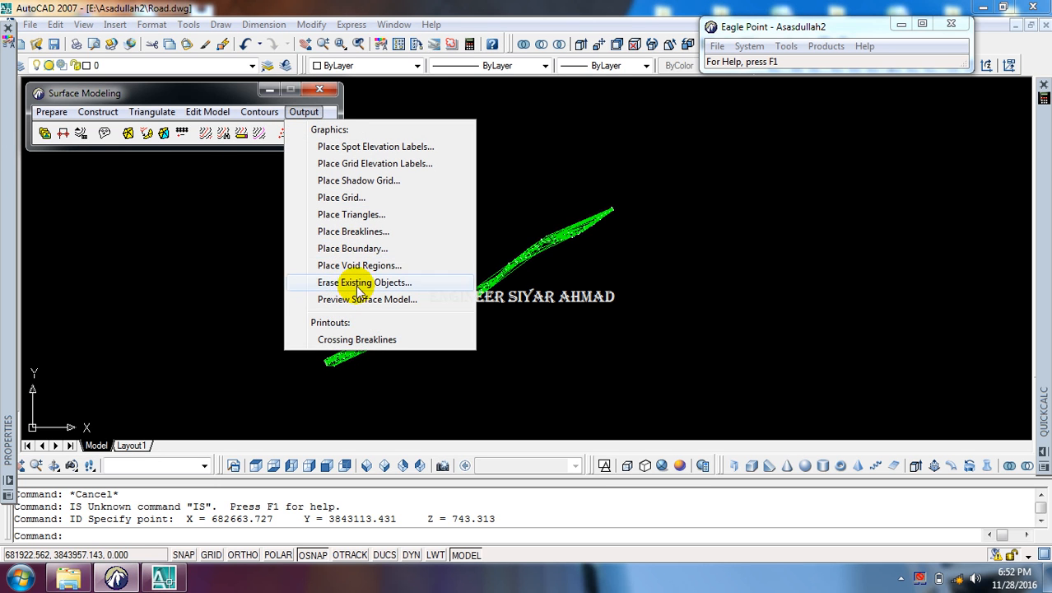
{"action": "left_click", "coordinate": [362, 282]}
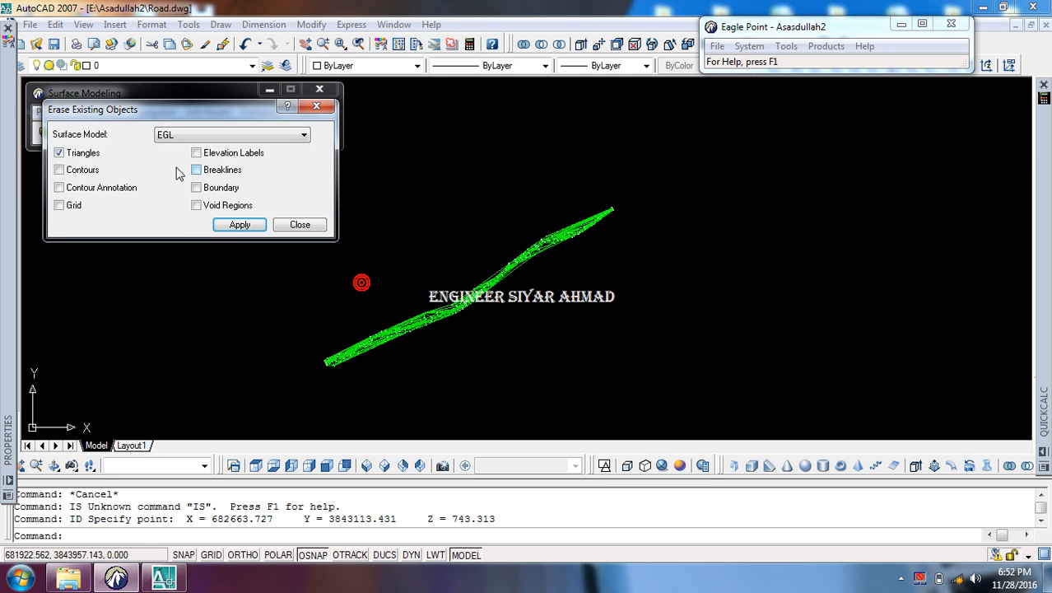
{"action": "left_click", "coordinate": [239, 224]}
{"action": "left_click", "coordinate": [300, 224]}
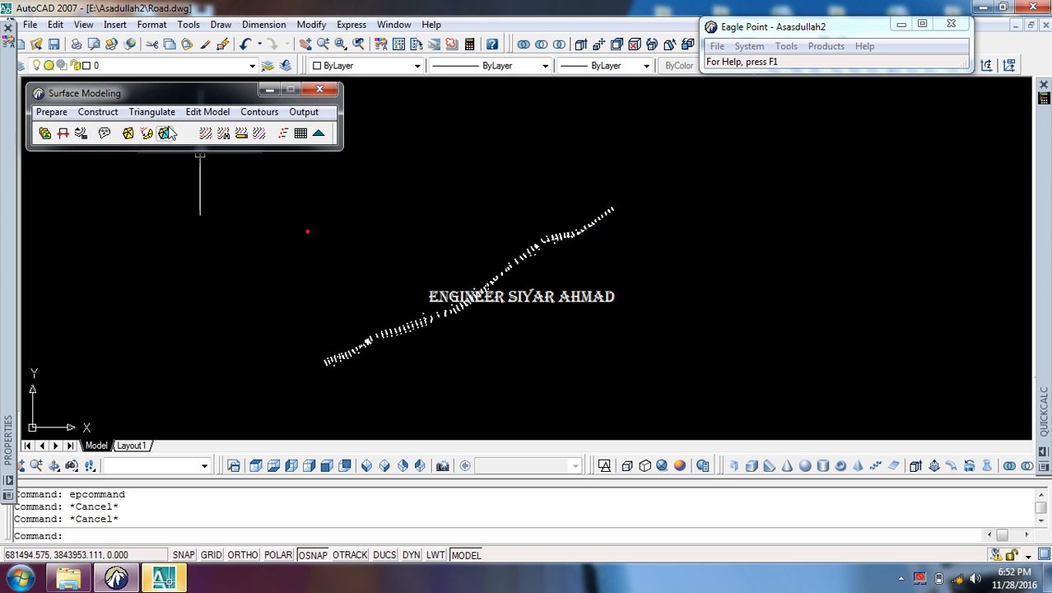
Step: Retriangulate the EGL surface model from all survey points along the road, with no boundary or void regions and with triangles placed
{"action": "left_click", "coordinate": [165, 111]}
{"action": "left_click", "coordinate": [182, 130]}
{"action": "left_click", "coordinate": [251, 288]}
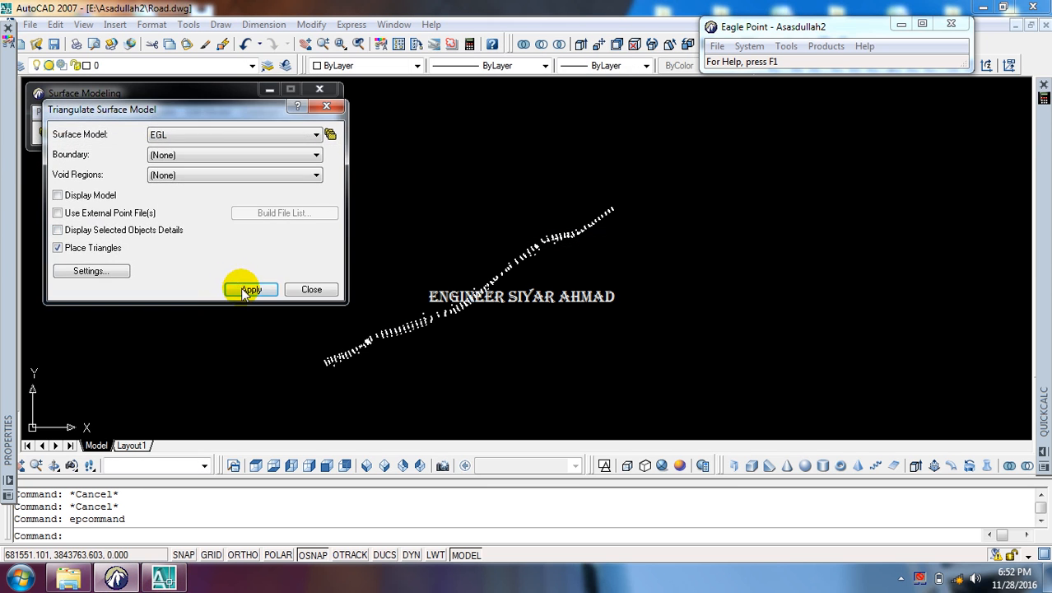
{"action": "left_click", "coordinate": [253, 262]}
{"action": "left_click", "coordinate": [644, 161]}
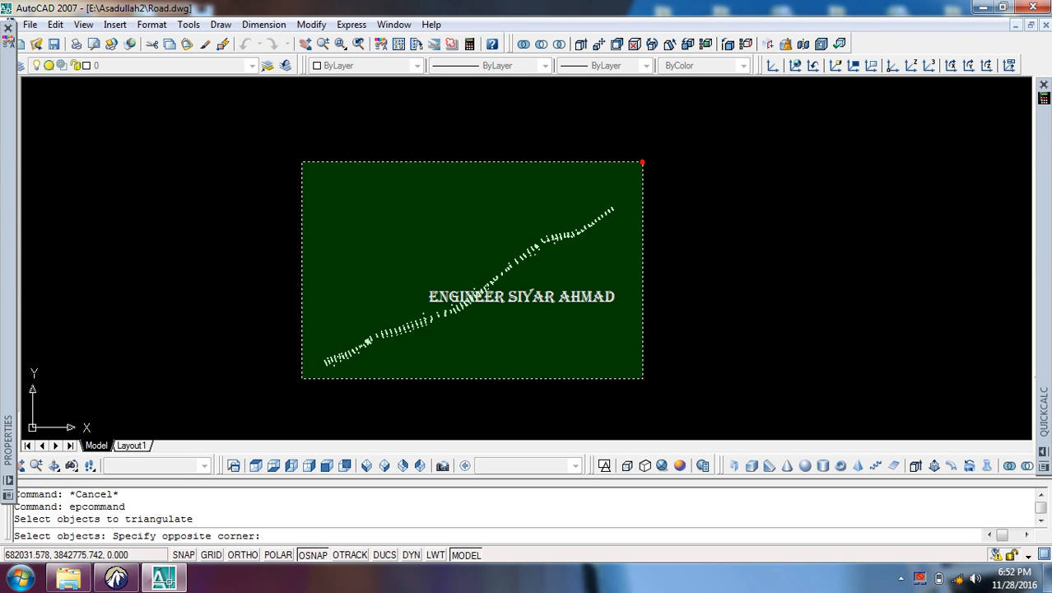
{"action": "left_click", "coordinate": [299, 380]}
{"action": "key", "text": "Return"}
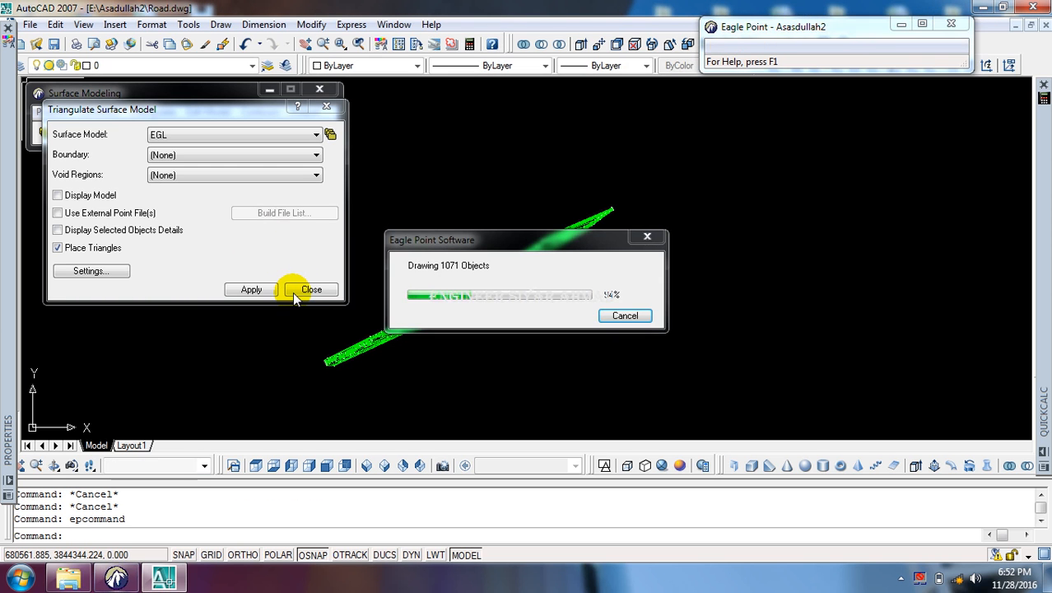
{"action": "left_click", "coordinate": [303, 290]}
Step: Raise the retriangulated EGL surface model by a displacement elevation of 5 and confirm the move
{"action": "left_click", "coordinate": [191, 112]}
{"action": "left_click", "coordinate": [206, 231]}
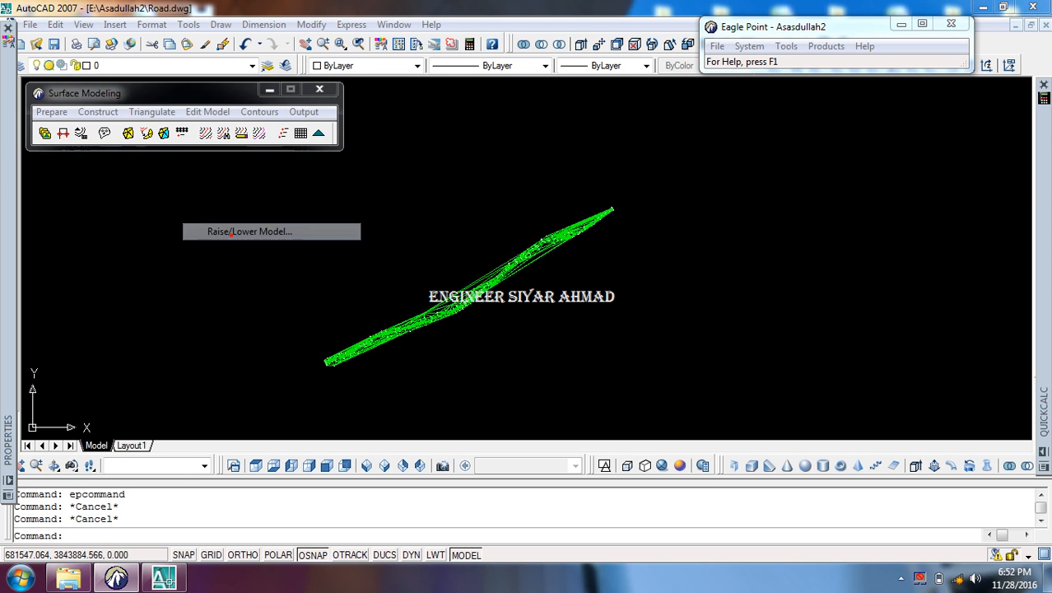
{"action": "left_click", "coordinate": [220, 123]}
{"action": "left_click", "coordinate": [221, 145]}
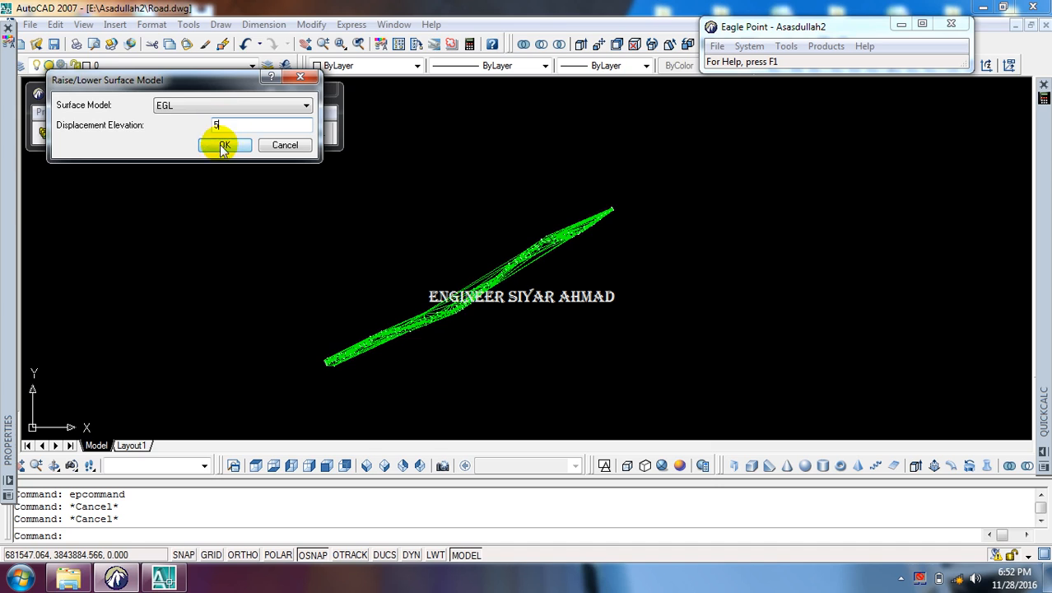
{"action": "left_click", "coordinate": [242, 176]}
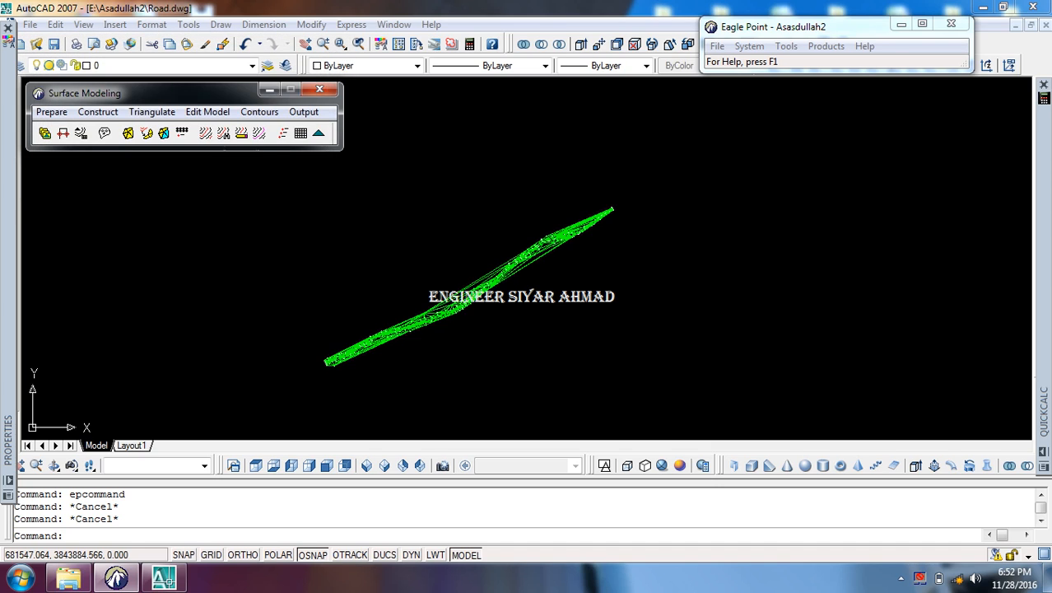
Step: Query the coordinates and elevation on the triangle line next to survey point 6 at the road's southwest end
{"action": "scroll", "coordinate": [340, 357], "scroll_direction": "up", "scroll_amount": 5}
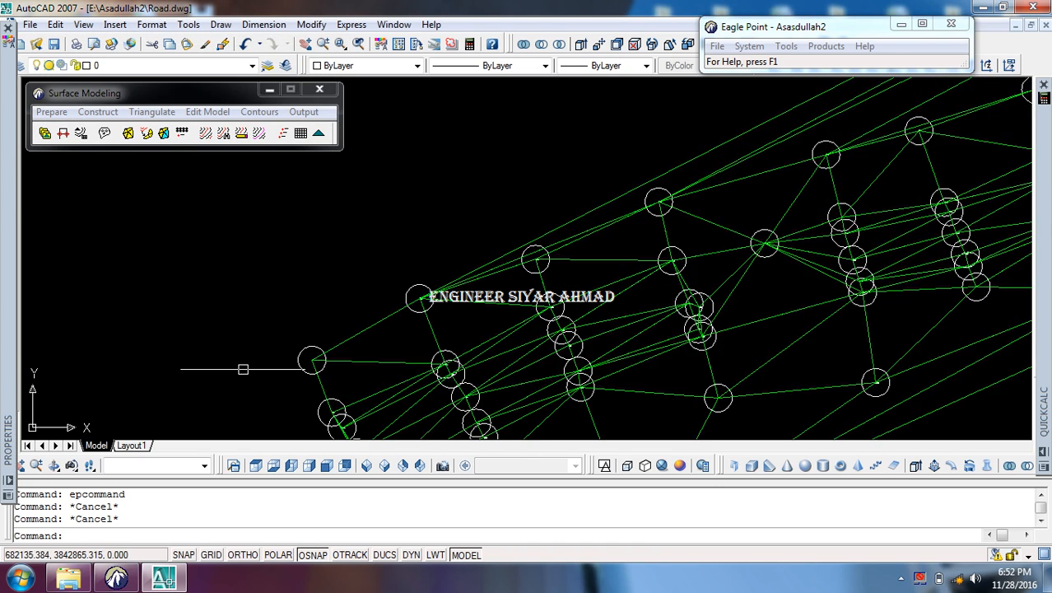
{"action": "scroll", "coordinate": [243, 369], "scroll_direction": "up", "scroll_amount": 6}
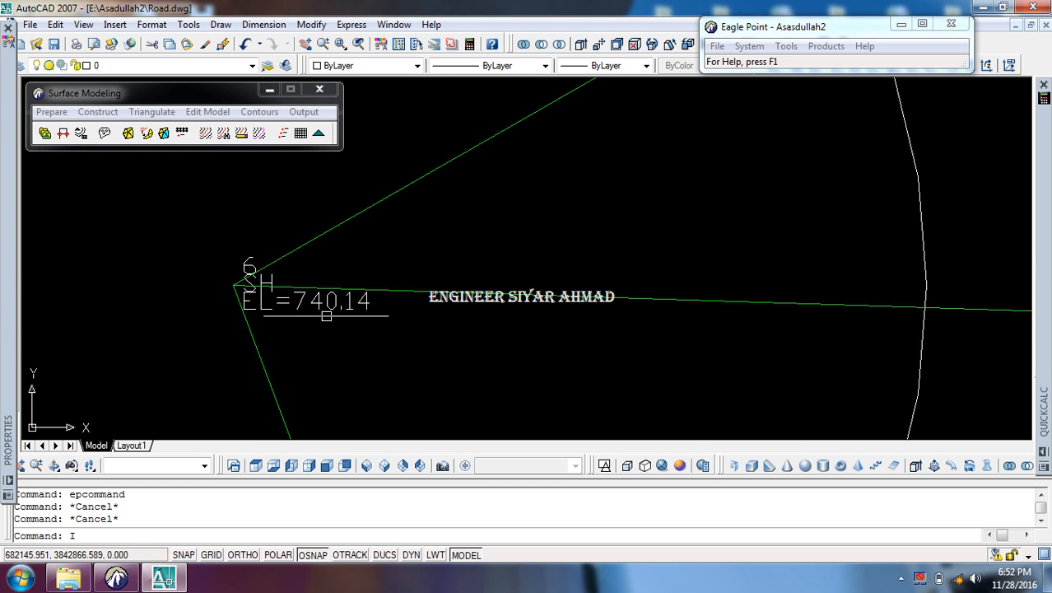
{"action": "key", "text": "Return"}
{"action": "left_click", "coordinate": [327, 231]}
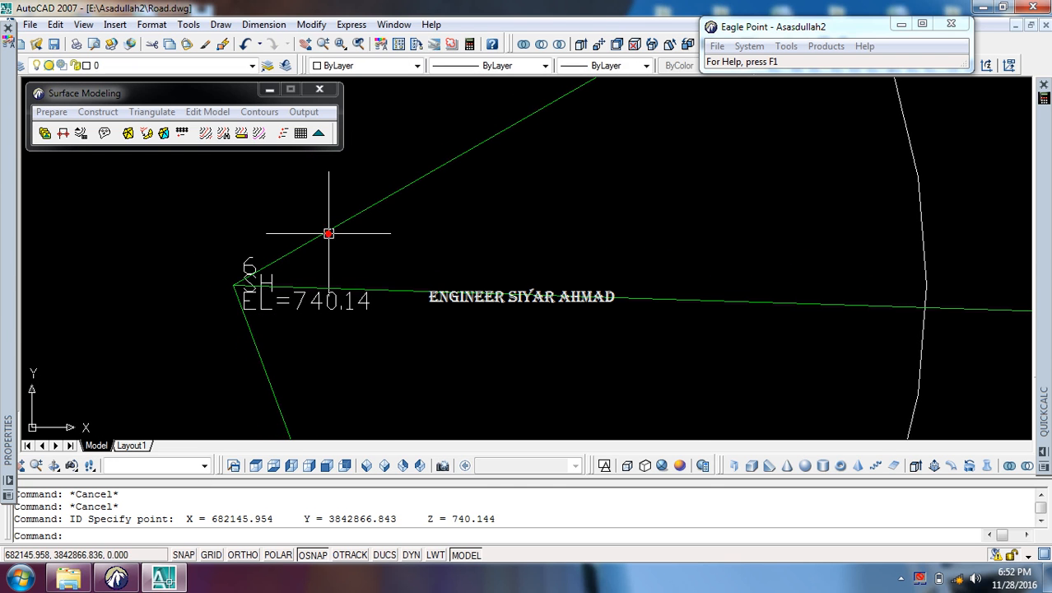
{"action": "scroll", "coordinate": [367, 346], "scroll_direction": "down", "scroll_amount": 6}
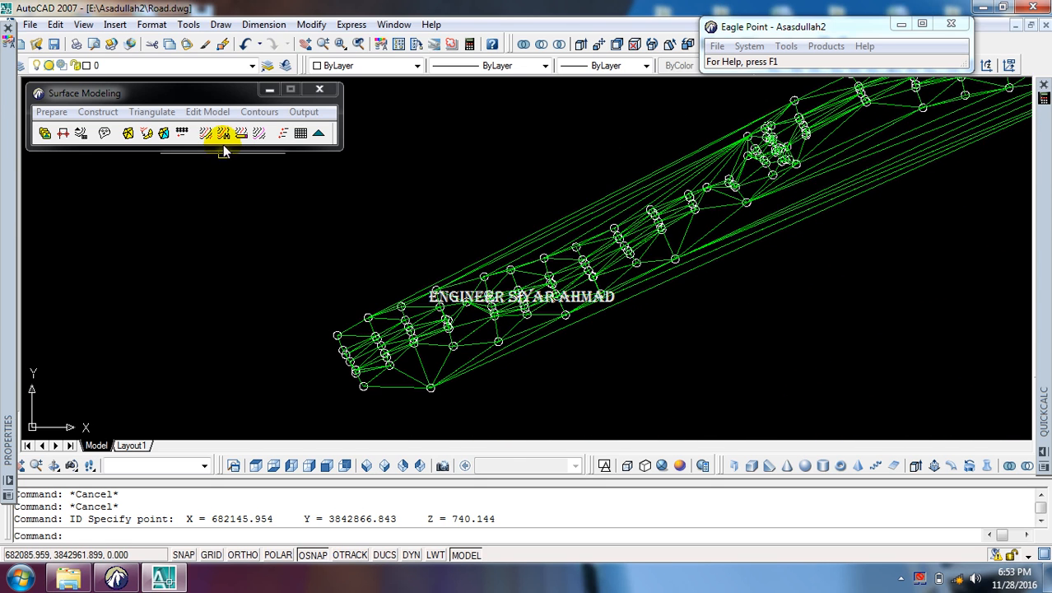
Step: Raise the EGL surface model by a displacement elevation of 1 and confirm the move
{"action": "left_click", "coordinate": [211, 112]}
{"action": "left_click", "coordinate": [235, 231]}
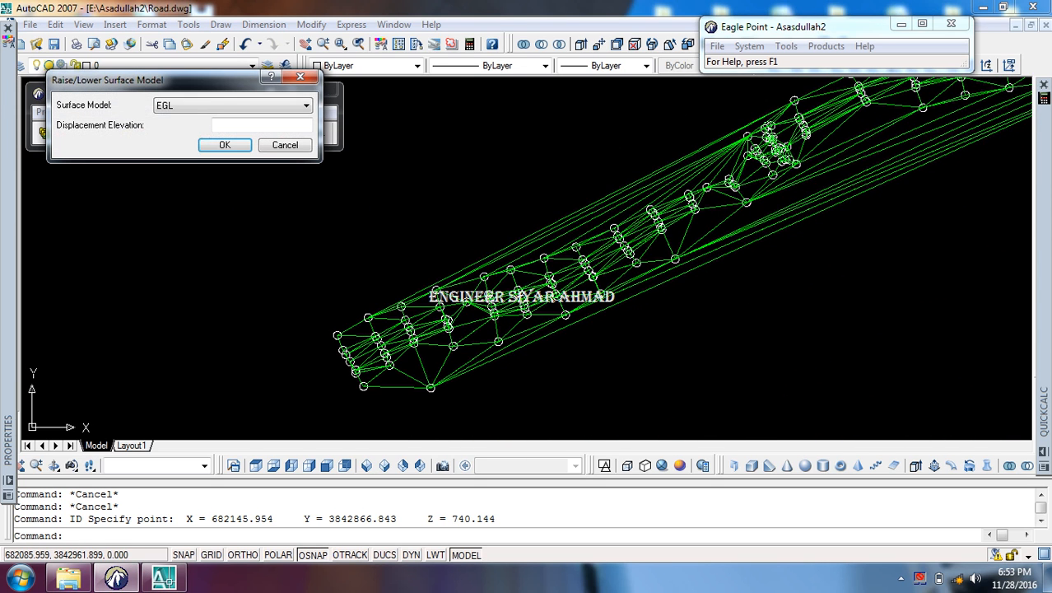
{"action": "type", "text": "1"}
{"action": "left_click", "coordinate": [221, 145]}
{"action": "left_click", "coordinate": [230, 173]}
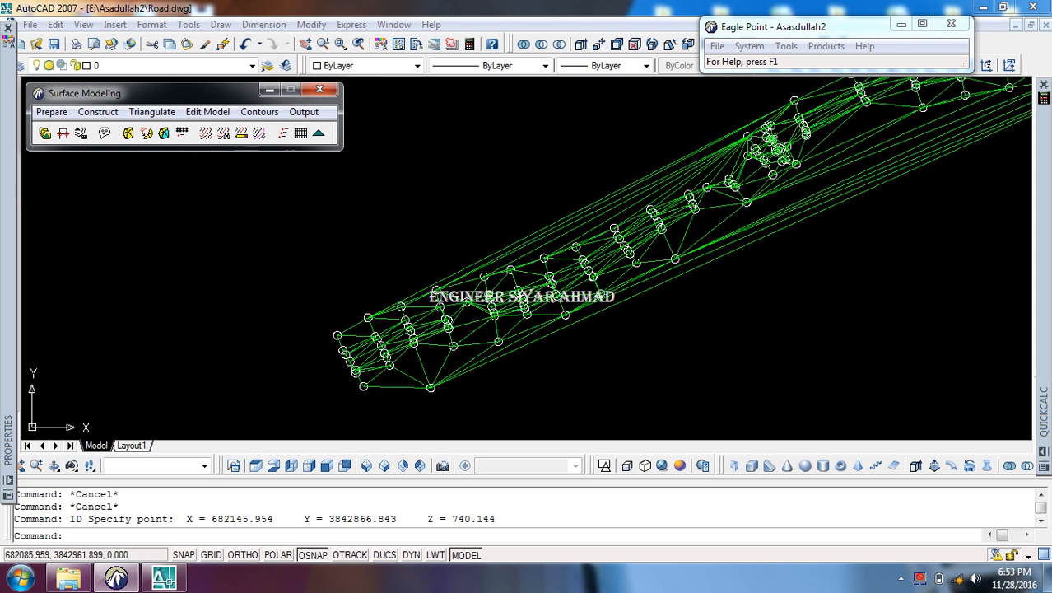
Step: Recheck the elevation on the triangle line beside survey point 6 with the ID command
{"action": "scroll", "coordinate": [354, 354], "scroll_direction": "up", "scroll_amount": 6}
{"action": "type", "text": "I"}
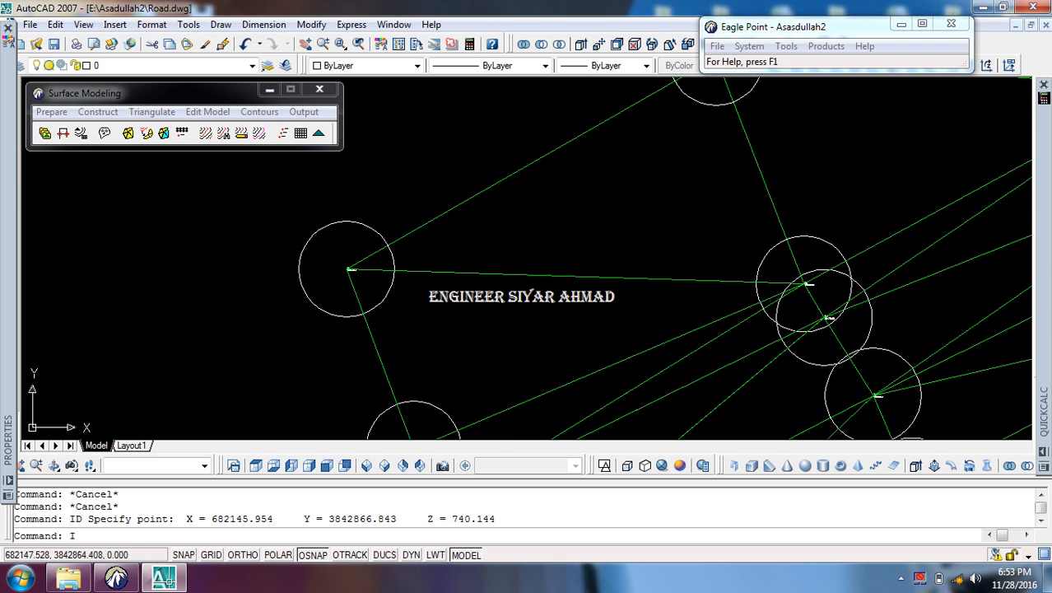
{"action": "type", "text": "D"}
{"action": "key", "text": "Return"}
{"action": "scroll", "coordinate": [350, 266], "scroll_direction": "up", "scroll_amount": 5}
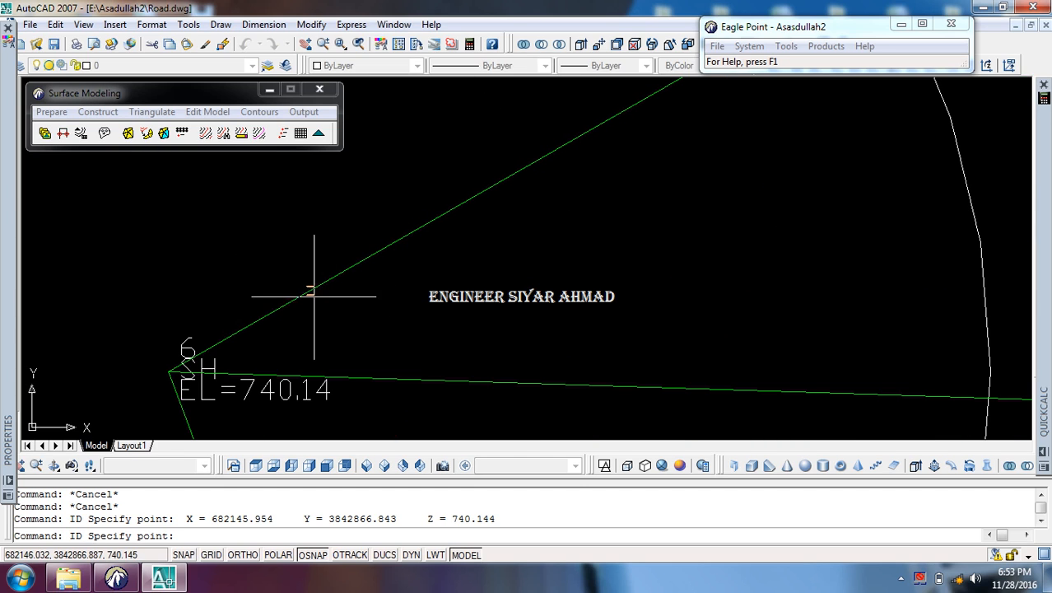
{"action": "left_click", "coordinate": [299, 296]}
{"action": "scroll", "coordinate": [313, 294], "scroll_direction": "down", "scroll_amount": 8}
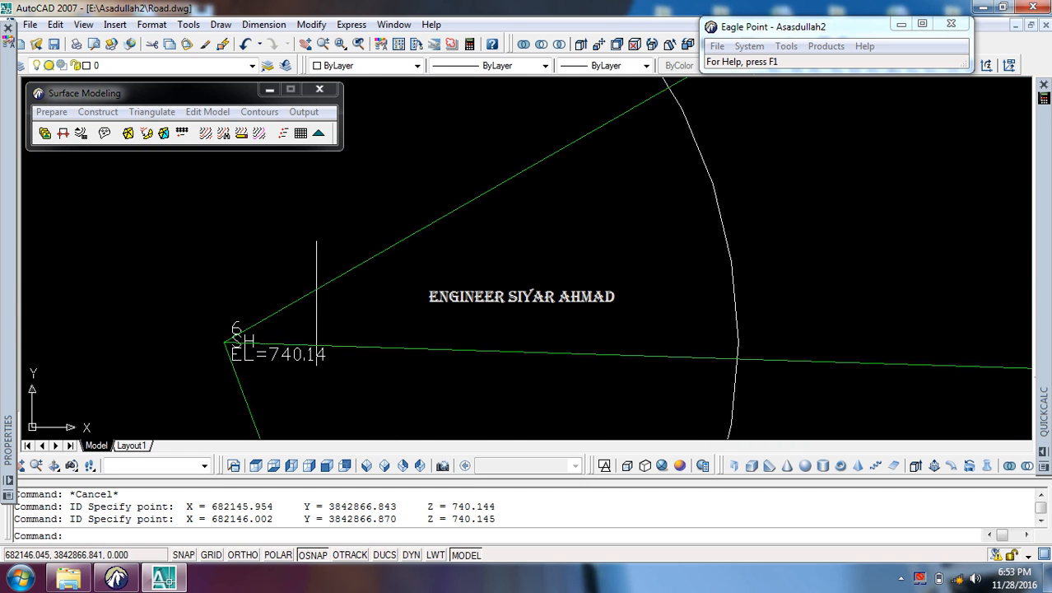
{"action": "scroll", "coordinate": [401, 303], "scroll_direction": "down", "scroll_amount": 3}
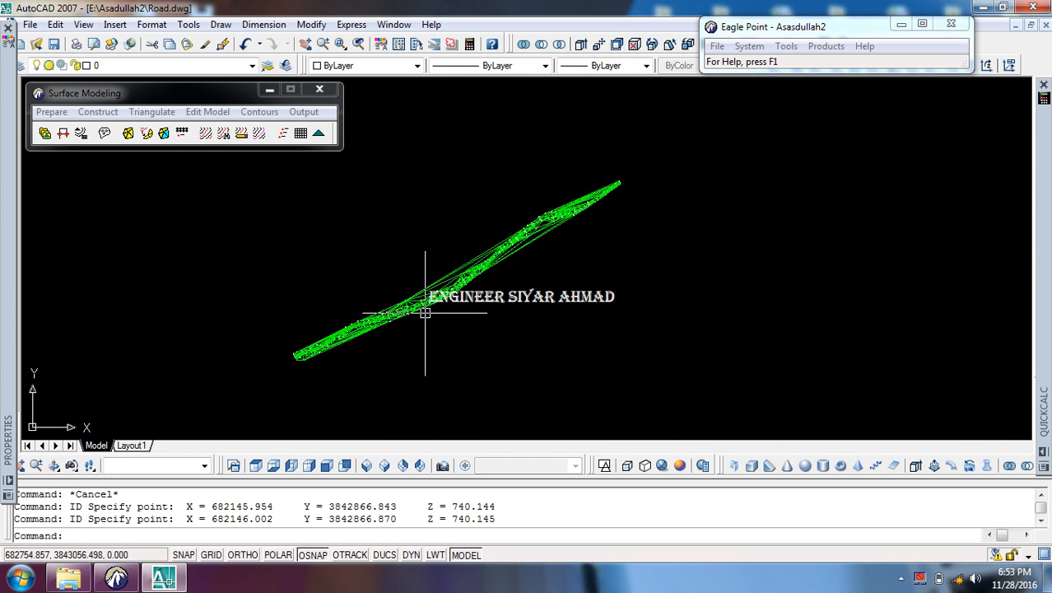
Step: Make intermediate and index contours for the EGL surface as polylines, with a 1.00 intermediate interval and 5.00 index interval
{"action": "left_click", "coordinate": [283, 133]}
{"action": "left_click", "coordinate": [198, 115]}
{"action": "left_click", "coordinate": [254, 112]}
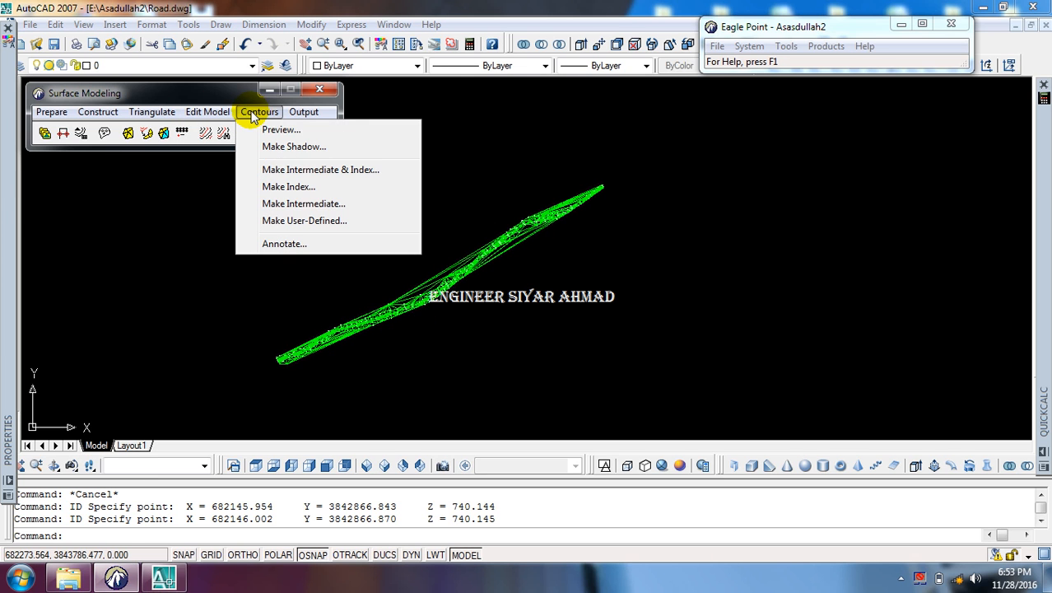
{"action": "left_click", "coordinate": [305, 170]}
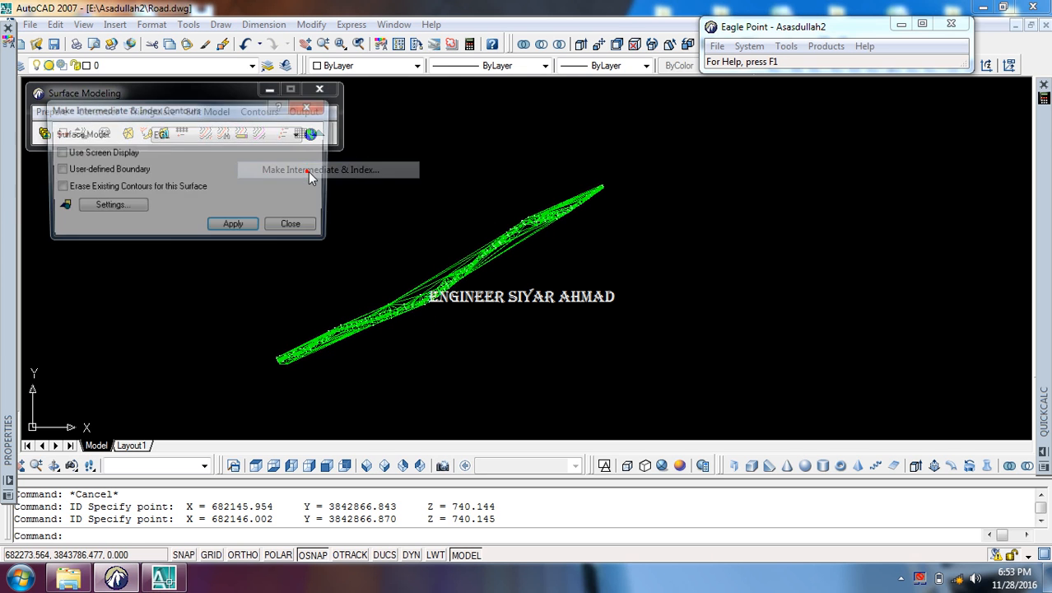
{"action": "left_click", "coordinate": [109, 207]}
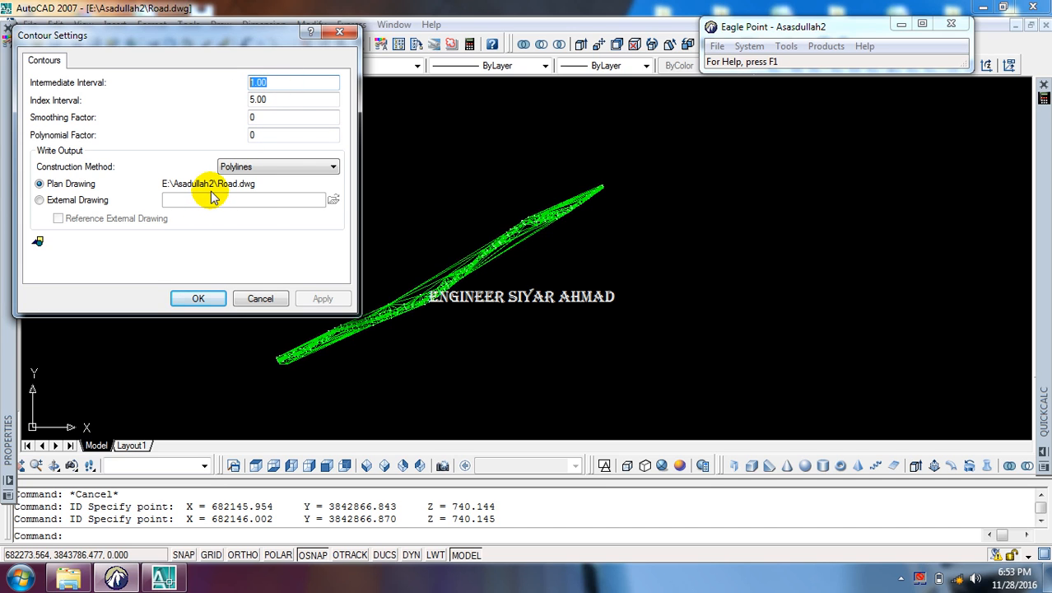
{"action": "left_click", "coordinate": [202, 298]}
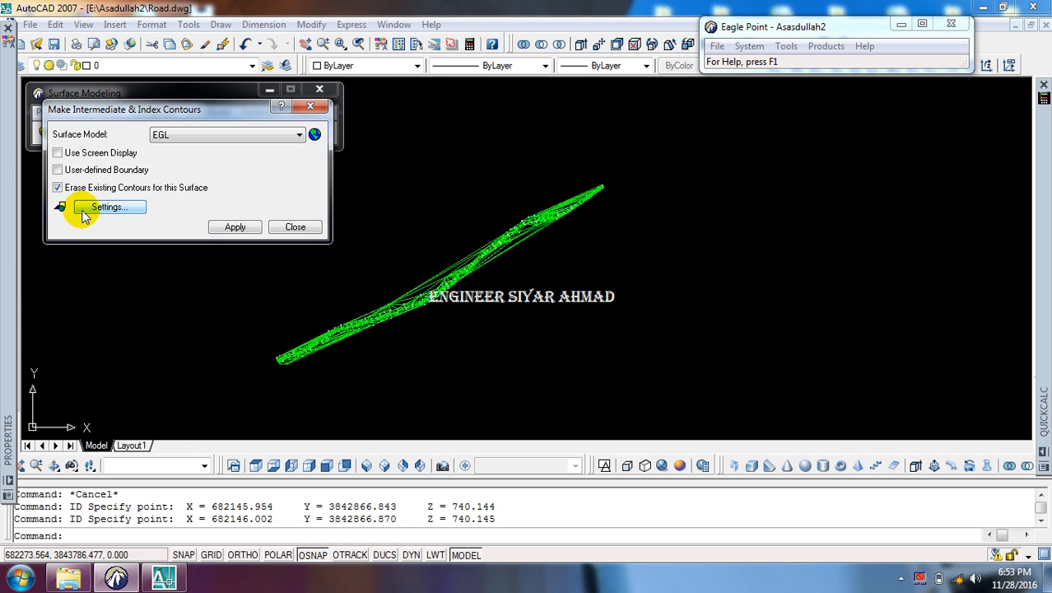
{"action": "left_click", "coordinate": [235, 227]}
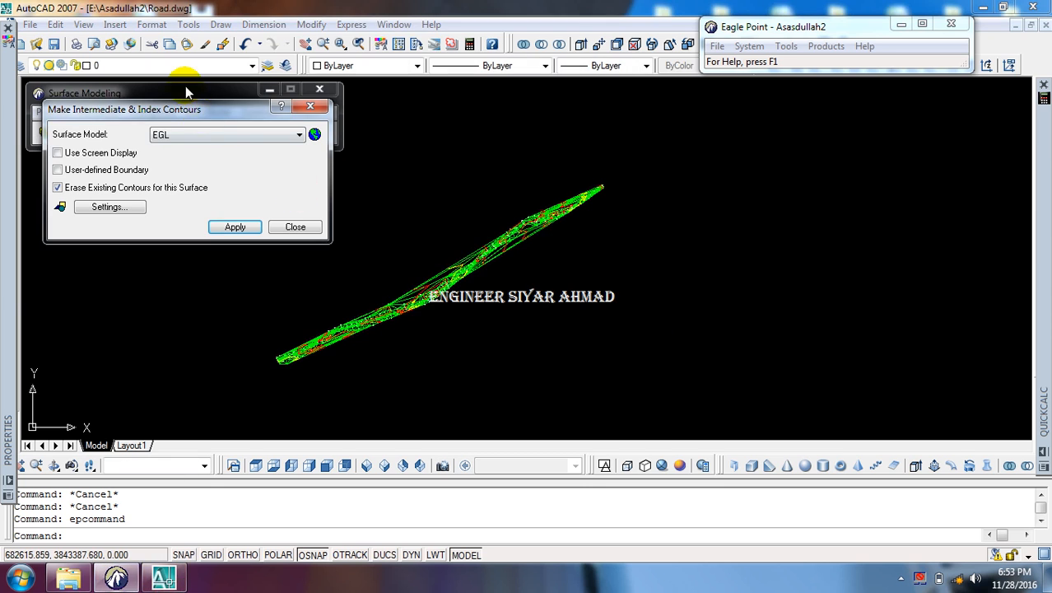
Step: Freeze the TIN layer so that only the contours and survey points show along the road
{"action": "left_click", "coordinate": [161, 65]}
{"action": "left_click", "coordinate": [49, 168]}
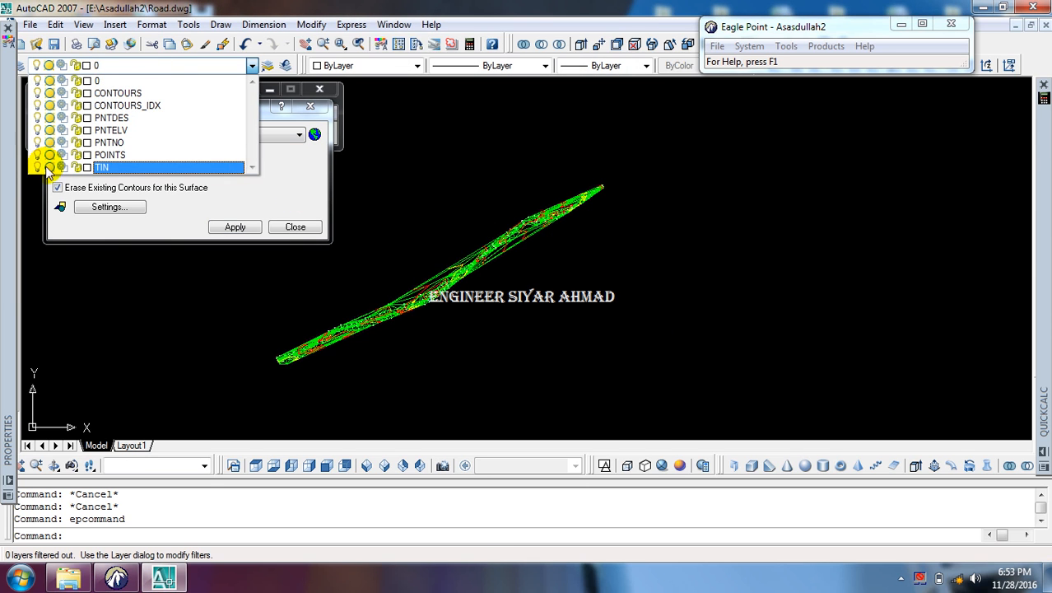
{"action": "left_click", "coordinate": [254, 306]}
{"action": "scroll", "coordinate": [369, 305], "scroll_direction": "up", "scroll_amount": 3}
{"action": "scroll", "coordinate": [429, 322], "scroll_direction": "down", "scroll_amount": 3}
{"action": "scroll", "coordinate": [436, 323], "scroll_direction": "up", "scroll_amount": 3}
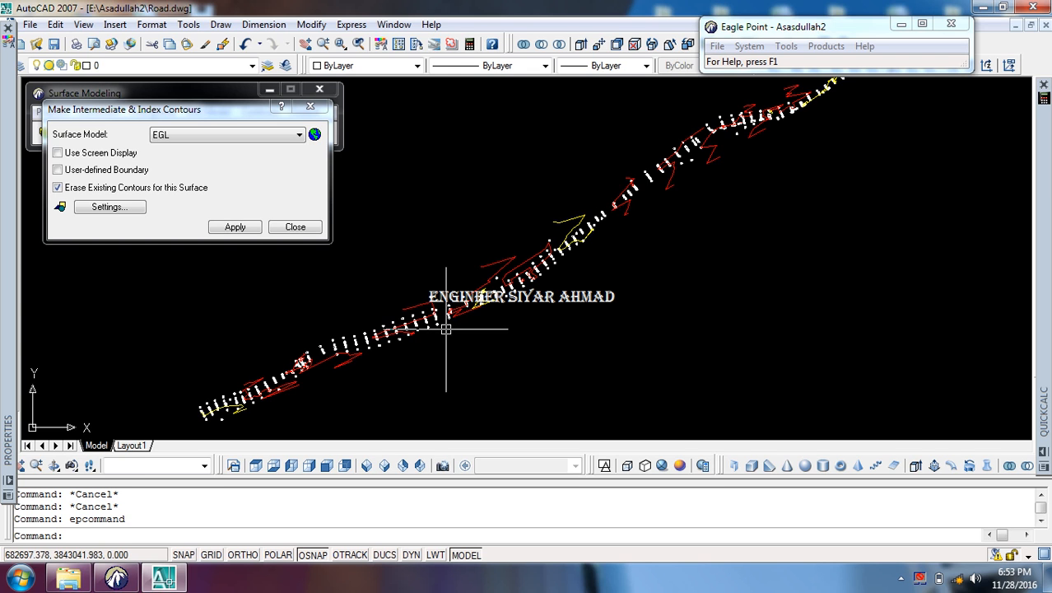
Step: Pick out the red intermediate contours along the southwest stretch of the road to examine them, clearing the selection at the end
{"action": "middle_click_drag", "start_coordinate": [484, 308], "coordinate": [506, 286]}
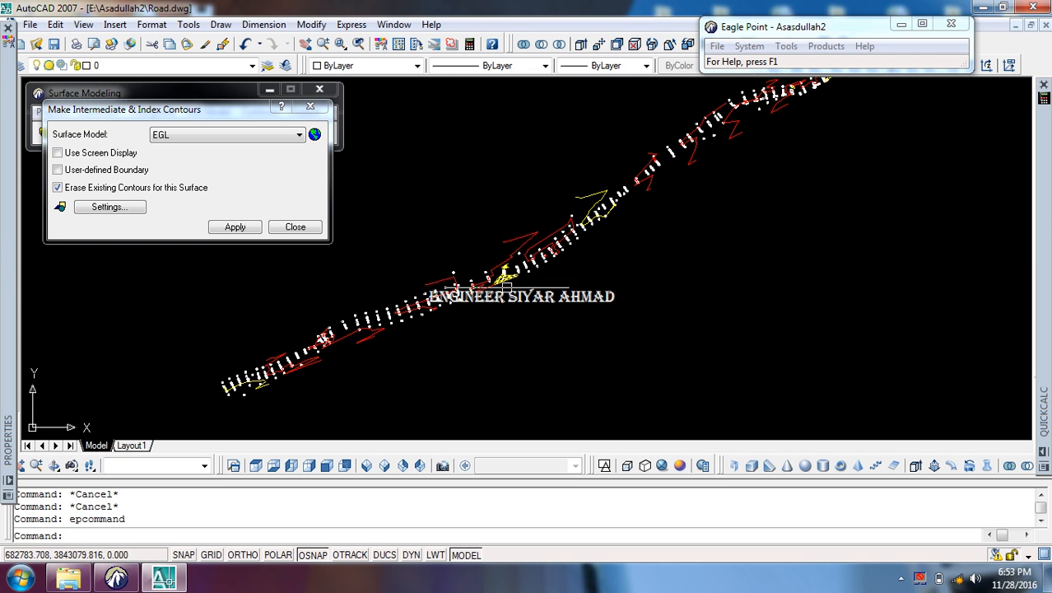
{"action": "left_click", "coordinate": [371, 331]}
{"action": "left_click", "coordinate": [317, 347]}
{"action": "left_click", "coordinate": [280, 364]}
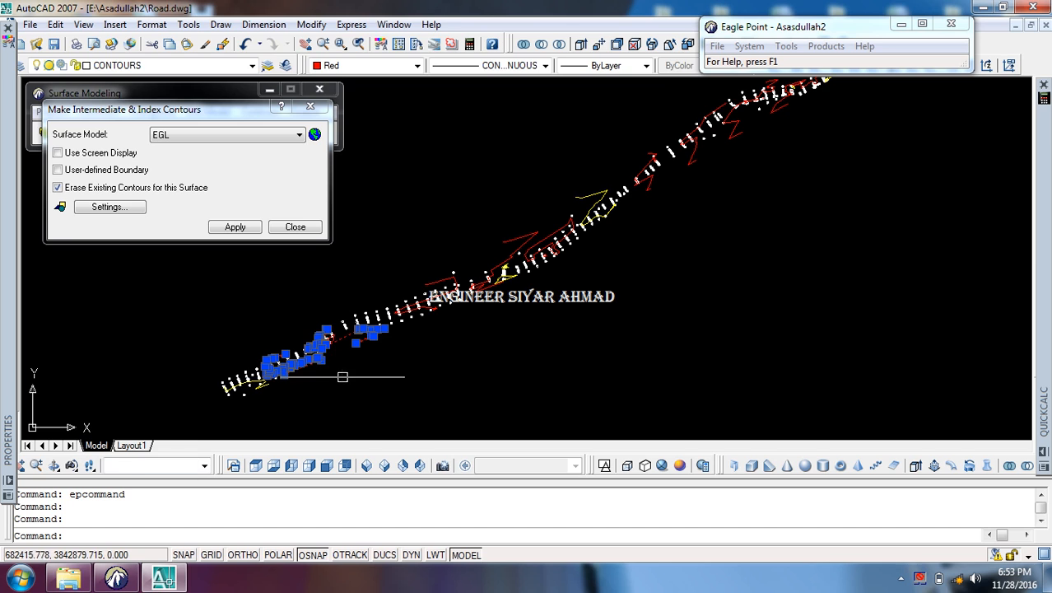
{"action": "key", "text": "Escape"}
{"action": "key", "text": "Escape"}
{"action": "left_click", "coordinate": [353, 358]}
{"action": "left_click", "coordinate": [357, 338]}
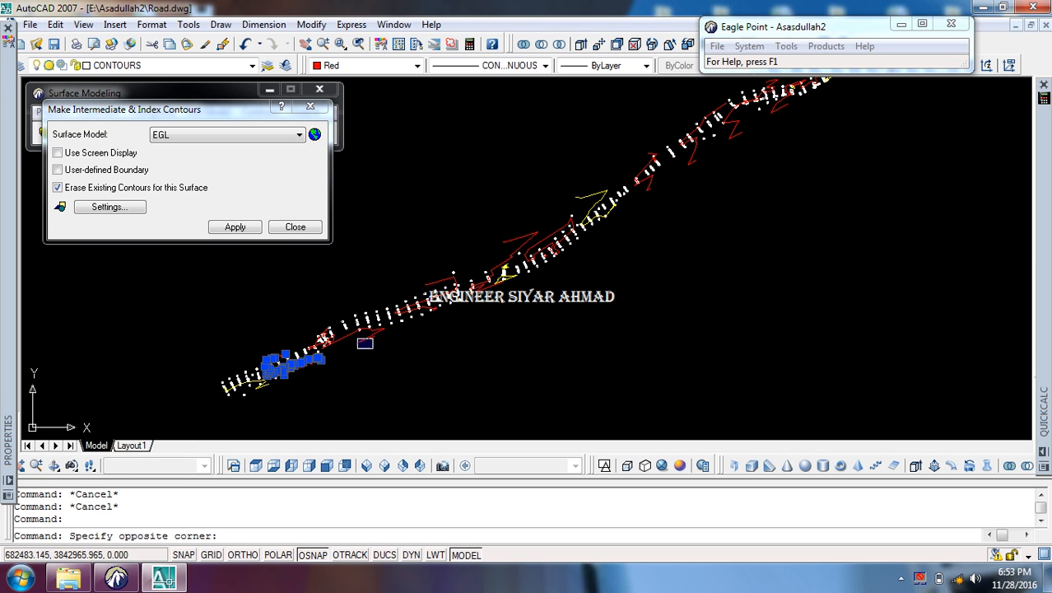
{"action": "left_click", "coordinate": [370, 345]}
{"action": "left_click", "coordinate": [373, 334]}
{"action": "left_click", "coordinate": [430, 277]}
{"action": "left_click", "coordinate": [426, 281]}
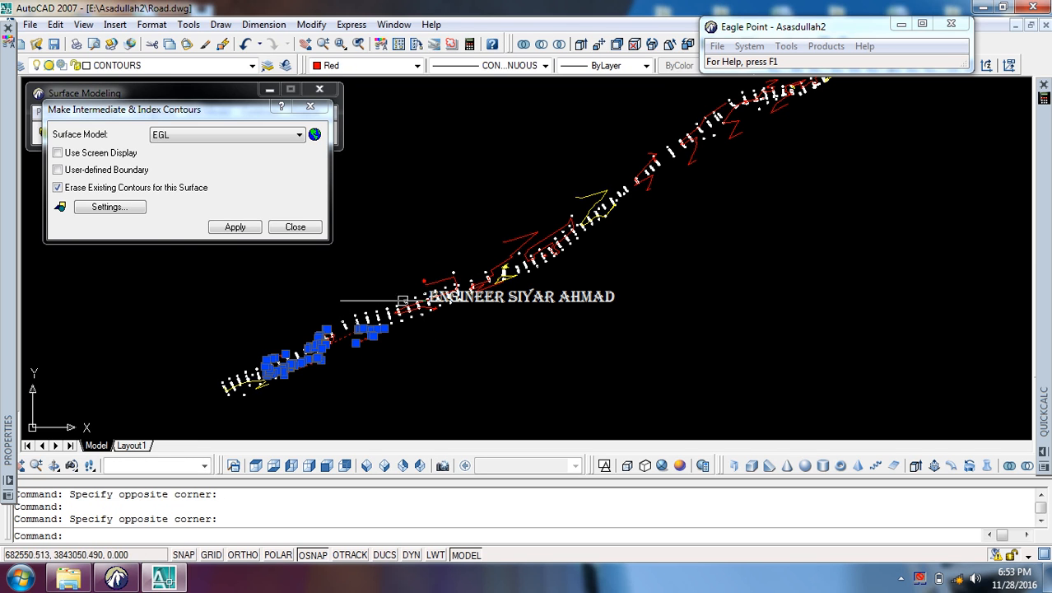
{"action": "key", "text": "Escape"}
{"action": "key", "text": "Escape"}
{"action": "left_click", "coordinate": [359, 341]}
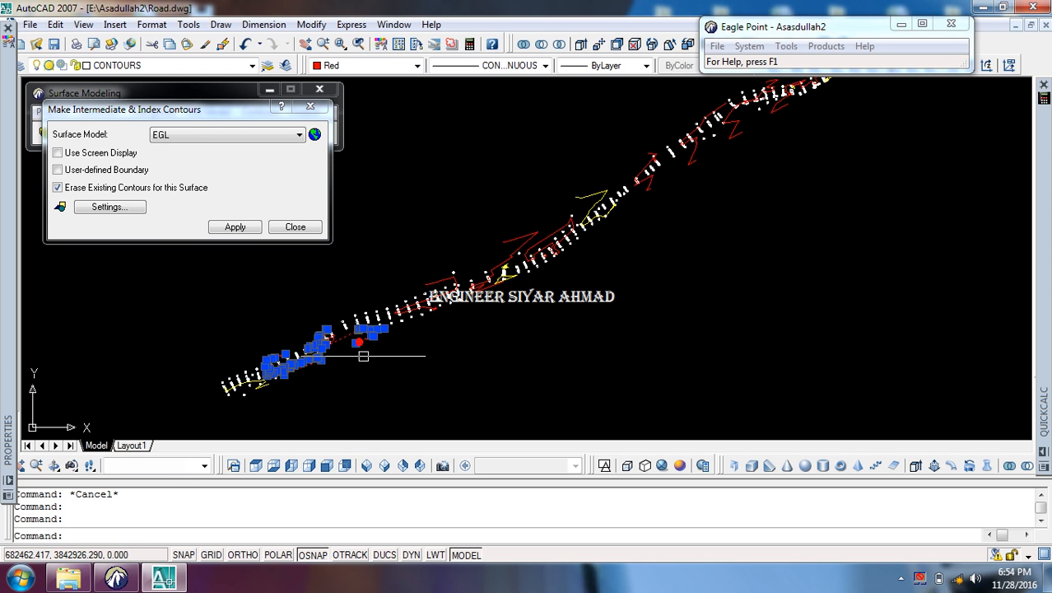
{"action": "key", "text": "Escape"}
Step: Examine the red intermediate contour around the middle of the road up close
{"action": "left_click", "coordinate": [364, 341]}
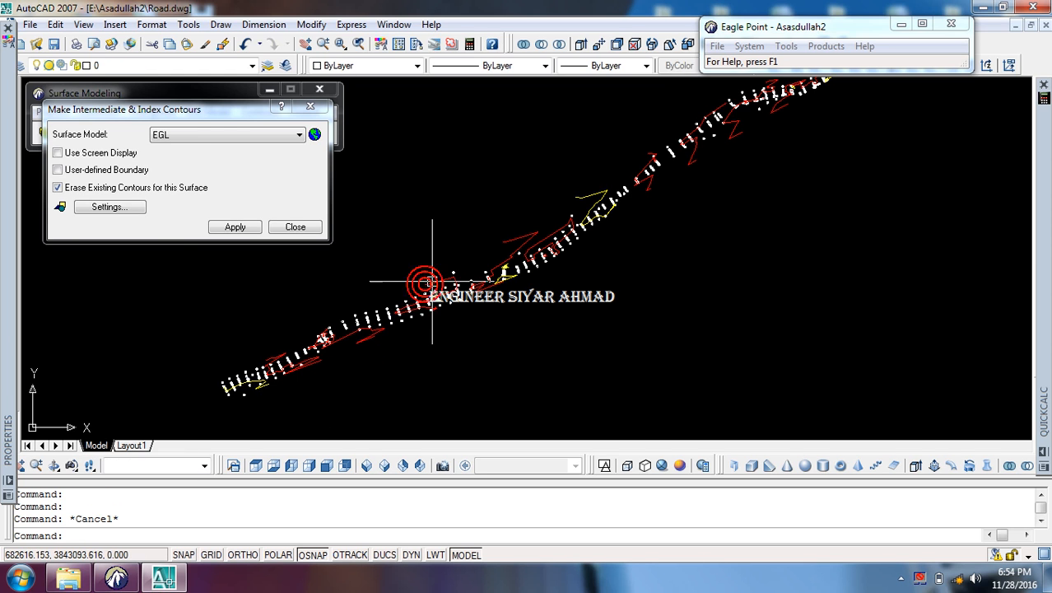
{"action": "scroll", "coordinate": [491, 301], "scroll_direction": "up", "scroll_amount": 5}
{"action": "scroll", "coordinate": [492, 301], "scroll_direction": "down", "scroll_amount": 5}
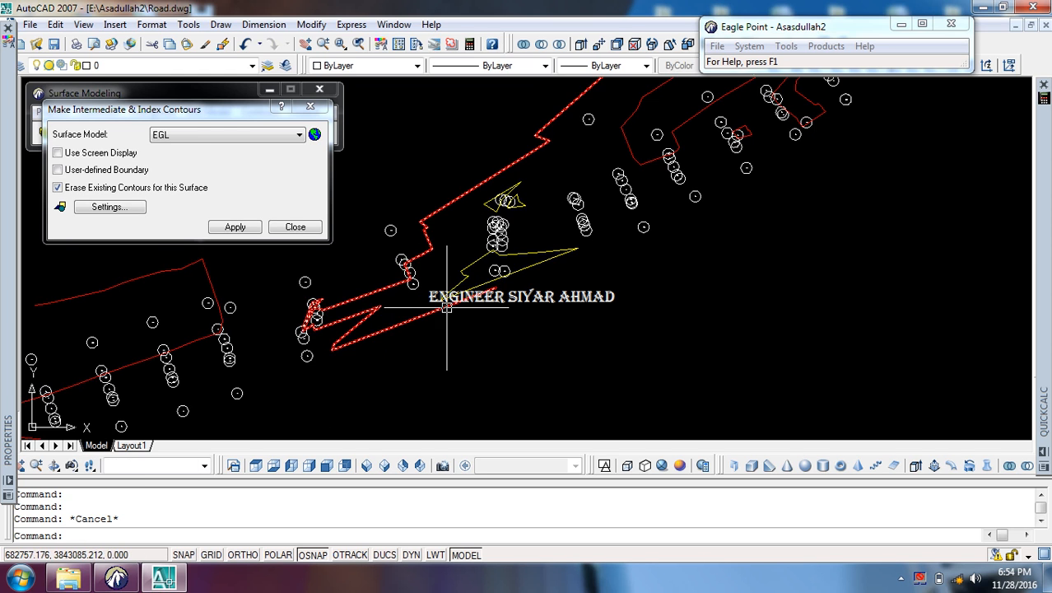
{"action": "scroll", "coordinate": [429, 311], "scroll_direction": "down", "scroll_amount": 2}
{"action": "key", "text": "Escape"}
{"action": "key", "text": "Escape"}
{"action": "scroll", "coordinate": [308, 367], "scroll_direction": "up", "scroll_amount": 6}
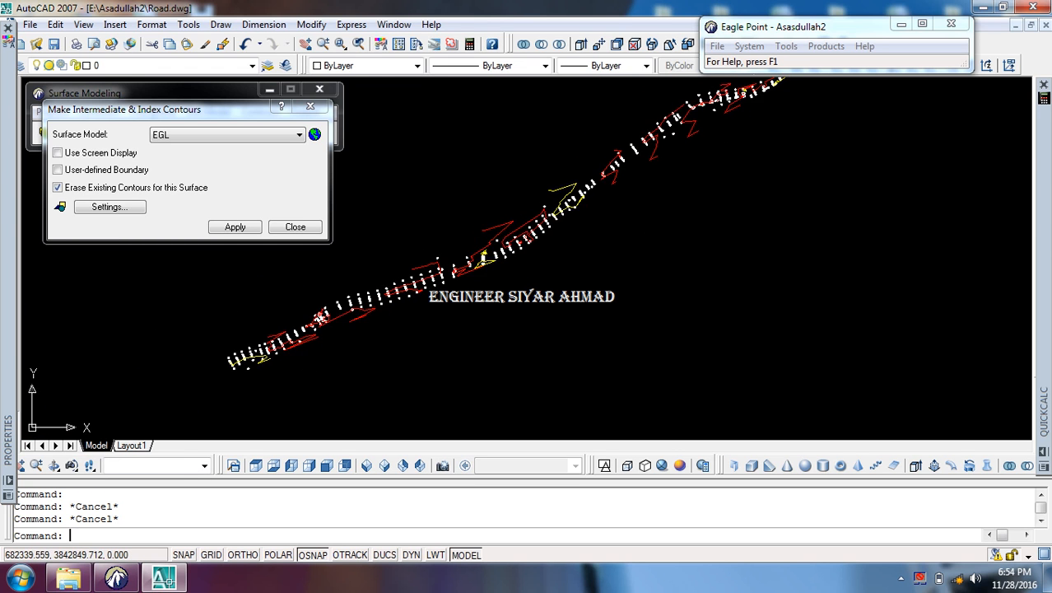
Step: Pick out the yellow index contours at the road's southwest end and near its middle, and clear the selection after examining them
{"action": "left_click", "coordinate": [204, 357]}
{"action": "left_click", "coordinate": [193, 350]}
{"action": "middle_click_drag", "start_coordinate": [712, 105], "coordinate": [527, 256]}
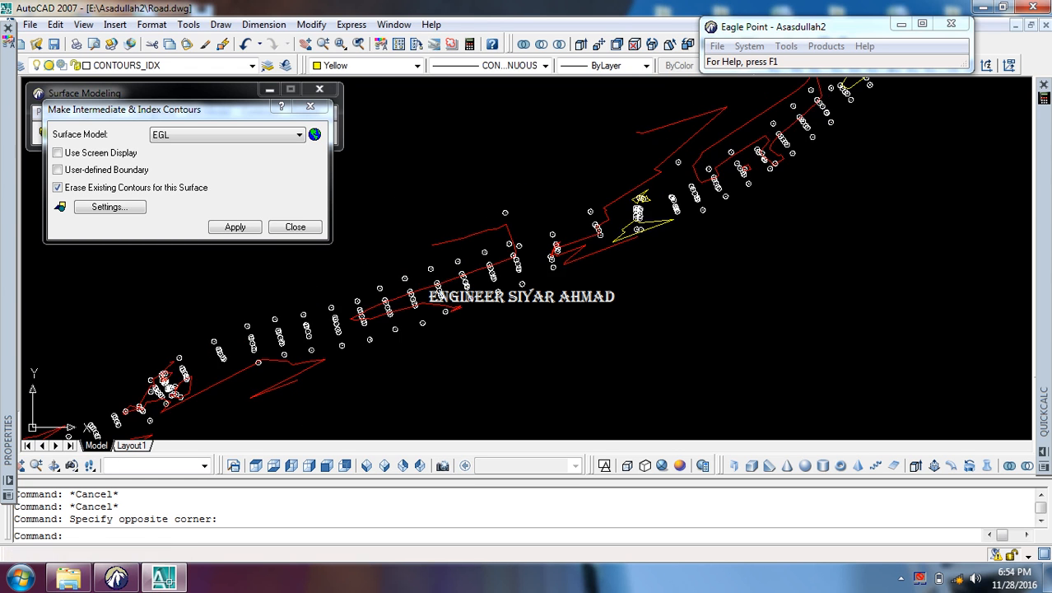
{"action": "scroll", "coordinate": [639, 234], "scroll_direction": "up", "scroll_amount": 3}
{"action": "left_click", "coordinate": [609, 235]}
{"action": "scroll", "coordinate": [608, 234], "scroll_direction": "down", "scroll_amount": 4}
{"action": "middle_click_drag", "start_coordinate": [603, 232], "coordinate": [562, 250]}
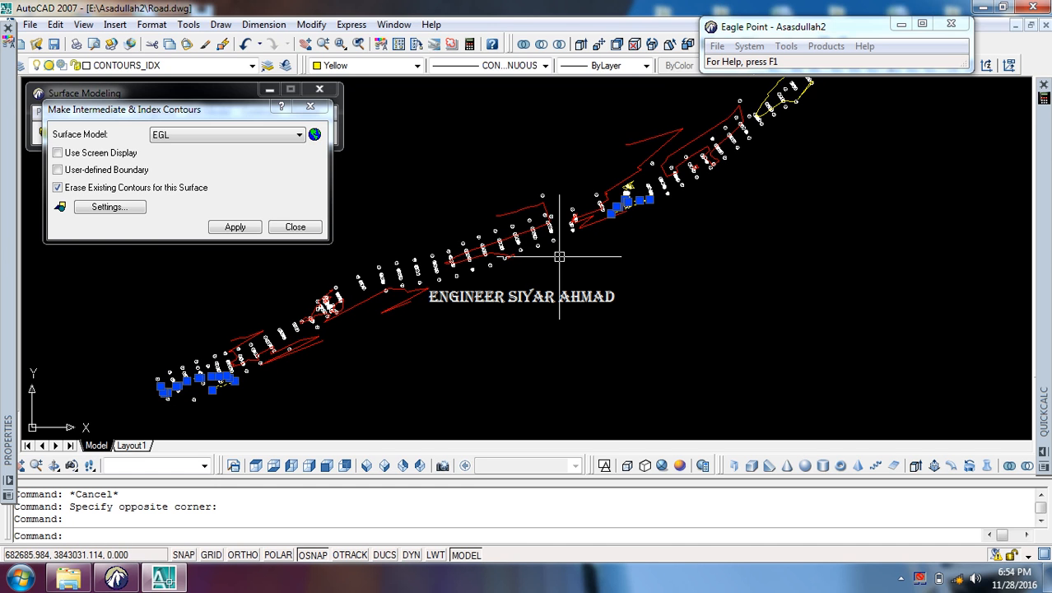
{"action": "key", "text": "Escape"}
Step: Save the drawing
{"action": "key", "text": "ctrl+s"}
Step: Check the elevation at the loose end of the red intermediate contour near the road's middle with the ID command
{"action": "scroll", "coordinate": [565, 256], "scroll_direction": "up", "scroll_amount": 2}
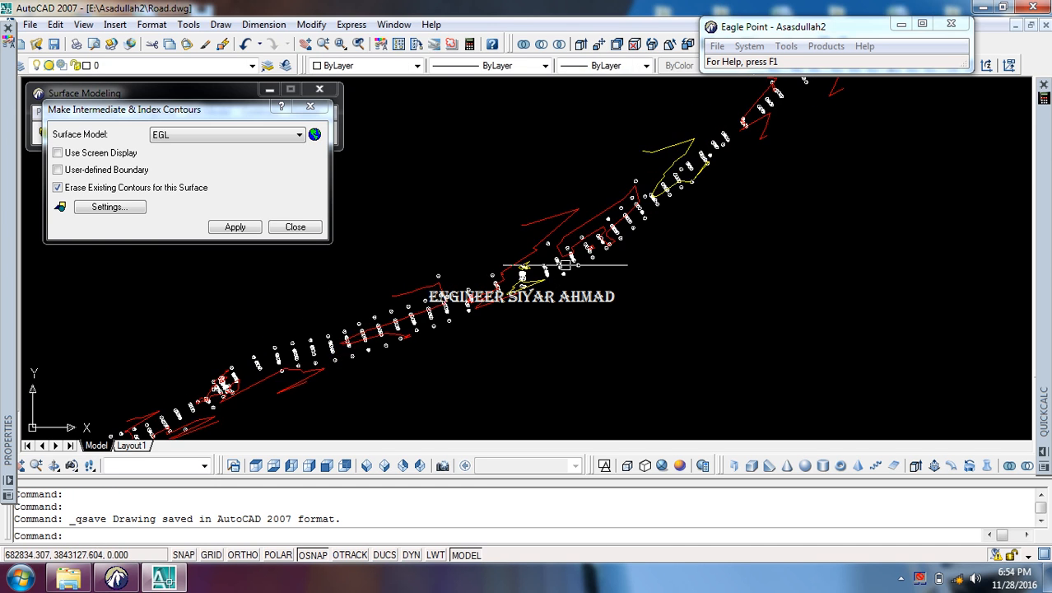
{"action": "scroll", "coordinate": [565, 256], "scroll_direction": "down", "scroll_amount": 3}
{"action": "scroll", "coordinate": [564, 256], "scroll_direction": "up", "scroll_amount": 3}
{"action": "scroll", "coordinate": [565, 256], "scroll_direction": "down", "scroll_amount": 2}
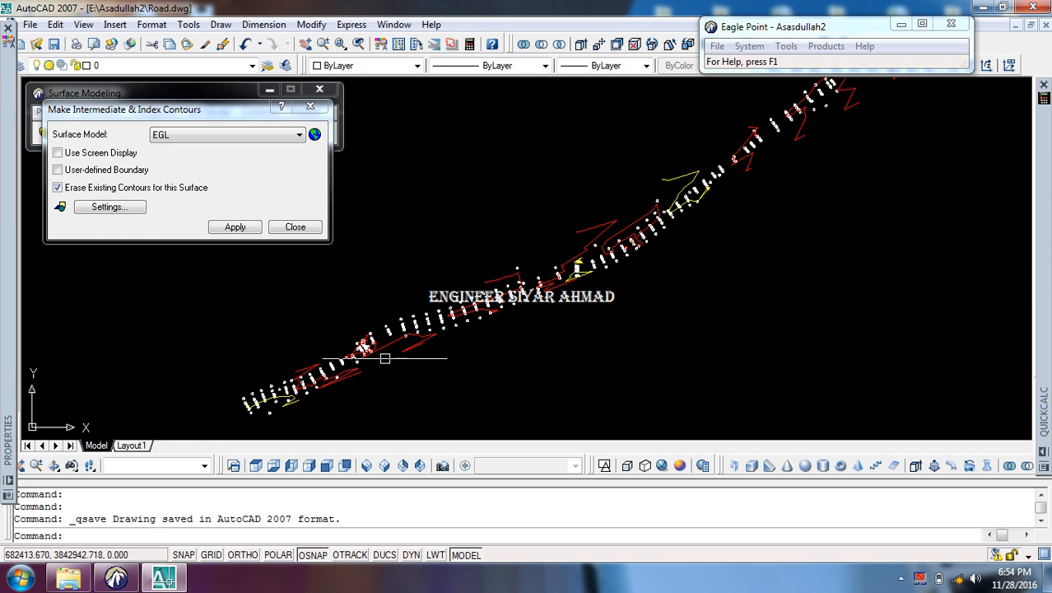
{"action": "scroll", "coordinate": [510, 283], "scroll_direction": "up", "scroll_amount": 4}
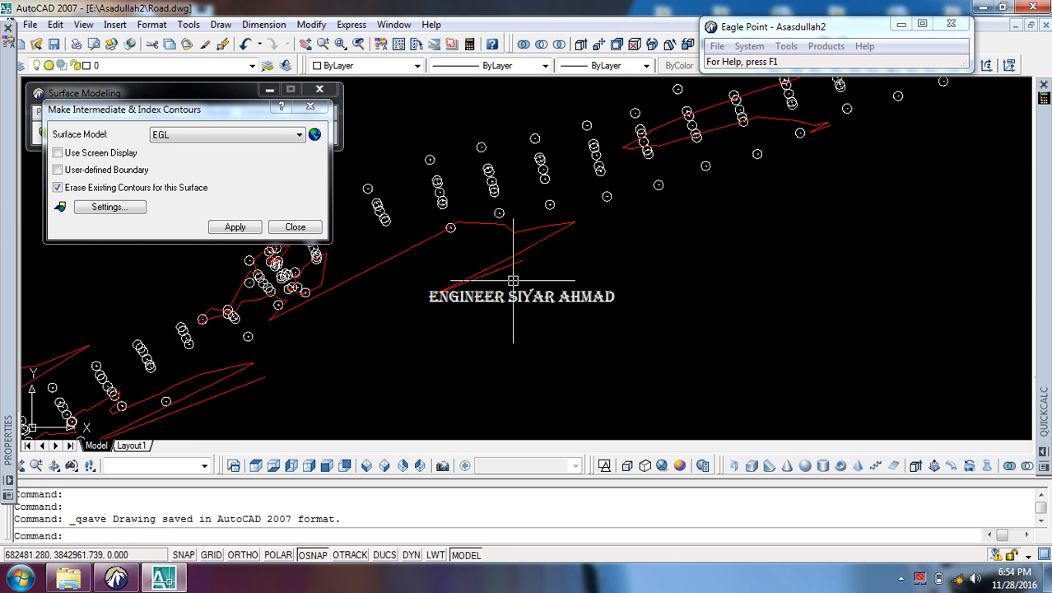
{"action": "scroll", "coordinate": [513, 280], "scroll_direction": "down", "scroll_amount": 4}
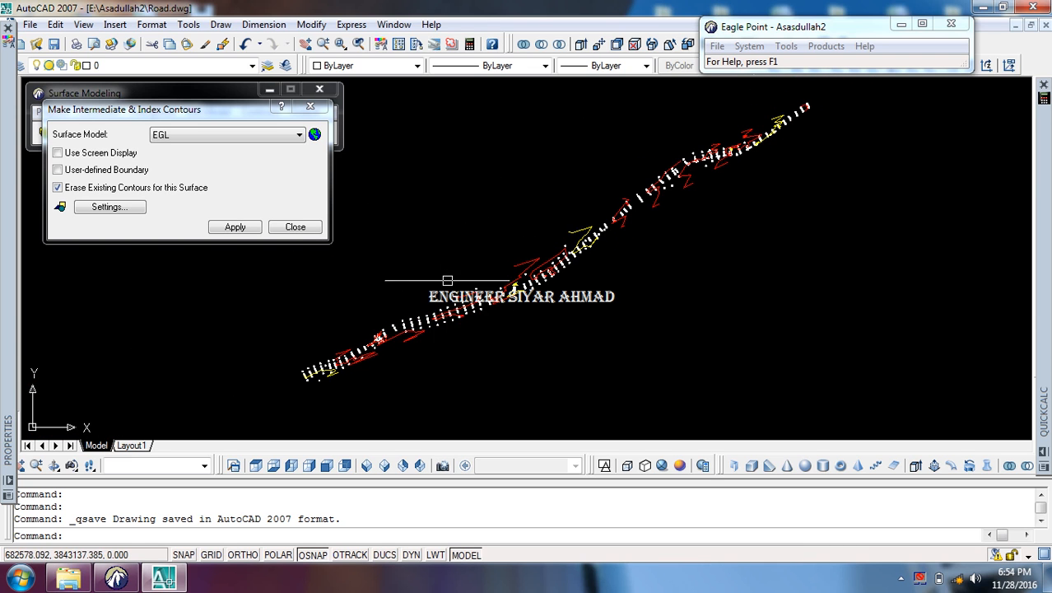
{"action": "scroll", "coordinate": [421, 290], "scroll_direction": "up", "scroll_amount": 4}
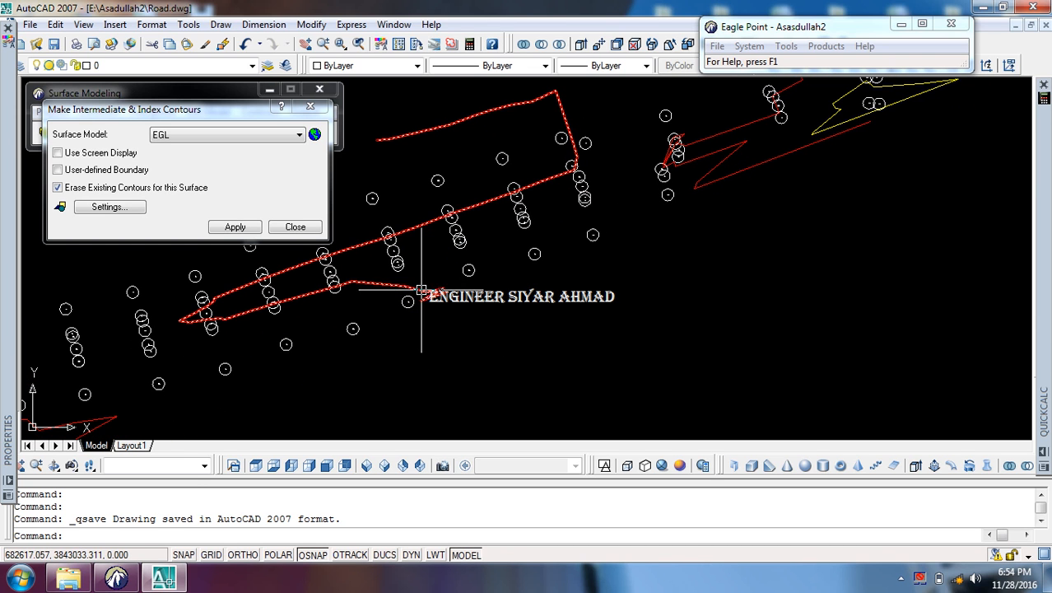
{"action": "key", "text": "Return"}
{"action": "left_click", "coordinate": [432, 291]}
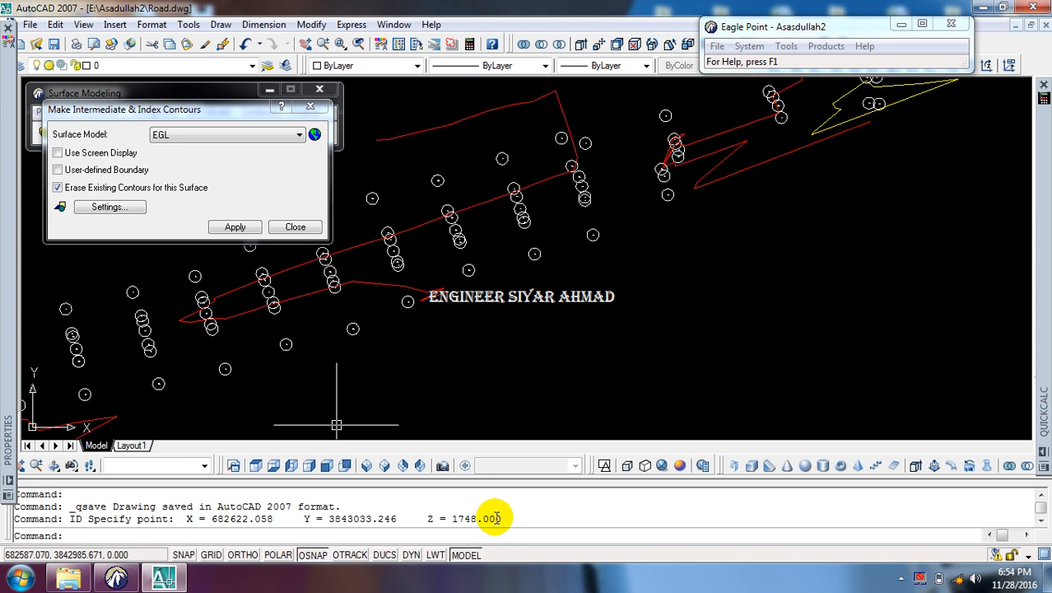
Step: Lower the EGL surface model by a negative displacement elevation and confirm the move
{"action": "left_click", "coordinate": [295, 227]}
{"action": "left_click", "coordinate": [208, 111]}
{"action": "left_click", "coordinate": [247, 232]}
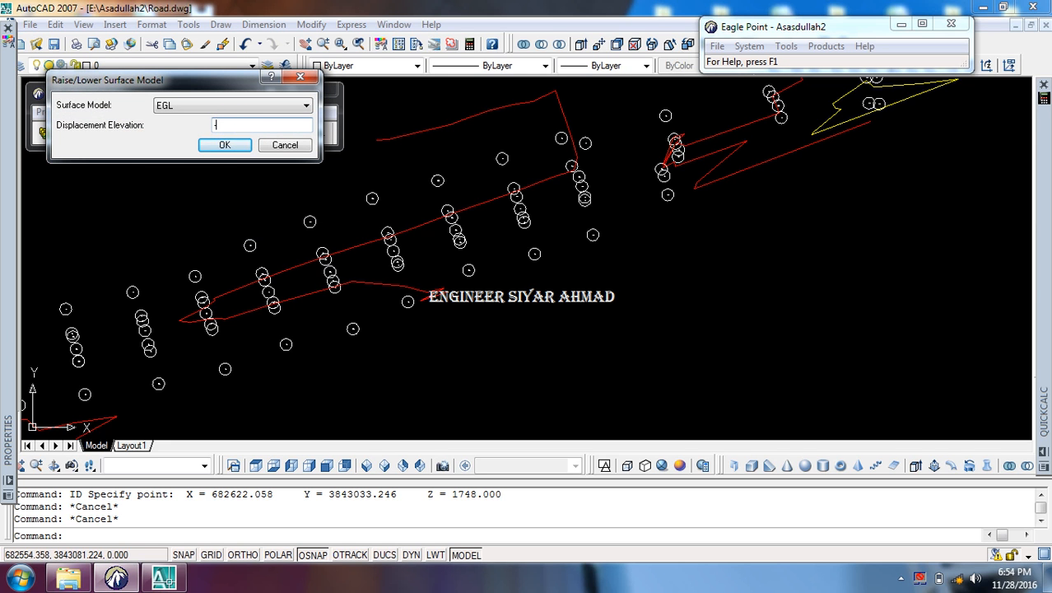
{"action": "left_click", "coordinate": [225, 146]}
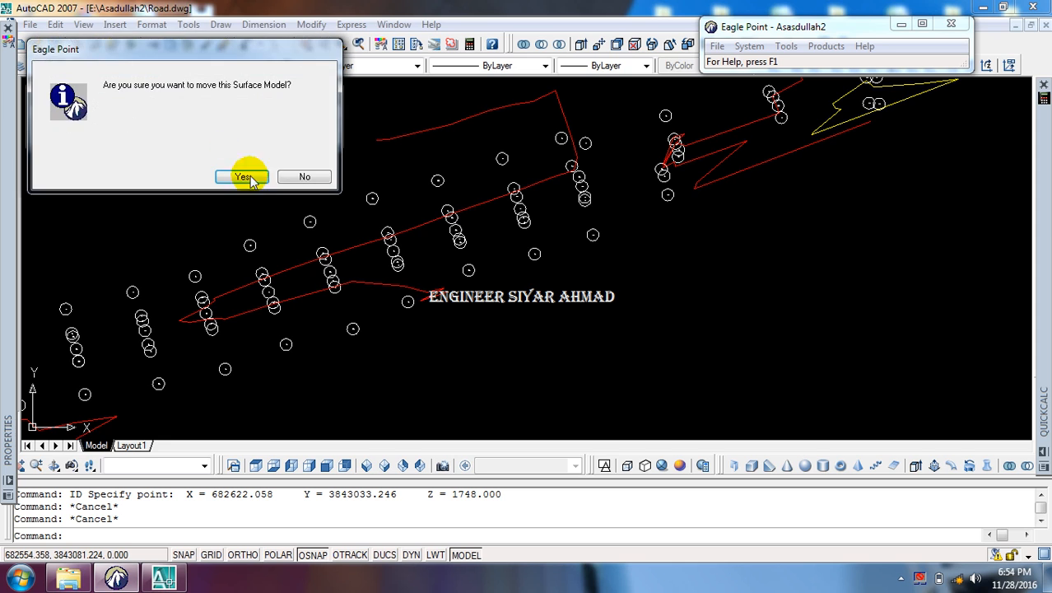
{"action": "left_click", "coordinate": [245, 176]}
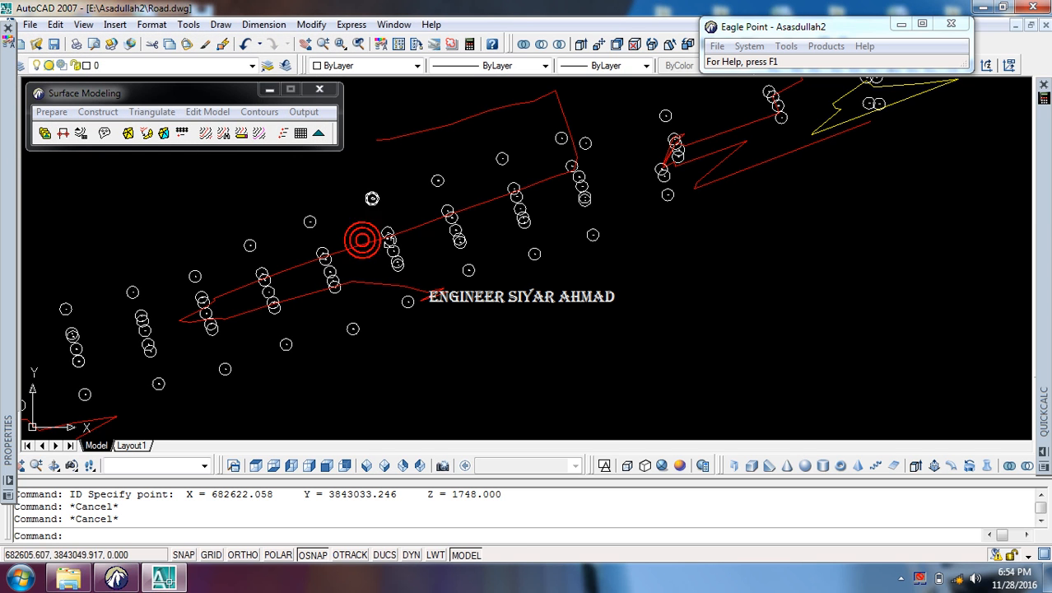
Step: Recheck the elevation at the same red contour's loose end with the ID command before regenerating the contours
{"action": "type", "text": "ID"}
{"action": "key", "text": "Return"}
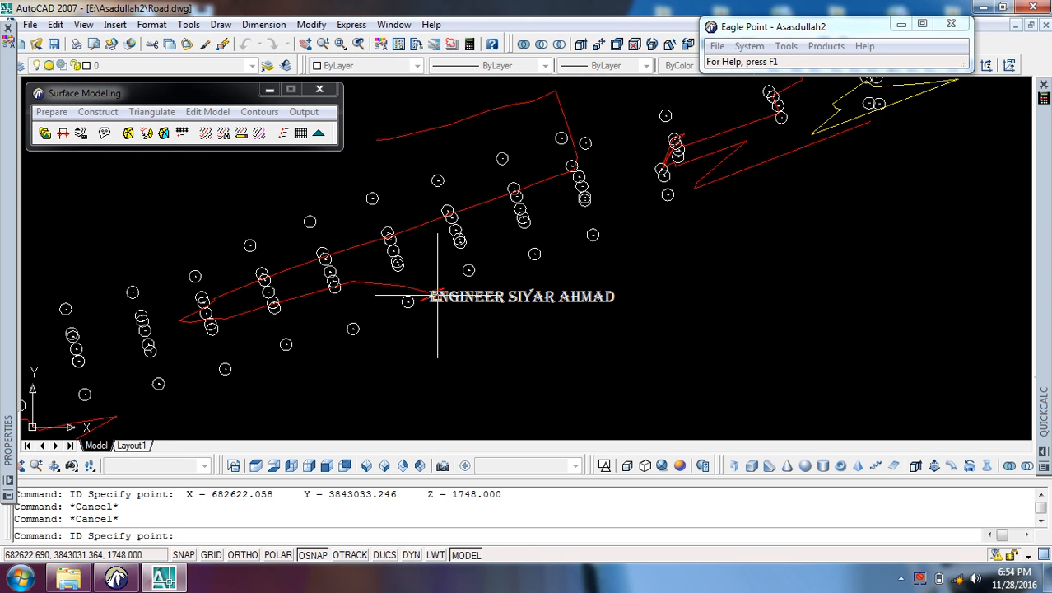
{"action": "left_click", "coordinate": [437, 294]}
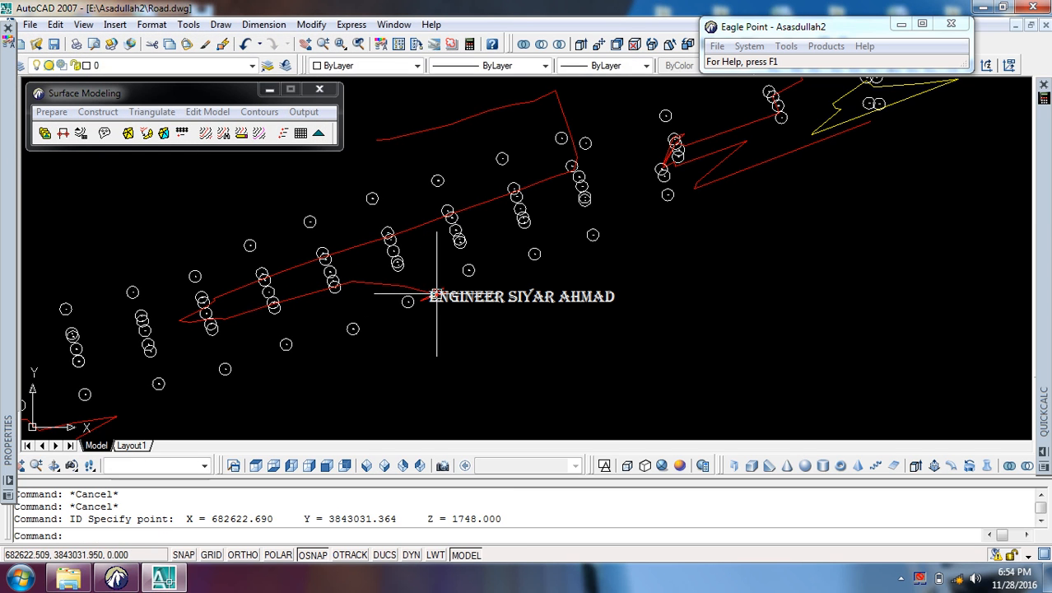
Step: Regenerate the intermediate and index contours for the EGL surface, erasing its existing contours
{"action": "left_click", "coordinate": [270, 112]}
{"action": "left_click", "coordinate": [279, 170]}
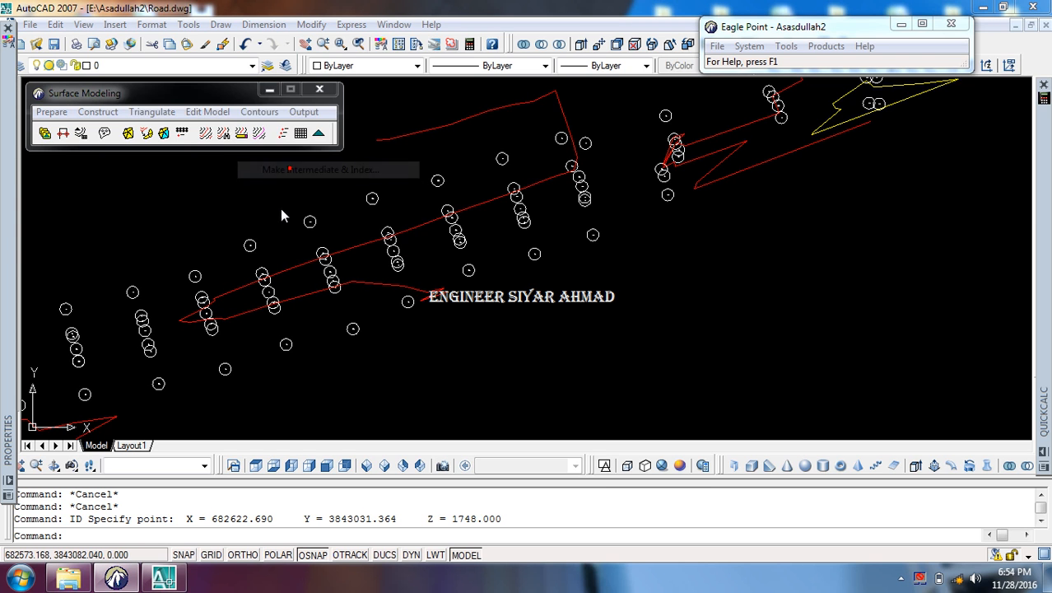
{"action": "left_click", "coordinate": [231, 228]}
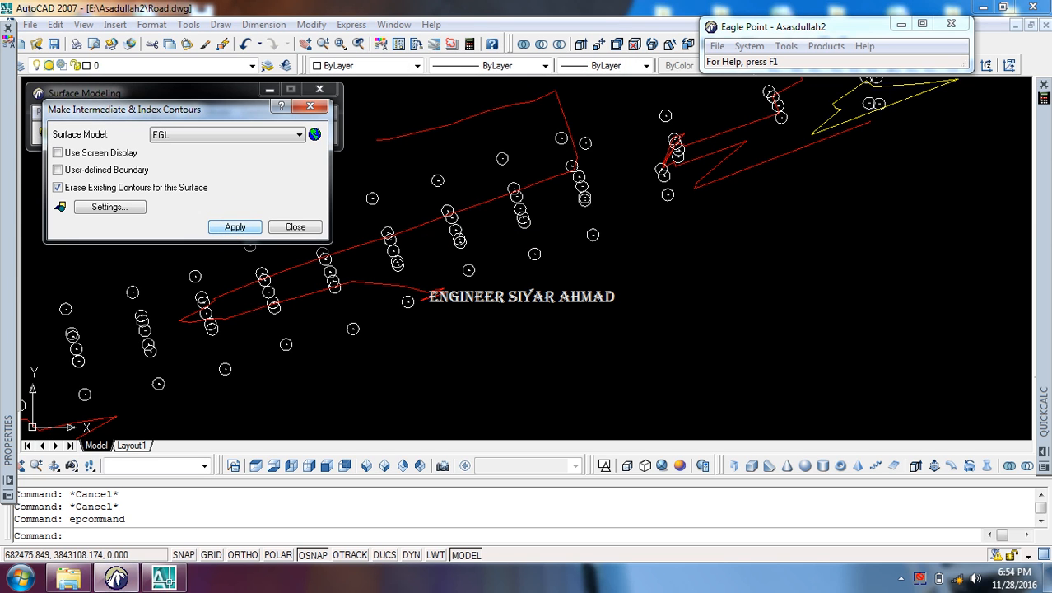
Step: Check the regenerated red contour's elevation at its loose end with the ID command, and close the contour settings dialog
{"action": "type", "text": "ID"}
{"action": "key", "text": "Return"}
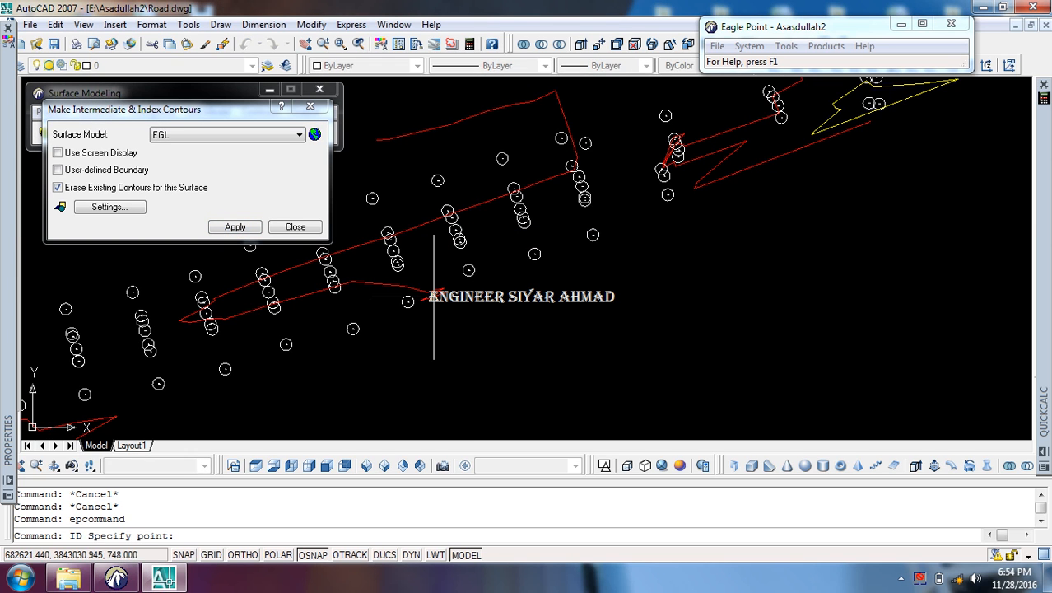
{"action": "left_click", "coordinate": [434, 296]}
{"action": "left_click_drag", "start_coordinate": [450, 511], "coordinate": [508, 517]}
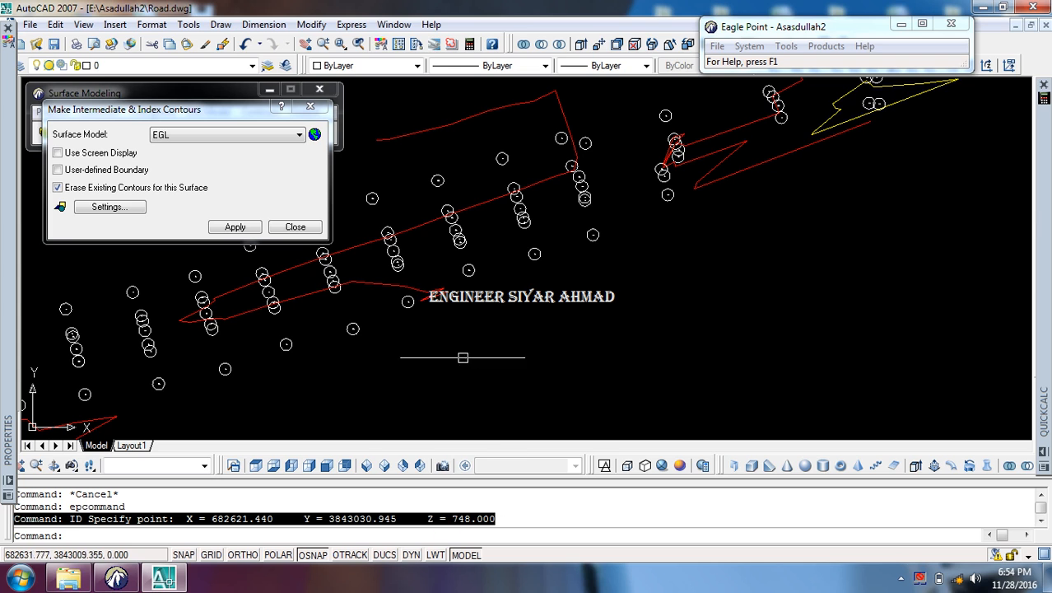
{"action": "left_click", "coordinate": [449, 489]}
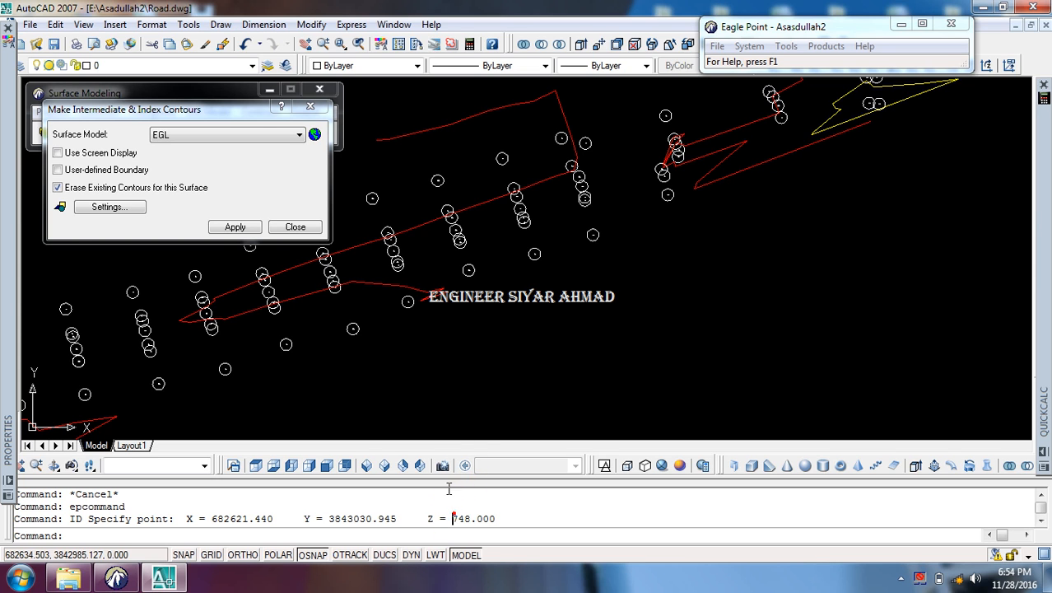
{"action": "left_click", "coordinate": [300, 230]}
Step: Check the elevations of that red contour and the neighbouring red contour to its northeast with the ID command
{"action": "left_click", "coordinate": [564, 370]}
{"action": "left_click", "coordinate": [518, 356]}
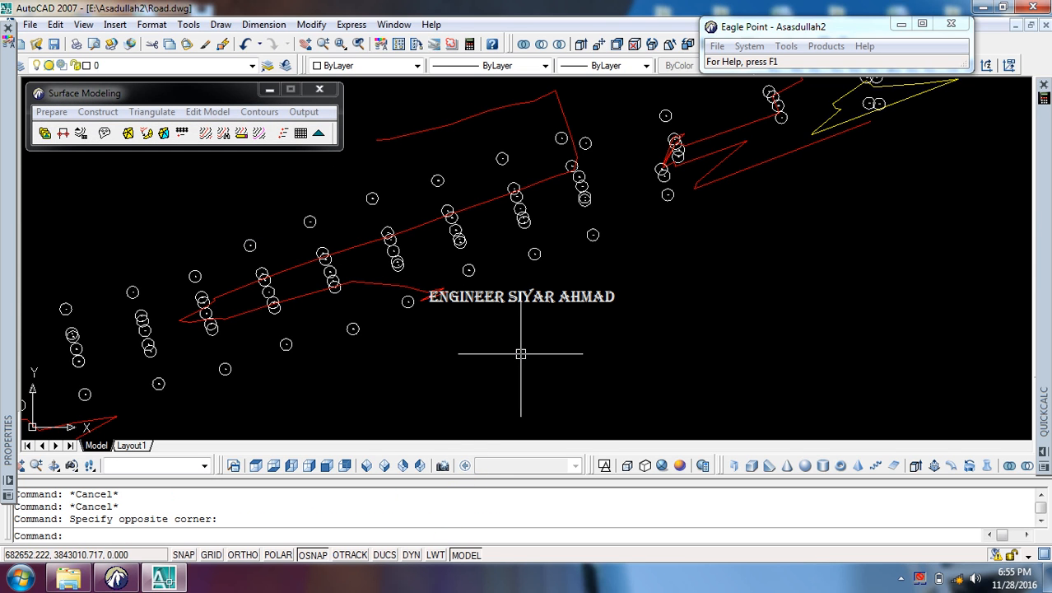
{"action": "key", "text": "Return"}
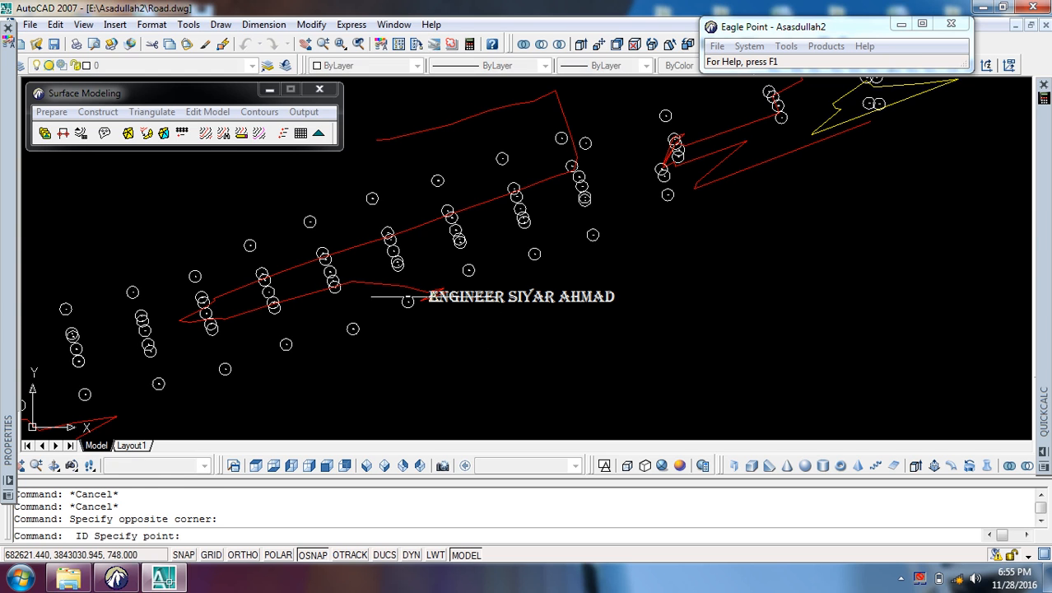
{"action": "left_click", "coordinate": [433, 296]}
{"action": "key", "text": "Return"}
{"action": "left_click", "coordinate": [723, 165]}
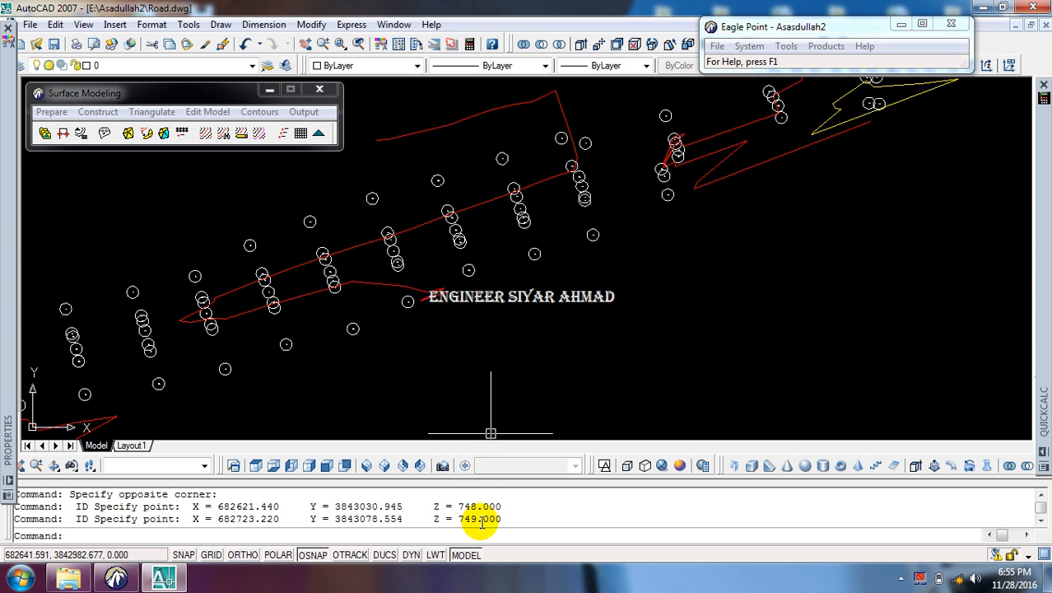
Step: Check the elevation of the yellow index contour at the road's southwest end with the ID command
{"action": "scroll", "coordinate": [578, 259], "scroll_direction": "down", "scroll_amount": 8}
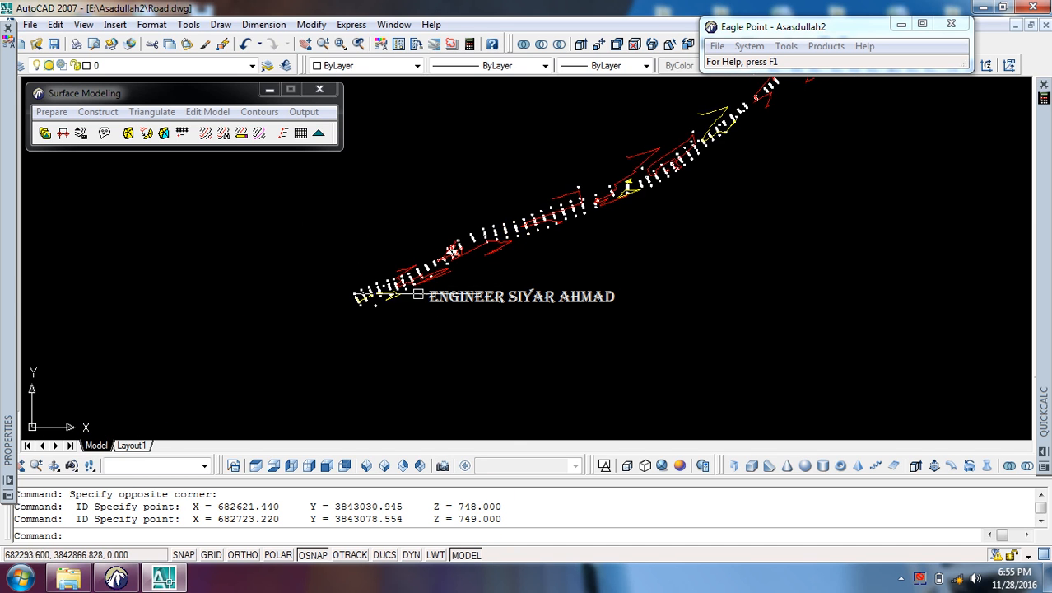
{"action": "scroll", "coordinate": [418, 293], "scroll_direction": "up", "scroll_amount": 9}
{"action": "key", "text": "Return"}
{"action": "left_click", "coordinate": [419, 282]}
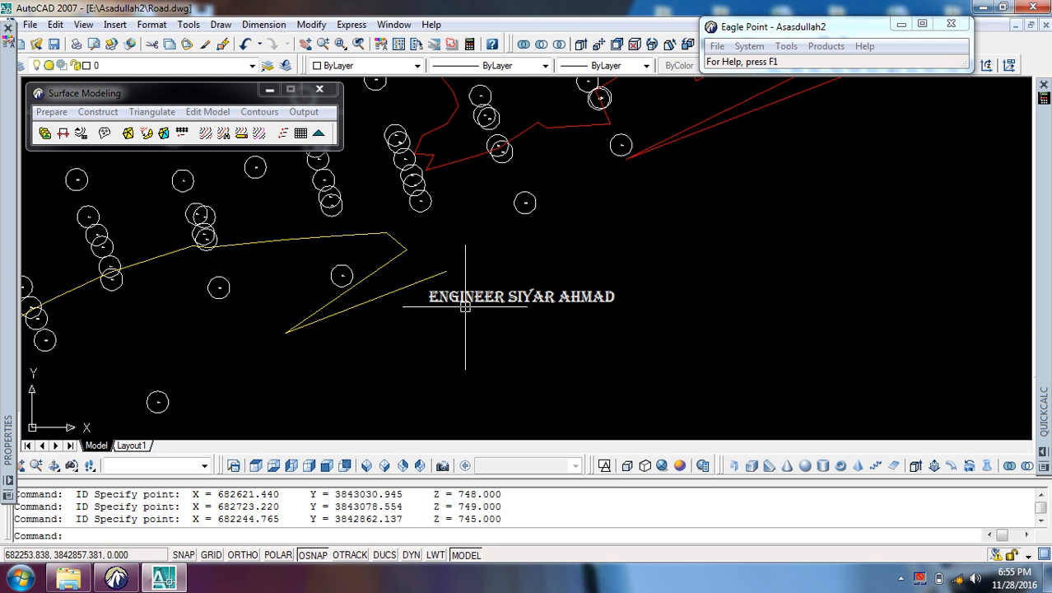
Step: Check the elevation of the yellow index contour near the road's middle with the ID command and highlight its Z value
{"action": "scroll", "coordinate": [465, 298], "scroll_direction": "down", "scroll_amount": 3}
{"action": "scroll", "coordinate": [453, 300], "scroll_direction": "up", "scroll_amount": 3}
{"action": "scroll", "coordinate": [425, 298], "scroll_direction": "down", "scroll_amount": 4}
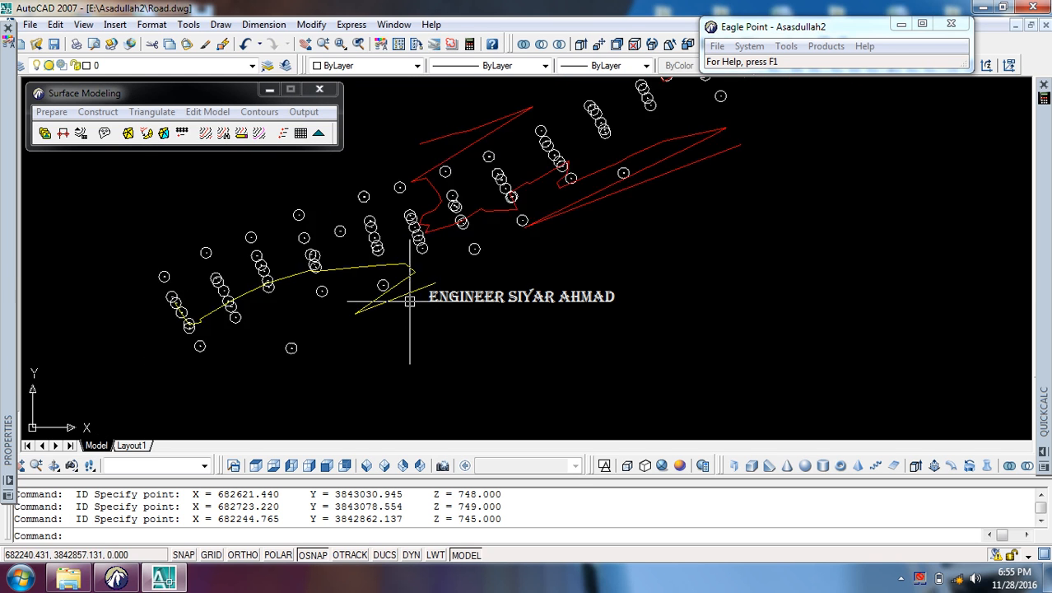
{"action": "scroll", "coordinate": [364, 312], "scroll_direction": "up", "scroll_amount": 4}
{"action": "scroll", "coordinate": [376, 312], "scroll_direction": "down", "scroll_amount": 5}
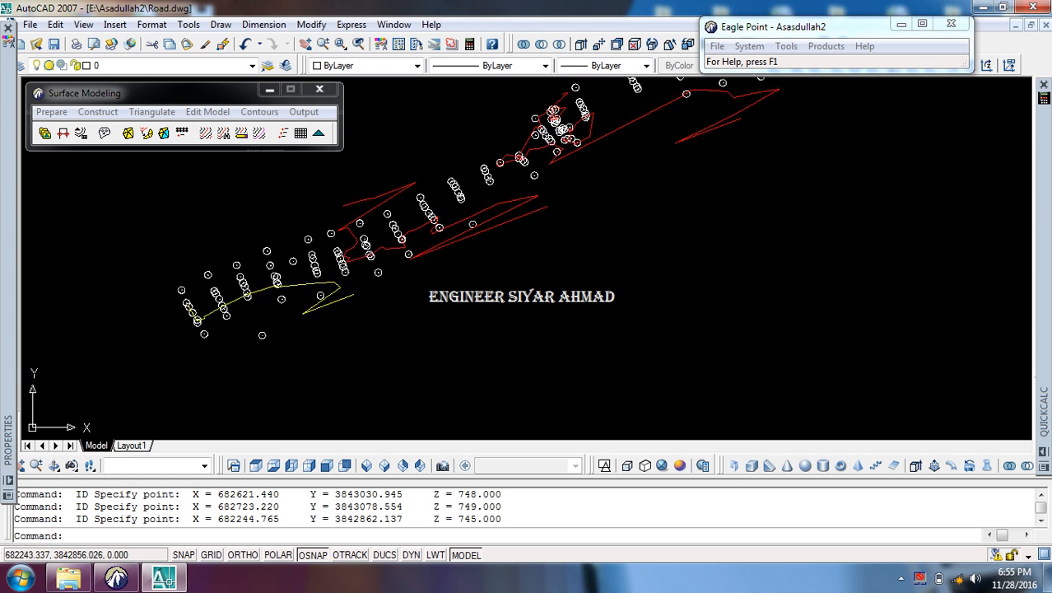
{"action": "scroll", "coordinate": [634, 206], "scroll_direction": "up", "scroll_amount": 3}
{"action": "key", "text": "Return"}
{"action": "left_click", "coordinate": [652, 242]}
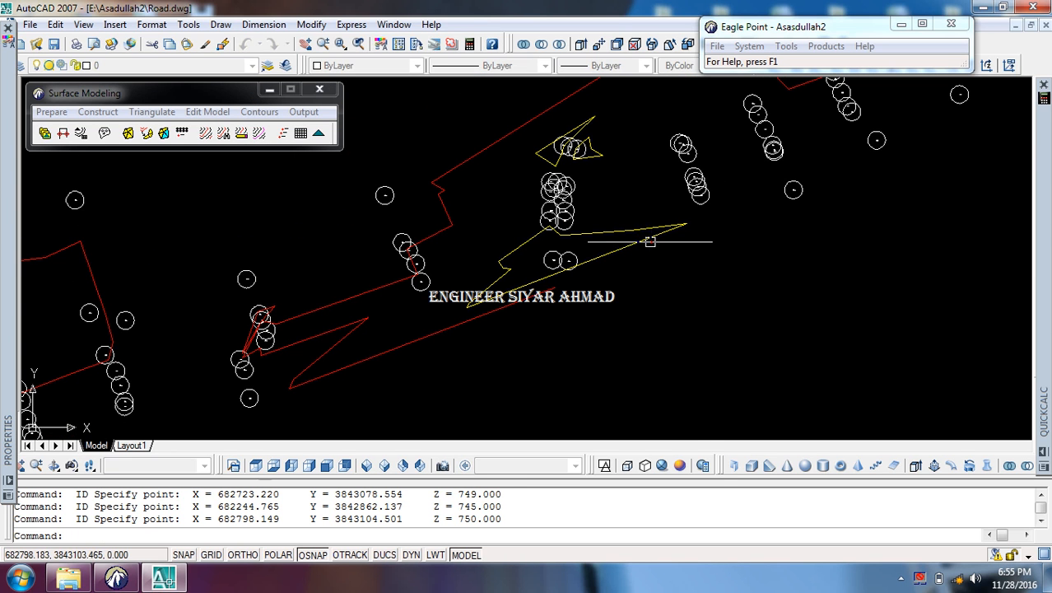
{"action": "left_click_drag", "start_coordinate": [453, 518], "coordinate": [485, 519]}
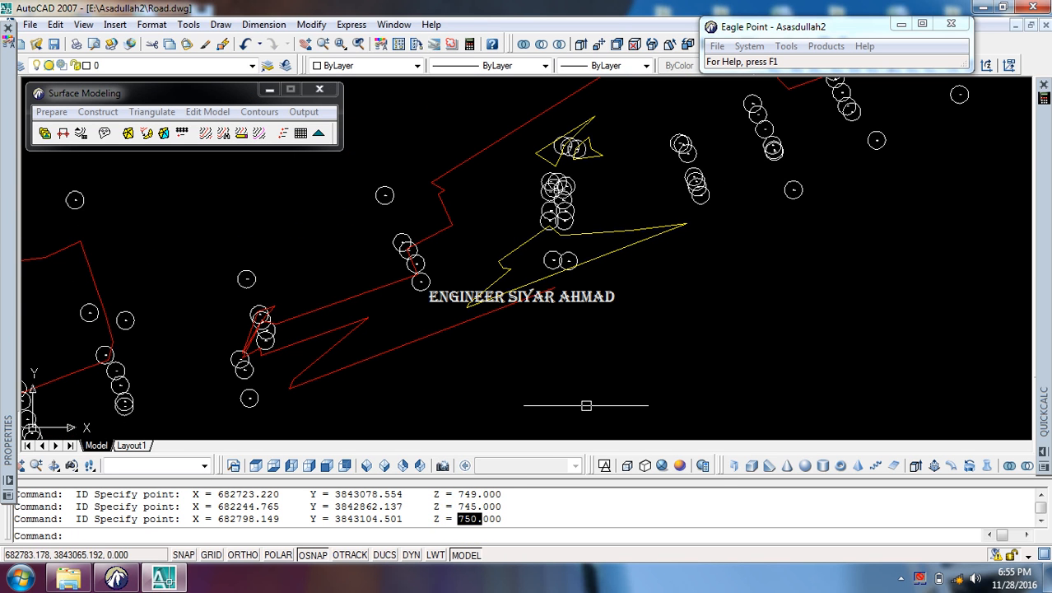
Step: Set the polynomial factor to 10 in the settings for the EGL intermediate and index contours
{"action": "left_click", "coordinate": [586, 405]}
{"action": "key", "text": "Escape"}
{"action": "scroll", "coordinate": [615, 202], "scroll_direction": "down", "scroll_amount": 4}
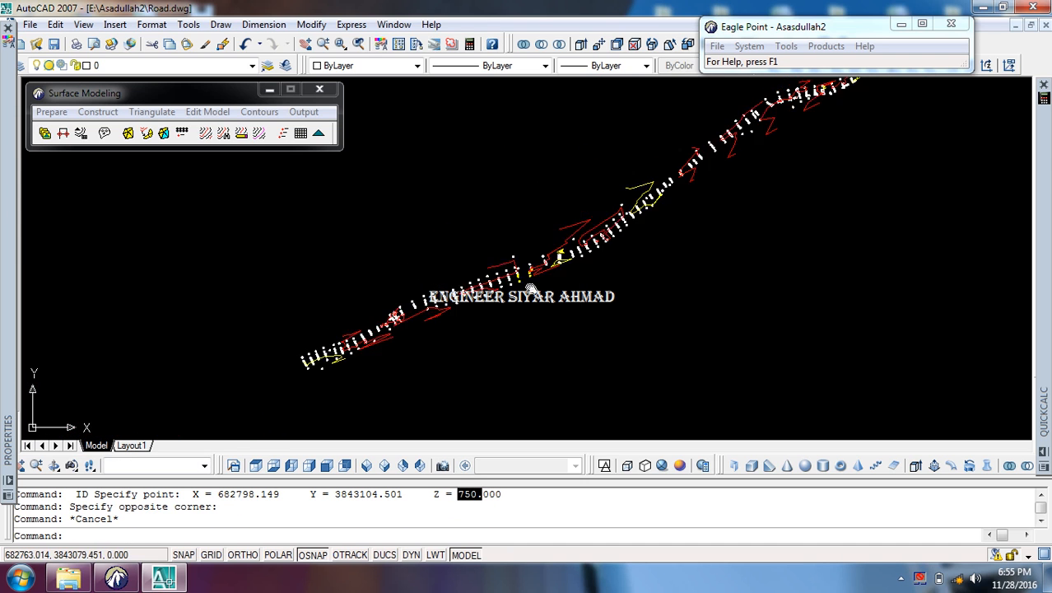
{"action": "middle_click_drag", "start_coordinate": [531, 289], "coordinate": [391, 382]}
{"action": "scroll", "coordinate": [568, 169], "scroll_direction": "down", "scroll_amount": 2}
{"action": "left_click", "coordinate": [264, 111]}
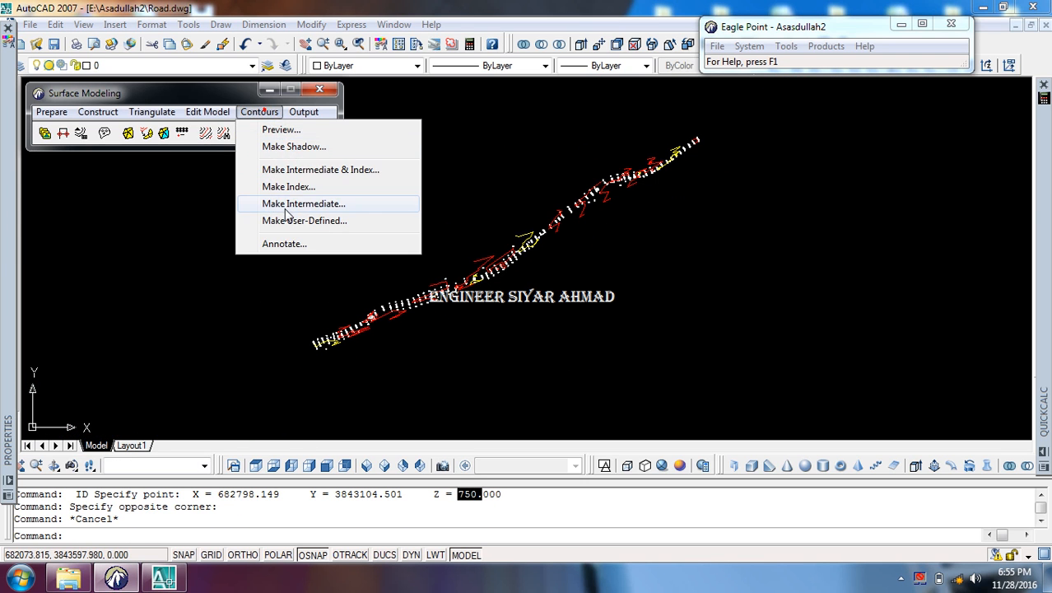
{"action": "left_click", "coordinate": [298, 169]}
{"action": "left_click", "coordinate": [111, 208]}
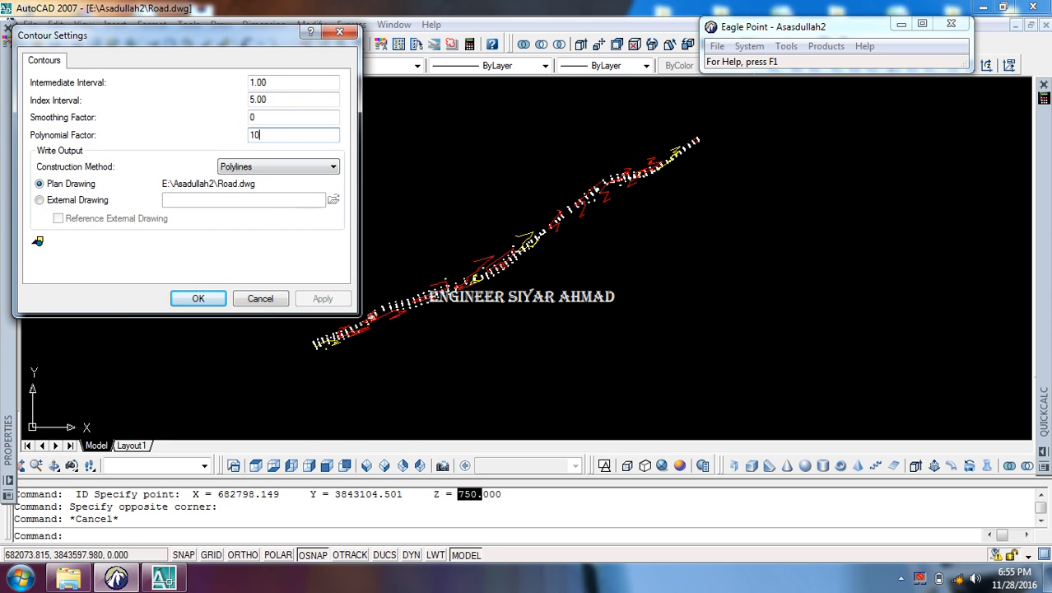
{"action": "scroll", "coordinate": [519, 296], "scroll_direction": "up", "scroll_amount": 6}
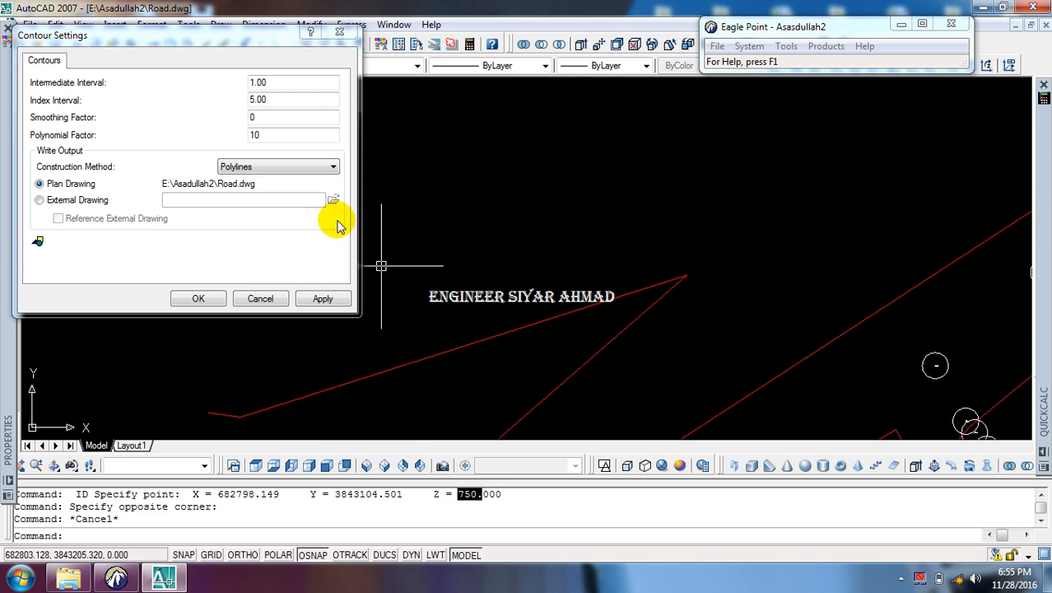
{"action": "left_click", "coordinate": [205, 297]}
Step: Remake the EGL intermediate and index contours with the existing ones erased, and regenerate the display
{"action": "left_click", "coordinate": [234, 226]}
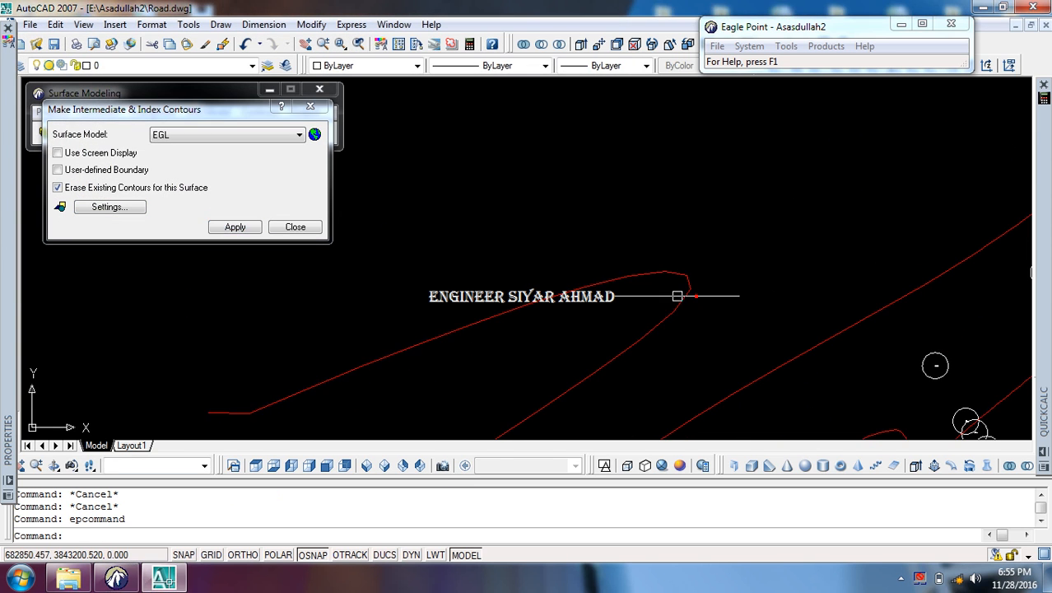
{"action": "type", "text": "re"}
{"action": "key", "text": "Return"}
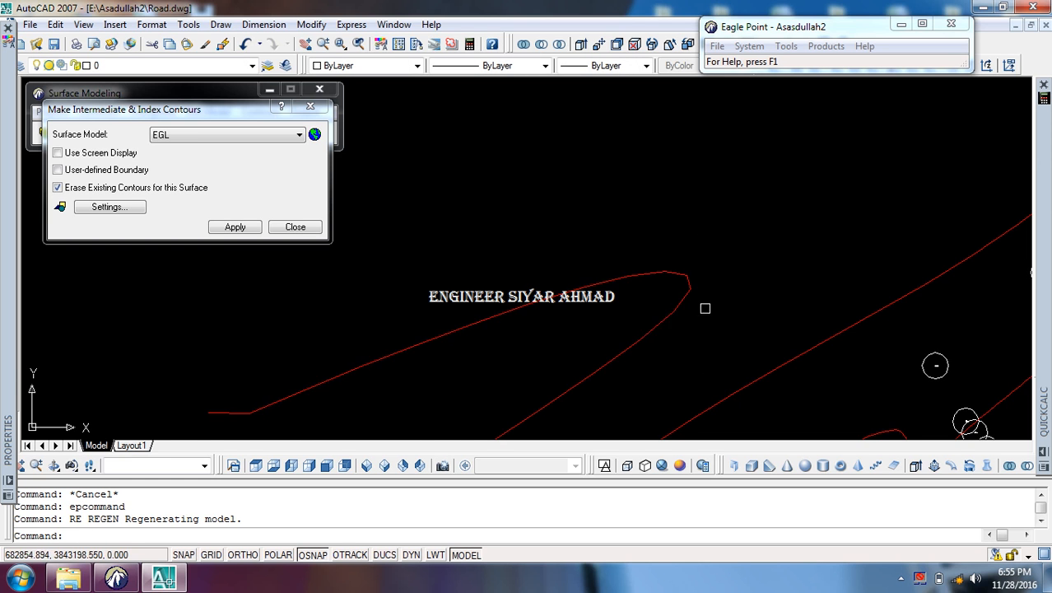
Step: Inspect the smoothed contours along the road, save the drawing and close the contour creation dialog
{"action": "scroll", "coordinate": [637, 254], "scroll_direction": "up", "scroll_amount": 5}
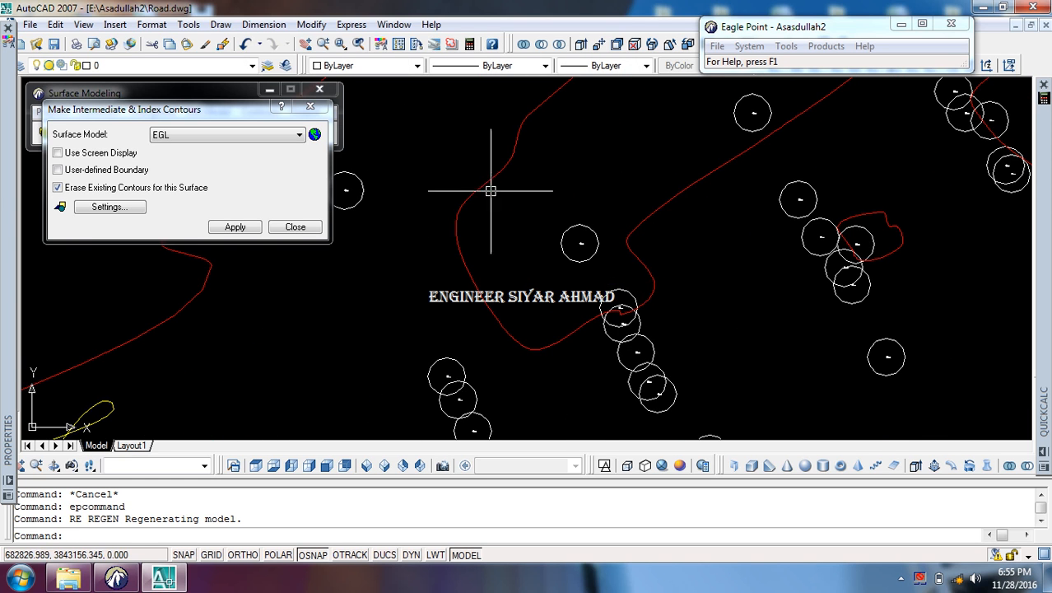
{"action": "scroll", "coordinate": [517, 273], "scroll_direction": "down", "scroll_amount": 4}
{"action": "key", "text": "ctrl+s"}
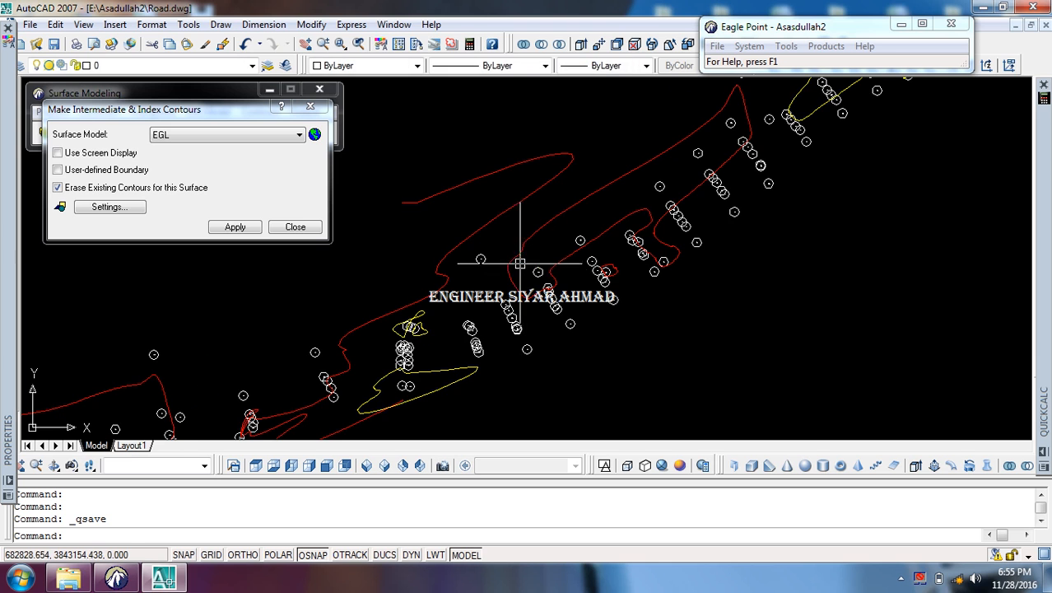
{"action": "scroll", "coordinate": [520, 264], "scroll_direction": "down", "scroll_amount": 3}
{"action": "scroll", "coordinate": [396, 308], "scroll_direction": "up", "scroll_amount": 6}
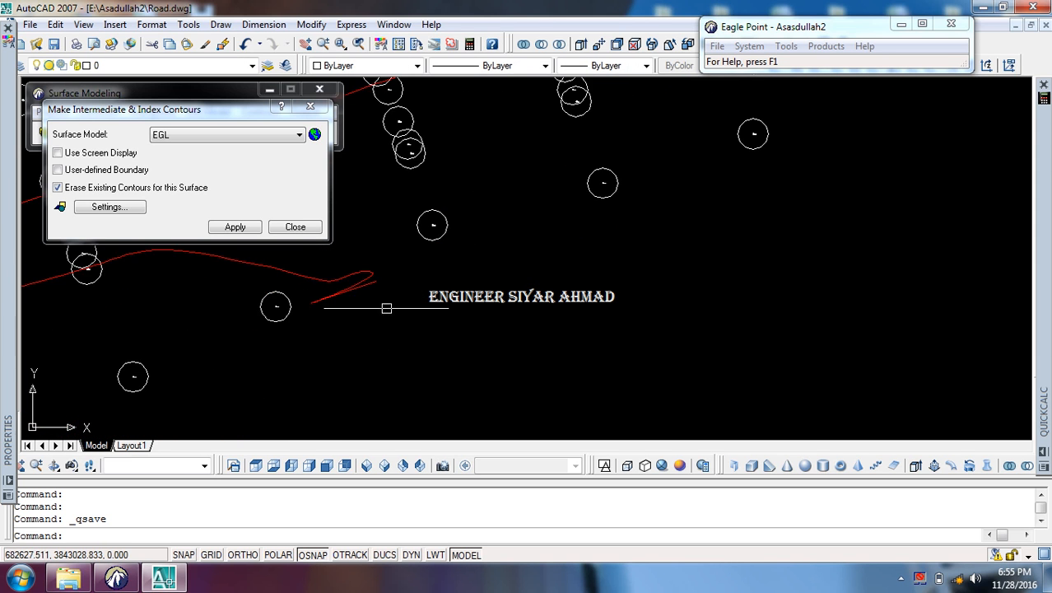
{"action": "scroll", "coordinate": [387, 308], "scroll_direction": "down", "scroll_amount": 7}
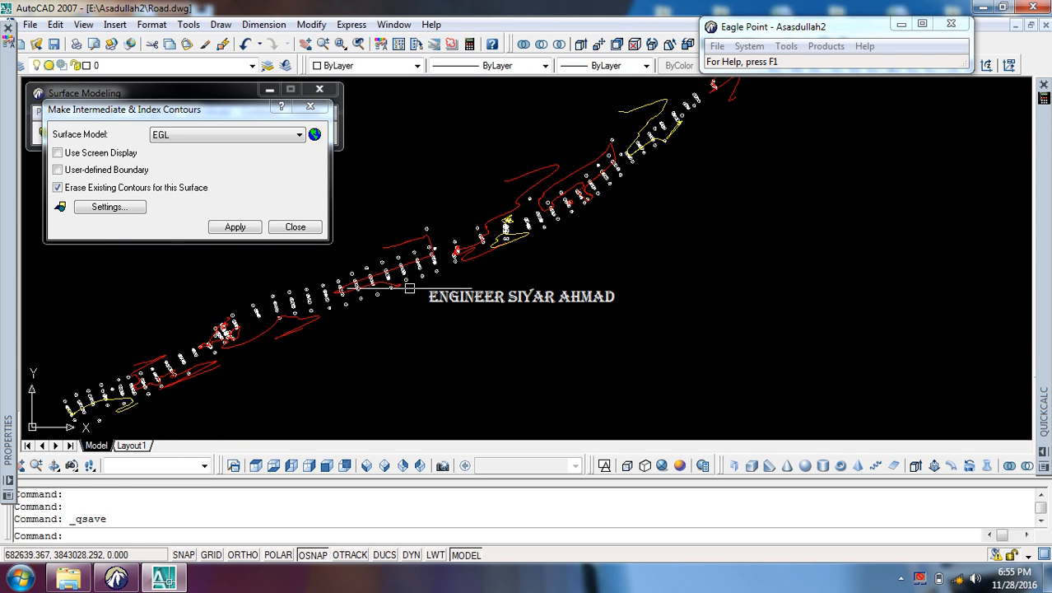
{"action": "left_click", "coordinate": [308, 230]}
{"action": "left_click", "coordinate": [360, 224]}
{"action": "left_click", "coordinate": [314, 225]}
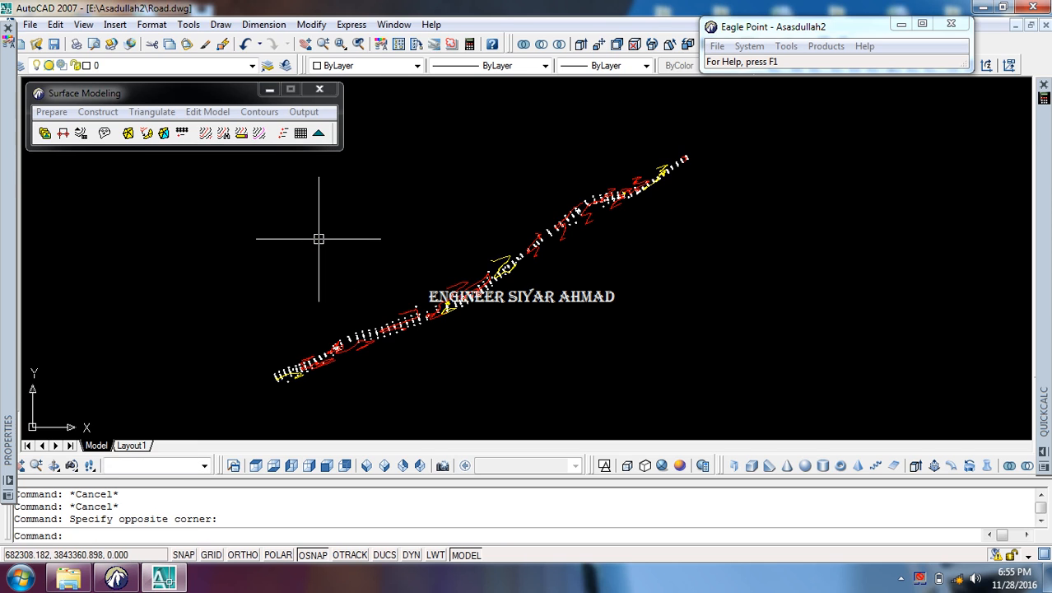
{"action": "key", "text": "F8"}
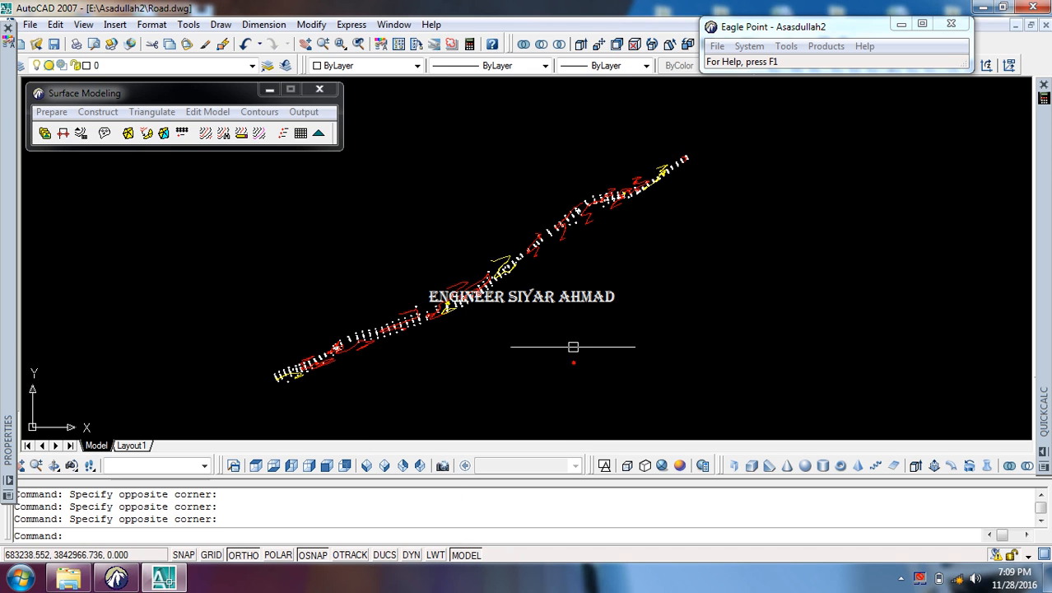
Step: Configure annotation of the EGL intermediate and index contours at an interval of 25, located in the middle, with existing annotation erased
{"action": "left_click", "coordinate": [247, 115]}
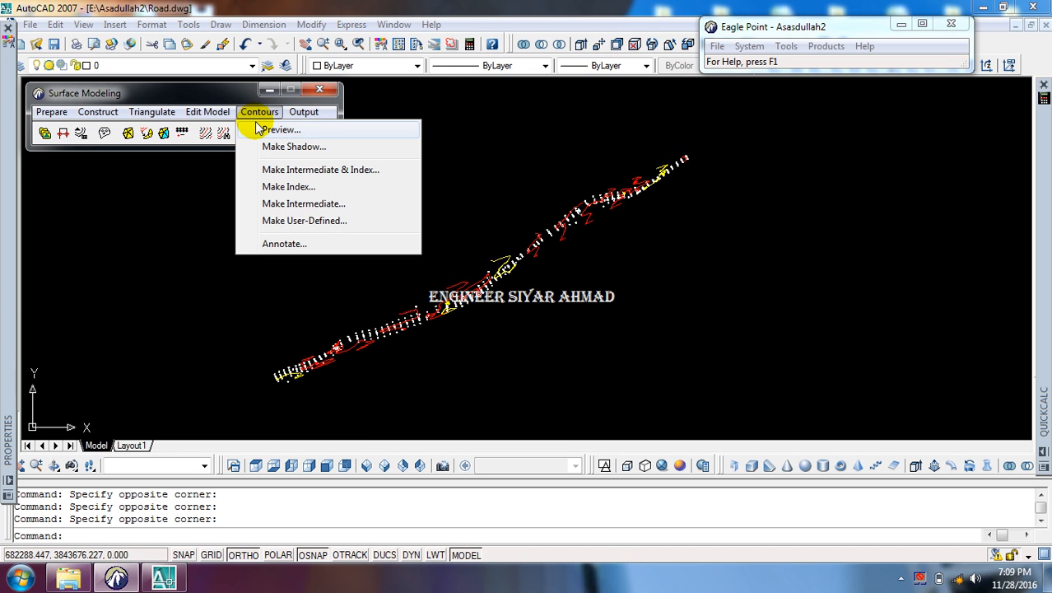
{"action": "left_click", "coordinate": [317, 245]}
{"action": "scroll", "coordinate": [509, 337], "scroll_direction": "up", "scroll_amount": 3}
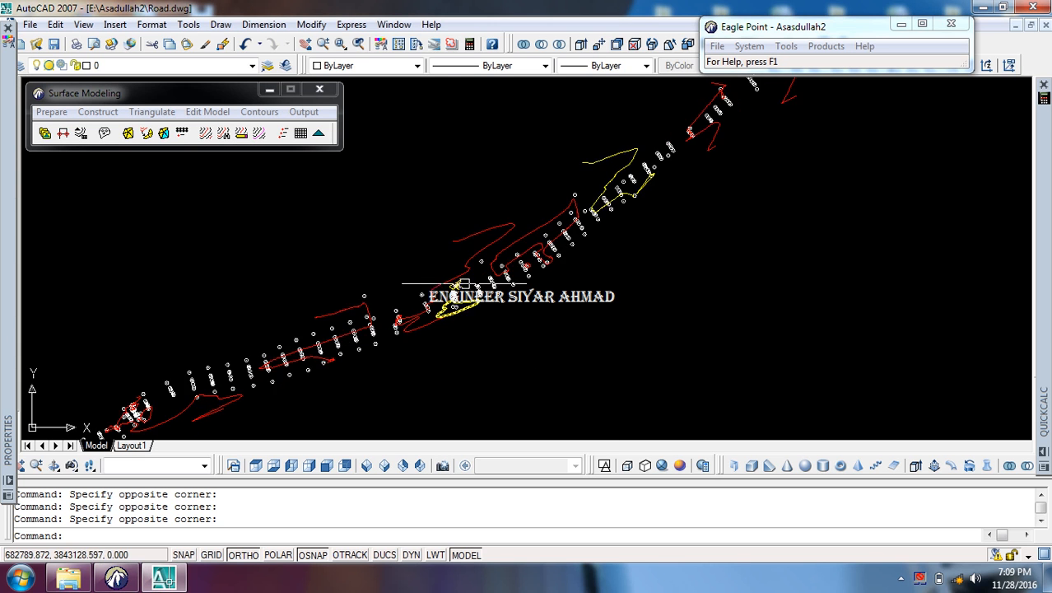
{"action": "middle_click_drag", "start_coordinate": [443, 247], "coordinate": [533, 206]}
{"action": "middle_click_drag", "start_coordinate": [419, 265], "coordinate": [594, 173]}
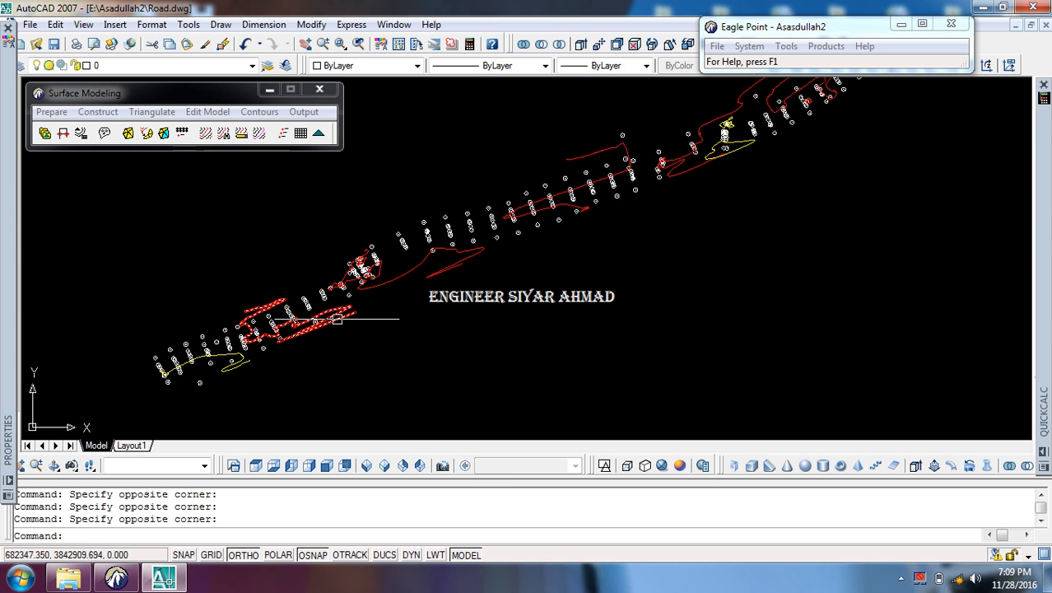
{"action": "middle_click_drag", "start_coordinate": [333, 317], "coordinate": [411, 287]}
{"action": "scroll", "coordinate": [321, 317], "scroll_direction": "up", "scroll_amount": 5}
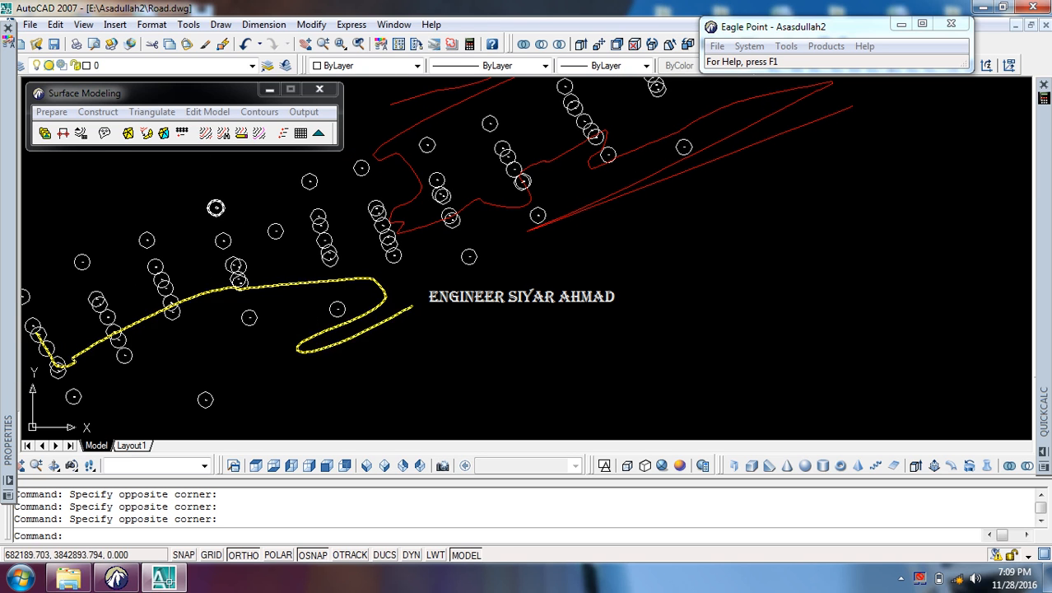
{"action": "left_click", "coordinate": [257, 113]}
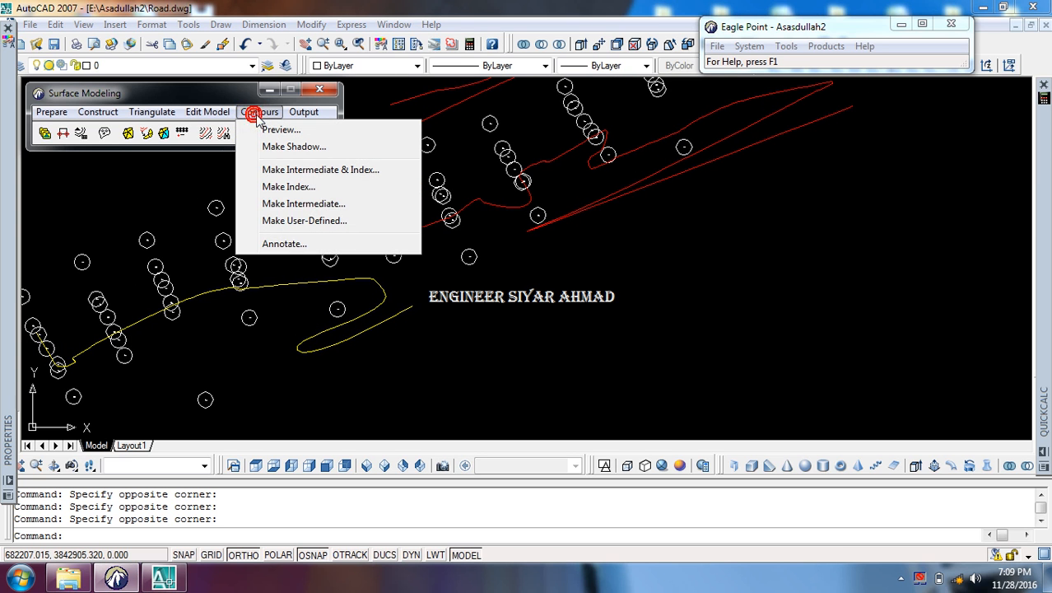
{"action": "left_click", "coordinate": [284, 244]}
{"action": "left_click_drag", "start_coordinate": [179, 115], "coordinate": [210, 101]}
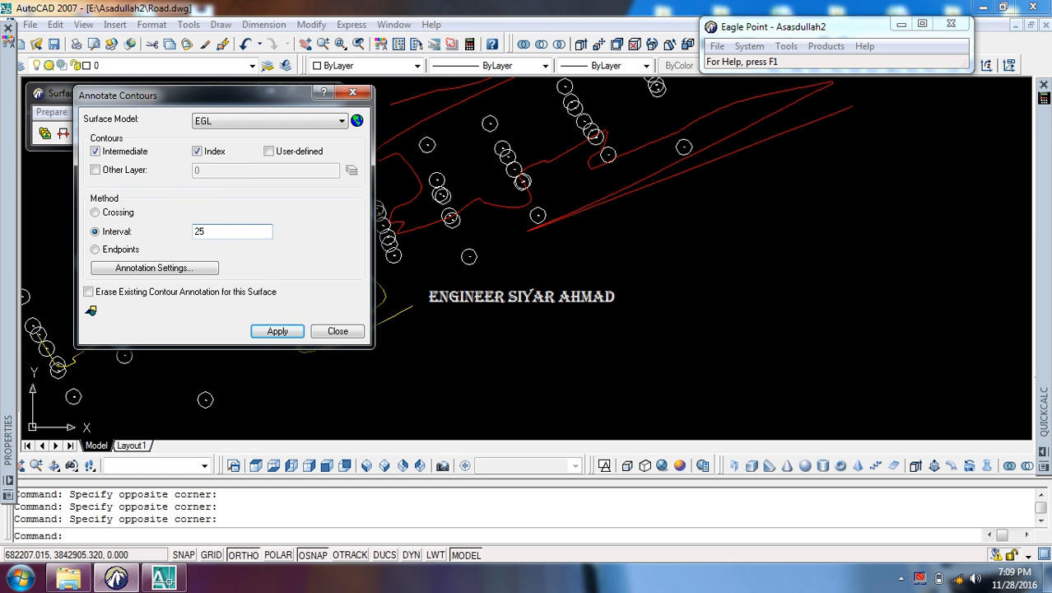
{"action": "left_click", "coordinate": [175, 268]}
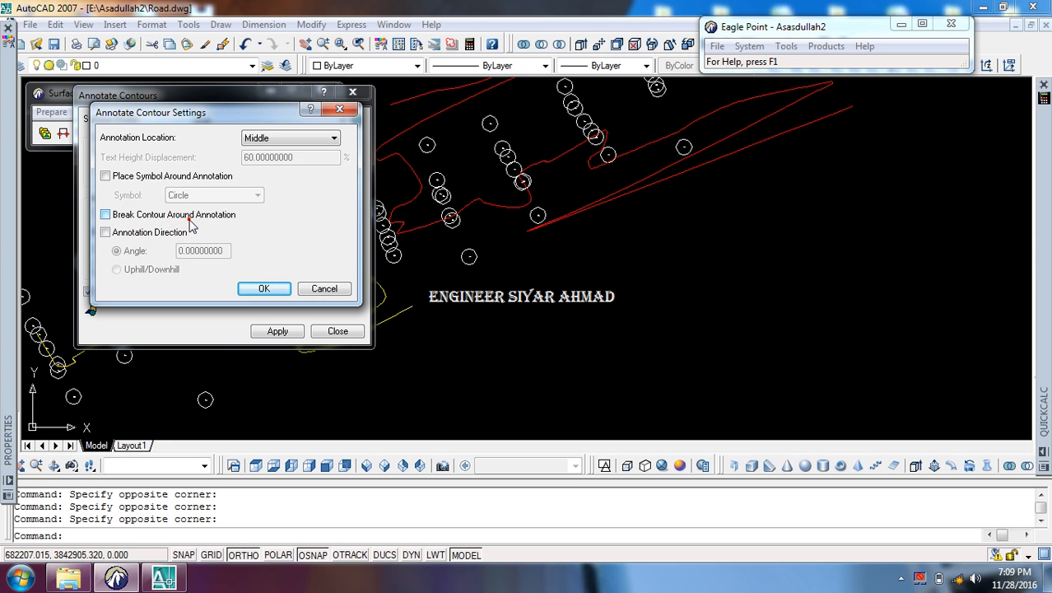
{"action": "left_click", "coordinate": [264, 288]}
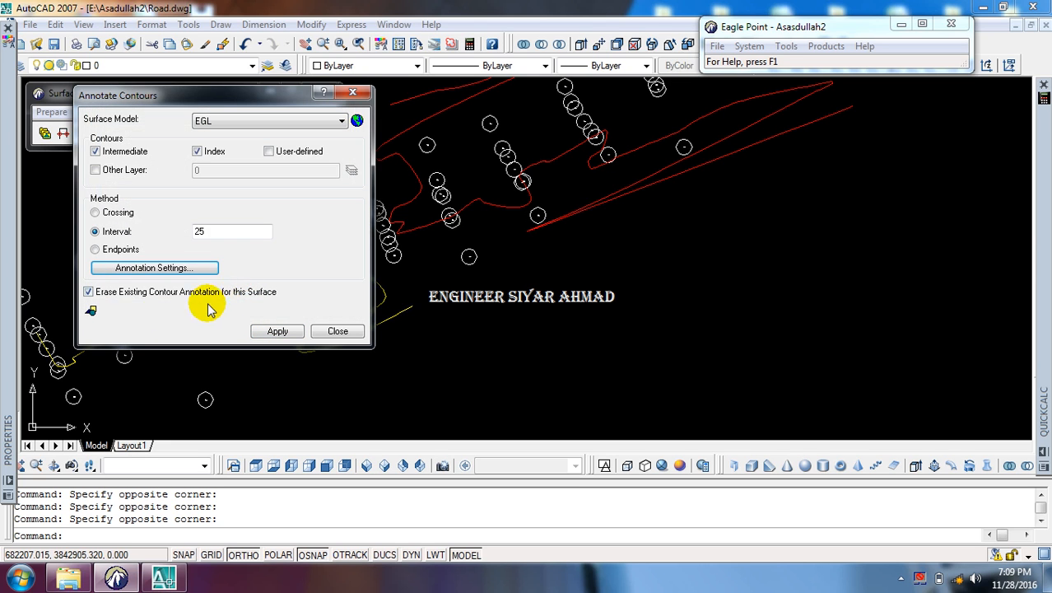
Step: Set the contour annotation text to 1 - Red with a plotted size of 2.5 mm on layer ANNOT_CONTOUR
{"action": "left_click", "coordinate": [91, 310]}
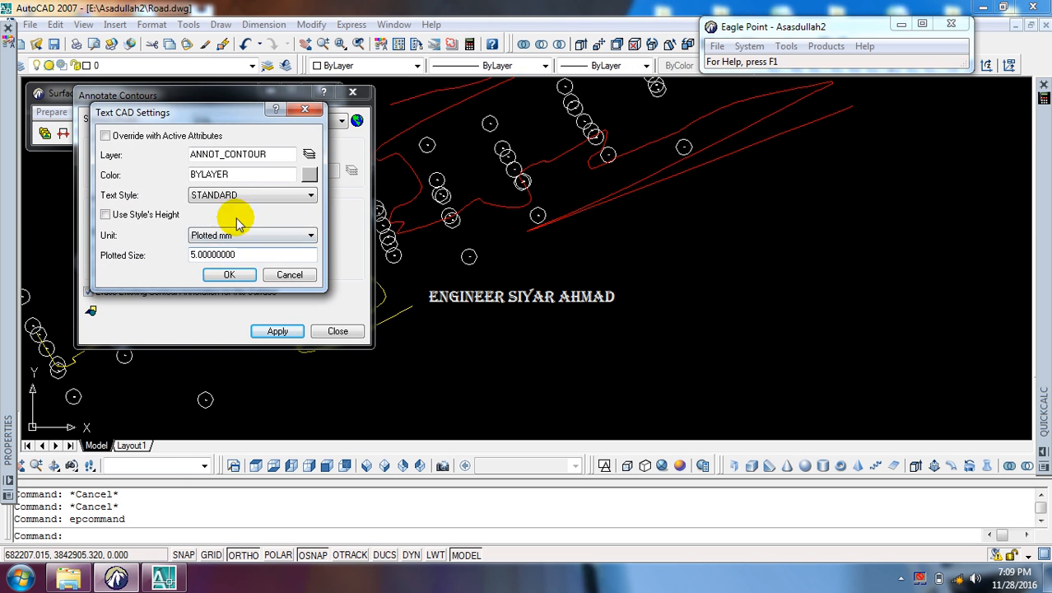
{"action": "left_click", "coordinate": [308, 174]}
{"action": "left_click", "coordinate": [327, 172]}
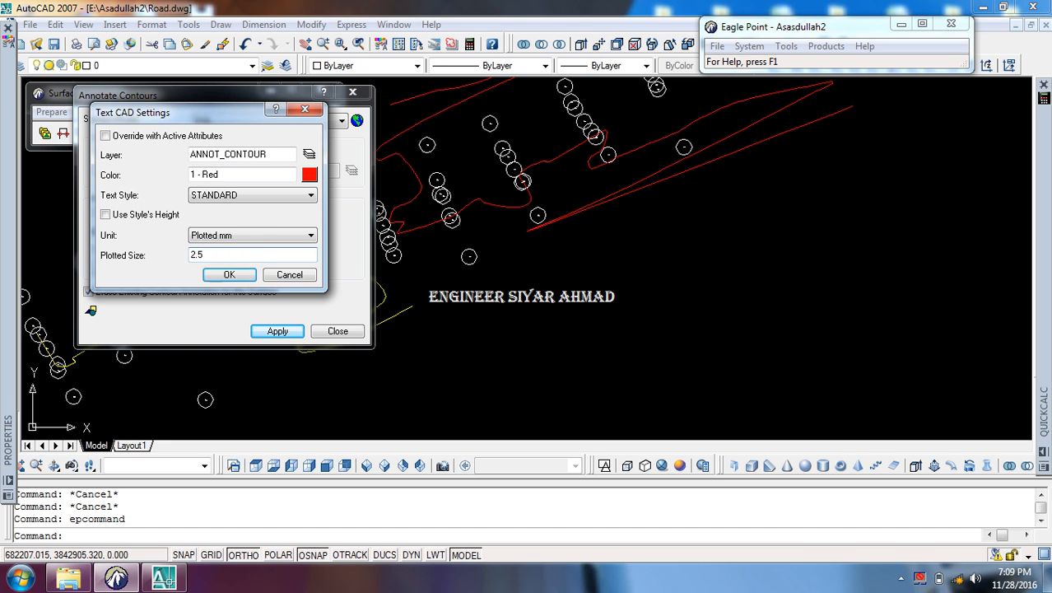
{"action": "left_click", "coordinate": [230, 274]}
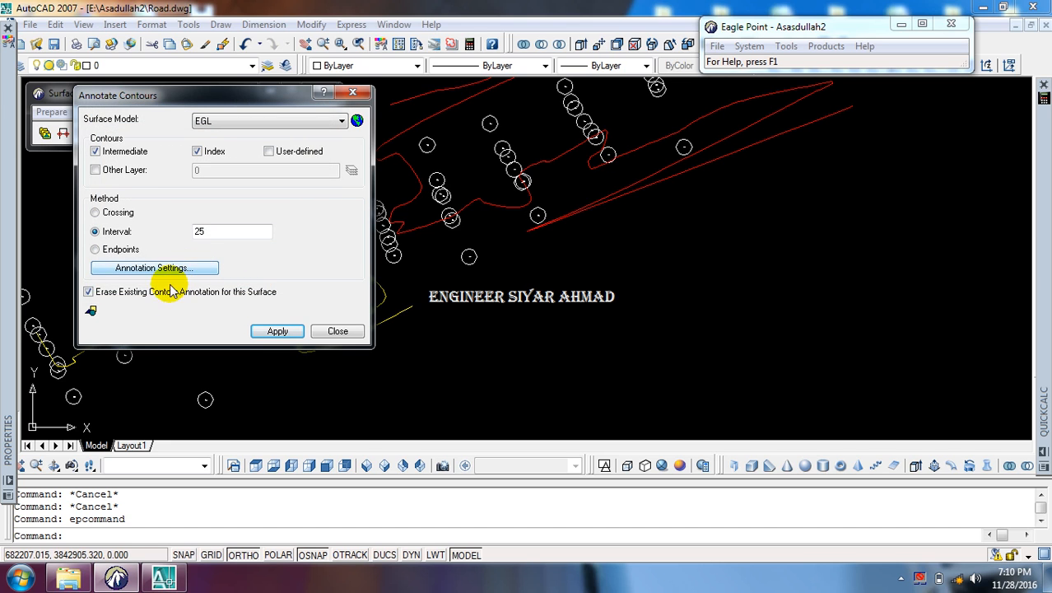
{"action": "left_click", "coordinate": [90, 309]}
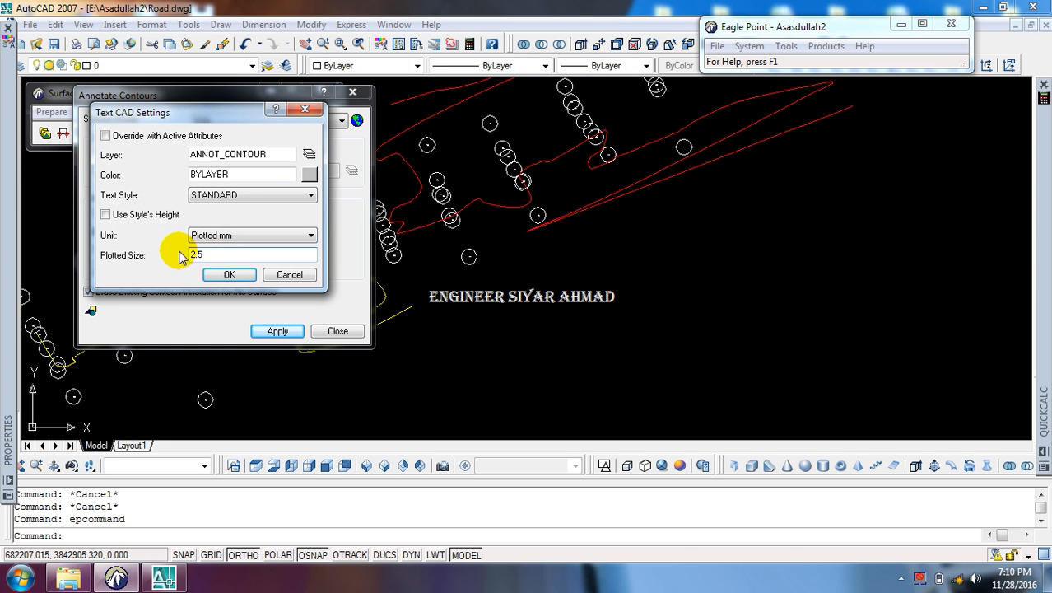
{"action": "left_click", "coordinate": [309, 176]}
{"action": "left_click", "coordinate": [326, 172]}
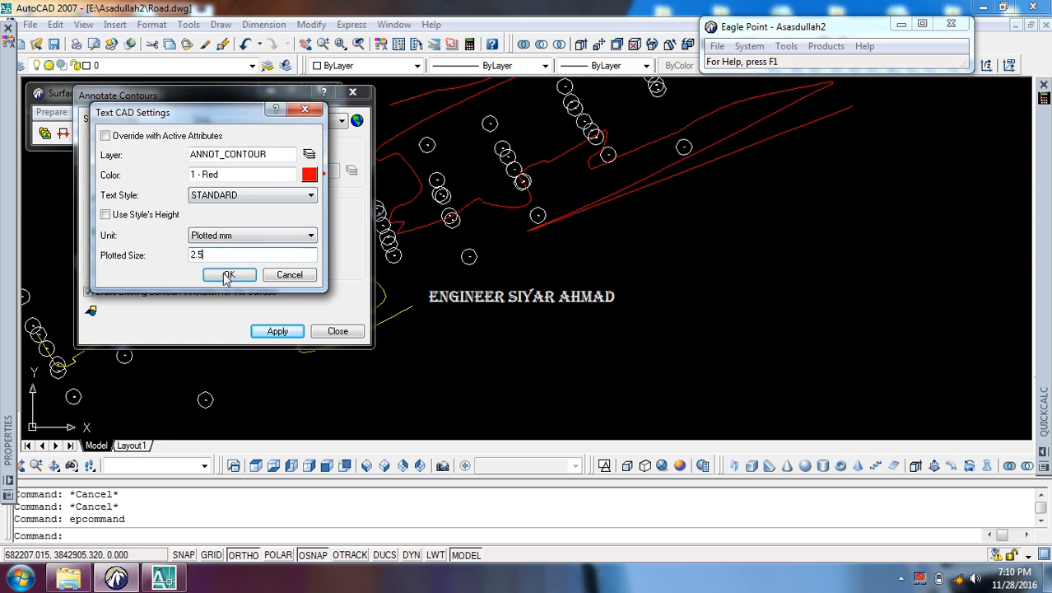
{"action": "left_click", "coordinate": [228, 275]}
Step: Annotate all contours along the whole road with their elevations and close the annotation dialog
{"action": "left_click", "coordinate": [275, 332]}
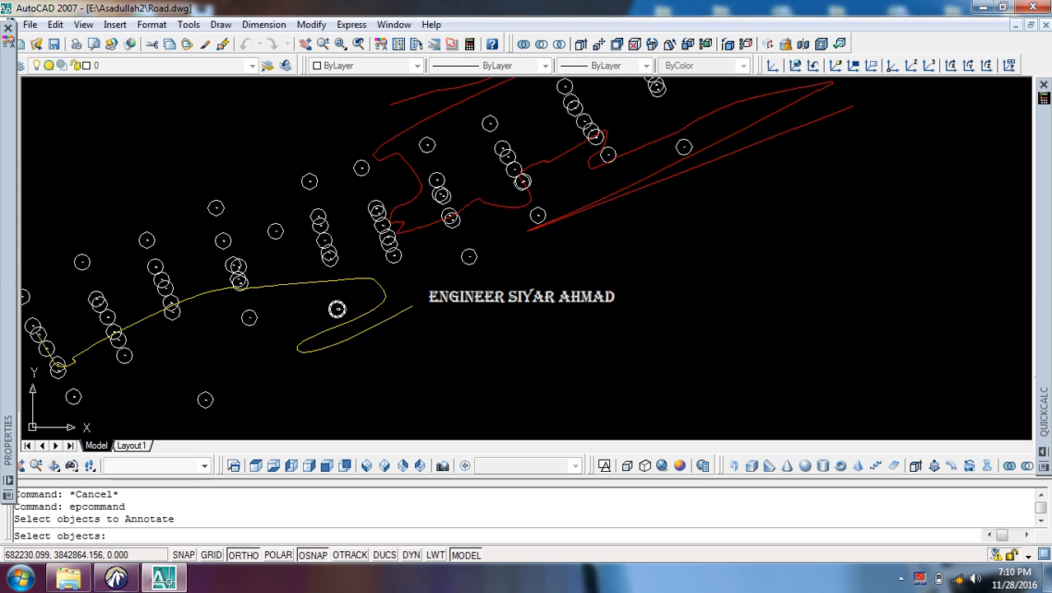
{"action": "scroll", "coordinate": [337, 308], "scroll_direction": "down", "scroll_amount": 8}
{"action": "left_click", "coordinate": [573, 164]}
{"action": "left_click", "coordinate": [239, 354]}
{"action": "key", "text": "Return"}
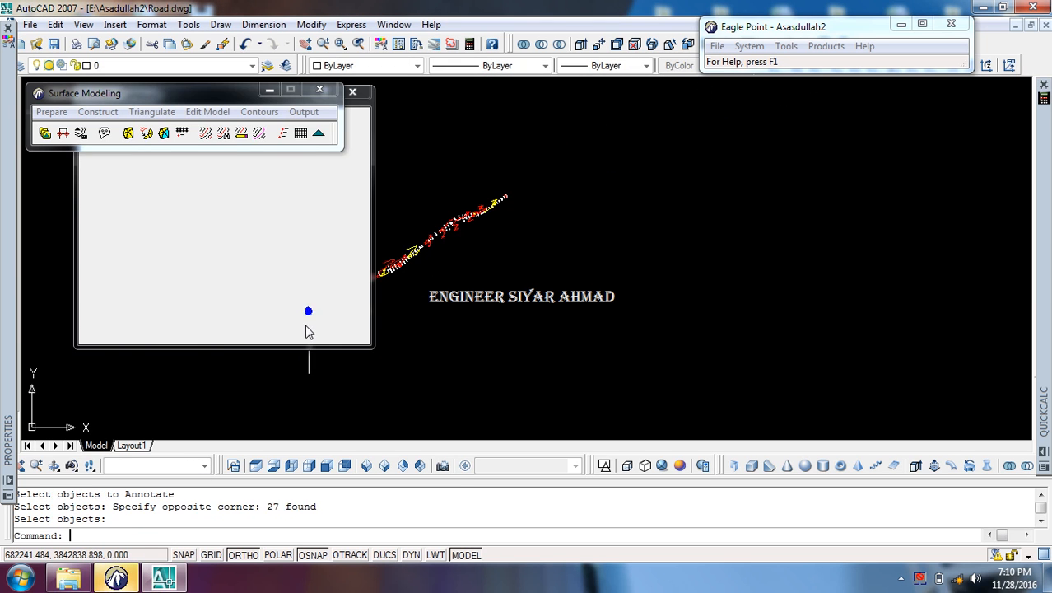
{"action": "left_click", "coordinate": [338, 329]}
Step: Examine the elevation labels on the red and yellow contours along the road
{"action": "scroll", "coordinate": [305, 296], "scroll_direction": "up", "scroll_amount": 10}
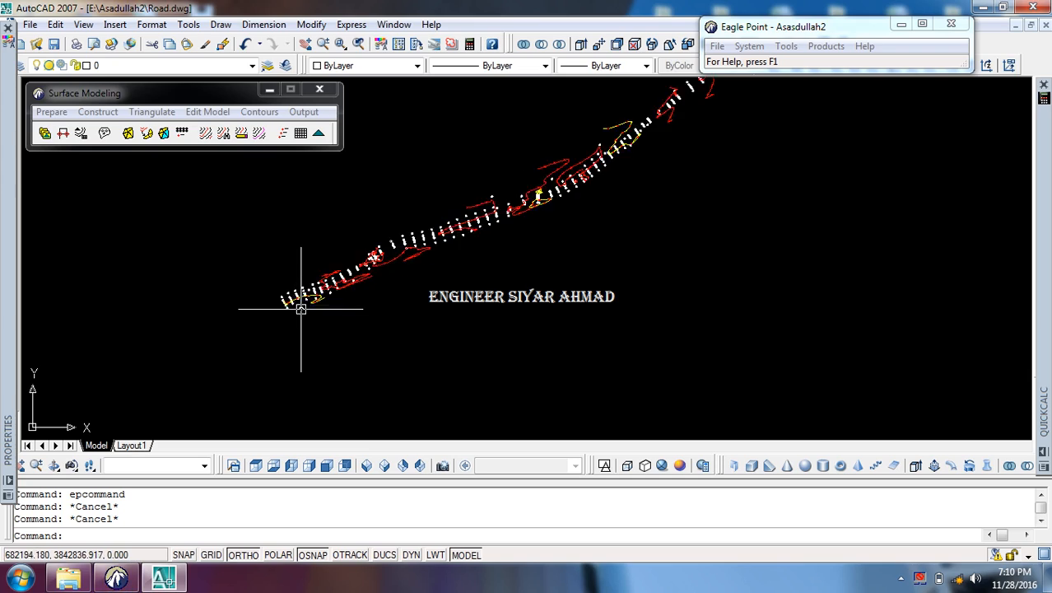
{"action": "mouse_move", "coordinate": [261, 293]}
{"action": "middle_mouse_down"}
{"action": "mouse_move", "coordinate": [455, 271]}
{"action": "mouse_move", "coordinate": [206, 389]}
{"action": "middle_mouse_up"}
{"action": "middle_click_drag", "start_coordinate": [576, 194], "coordinate": [400, 303]}
{"action": "scroll", "coordinate": [568, 253], "scroll_direction": "down", "scroll_amount": 8}
{"action": "middle_click_drag", "start_coordinate": [568, 254], "coordinate": [376, 324]}
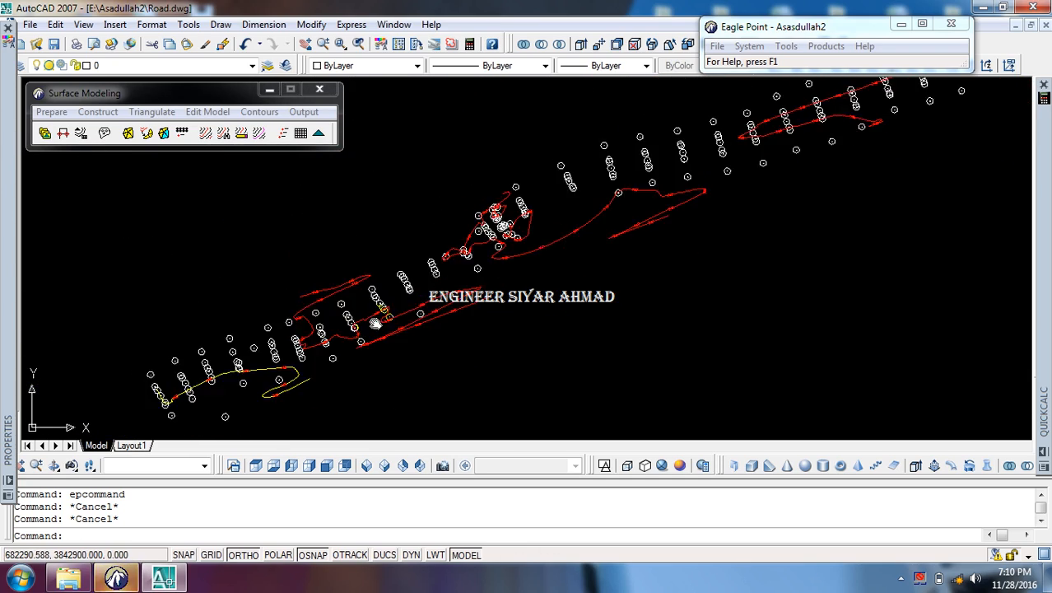
{"action": "scroll", "coordinate": [598, 201], "scroll_direction": "up", "scroll_amount": 8}
{"action": "scroll", "coordinate": [598, 200], "scroll_direction": "down", "scroll_amount": 5}
{"action": "scroll", "coordinate": [648, 168], "scroll_direction": "up", "scroll_amount": 5}
{"action": "scroll", "coordinate": [648, 169], "scroll_direction": "down", "scroll_amount": 5}
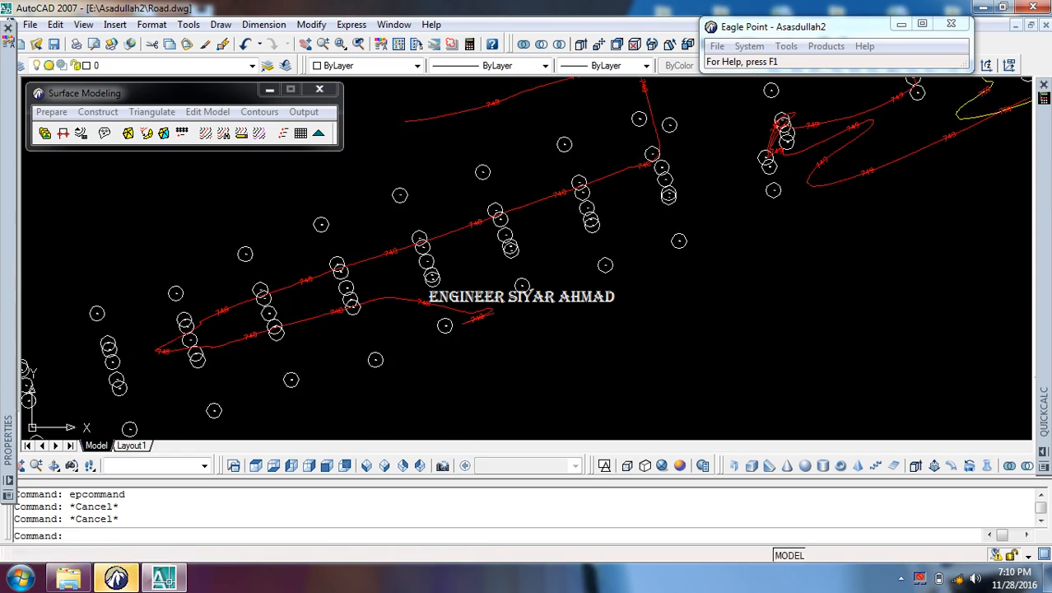
{"action": "scroll", "coordinate": [674, 224], "scroll_direction": "up", "scroll_amount": 2}
{"action": "scroll", "coordinate": [673, 224], "scroll_direction": "down", "scroll_amount": 6}
{"action": "scroll", "coordinate": [486, 188], "scroll_direction": "up", "scroll_amount": 5}
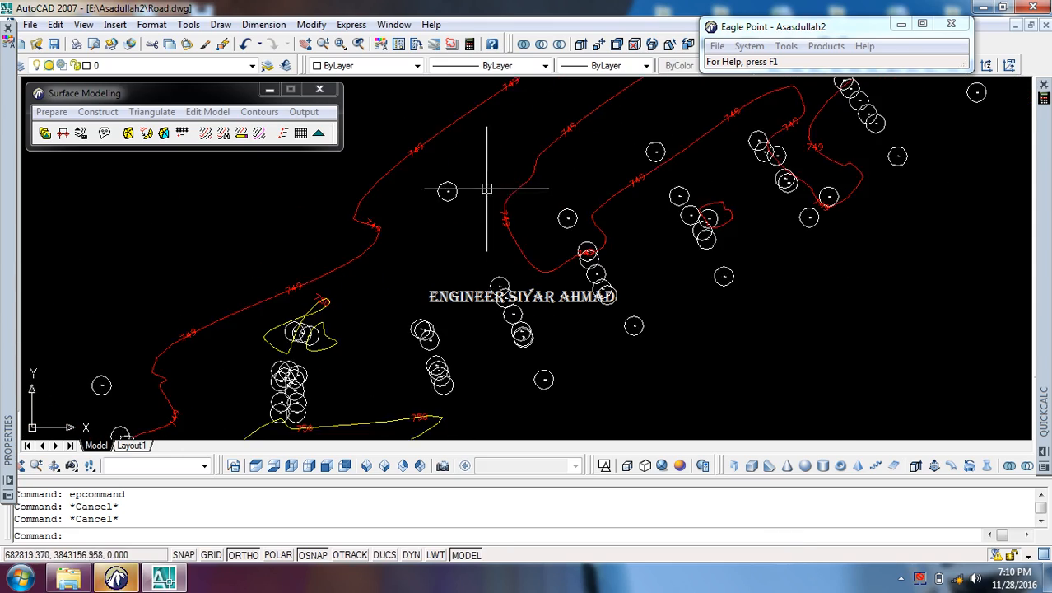
{"action": "scroll", "coordinate": [387, 253], "scroll_direction": "down", "scroll_amount": 2}
{"action": "scroll", "coordinate": [452, 190], "scroll_direction": "up", "scroll_amount": 5}
{"action": "scroll", "coordinate": [446, 206], "scroll_direction": "down", "scroll_amount": 5}
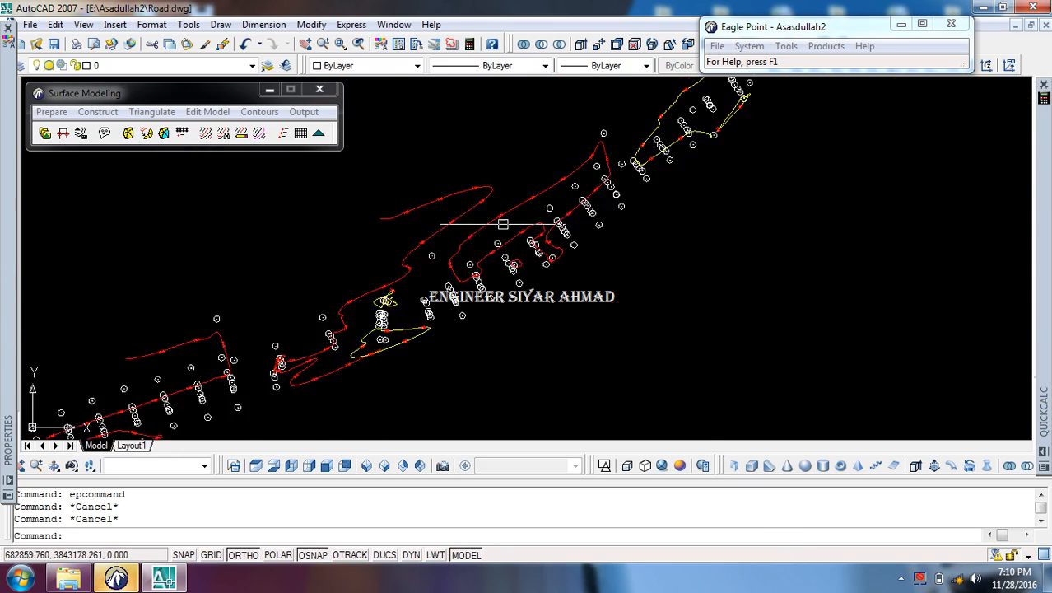
{"action": "scroll", "coordinate": [618, 206], "scroll_direction": "up", "scroll_amount": 2}
{"action": "scroll", "coordinate": [618, 207], "scroll_direction": "up", "scroll_amount": 3}
{"action": "scroll", "coordinate": [547, 216], "scroll_direction": "down", "scroll_amount": 7}
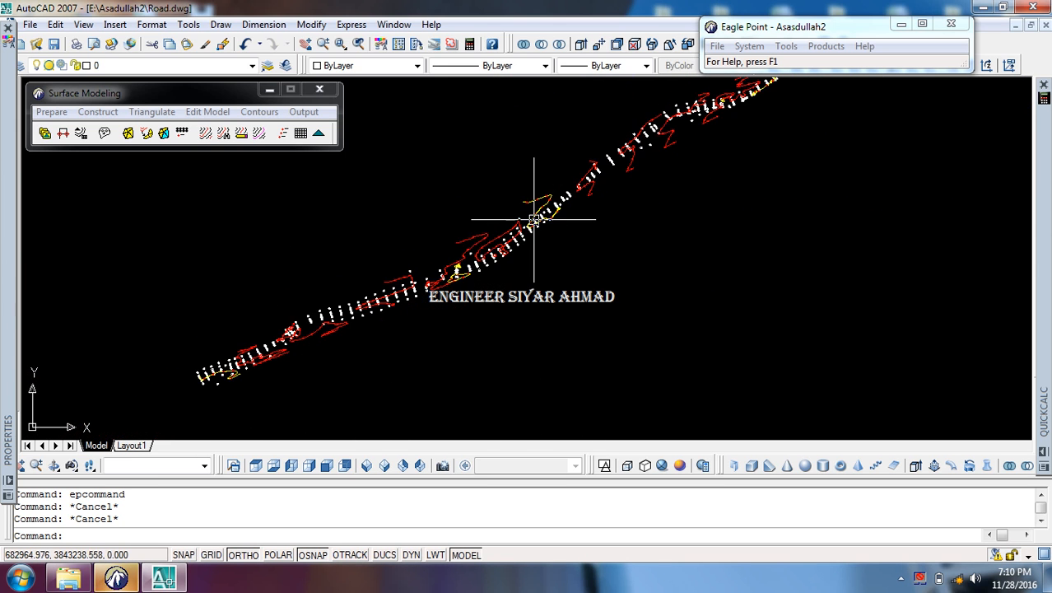
Step: Annotate only the EGL intermediate contours along the whole road at an interval of 25, erasing the existing annotation
{"action": "left_click", "coordinate": [259, 111]}
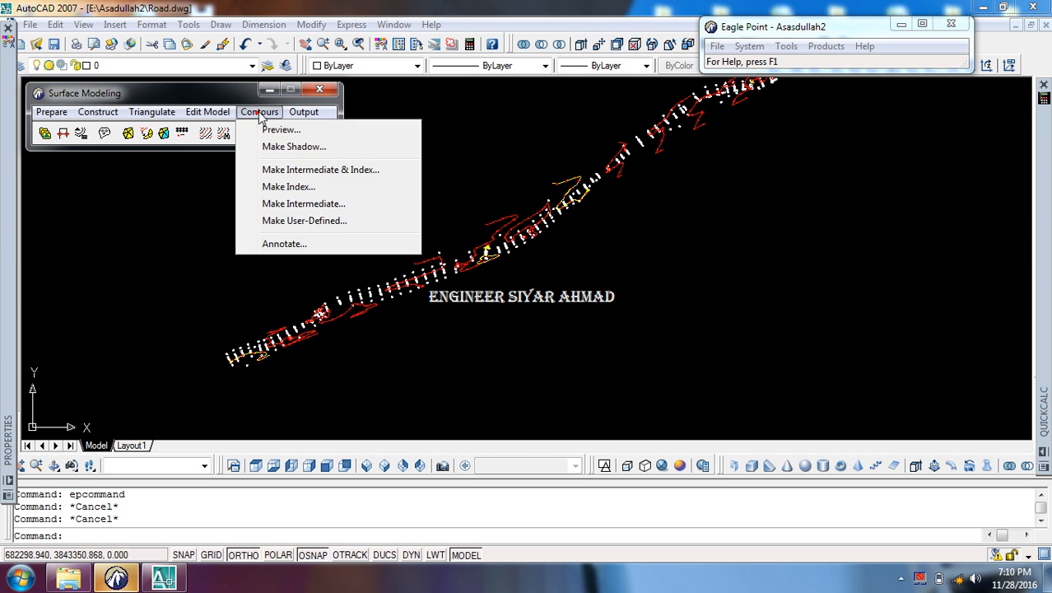
{"action": "left_click", "coordinate": [255, 236]}
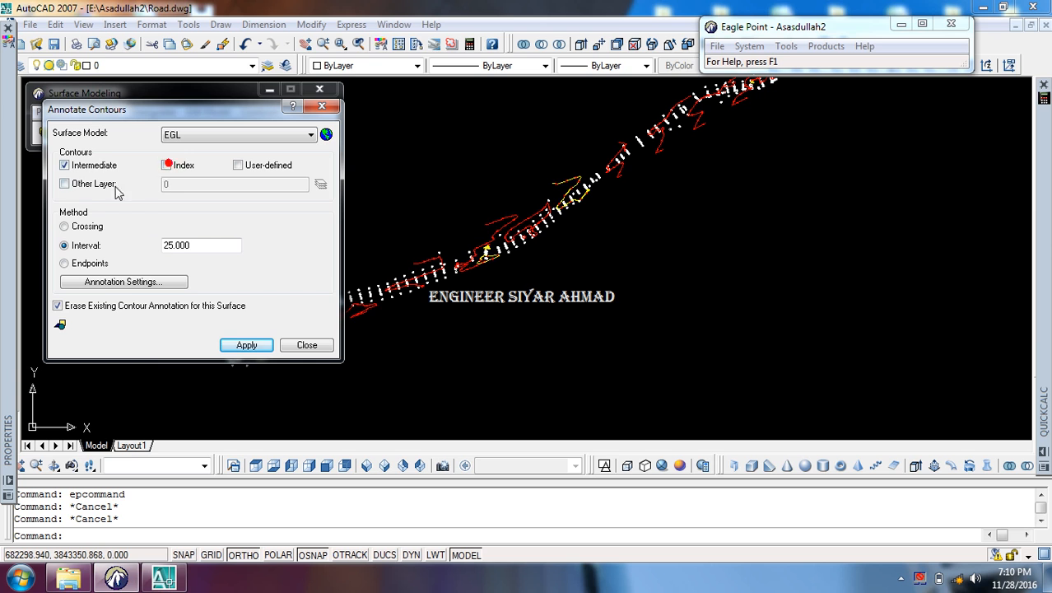
{"action": "left_click", "coordinate": [246, 345]}
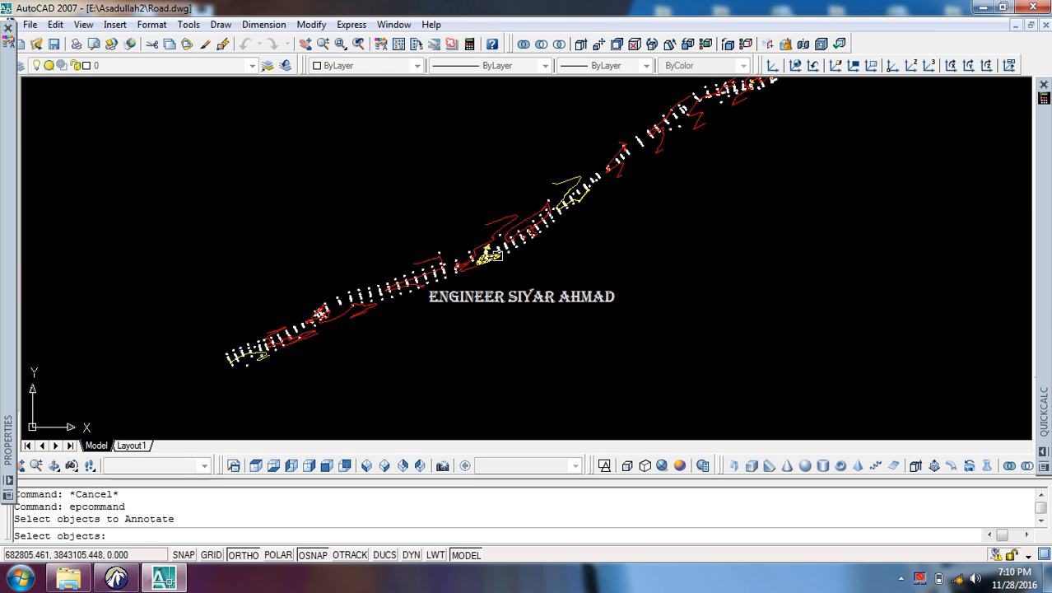
{"action": "scroll", "coordinate": [475, 263], "scroll_direction": "down", "scroll_amount": 5}
{"action": "left_click", "coordinate": [676, 133]}
{"action": "left_click", "coordinate": [352, 329]}
{"action": "key", "text": "Return"}
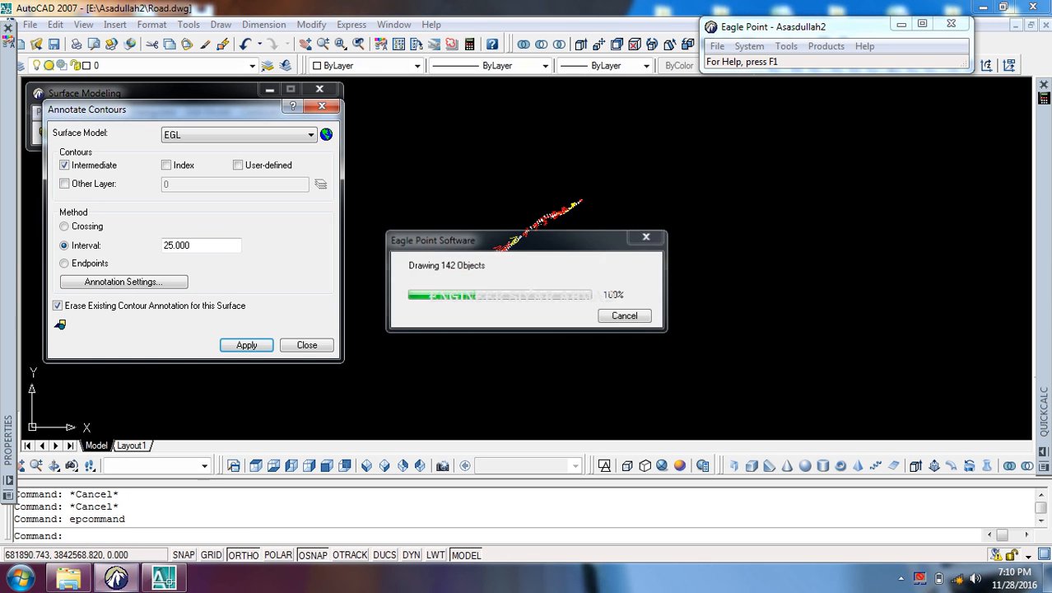
Step: Switch annotation to index contours only, keep the existing annotation, and set the annotation text color to yellow
{"action": "scroll", "coordinate": [412, 272], "scroll_direction": "up", "scroll_amount": 3}
{"action": "scroll", "coordinate": [412, 272], "scroll_direction": "up", "scroll_amount": 6}
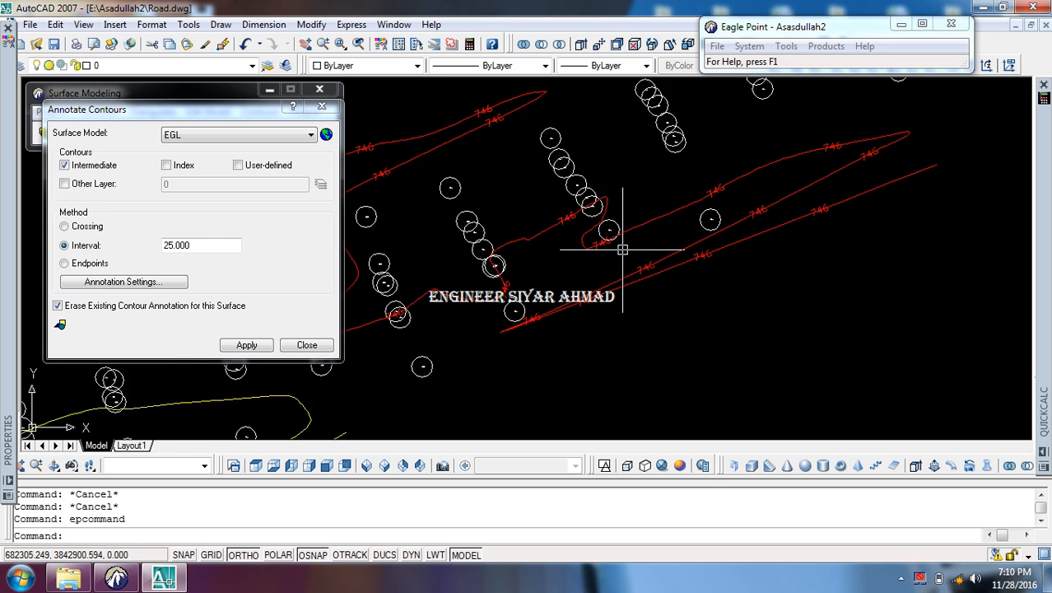
{"action": "left_click", "coordinate": [128, 302]}
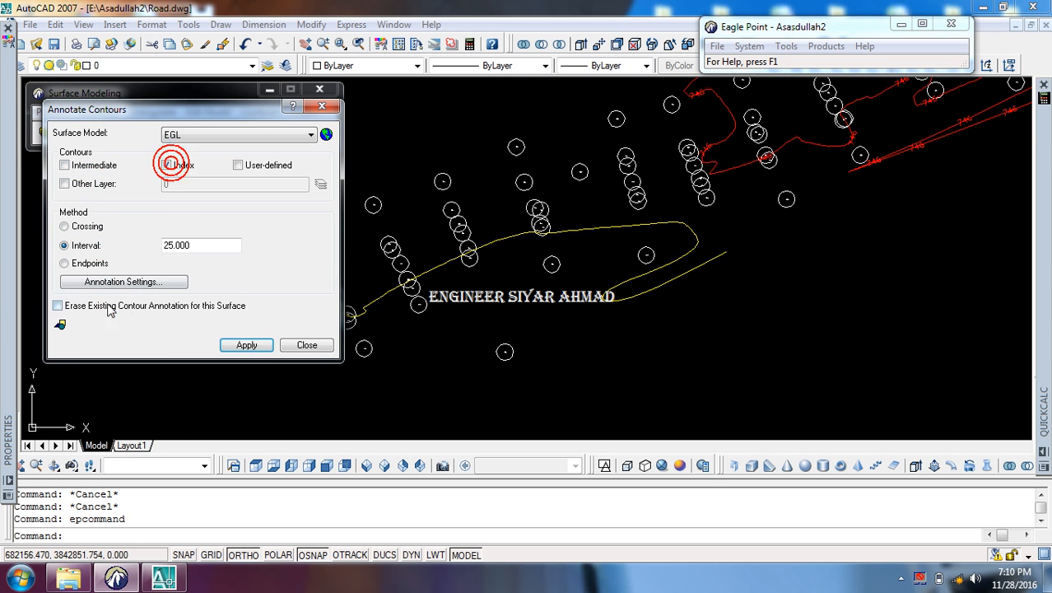
{"action": "left_click", "coordinate": [59, 325]}
{"action": "left_click", "coordinate": [278, 188]}
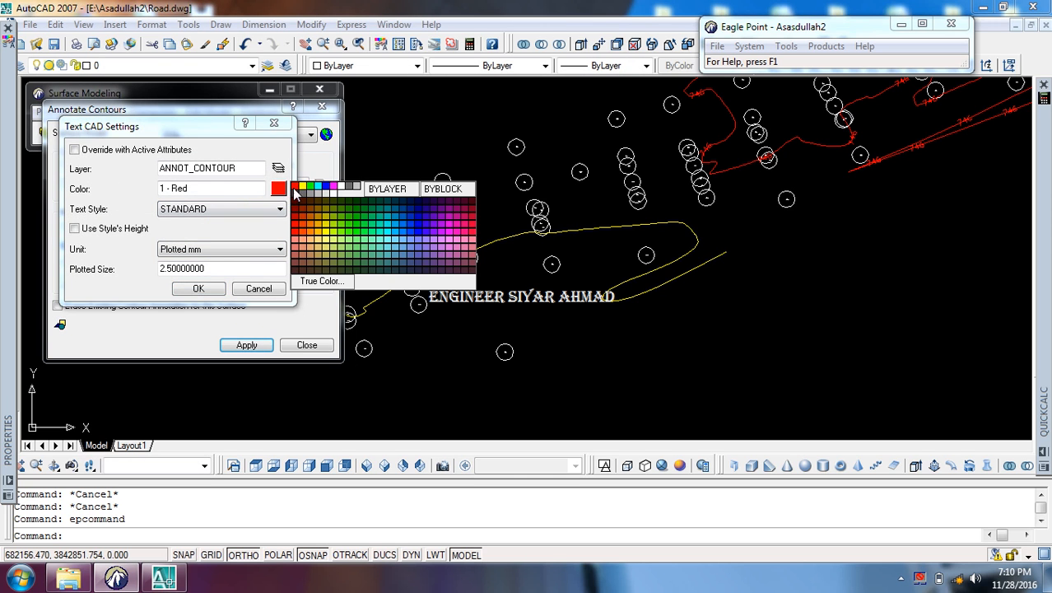
{"action": "left_click", "coordinate": [301, 186]}
{"action": "left_click", "coordinate": [198, 289]}
Step: Annotate the index contours along the whole road and close the annotation dialog
{"action": "left_click", "coordinate": [226, 344]}
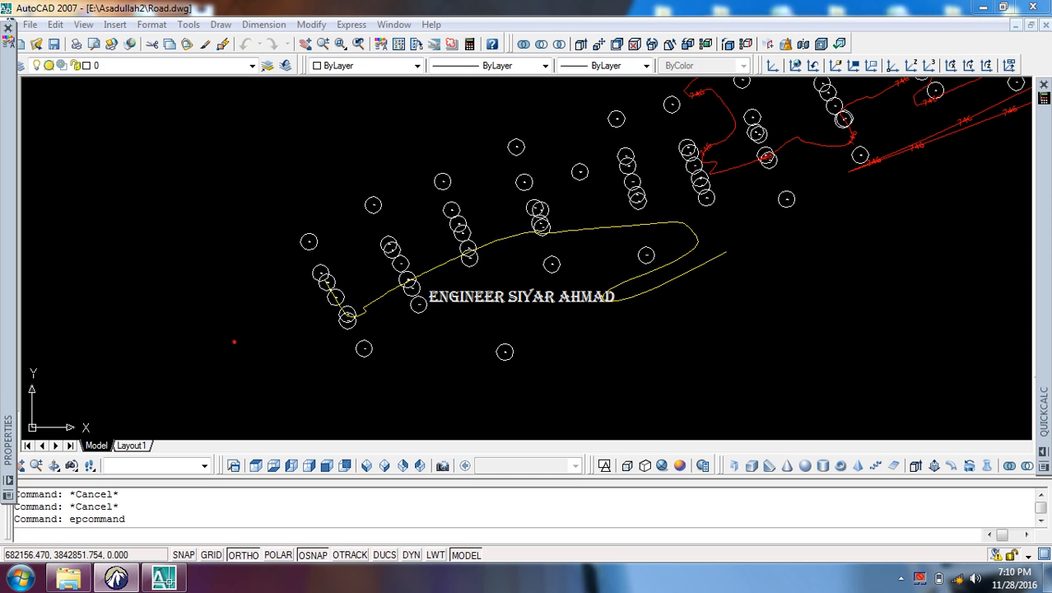
{"action": "left_click", "coordinate": [630, 183]}
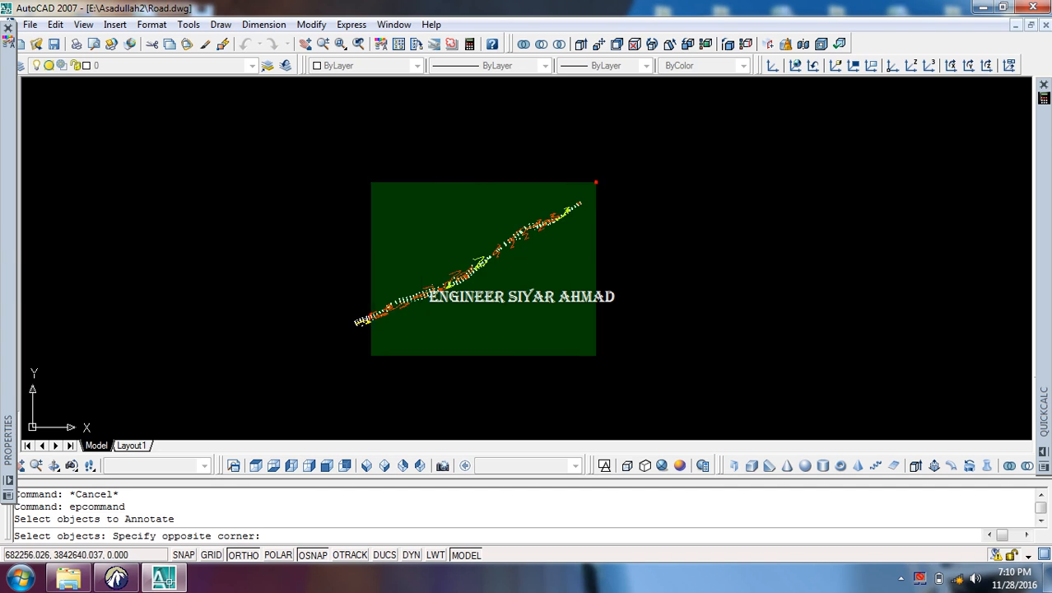
{"action": "left_click", "coordinate": [371, 352]}
{"action": "key", "text": "Return"}
{"action": "left_click", "coordinate": [302, 349]}
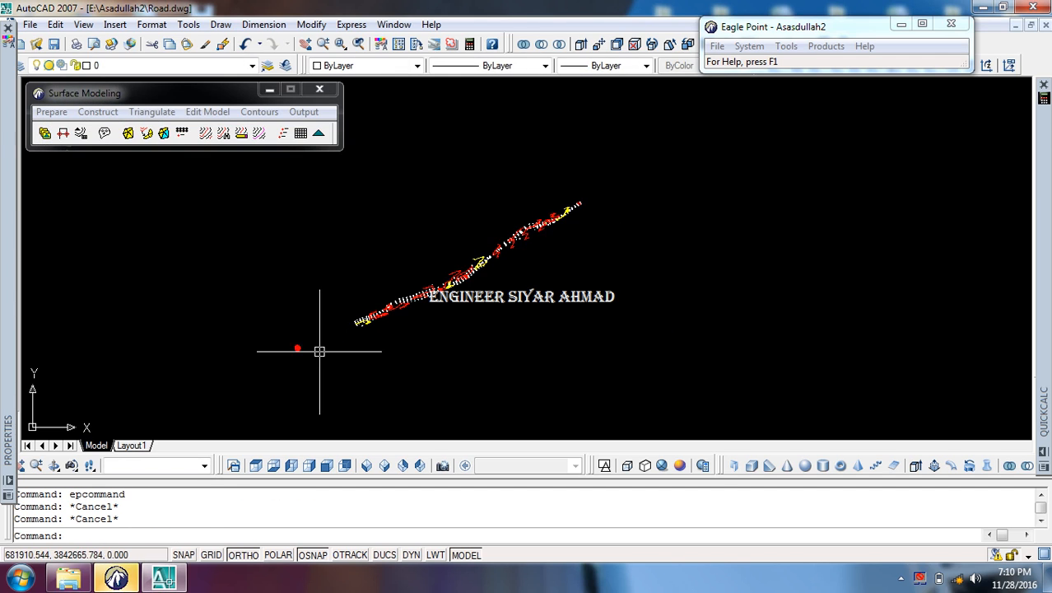
Step: Examine the yellow and red contour elevation labels along the southwestern part of the road
{"action": "scroll", "coordinate": [327, 331], "scroll_direction": "up", "scroll_amount": 8}
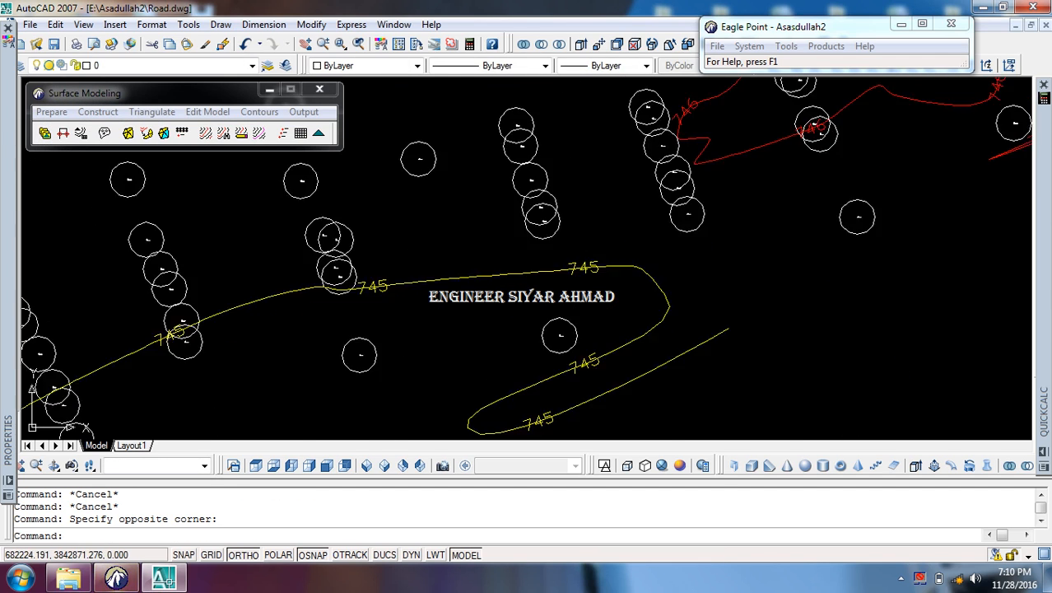
{"action": "scroll", "coordinate": [781, 229], "scroll_direction": "up", "scroll_amount": 5}
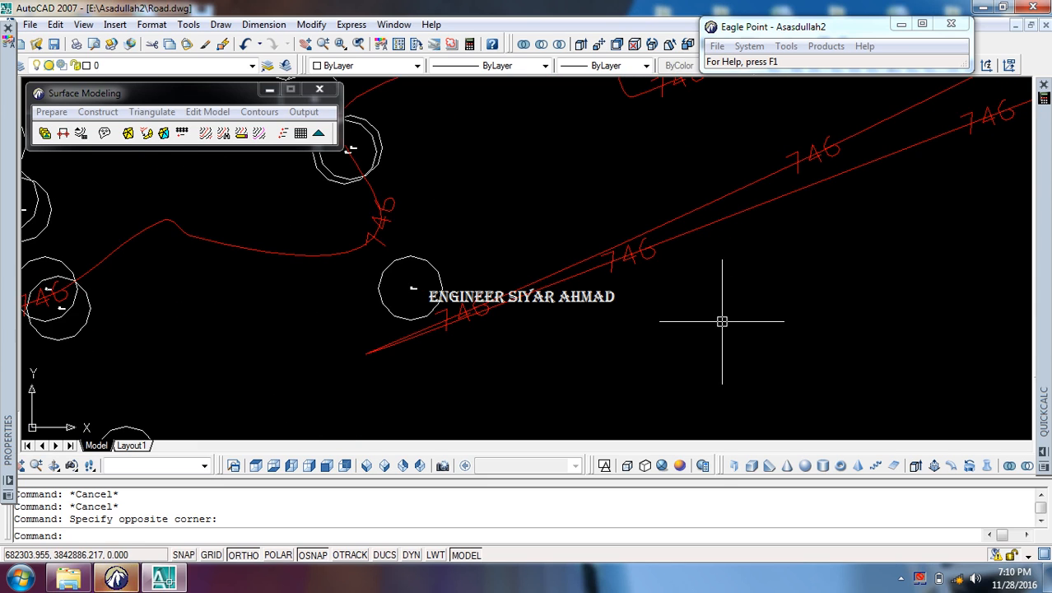
{"action": "scroll", "coordinate": [722, 321], "scroll_direction": "down", "scroll_amount": 8}
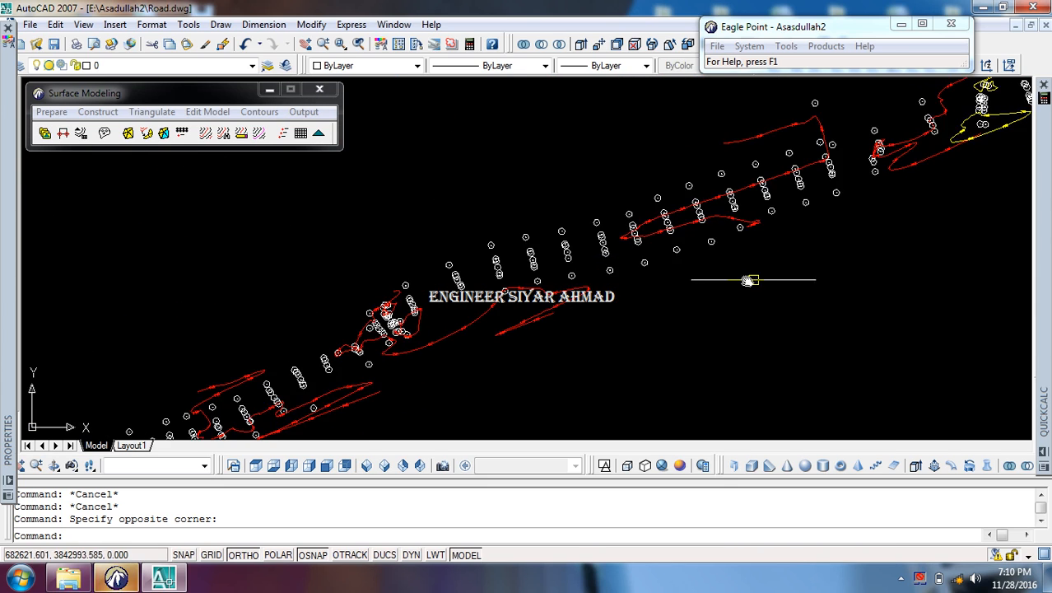
{"action": "scroll", "coordinate": [476, 316], "scroll_direction": "up", "scroll_amount": 6}
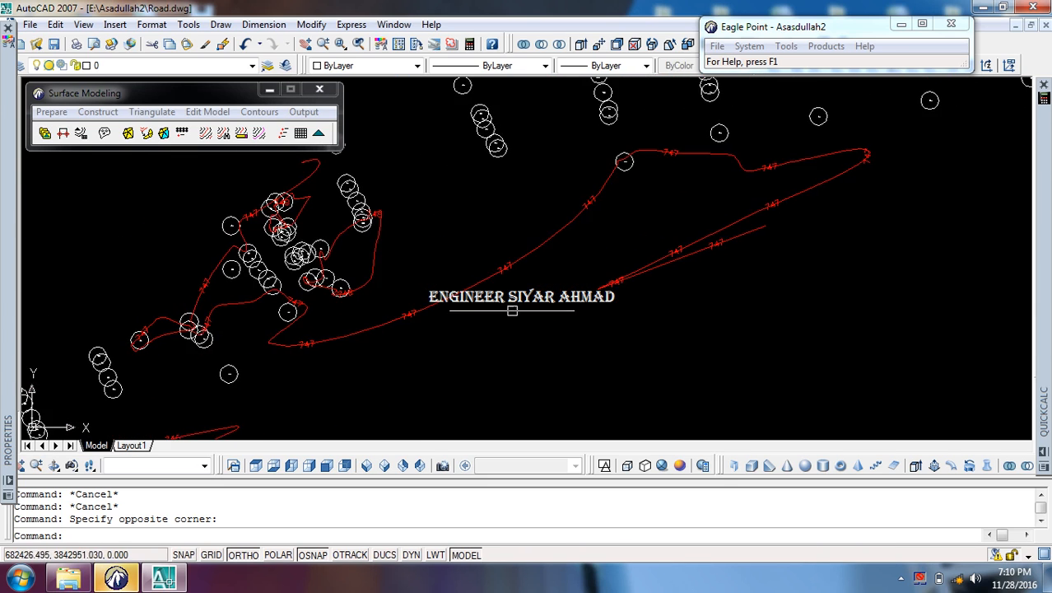
{"action": "scroll", "coordinate": [454, 305], "scroll_direction": "up", "scroll_amount": 3}
{"action": "scroll", "coordinate": [515, 329], "scroll_direction": "down", "scroll_amount": 5}
{"action": "scroll", "coordinate": [308, 308], "scroll_direction": "up", "scroll_amount": 5}
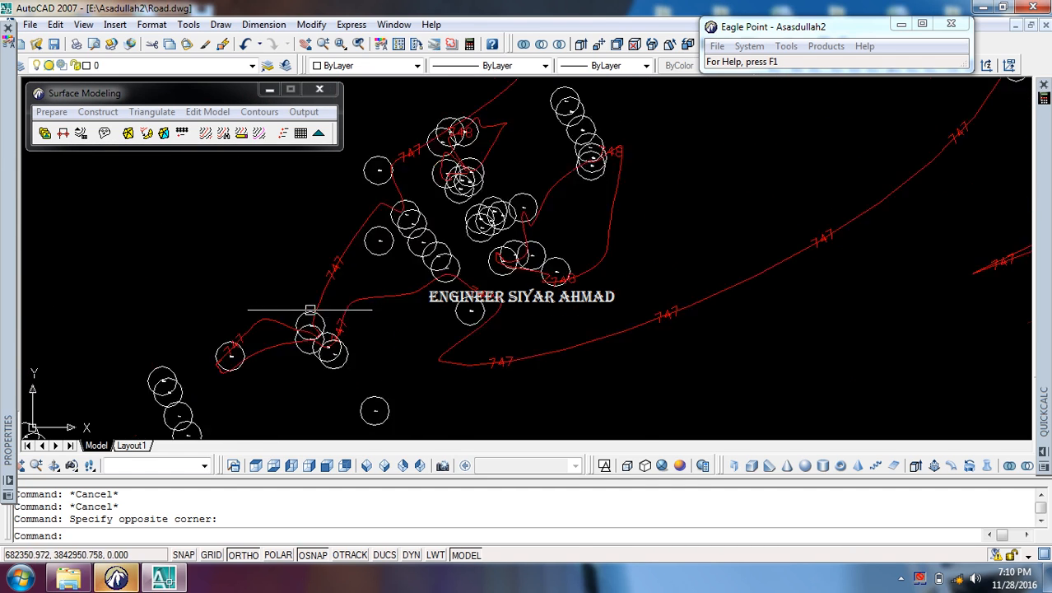
{"action": "scroll", "coordinate": [471, 255], "scroll_direction": "down", "scroll_amount": 5}
{"action": "scroll", "coordinate": [450, 295], "scroll_direction": "up", "scroll_amount": 2}
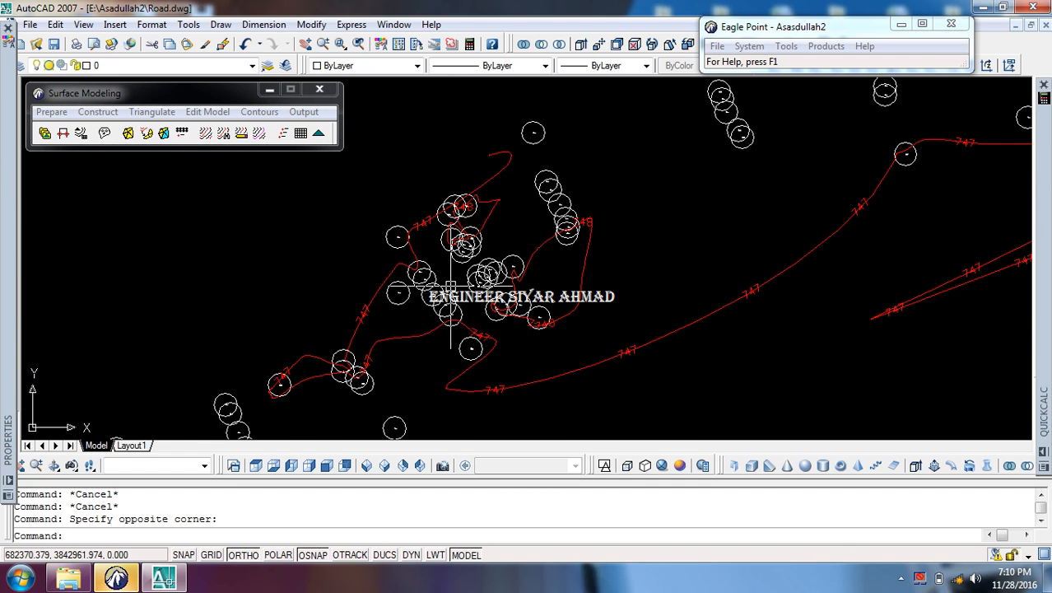
{"action": "scroll", "coordinate": [459, 301], "scroll_direction": "up", "scroll_amount": 2}
{"action": "scroll", "coordinate": [489, 309], "scroll_direction": "down", "scroll_amount": 3}
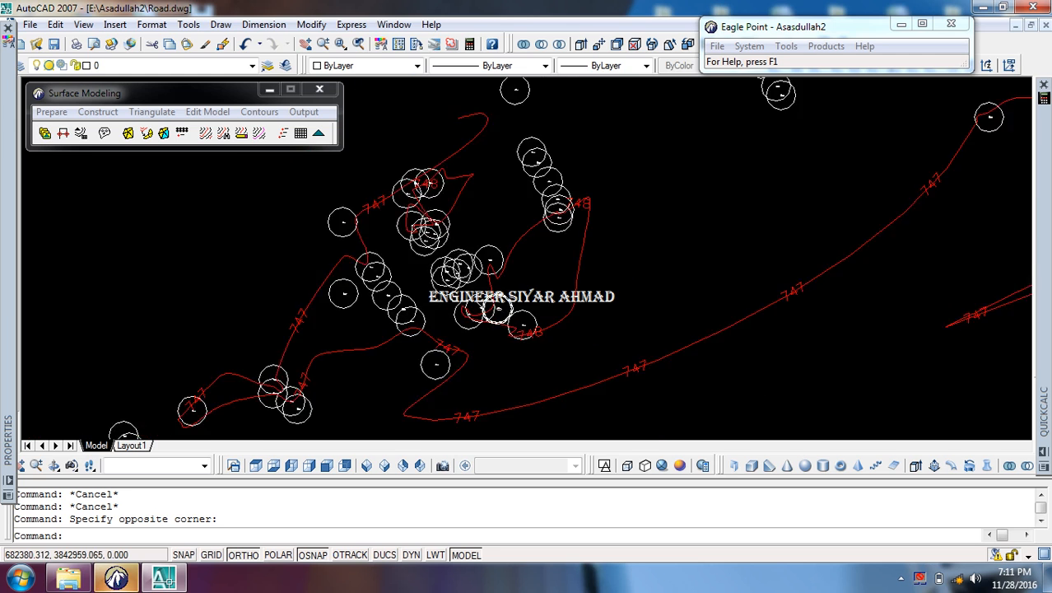
{"action": "scroll", "coordinate": [459, 320], "scroll_direction": "up", "scroll_amount": 3}
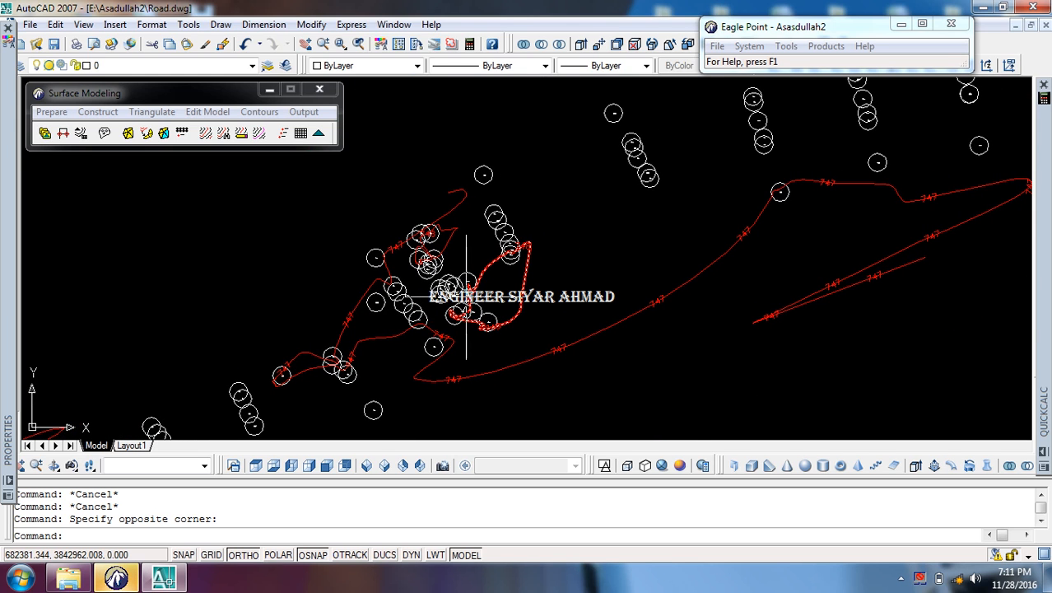
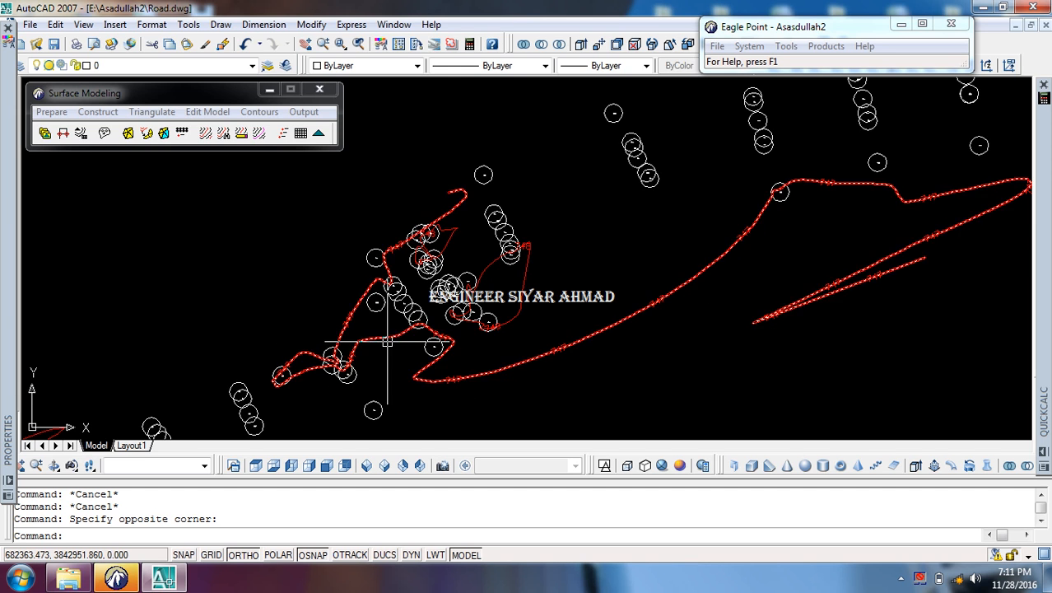
Step: Examine the contour labels and the shapes of the red and yellow contours along the middle and northeastern parts of the road
{"action": "scroll", "coordinate": [362, 335], "scroll_direction": "down", "scroll_amount": 5}
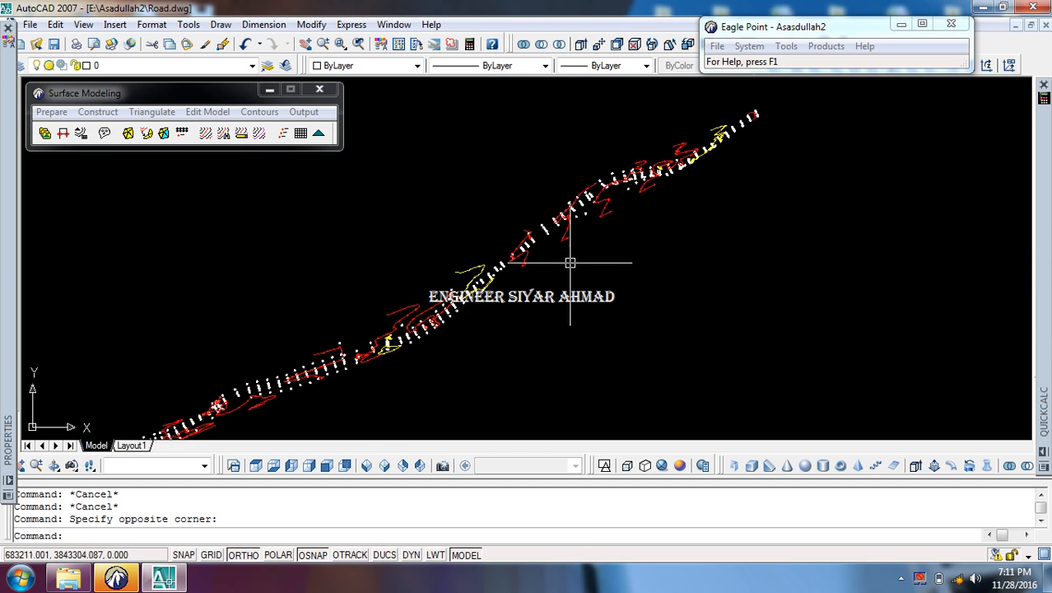
{"action": "scroll", "coordinate": [599, 264], "scroll_direction": "up", "scroll_amount": 8}
{"action": "middle_click_drag", "start_coordinate": [505, 296], "coordinate": [804, 130]}
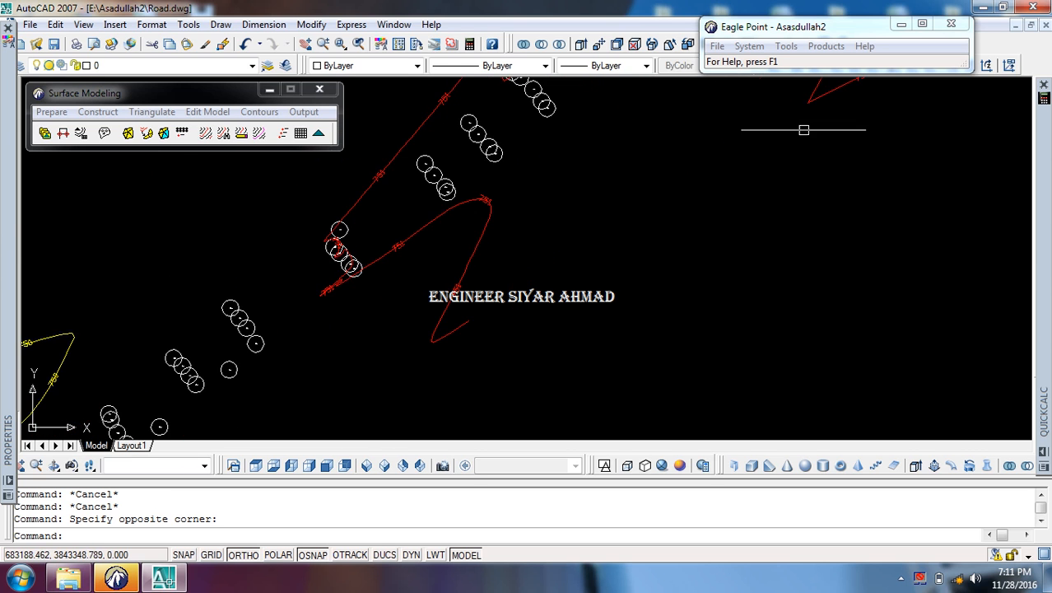
{"action": "middle_click", "coordinate": [803, 130]}
{"action": "middle_click", "coordinate": [803, 130]}
{"action": "scroll", "coordinate": [627, 211], "scroll_direction": "up", "scroll_amount": 8}
{"action": "scroll", "coordinate": [643, 207], "scroll_direction": "up", "scroll_amount": 6}
{"action": "mouse_move", "coordinate": [625, 242]}
{"action": "middle_mouse_down"}
{"action": "mouse_move", "coordinate": [592, 337]}
{"action": "mouse_move", "coordinate": [670, 232]}
{"action": "middle_mouse_up"}
{"action": "scroll", "coordinate": [650, 268], "scroll_direction": "down", "scroll_amount": 8}
{"action": "scroll", "coordinate": [498, 333], "scroll_direction": "up", "scroll_amount": 6}
{"action": "scroll", "coordinate": [543, 292], "scroll_direction": "down", "scroll_amount": 8}
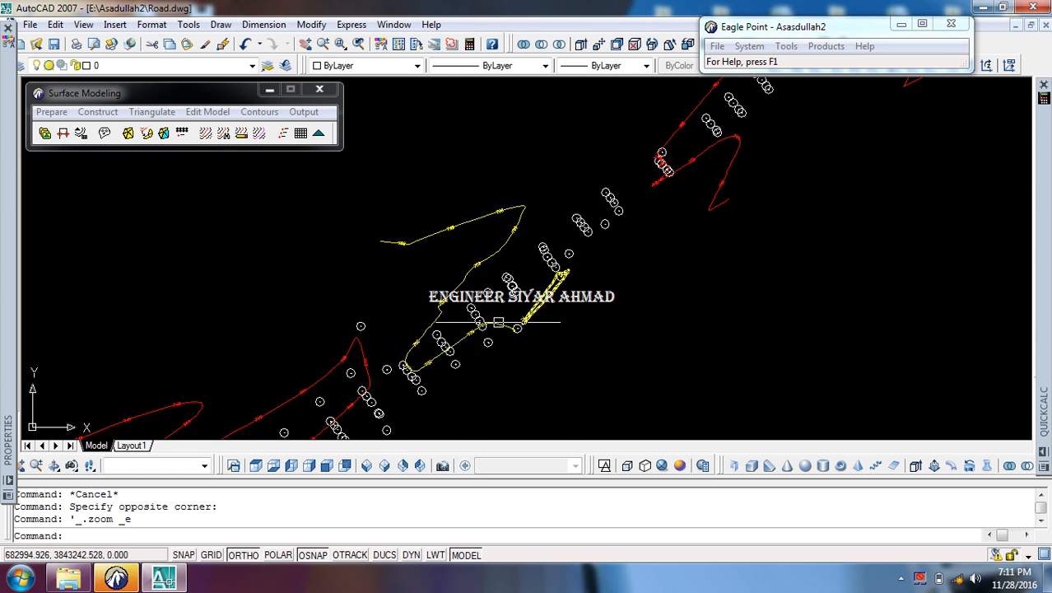
{"action": "scroll", "coordinate": [449, 268], "scroll_direction": "up", "scroll_amount": 2}
{"action": "middle_click_drag", "start_coordinate": [444, 265], "coordinate": [494, 255]}
{"action": "scroll", "coordinate": [493, 253], "scroll_direction": "up", "scroll_amount": 3}
{"action": "scroll", "coordinate": [555, 216], "scroll_direction": "down", "scroll_amount": 2}
{"action": "scroll", "coordinate": [441, 322], "scroll_direction": "down", "scroll_amount": 2}
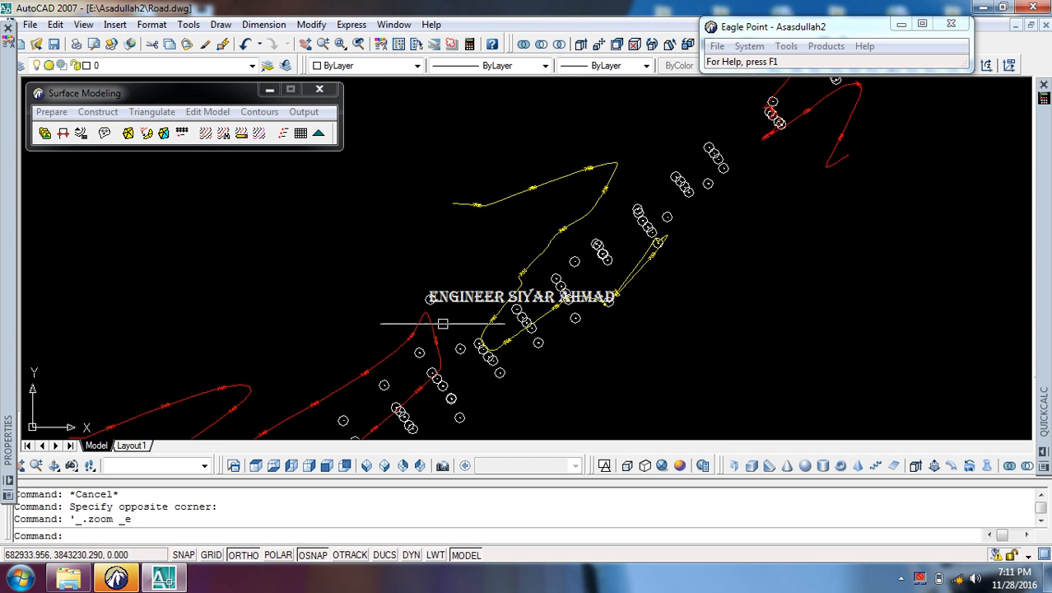
{"action": "scroll", "coordinate": [435, 357], "scroll_direction": "up", "scroll_amount": 4}
{"action": "scroll", "coordinate": [441, 305], "scroll_direction": "down", "scroll_amount": 5}
{"action": "scroll", "coordinate": [440, 308], "scroll_direction": "down", "scroll_amount": 1}
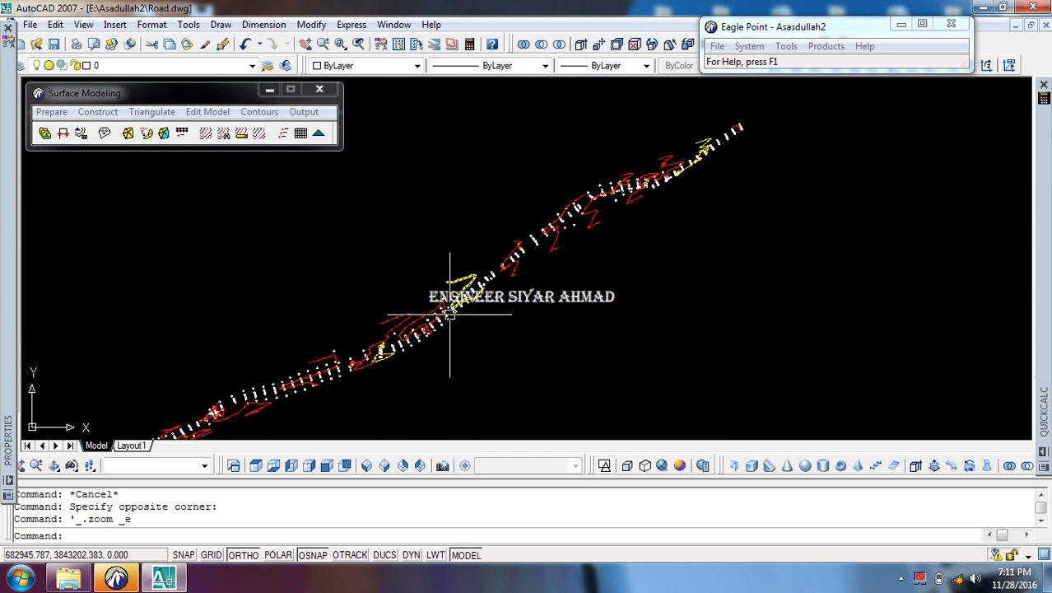
{"action": "scroll", "coordinate": [421, 334], "scroll_direction": "up", "scroll_amount": 6}
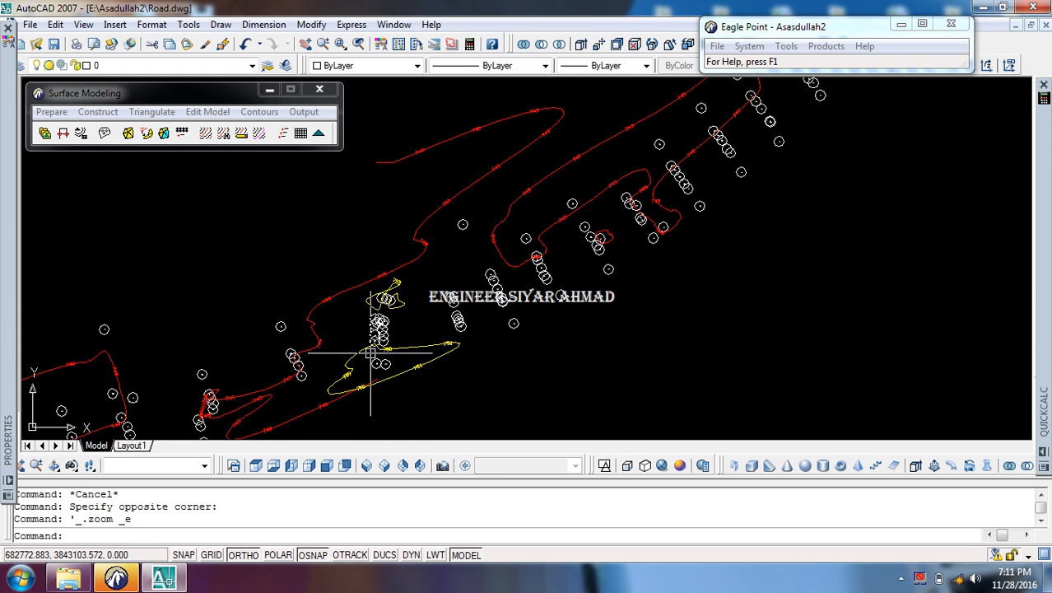
{"action": "scroll", "coordinate": [403, 277], "scroll_direction": "down", "scroll_amount": 4}
{"action": "middle_click_drag", "start_coordinate": [408, 282], "coordinate": [496, 260]}
{"action": "scroll", "coordinate": [496, 260], "scroll_direction": "down", "scroll_amount": 2}
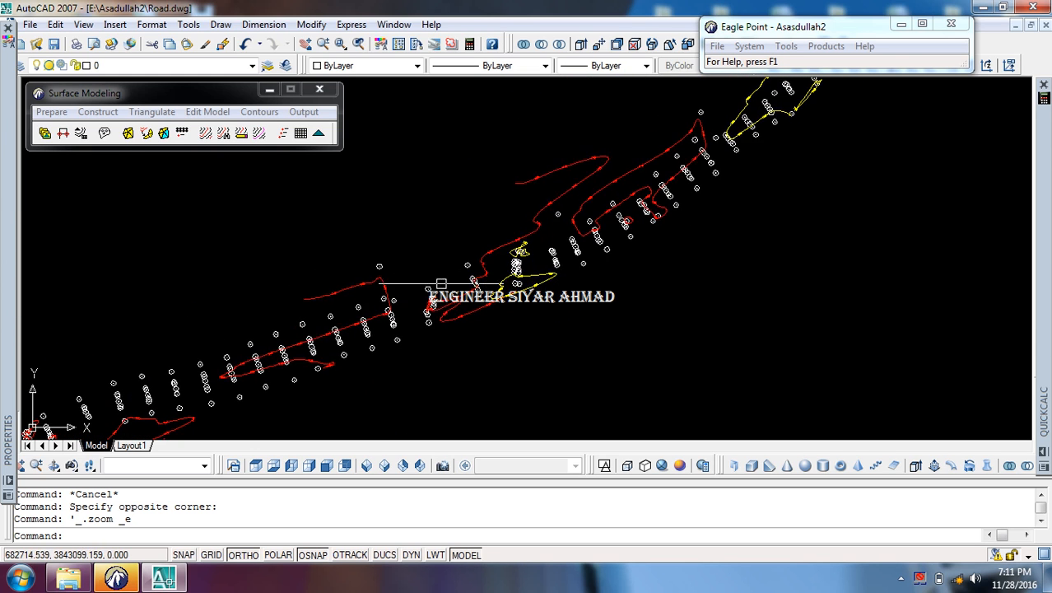
{"action": "scroll", "coordinate": [441, 284], "scroll_direction": "up", "scroll_amount": 3}
{"action": "middle_click_drag", "start_coordinate": [443, 284], "coordinate": [521, 247]}
Step: Thaw the TIN layer to display the surface triangles around the middle of the road
{"action": "left_click", "coordinate": [163, 67]}
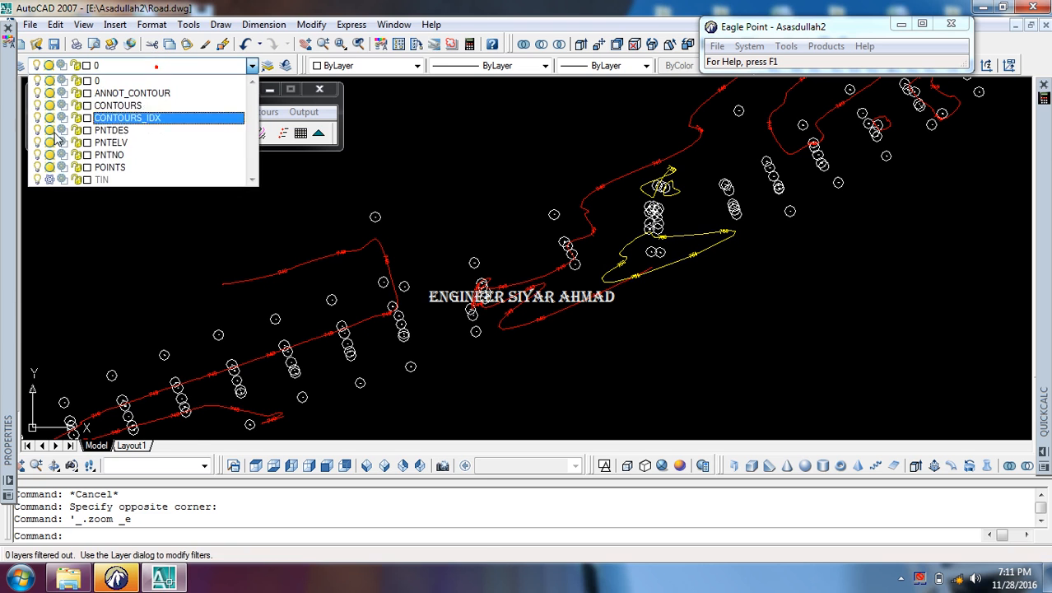
{"action": "left_click", "coordinate": [47, 180]}
{"action": "left_click", "coordinate": [272, 256]}
{"action": "middle_click_drag", "start_coordinate": [494, 230], "coordinate": [404, 245]}
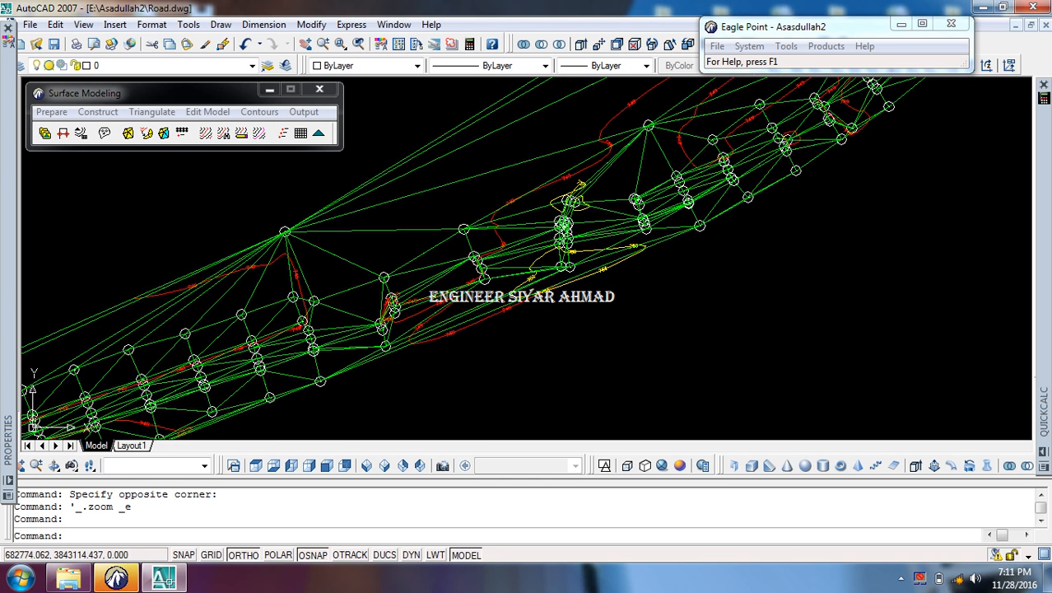
Step: Raise the EGL surface point on the road's upper edge, just west of the small yellow contours, by a relative elevation of 5.0
{"action": "left_click", "coordinate": [209, 112]}
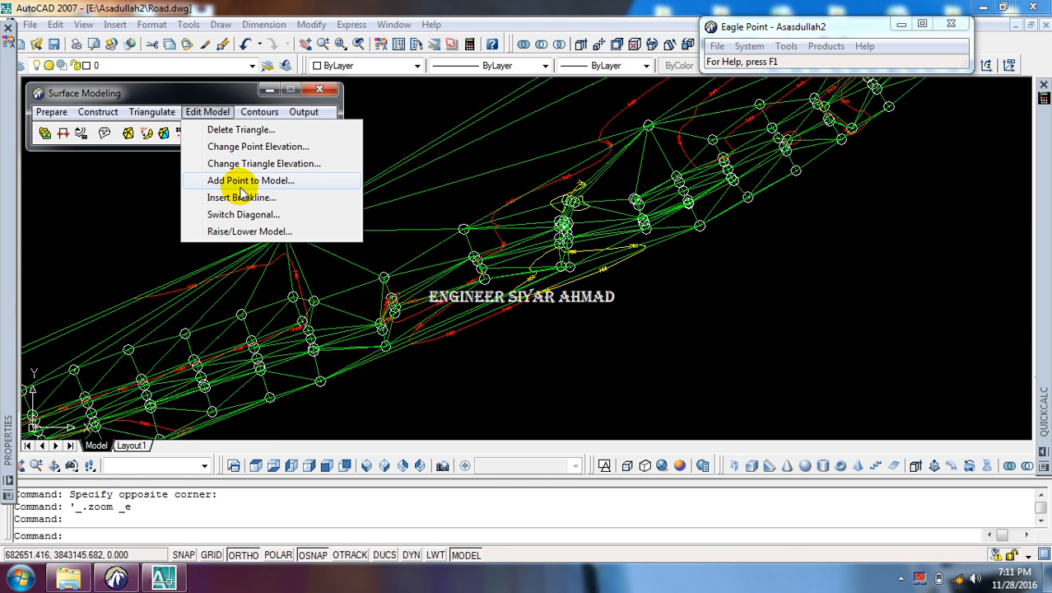
{"action": "left_click", "coordinate": [272, 148]}
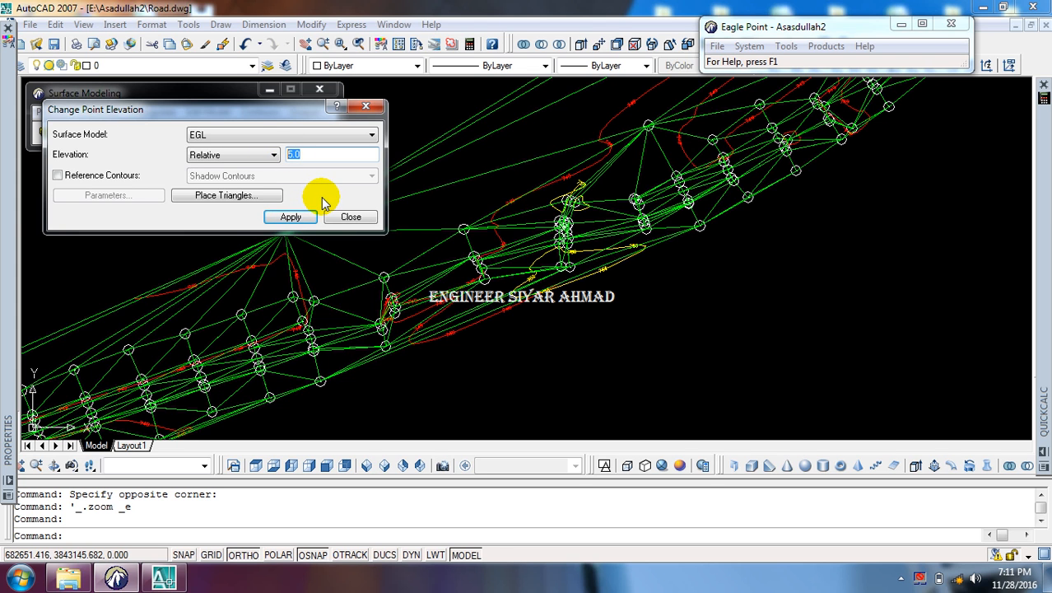
{"action": "left_click", "coordinate": [290, 217]}
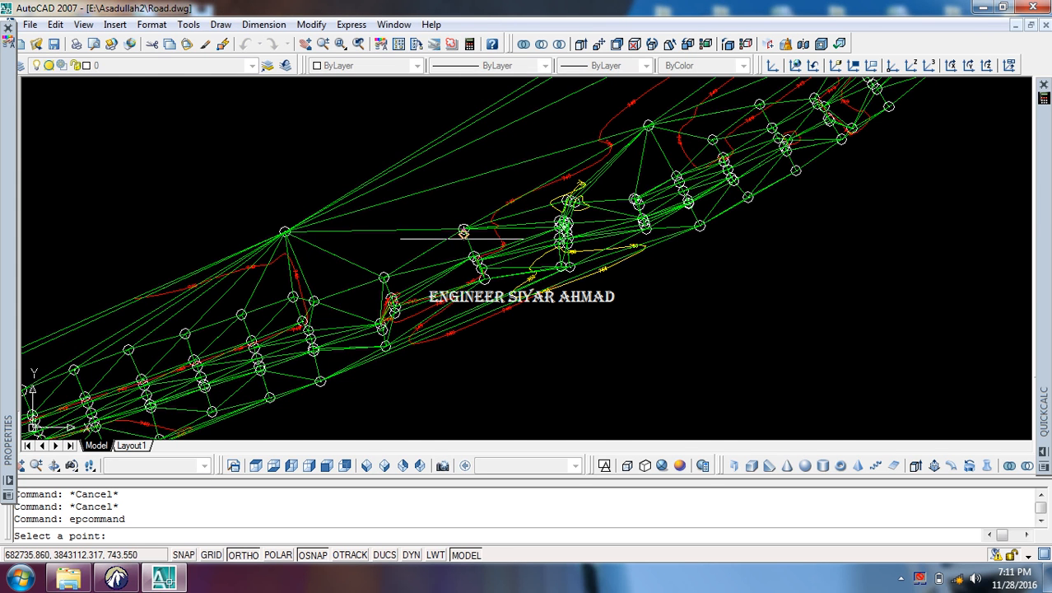
{"action": "scroll", "coordinate": [456, 196], "scroll_direction": "up", "scroll_amount": 5}
{"action": "left_click", "coordinate": [458, 194]}
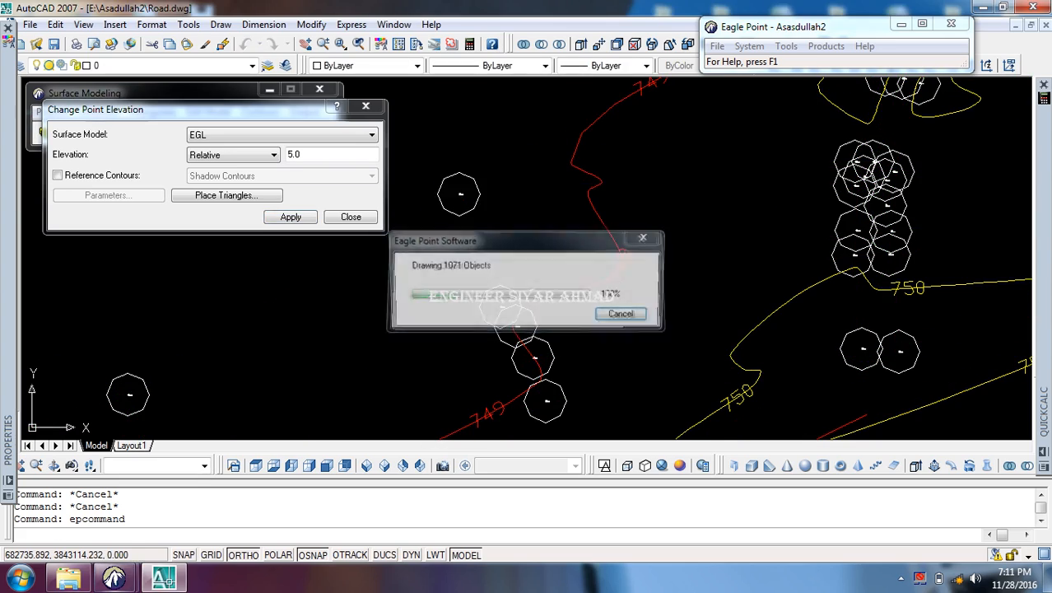
{"action": "scroll", "coordinate": [516, 242], "scroll_direction": "down", "scroll_amount": 5}
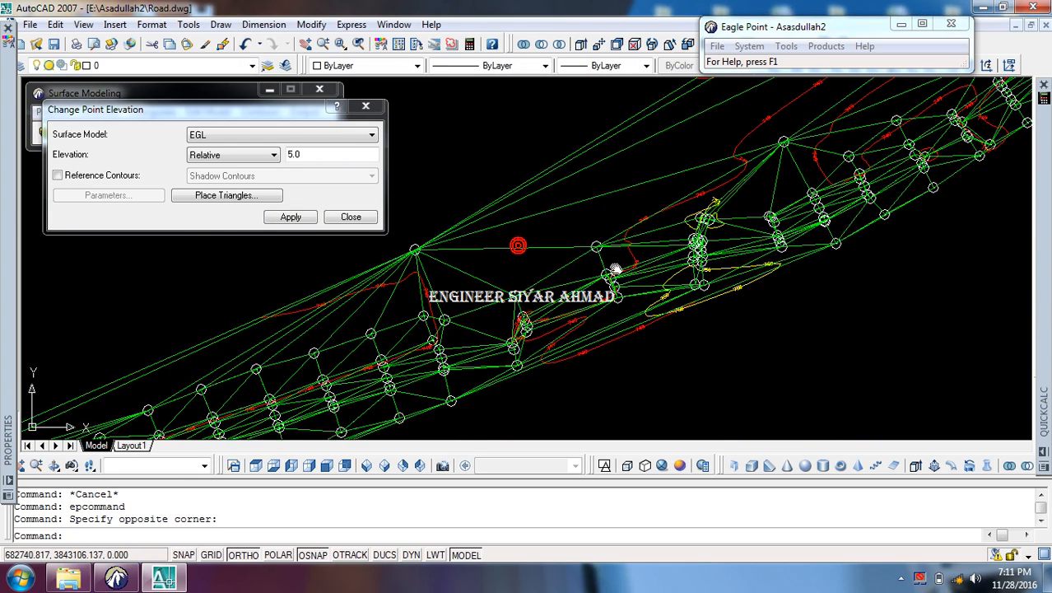
{"action": "left_click", "coordinate": [342, 217]}
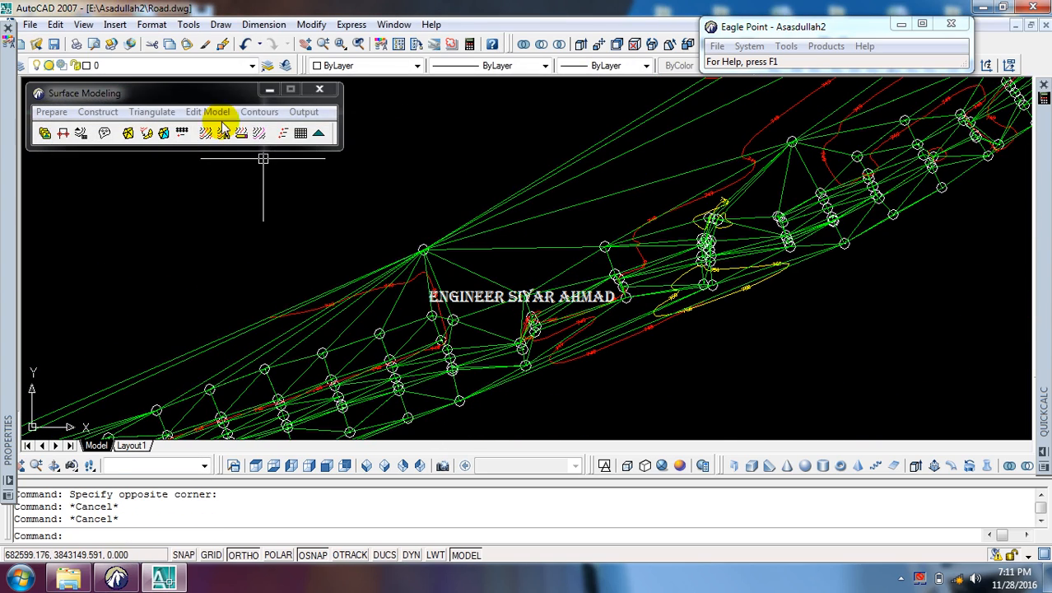
Step: Regenerate the EGL intermediate and index contours, erasing the existing ones, and inspect the contours around the raised point
{"action": "left_click", "coordinate": [259, 112]}
{"action": "left_click", "coordinate": [301, 171]}
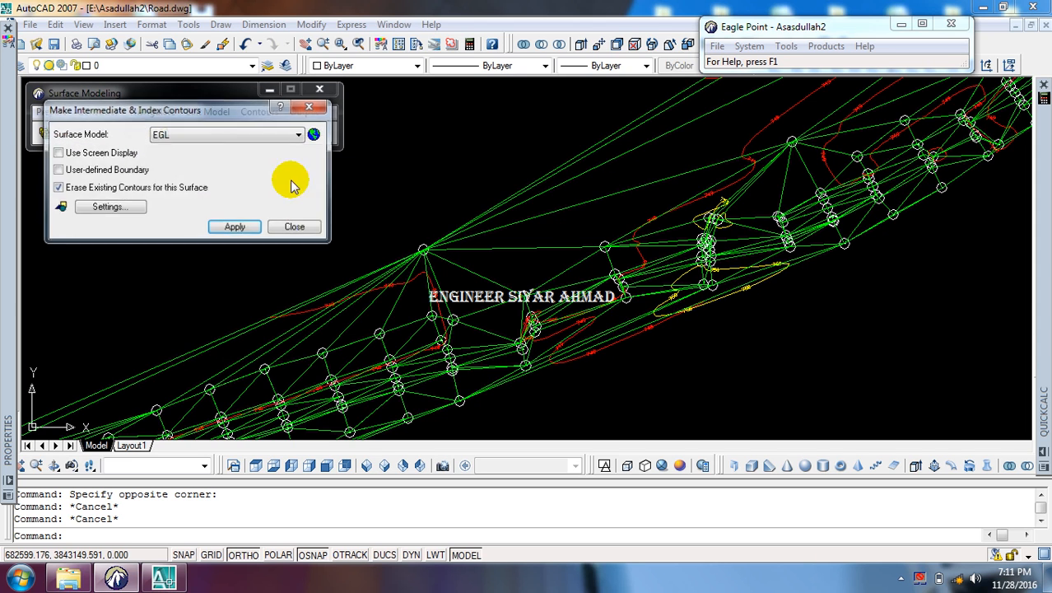
{"action": "left_click", "coordinate": [231, 230]}
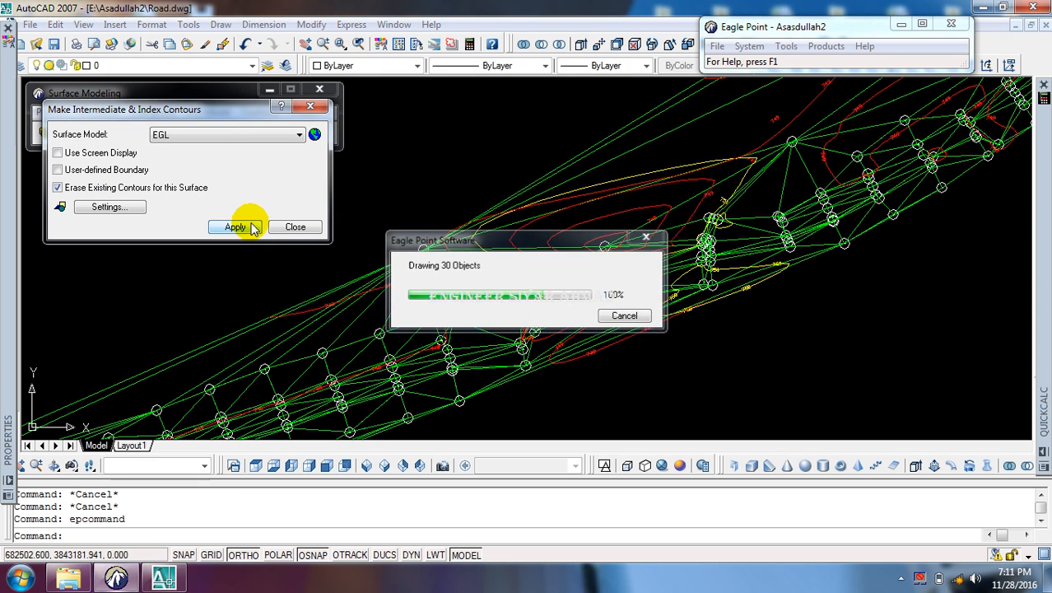
{"action": "scroll", "coordinate": [667, 298], "scroll_direction": "up", "scroll_amount": 5}
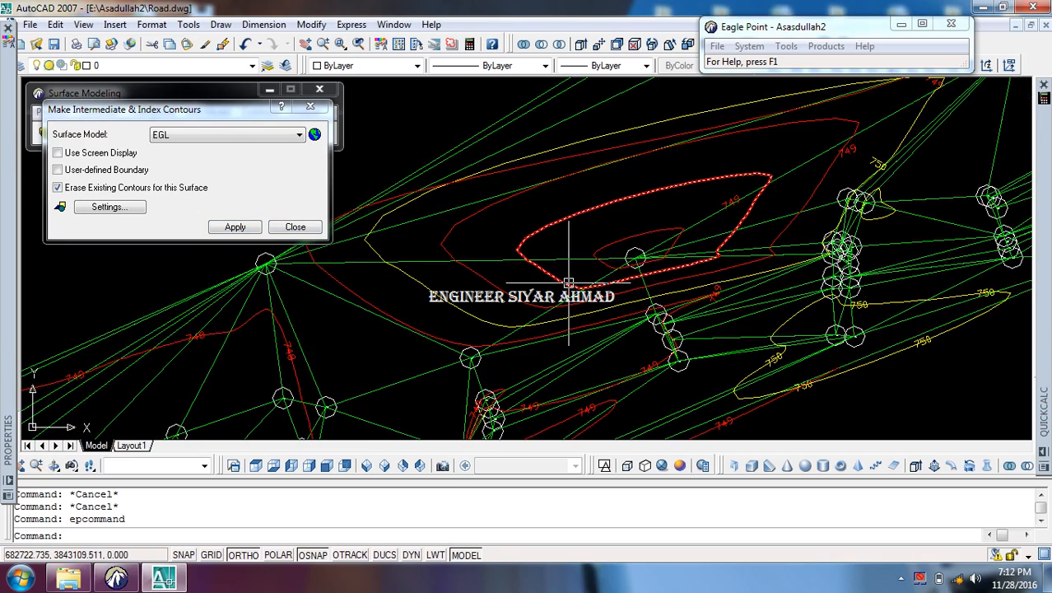
{"action": "scroll", "coordinate": [562, 260], "scroll_direction": "down", "scroll_amount": 5}
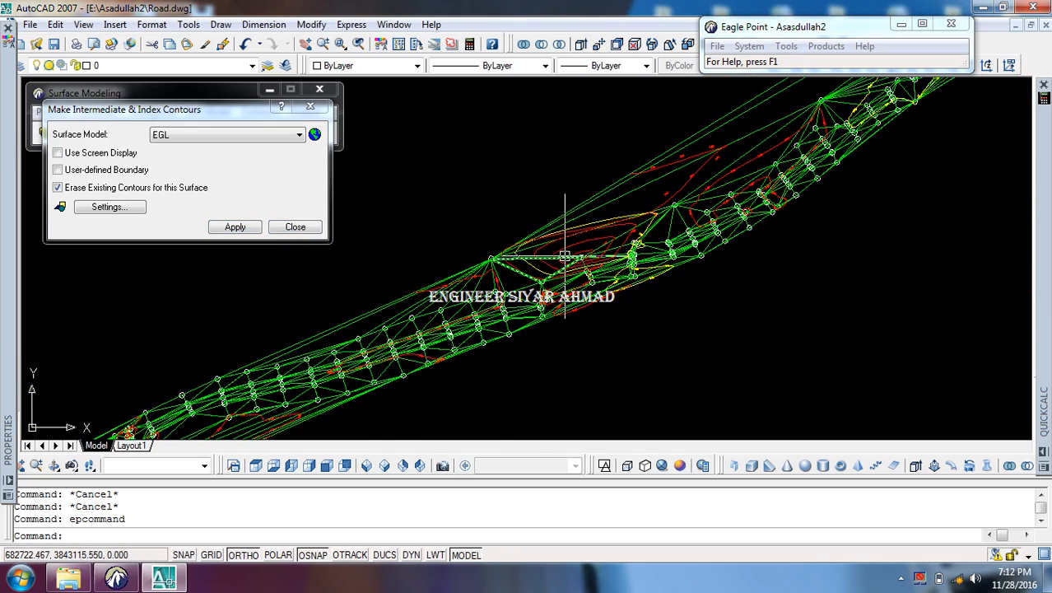
{"action": "scroll", "coordinate": [566, 257], "scroll_direction": "up", "scroll_amount": 3}
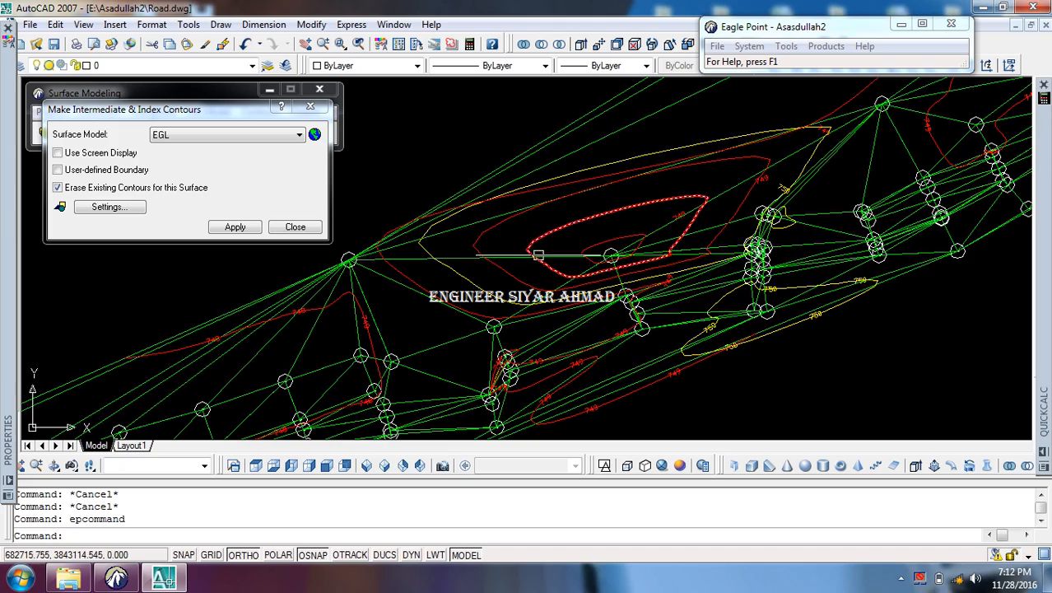
{"action": "scroll", "coordinate": [605, 256], "scroll_direction": "up", "scroll_amount": 3}
{"action": "scroll", "coordinate": [605, 257], "scroll_direction": "down", "scroll_amount": 5}
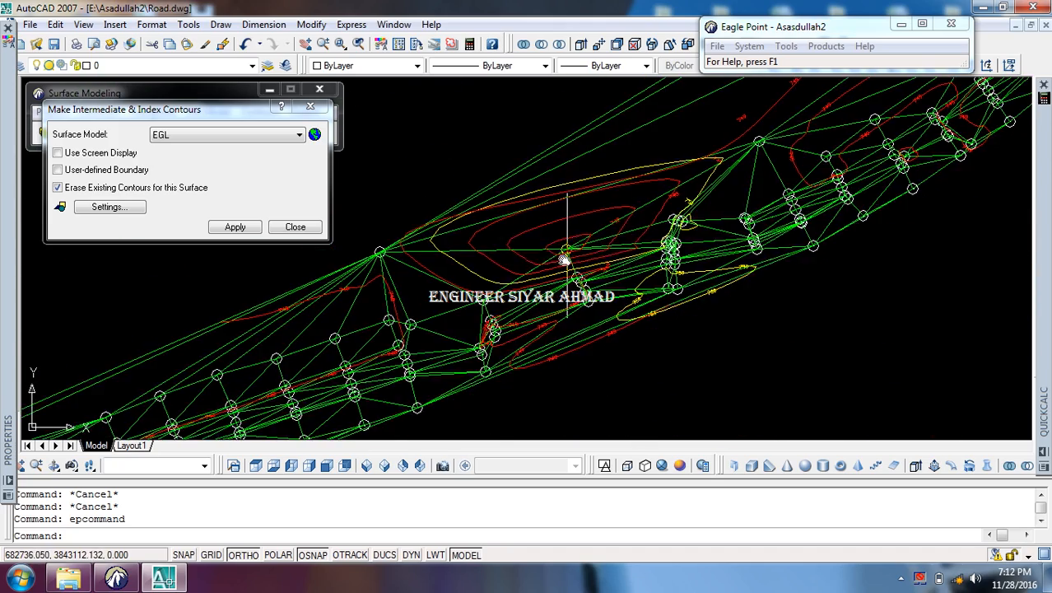
{"action": "scroll", "coordinate": [564, 251], "scroll_direction": "up", "scroll_amount": 1}
{"action": "scroll", "coordinate": [554, 252], "scroll_direction": "up", "scroll_amount": 6}
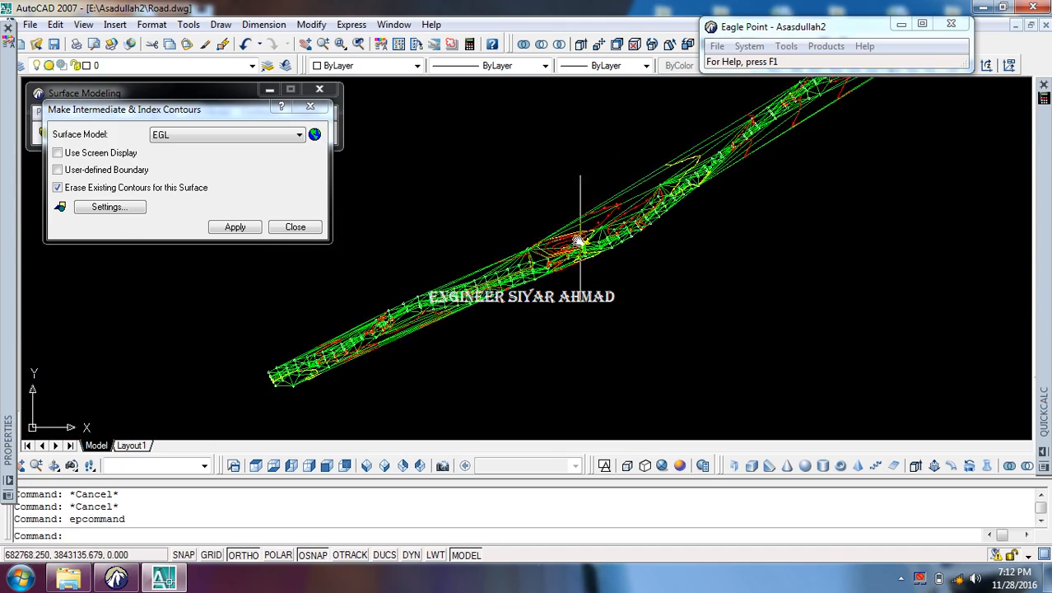
{"action": "left_click", "coordinate": [294, 226]}
{"action": "left_click", "coordinate": [208, 111]}
{"action": "left_click", "coordinate": [242, 181]}
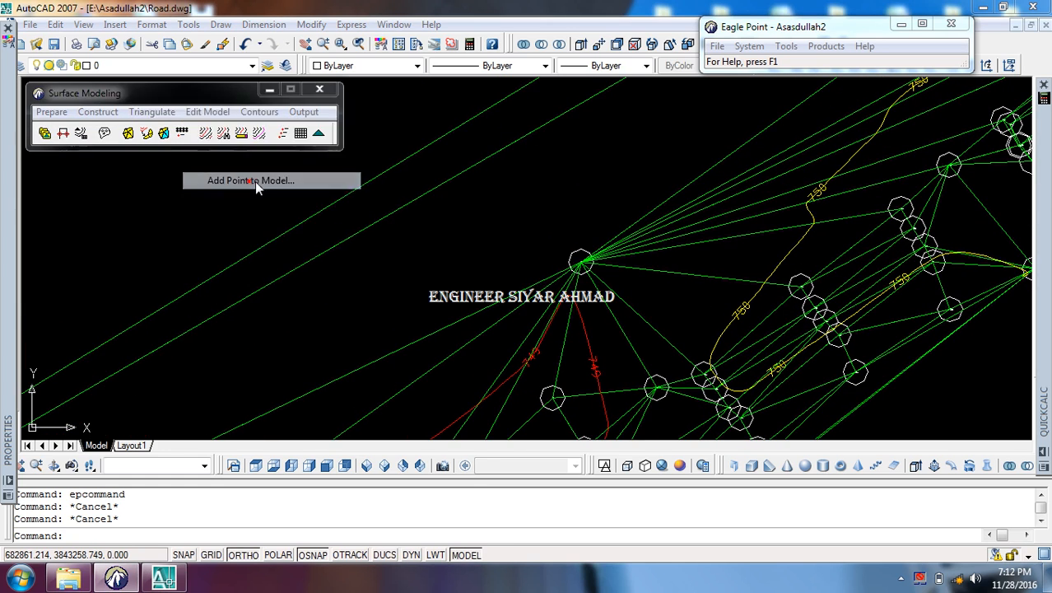
{"action": "left_click", "coordinate": [347, 245]}
Step: Raise the EGL point on the road's upper edge, northeast of the previously raised one and west of the 750 contour, by a relative elevation of 50
{"action": "left_click", "coordinate": [204, 112]}
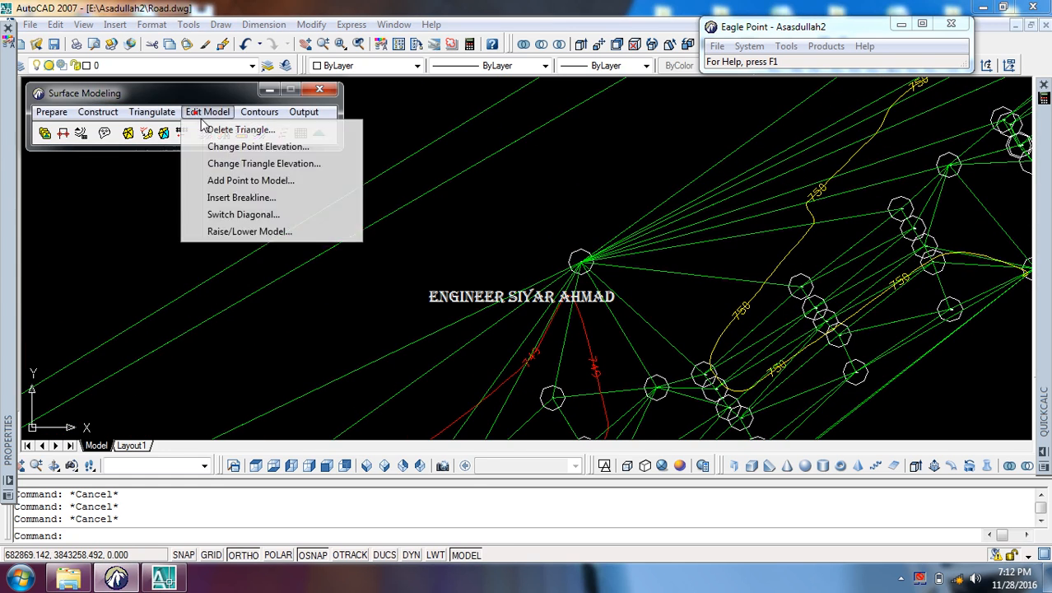
{"action": "left_click", "coordinate": [247, 146]}
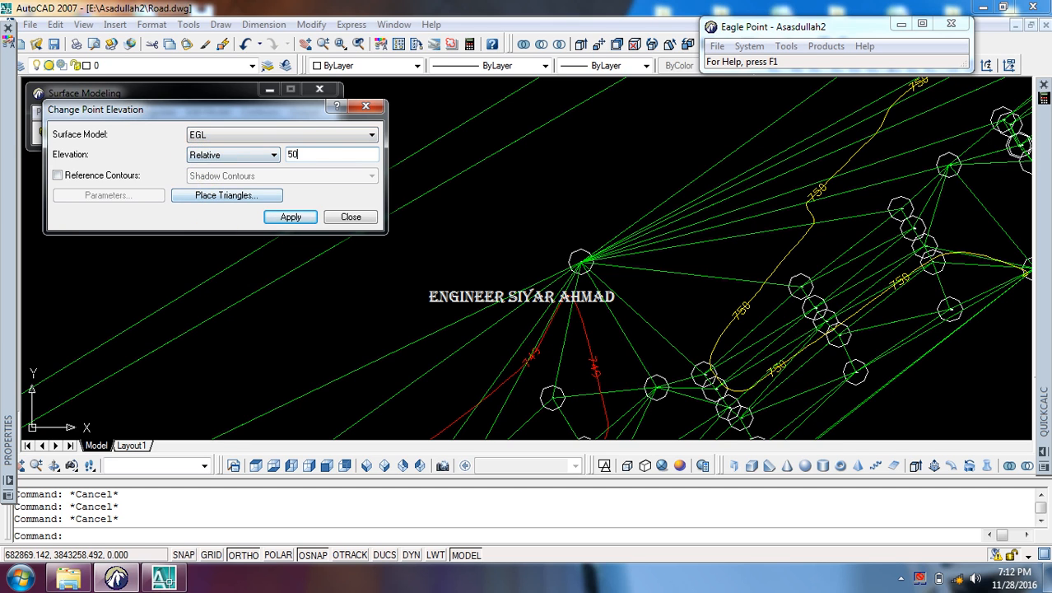
{"action": "left_click", "coordinate": [289, 217]}
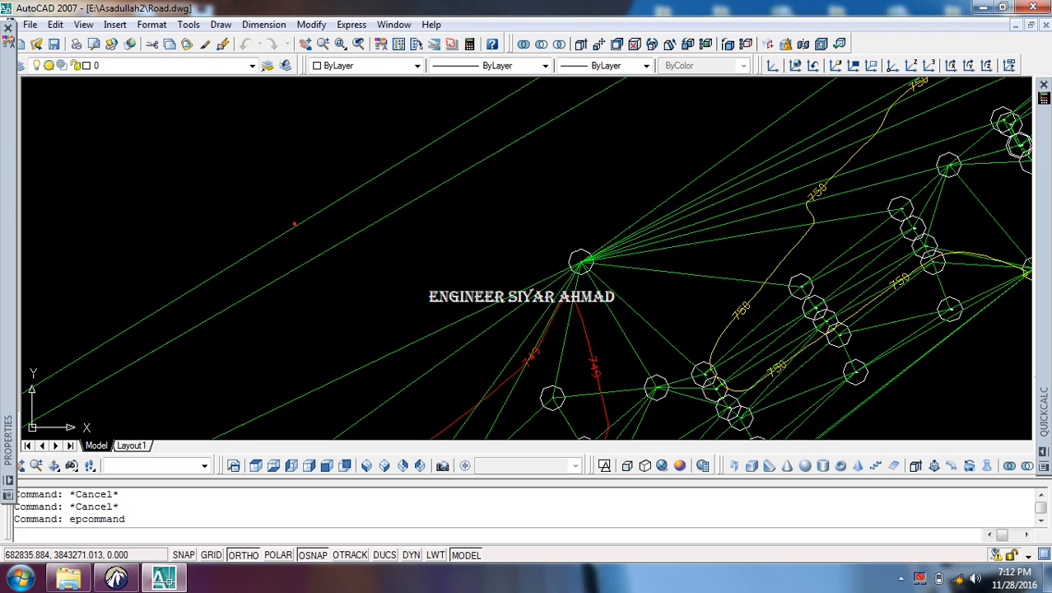
{"action": "left_click", "coordinate": [581, 262]}
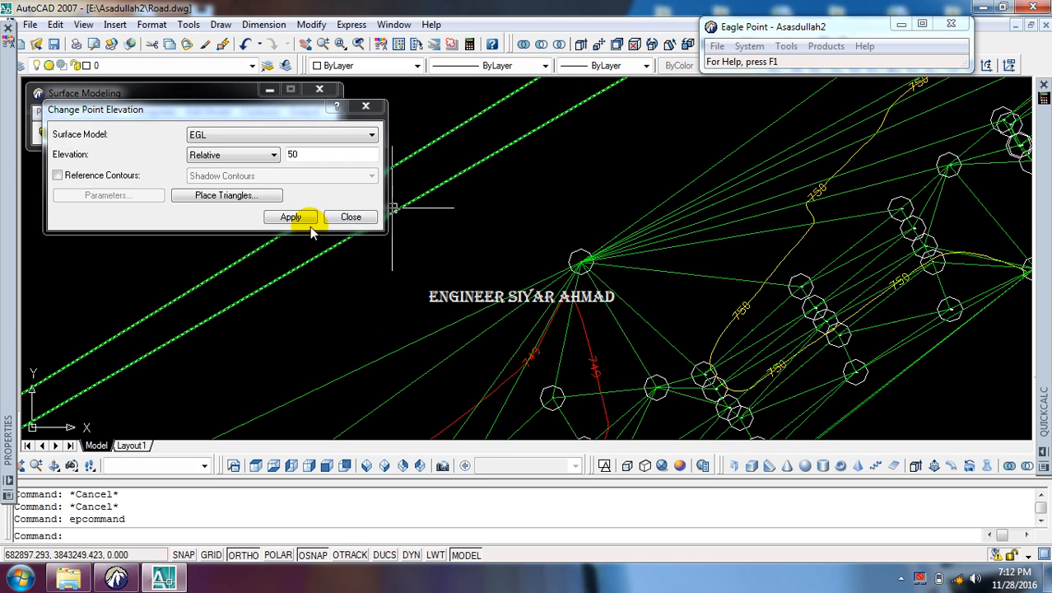
{"action": "left_click", "coordinate": [346, 217]}
Step: Redraw the EGL intermediate and index contours over the existing ones and inspect the new peak's extent
{"action": "left_click", "coordinate": [250, 112]}
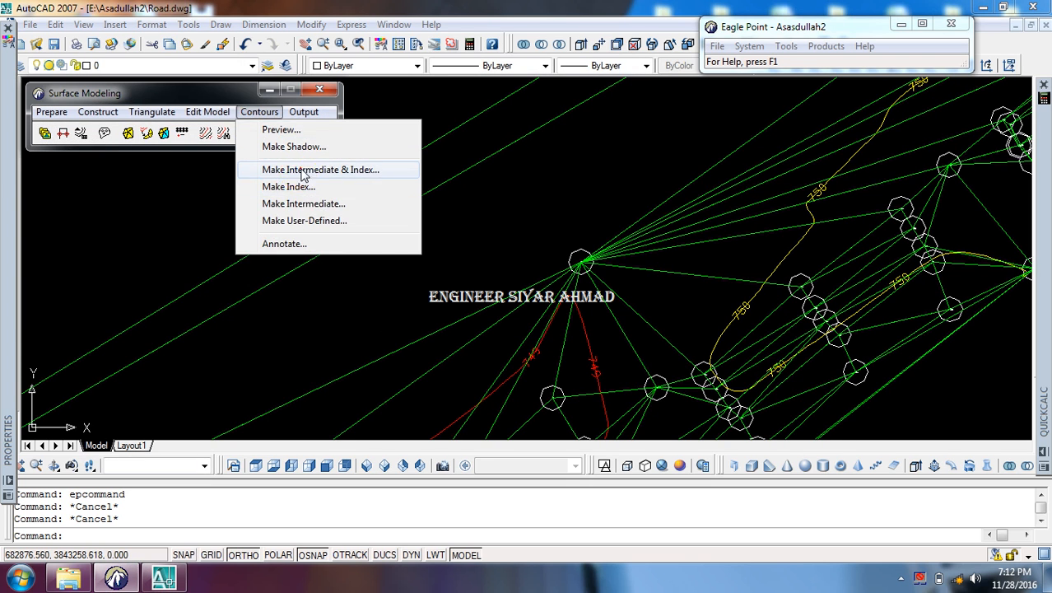
{"action": "left_click", "coordinate": [302, 171]}
{"action": "left_click", "coordinate": [236, 229]}
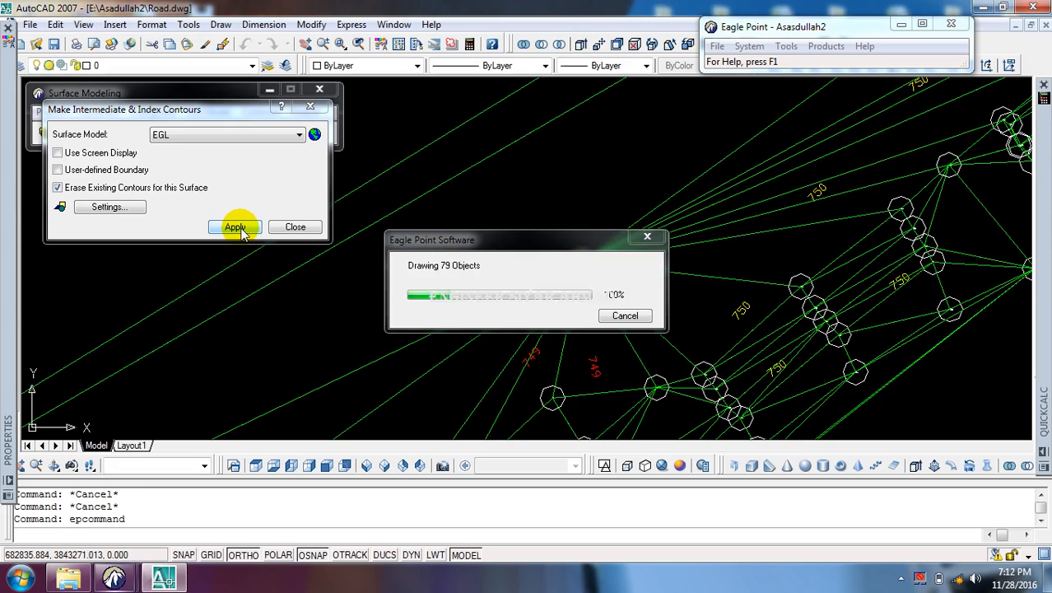
{"action": "left_click", "coordinate": [294, 224]}
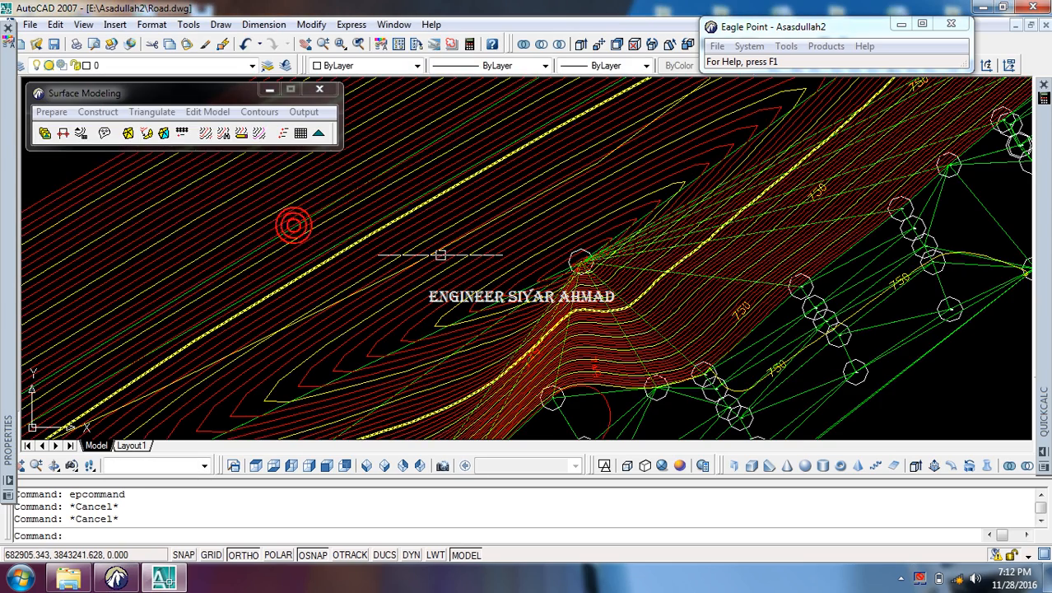
{"action": "scroll", "coordinate": [432, 254], "scroll_direction": "down", "scroll_amount": 6}
{"action": "scroll", "coordinate": [358, 259], "scroll_direction": "up", "scroll_amount": 5}
{"action": "scroll", "coordinate": [419, 214], "scroll_direction": "down", "scroll_amount": 4}
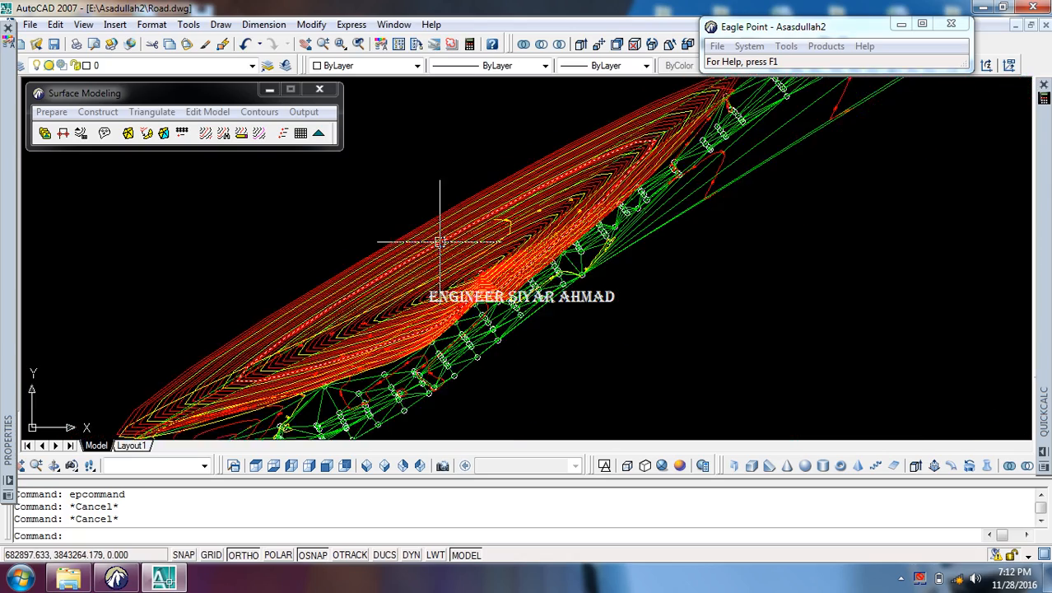
Step: Set the contour smoothing factor to 0 and regenerate the EGL intermediate and index contours, erasing the existing ones
{"action": "left_click", "coordinate": [239, 134]}
{"action": "left_click", "coordinate": [259, 112]}
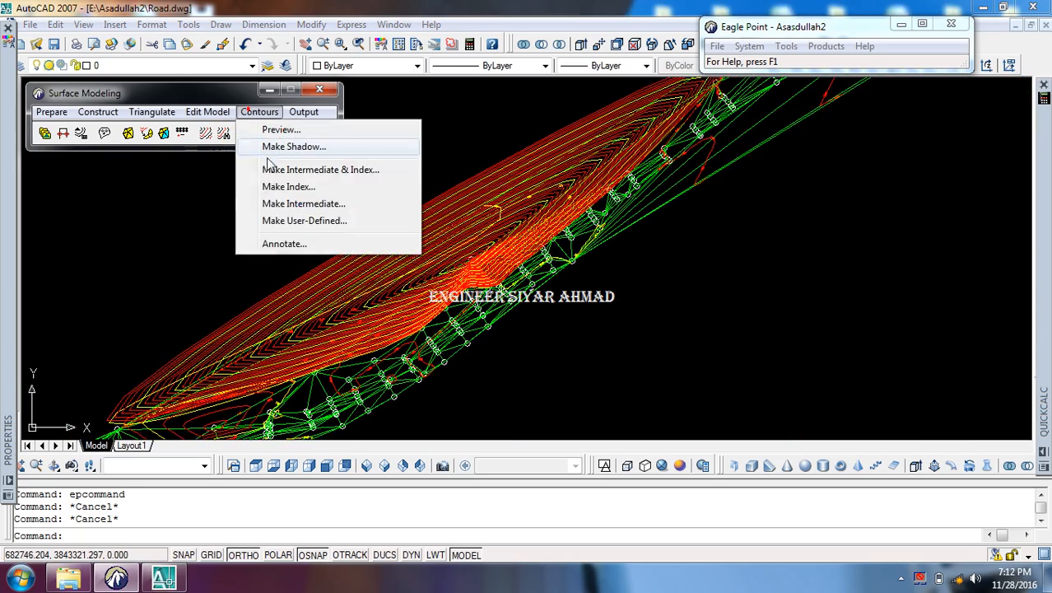
{"action": "left_click", "coordinate": [313, 170]}
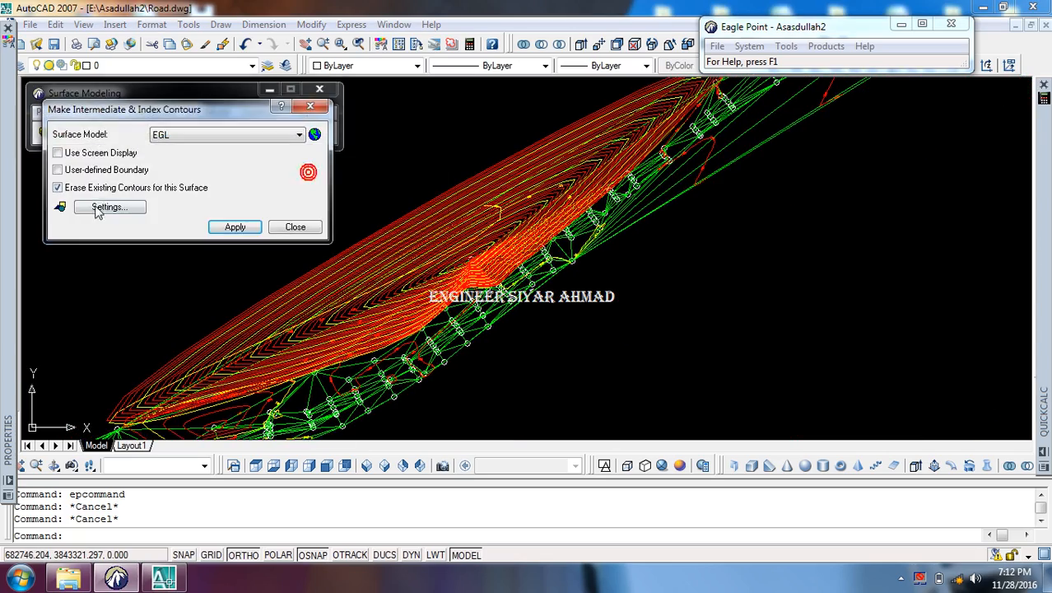
{"action": "left_click", "coordinate": [115, 209]}
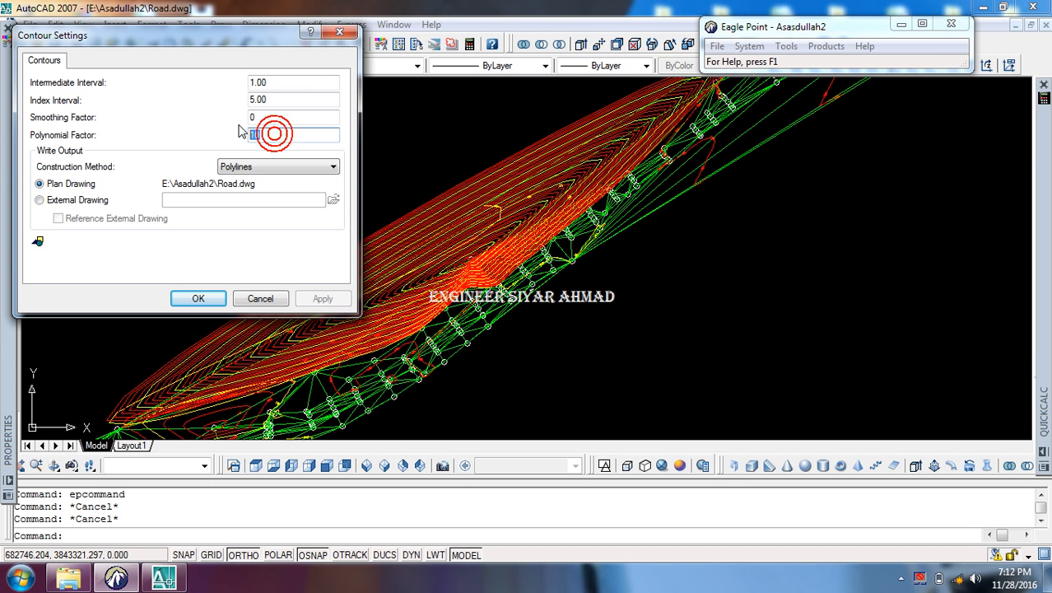
{"action": "left_click", "coordinate": [197, 300]}
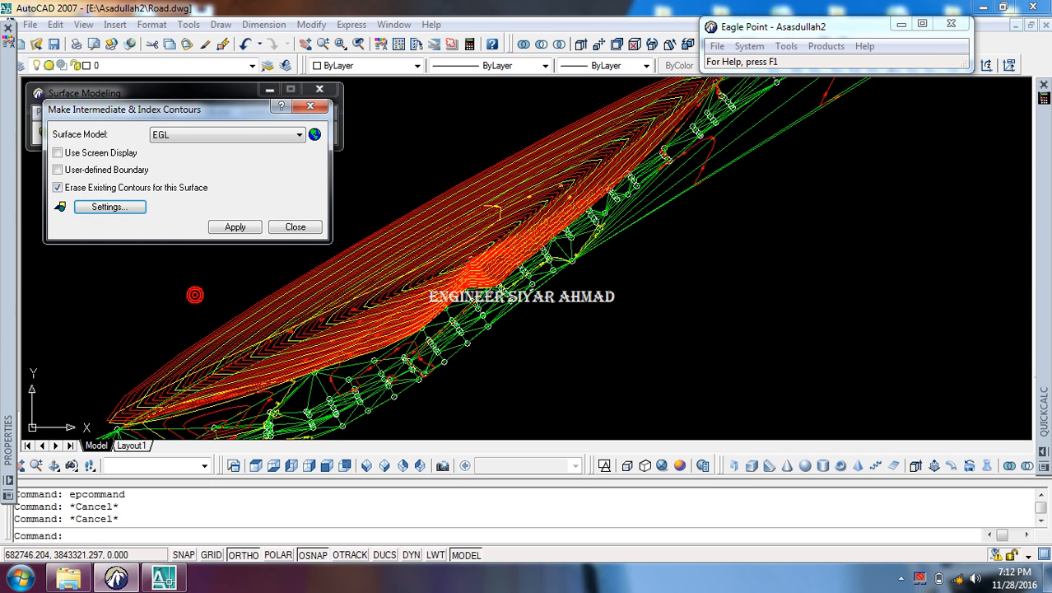
{"action": "left_click", "coordinate": [239, 227]}
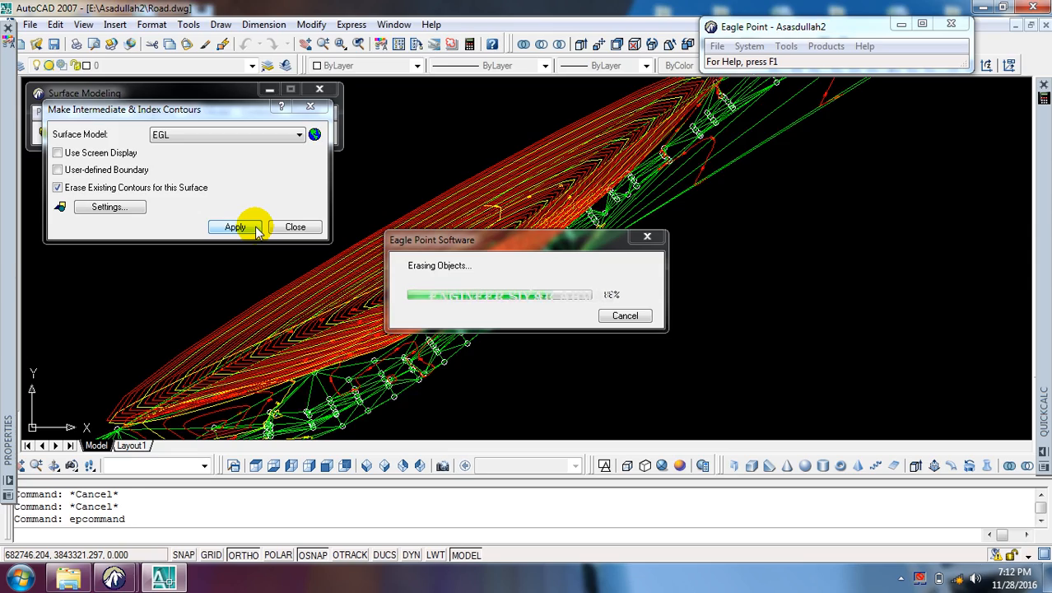
{"action": "left_click", "coordinate": [284, 226]}
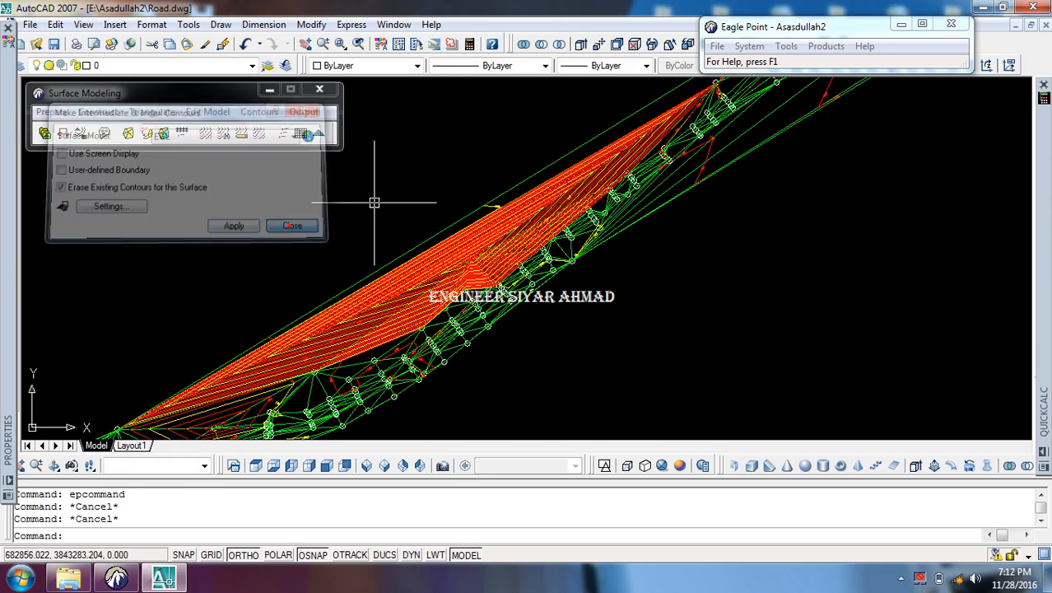
Step: Examine the contours and triangles of the raised peak in plan, then in the right view of the model
{"action": "left_click", "coordinate": [370, 211]}
{"action": "scroll", "coordinate": [395, 234], "scroll_direction": "up", "scroll_amount": 6}
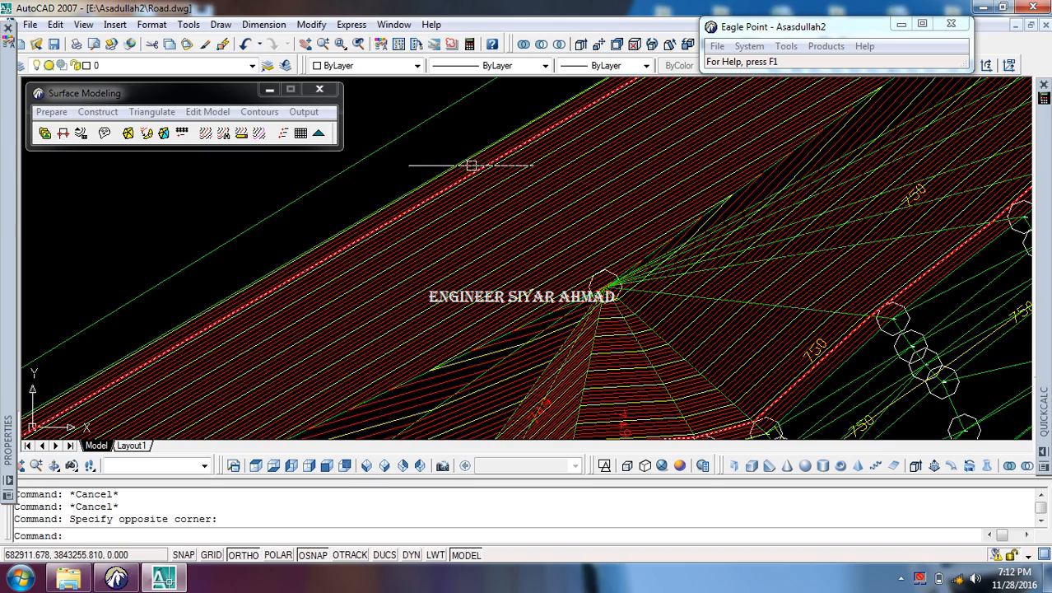
{"action": "left_click", "coordinate": [309, 466]}
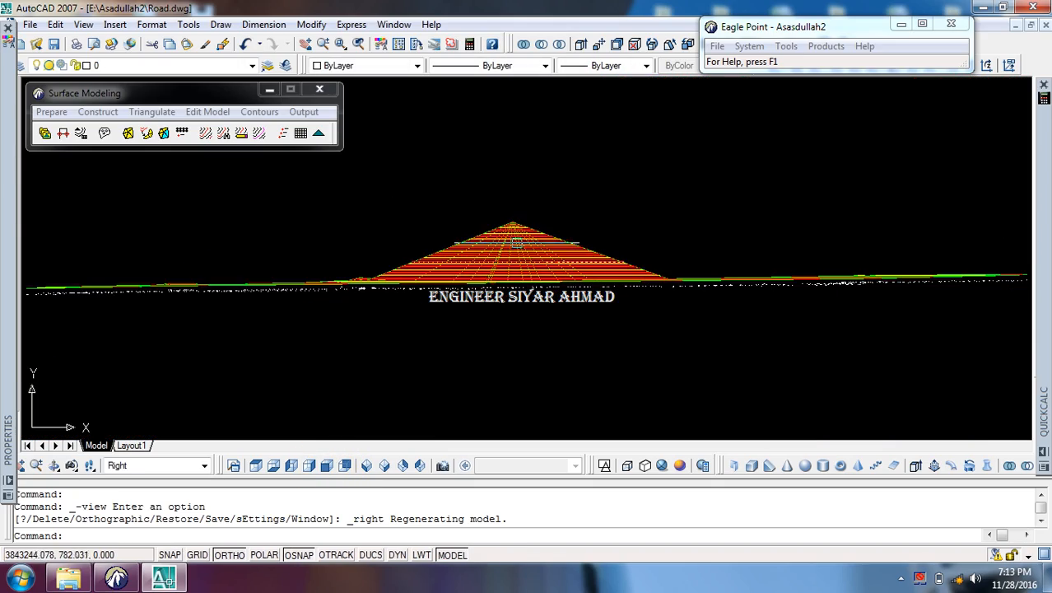
{"action": "scroll", "coordinate": [625, 327], "scroll_direction": "up", "scroll_amount": 6}
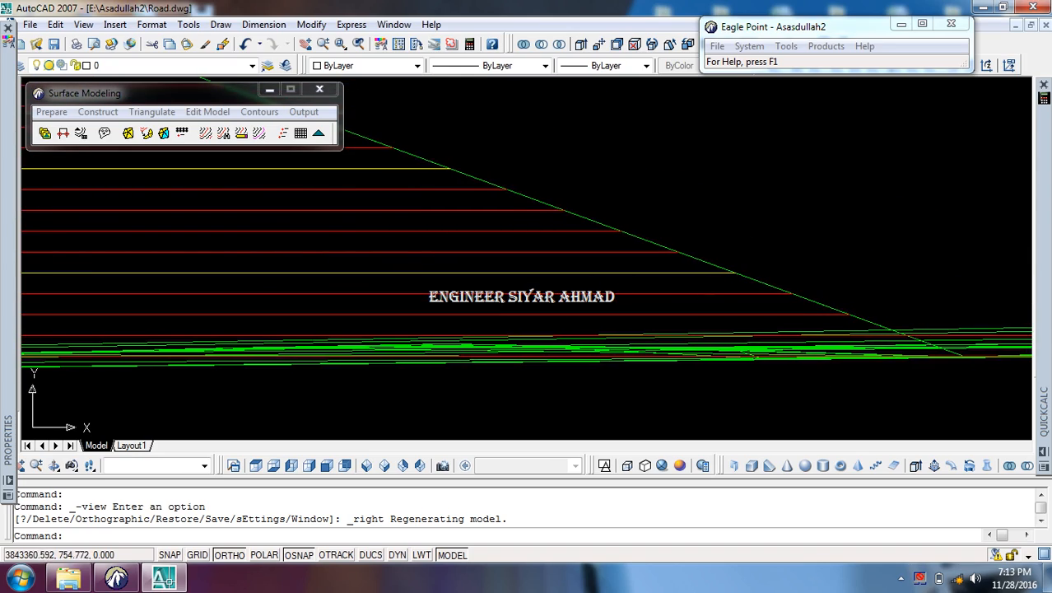
{"action": "mouse_move", "coordinate": [555, 236]}
{"action": "middle_mouse_down", "text": "shift"}
{"action": "mouse_move", "coordinate": [477, 216]}
{"action": "mouse_move", "coordinate": [581, 263]}
{"action": "mouse_move", "coordinate": [592, 298]}
{"action": "middle_mouse_up", "text": "shift"}
{"action": "scroll", "coordinate": [592, 155], "scroll_direction": "up", "scroll_amount": 4}
{"action": "middle_click_drag", "start_coordinate": [528, 205], "coordinate": [519, 293]}
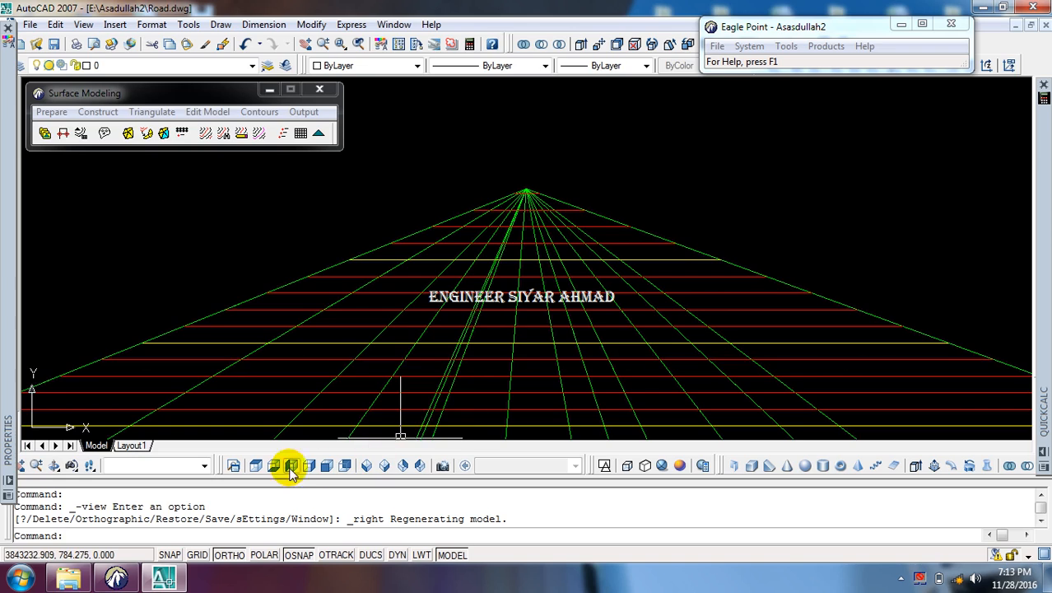
Step: Examine the slopes and contour layers of the raised peak along the road in the front view
{"action": "left_click", "coordinate": [329, 467]}
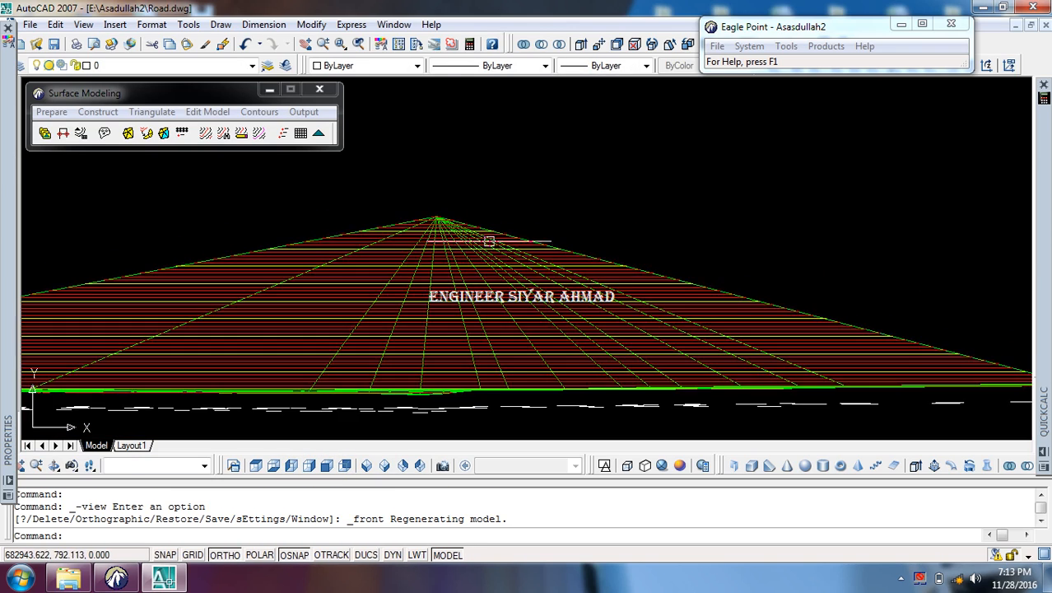
{"action": "middle_click_drag", "start_coordinate": [522, 229], "coordinate": [318, 299], "text": "shift"}
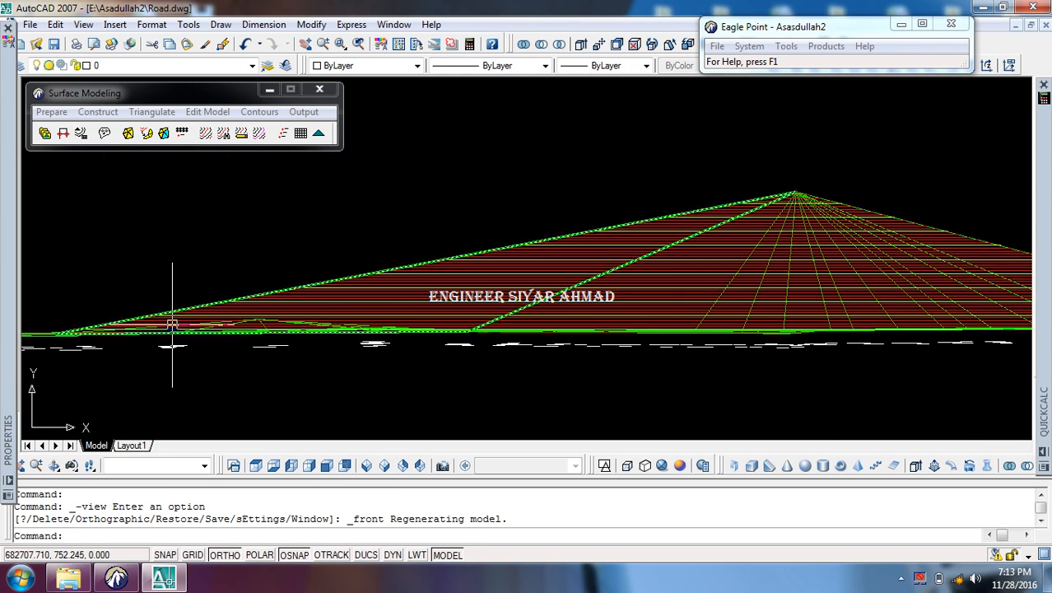
{"action": "middle_click_drag", "start_coordinate": [172, 325], "coordinate": [437, 354], "text": "shift"}
{"action": "middle_click_drag", "start_coordinate": [426, 314], "coordinate": [349, 311], "text": "shift"}
{"action": "middle_click_drag", "start_coordinate": [509, 254], "coordinate": [459, 268], "text": "shift"}
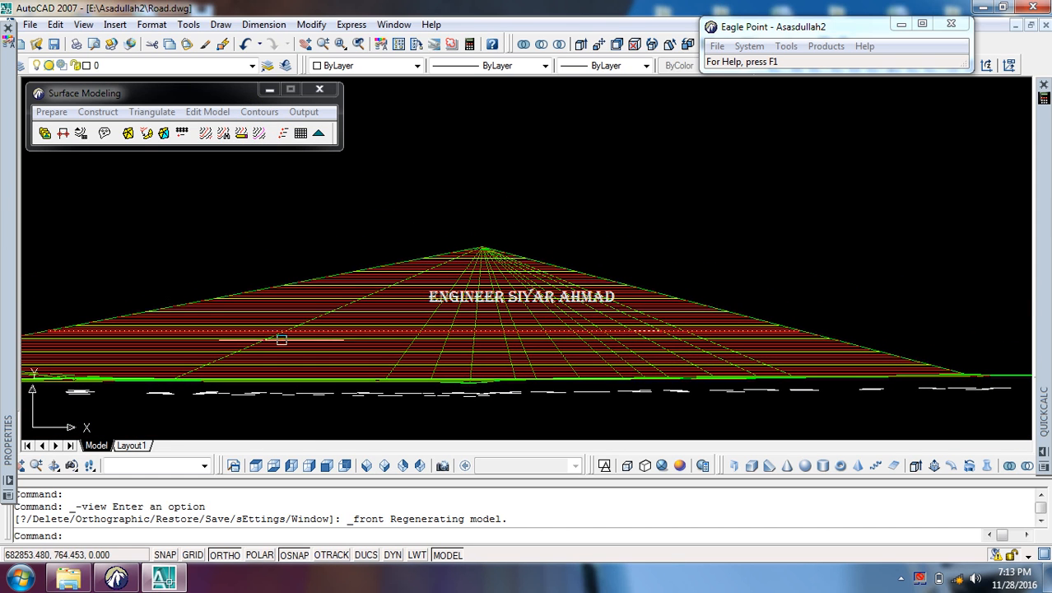
Step: Return to the top view and change the elevation of the peak's EGL point by a relative -50
{"action": "left_click", "coordinate": [256, 465]}
{"action": "scroll", "coordinate": [517, 270], "scroll_direction": "up", "scroll_amount": 5}
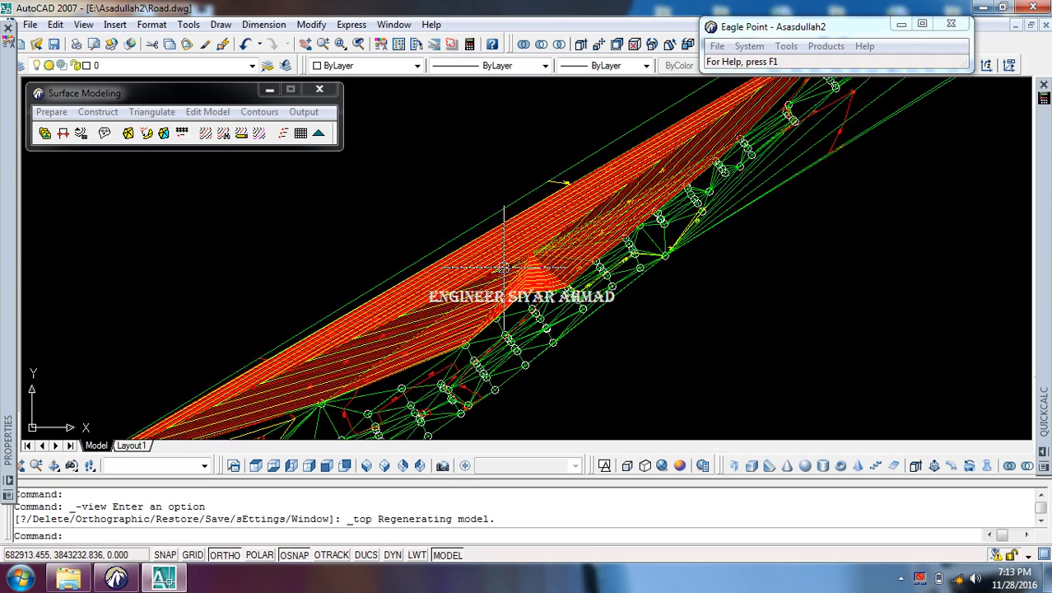
{"action": "scroll", "coordinate": [608, 245], "scroll_direction": "up", "scroll_amount": 10}
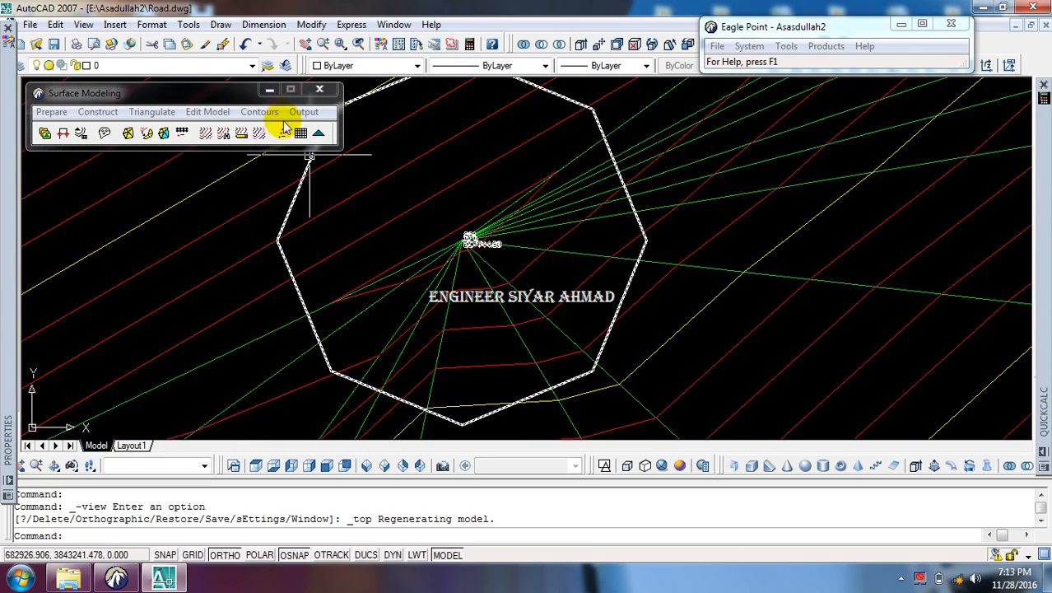
{"action": "left_click", "coordinate": [205, 114]}
{"action": "left_click", "coordinate": [272, 148]}
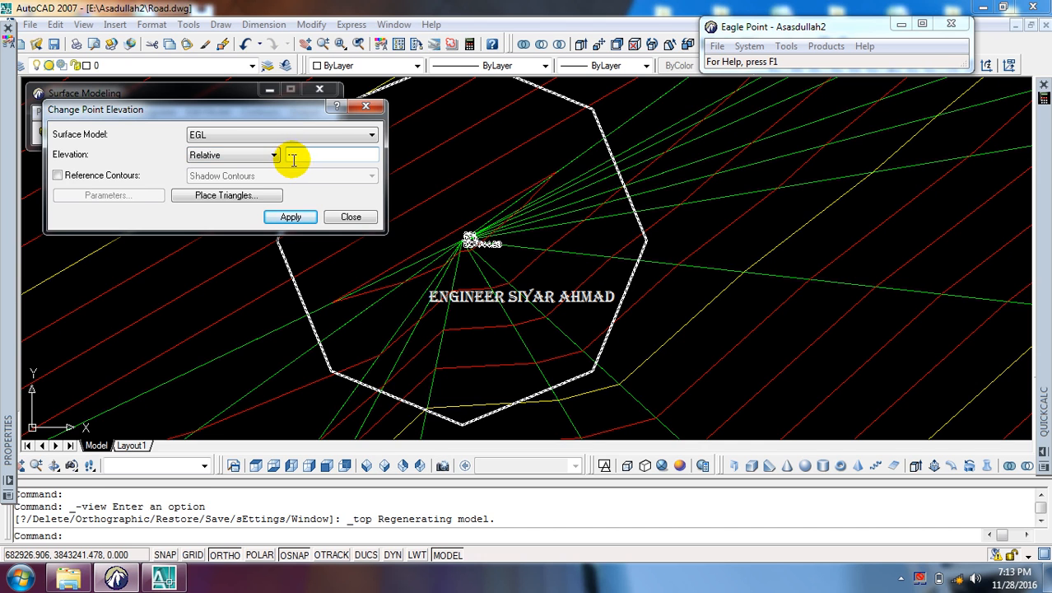
{"action": "left_click", "coordinate": [290, 218]}
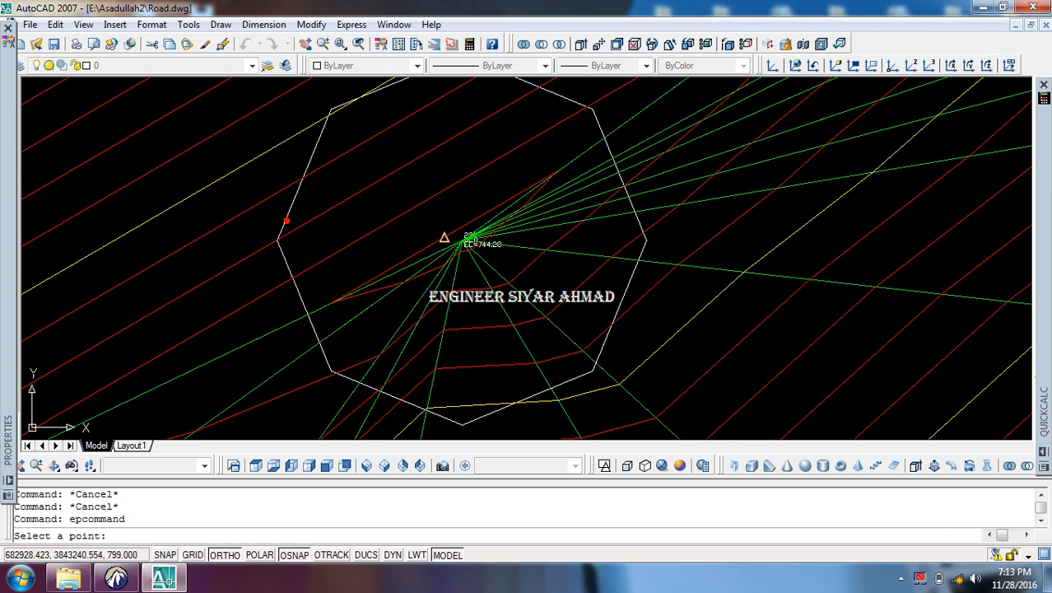
{"action": "scroll", "coordinate": [468, 247], "scroll_direction": "up", "scroll_amount": 5}
{"action": "left_click", "coordinate": [431, 190]}
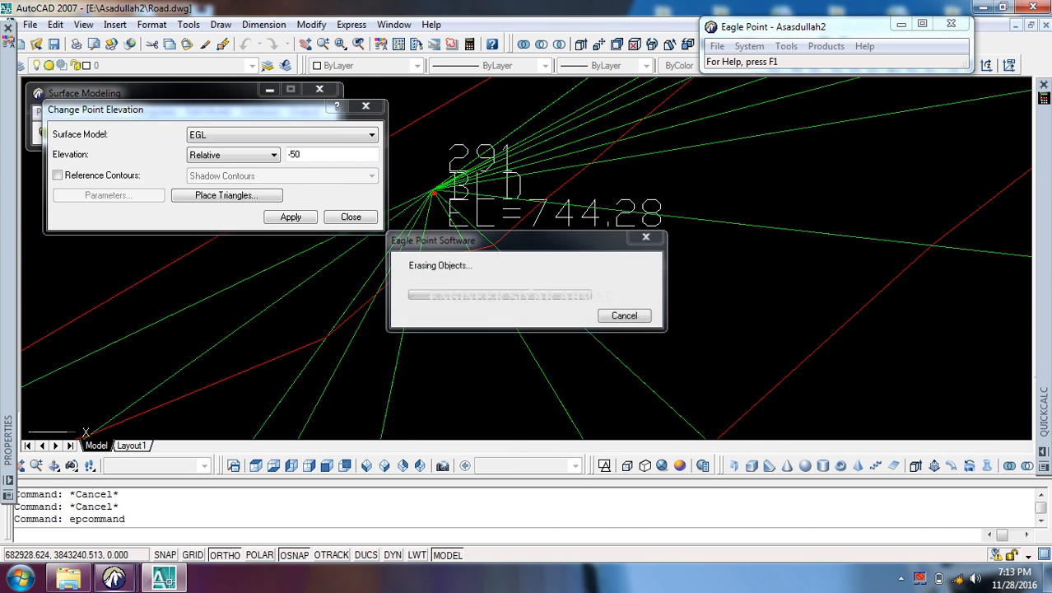
{"action": "scroll", "coordinate": [512, 216], "scroll_direction": "down", "scroll_amount": 8}
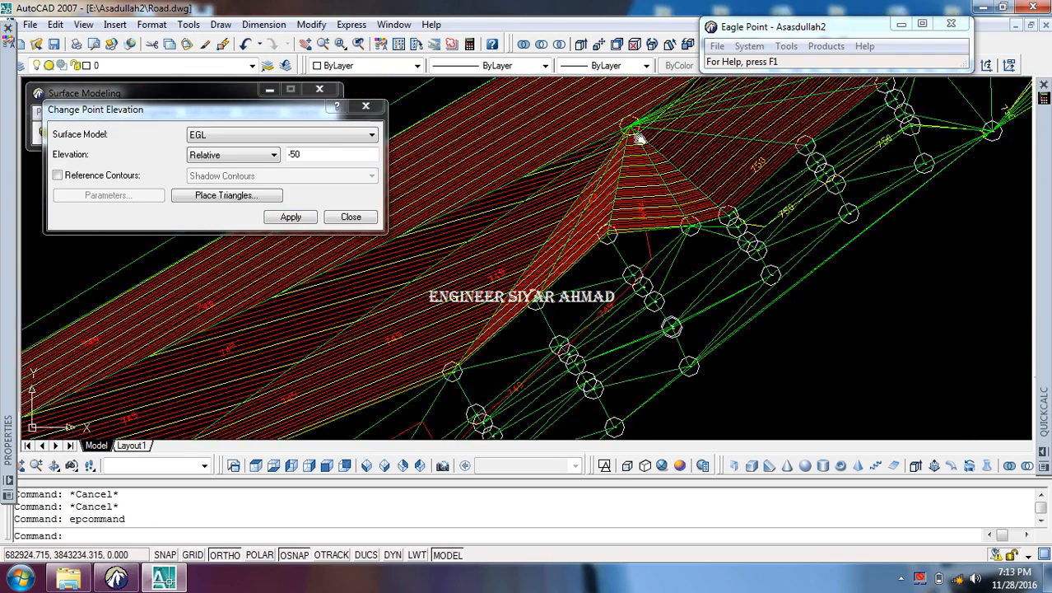
Step: Change the elevation of the EGL point at the tip of the nested V-shaped contours by a relative -5
{"action": "scroll", "coordinate": [558, 210], "scroll_direction": "up", "scroll_amount": 3}
{"action": "scroll", "coordinate": [558, 210], "scroll_direction": "up", "scroll_amount": 6}
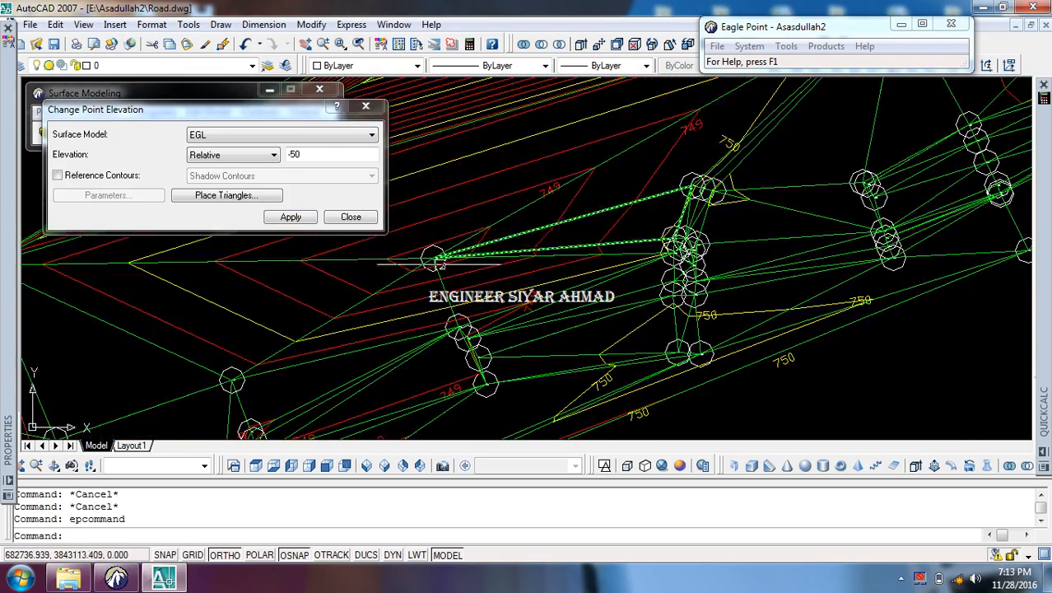
{"action": "scroll", "coordinate": [611, 223], "scroll_direction": "down", "scroll_amount": 5}
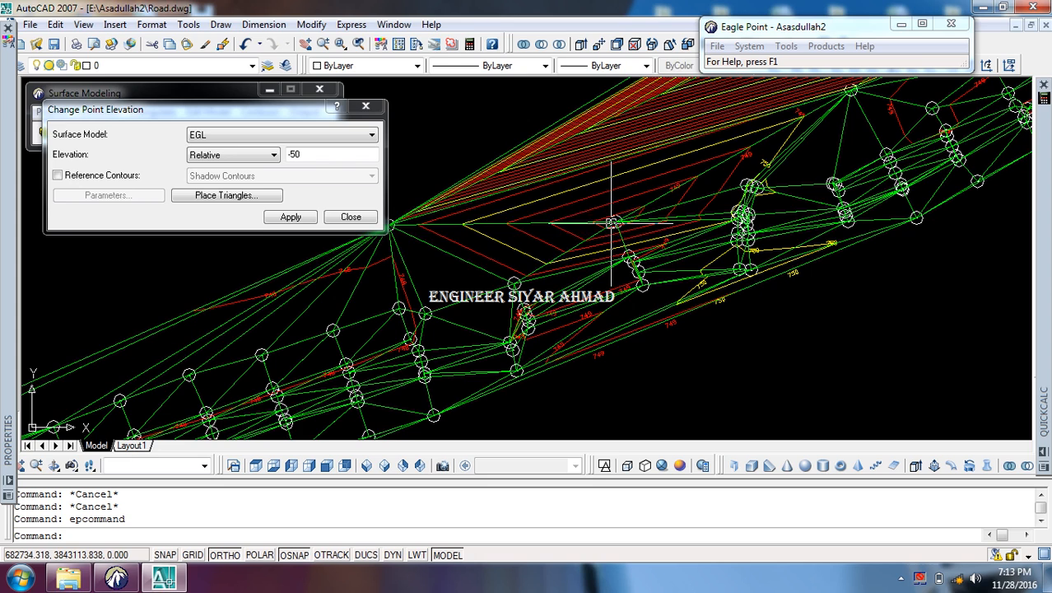
{"action": "double_click", "coordinate": [321, 154]}
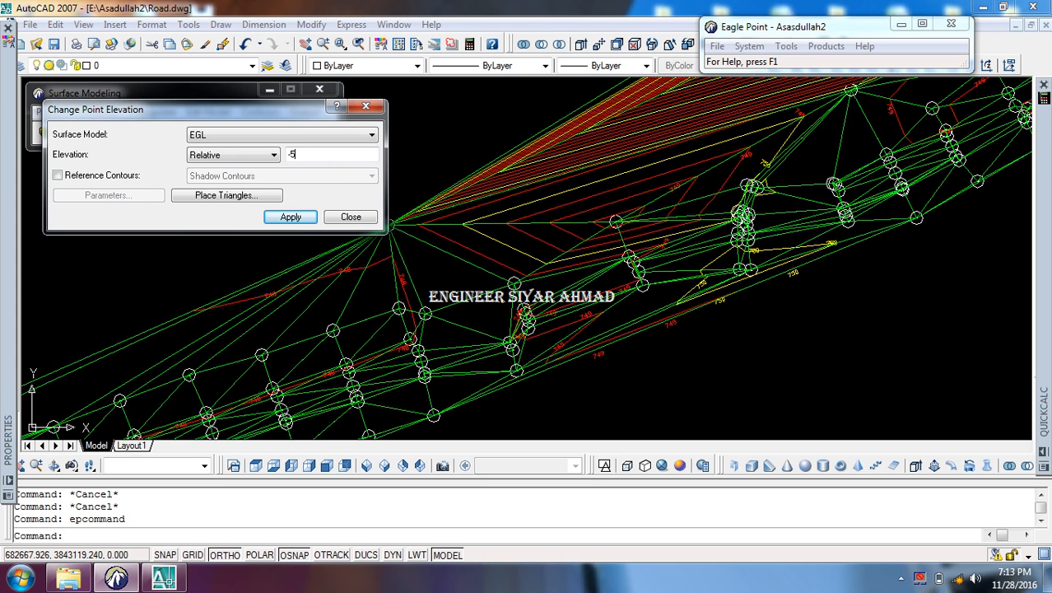
{"action": "type", "text": "-5"}
{"action": "left_click", "coordinate": [293, 217]}
{"action": "scroll", "coordinate": [517, 223], "scroll_direction": "up", "scroll_amount": 6}
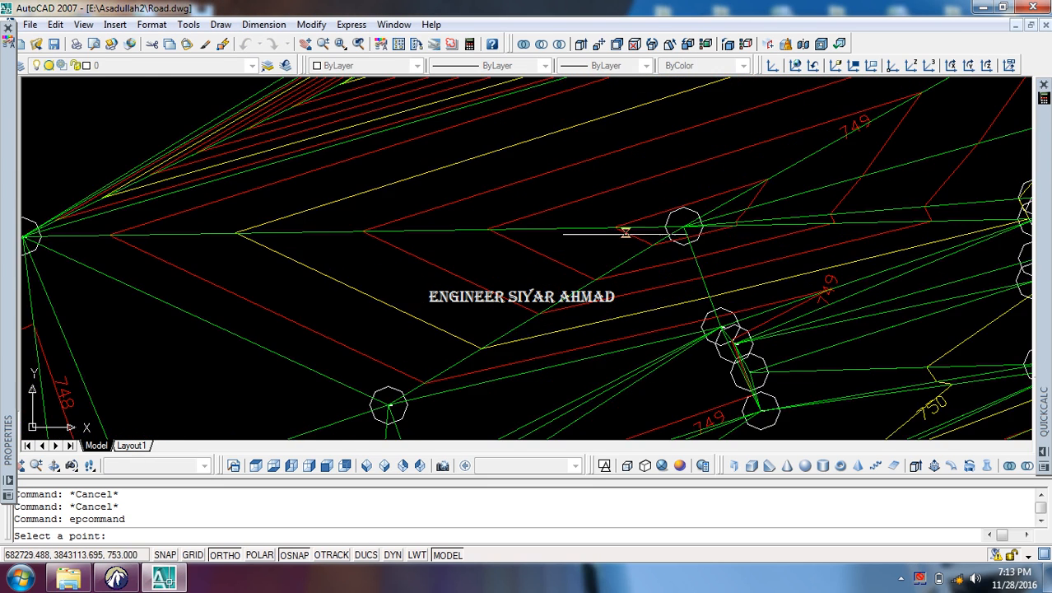
{"action": "left_click", "coordinate": [597, 199]}
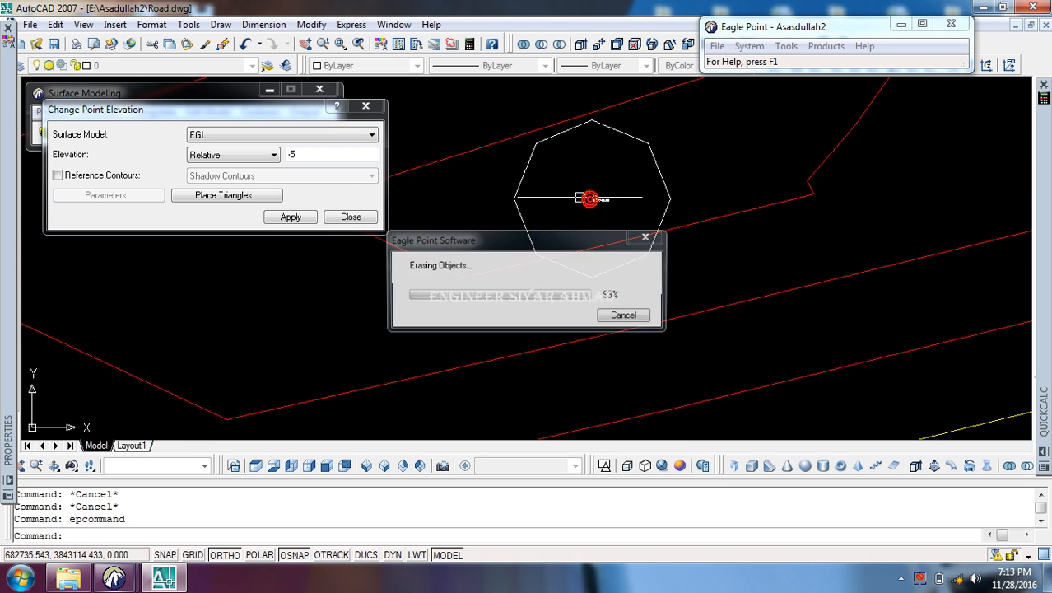
{"action": "left_click", "coordinate": [350, 217]}
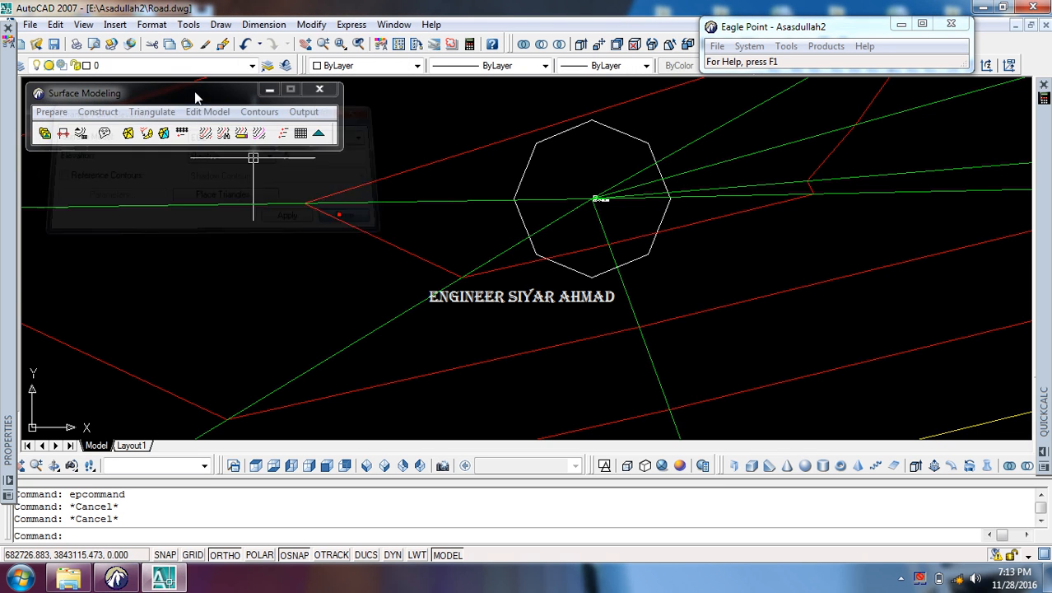
Step: Remake the EGL intermediate and index contours, erasing the existing ones, and regenerate the display to check the corrected area
{"action": "left_click", "coordinate": [260, 112]}
{"action": "left_click", "coordinate": [309, 171]}
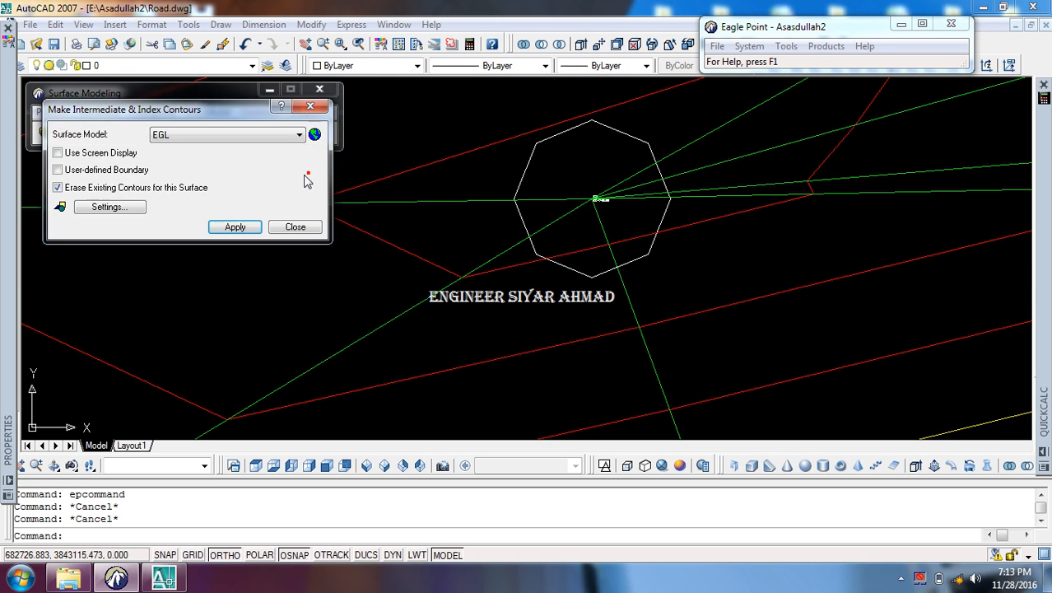
{"action": "left_click", "coordinate": [233, 228]}
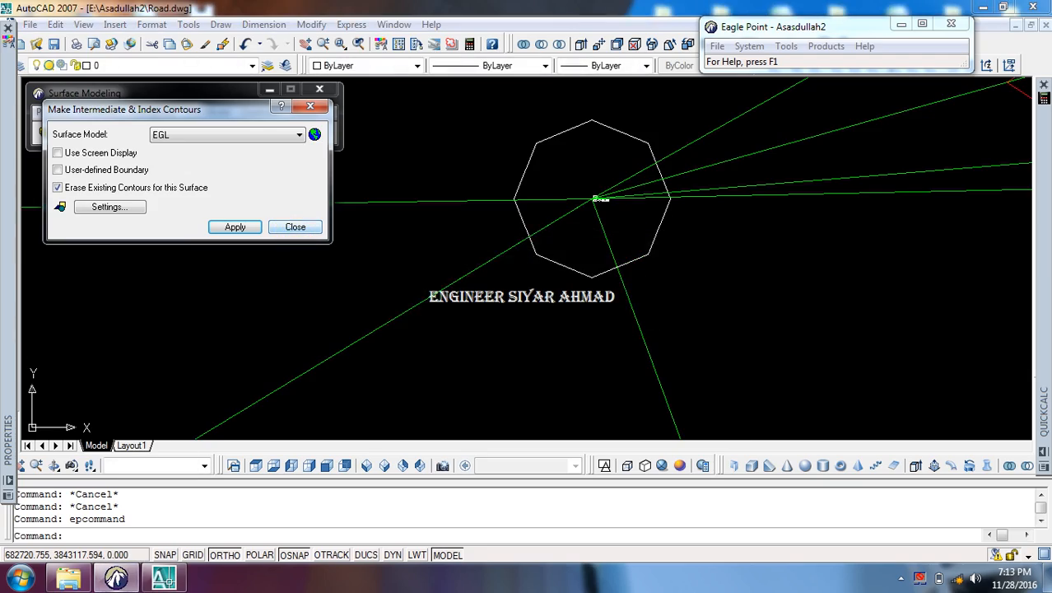
{"action": "scroll", "coordinate": [453, 289], "scroll_direction": "down", "scroll_amount": 5}
{"action": "scroll", "coordinate": [593, 189], "scroll_direction": "up", "scroll_amount": 3}
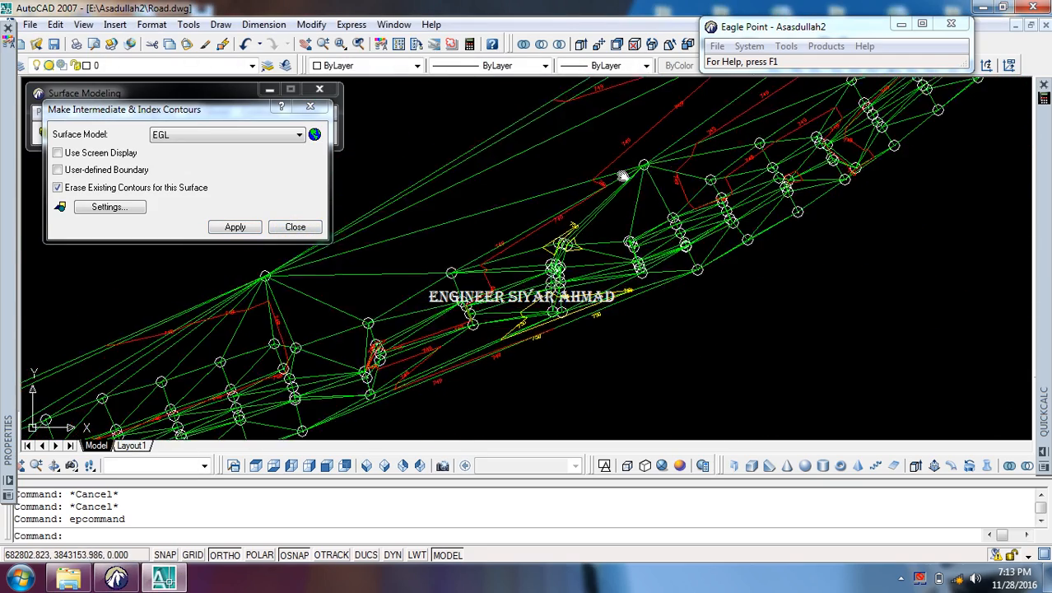
{"action": "middle_click_drag", "start_coordinate": [595, 166], "coordinate": [588, 248]}
{"action": "type", "text": "RE"}
{"action": "key", "text": "space"}
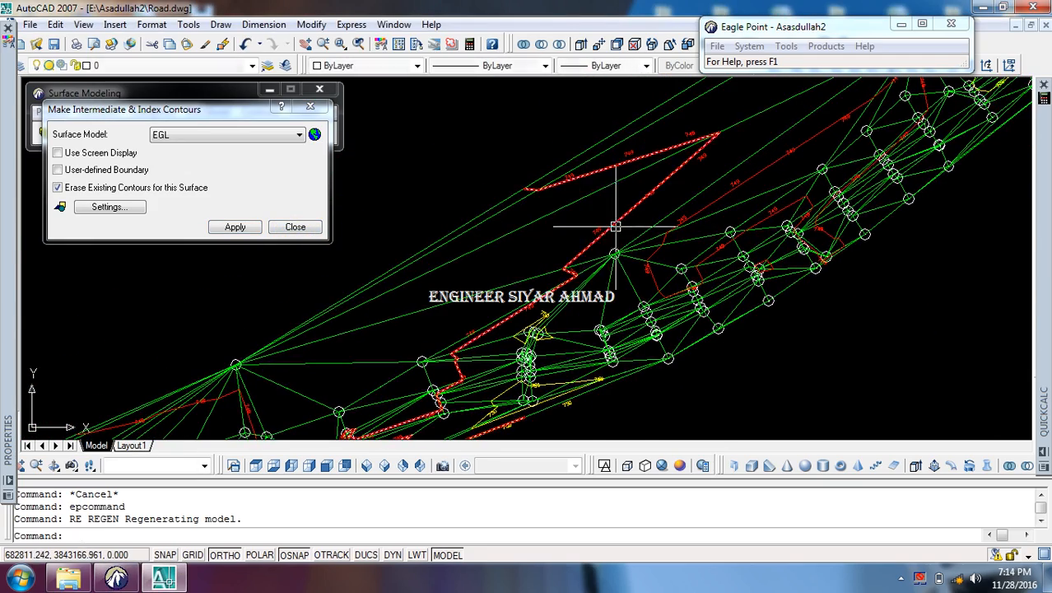
{"action": "scroll", "coordinate": [618, 227], "scroll_direction": "up", "scroll_amount": 3}
{"action": "key", "text": "space"}
{"action": "scroll", "coordinate": [587, 220], "scroll_direction": "down", "scroll_amount": 6}
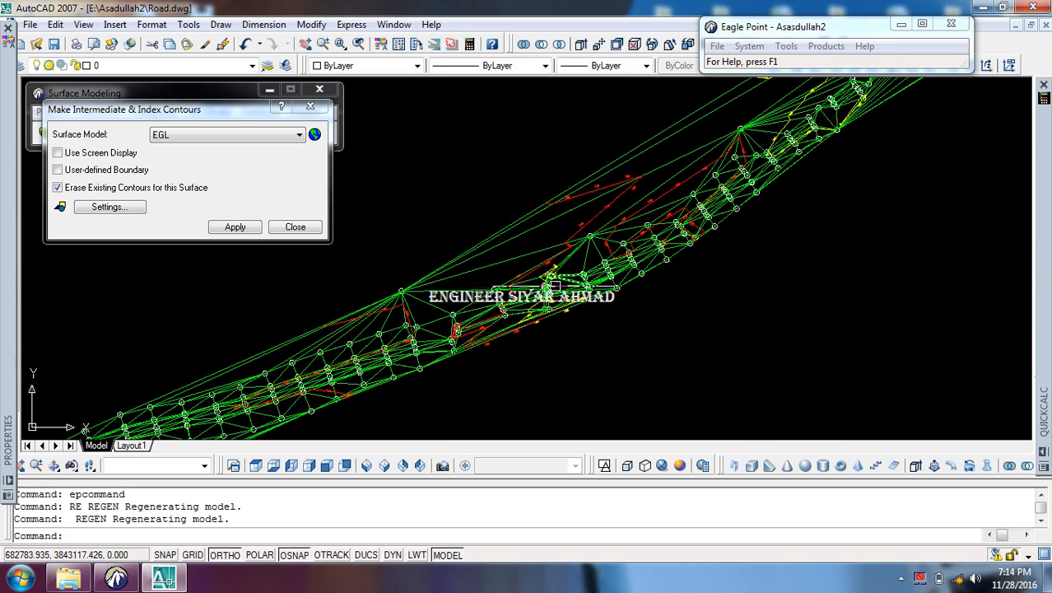
{"action": "scroll", "coordinate": [554, 285], "scroll_direction": "up", "scroll_amount": 5}
{"action": "left_click", "coordinate": [294, 228]}
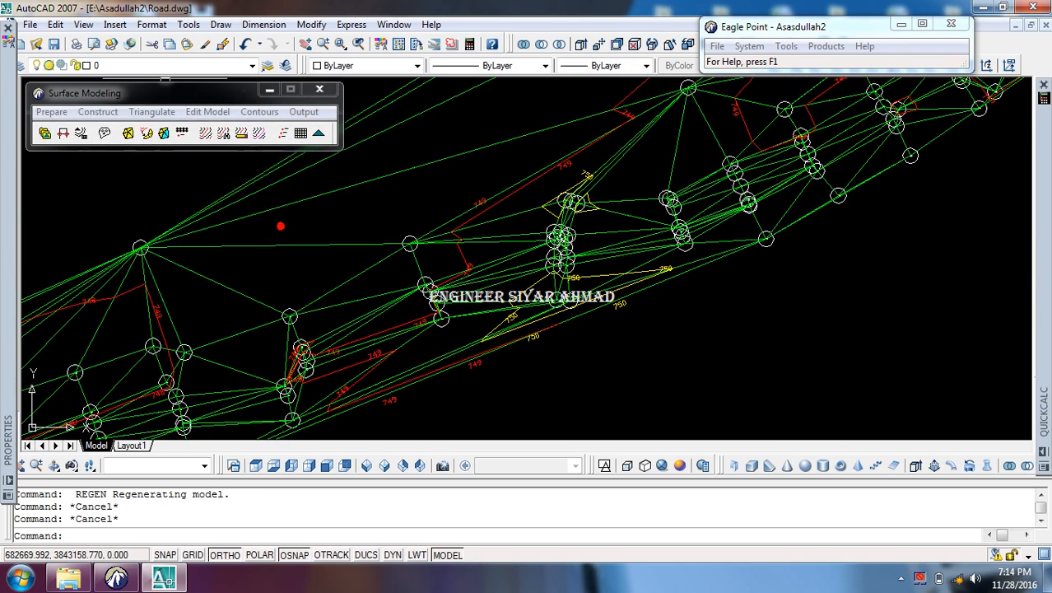
Step: Turn off the layer of the surface triangles so that only the points and contours are shown
{"action": "left_click", "coordinate": [165, 65]}
{"action": "left_click", "coordinate": [48, 179]}
{"action": "left_click", "coordinate": [428, 210]}
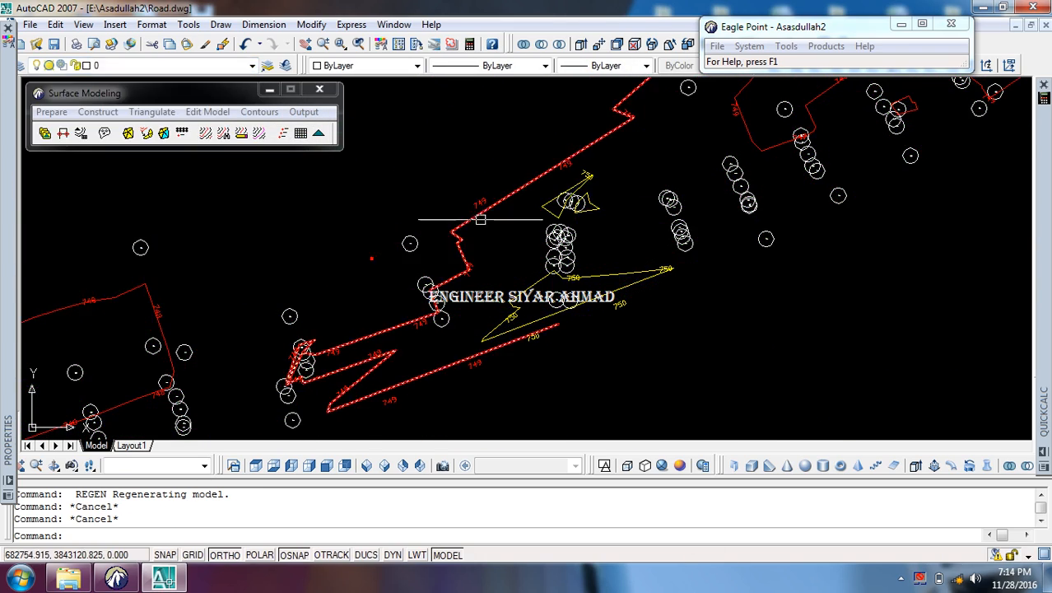
{"action": "scroll", "coordinate": [524, 201], "scroll_direction": "down", "scroll_amount": 4}
Step: Annotate the EGL index contours along the whole road at a 25.000 interval, erasing the existing contour annotation
{"action": "left_click", "coordinate": [253, 113]}
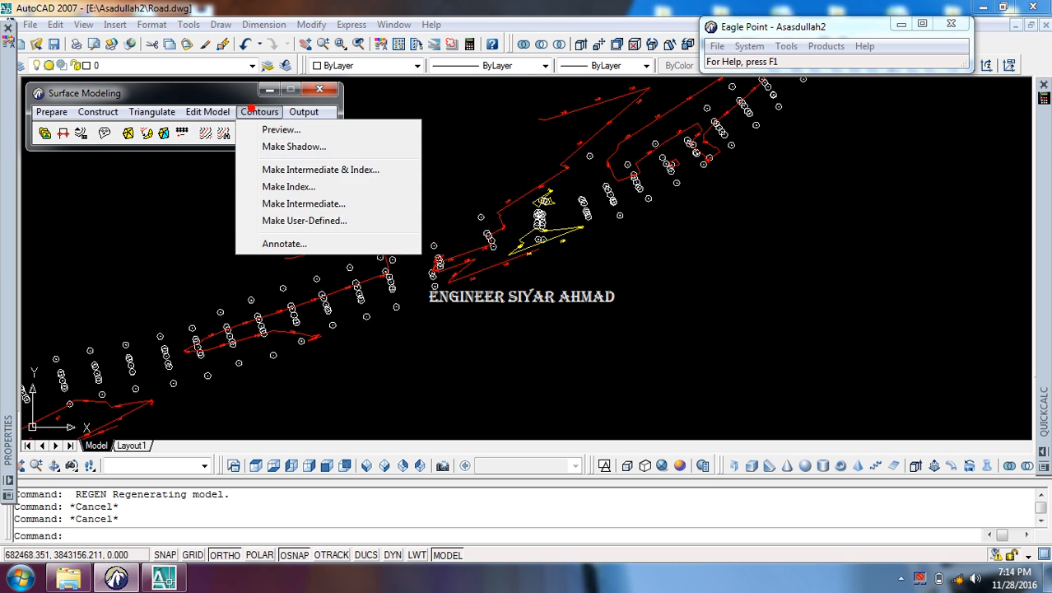
{"action": "left_click", "coordinate": [280, 242]}
{"action": "left_click", "coordinate": [247, 344]}
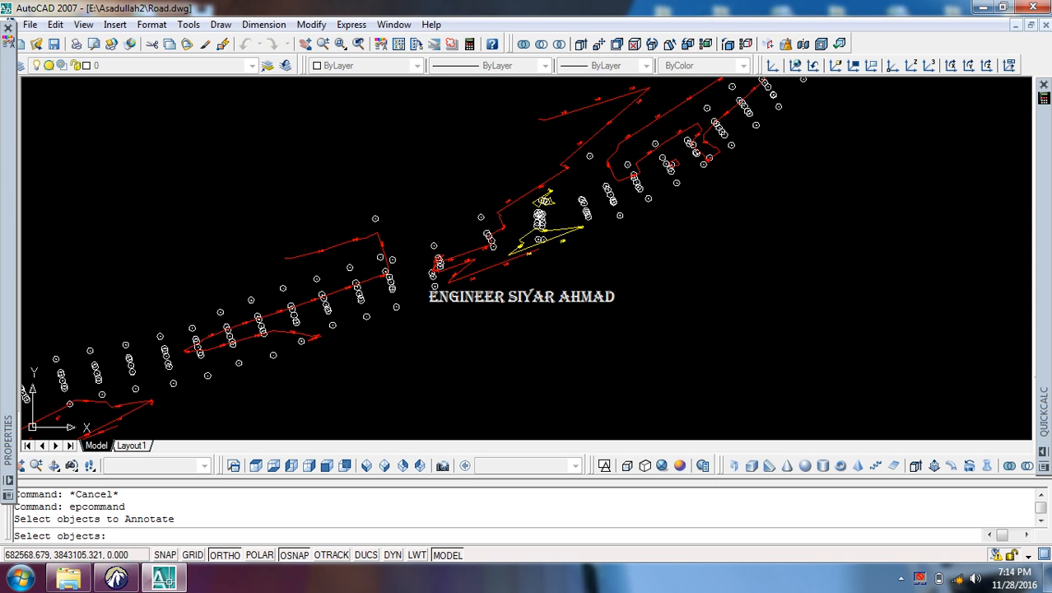
{"action": "right_click", "coordinate": [322, 231]}
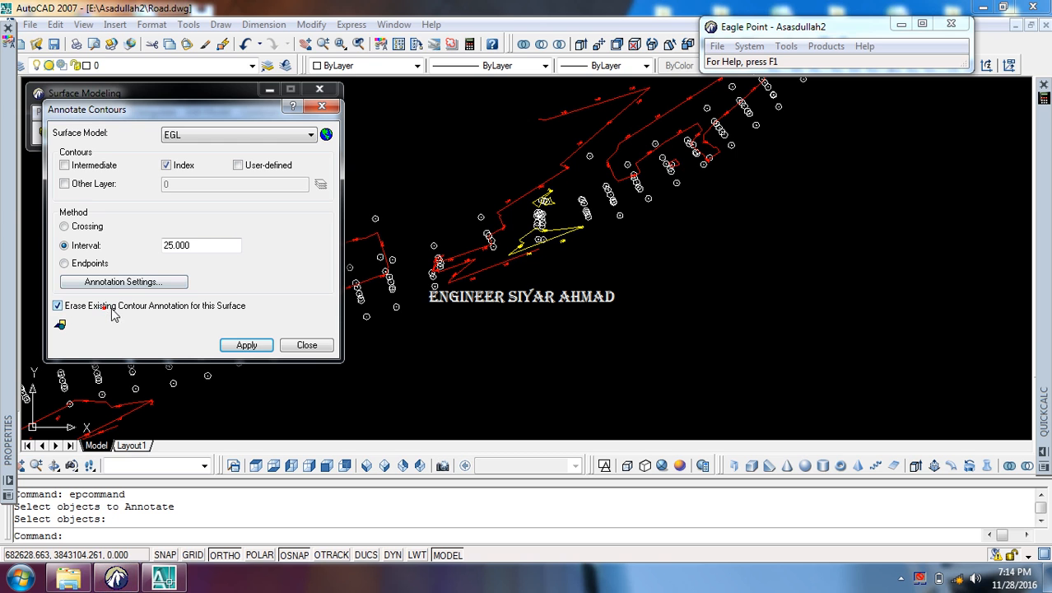
{"action": "left_click", "coordinate": [247, 345]}
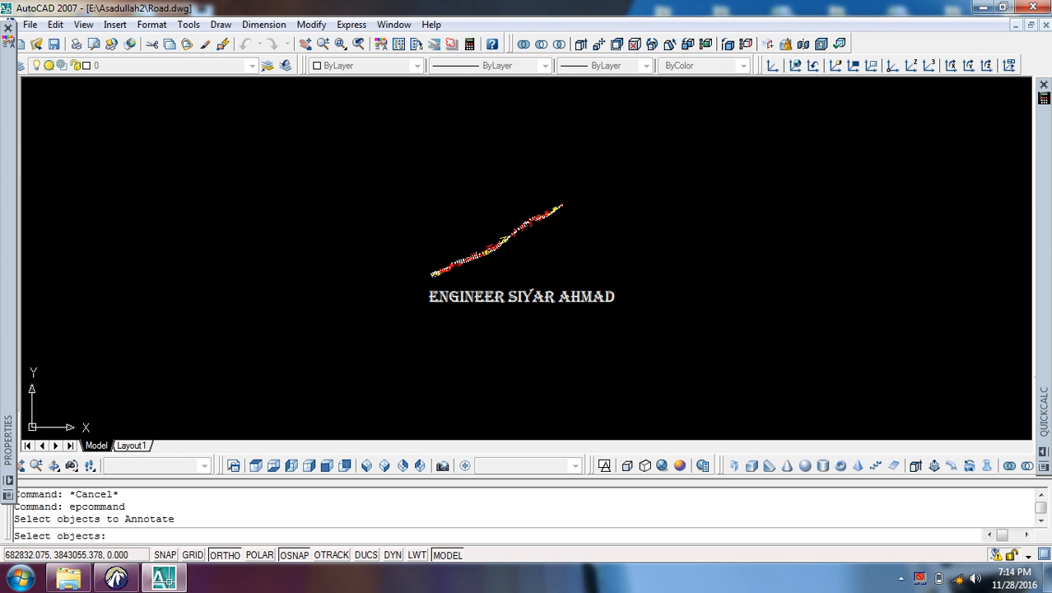
{"action": "left_click", "coordinate": [605, 183]}
{"action": "left_click", "coordinate": [382, 326]}
{"action": "right_click", "coordinate": [375, 330]}
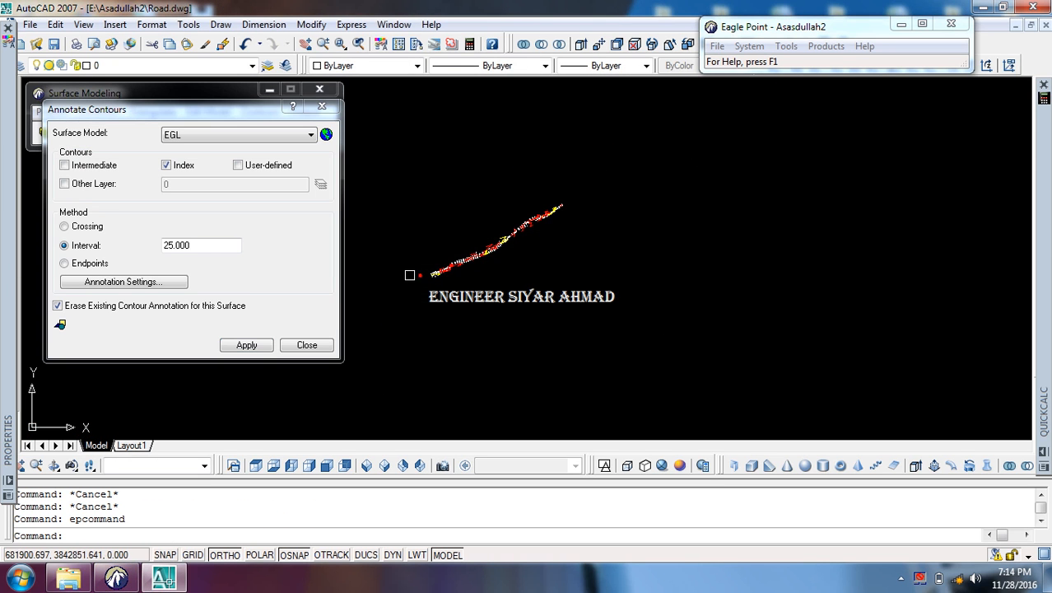
{"action": "scroll", "coordinate": [410, 274], "scroll_direction": "up", "scroll_amount": 5}
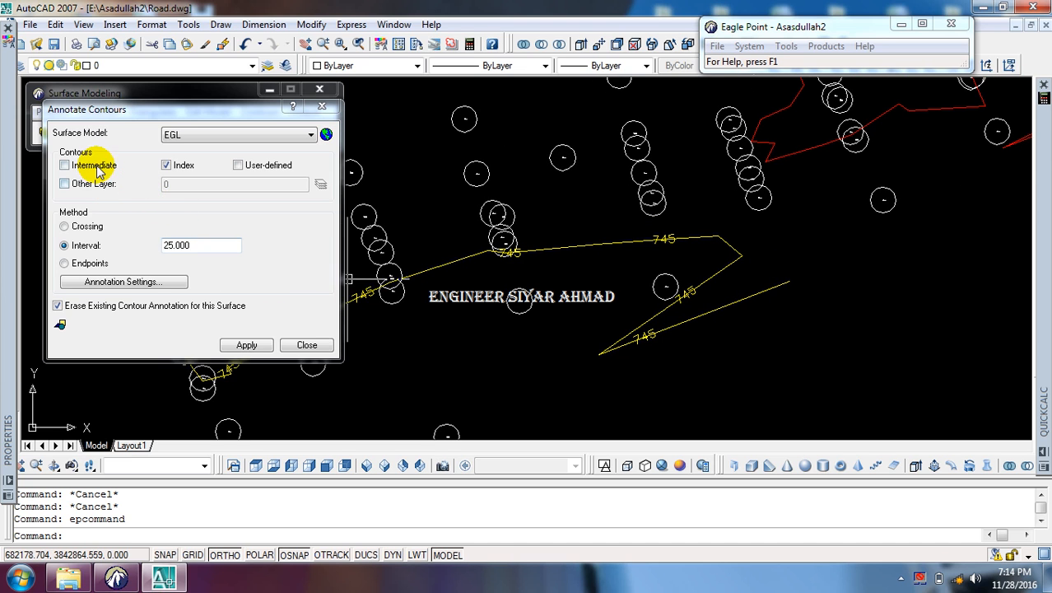
Step: Set the contour annotation to intermediate contours only, with its text on layer ANNOT_CONTOUR in color 1 - Red
{"action": "left_click", "coordinate": [98, 166]}
{"action": "left_click", "coordinate": [59, 324]}
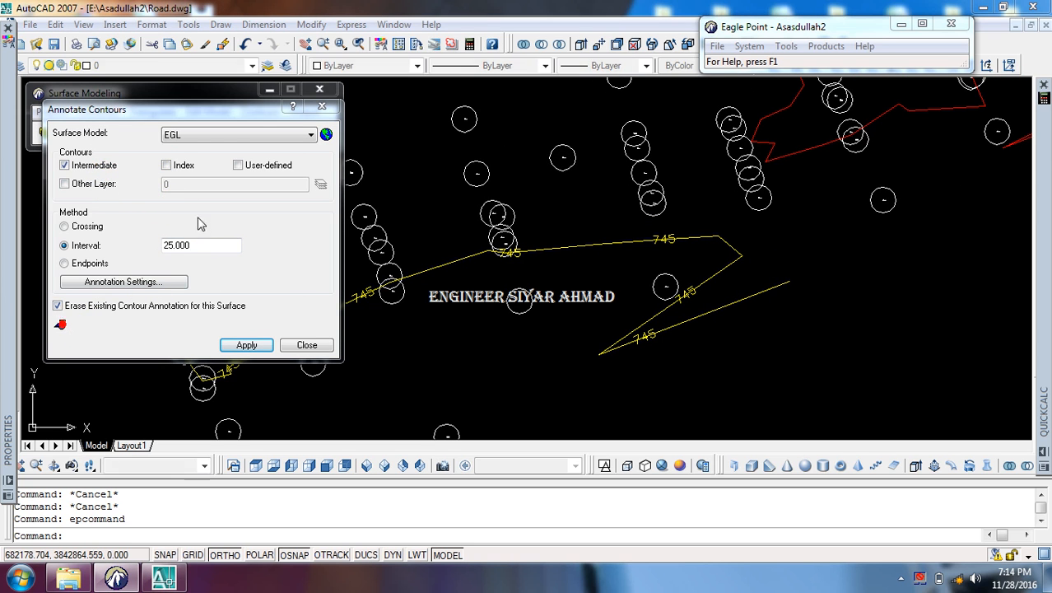
{"action": "left_click", "coordinate": [280, 188]}
{"action": "left_click", "coordinate": [295, 187]}
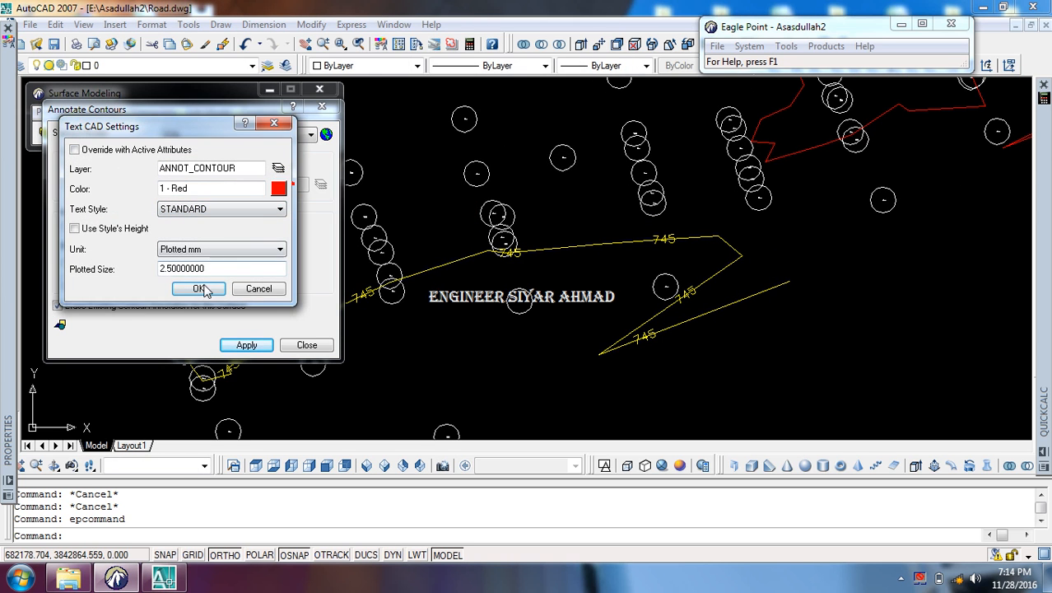
{"action": "left_click", "coordinate": [201, 288]}
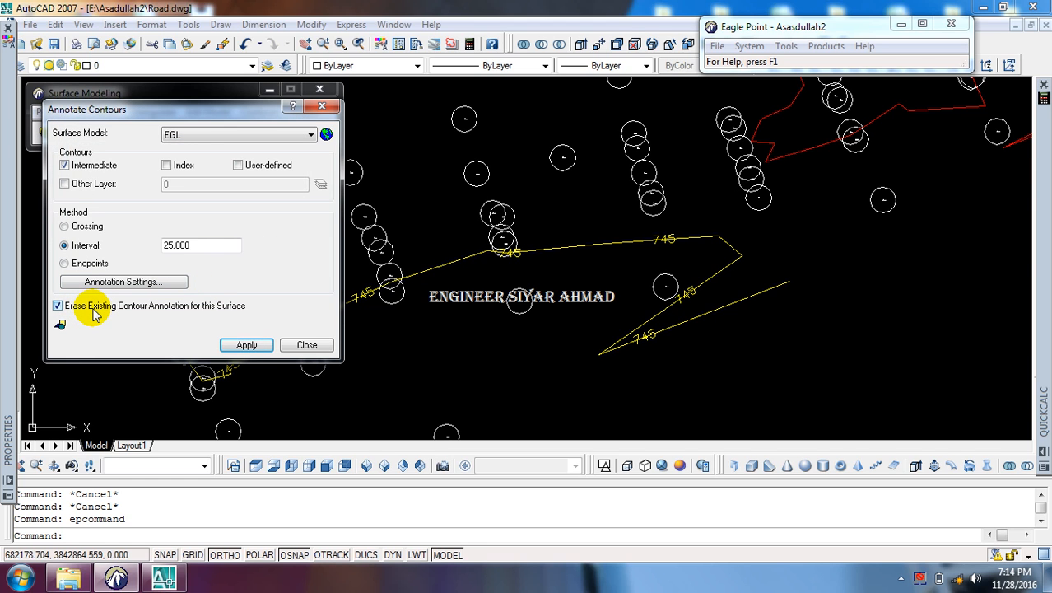
Step: Annotate the intermediate contours along the whole road at a 25.000 interval, keeping the existing annotation, and save the drawing
{"action": "left_click", "coordinate": [244, 345]}
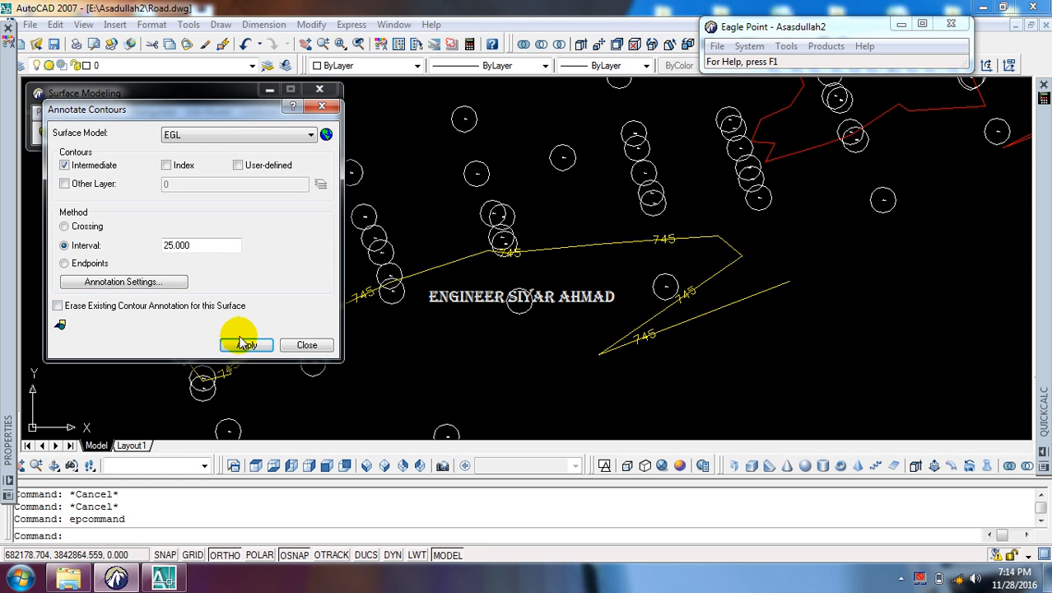
{"action": "left_click_drag", "start_coordinate": [535, 202], "coordinate": [248, 352]}
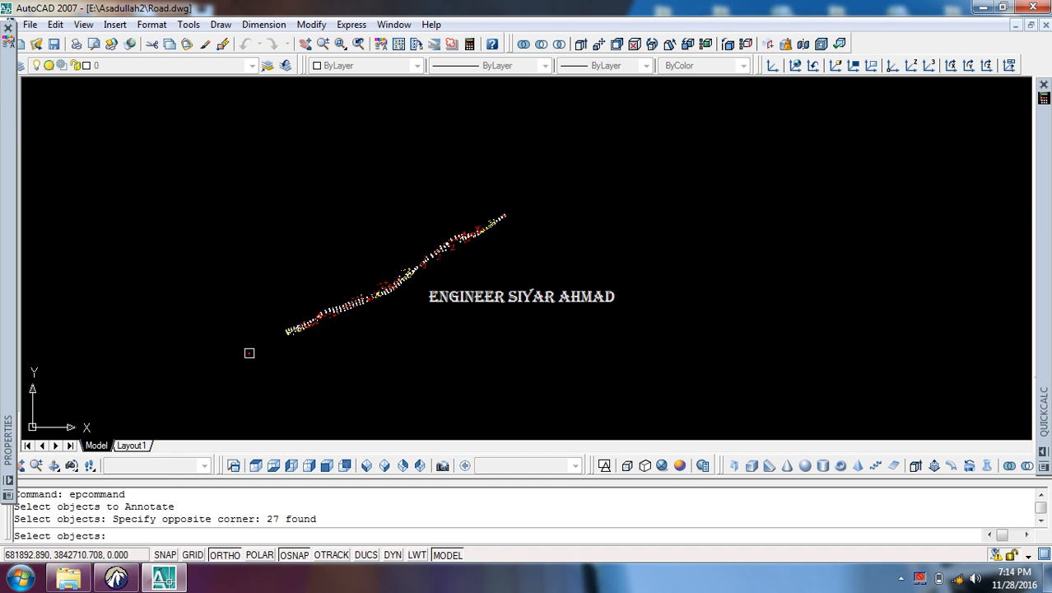
{"action": "right_click", "coordinate": [248, 354]}
{"action": "left_click", "coordinate": [306, 344]}
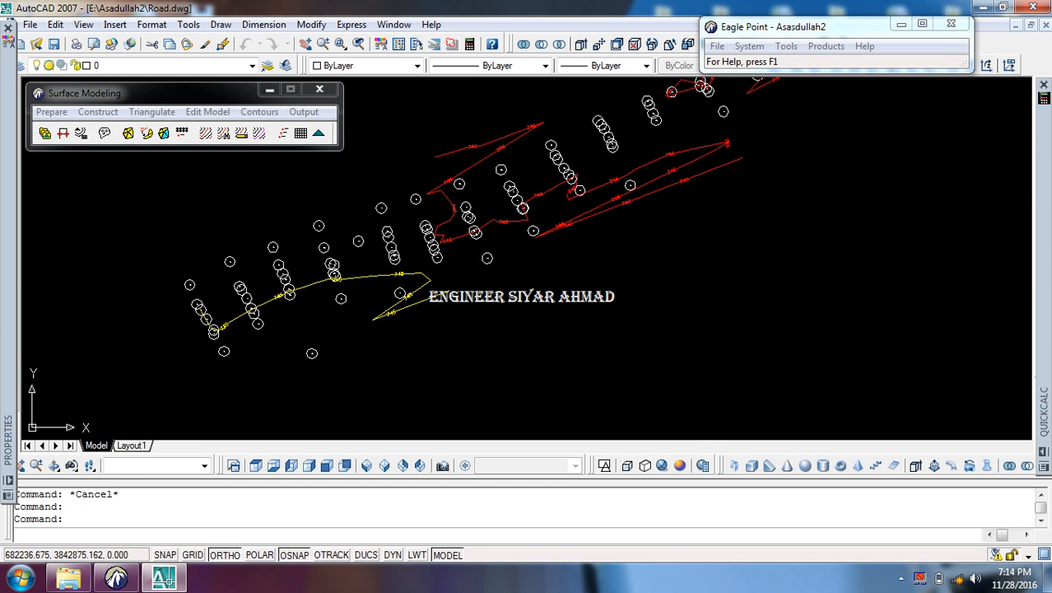
{"action": "key", "text": "ctrl+s"}
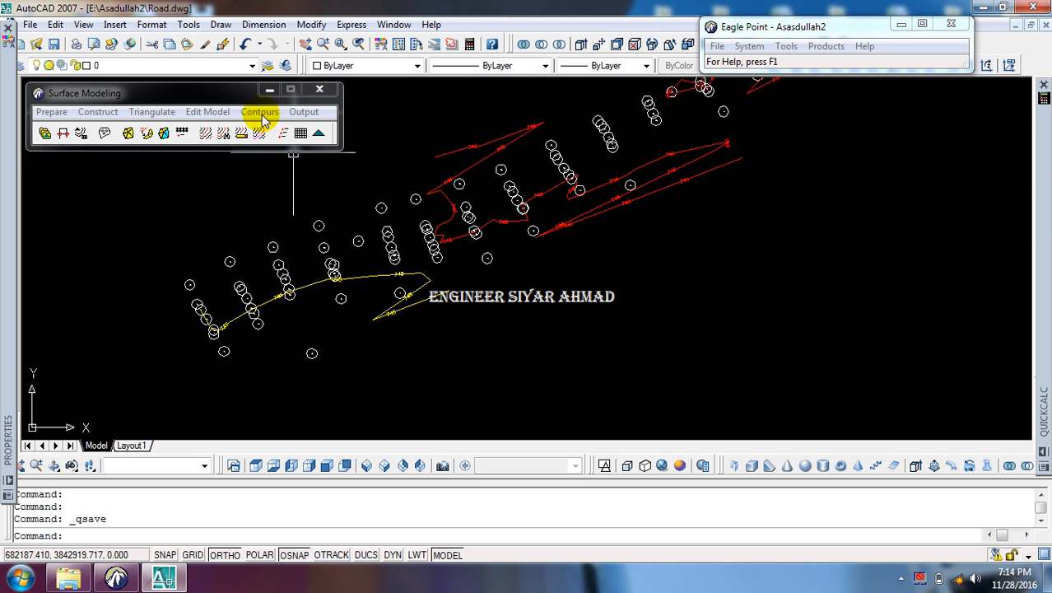
{"action": "left_click", "coordinate": [261, 113]}
{"action": "left_click", "coordinate": [661, 324]}
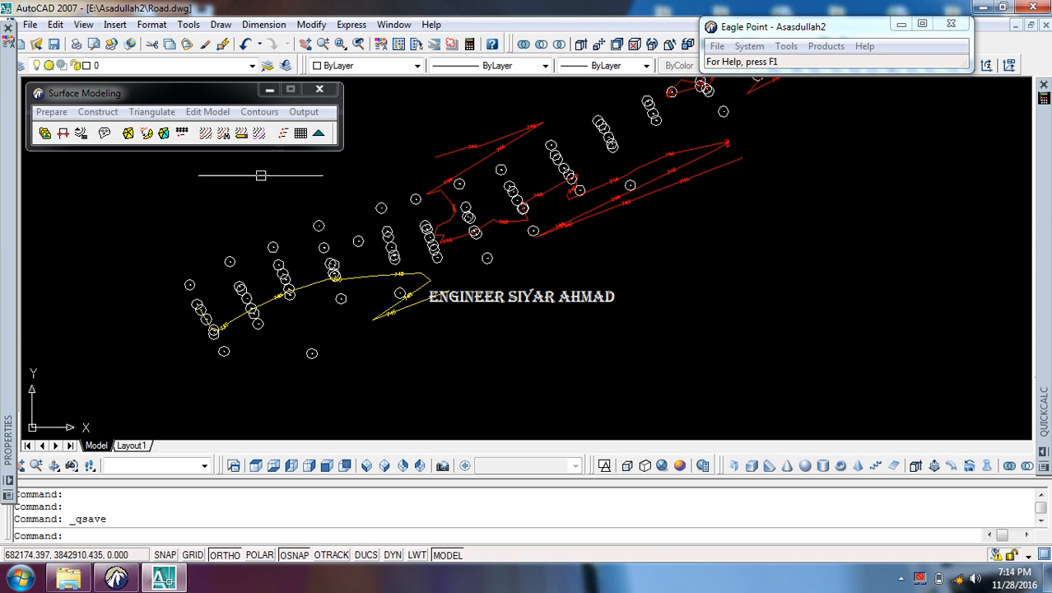
{"action": "left_click", "coordinate": [262, 113]}
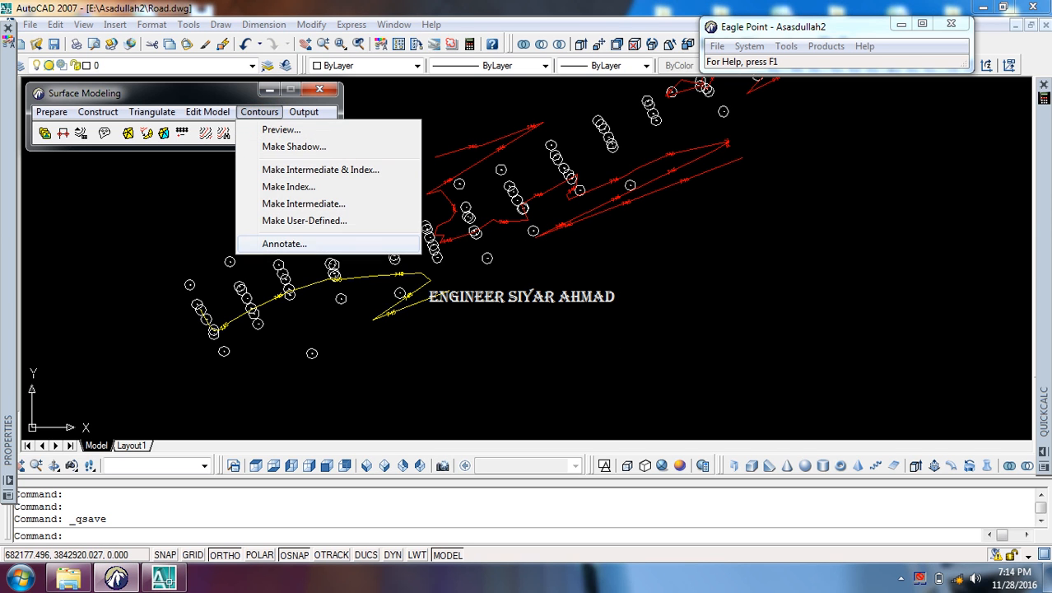
{"action": "left_click", "coordinate": [467, 327]}
Step: Place a spot elevation label on the EGL surface near the 745 contour, with erasing of existing elevation labels enabled
{"action": "left_click", "coordinate": [304, 113]}
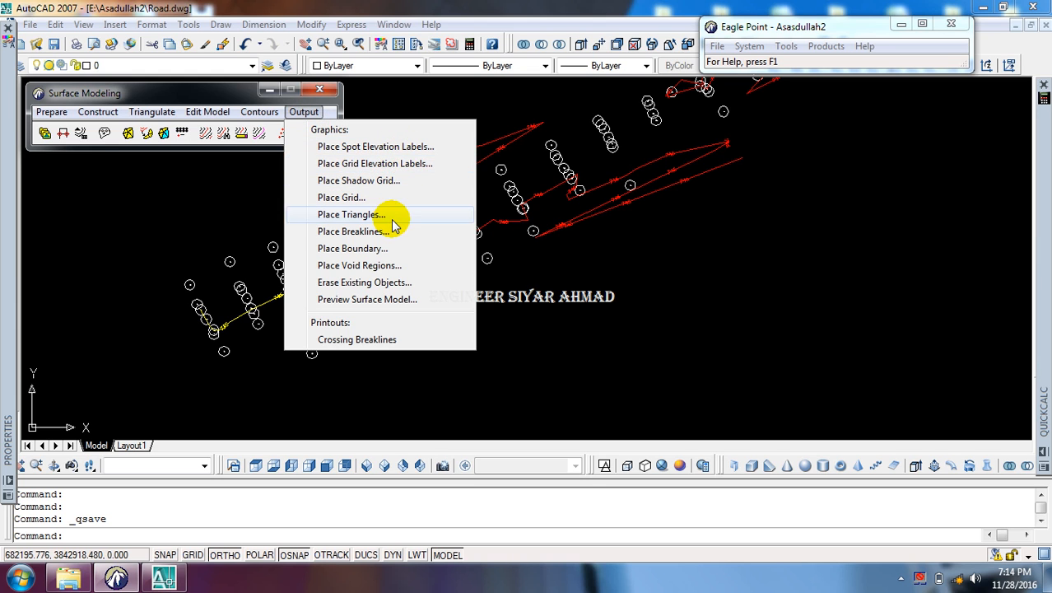
{"action": "left_click", "coordinate": [370, 148]}
{"action": "left_click", "coordinate": [184, 153]}
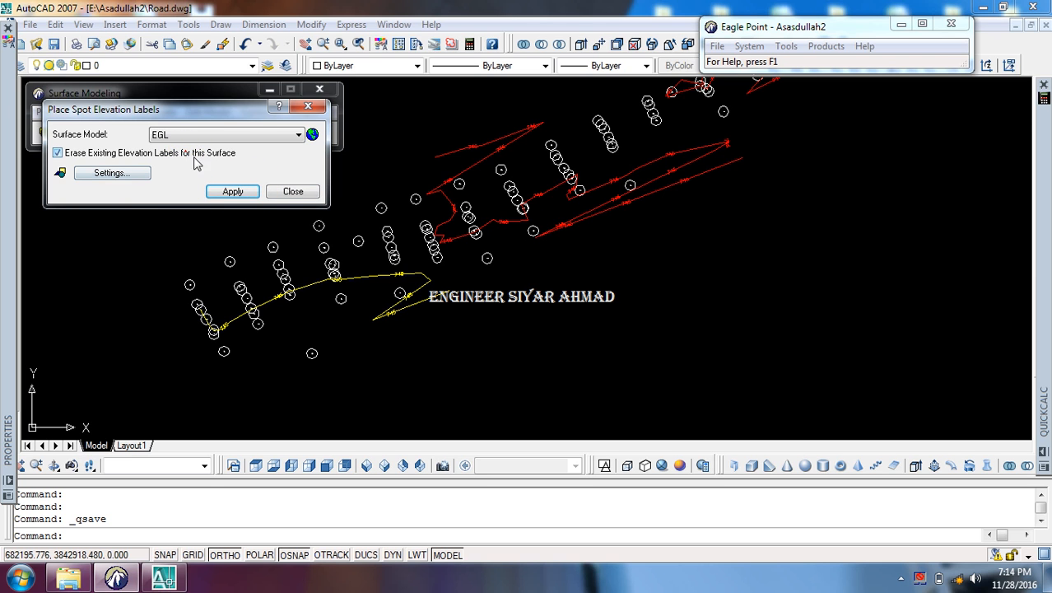
{"action": "left_click", "coordinate": [231, 192]}
{"action": "scroll", "coordinate": [340, 223], "scroll_direction": "up", "scroll_amount": 4}
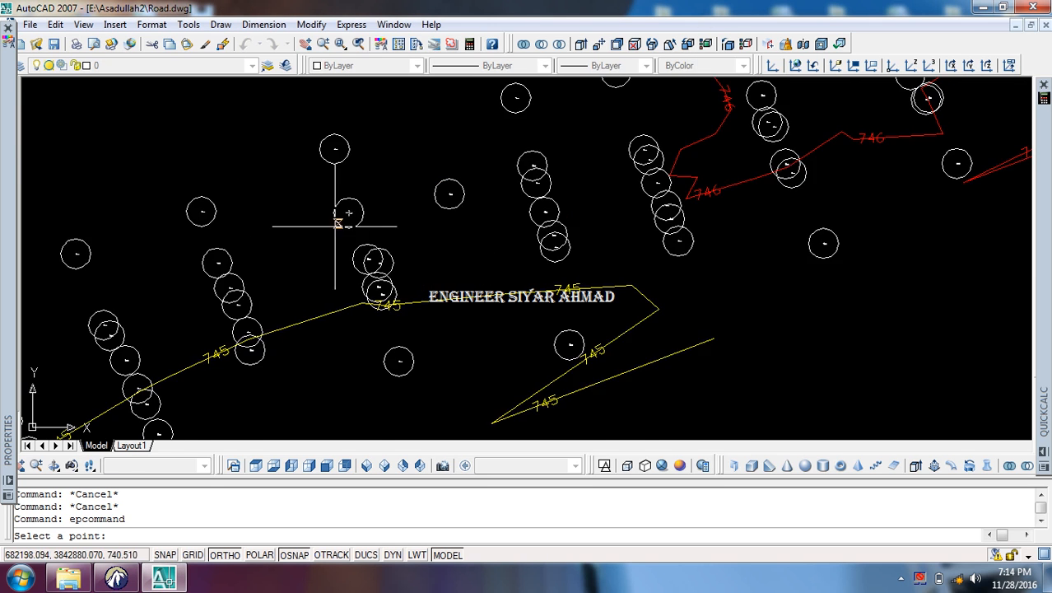
{"action": "scroll", "coordinate": [411, 206], "scroll_direction": "up", "scroll_amount": 4}
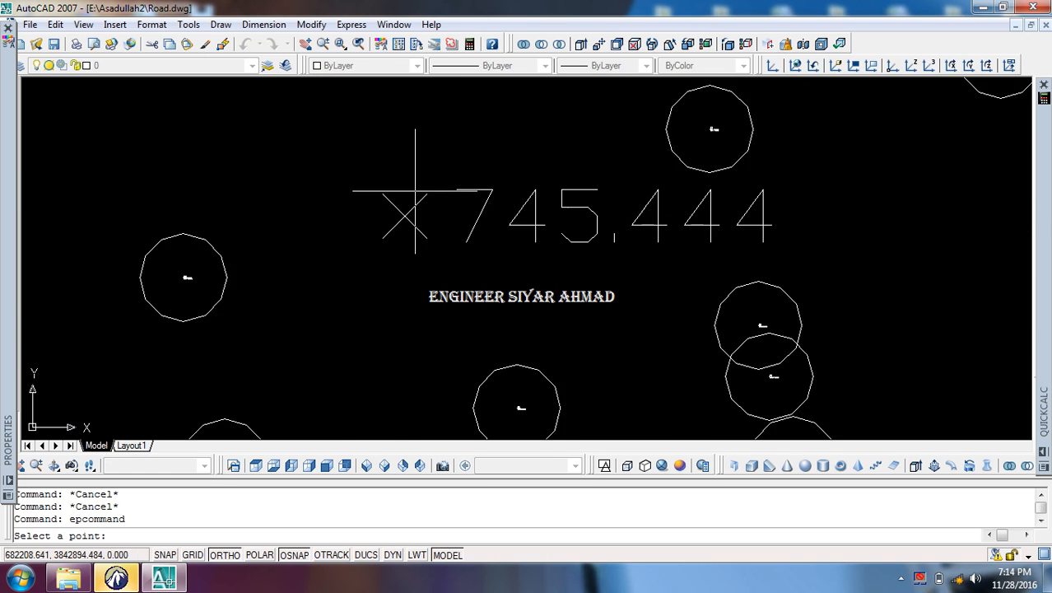
{"action": "scroll", "coordinate": [419, 234], "scroll_direction": "down", "scroll_amount": 4}
{"action": "scroll", "coordinate": [408, 280], "scroll_direction": "up", "scroll_amount": 5}
{"action": "scroll", "coordinate": [407, 264], "scroll_direction": "down", "scroll_amount": 6}
Step: Place a spot elevation label on the EGL surface between the 746 and 747 contours
{"action": "middle_click_drag", "start_coordinate": [505, 271], "coordinate": [429, 330]}
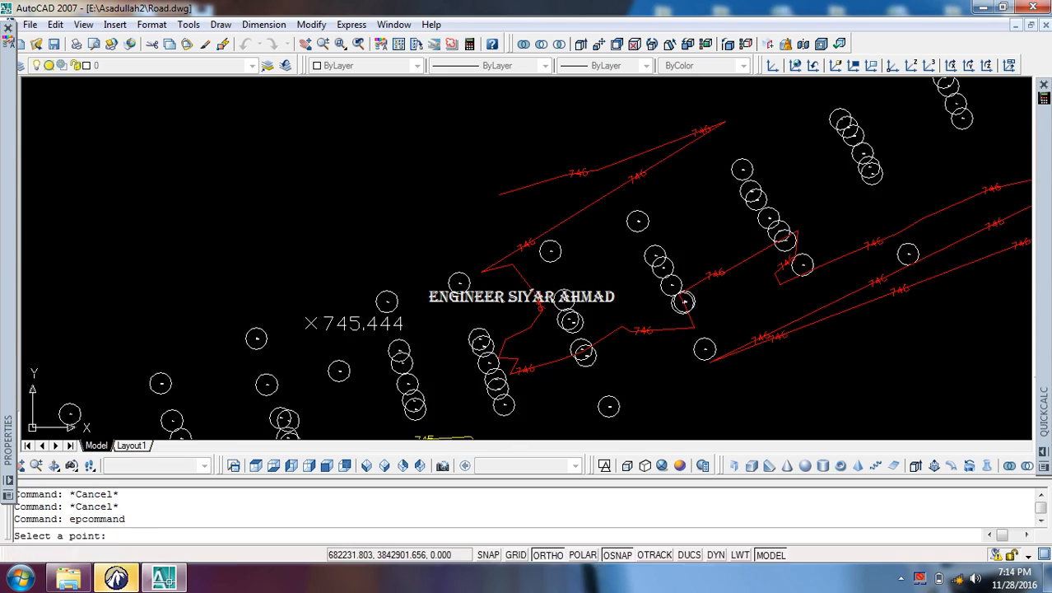
{"action": "middle_click_drag", "start_coordinate": [660, 245], "coordinate": [454, 308]}
{"action": "middle_click_drag", "start_coordinate": [591, 253], "coordinate": [432, 394]}
{"action": "left_click", "coordinate": [512, 254]}
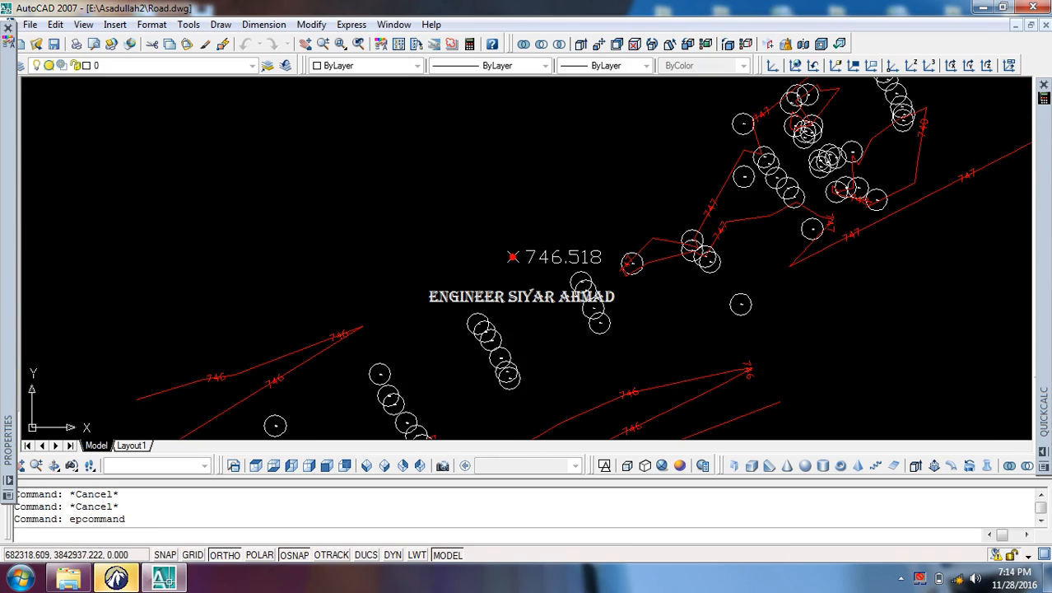
Step: Place another spot elevation label farther northeast along the road, just north of the 747 contour, and finish the spot labeling
{"action": "scroll", "coordinate": [510, 247], "scroll_direction": "up", "scroll_amount": 5}
{"action": "scroll", "coordinate": [426, 331], "scroll_direction": "down", "scroll_amount": 8}
{"action": "middle_click_drag", "start_coordinate": [658, 203], "coordinate": [476, 311]}
{"action": "scroll", "coordinate": [492, 280], "scroll_direction": "up", "scroll_amount": 4}
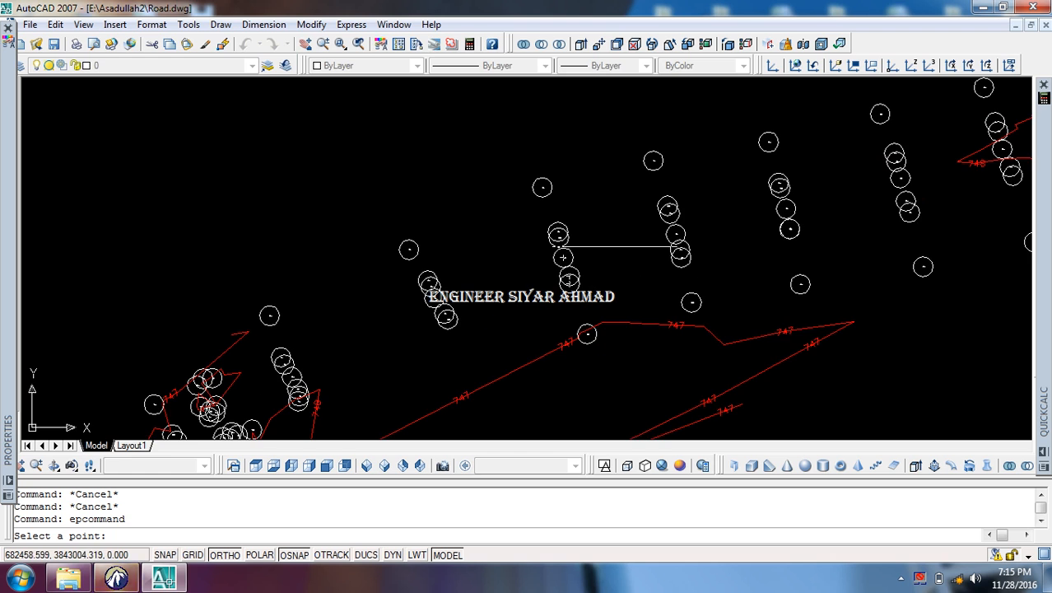
{"action": "left_click", "coordinate": [620, 202]}
{"action": "key", "text": "Return"}
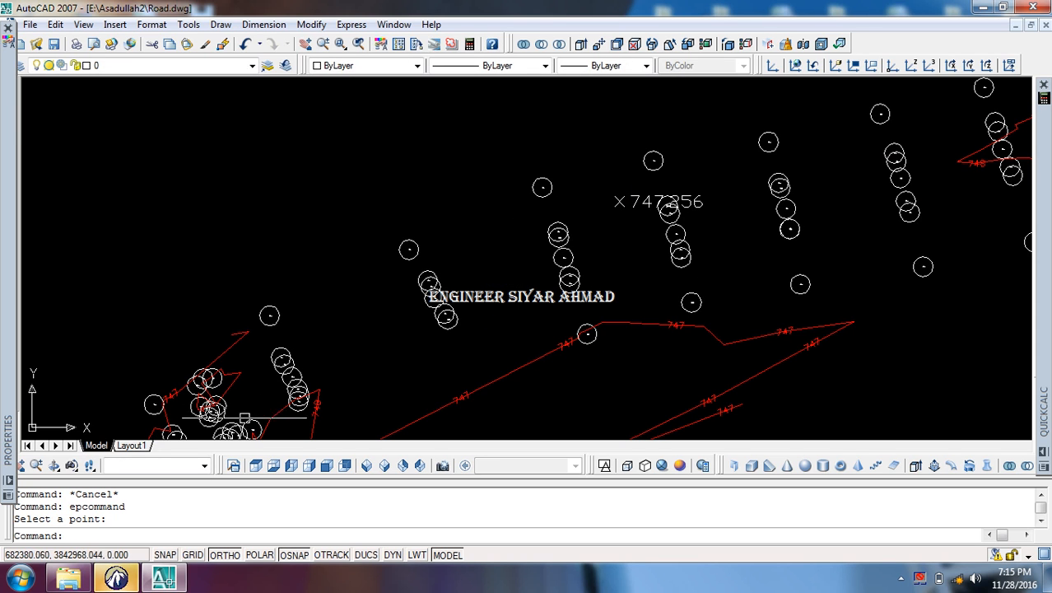
{"action": "left_click", "coordinate": [293, 191]}
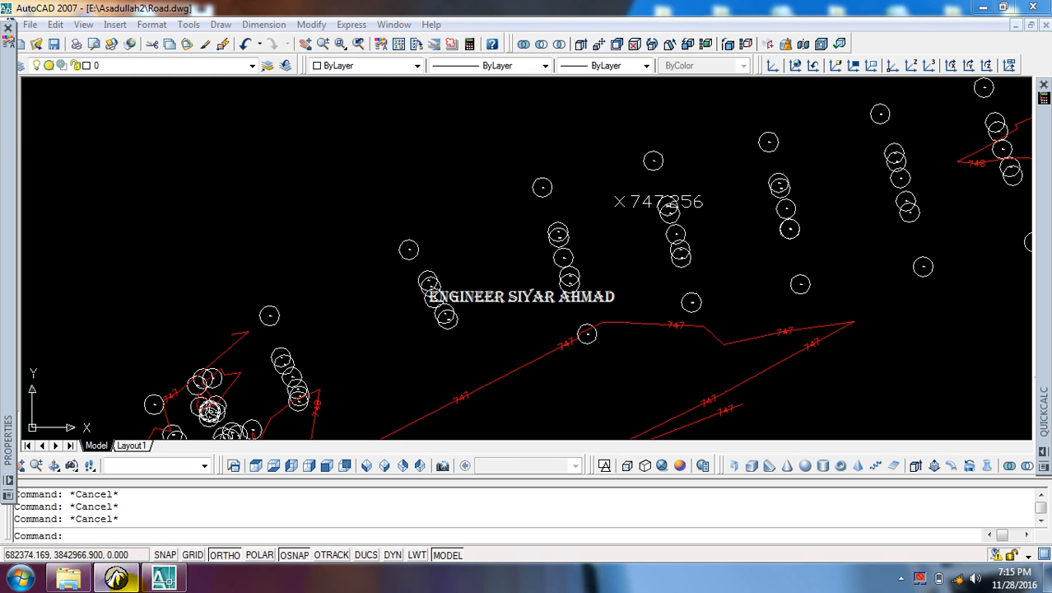
Step: Place the boundary of the EGL surface model without erasing any existing boundary, and inspect it along the road
{"action": "left_click", "coordinate": [122, 581]}
{"action": "left_click", "coordinate": [306, 112]}
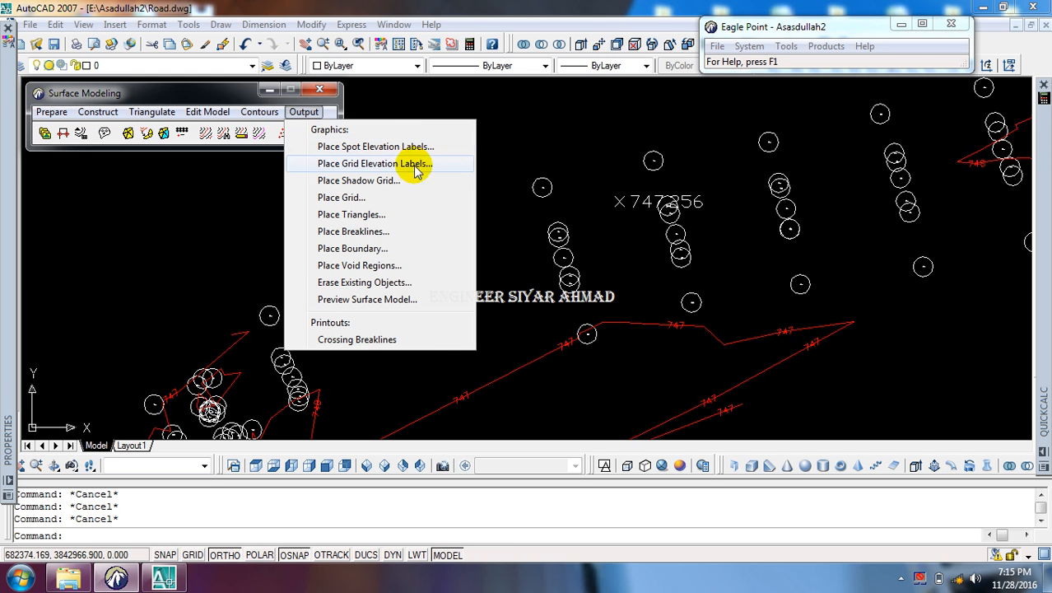
{"action": "left_click", "coordinate": [366, 248]}
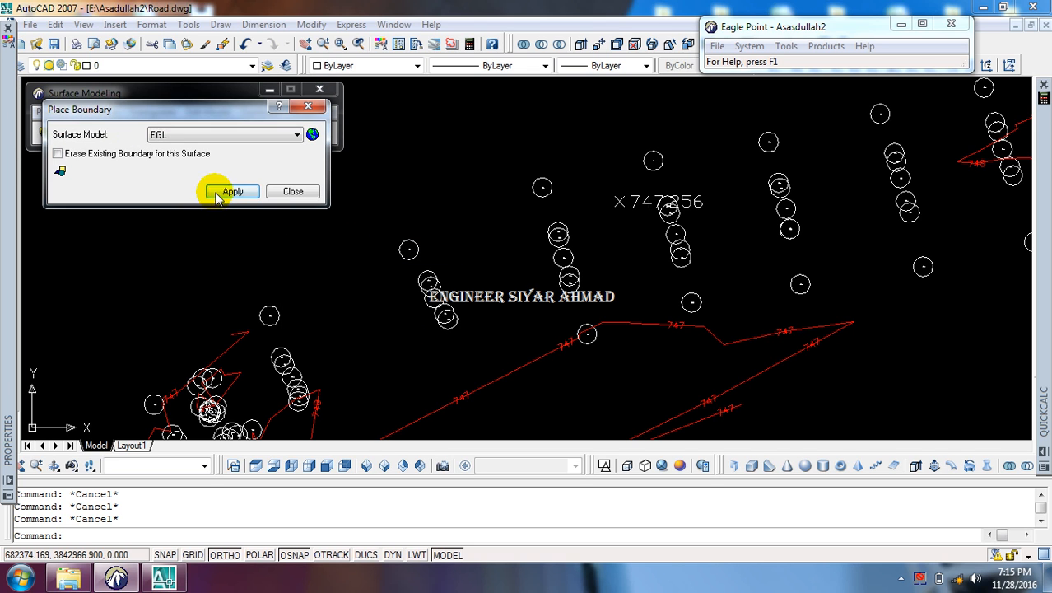
{"action": "left_click", "coordinate": [232, 191]}
{"action": "scroll", "coordinate": [565, 220], "scroll_direction": "down", "scroll_amount": 4}
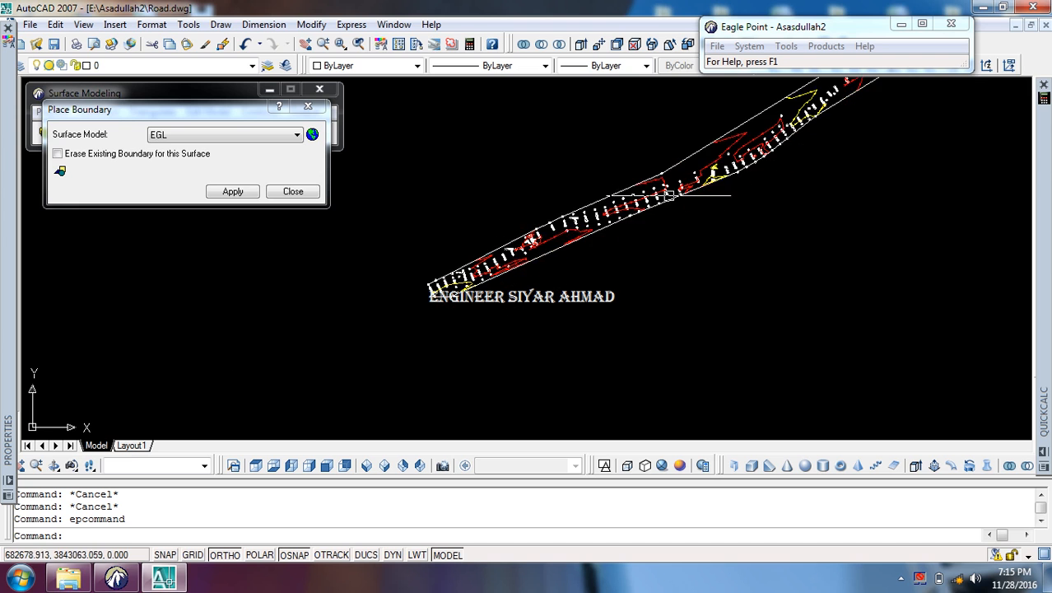
{"action": "middle_click_drag", "start_coordinate": [873, 103], "coordinate": [669, 240]}
{"action": "scroll", "coordinate": [702, 181], "scroll_direction": "up", "scroll_amount": 7}
{"action": "middle_click_drag", "start_coordinate": [618, 201], "coordinate": [744, 130]}
{"action": "scroll", "coordinate": [516, 277], "scroll_direction": "down", "scroll_amount": 3}
{"action": "middle_click_drag", "start_coordinate": [516, 277], "coordinate": [656, 201]}
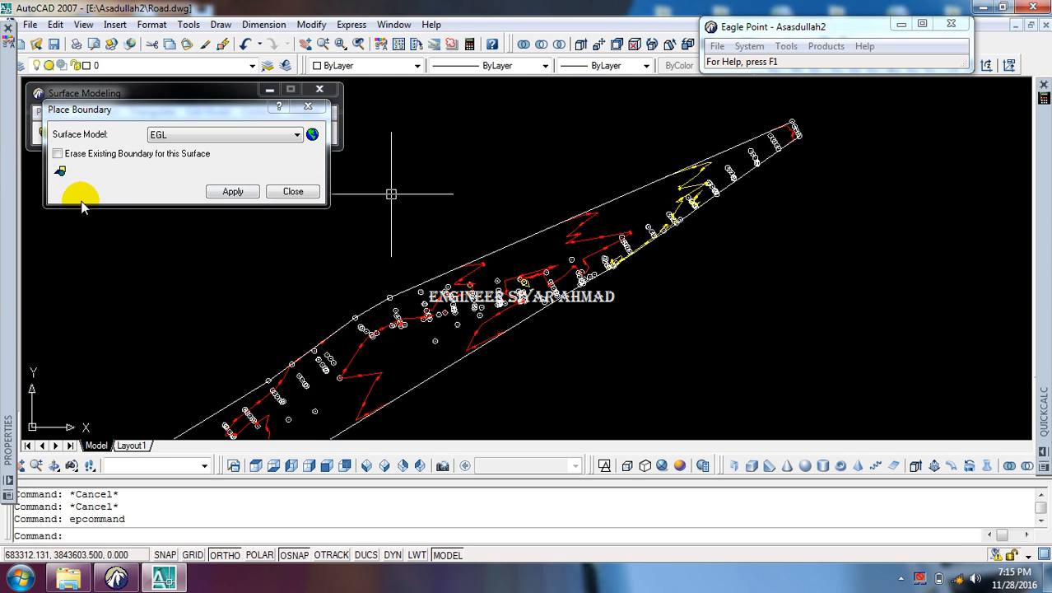
Step: Place the EGL boundary again in color 1 - Red on layer IMP_BOUNDARY, with erasing of the existing boundary enabled
{"action": "left_click", "coordinate": [107, 154]}
{"action": "left_click", "coordinate": [61, 171]}
{"action": "scroll", "coordinate": [346, 296], "scroll_direction": "down", "scroll_amount": 3}
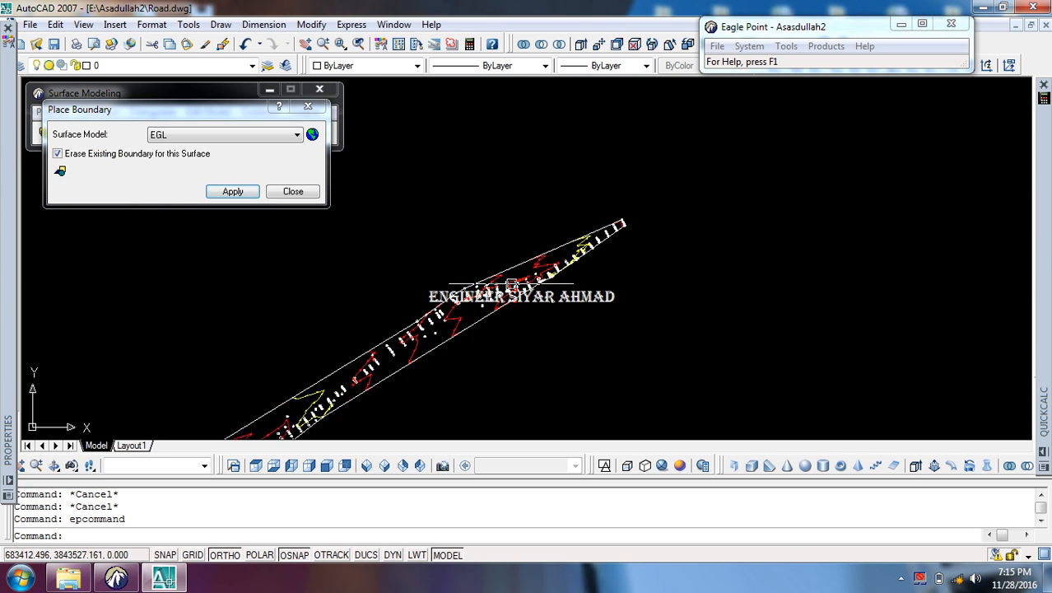
{"action": "scroll", "coordinate": [354, 305], "scroll_direction": "up", "scroll_amount": 5}
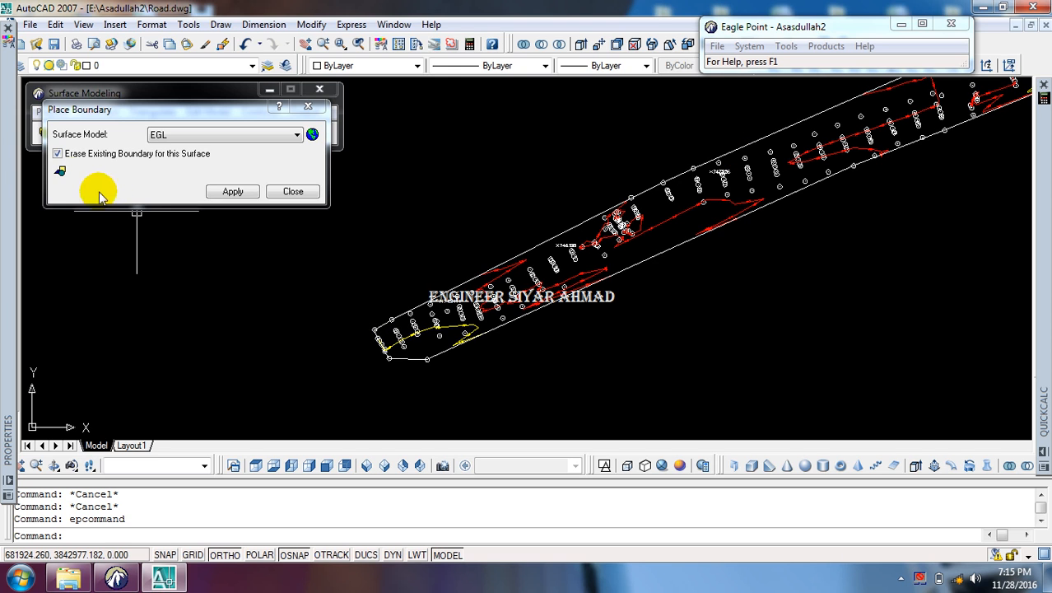
{"action": "left_click", "coordinate": [60, 171]}
{"action": "left_click", "coordinate": [279, 189]}
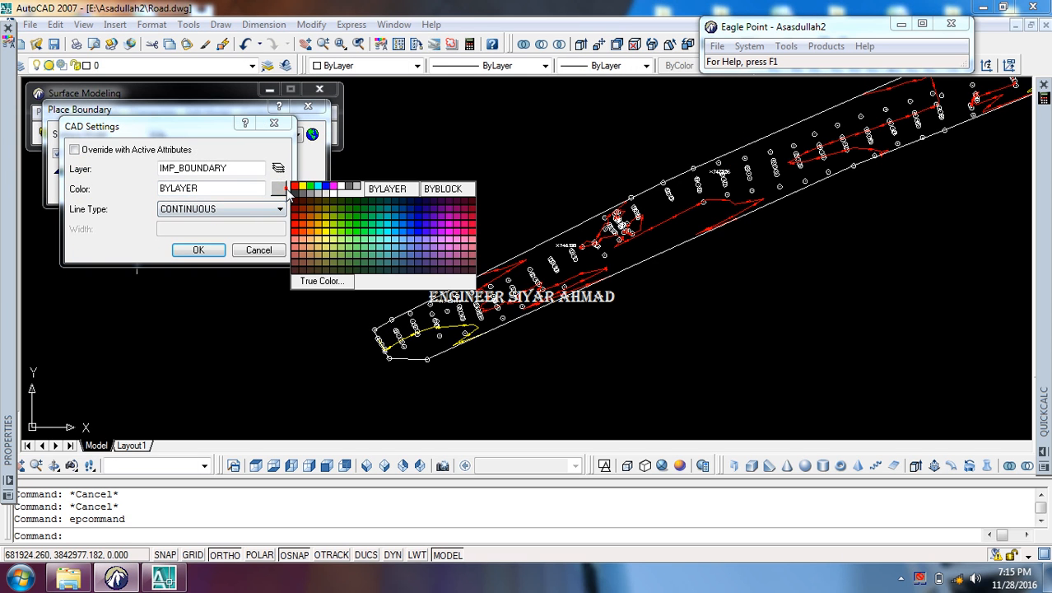
{"action": "left_click", "coordinate": [295, 187]}
{"action": "left_click", "coordinate": [199, 250]}
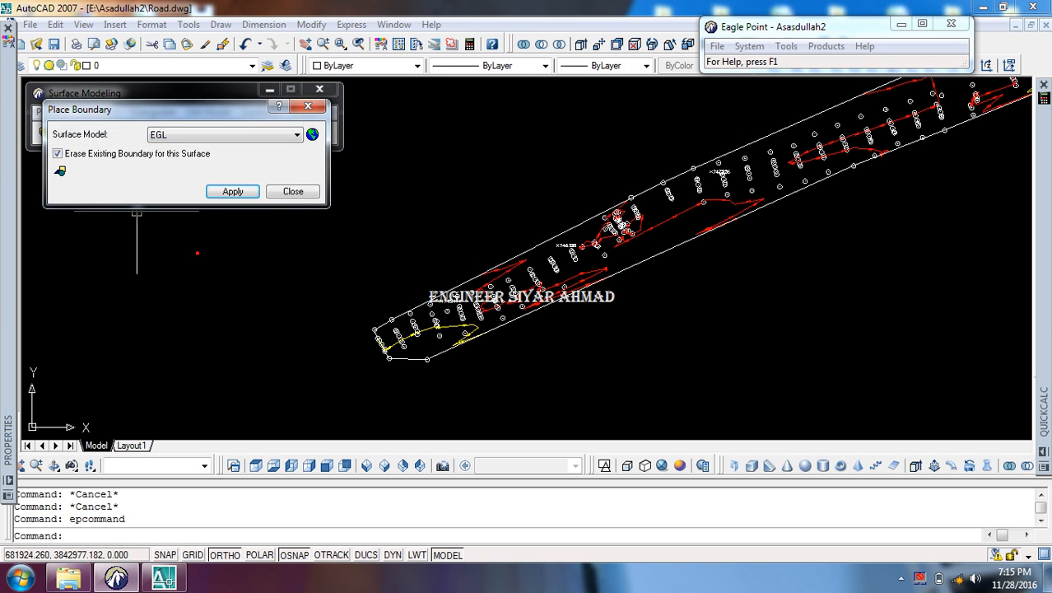
{"action": "left_click", "coordinate": [233, 191]}
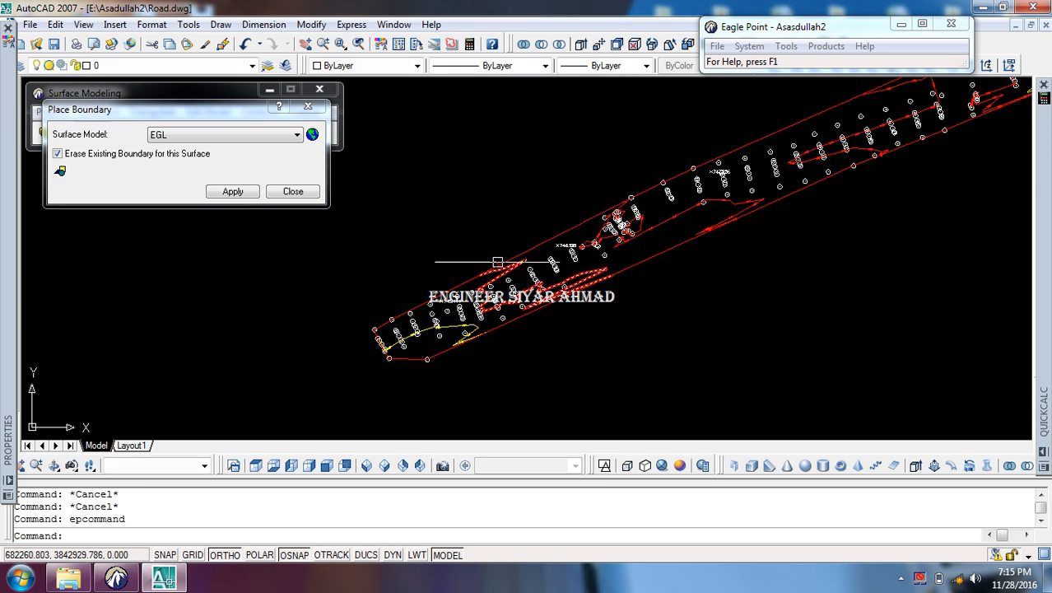
Step: Change the boundary color to 6 - Magenta in the boundary's CAD settings
{"action": "left_click", "coordinate": [64, 174]}
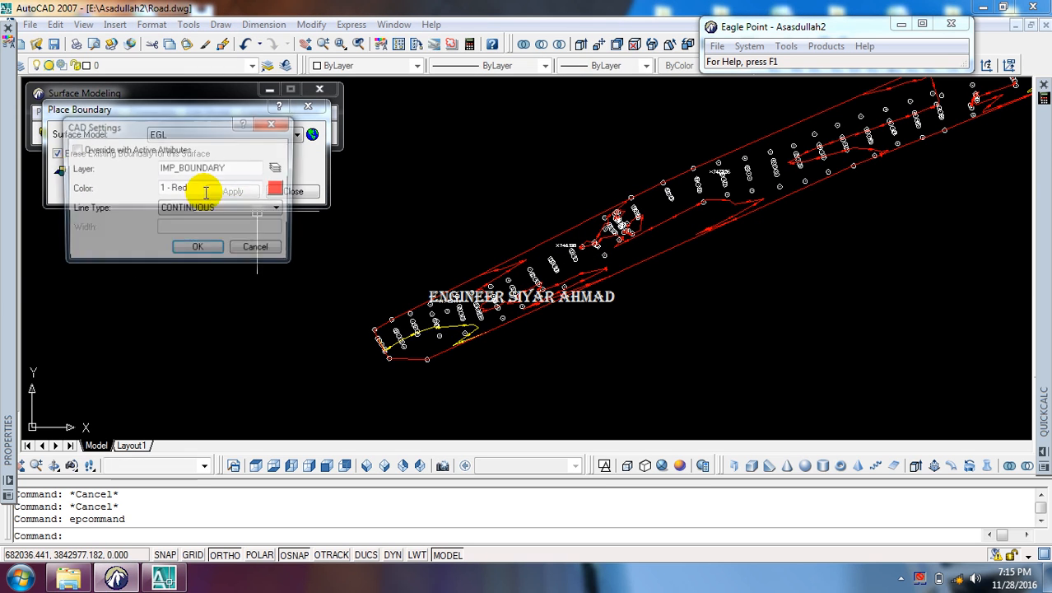
{"action": "left_click", "coordinate": [279, 188]}
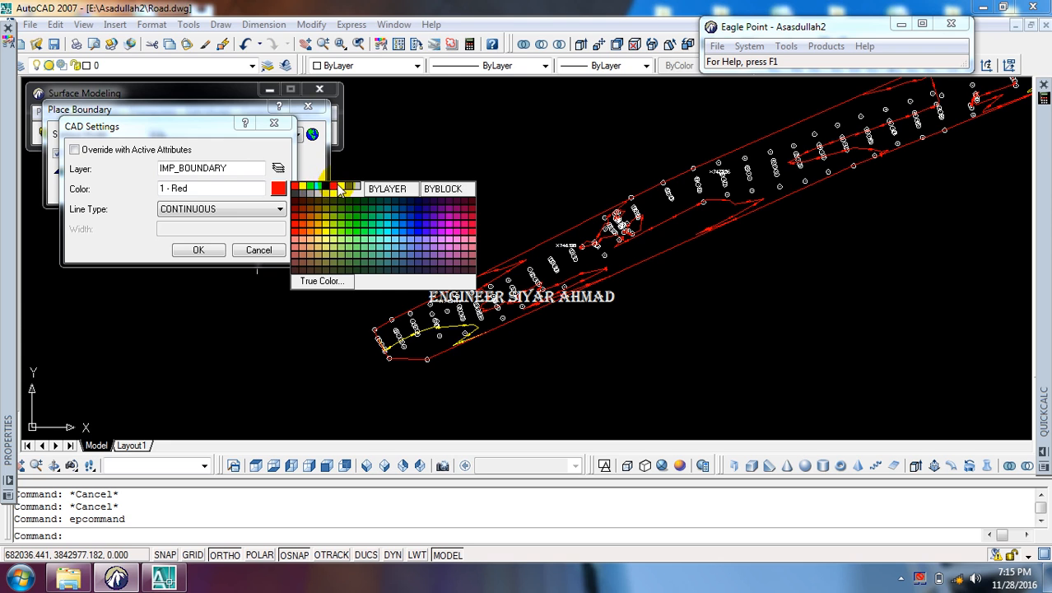
{"action": "left_click", "coordinate": [339, 190]}
{"action": "left_click", "coordinate": [279, 189]}
{"action": "left_click", "coordinate": [333, 188]}
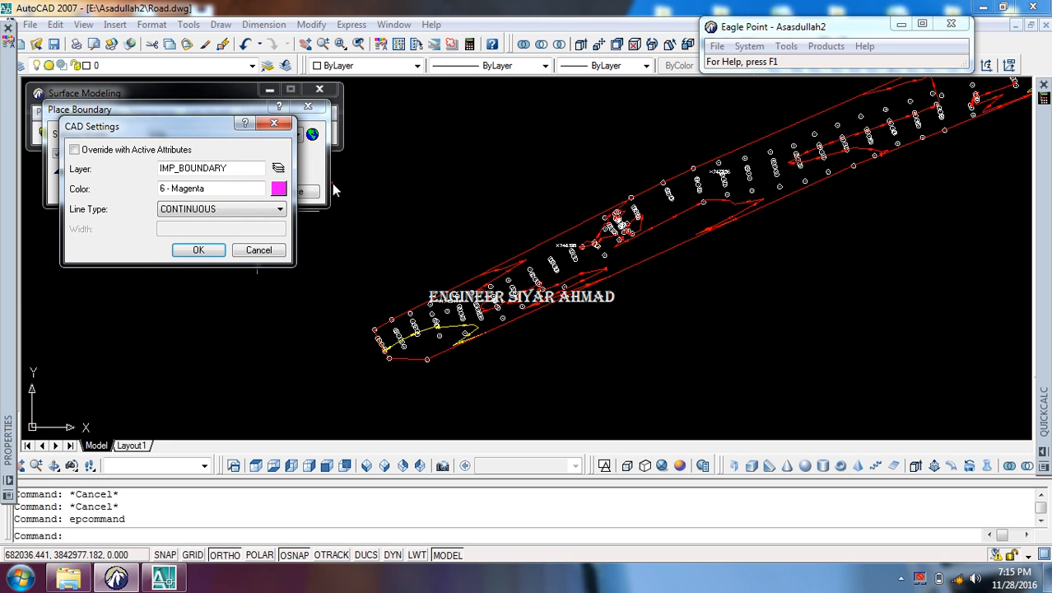
Step: Place the EGL surface model's boundary on layer IMP_BOUNDARY in magenta with continuous lines, replacing its existing boundary
{"action": "left_click", "coordinate": [198, 249]}
{"action": "left_click", "coordinate": [233, 191]}
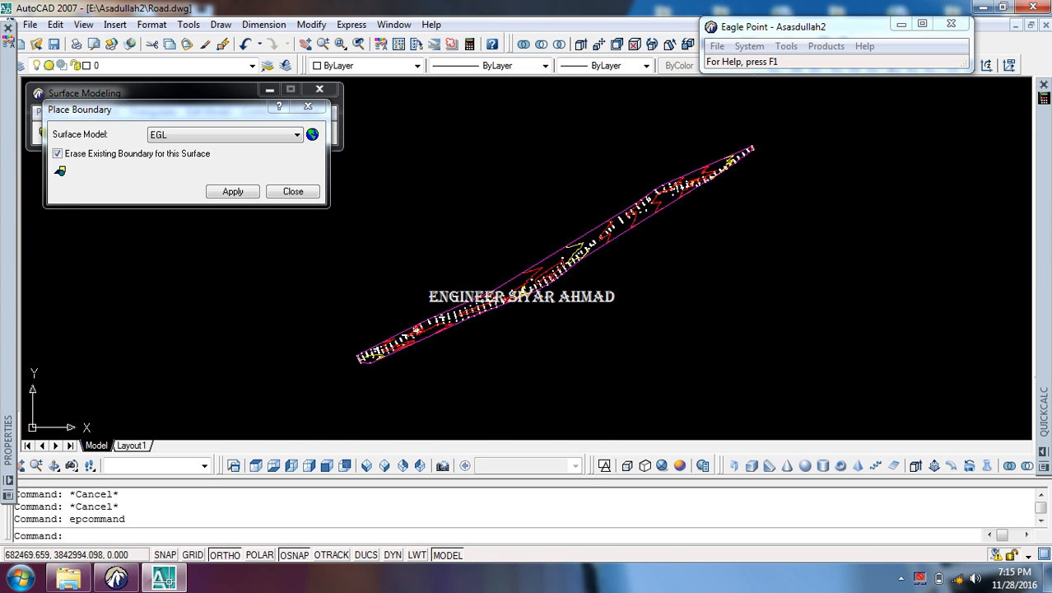
{"action": "scroll", "coordinate": [548, 262], "scroll_direction": "up", "scroll_amount": 5}
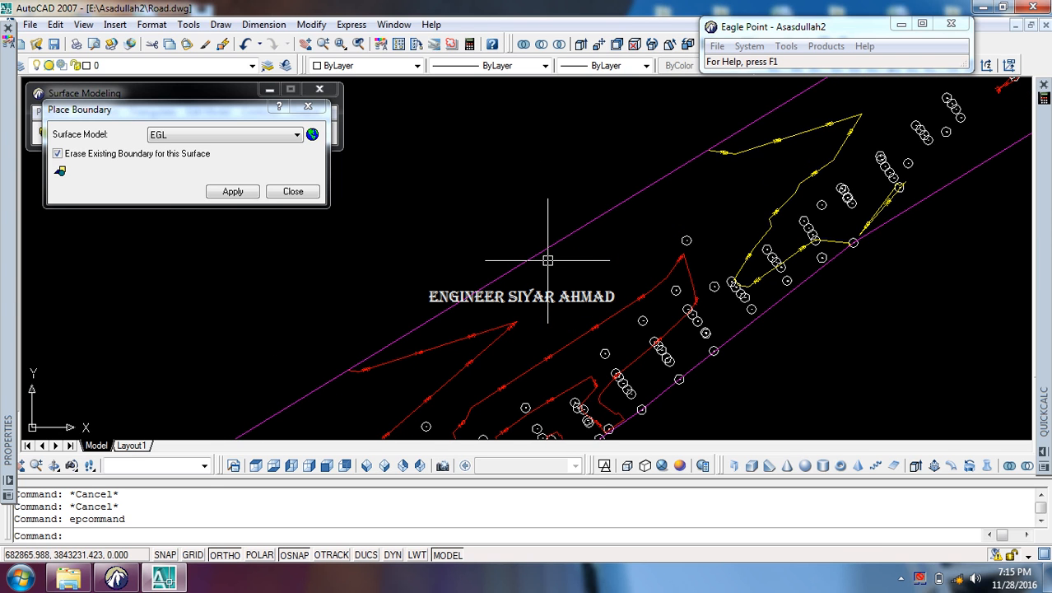
{"action": "scroll", "coordinate": [540, 254], "scroll_direction": "down", "scroll_amount": 5}
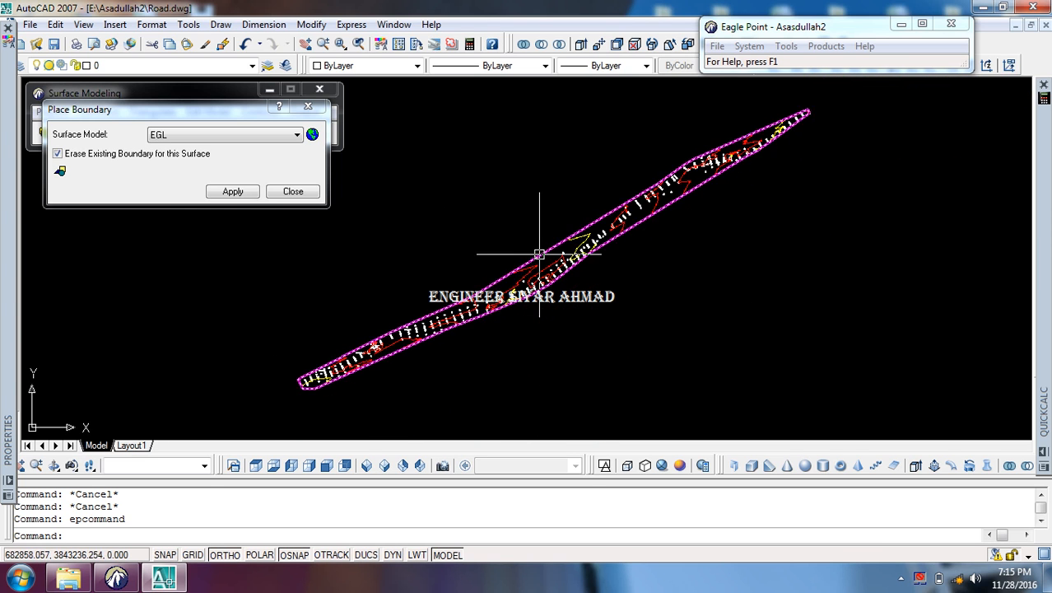
{"action": "scroll", "coordinate": [404, 305], "scroll_direction": "up", "scroll_amount": 6}
{"action": "scroll", "coordinate": [285, 358], "scroll_direction": "down", "scroll_amount": 5}
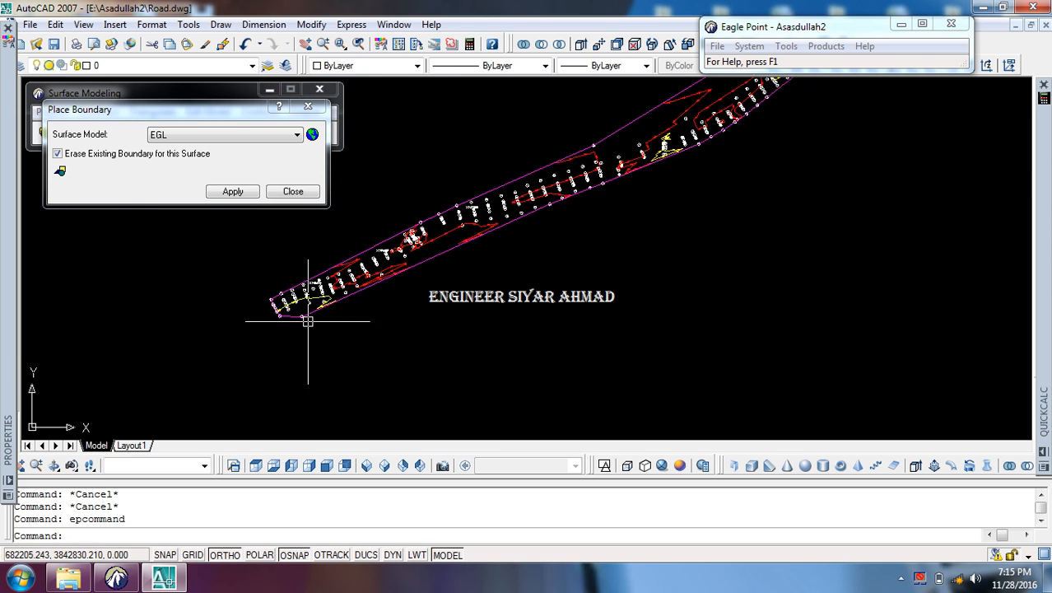
{"action": "left_click", "coordinate": [279, 191]}
Step: Erase the placed boundary of the EGL surface model from the drawing
{"action": "left_click", "coordinate": [296, 114]}
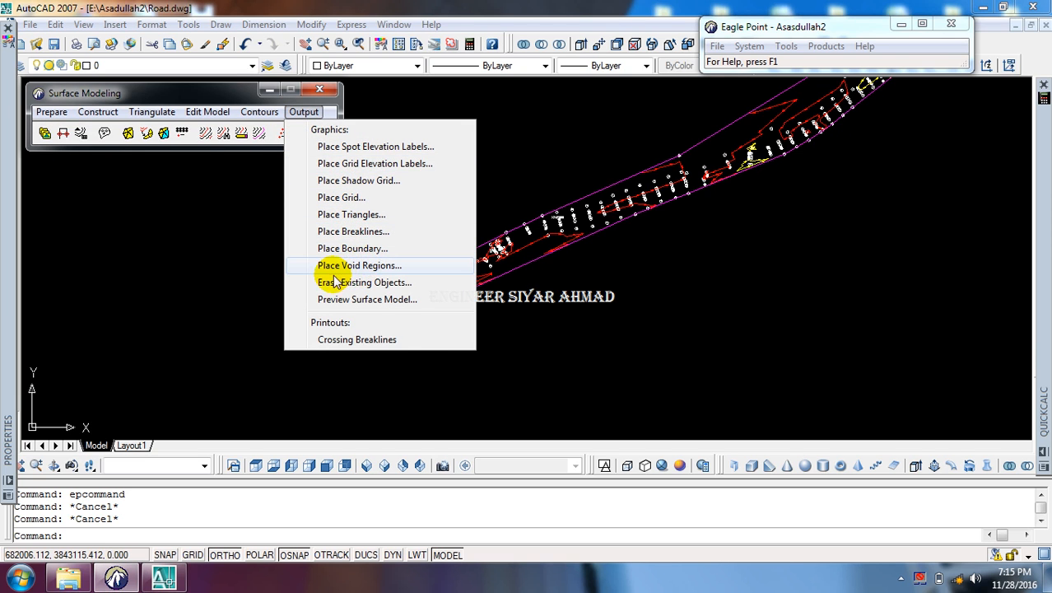
{"action": "left_click", "coordinate": [362, 282]}
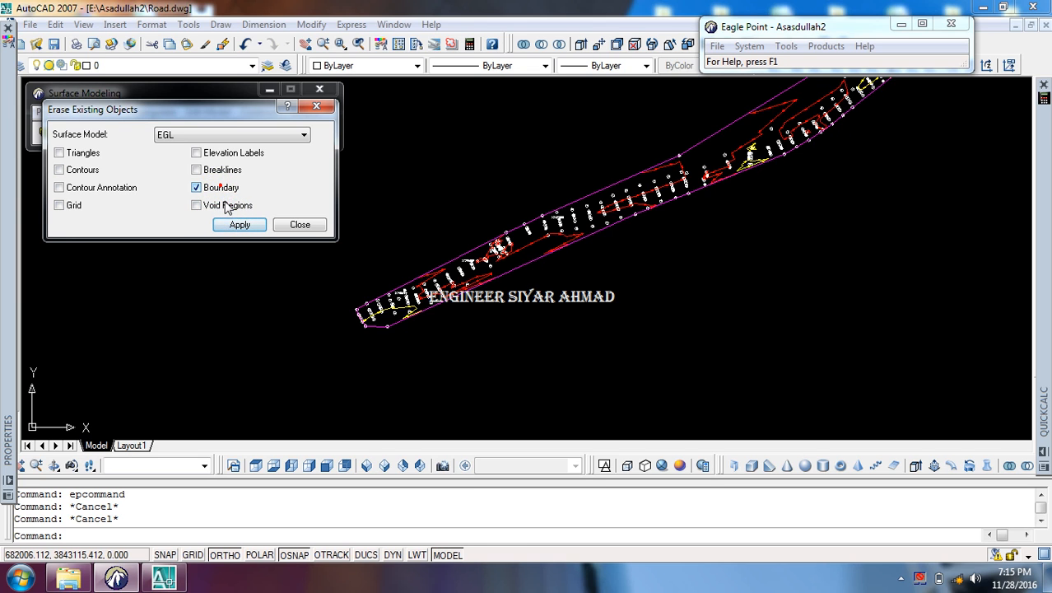
{"action": "left_click", "coordinate": [238, 224]}
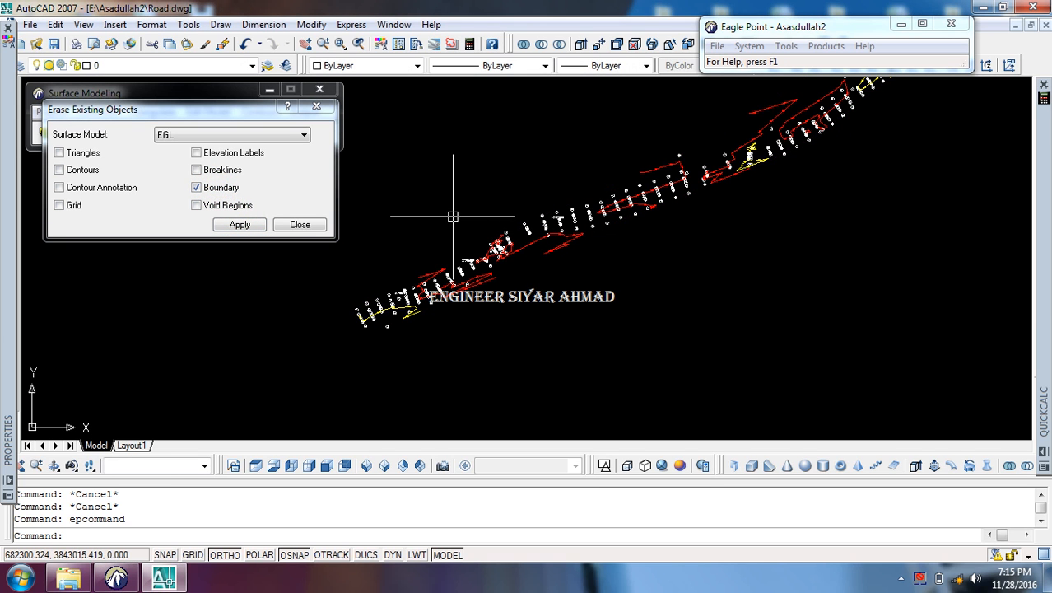
{"action": "left_click", "coordinate": [197, 188]}
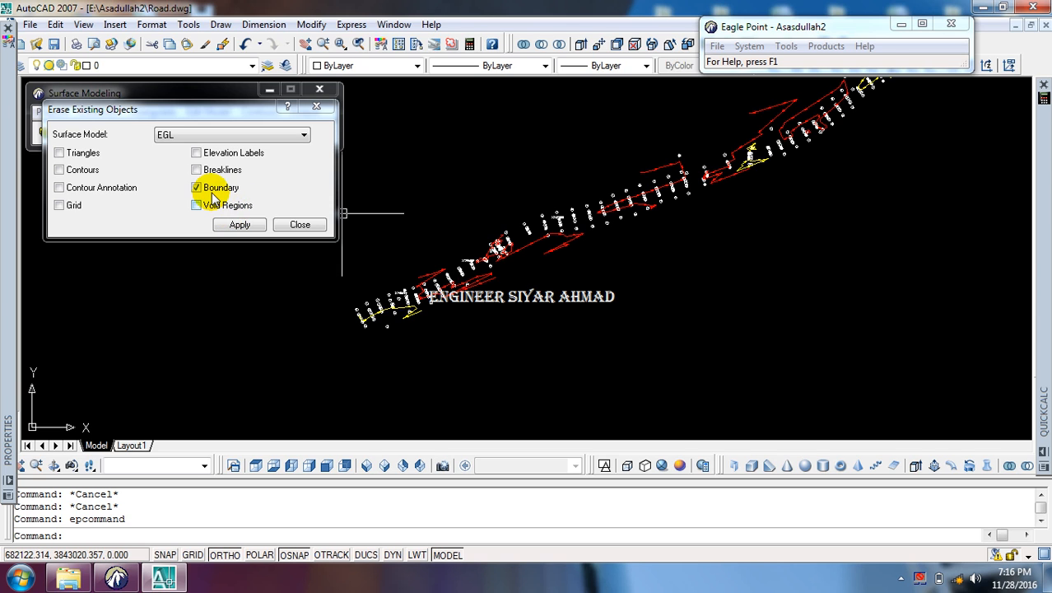
{"action": "left_click", "coordinate": [280, 226]}
{"action": "left_click", "coordinate": [329, 220]}
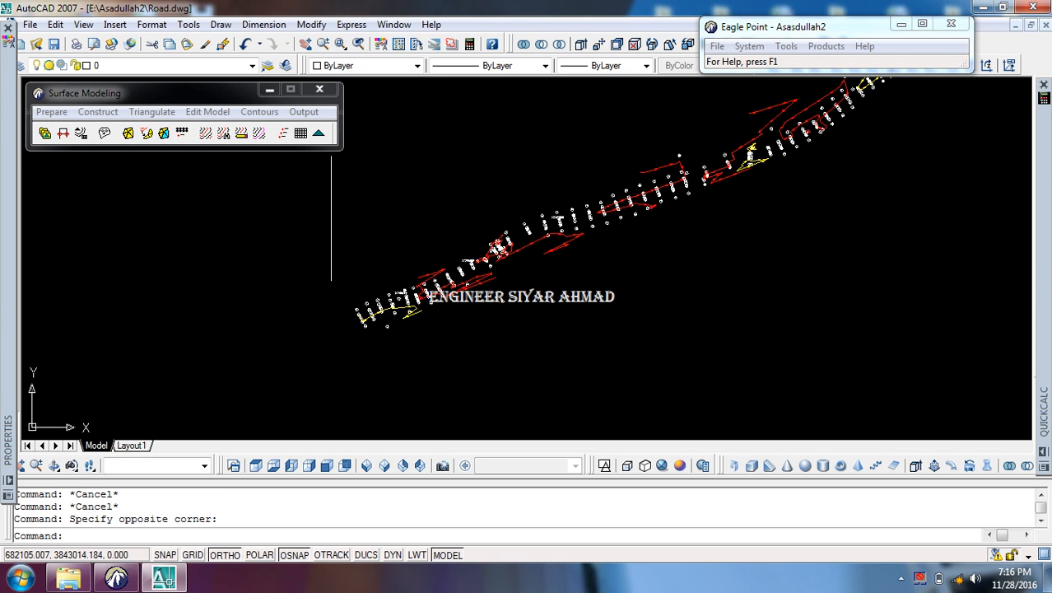
Step: Start a polyline just outside the survey points' southwest end, with Ortho off, and run it along the first stretch of the northwest side
{"action": "key", "text": "Return"}
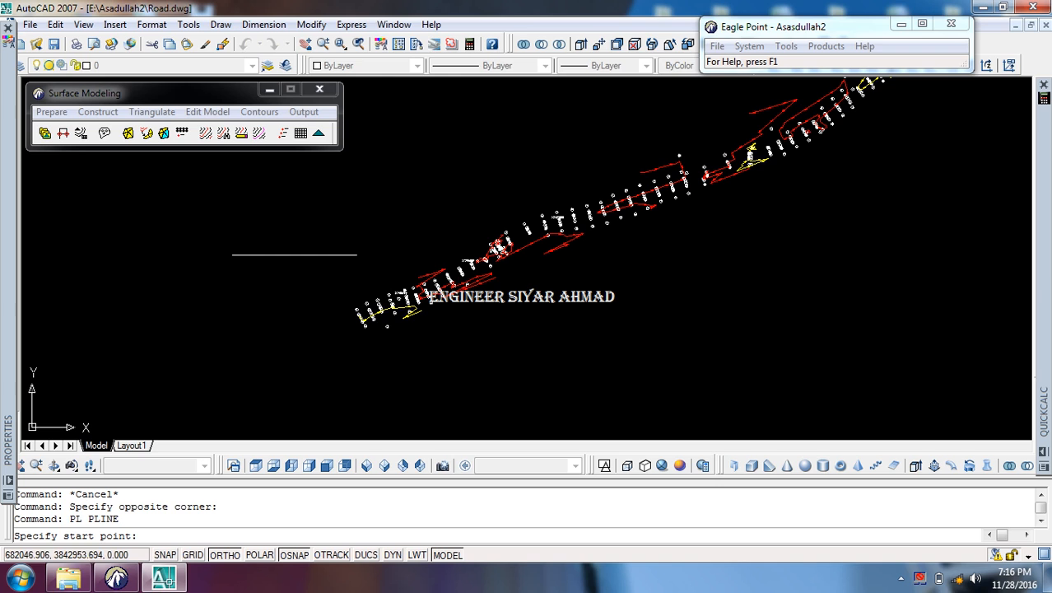
{"action": "left_click", "coordinate": [338, 328]}
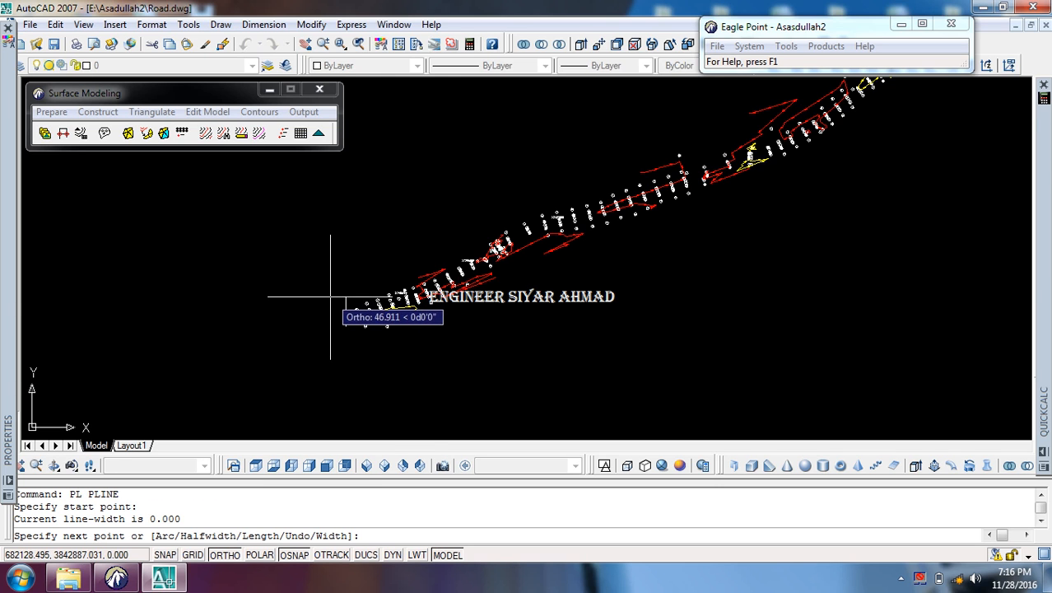
{"action": "left_click", "coordinate": [234, 557]}
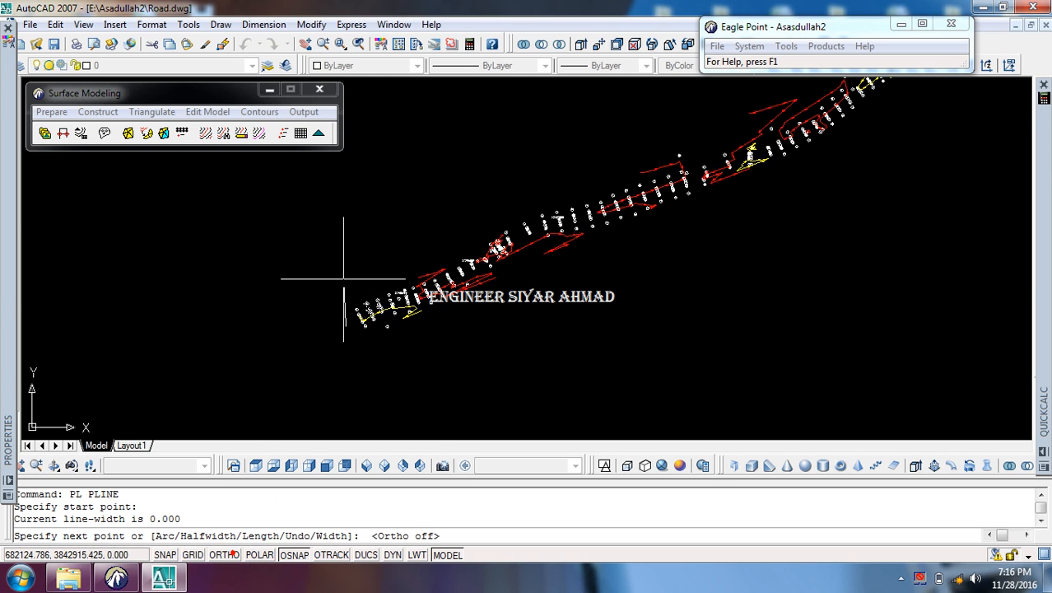
{"action": "left_click", "coordinate": [335, 302]}
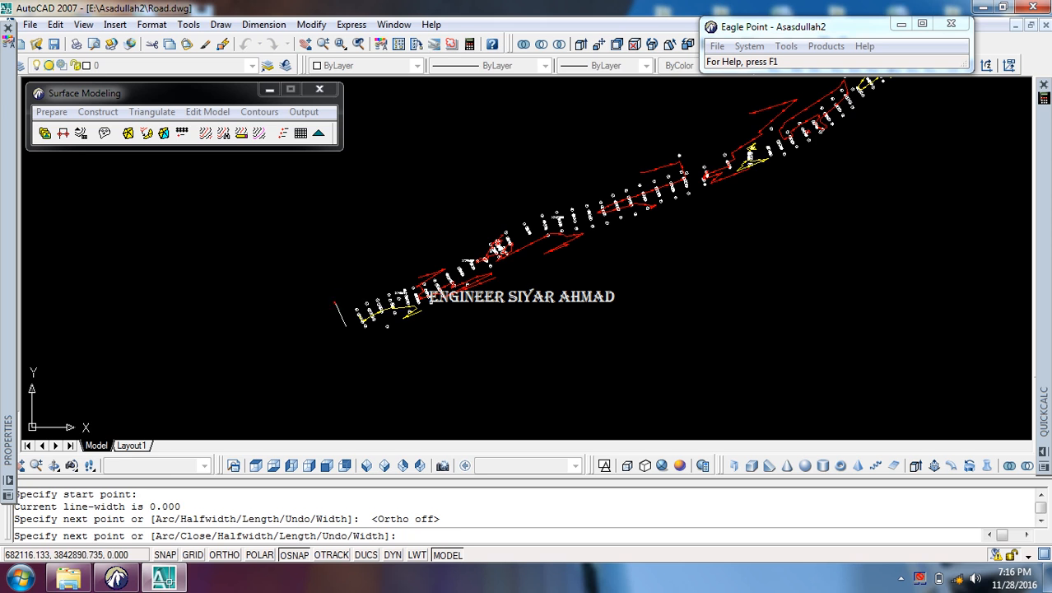
{"action": "left_click", "coordinate": [454, 252]}
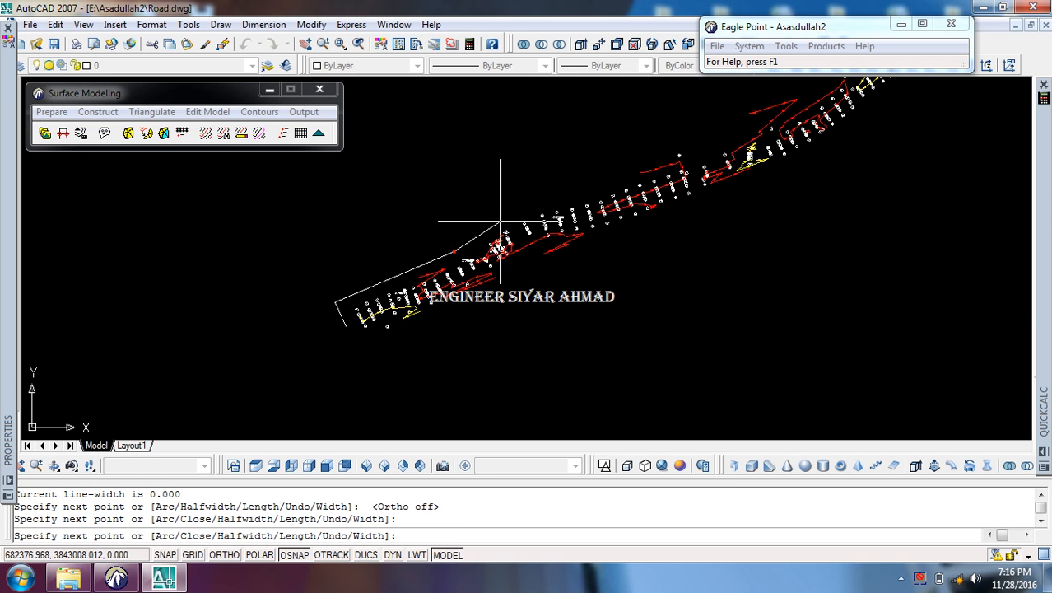
{"action": "left_click", "coordinate": [505, 233]}
{"action": "scroll", "coordinate": [494, 239], "scroll_direction": "up", "scroll_amount": 3}
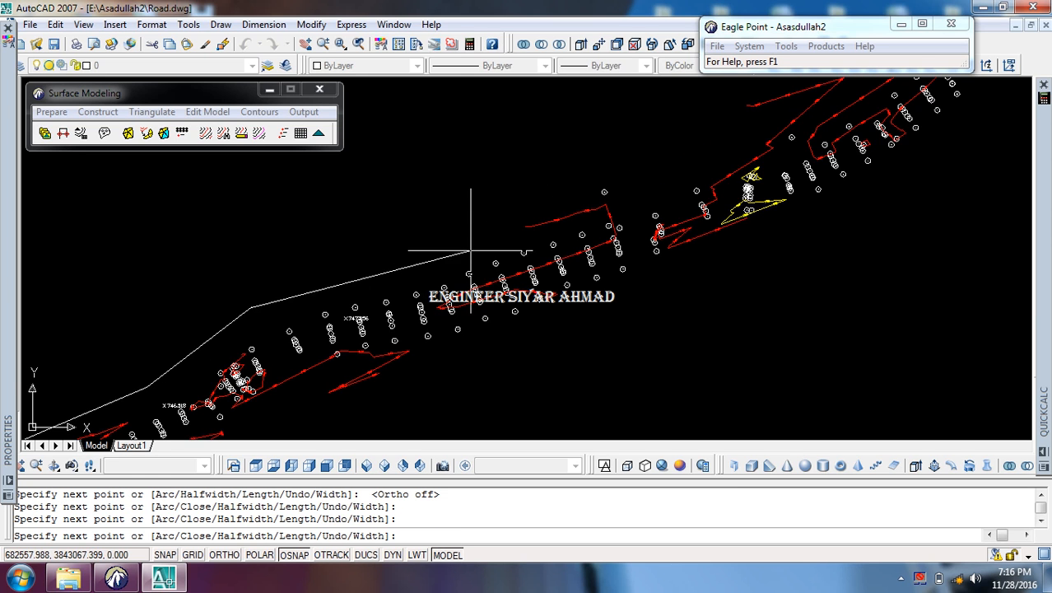
{"action": "left_click", "coordinate": [469, 244]}
{"action": "middle_click_drag", "start_coordinate": [536, 215], "coordinate": [378, 310]}
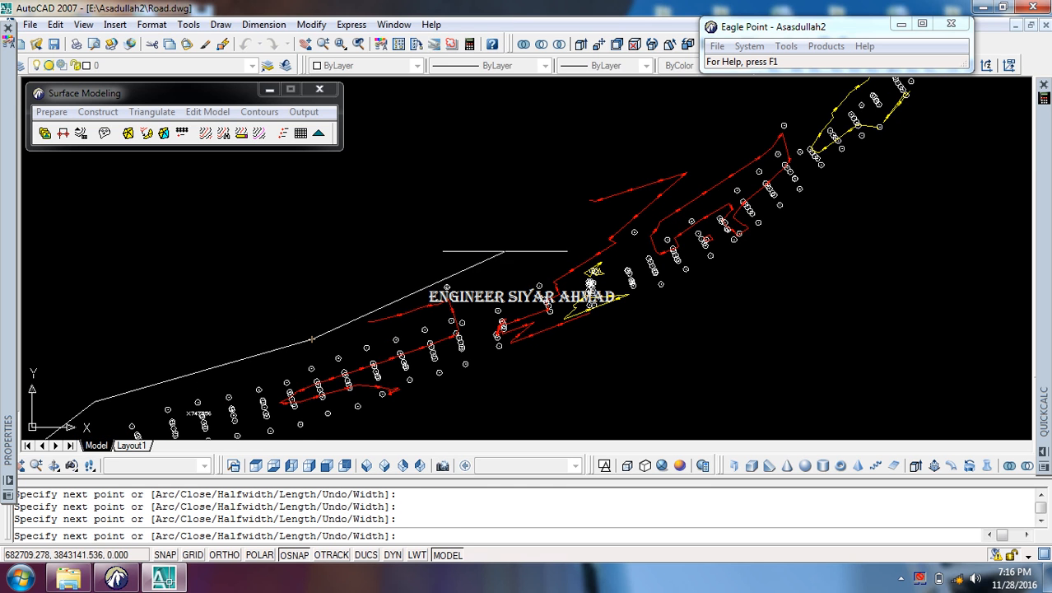
{"action": "left_click", "coordinate": [504, 256]}
{"action": "middle_click_drag", "start_coordinate": [504, 256], "coordinate": [393, 275]}
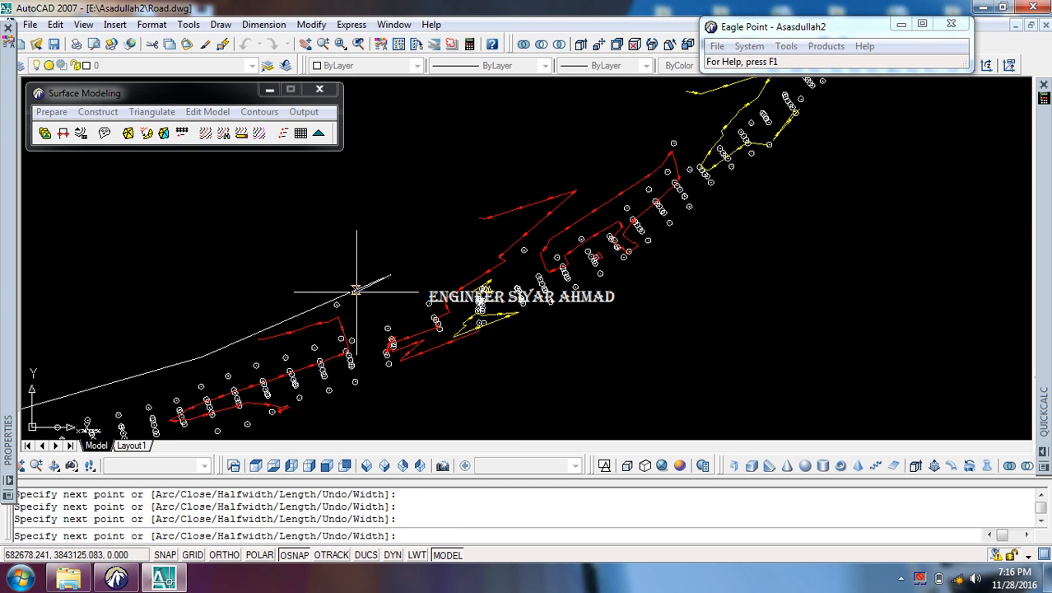
{"action": "middle_click_drag", "start_coordinate": [470, 220], "coordinate": [421, 261]}
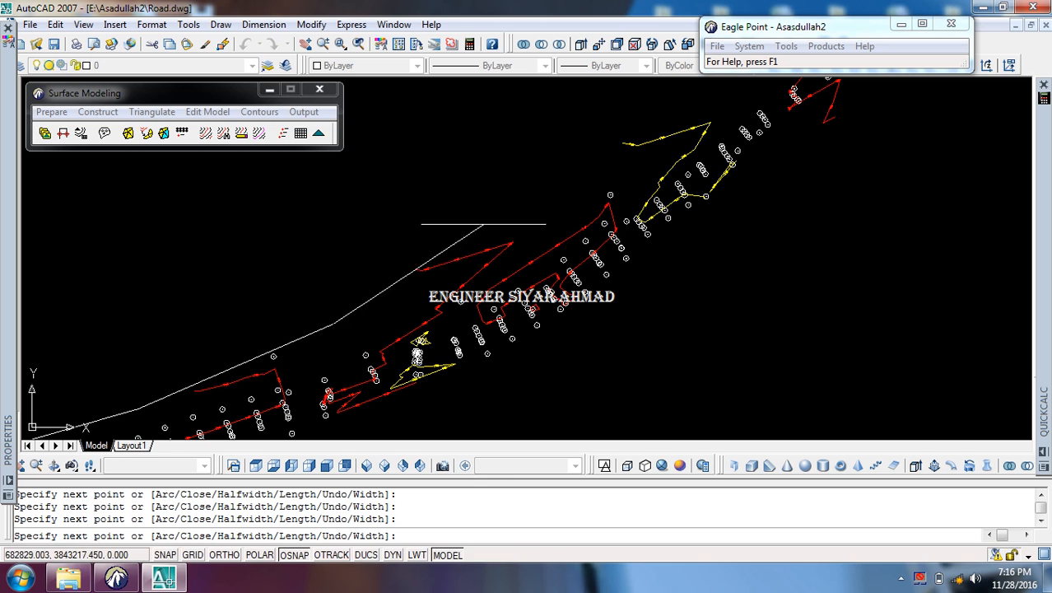
{"action": "key", "text": "ctrl+z"}
{"action": "middle_click_drag", "start_coordinate": [307, 354], "coordinate": [378, 284]}
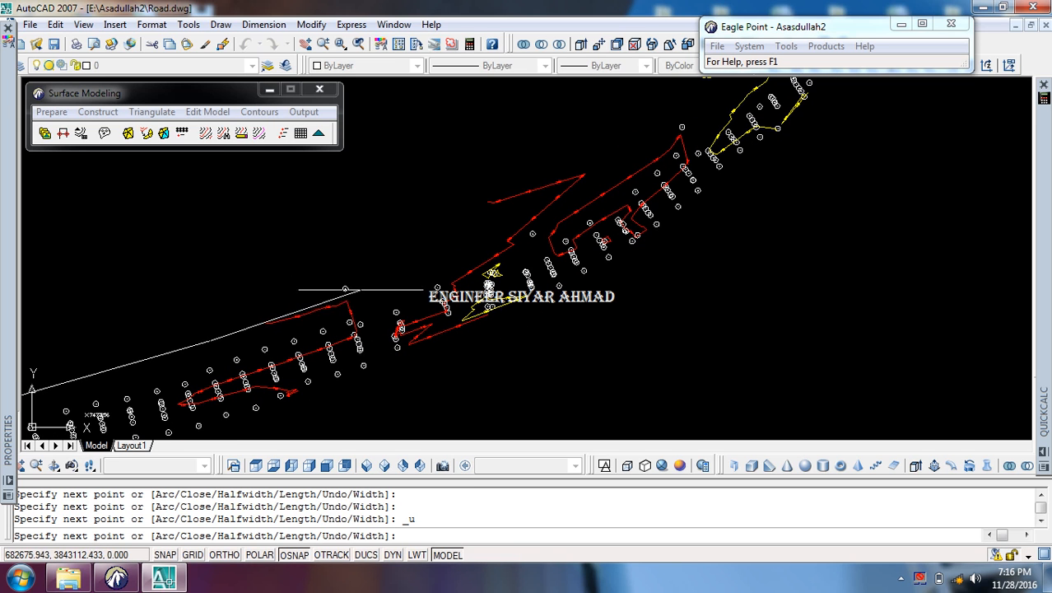
Step: Continue the polyline outside the points along the northwest side up to and around the northeast end, with object snap off
{"action": "middle_click_drag", "start_coordinate": [459, 251], "coordinate": [377, 282]}
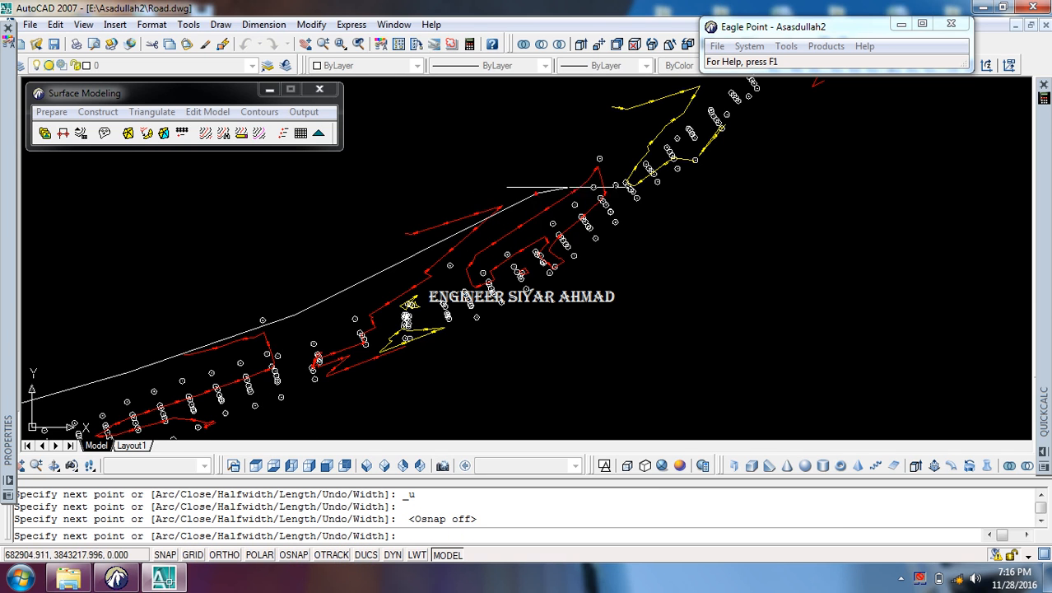
{"action": "middle_click_drag", "start_coordinate": [539, 186], "coordinate": [368, 278]}
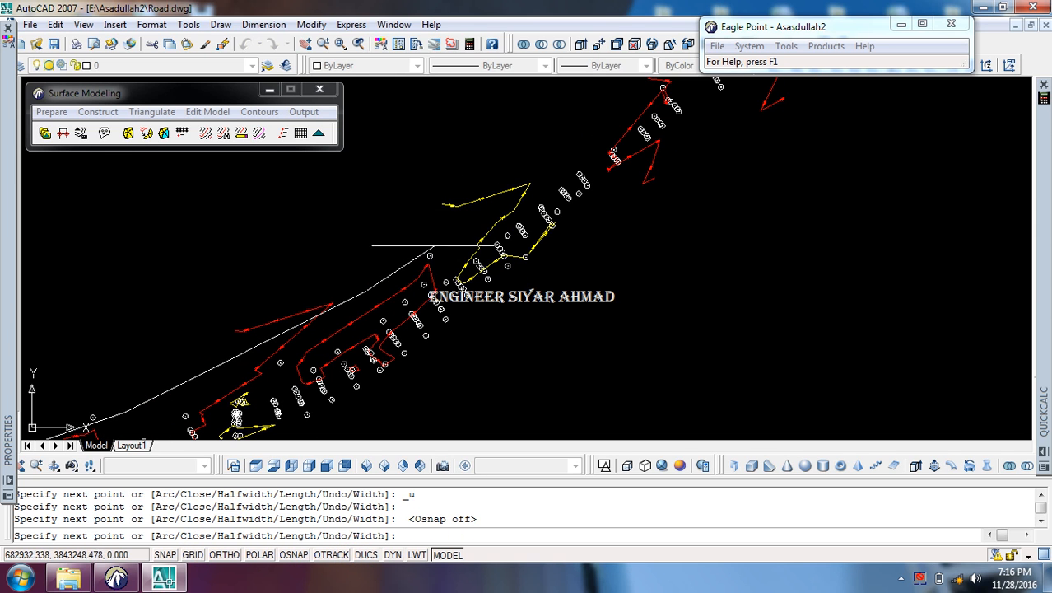
{"action": "middle_click_drag", "start_coordinate": [447, 238], "coordinate": [345, 370]}
{"action": "left_click", "coordinate": [593, 181]}
{"action": "middle_click_drag", "start_coordinate": [582, 183], "coordinate": [382, 330]}
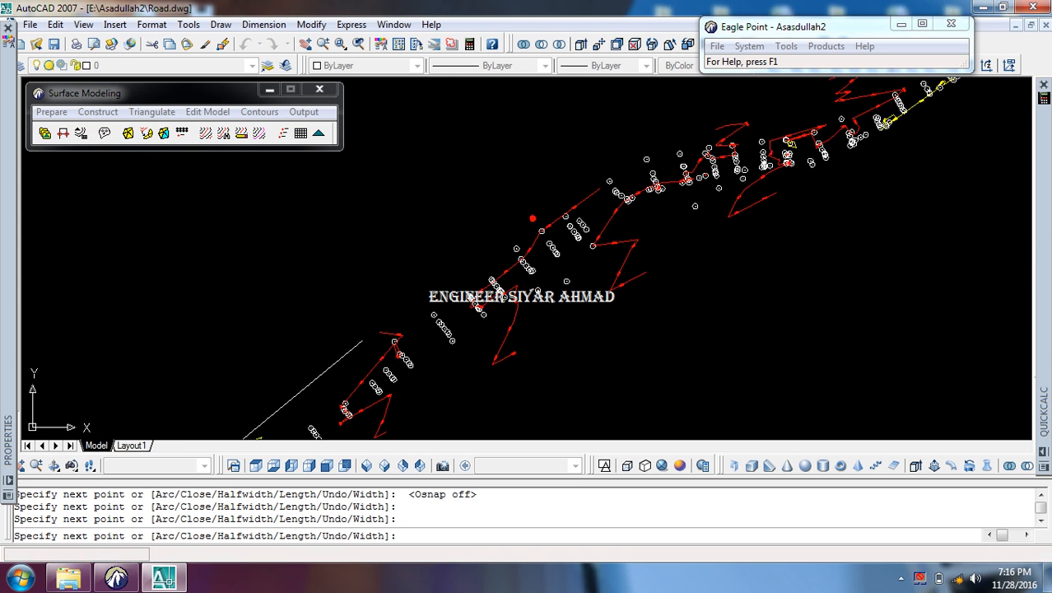
{"action": "left_click", "coordinate": [511, 226]}
{"action": "middle_click_drag", "start_coordinate": [540, 219], "coordinate": [413, 297]}
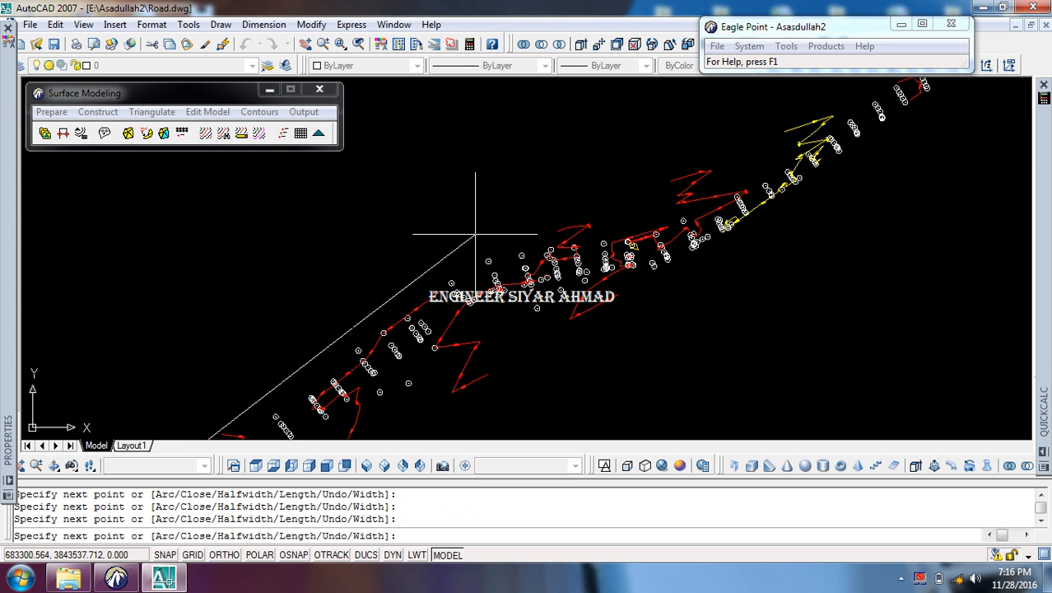
{"action": "left_click", "coordinate": [543, 221]}
{"action": "middle_click_drag", "start_coordinate": [544, 220], "coordinate": [358, 335]}
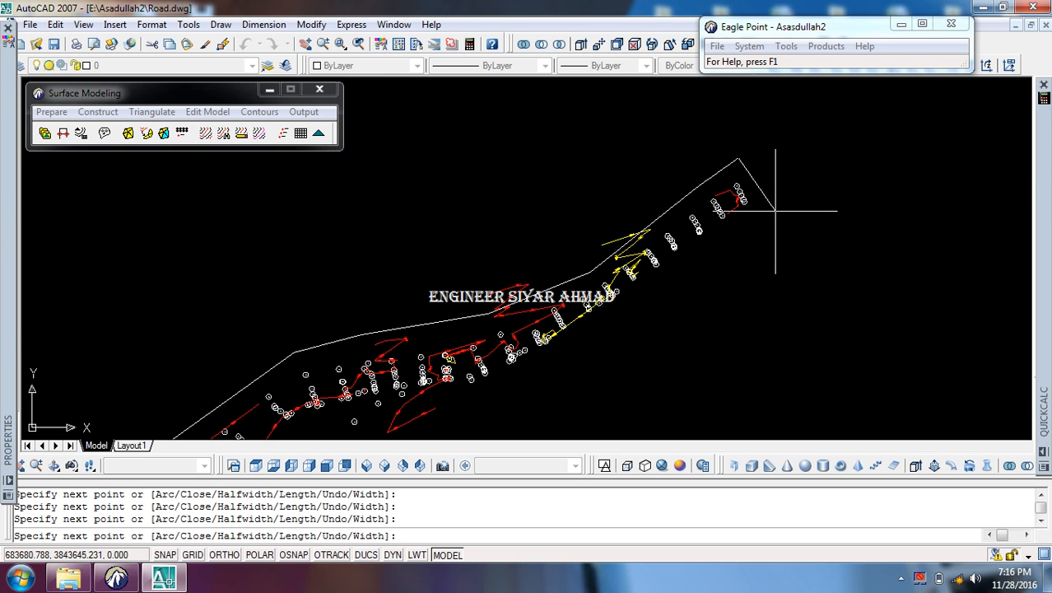
Step: Run the polyline back along the southeast side of the survey points to the southwest end and close it
{"action": "middle_click_drag", "start_coordinate": [775, 210], "coordinate": [888, 99]}
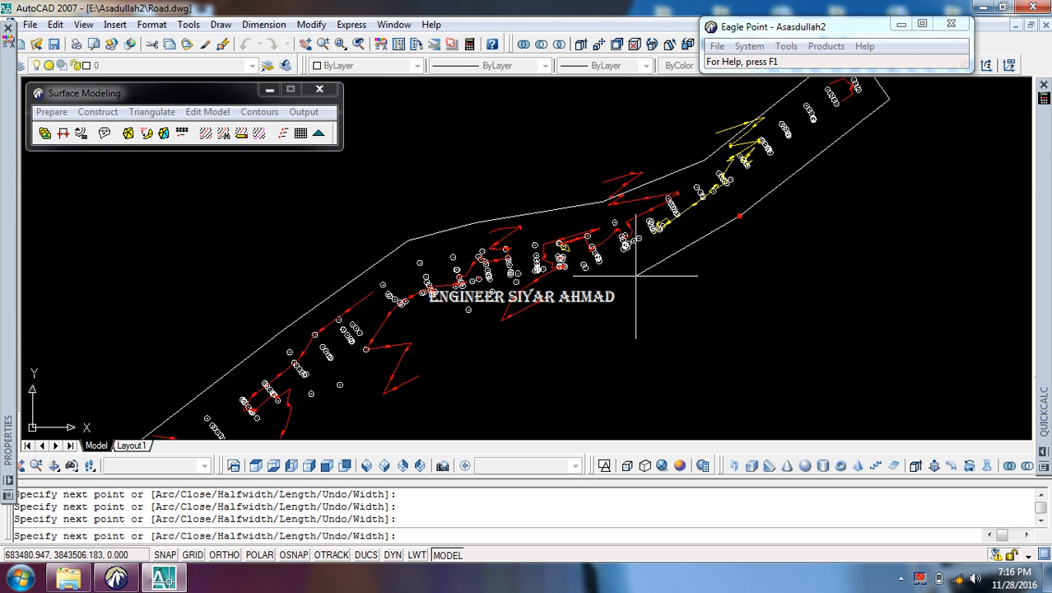
{"action": "middle_click_drag", "start_coordinate": [557, 292], "coordinate": [625, 243]}
{"action": "mouse_move", "coordinate": [501, 277]}
{"action": "middle_mouse_down"}
{"action": "mouse_move", "coordinate": [576, 221]}
{"action": "mouse_move", "coordinate": [580, 200]}
{"action": "middle_mouse_up"}
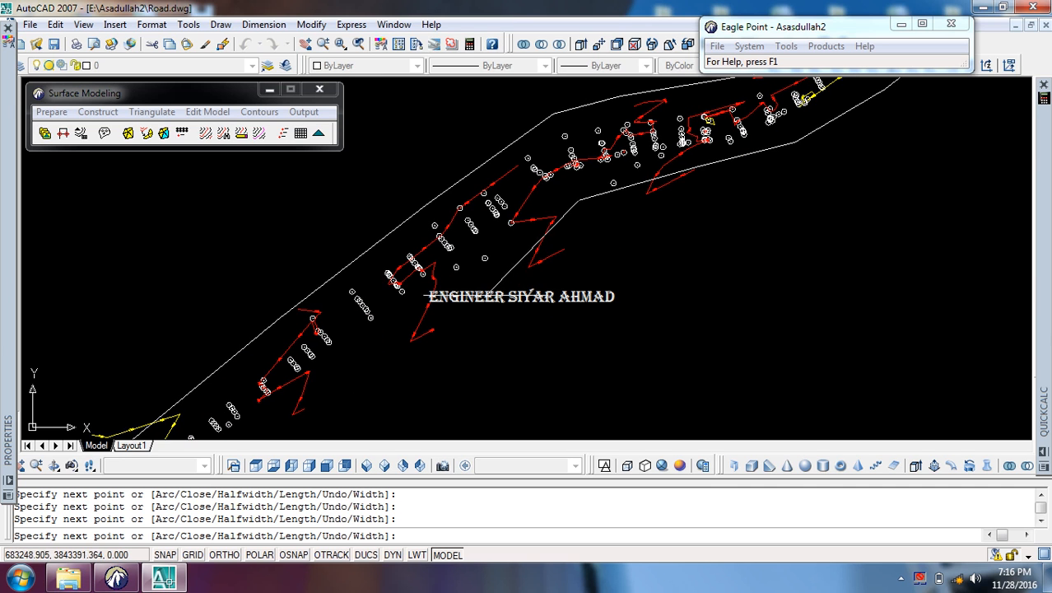
{"action": "mouse_move", "coordinate": [464, 289]}
{"action": "middle_mouse_down"}
{"action": "mouse_move", "coordinate": [461, 277]}
{"action": "mouse_move", "coordinate": [476, 273]}
{"action": "mouse_move", "coordinate": [458, 276]}
{"action": "middle_mouse_up"}
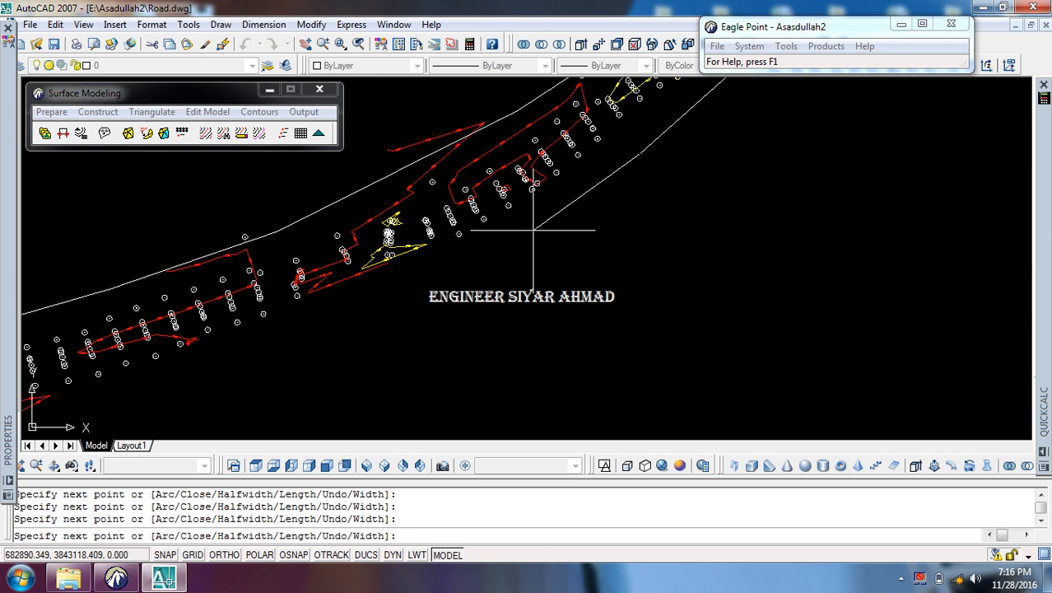
{"action": "middle_click_drag", "start_coordinate": [345, 313], "coordinate": [570, 198]}
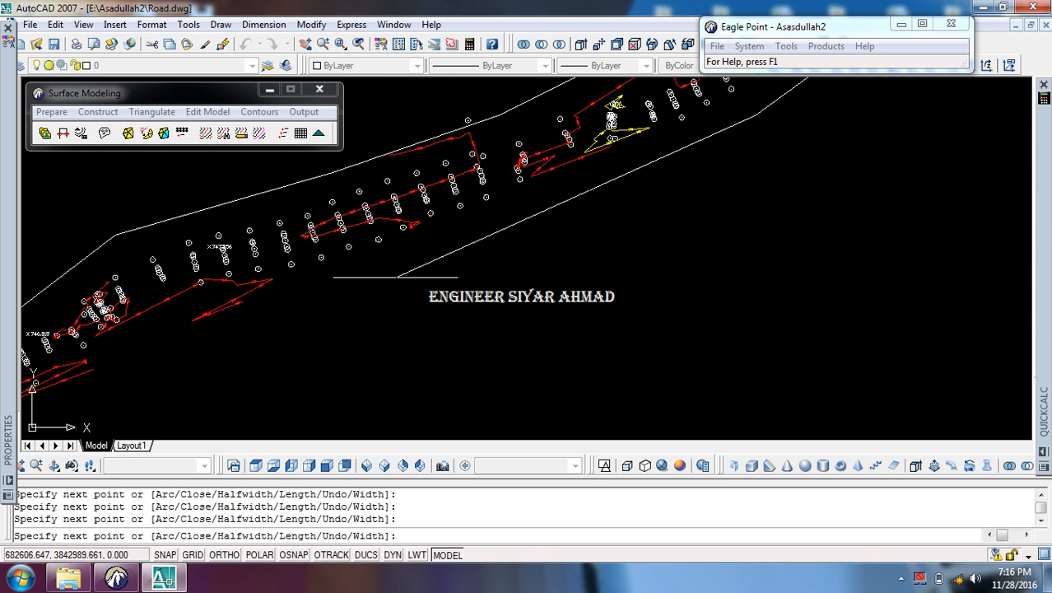
{"action": "mouse_move", "coordinate": [239, 304]}
{"action": "middle_mouse_down"}
{"action": "mouse_move", "coordinate": [419, 222]}
{"action": "mouse_move", "coordinate": [567, 127]}
{"action": "middle_mouse_up"}
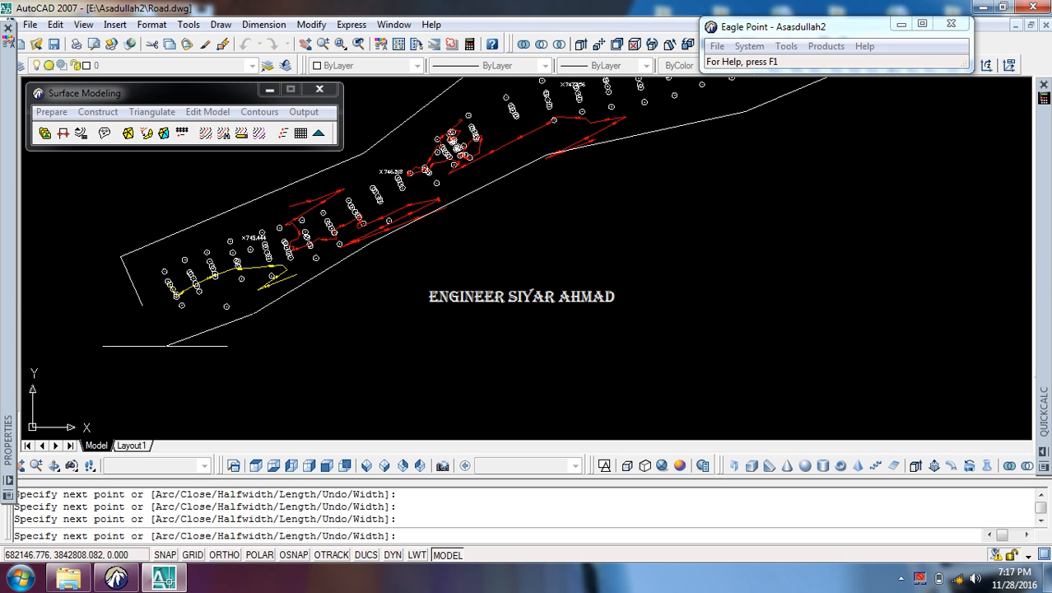
{"action": "key", "text": "Return"}
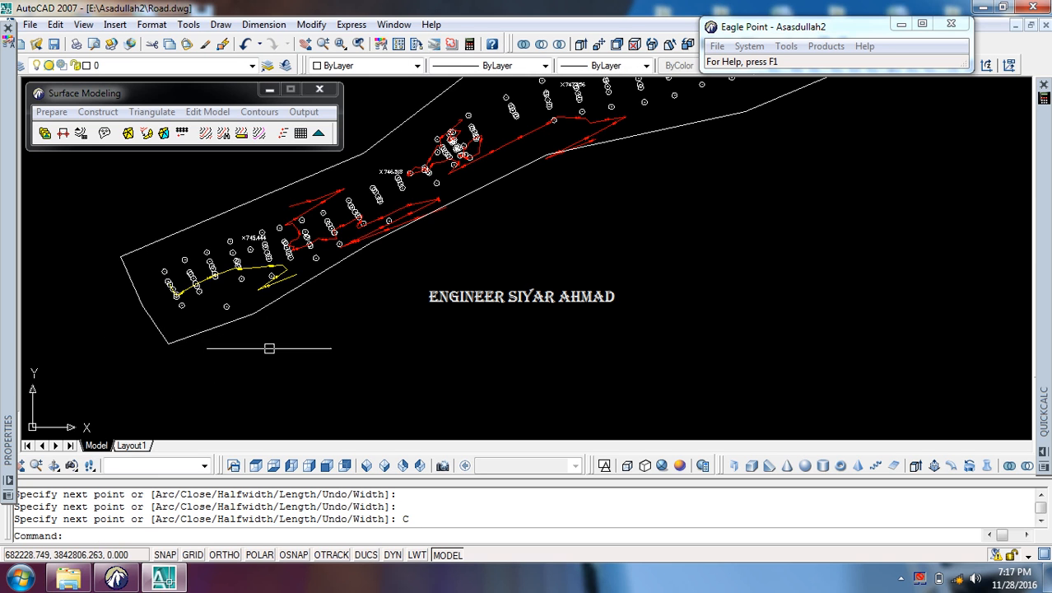
Step: Erase the EGL surface model's existing triangles, contours and contour annotation
{"action": "scroll", "coordinate": [232, 352], "scroll_direction": "down", "scroll_amount": 5}
{"action": "middle_click_drag", "start_coordinate": [244, 346], "coordinate": [261, 318]}
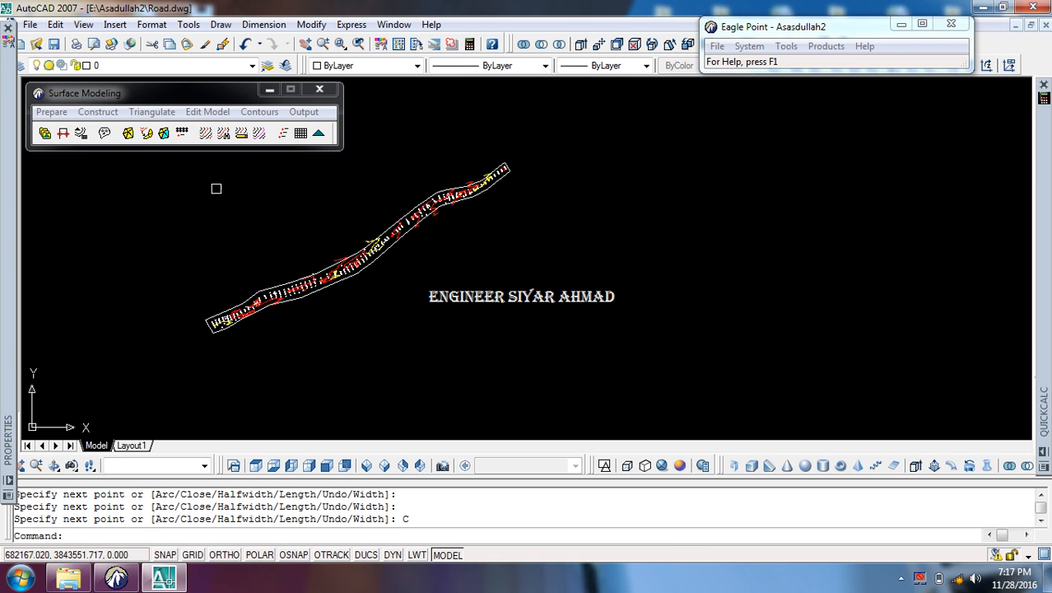
{"action": "left_click", "coordinate": [258, 112]}
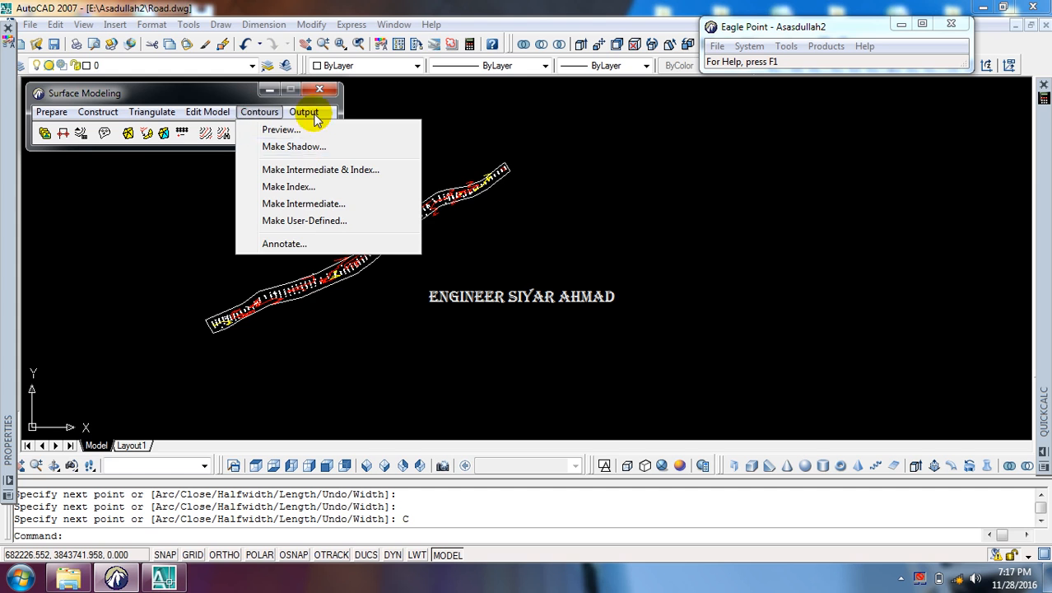
{"action": "mouse_move", "coordinate": [316, 118]}
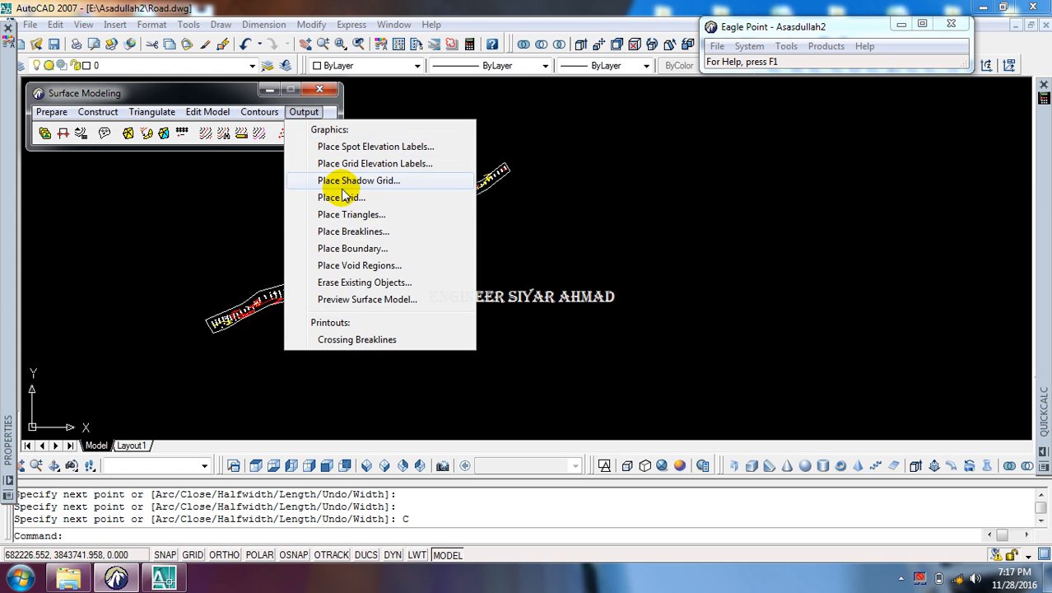
{"action": "left_click", "coordinate": [362, 282]}
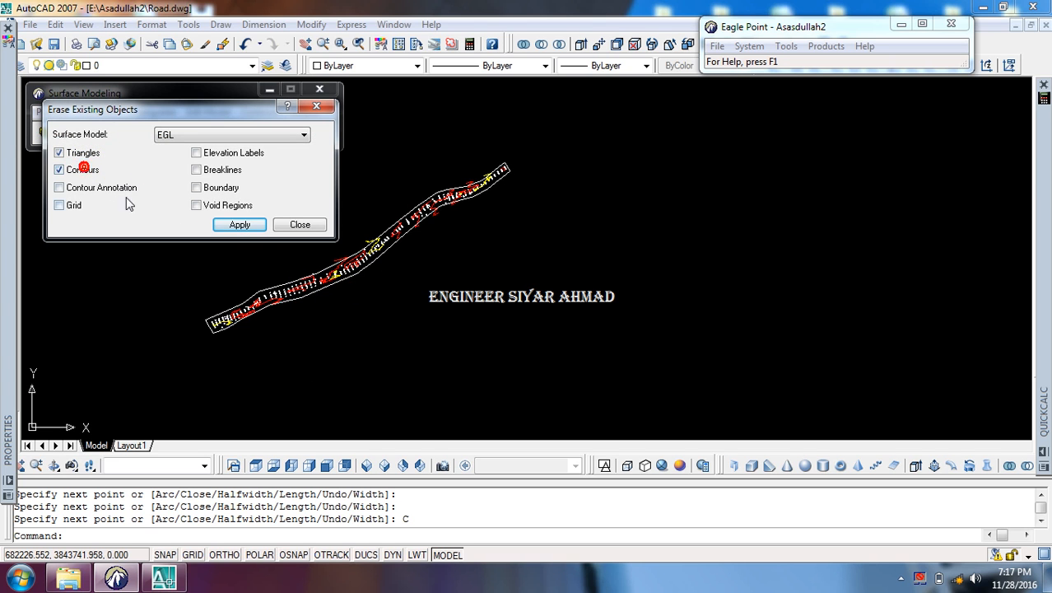
{"action": "left_click", "coordinate": [238, 225]}
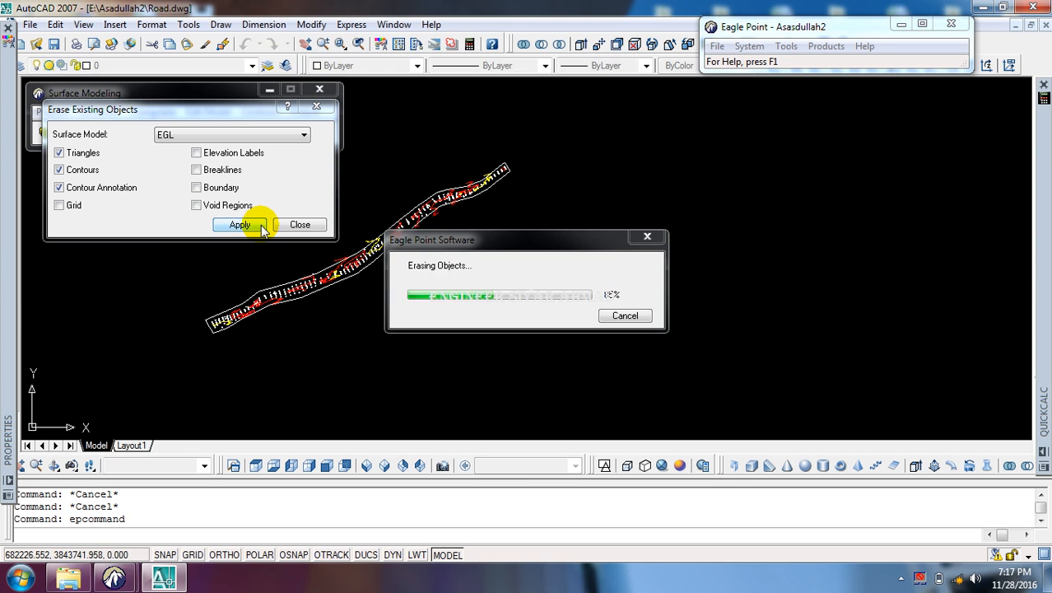
Step: Triangulate the EGL surface model with its boundary set to Select, overwriting the existing TIN, and window-select the survey points with the surrounding polyline
{"action": "left_click", "coordinate": [300, 225]}
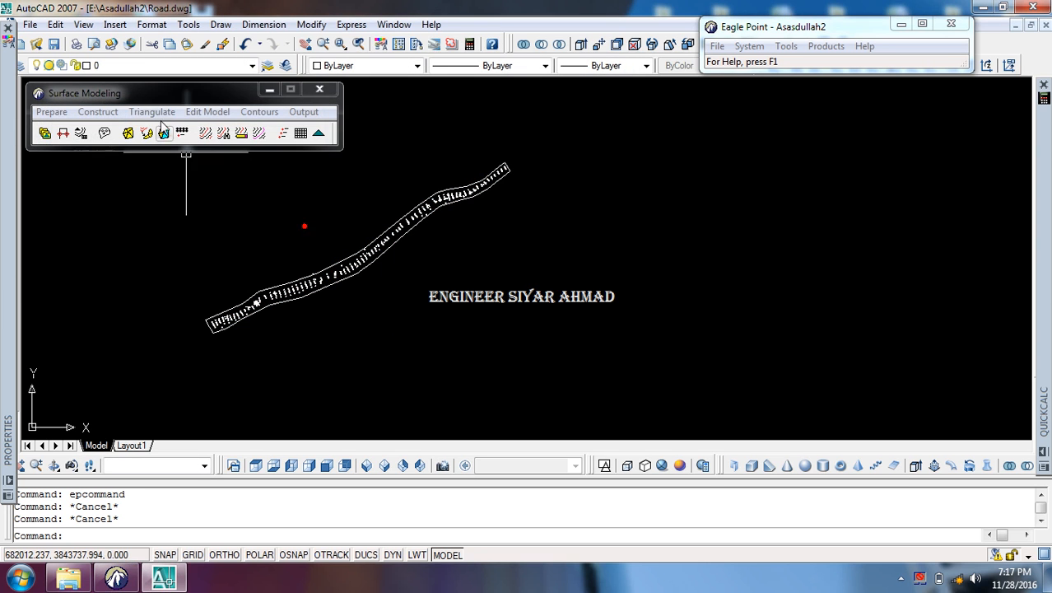
{"action": "left_click", "coordinate": [164, 132]}
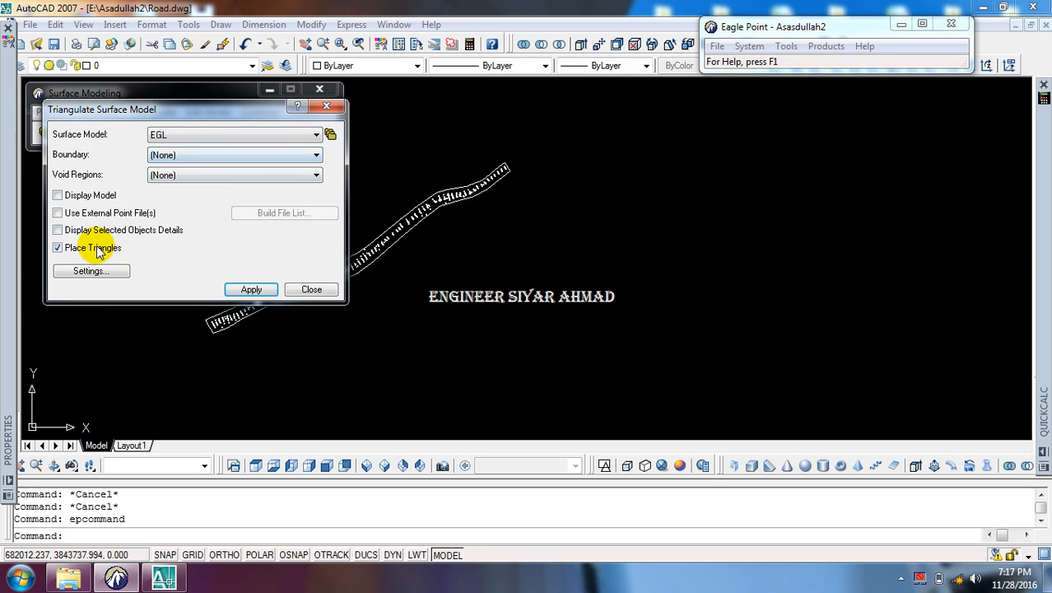
{"action": "left_click", "coordinate": [242, 288]}
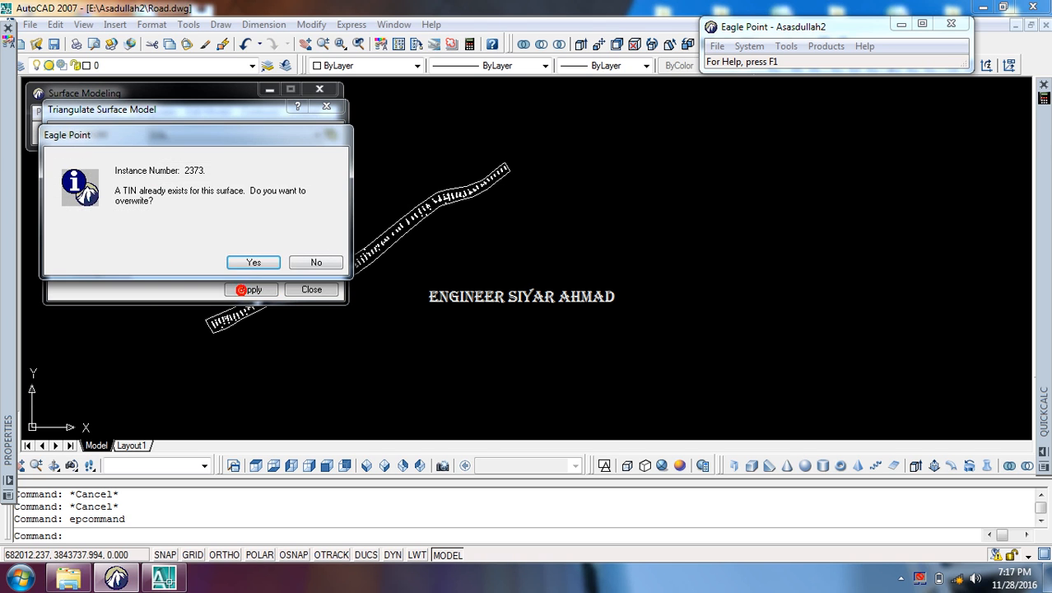
{"action": "left_click", "coordinate": [311, 262]}
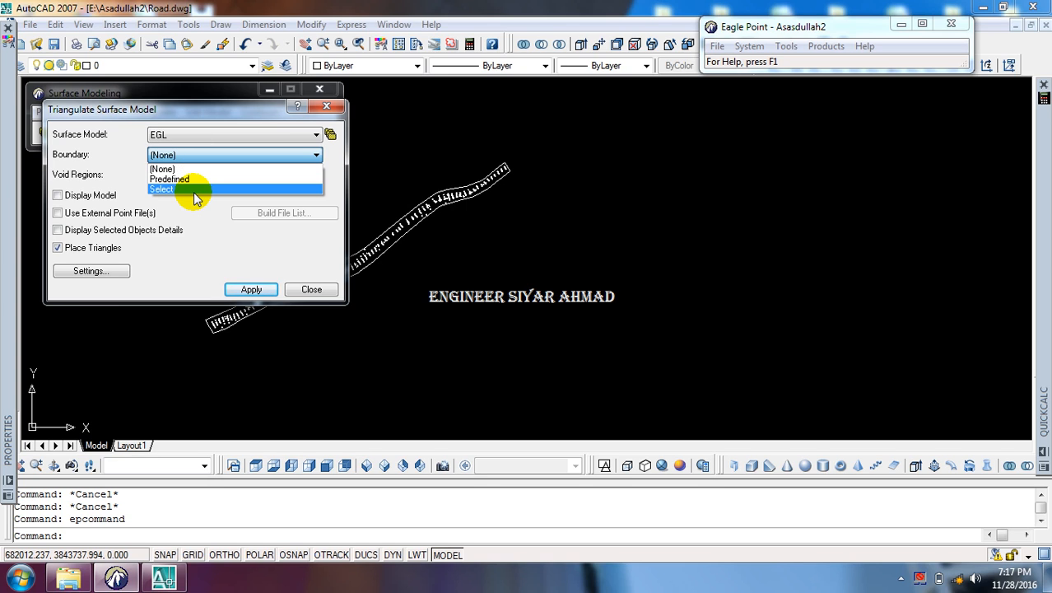
{"action": "left_click", "coordinate": [196, 189]}
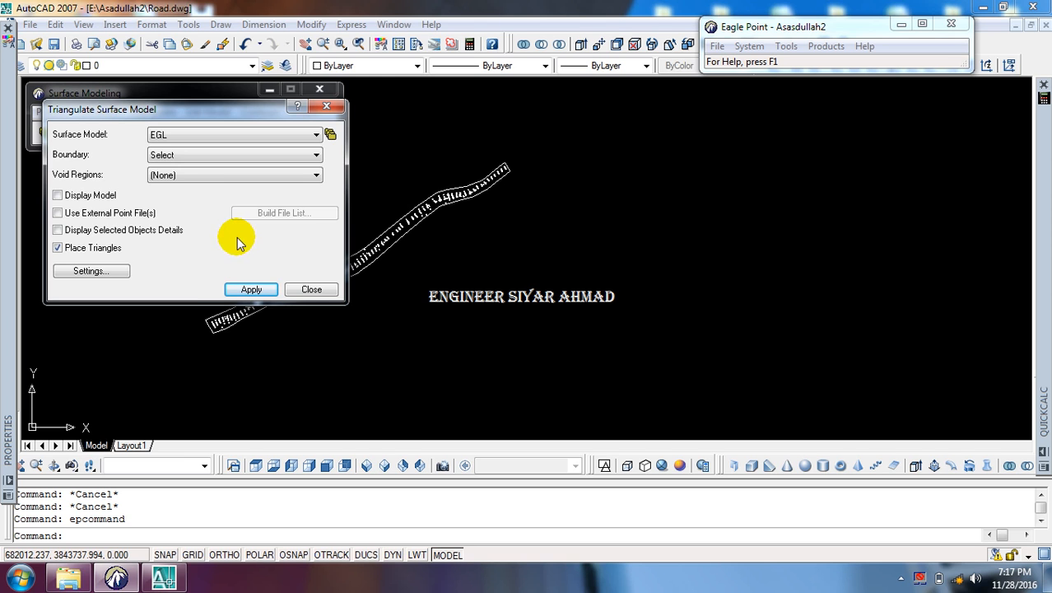
{"action": "left_click", "coordinate": [252, 288]}
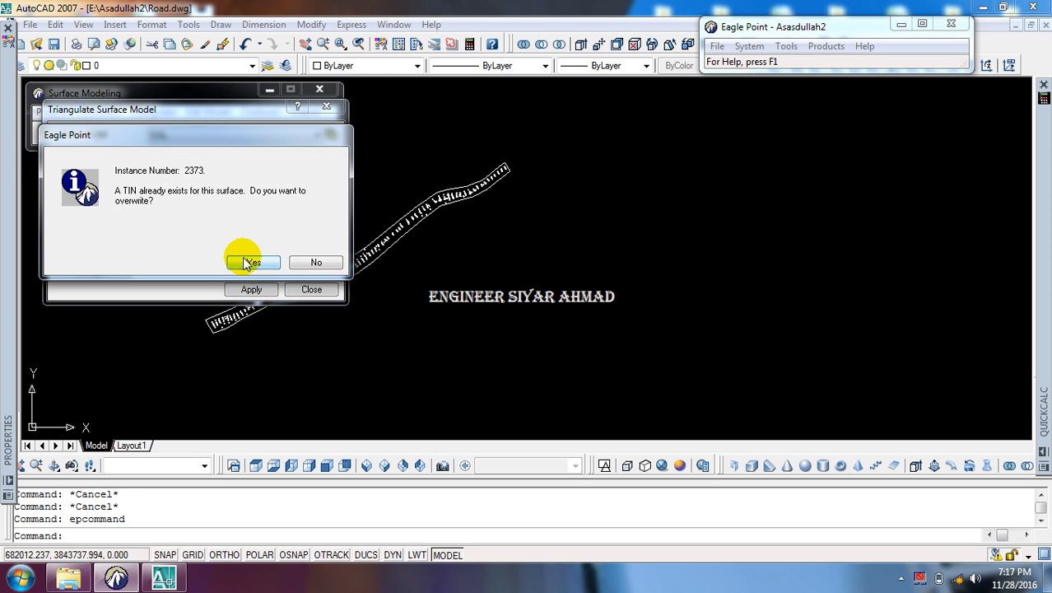
{"action": "left_click", "coordinate": [244, 257]}
{"action": "left_click", "coordinate": [553, 137]}
{"action": "left_click", "coordinate": [116, 389]}
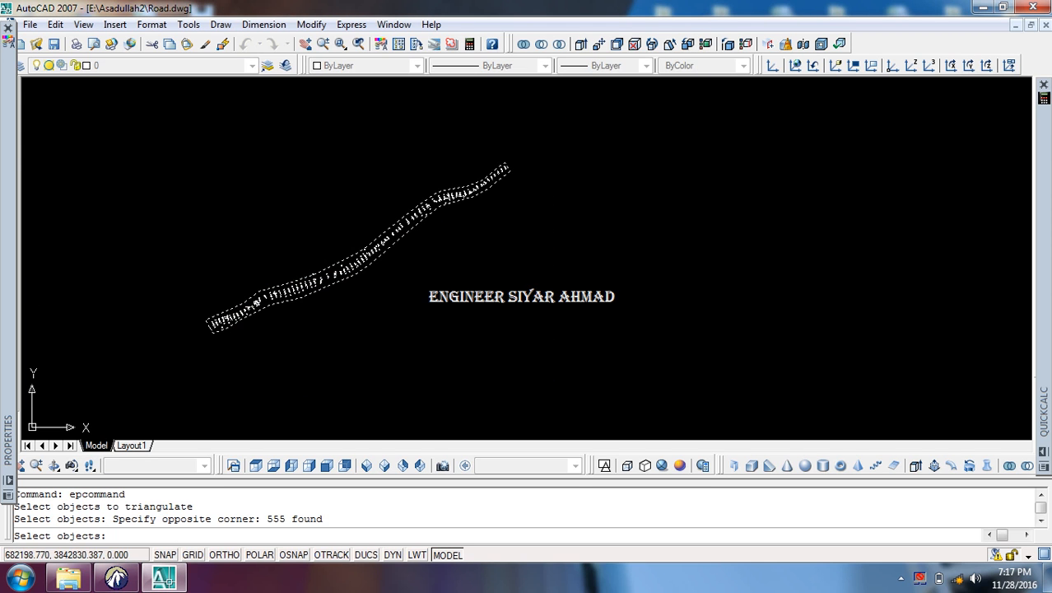
Step: Remove the closed polyline from the objects to triangulate and pick it as the surface boundary
{"action": "scroll", "coordinate": [204, 316], "scroll_direction": "up", "scroll_amount": 3}
{"action": "left_click", "coordinate": [254, 317], "text": "shift"}
{"action": "scroll", "coordinate": [254, 317], "scroll_direction": "down", "scroll_amount": 3}
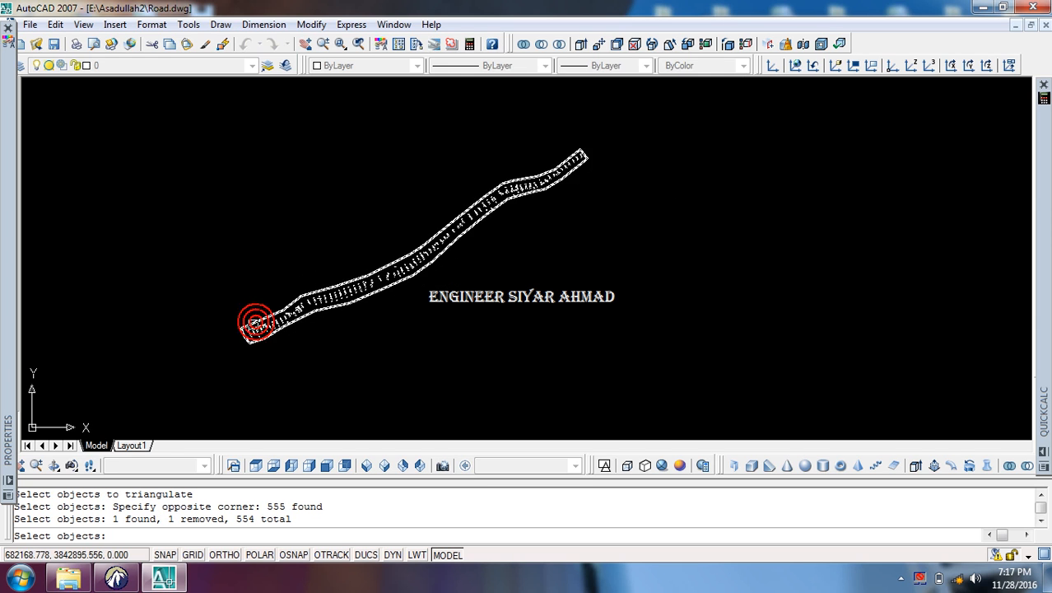
{"action": "scroll", "coordinate": [284, 311], "scroll_direction": "up", "scroll_amount": 3}
{"action": "key", "text": "Escape"}
{"action": "key", "text": "Escape"}
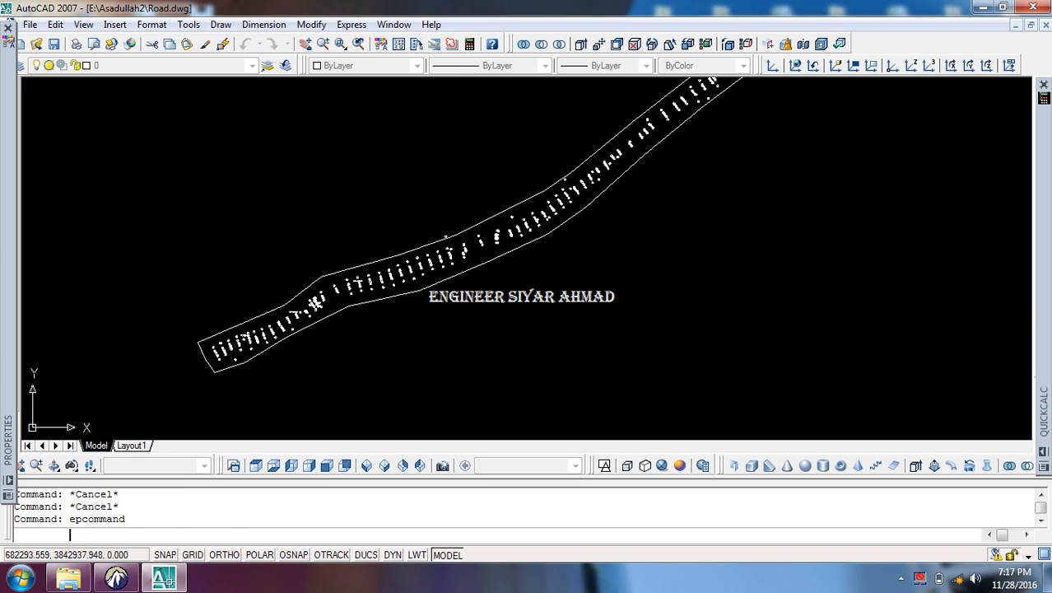
{"action": "left_click", "coordinate": [234, 315]}
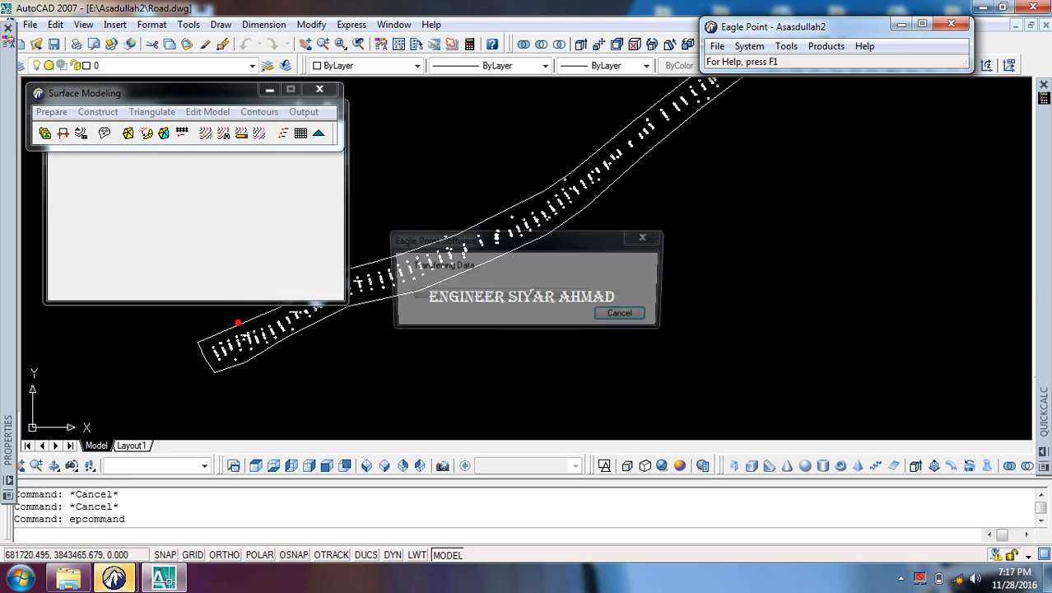
Step: Thaw the TIN layer to display the surface triangles and leave the triangulation dialog
{"action": "left_click", "coordinate": [156, 66]}
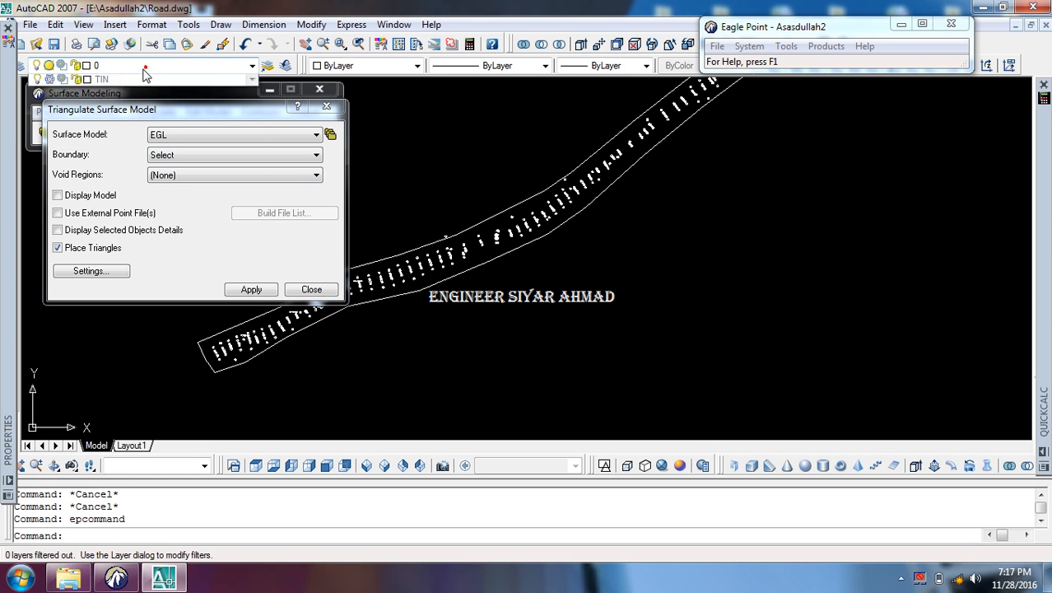
{"action": "left_click", "coordinate": [49, 203]}
{"action": "left_click", "coordinate": [465, 334]}
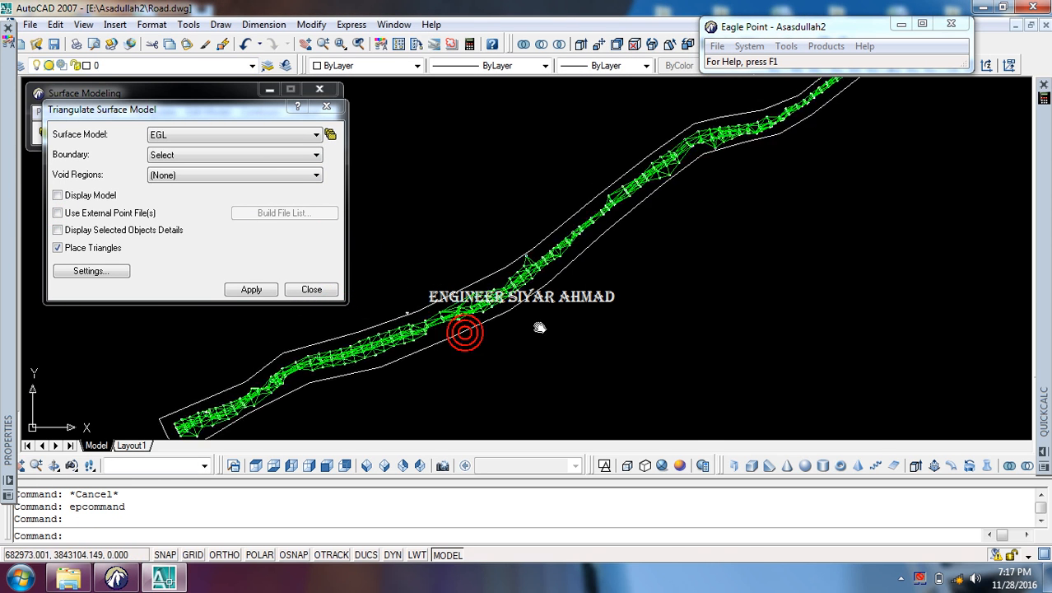
{"action": "scroll", "coordinate": [593, 270], "scroll_direction": "up", "scroll_amount": 3}
{"action": "scroll", "coordinate": [606, 198], "scroll_direction": "down", "scroll_amount": 5}
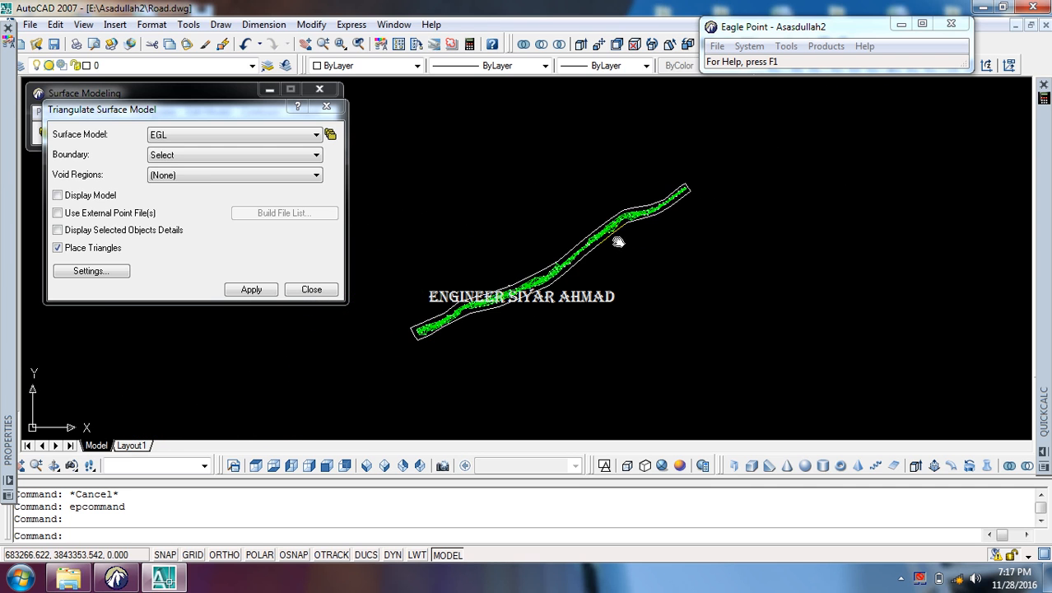
{"action": "scroll", "coordinate": [461, 311], "scroll_direction": "up", "scroll_amount": 5}
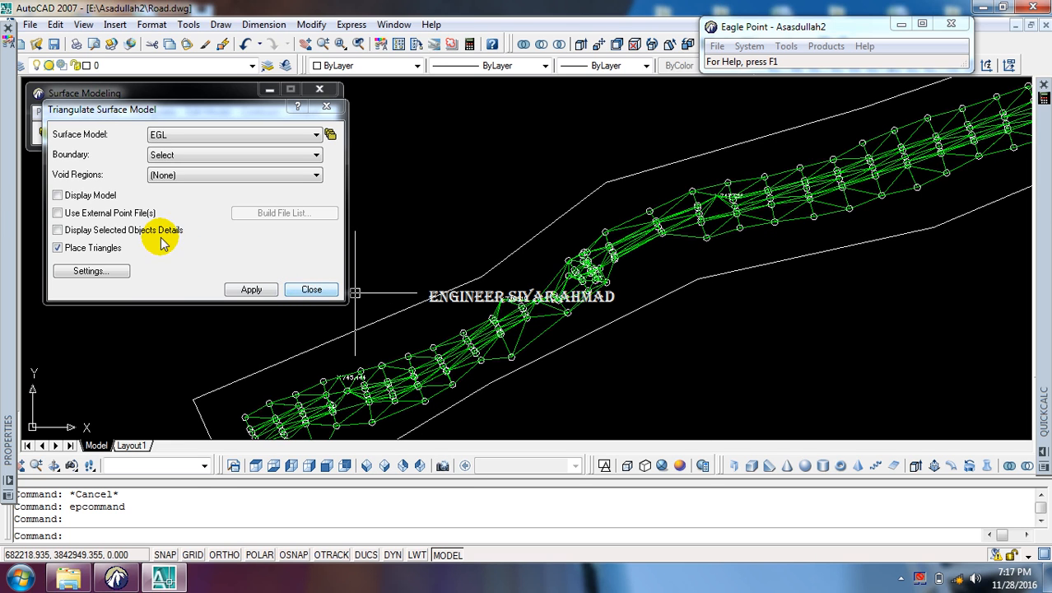
{"action": "left_click", "coordinate": [310, 289]}
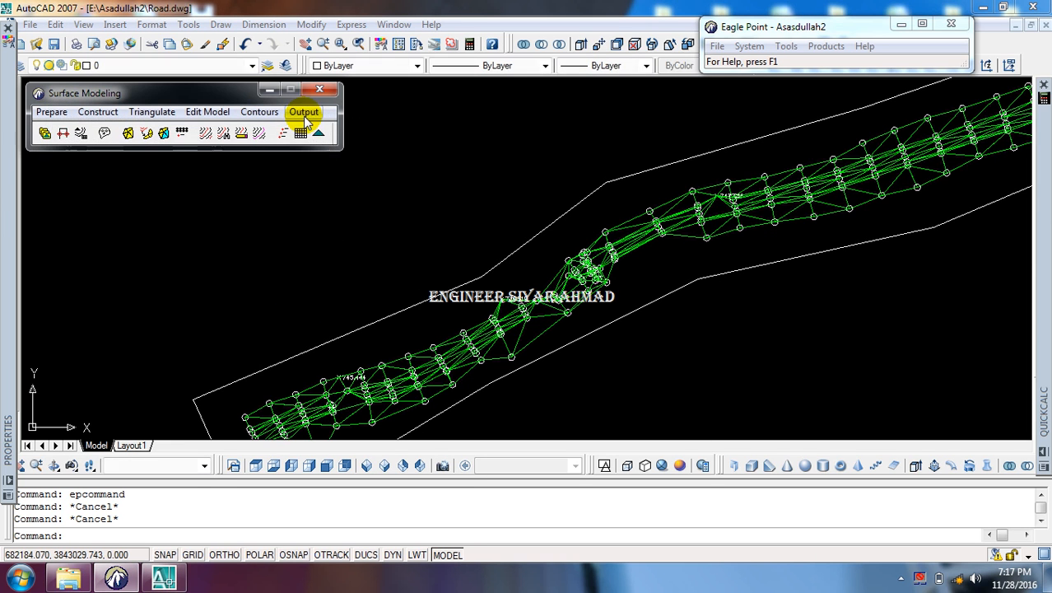
Step: Erase only the triangles of the EGL surface model
{"action": "left_click", "coordinate": [304, 112]}
{"action": "left_click", "coordinate": [346, 281]}
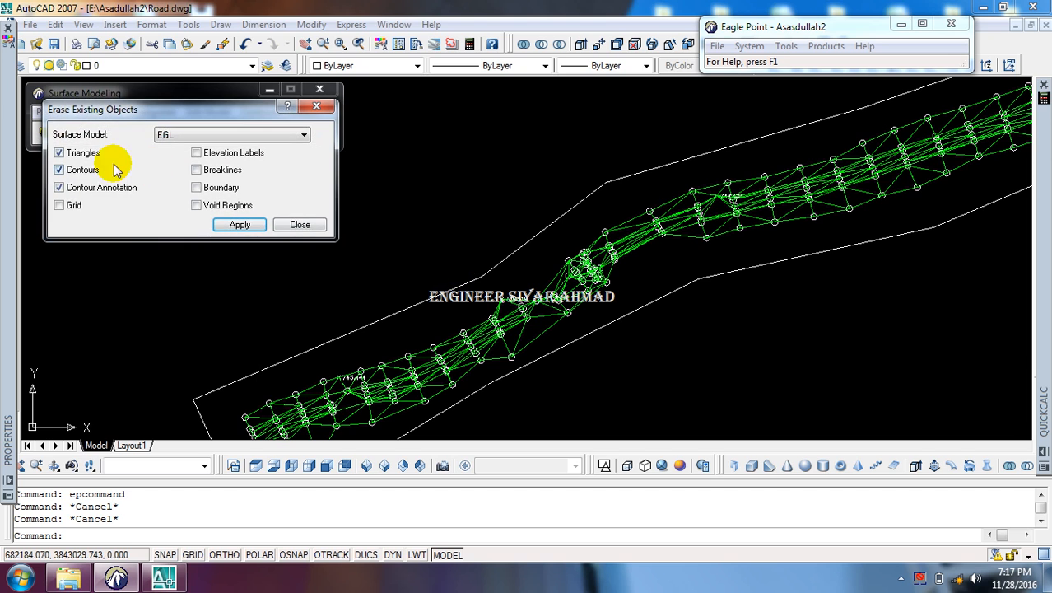
{"action": "left_click", "coordinate": [235, 228]}
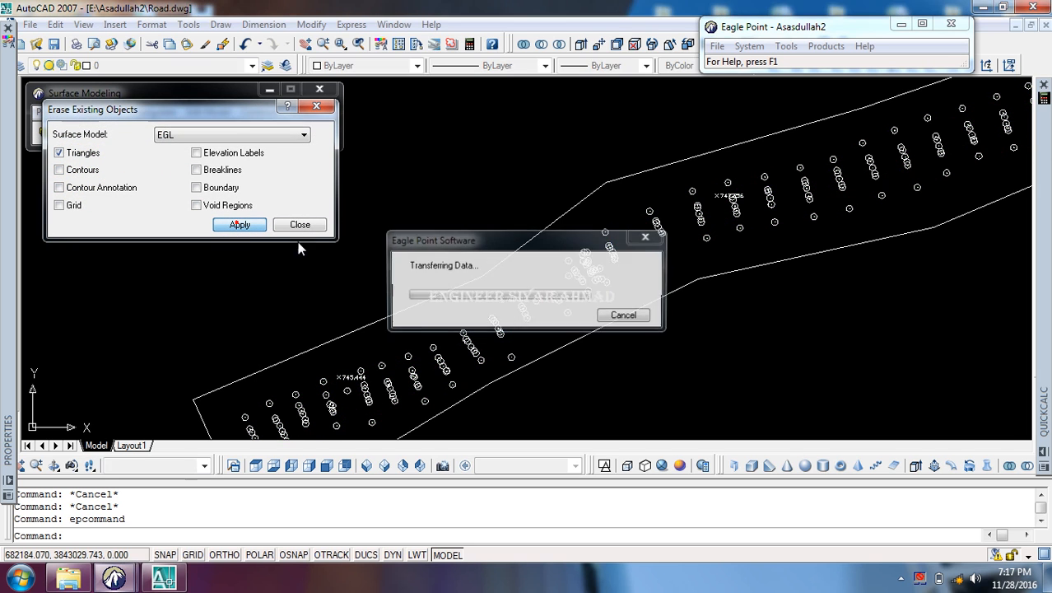
{"action": "left_click", "coordinate": [300, 224]}
Step: Start triangulating the EGL surface model again with the Select boundary option, overwriting the existing TIN
{"action": "left_click", "coordinate": [206, 115]}
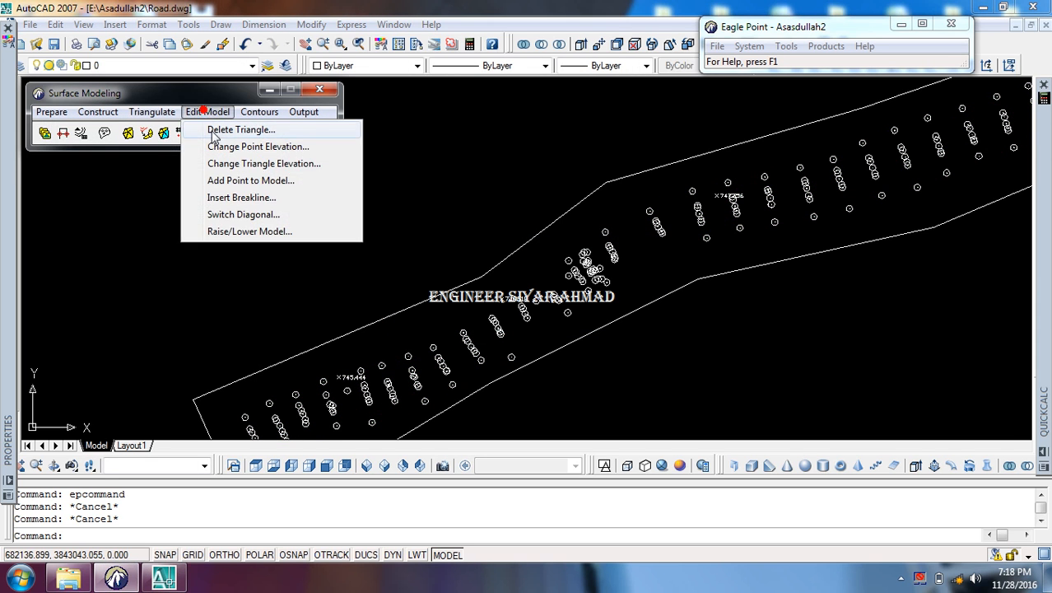
{"action": "left_click", "coordinate": [173, 129]}
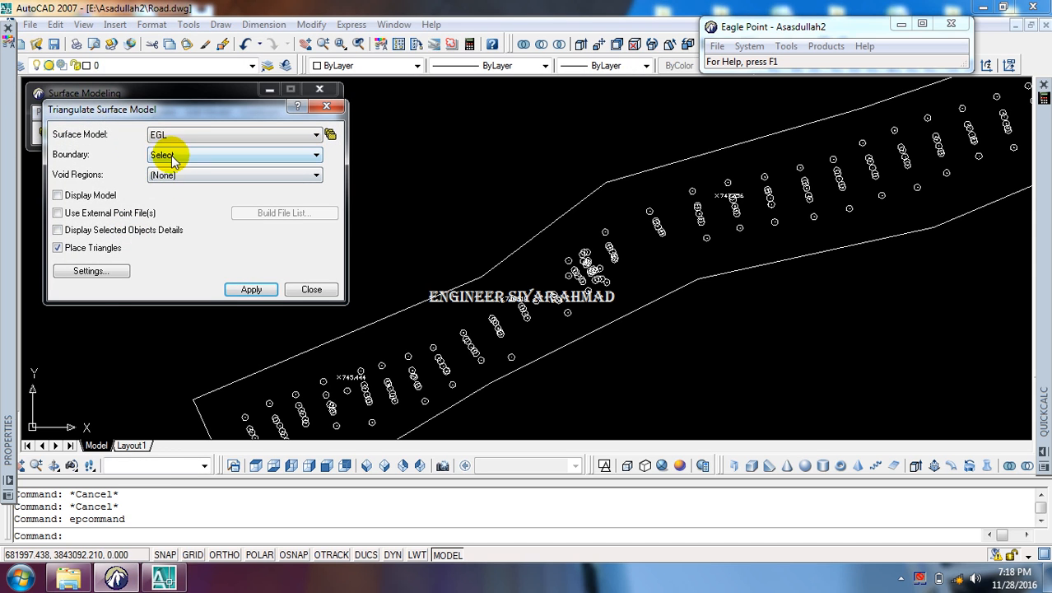
{"action": "left_click", "coordinate": [165, 155]}
{"action": "left_click", "coordinate": [161, 188]}
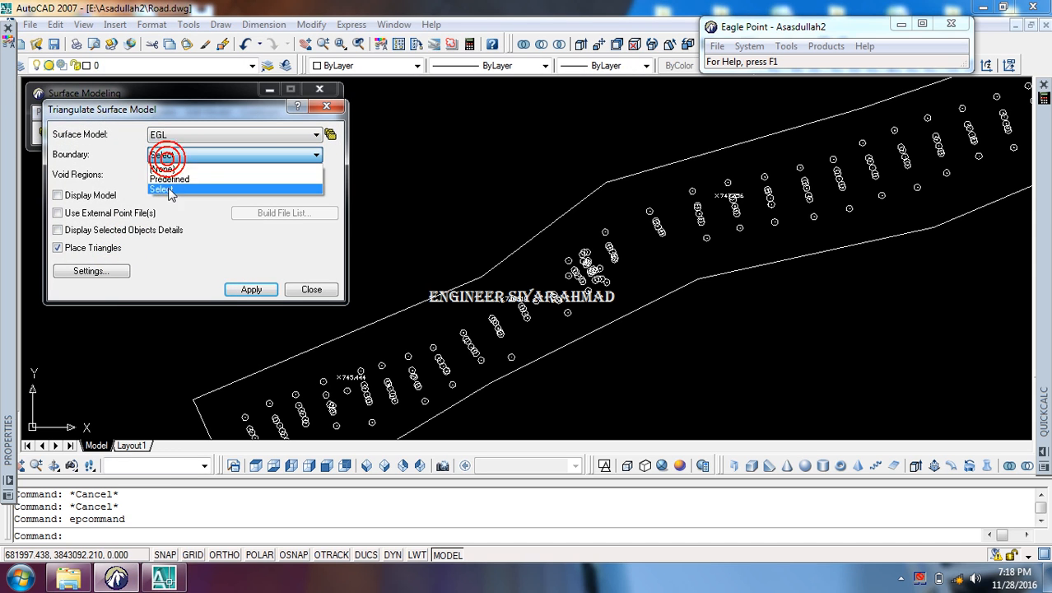
{"action": "left_click", "coordinate": [177, 153]}
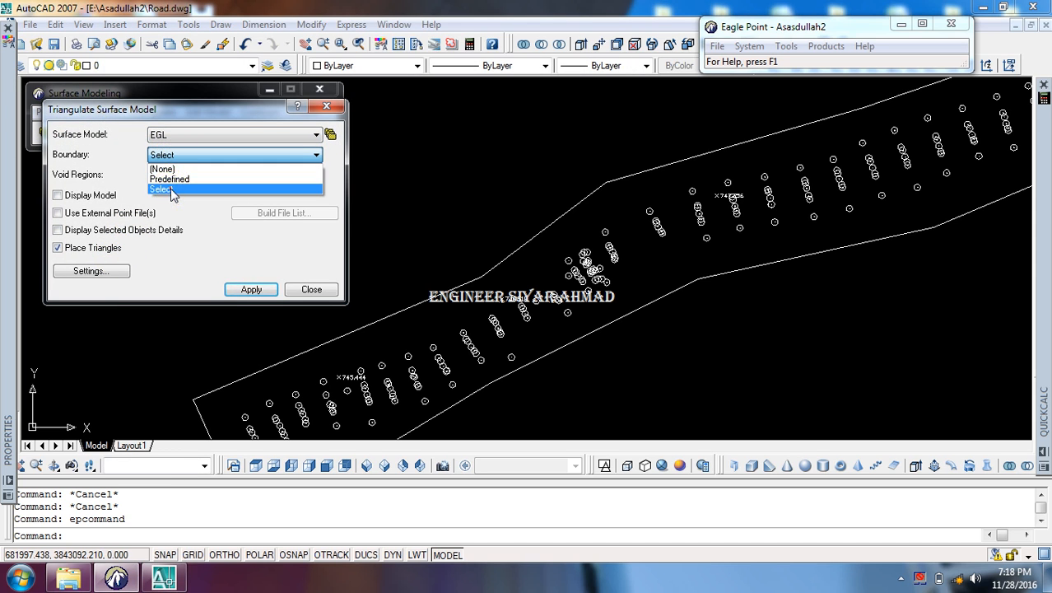
{"action": "left_click", "coordinate": [170, 188]}
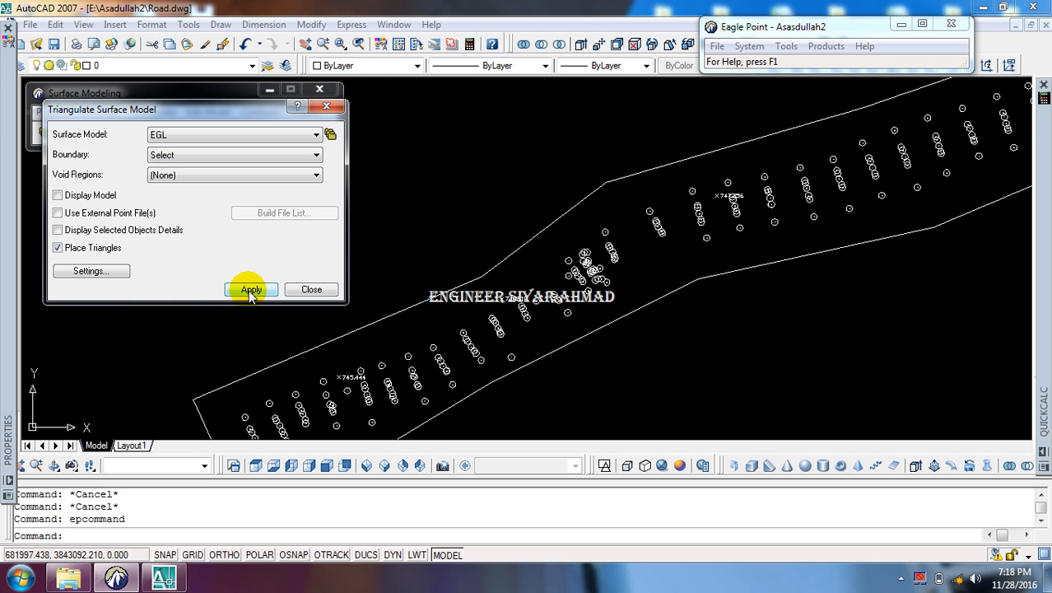
{"action": "left_click", "coordinate": [252, 290]}
{"action": "left_click", "coordinate": [245, 262]}
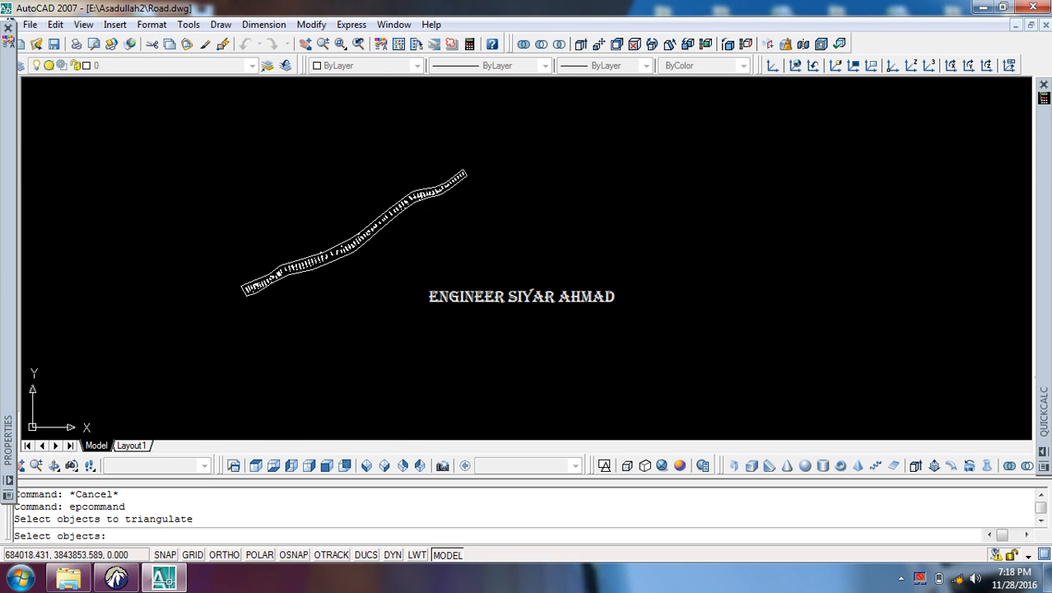
Step: Window-select all survey points together with the surrounding polyline for triangulation, and pick that closed polyline as the boundary
{"action": "left_click", "coordinate": [519, 137]}
{"action": "left_click", "coordinate": [190, 327]}
{"action": "scroll", "coordinate": [240, 298], "scroll_direction": "up", "scroll_amount": 10}
{"action": "middle_click_drag", "start_coordinate": [344, 295], "coordinate": [355, 333]}
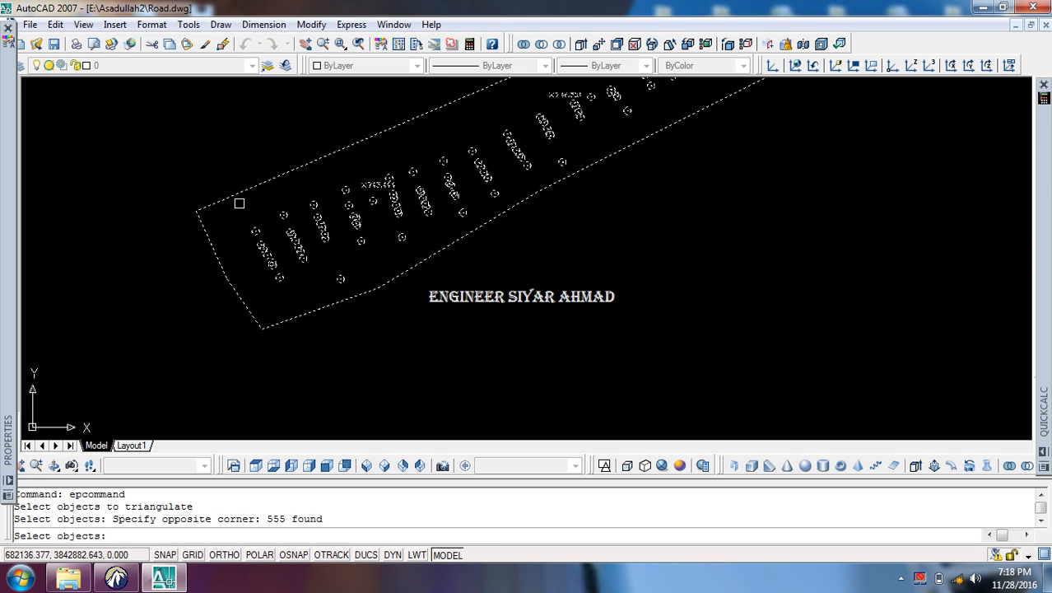
{"action": "scroll", "coordinate": [457, 295], "scroll_direction": "down", "scroll_amount": 5}
{"action": "middle_click_drag", "start_coordinate": [493, 302], "coordinate": [623, 311]}
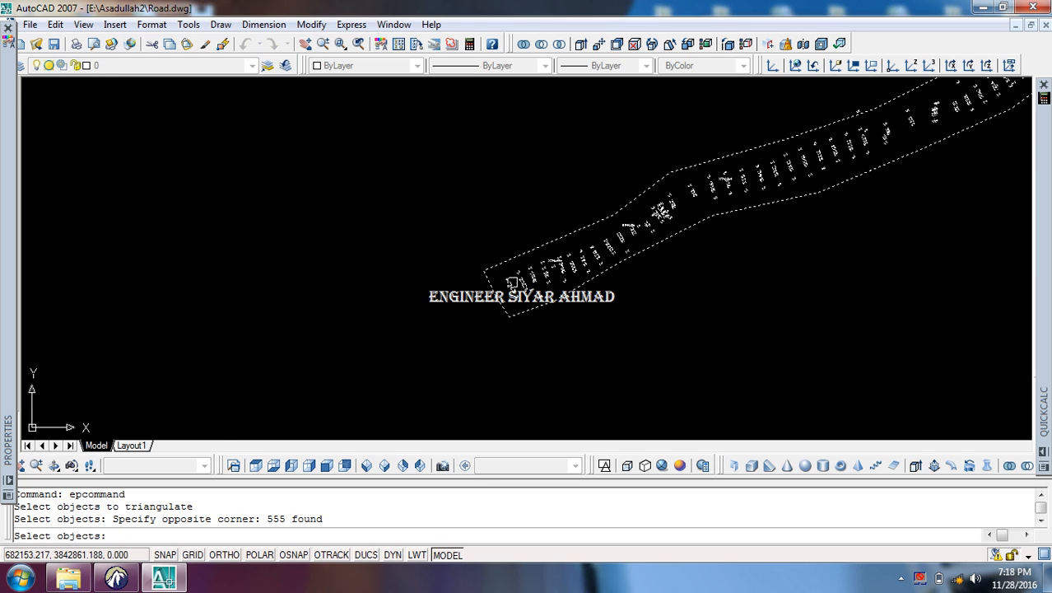
{"action": "key", "text": "Return"}
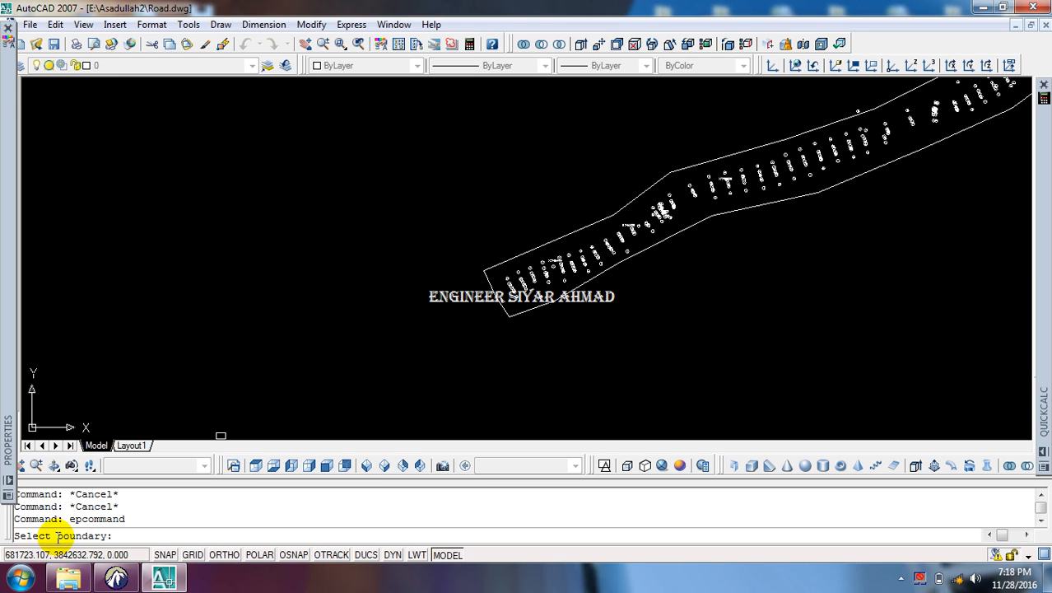
{"action": "left_click", "coordinate": [564, 247]}
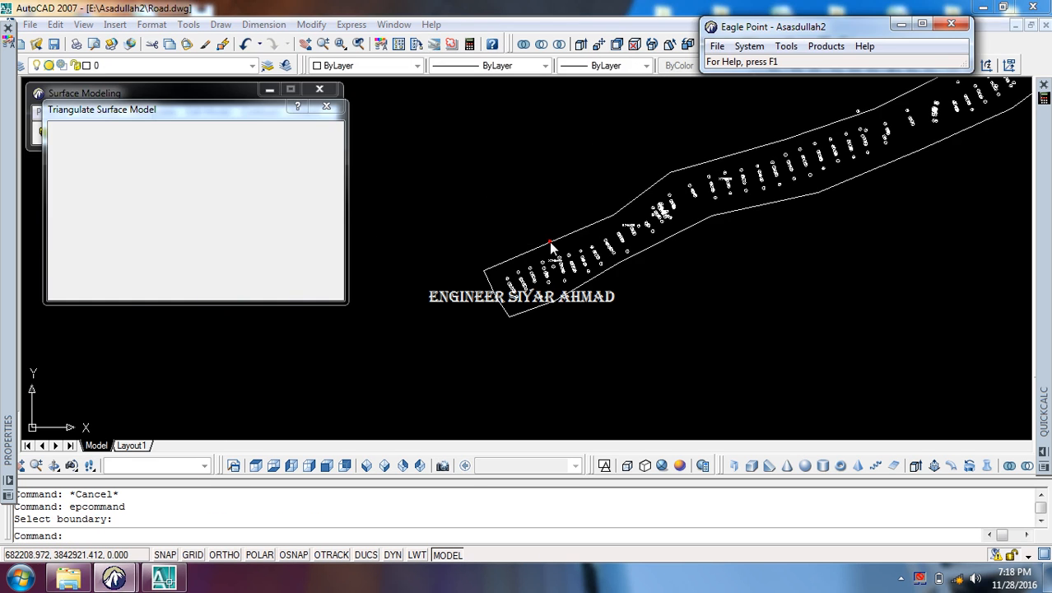
Step: Examine the EGL triangles along the road inside the boundary polyline
{"action": "scroll", "coordinate": [594, 262], "scroll_direction": "up", "scroll_amount": 6}
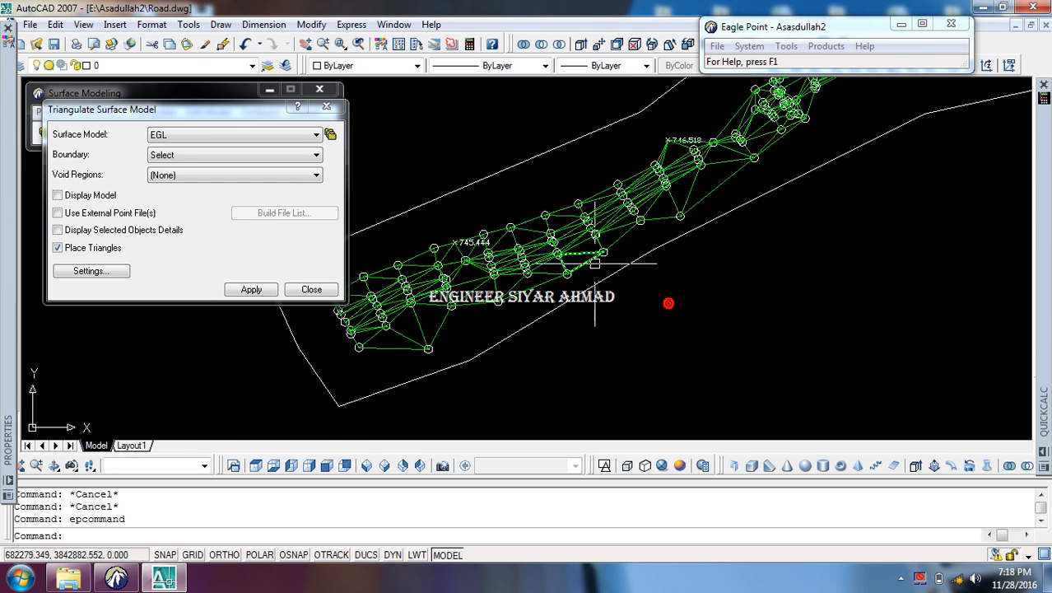
{"action": "scroll", "coordinate": [595, 262], "scroll_direction": "down", "scroll_amount": 8}
{"action": "middle_click_drag", "start_coordinate": [595, 263], "coordinate": [378, 382]}
{"action": "mouse_move", "coordinate": [706, 227]}
{"action": "middle_mouse_down"}
{"action": "mouse_move", "coordinate": [592, 317]}
{"action": "mouse_move", "coordinate": [521, 337]}
{"action": "mouse_move", "coordinate": [620, 277]}
{"action": "middle_mouse_up"}
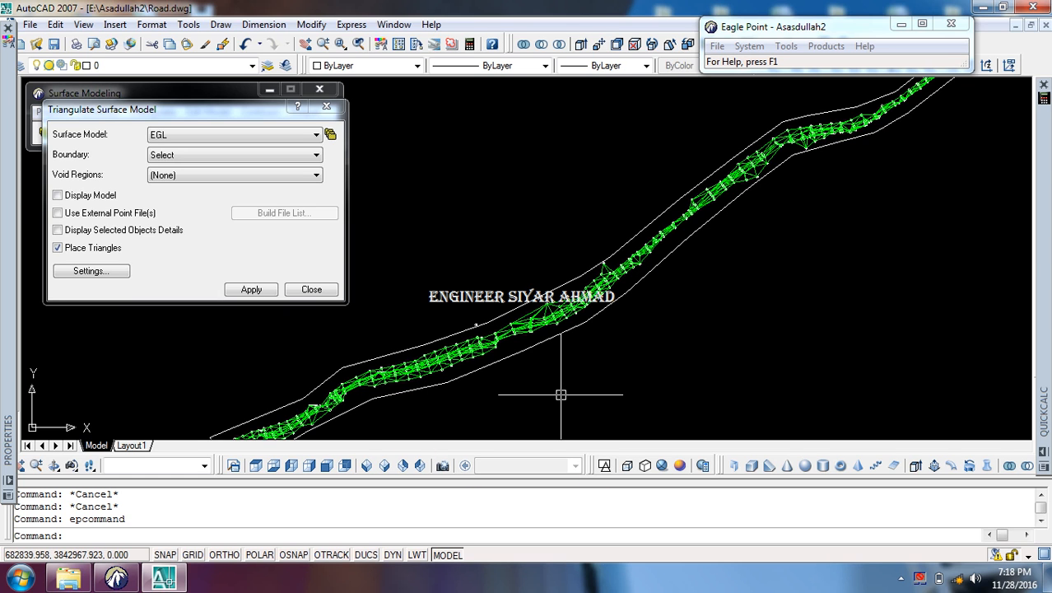
{"action": "left_click", "coordinate": [686, 335]}
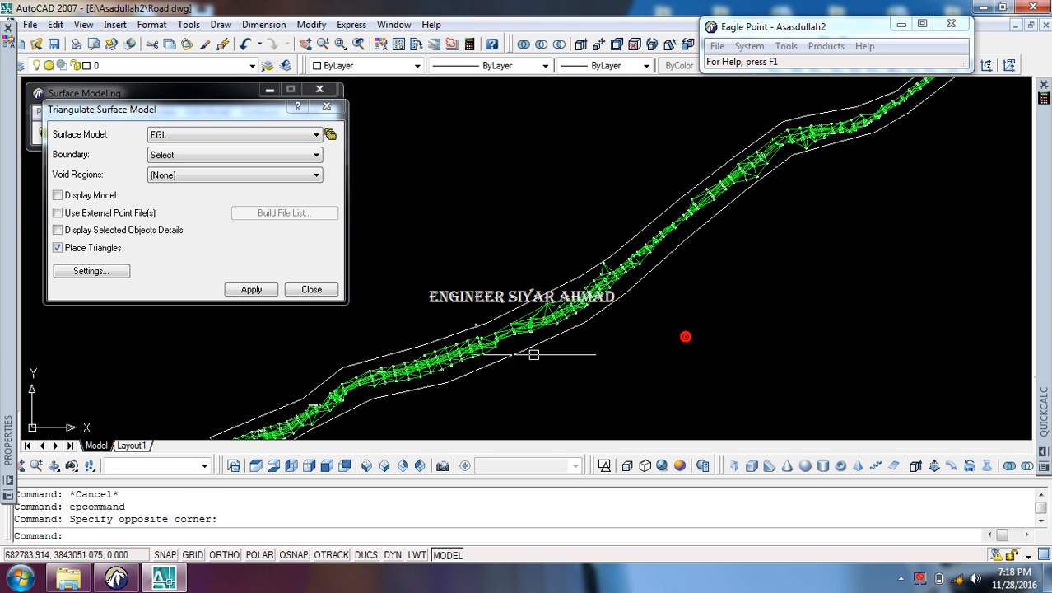
{"action": "scroll", "coordinate": [548, 334], "scroll_direction": "down", "scroll_amount": 2}
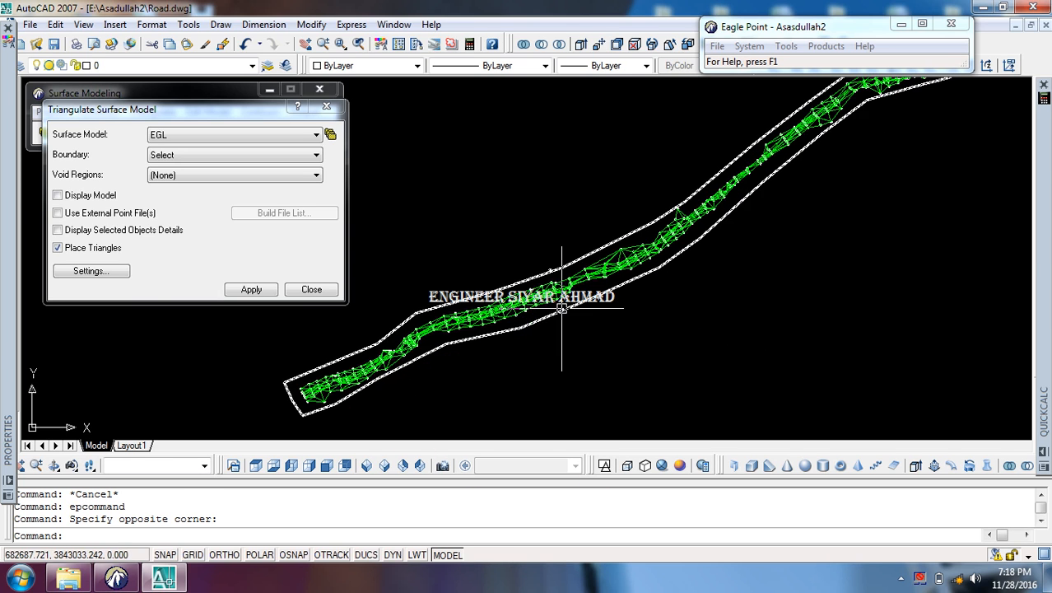
{"action": "left_click", "coordinate": [499, 238]}
{"action": "left_click", "coordinate": [472, 249]}
{"action": "mouse_move", "coordinate": [447, 324]}
{"action": "middle_mouse_down"}
{"action": "mouse_move", "coordinate": [450, 289]}
{"action": "mouse_move", "coordinate": [521, 267]}
{"action": "middle_mouse_up"}
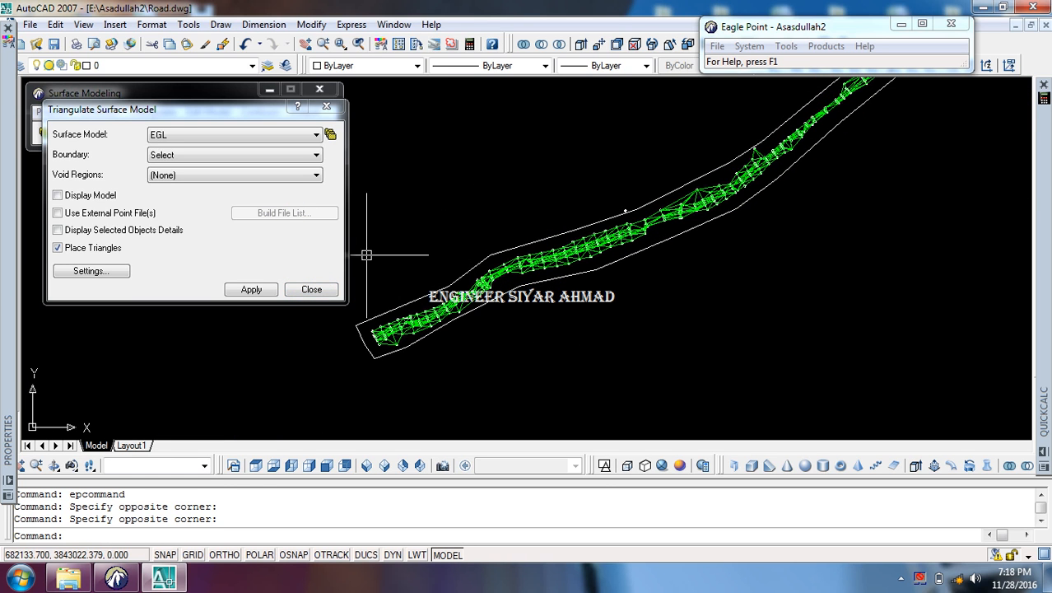
Step: Make intermediate and index contours for the EGL surface model, erasing the surface's existing contours
{"action": "left_click", "coordinate": [311, 288]}
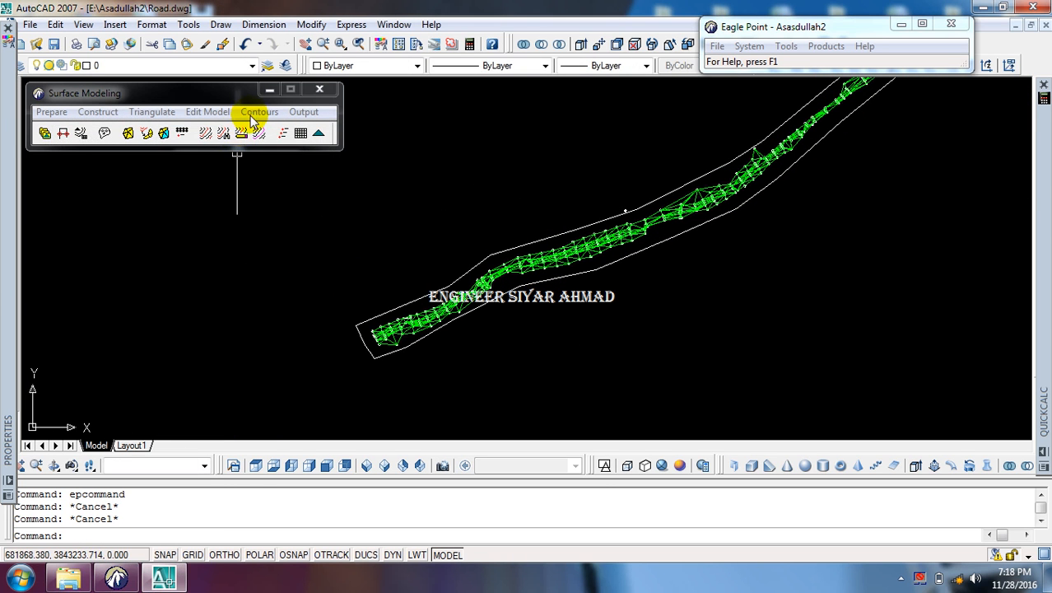
{"action": "left_click", "coordinate": [257, 112]}
{"action": "left_click", "coordinate": [341, 169]}
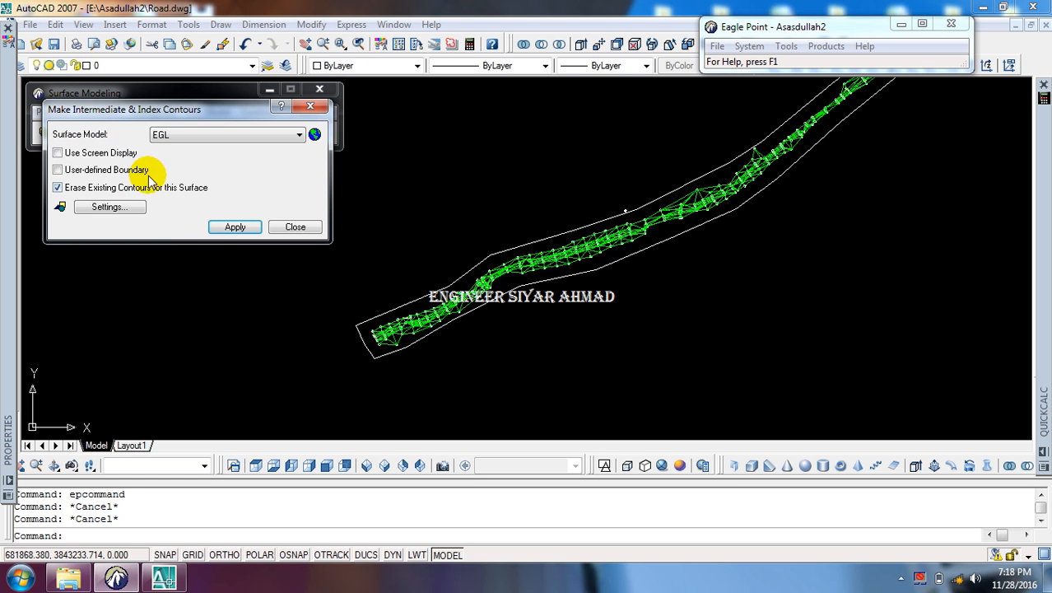
{"action": "left_click", "coordinate": [230, 228]}
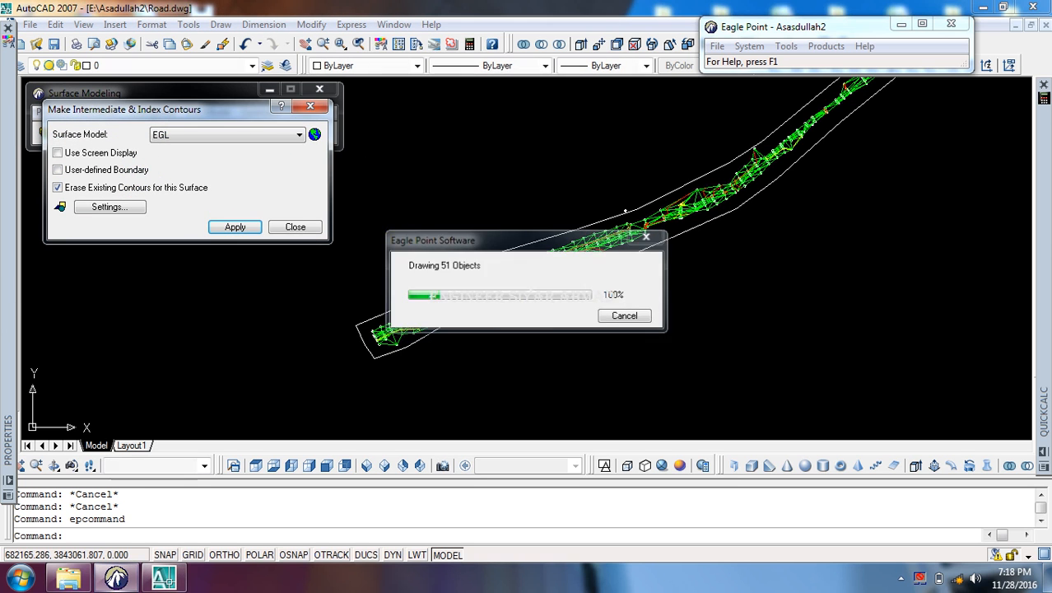
Step: Freeze the TIN layer and examine the EGL contours at the rectangular rise and the road's lower end
{"action": "left_click", "coordinate": [124, 65]}
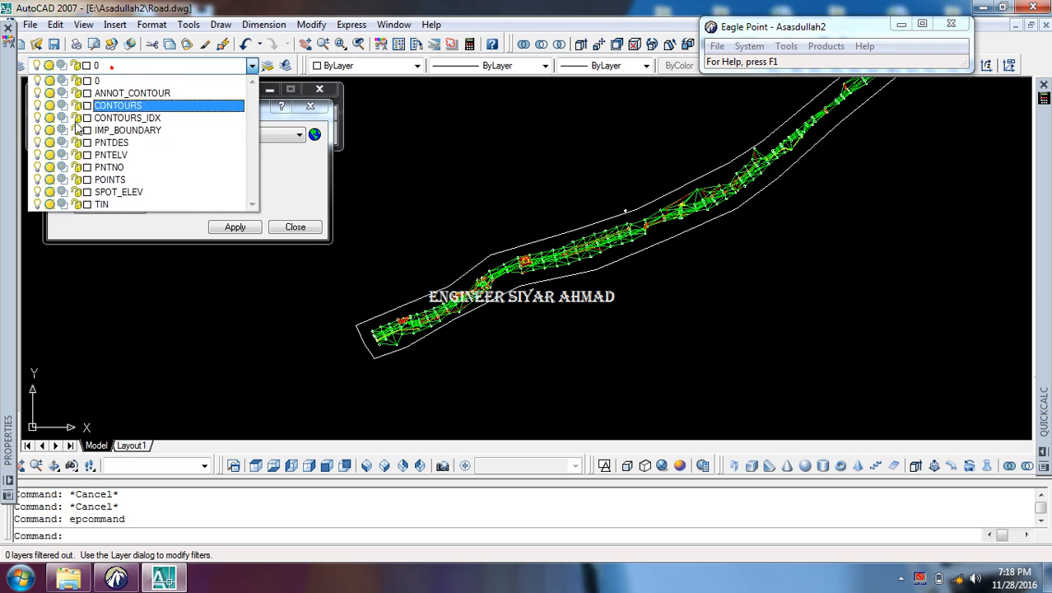
{"action": "left_click", "coordinate": [49, 205]}
{"action": "left_click", "coordinate": [610, 265]}
{"action": "scroll", "coordinate": [610, 262], "scroll_direction": "up", "scroll_amount": 6}
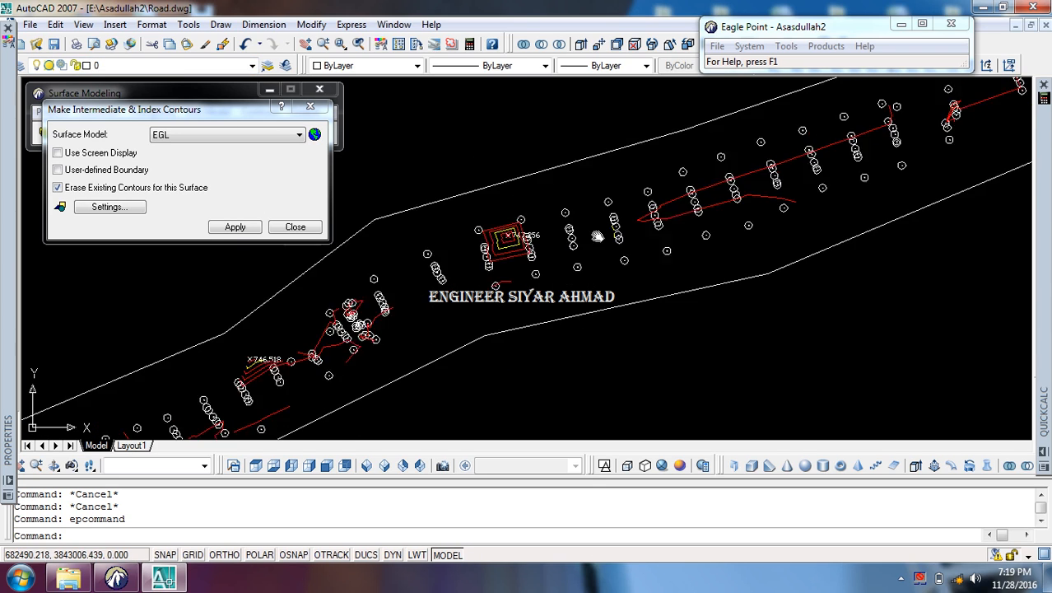
{"action": "scroll", "coordinate": [570, 210], "scroll_direction": "up", "scroll_amount": 4}
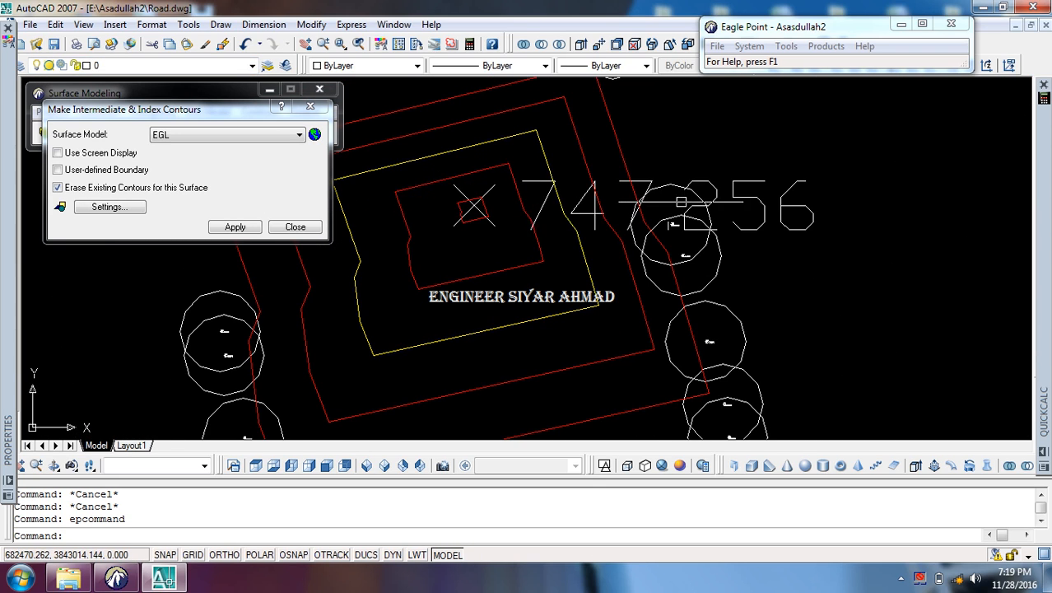
{"action": "scroll", "coordinate": [710, 191], "scroll_direction": "down", "scroll_amount": 8}
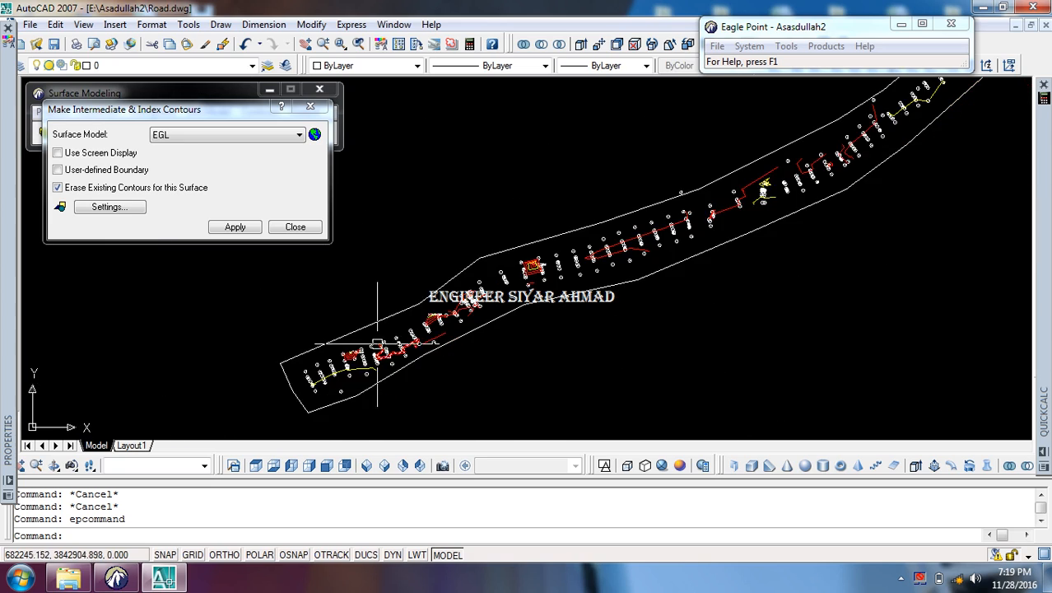
{"action": "scroll", "coordinate": [331, 367], "scroll_direction": "up", "scroll_amount": 2}
{"action": "scroll", "coordinate": [387, 330], "scroll_direction": "up", "scroll_amount": 3}
{"action": "scroll", "coordinate": [430, 295], "scroll_direction": "down", "scroll_amount": 5}
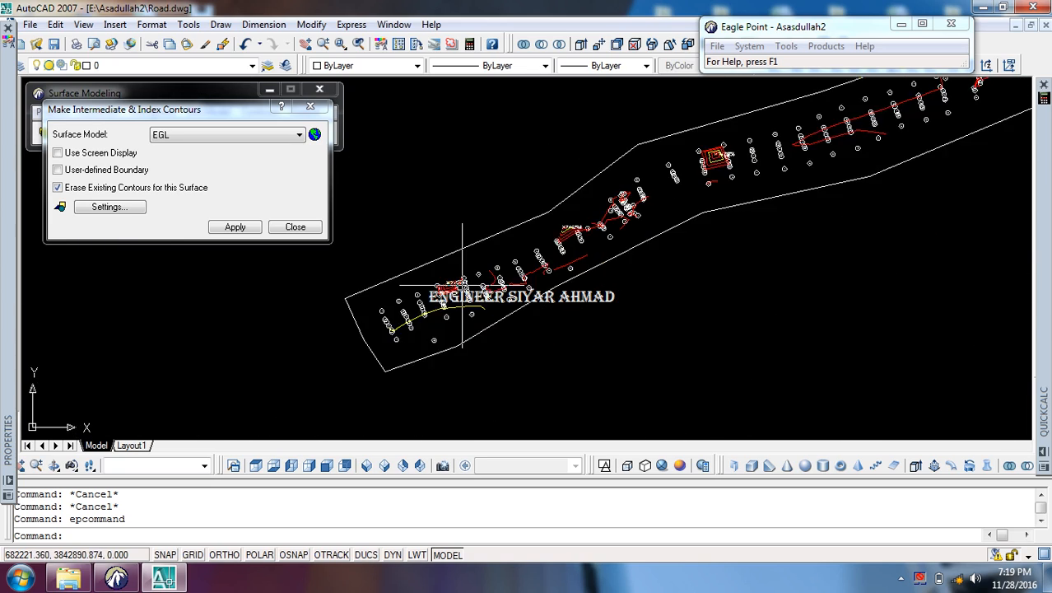
Step: Erase the three spot elevation labels 747.256, 746.518 and 745.444 along the road and leave the contour dialog
{"action": "scroll", "coordinate": [682, 214], "scroll_direction": "up", "scroll_amount": 5}
{"action": "left_click", "coordinate": [666, 190]}
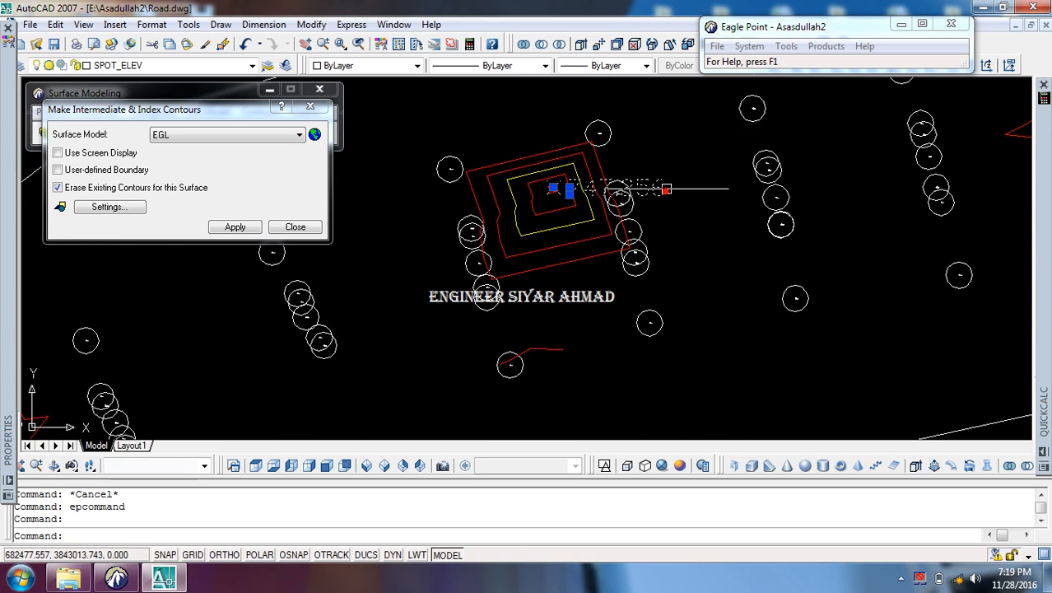
{"action": "key", "text": "e"}
{"action": "key", "text": "Return"}
{"action": "scroll", "coordinate": [625, 206], "scroll_direction": "down", "scroll_amount": 5}
{"action": "scroll", "coordinate": [592, 222], "scroll_direction": "up", "scroll_amount": 6}
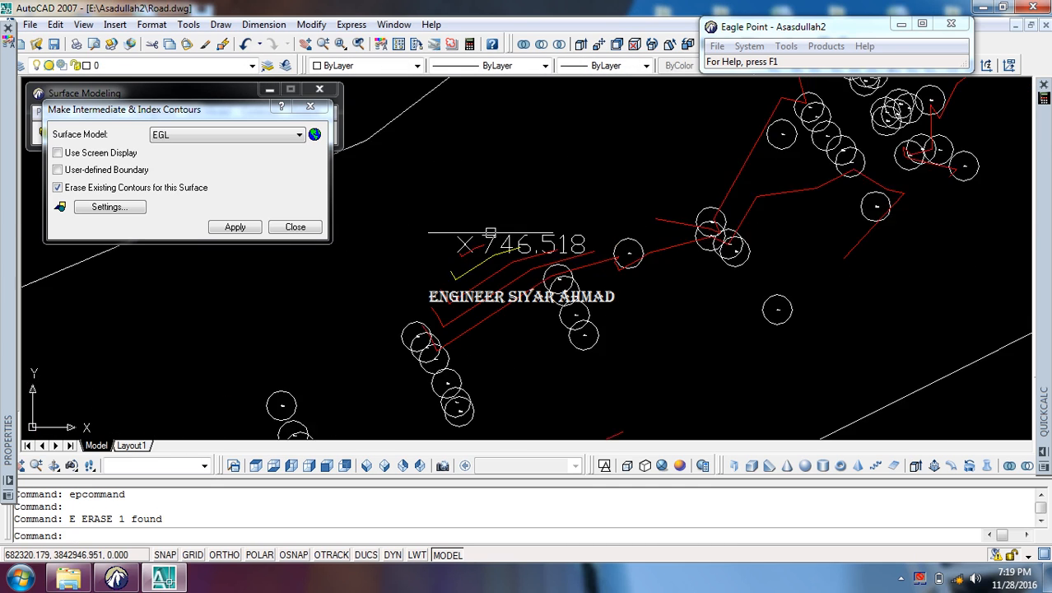
{"action": "left_click", "coordinate": [532, 236]}
{"action": "key", "text": "Return"}
{"action": "scroll", "coordinate": [536, 234], "scroll_direction": "down", "scroll_amount": 4}
{"action": "scroll", "coordinate": [449, 247], "scroll_direction": "up", "scroll_amount": 6}
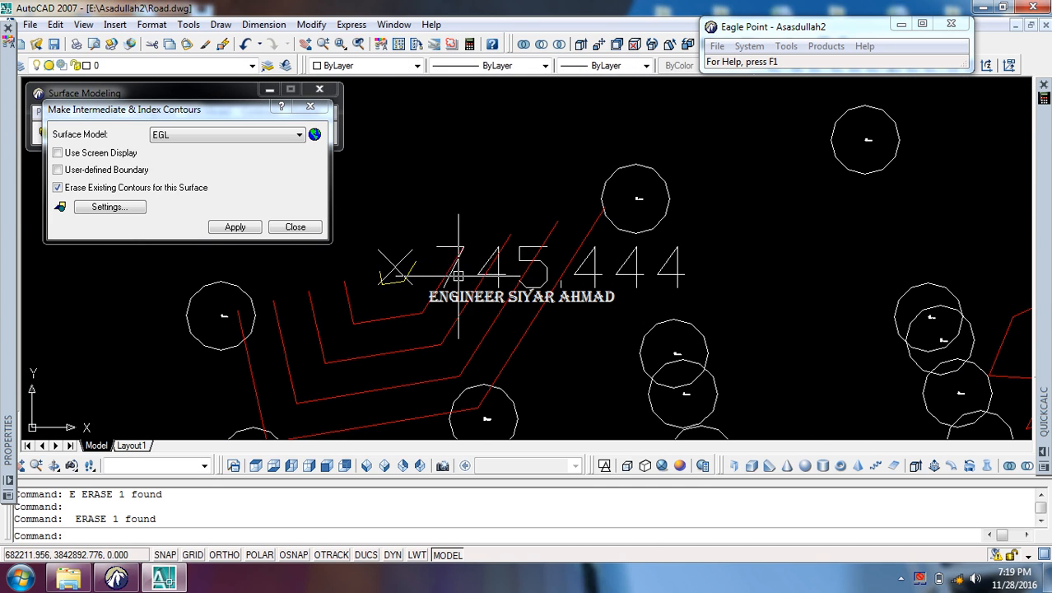
{"action": "left_click", "coordinate": [444, 242]}
{"action": "key", "text": "Return"}
{"action": "scroll", "coordinate": [444, 243], "scroll_direction": "down", "scroll_amount": 6}
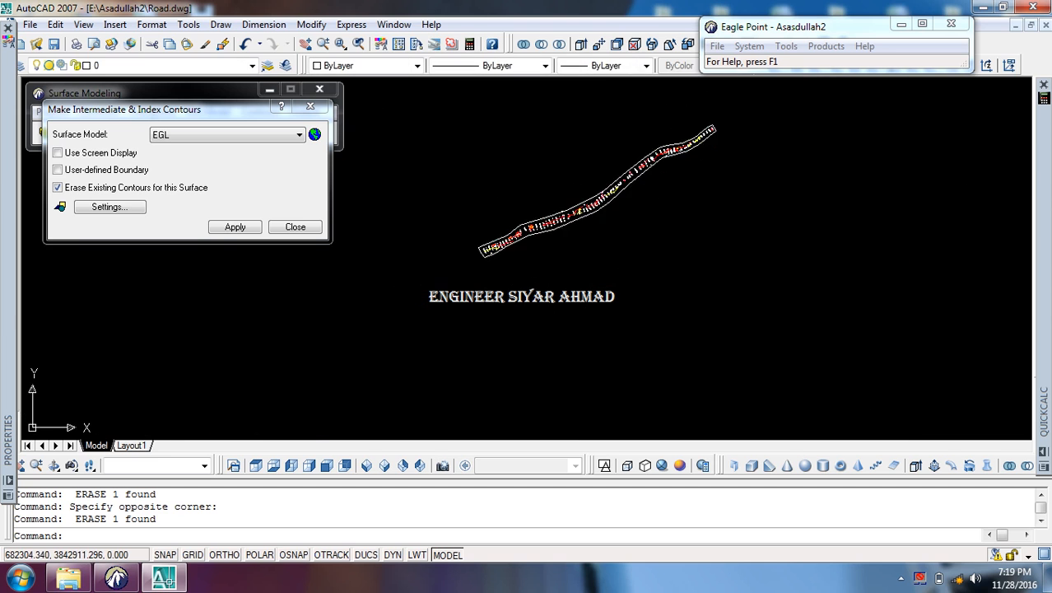
{"action": "scroll", "coordinate": [497, 253], "scroll_direction": "up", "scroll_amount": 2}
{"action": "left_click", "coordinate": [294, 227]}
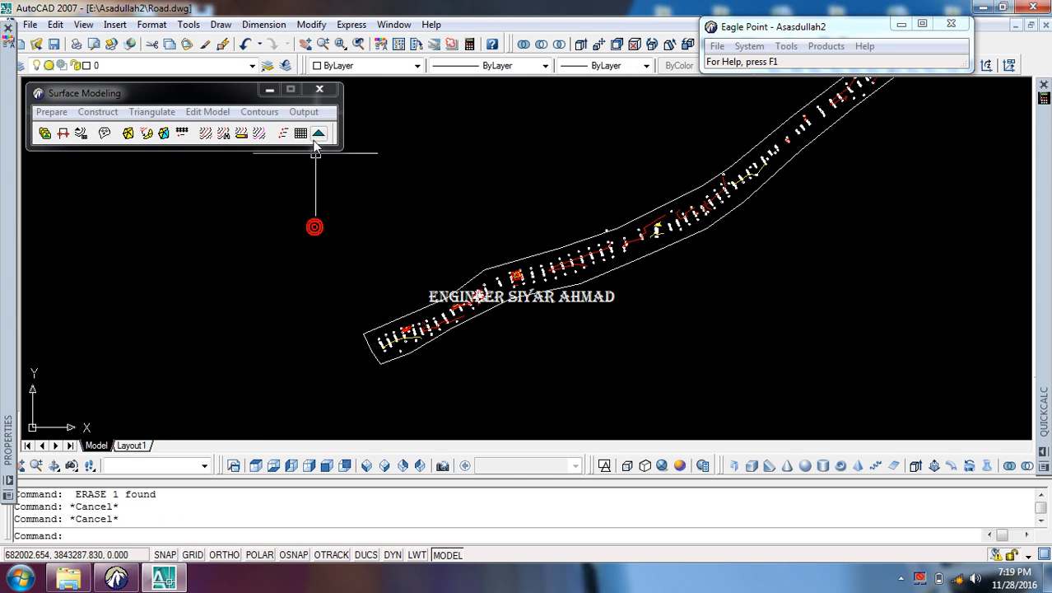
Step: Erase the existing triangles and contours of the EGL surface model
{"action": "left_click", "coordinate": [304, 112]}
{"action": "left_click", "coordinate": [350, 282]}
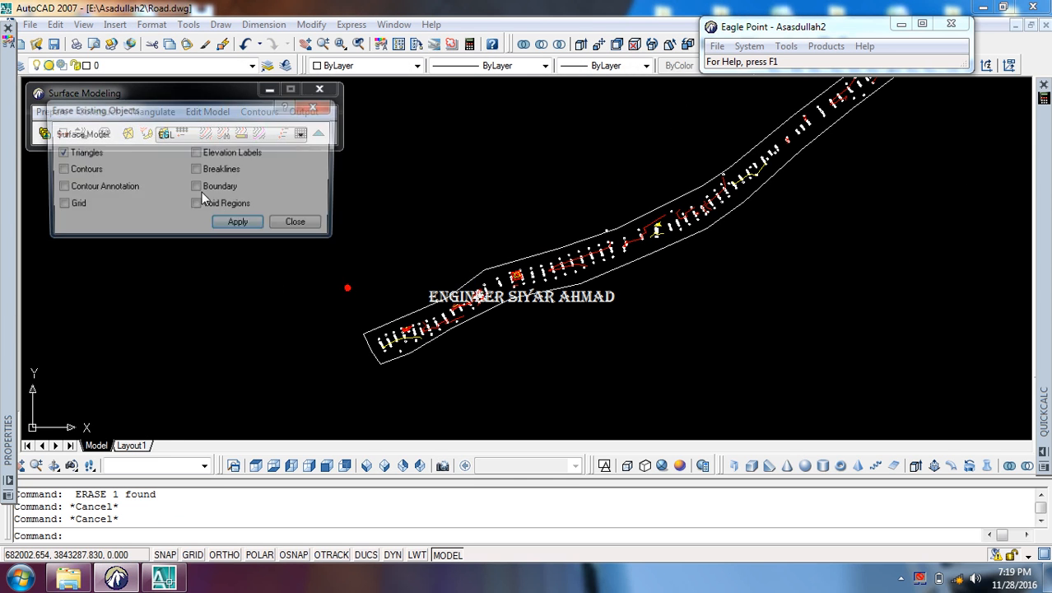
{"action": "left_click", "coordinate": [239, 224]}
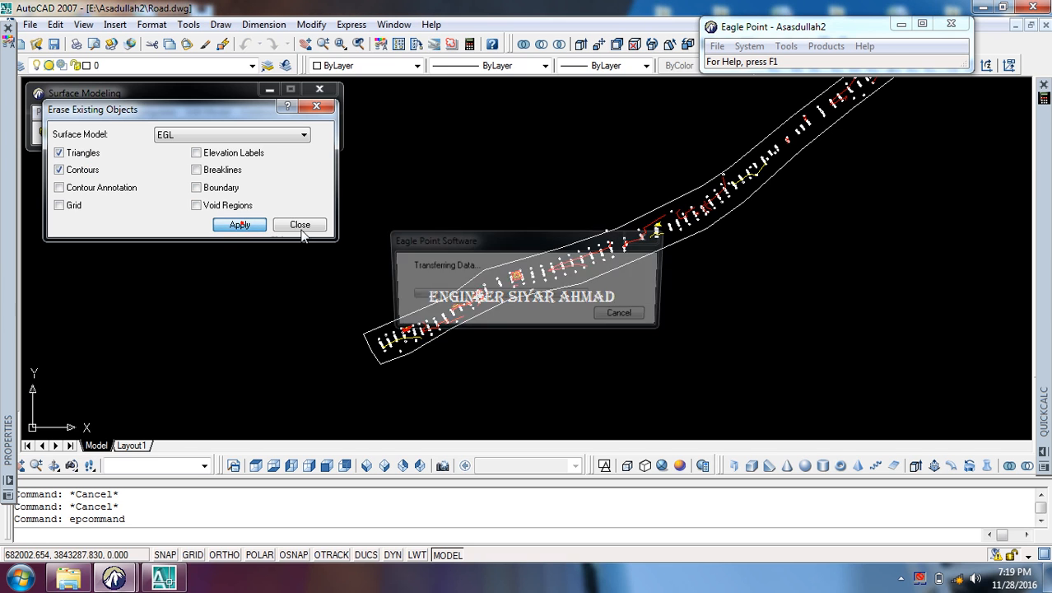
{"action": "left_click", "coordinate": [301, 227]}
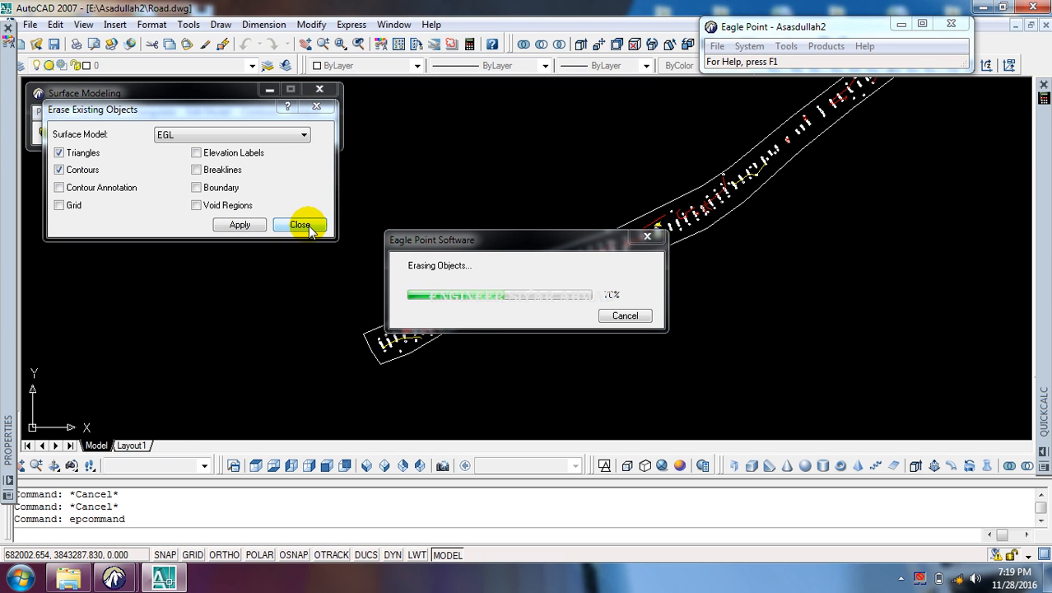
{"action": "left_click", "coordinate": [301, 224]}
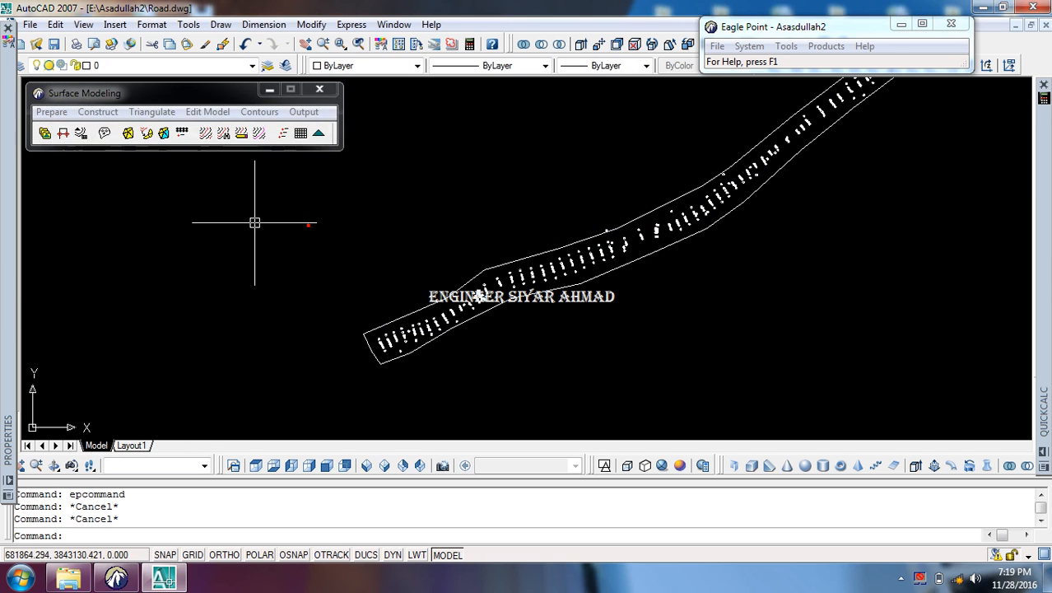
Step: Start triangulating the EGL surface model with the boundary set to (None) and Place Triangles enabled
{"action": "left_click", "coordinate": [206, 189]}
{"action": "left_click", "coordinate": [151, 111]}
{"action": "left_click", "coordinate": [167, 132]}
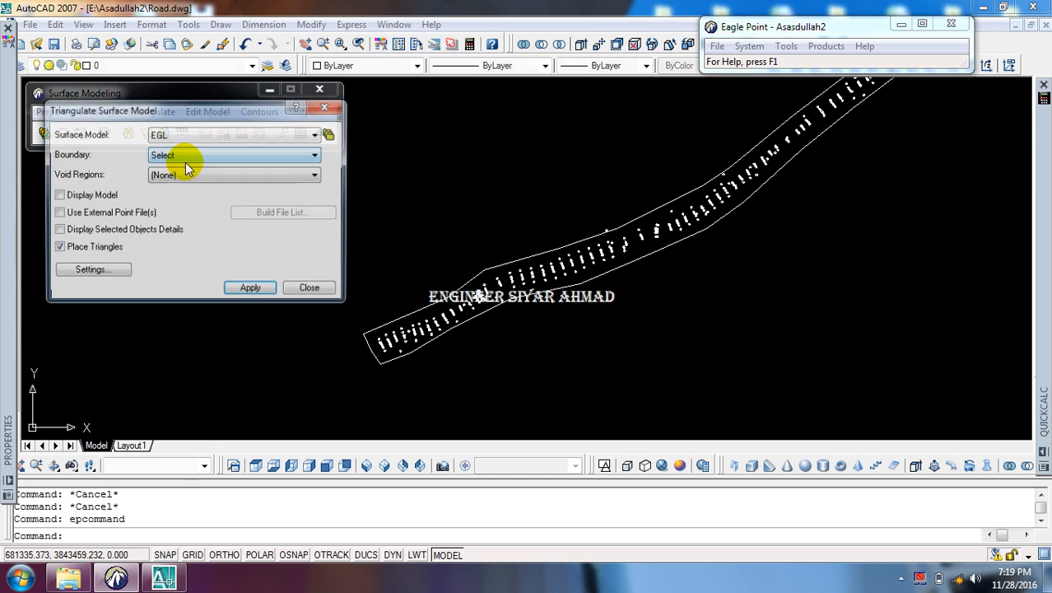
{"action": "left_click", "coordinate": [202, 156]}
{"action": "left_click", "coordinate": [181, 173]}
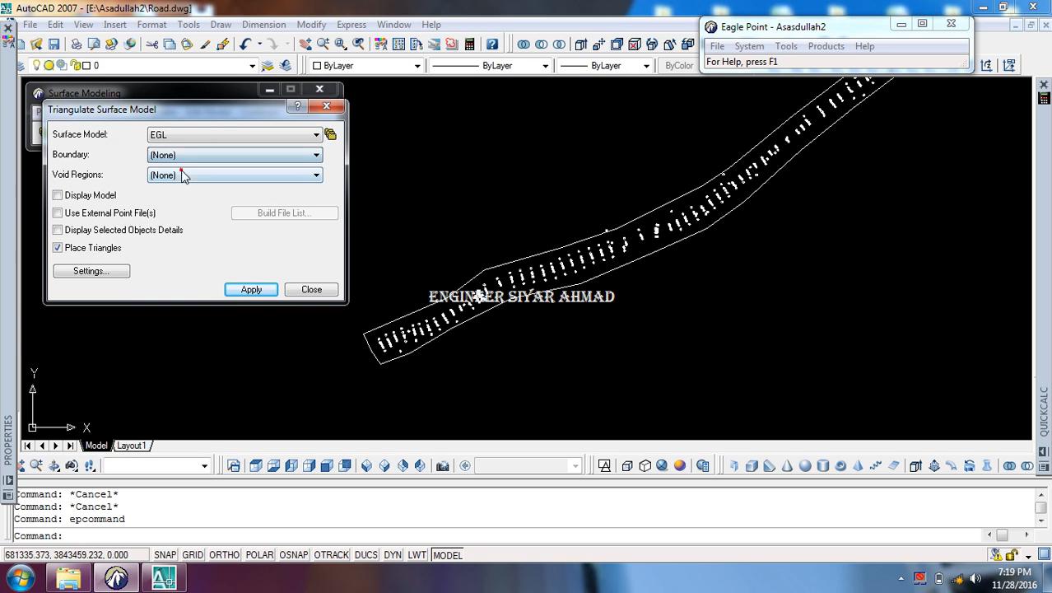
{"action": "left_click", "coordinate": [248, 289]}
{"action": "left_click", "coordinate": [265, 263]}
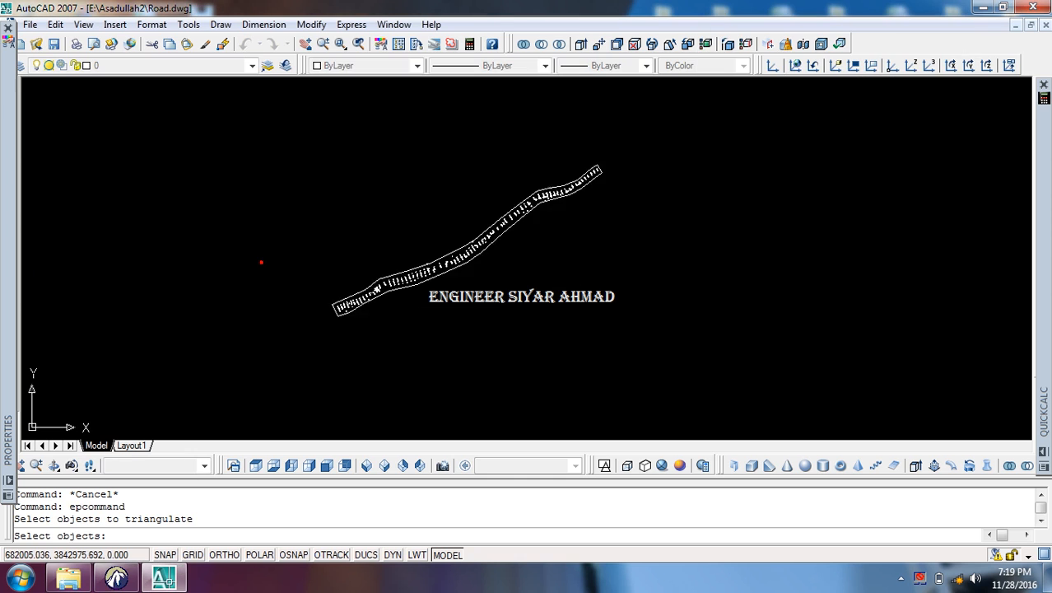
Step: Window-select all survey points with the surrounding polyline as the objects to triangulate
{"action": "left_click", "coordinate": [497, 212]}
{"action": "left_click", "coordinate": [260, 339]}
{"action": "scroll", "coordinate": [355, 305], "scroll_direction": "up", "scroll_amount": 5}
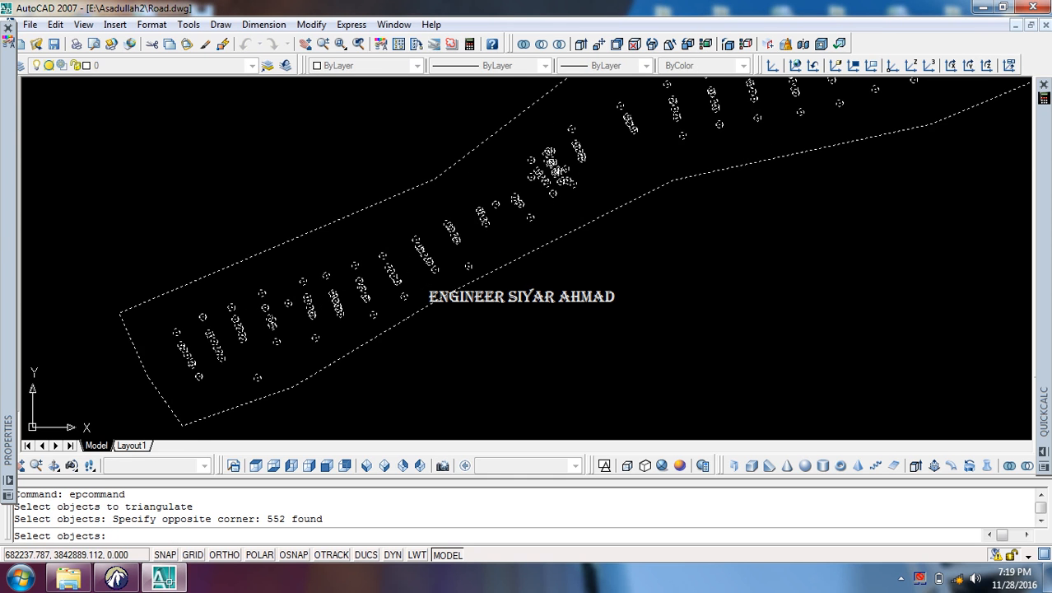
{"action": "key", "text": "Return"}
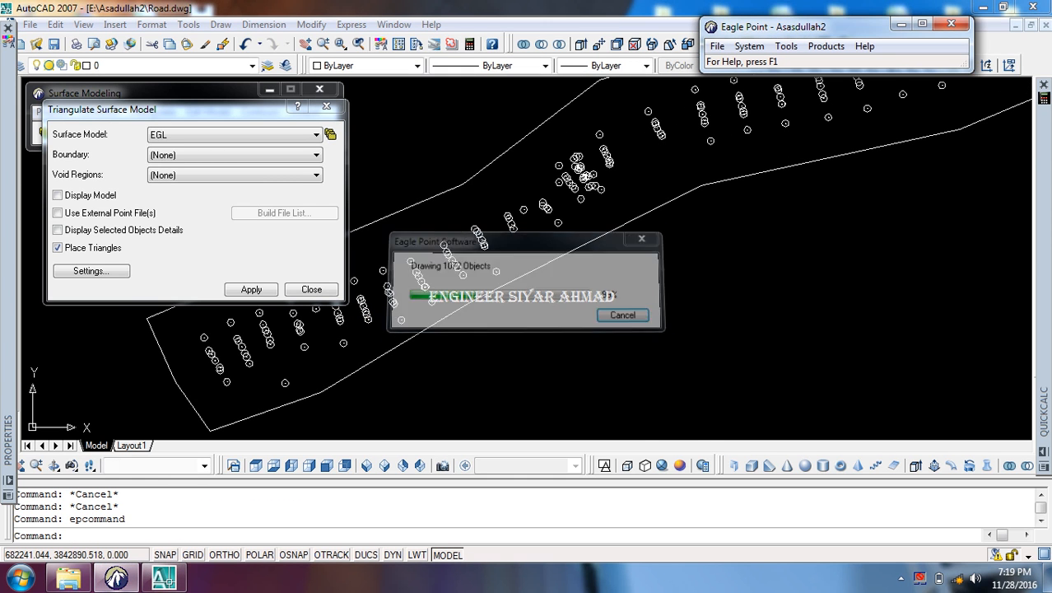
Step: Thaw the TIN layer to display the EGL triangles
{"action": "left_click", "coordinate": [107, 66]}
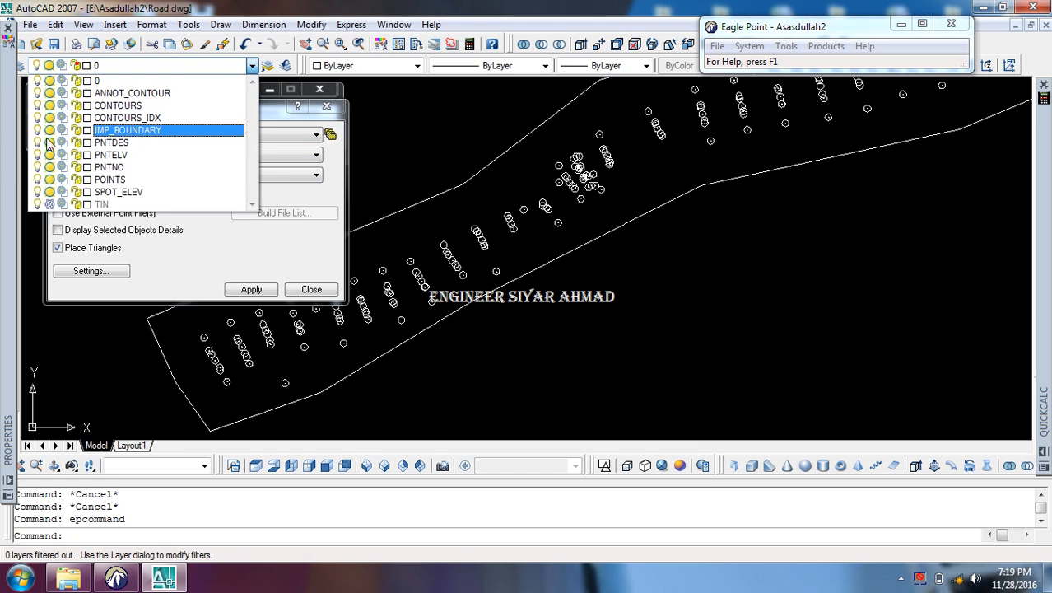
{"action": "left_click", "coordinate": [42, 202]}
{"action": "left_click", "coordinate": [341, 280]}
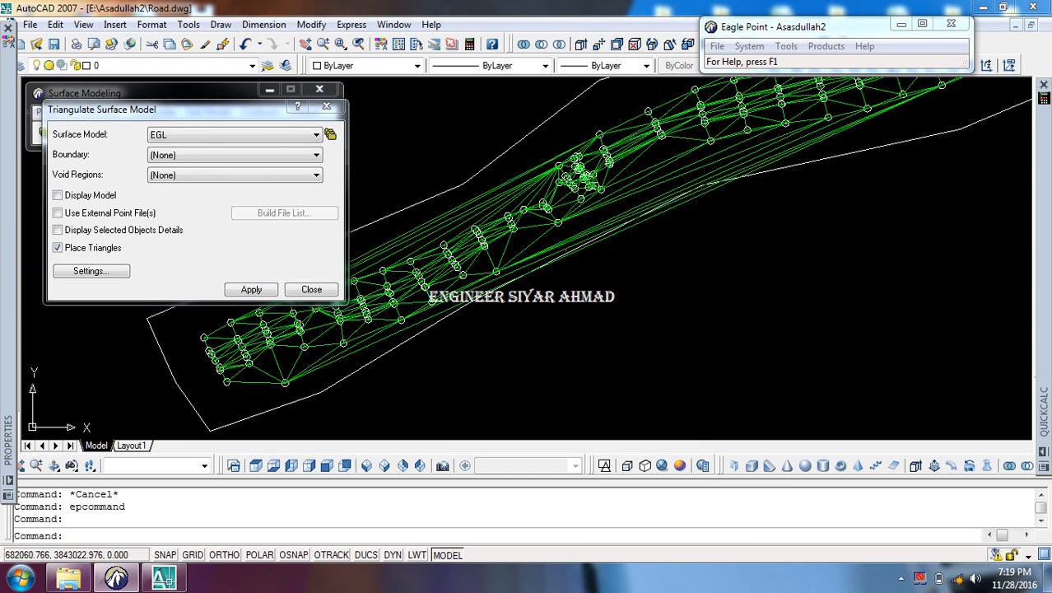
Step: Erase the closed boundary polyline around the road, look over the unbounded triangles and finish the triangulation dialog
{"action": "scroll", "coordinate": [549, 314], "scroll_direction": "down", "scroll_amount": 4}
{"action": "scroll", "coordinate": [755, 238], "scroll_direction": "up", "scroll_amount": 3}
{"action": "left_click", "coordinate": [754, 176]}
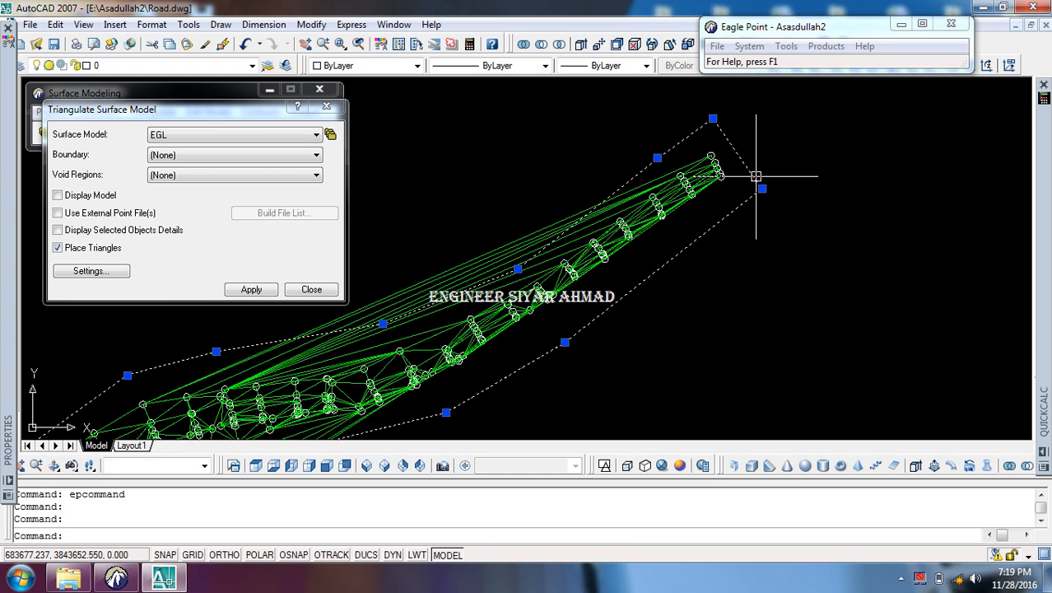
{"action": "right_click", "coordinate": [754, 173]}
{"action": "left_click", "coordinate": [786, 337]}
{"action": "left_click", "coordinate": [850, 251]}
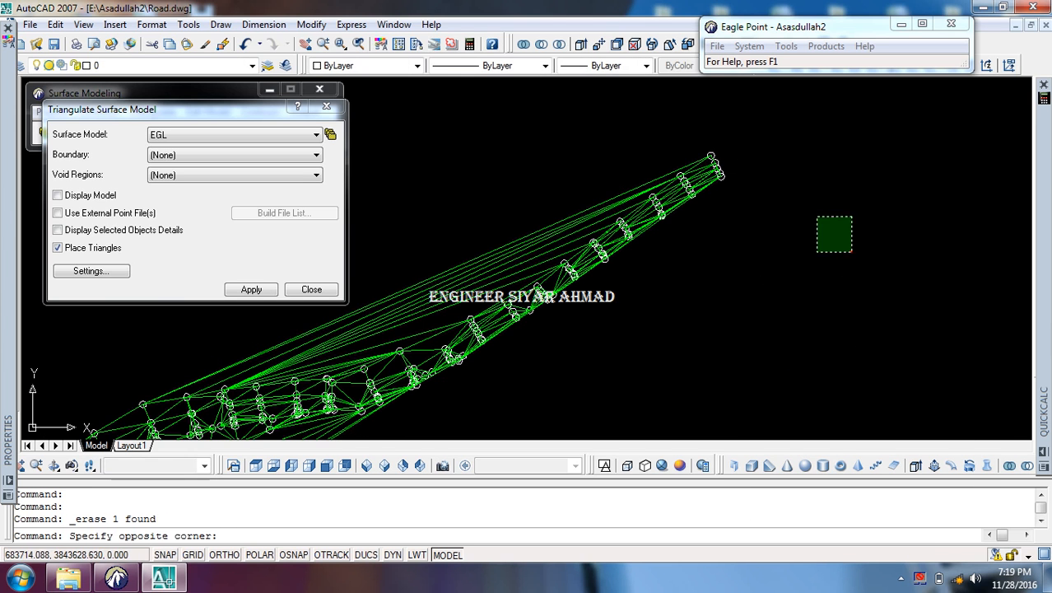
{"action": "left_click", "coordinate": [818, 216]}
{"action": "scroll", "coordinate": [818, 215], "scroll_direction": "down", "scroll_amount": 5}
{"action": "middle_click_drag", "start_coordinate": [693, 268], "coordinate": [747, 225]}
{"action": "scroll", "coordinate": [618, 330], "scroll_direction": "up", "scroll_amount": 3}
{"action": "scroll", "coordinate": [619, 330], "scroll_direction": "down", "scroll_amount": 3}
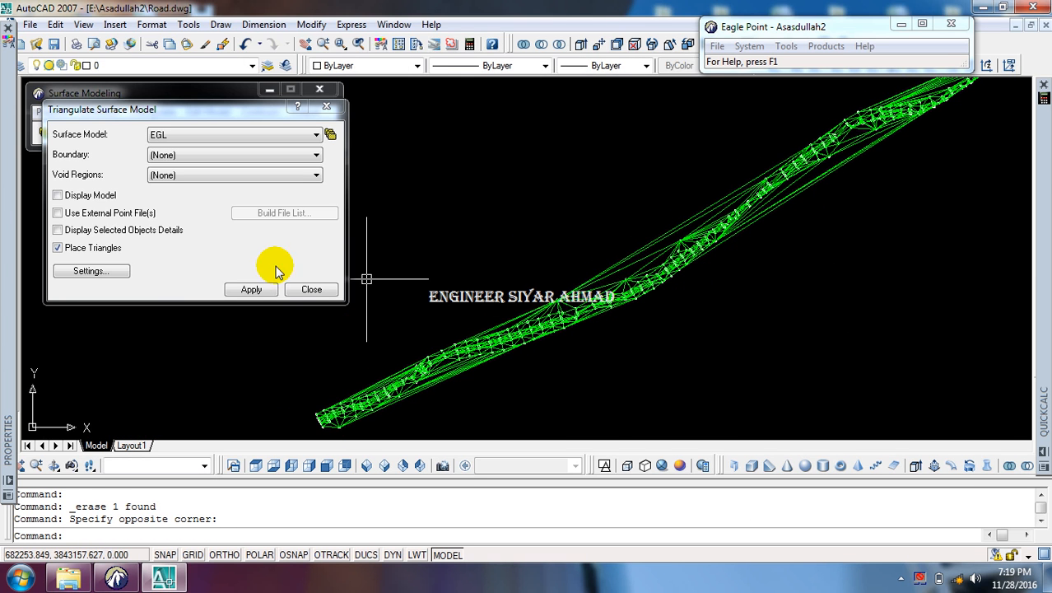
{"action": "left_click", "coordinate": [311, 289]}
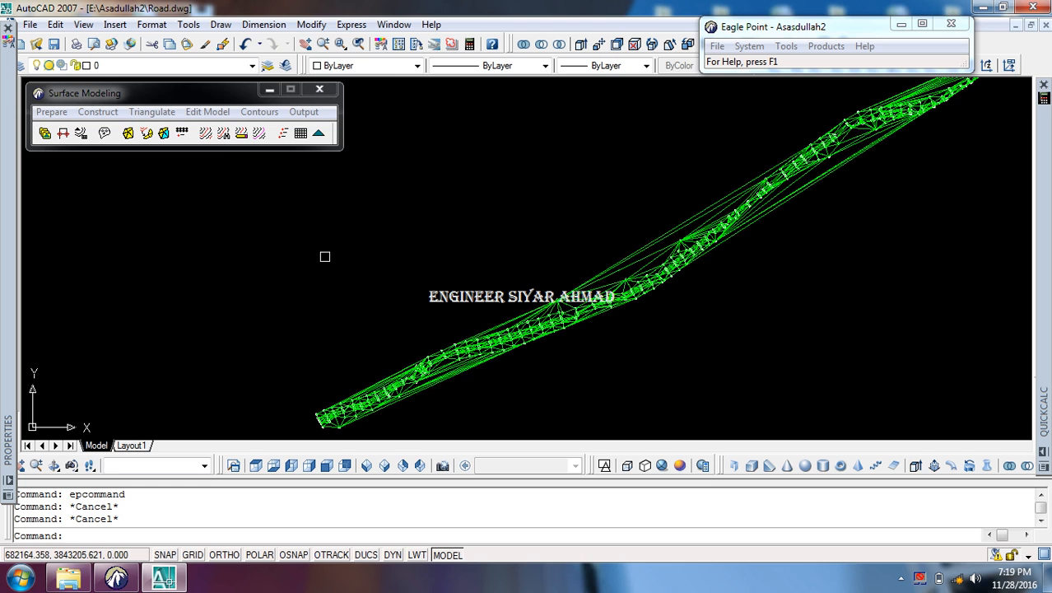
Step: Save the drawing and make intermediate and index contours for the EGL surface model, erasing its existing contours
{"action": "key", "text": "ctrl+s"}
{"action": "left_click", "coordinate": [260, 111]}
{"action": "left_click", "coordinate": [322, 170]}
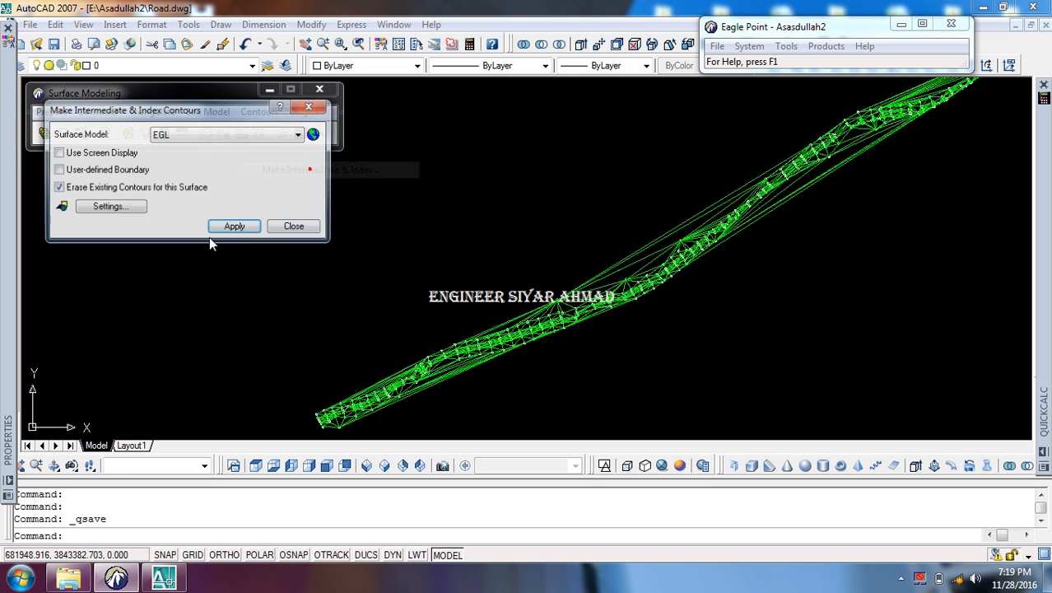
{"action": "left_click", "coordinate": [232, 225]}
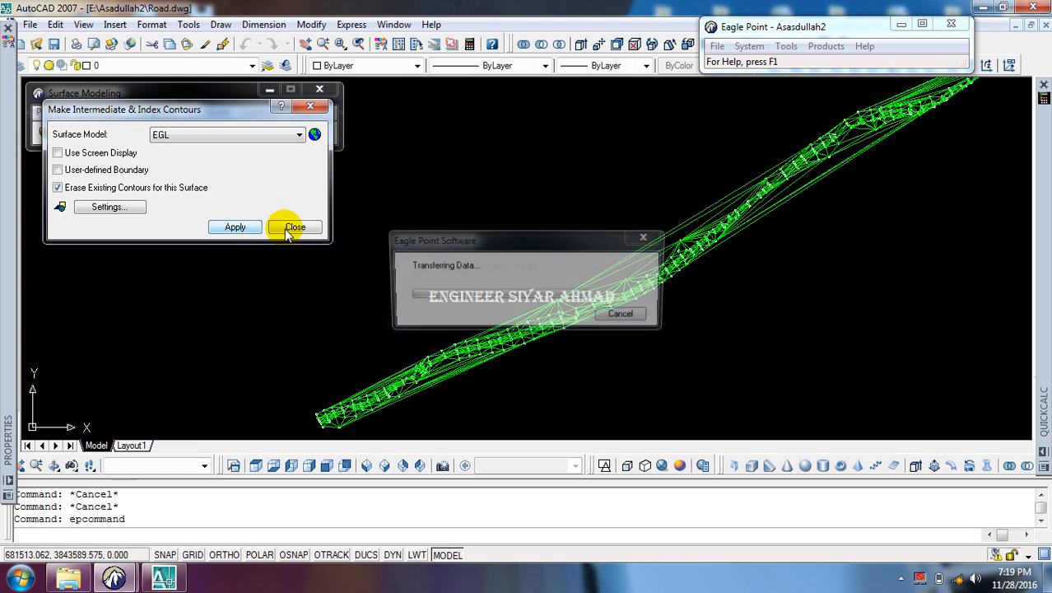
{"action": "left_click", "coordinate": [294, 227]}
Step: Set up contour annotation for EGL covering both intermediate and index contours by interval, with existing annotation erased
{"action": "left_click", "coordinate": [276, 116]}
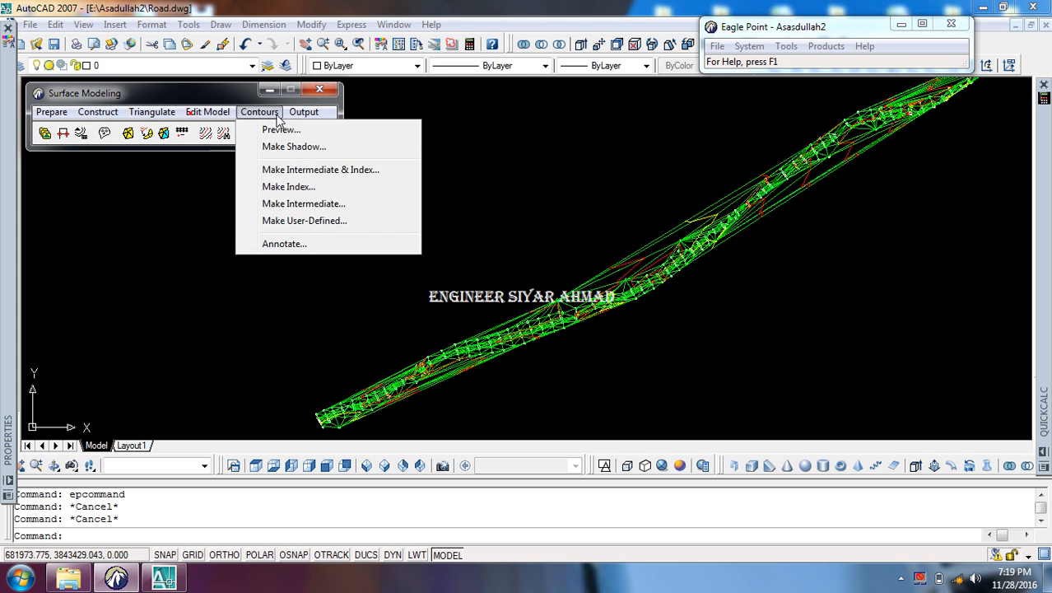
{"action": "left_click", "coordinate": [278, 244]}
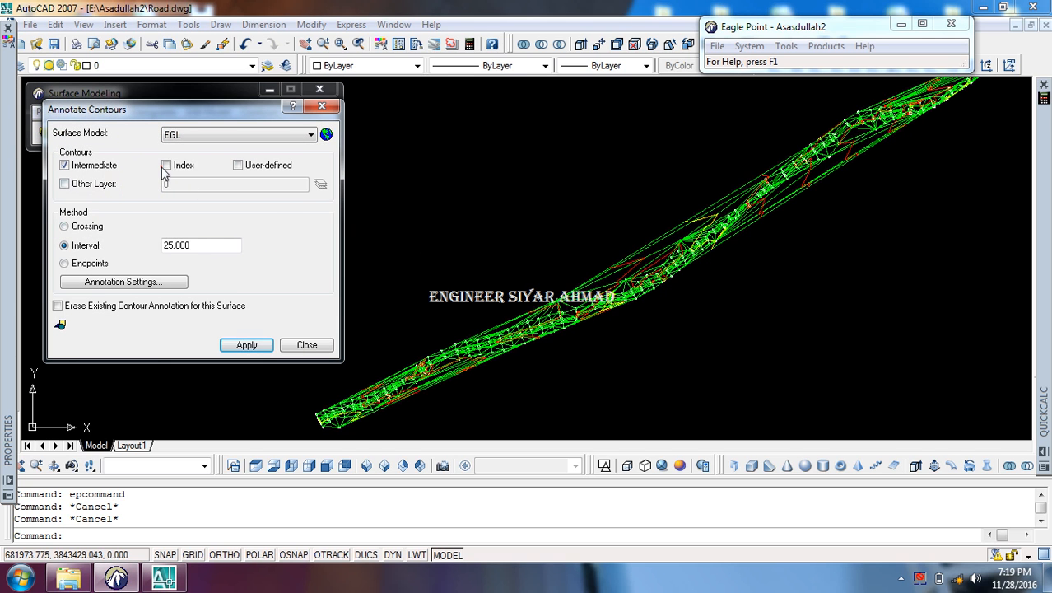
{"action": "left_click", "coordinate": [107, 280]}
{"action": "left_click", "coordinate": [291, 303]}
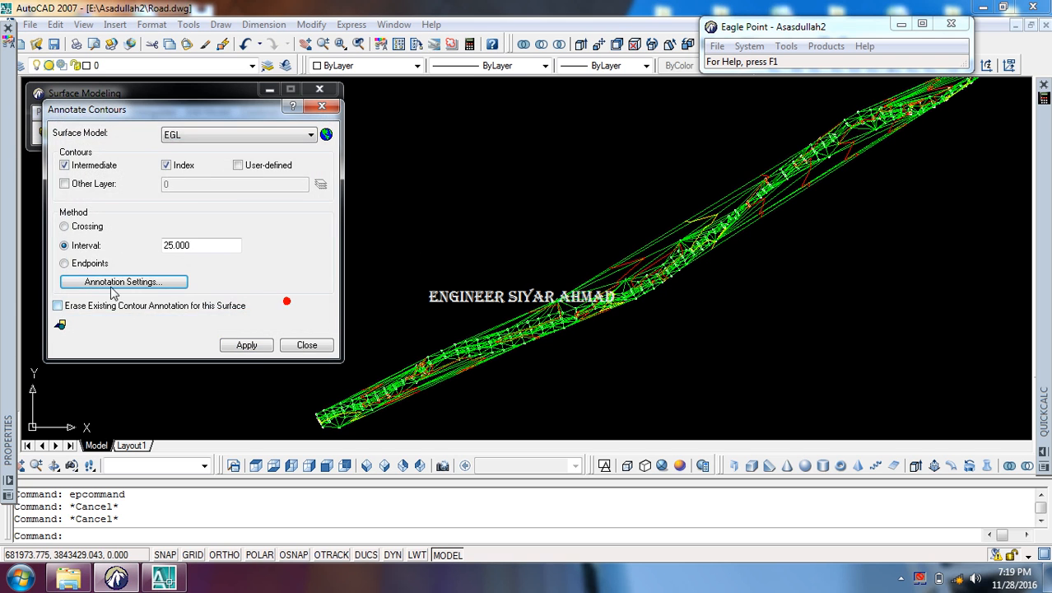
Step: Set the contour annotation text color to 6 - Magenta and recheck the text settings
{"action": "left_click", "coordinate": [59, 323]}
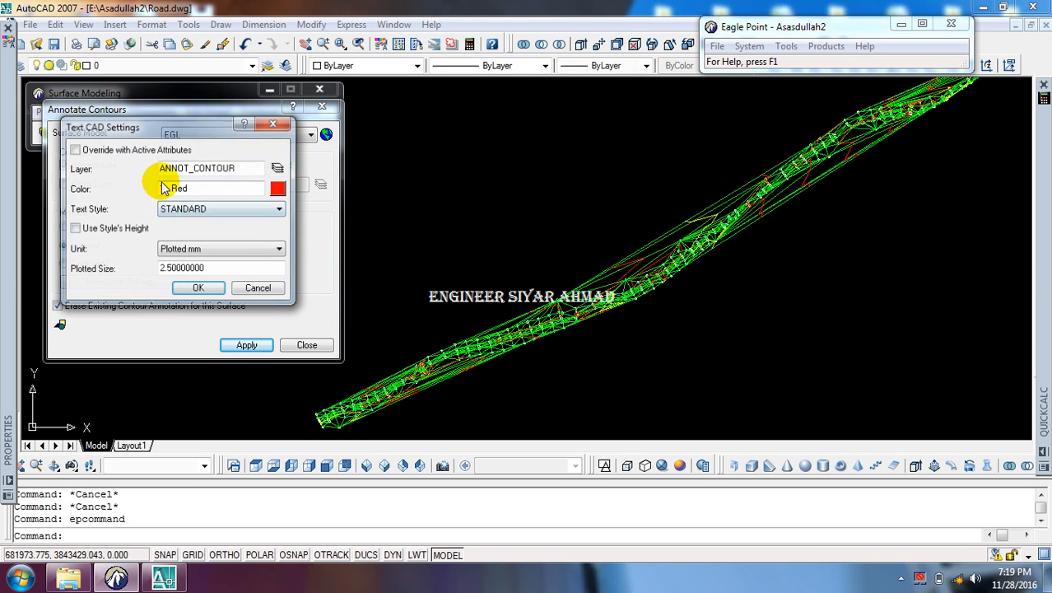
{"action": "left_click", "coordinate": [280, 190]}
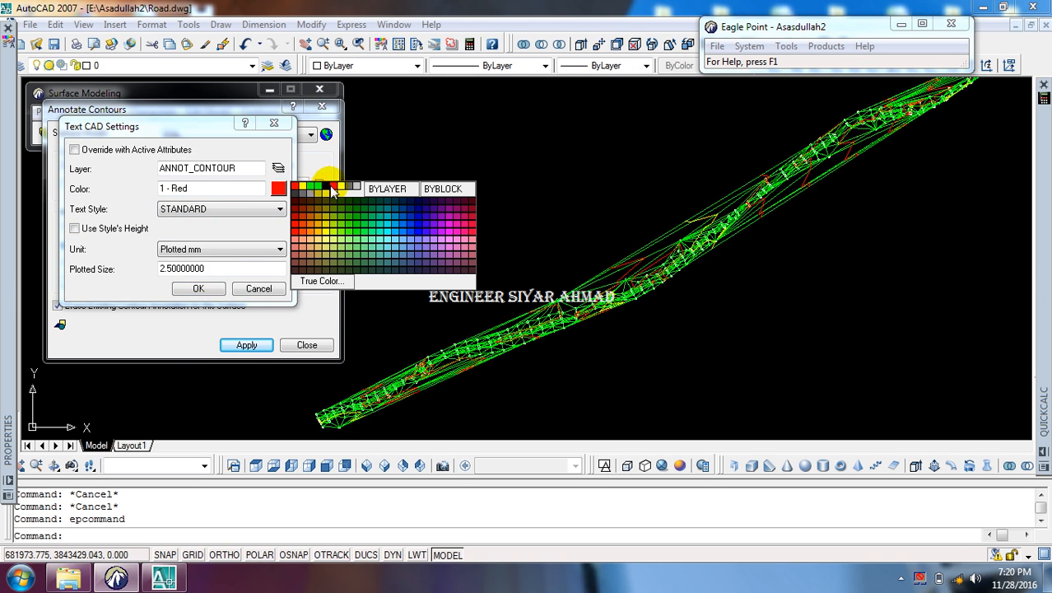
{"action": "left_click", "coordinate": [333, 188]}
{"action": "left_click", "coordinate": [198, 290]}
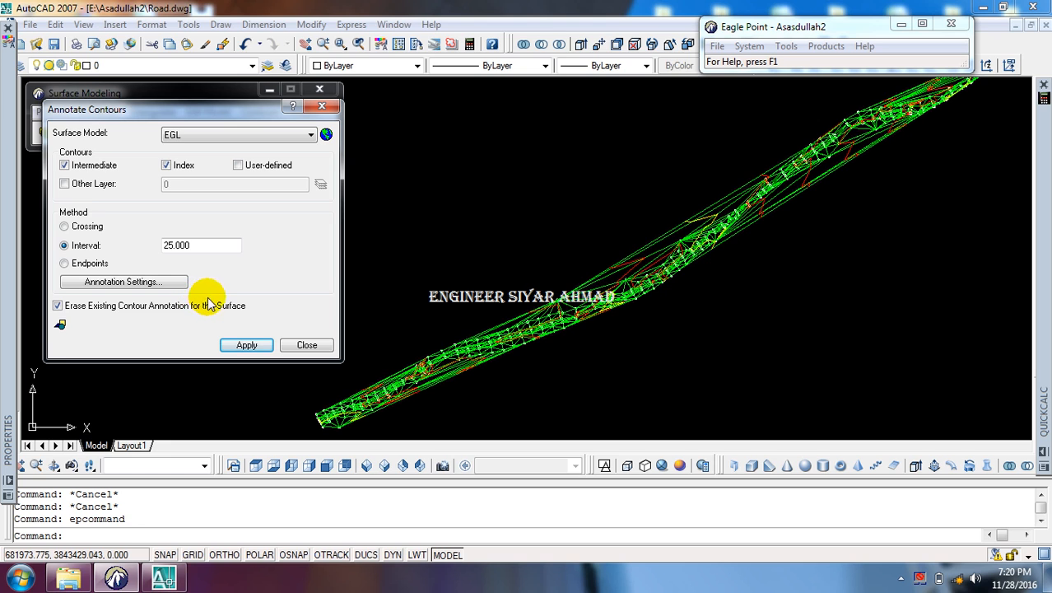
{"action": "left_click", "coordinate": [61, 323]}
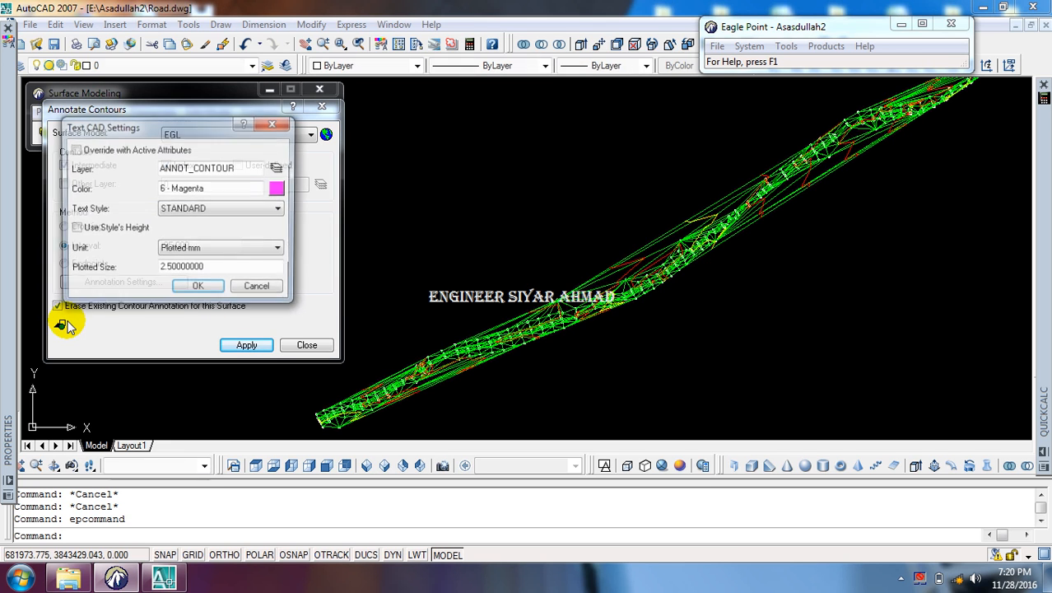
{"action": "left_click", "coordinate": [243, 286]}
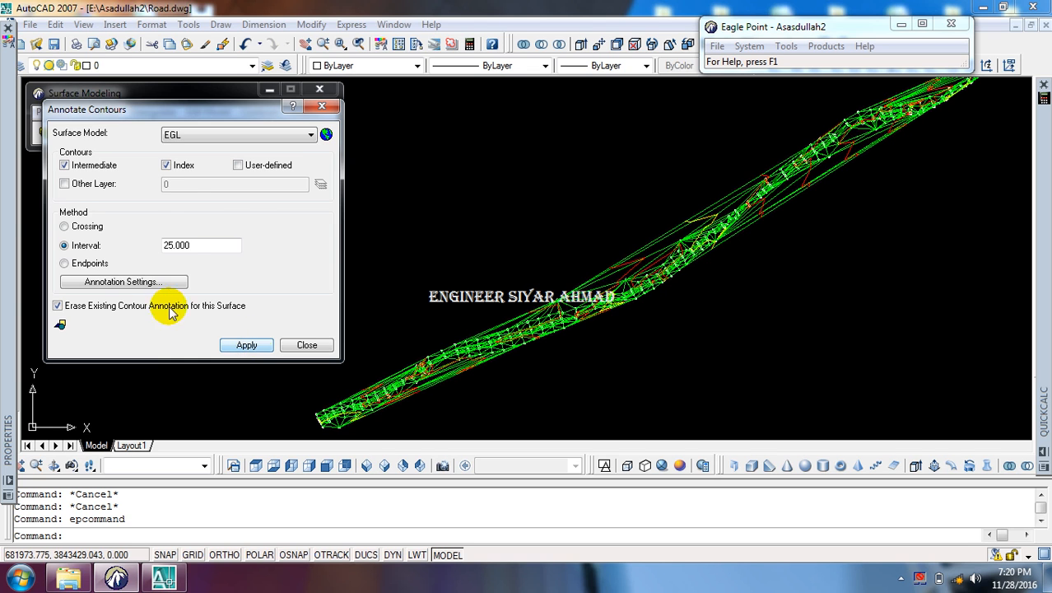
{"action": "left_click", "coordinate": [142, 282]}
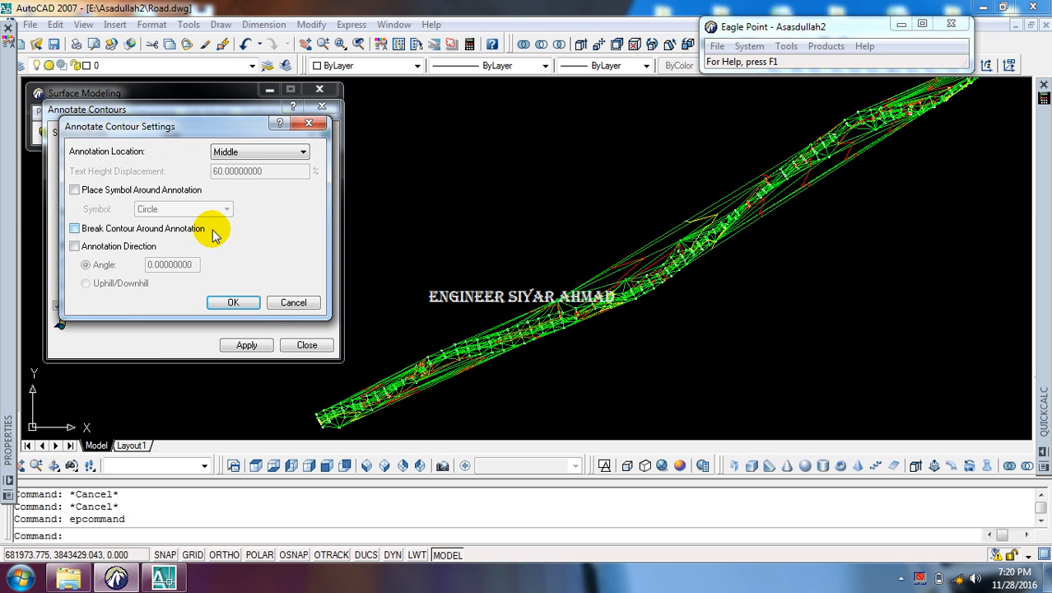
{"action": "left_click", "coordinate": [245, 301]}
{"action": "left_click", "coordinate": [306, 345]}
{"action": "left_click", "coordinate": [257, 112]}
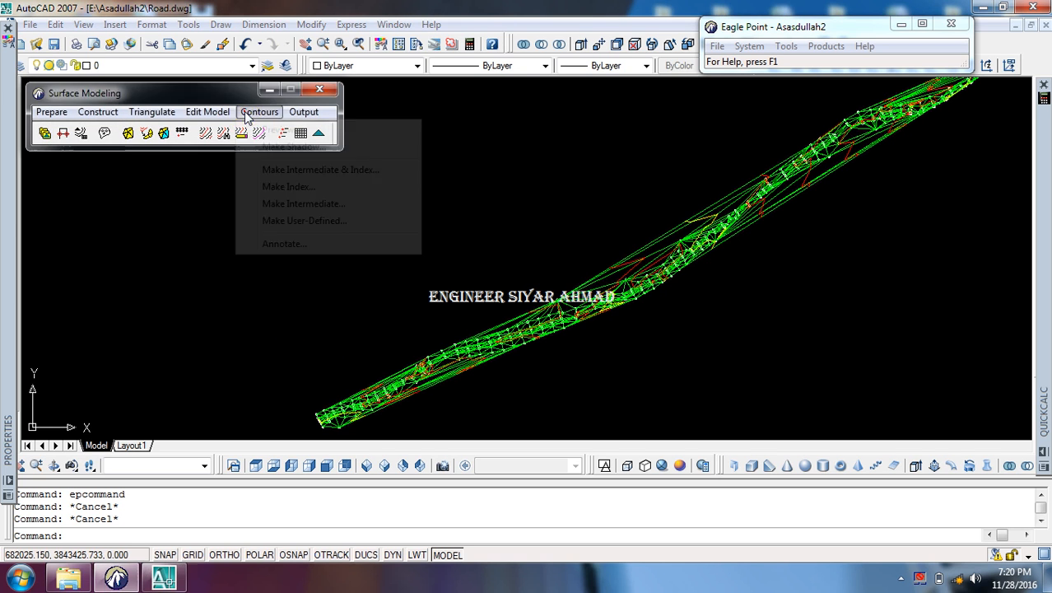
{"action": "left_click", "coordinate": [291, 173]}
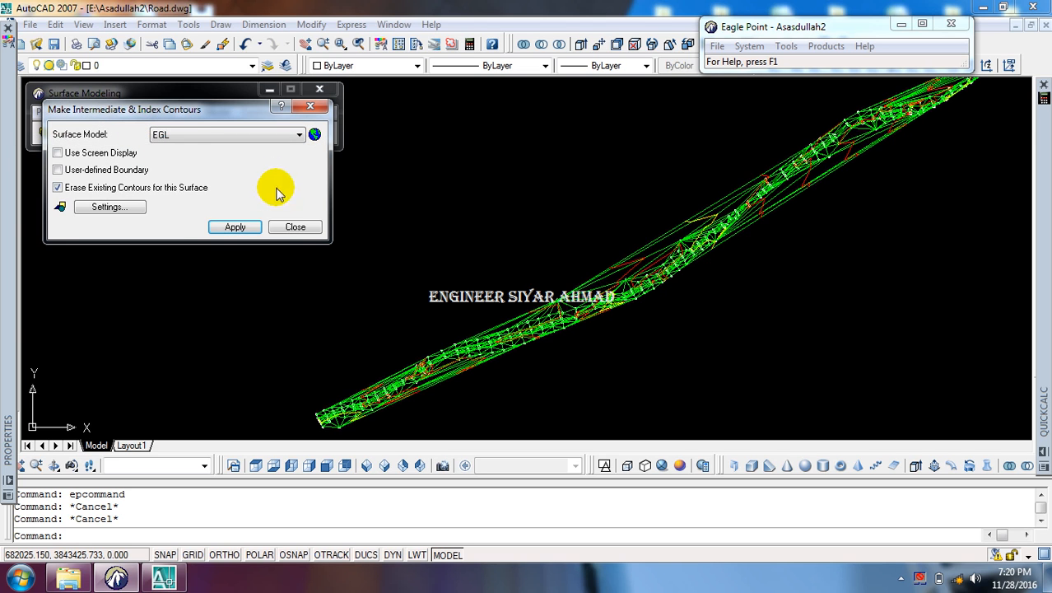
{"action": "left_click", "coordinate": [294, 227]}
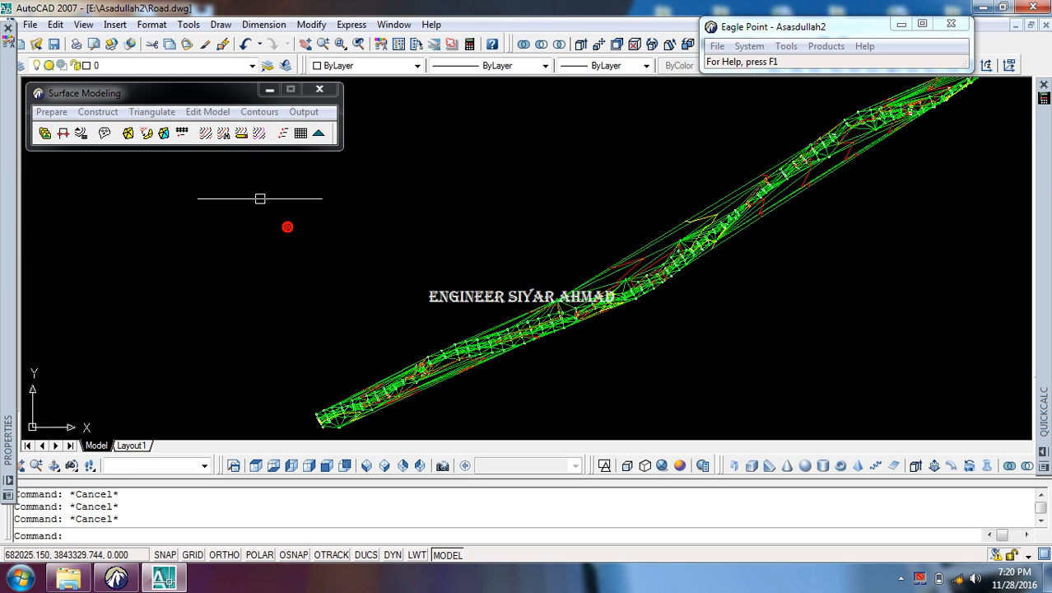
Step: Reopen contour annotation for EGL and freeze the TIN layer to expose the contours
{"action": "left_click", "coordinate": [259, 112]}
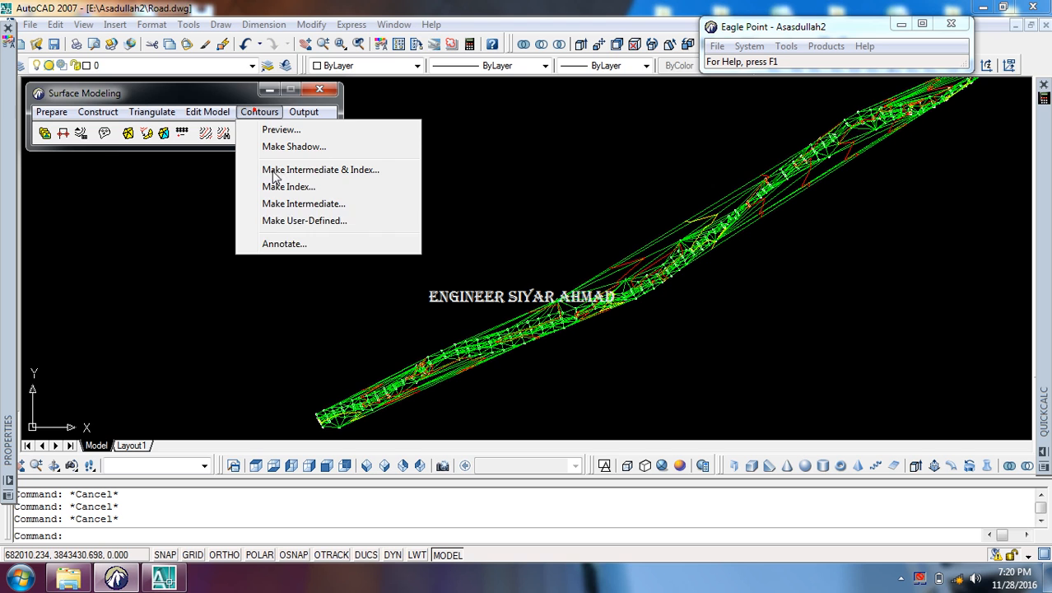
{"action": "left_click", "coordinate": [284, 244]}
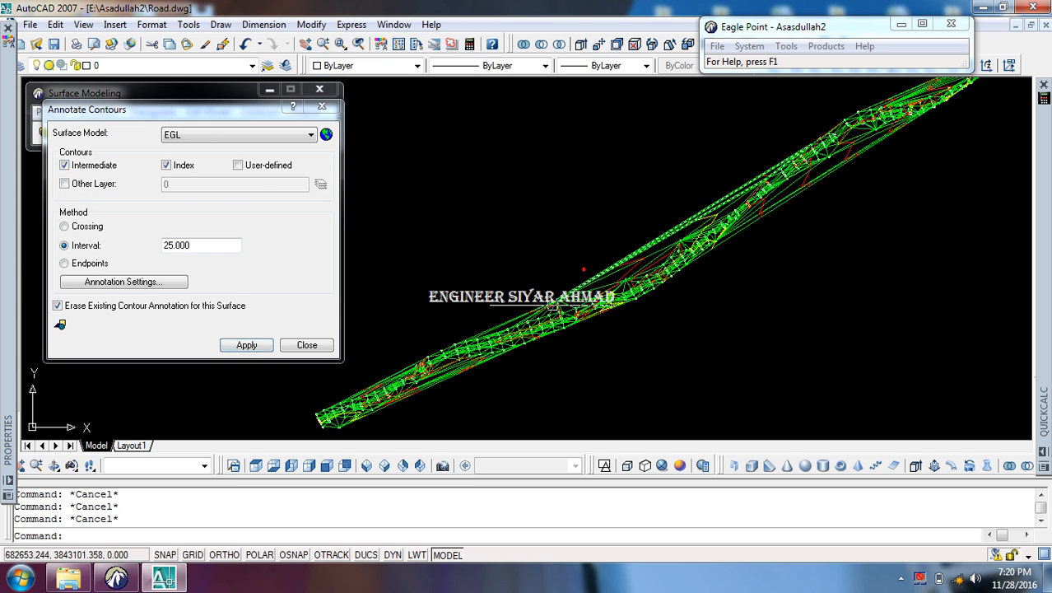
{"action": "left_click", "coordinate": [164, 65]}
{"action": "left_click", "coordinate": [38, 206]}
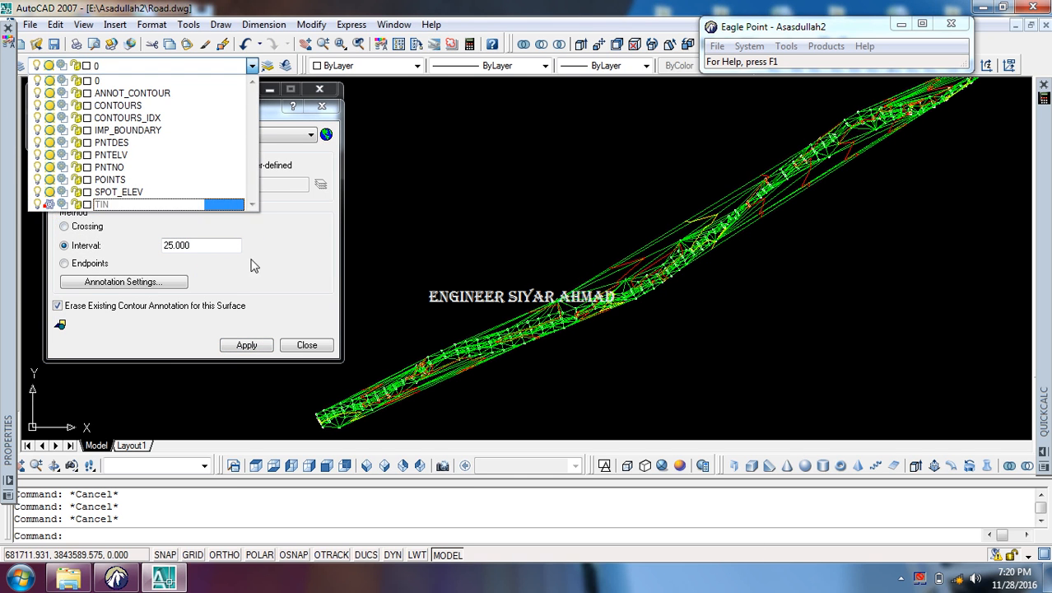
{"action": "left_click", "coordinate": [494, 325]}
{"action": "scroll", "coordinate": [386, 391], "scroll_direction": "up", "scroll_amount": 3}
{"action": "mouse_move", "coordinate": [387, 391]}
{"action": "middle_mouse_down"}
{"action": "mouse_move", "coordinate": [485, 317]}
{"action": "mouse_move", "coordinate": [571, 301]}
{"action": "middle_mouse_up"}
{"action": "scroll", "coordinate": [486, 317], "scroll_direction": "up", "scroll_amount": 3}
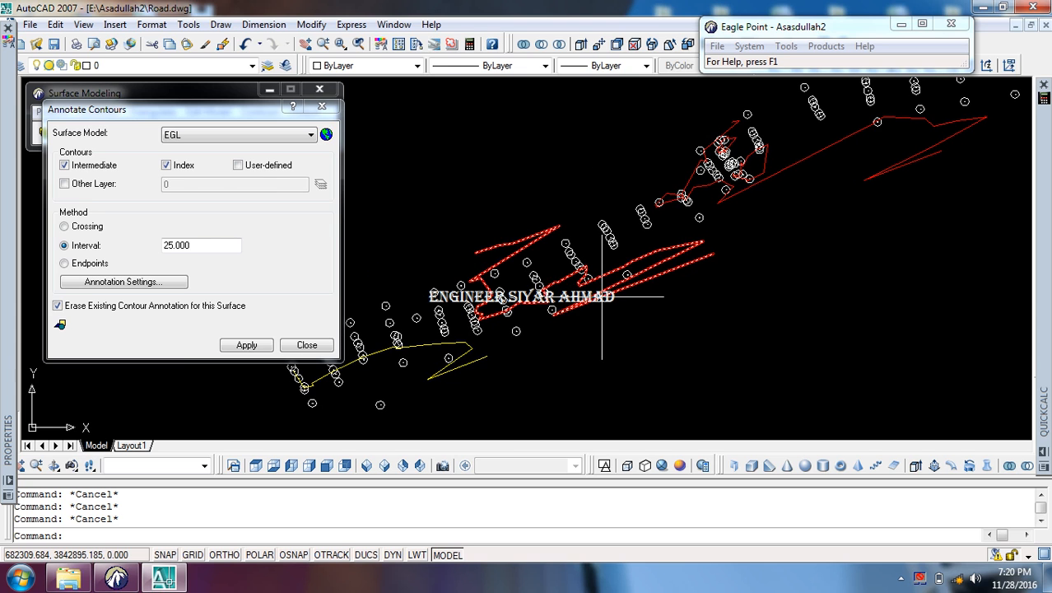
Step: Exclude index contours from the annotation, leaving only intermediate ones, and set the annotation text color to 1 - Red
{"action": "left_click", "coordinate": [182, 166]}
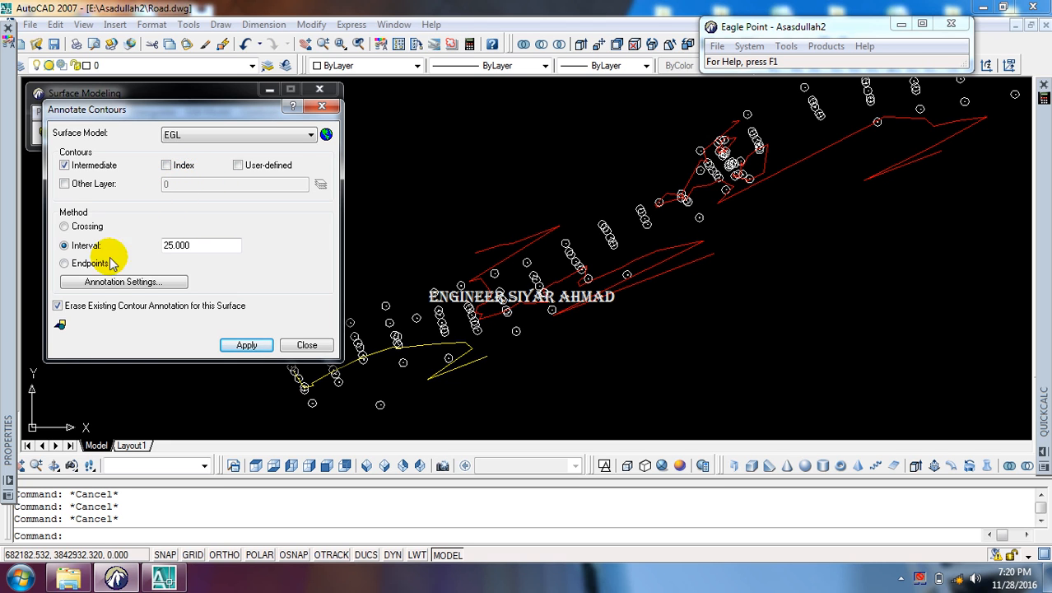
{"action": "left_click", "coordinate": [60, 328]}
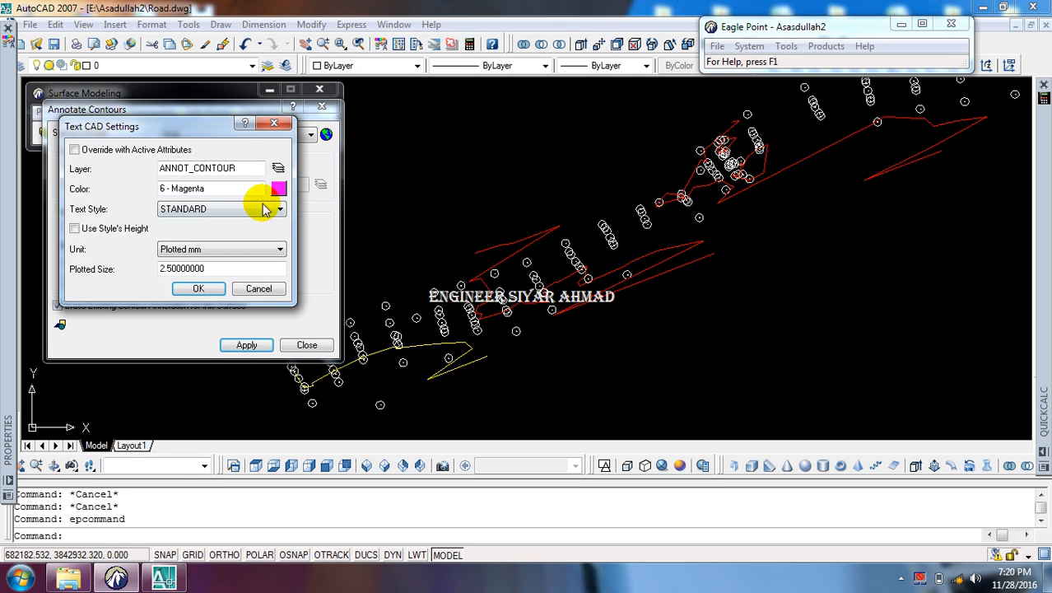
{"action": "left_click", "coordinate": [278, 190]}
{"action": "left_click", "coordinate": [301, 186]}
{"action": "left_click_drag", "start_coordinate": [171, 124], "coordinate": [337, 179]}
{"action": "left_click", "coordinate": [442, 246]}
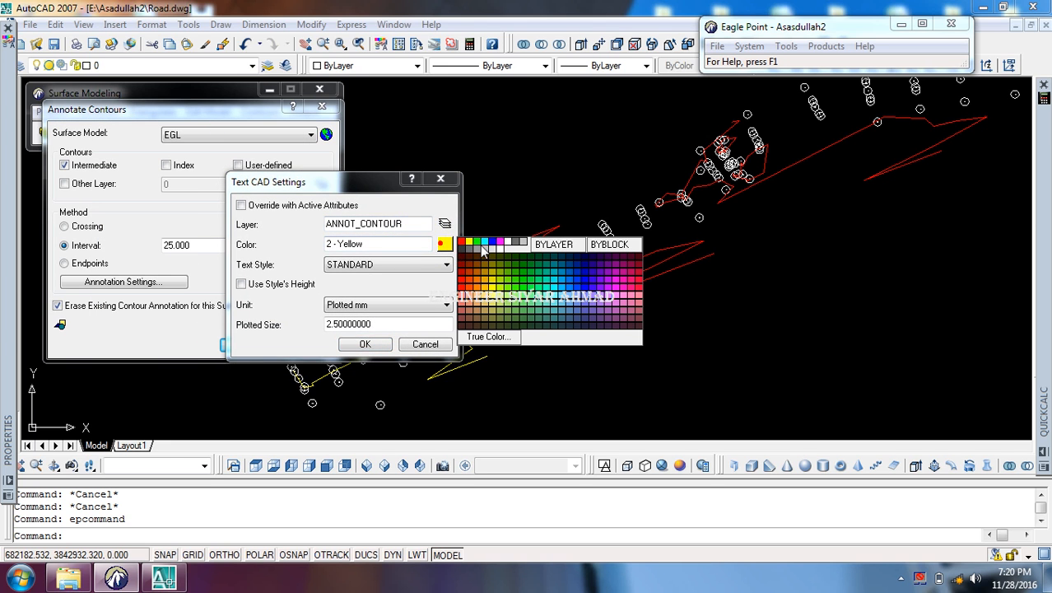
{"action": "left_click", "coordinate": [460, 245]}
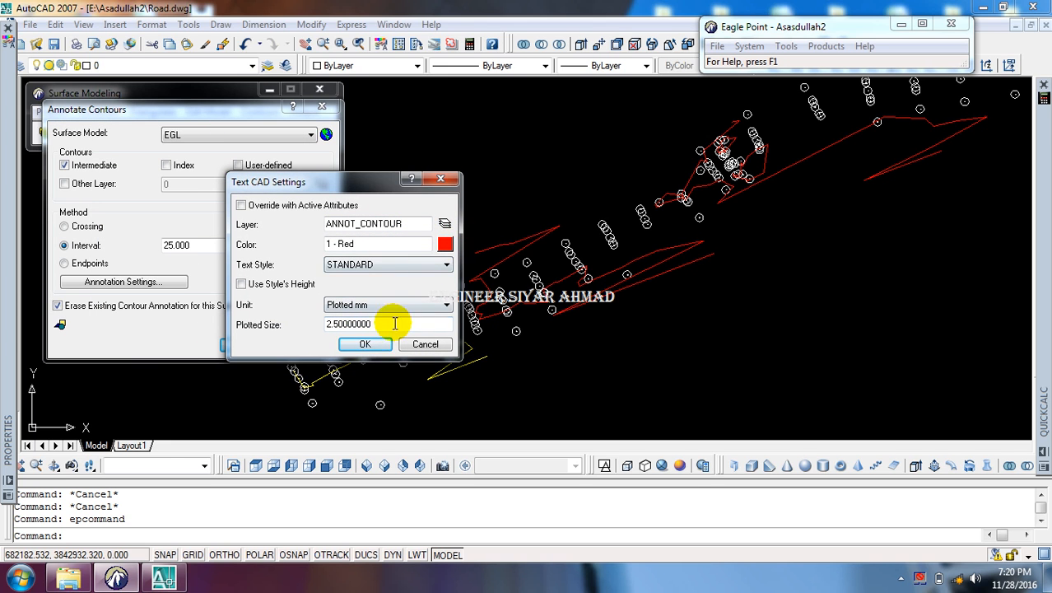
{"action": "left_click", "coordinate": [368, 344]}
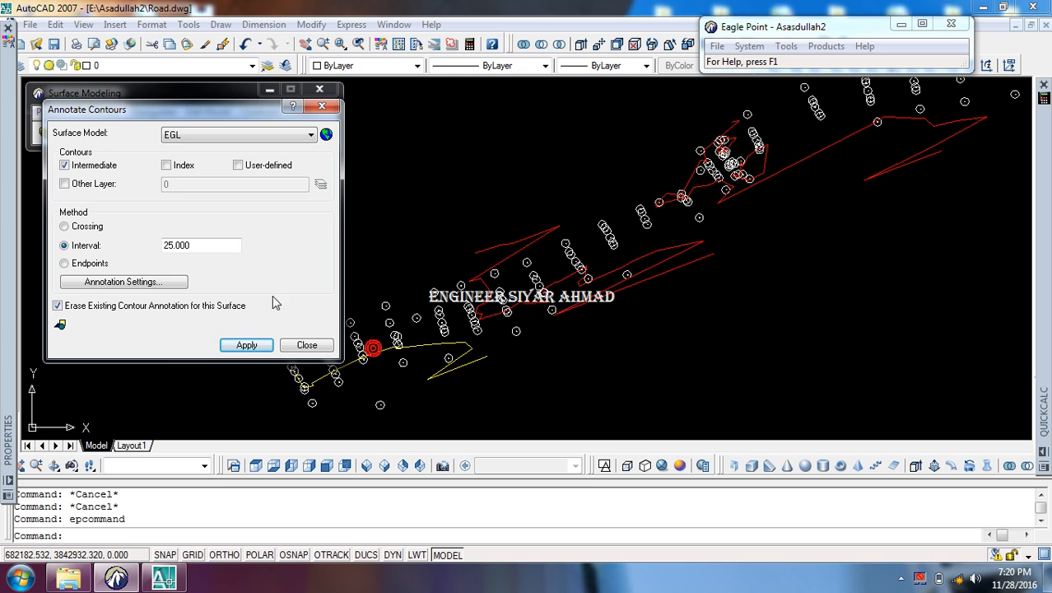
{"action": "left_click", "coordinate": [508, 332]}
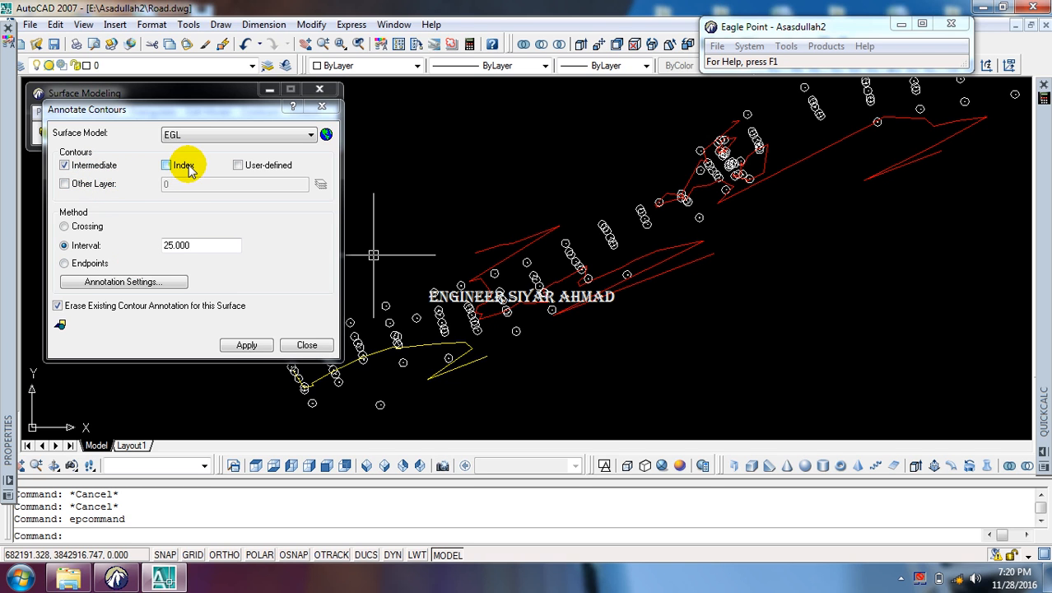
Step: Annotate the intermediate contours along the whole road at the 25.000 interval
{"action": "left_click", "coordinate": [245, 345]}
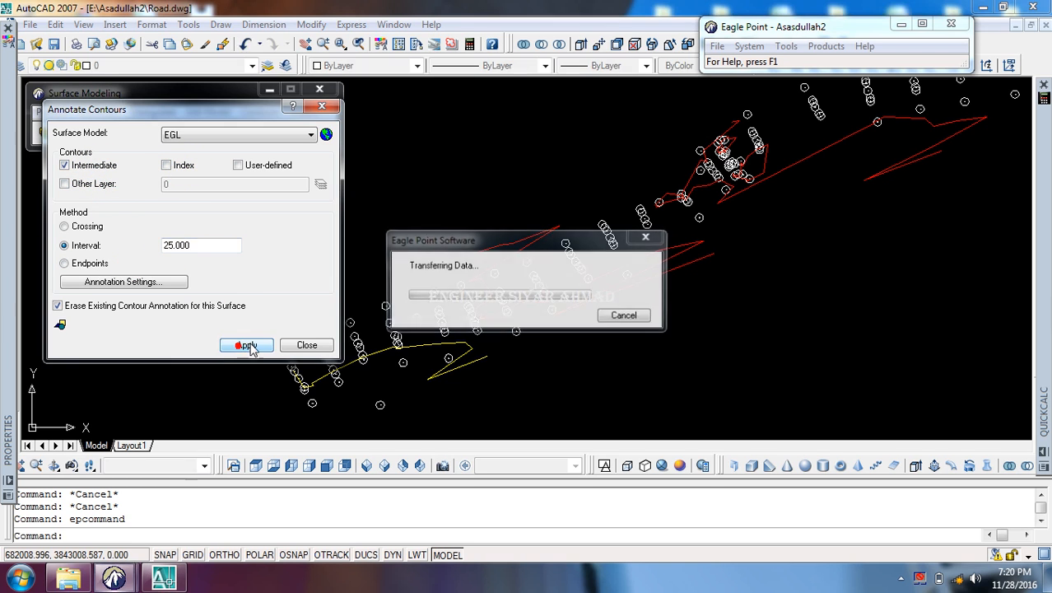
{"action": "scroll", "coordinate": [306, 326], "scroll_direction": "down", "scroll_amount": 6}
{"action": "left_click", "coordinate": [502, 200]}
{"action": "left_click", "coordinate": [209, 375]}
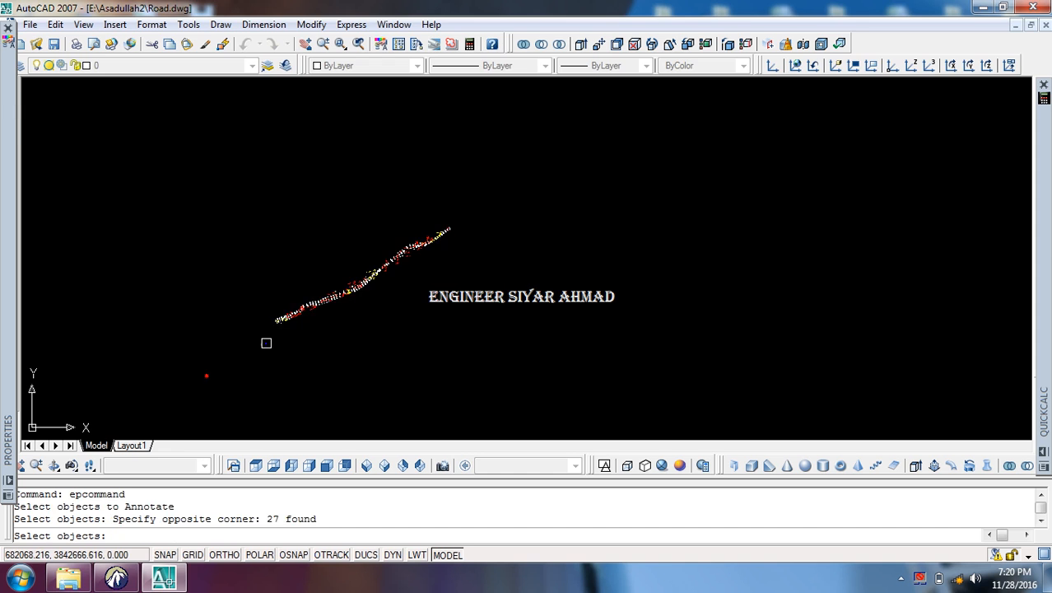
{"action": "right_click", "coordinate": [255, 341]}
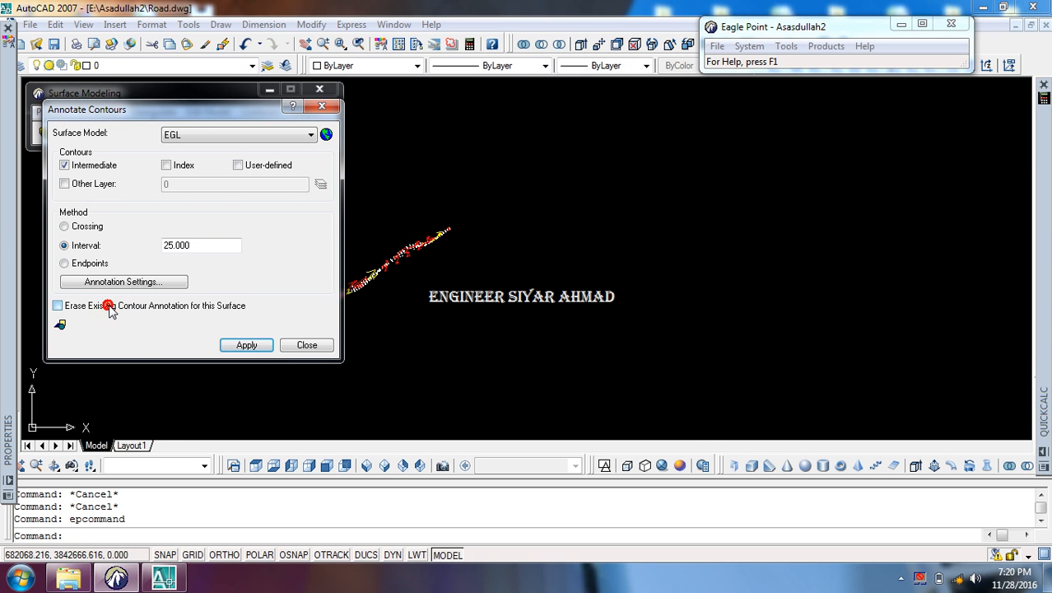
Step: Set annotation to index contours only, without erasing existing annotation, and change the text color to 2 - Yellow
{"action": "scroll", "coordinate": [704, 251], "scroll_direction": "up", "scroll_amount": 8}
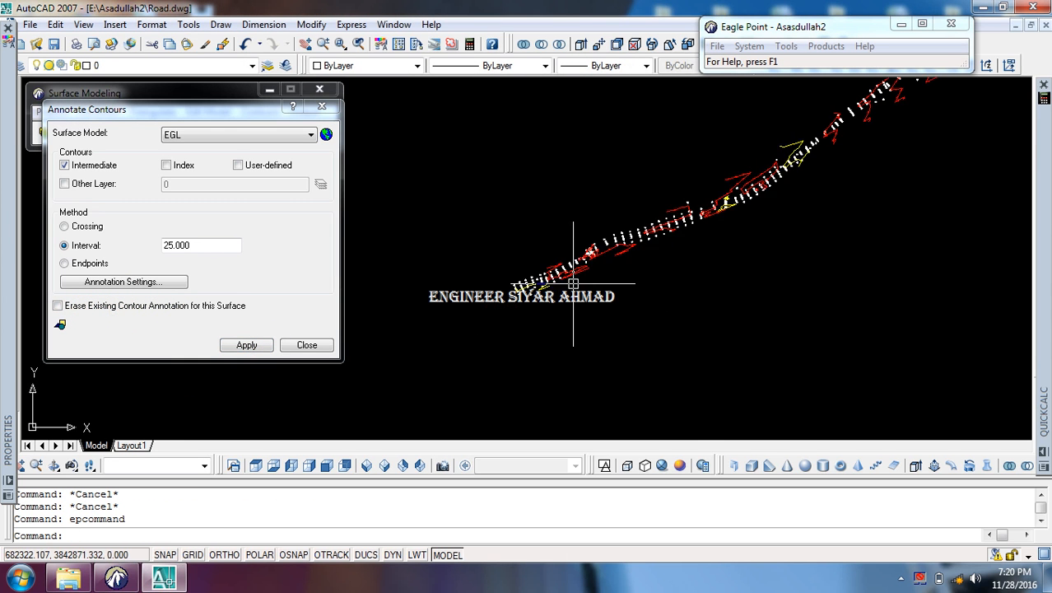
{"action": "scroll", "coordinate": [704, 252], "scroll_direction": "down", "scroll_amount": 4}
{"action": "scroll", "coordinate": [666, 278], "scroll_direction": "up", "scroll_amount": 3}
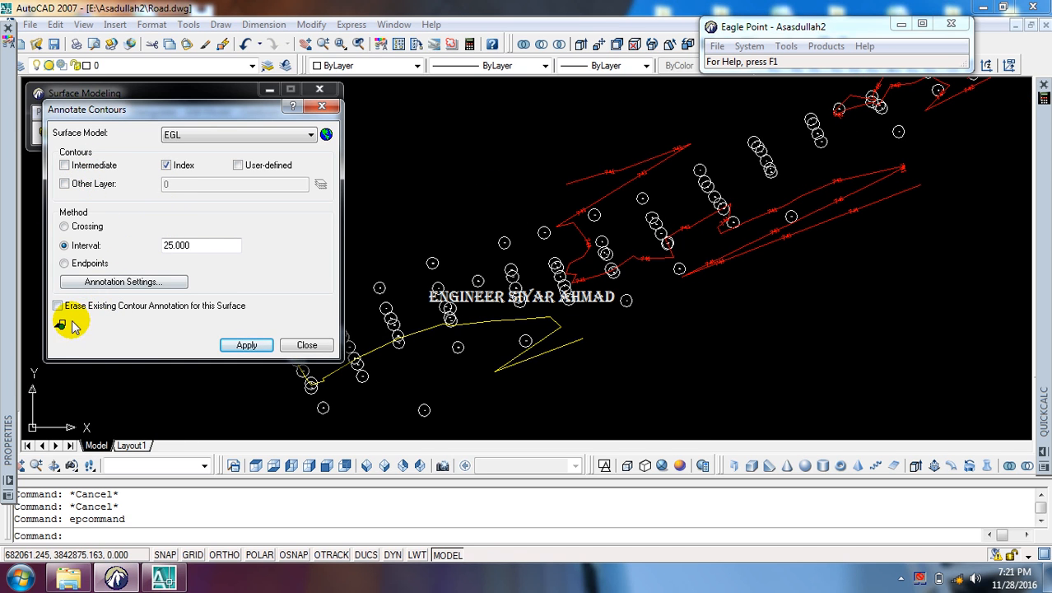
{"action": "left_click", "coordinate": [60, 324]}
{"action": "left_click", "coordinate": [278, 189]}
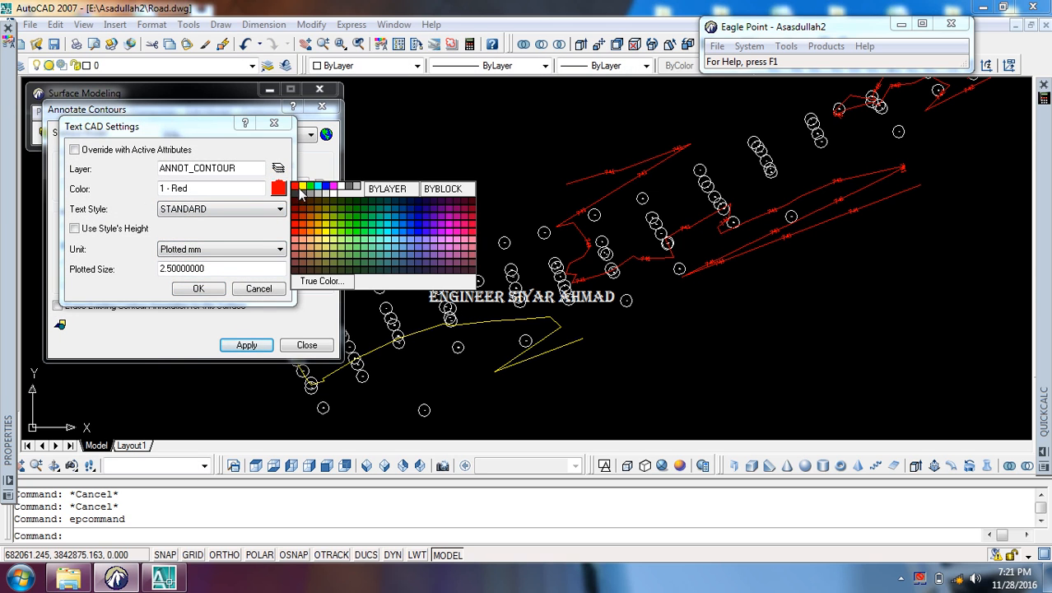
{"action": "left_click", "coordinate": [302, 187]}
{"action": "left_click", "coordinate": [199, 290]}
Step: Annotate the index contours along the whole road at the 25.000 interval and close the contour annotation dialog
{"action": "left_click", "coordinate": [247, 345]}
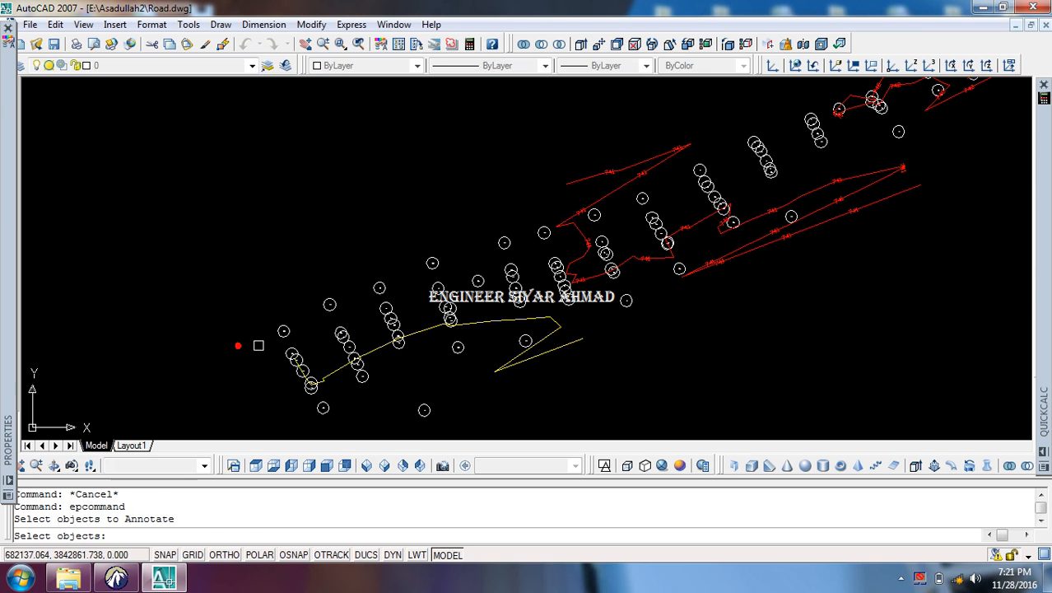
{"action": "scroll", "coordinate": [258, 345], "scroll_direction": "down", "scroll_amount": 8}
{"action": "left_click", "coordinate": [424, 245]}
{"action": "left_click", "coordinate": [222, 390]}
{"action": "key", "text": "Return"}
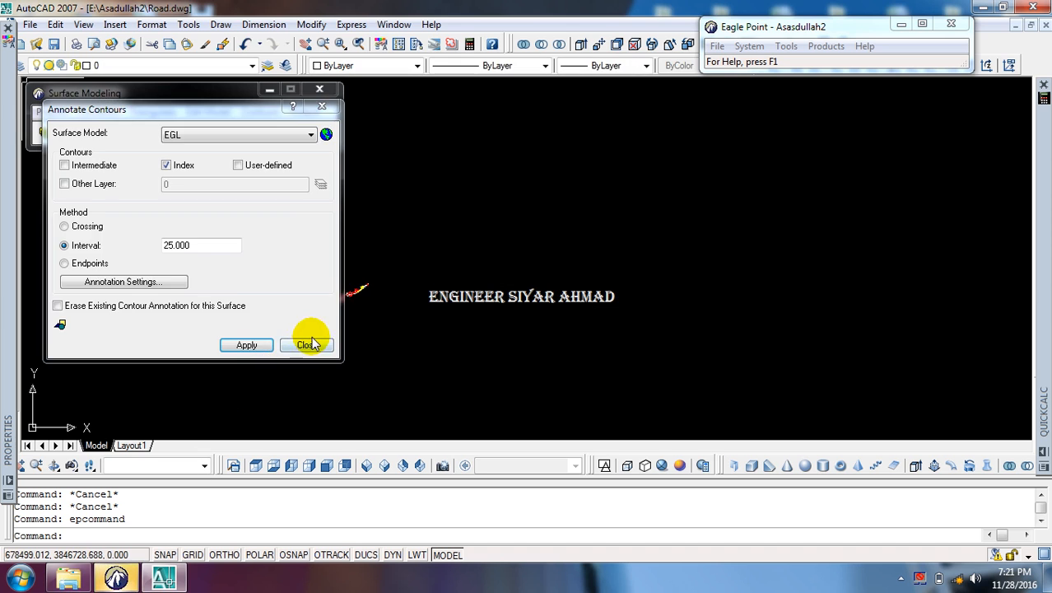
{"action": "left_click", "coordinate": [306, 343]}
{"action": "left_click", "coordinate": [332, 344]}
Step: Check the elevation labels on the contours up close and save the drawing
{"action": "scroll", "coordinate": [270, 312], "scroll_direction": "up", "scroll_amount": 6}
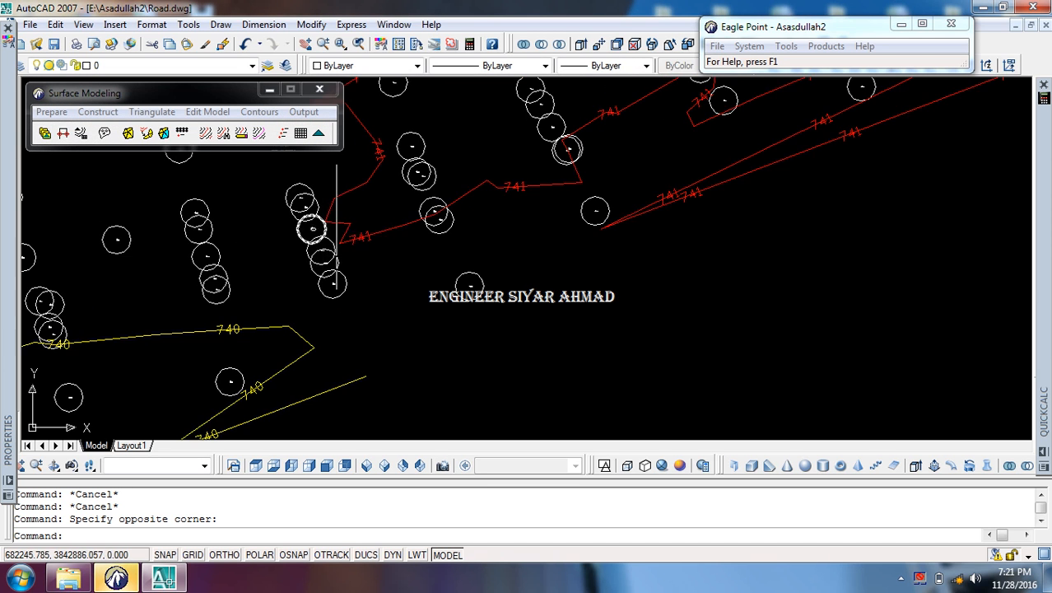
{"action": "scroll", "coordinate": [346, 279], "scroll_direction": "down", "scroll_amount": 2}
{"action": "key", "text": "Escape"}
{"action": "key", "text": "ctrl+s"}
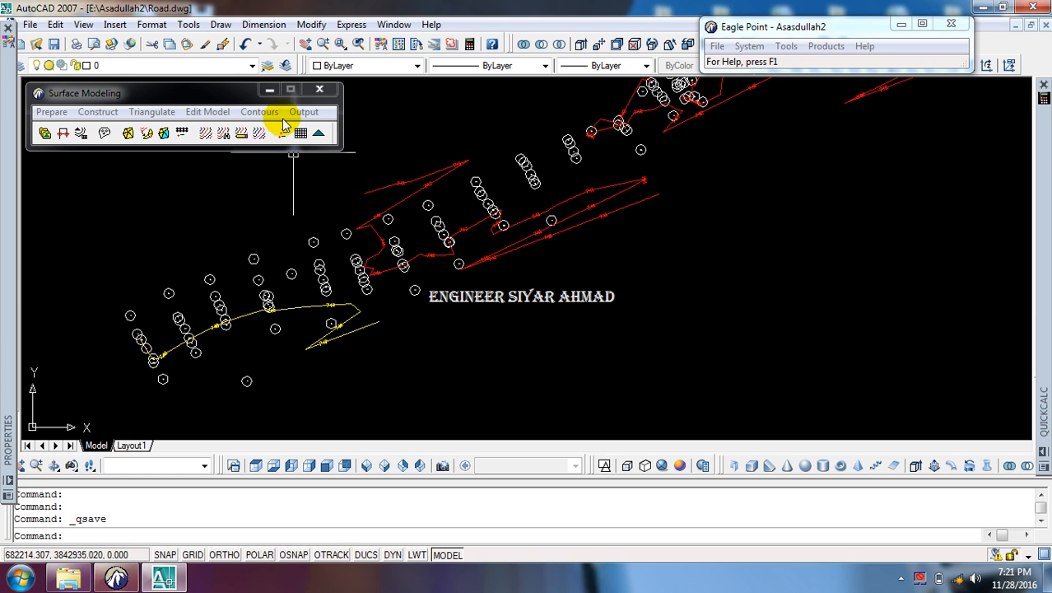
Step: Freeze the ANNOT_CONTOUR, CONTOURS and CONTOURS_IDX layers, leaving the survey points displayed
{"action": "left_click", "coordinate": [112, 70]}
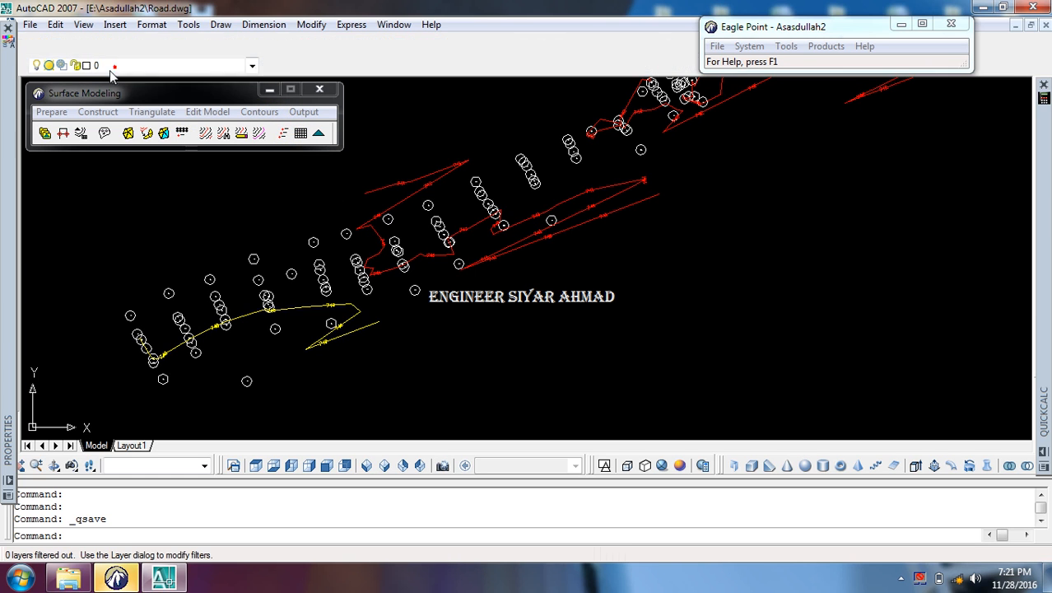
{"action": "left_click", "coordinate": [112, 69]}
{"action": "left_click", "coordinate": [97, 67]}
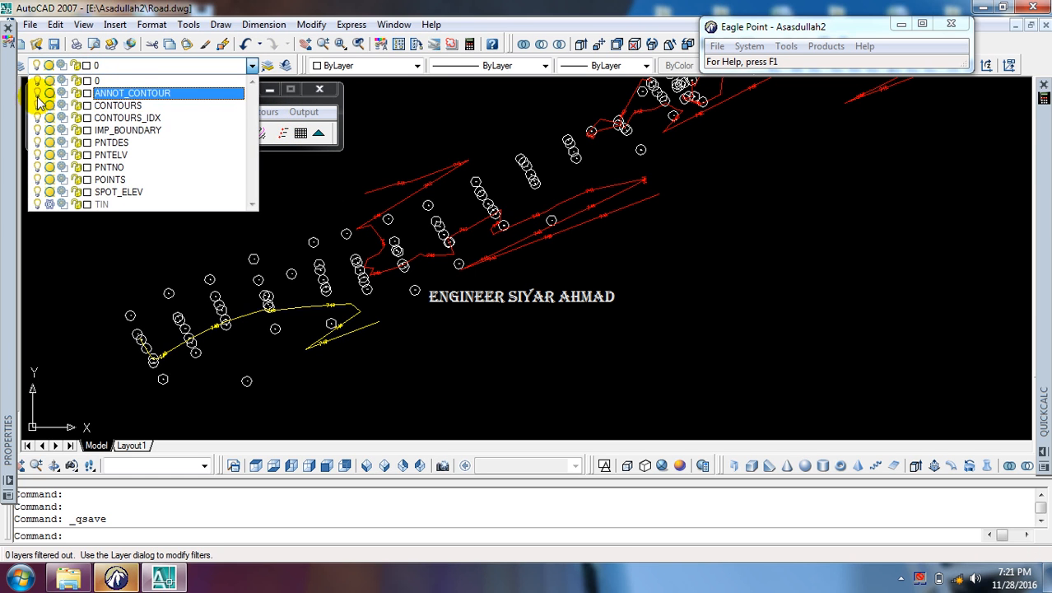
{"action": "left_click", "coordinate": [50, 97]}
{"action": "left_click", "coordinate": [51, 107]}
{"action": "left_click", "coordinate": [50, 120]}
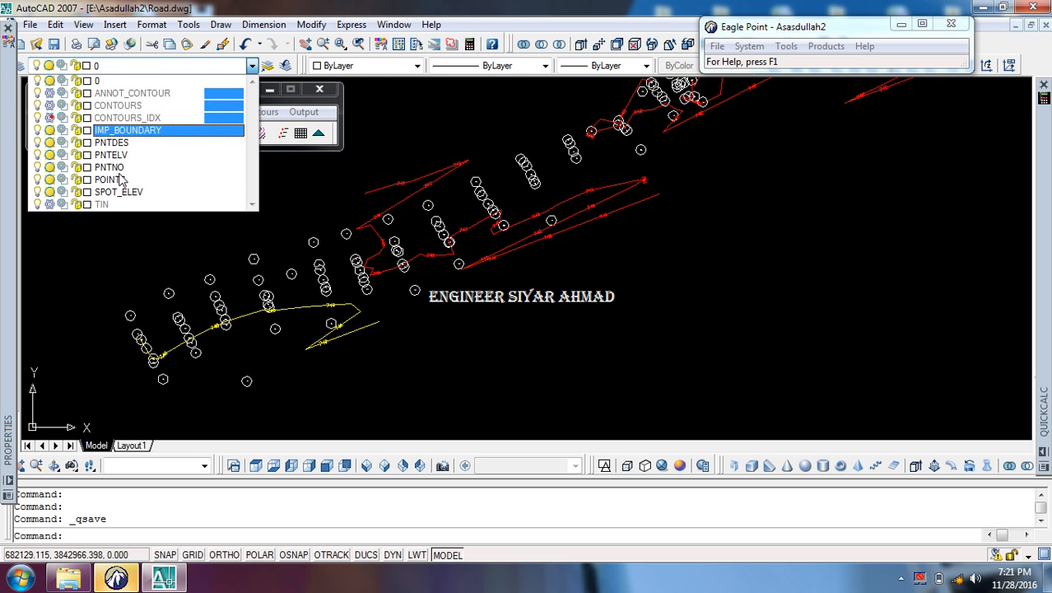
{"action": "left_click", "coordinate": [476, 305]}
{"action": "scroll", "coordinate": [422, 316], "scroll_direction": "down", "scroll_amount": 9}
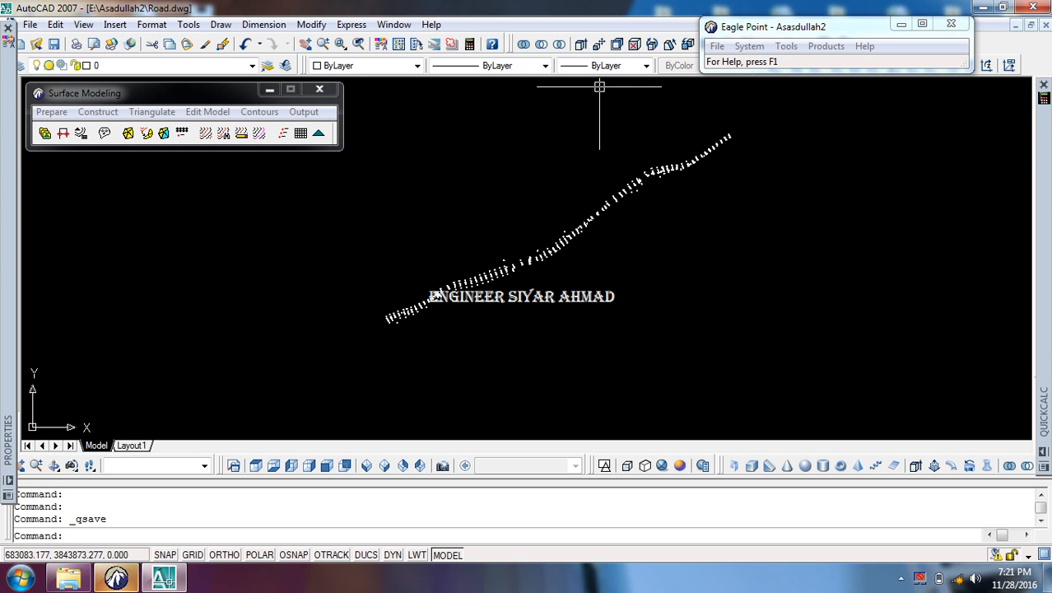
Step: Switch to the Practice workbook in Excel, enter =CONCATENATE(B1,",",C1) in F1 and fit column F's width to its content
{"action": "left_click", "coordinate": [1005, 8]}
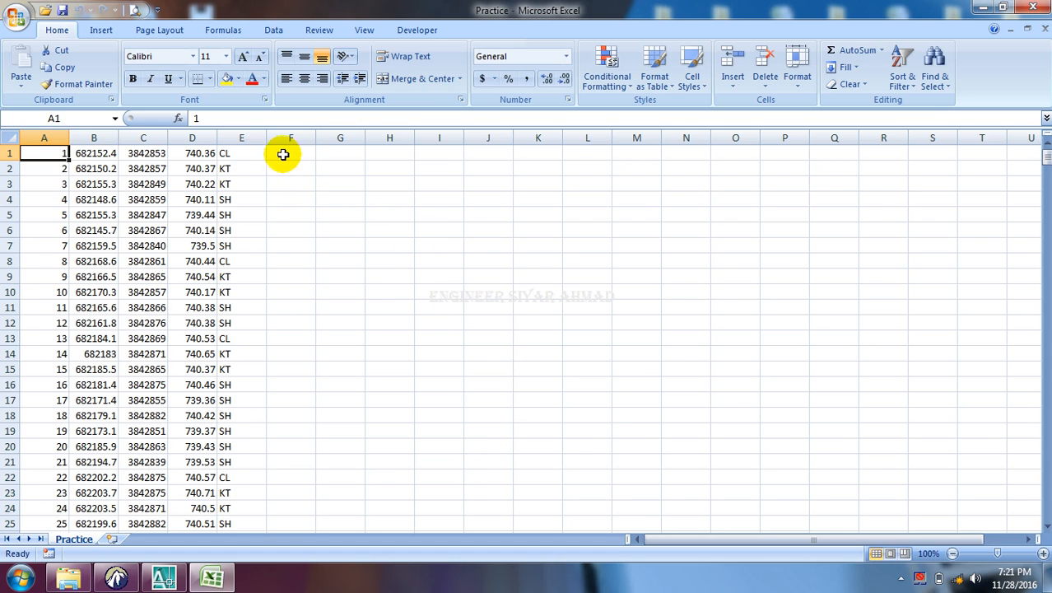
{"action": "left_click", "coordinate": [280, 137]}
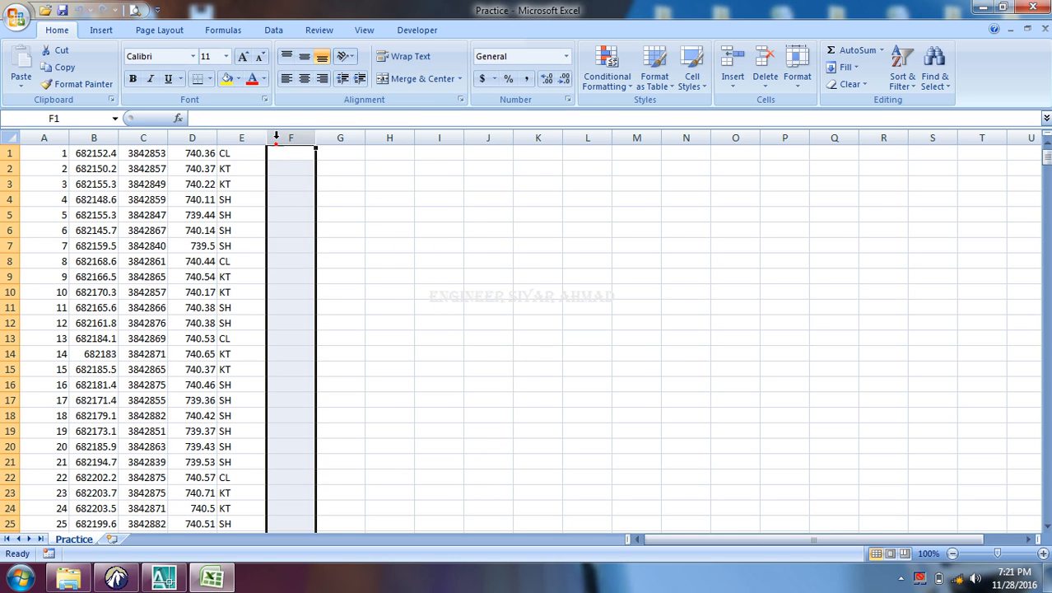
{"action": "left_click", "coordinate": [178, 118]}
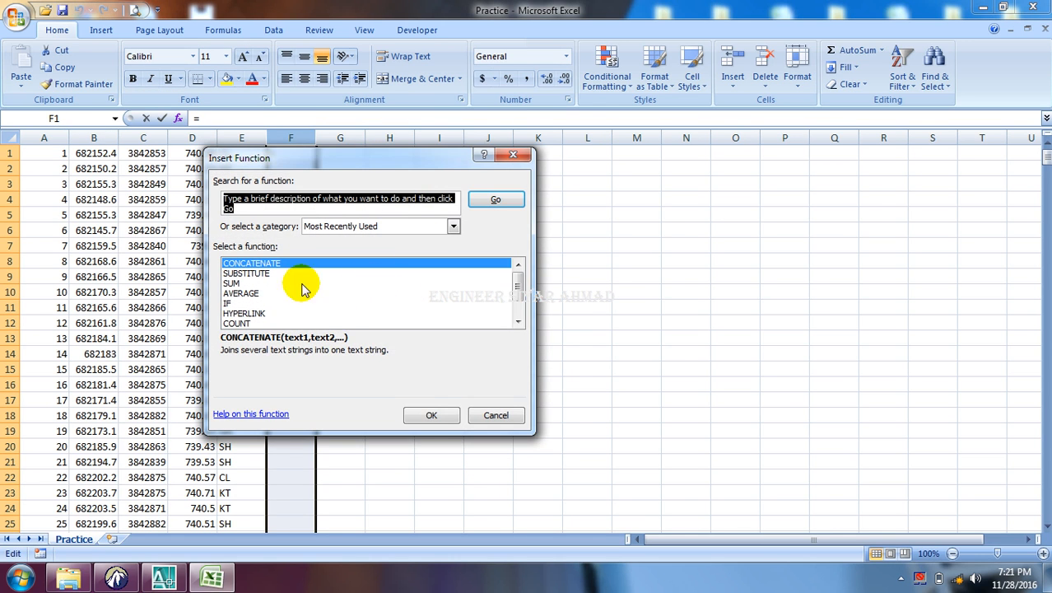
{"action": "left_click", "coordinate": [431, 417]}
{"action": "left_click", "coordinate": [93, 157]}
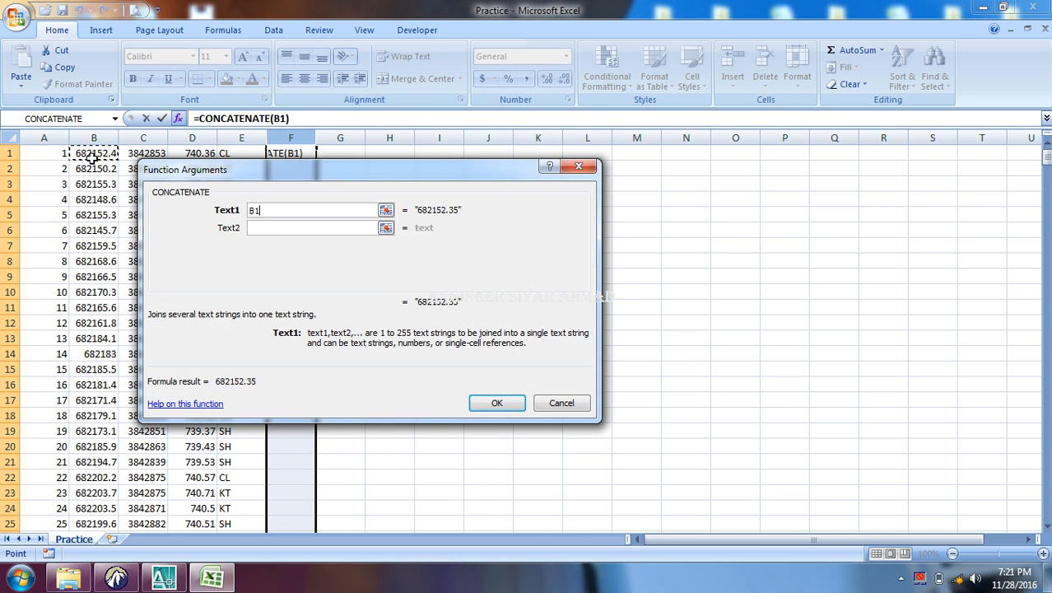
{"action": "left_click", "coordinate": [252, 228]}
{"action": "left_click", "coordinate": [263, 251]}
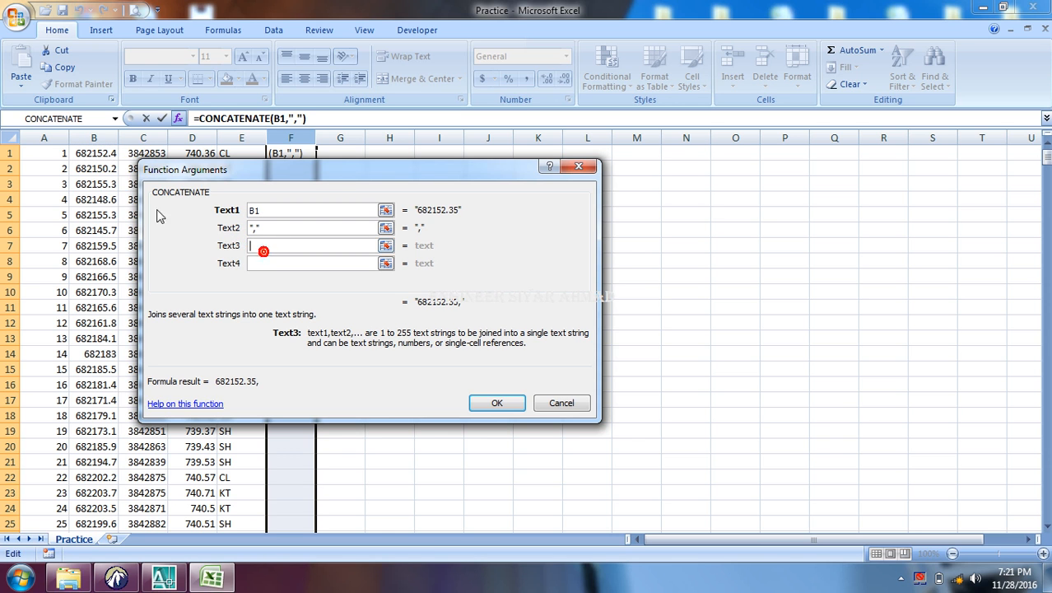
{"action": "left_click", "coordinate": [130, 156]}
{"action": "left_click", "coordinate": [496, 403]}
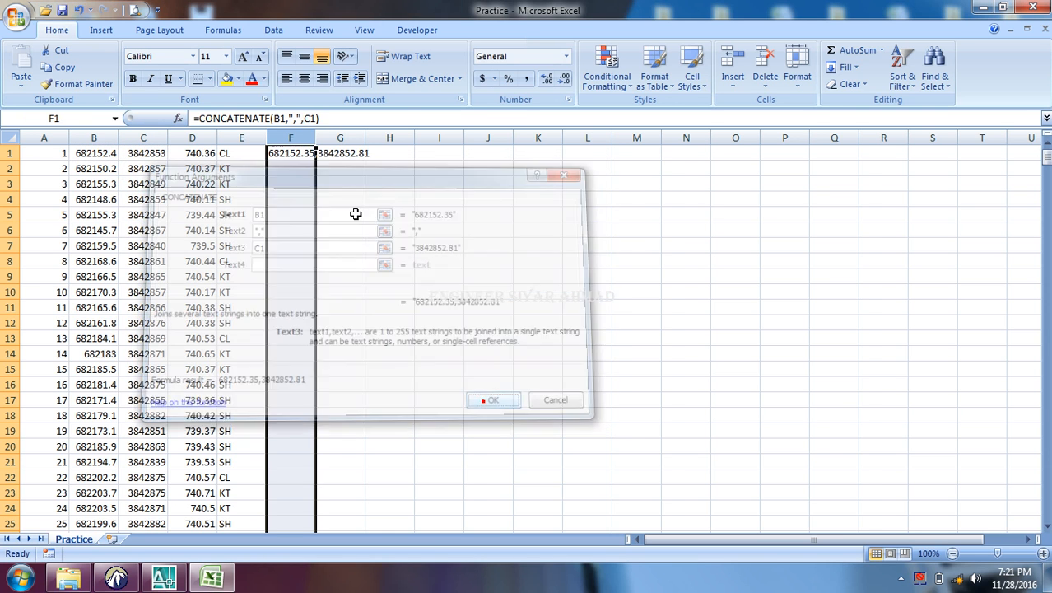
{"action": "double_click", "coordinate": [315, 138]}
{"action": "left_click", "coordinate": [347, 154]}
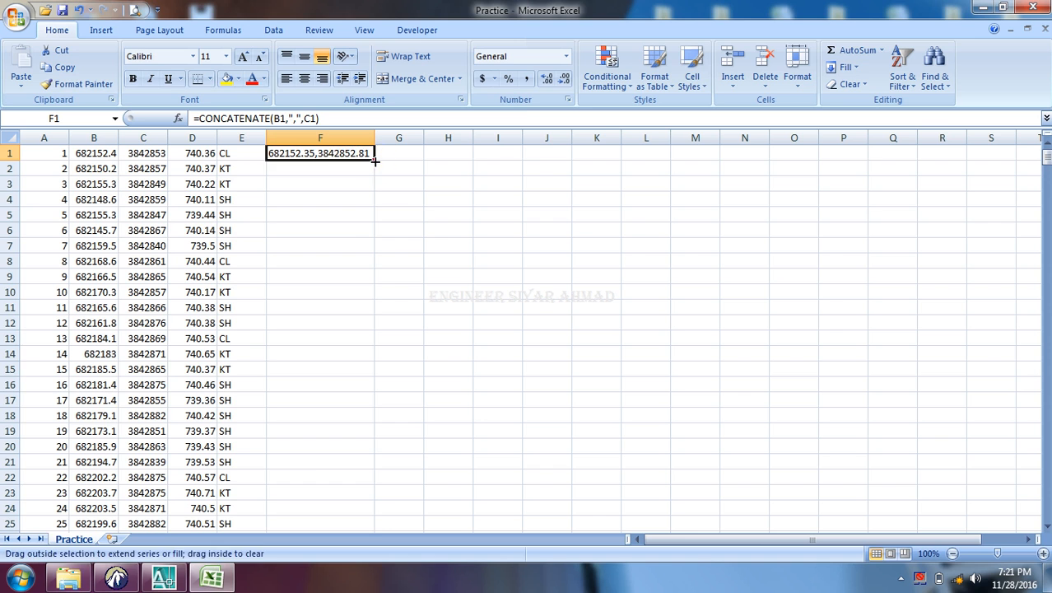
Step: Fill the F1 coordinate formula down column F and turn on filtering for the code column E
{"action": "double_click", "coordinate": [373, 160]}
{"action": "left_click", "coordinate": [247, 136]}
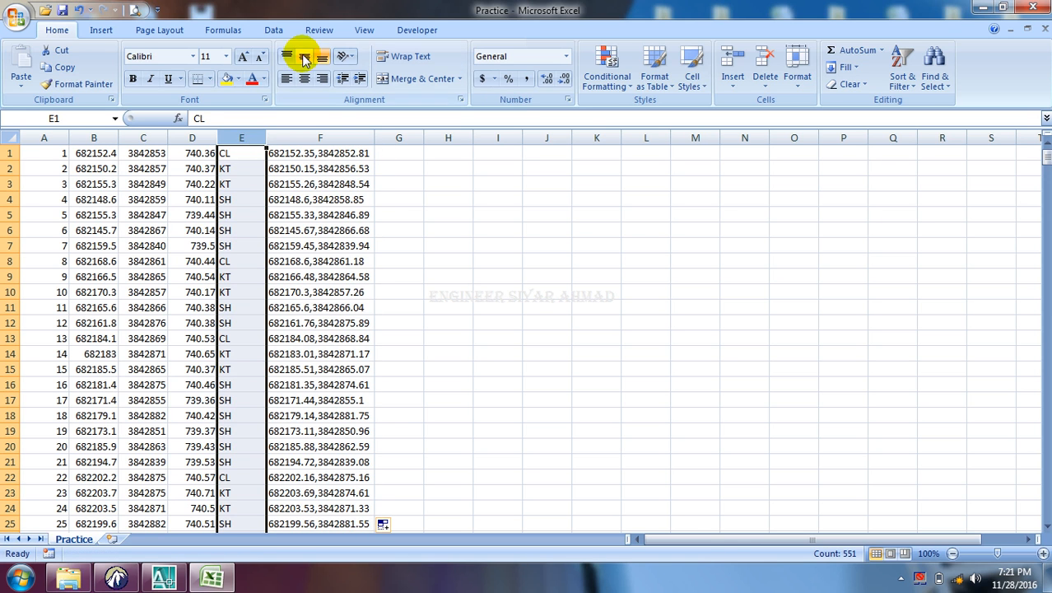
{"action": "left_click", "coordinate": [273, 30]}
{"action": "left_click", "coordinate": [404, 70]}
{"action": "left_click", "coordinate": [432, 217]}
{"action": "left_click", "coordinate": [270, 154]}
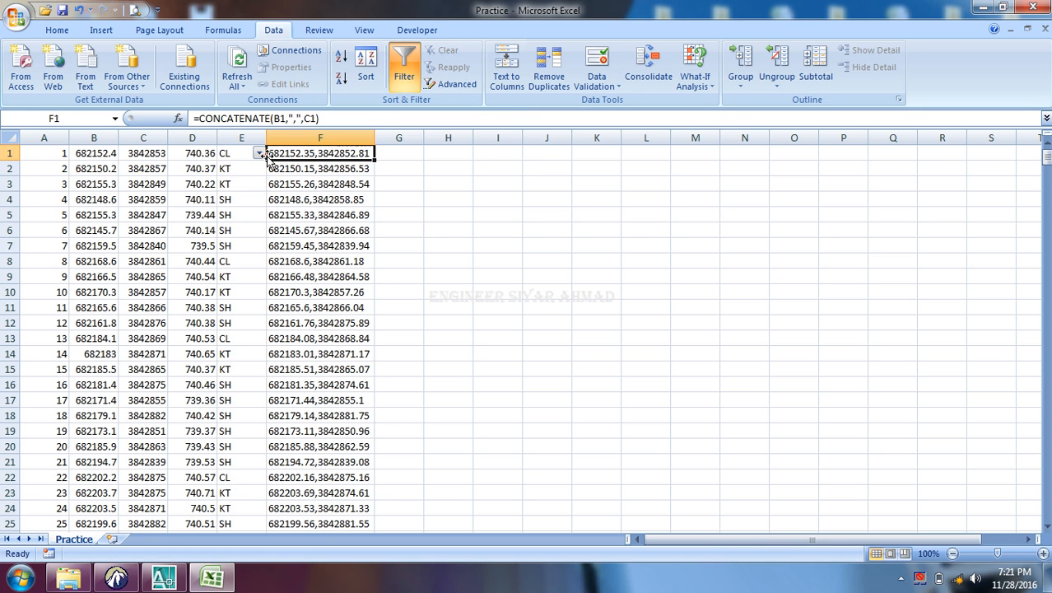
Step: Filter column E so that only the rows with code CL are shown
{"action": "left_click", "coordinate": [259, 153]}
{"action": "left_click", "coordinate": [141, 311]}
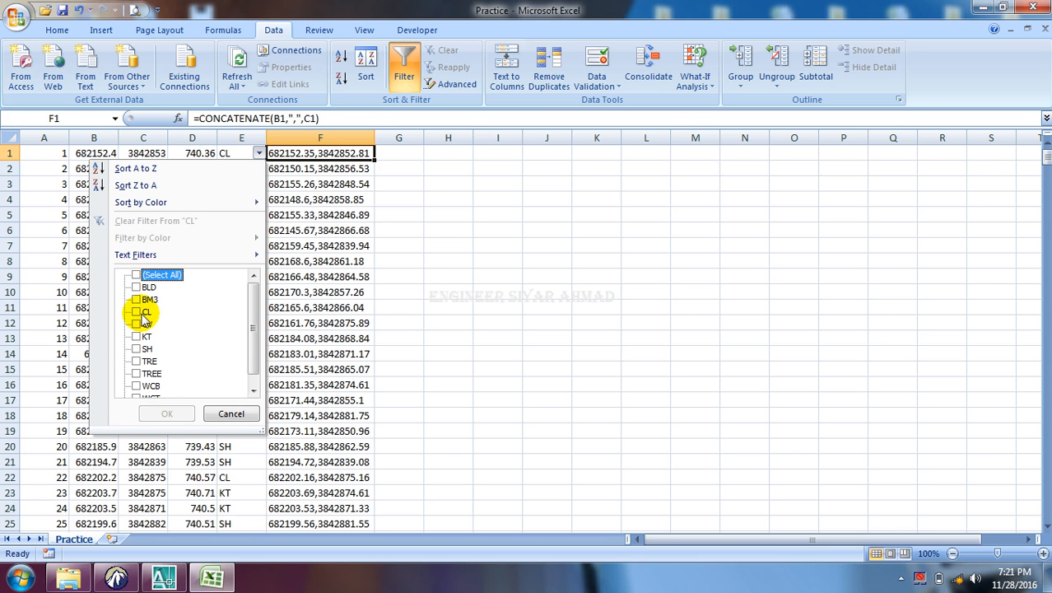
{"action": "left_click", "coordinate": [164, 416]}
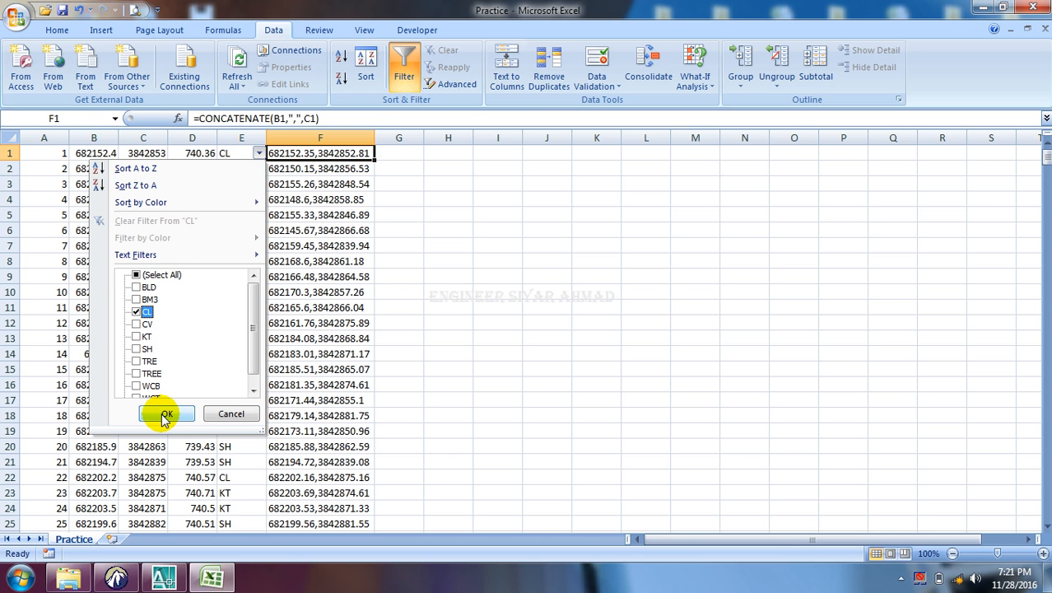
{"action": "left_click", "coordinate": [489, 275]}
Step: Copy the joined coordinates of all filtered CL rows in column F and switch to Road.dwg in AutoCAD
{"action": "left_click_drag", "start_coordinate": [319, 153], "coordinate": [281, 519]}
{"action": "right_click", "coordinate": [289, 521]}
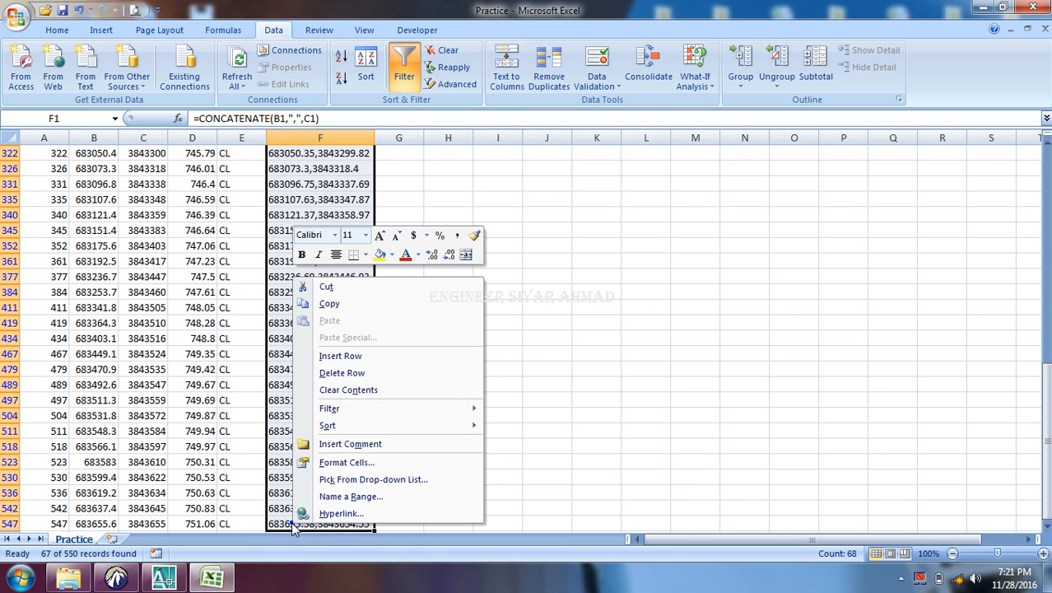
{"action": "left_click", "coordinate": [329, 303]}
{"action": "key", "text": "alt+Tab"}
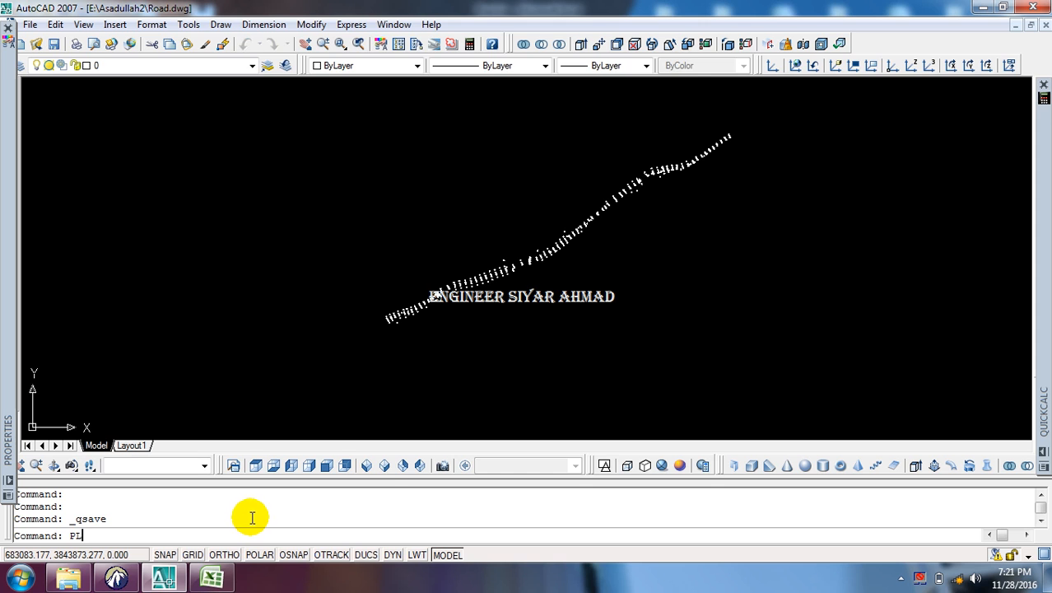
Step: Draw the road centerline as a polyline, pasting the copied CL coordinates as its vertices
{"action": "type", "text": "PL"}
{"action": "key", "text": "Return"}
{"action": "right_click", "coordinate": [245, 540]}
{"action": "left_click", "coordinate": [271, 484]}
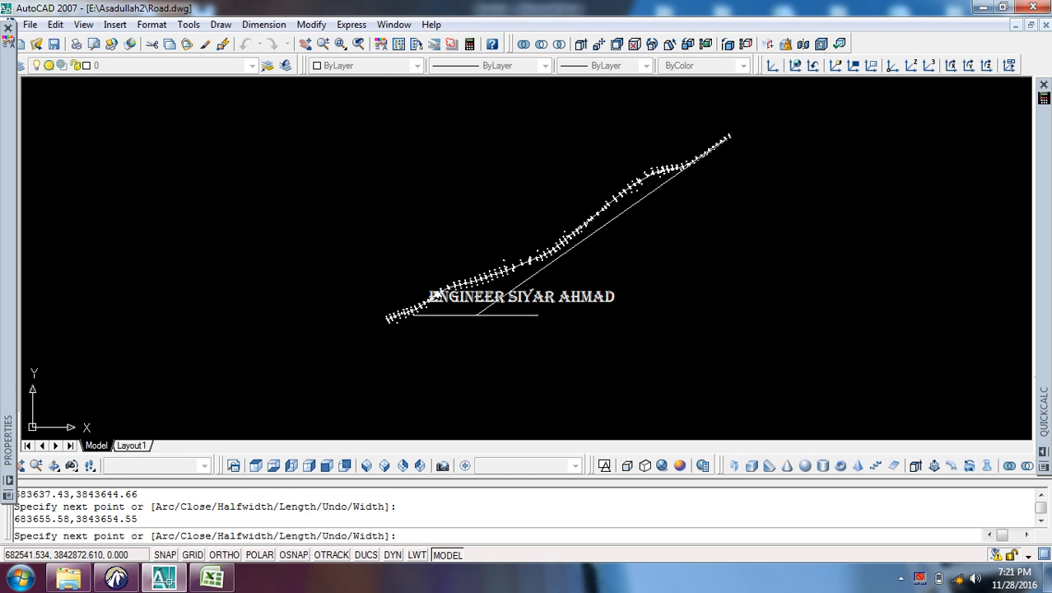
{"action": "key", "text": "Escape"}
Step: Freeze the POINTS layer to leave the centerline polyline on its own
{"action": "scroll", "coordinate": [392, 305], "scroll_direction": "up", "scroll_amount": 2}
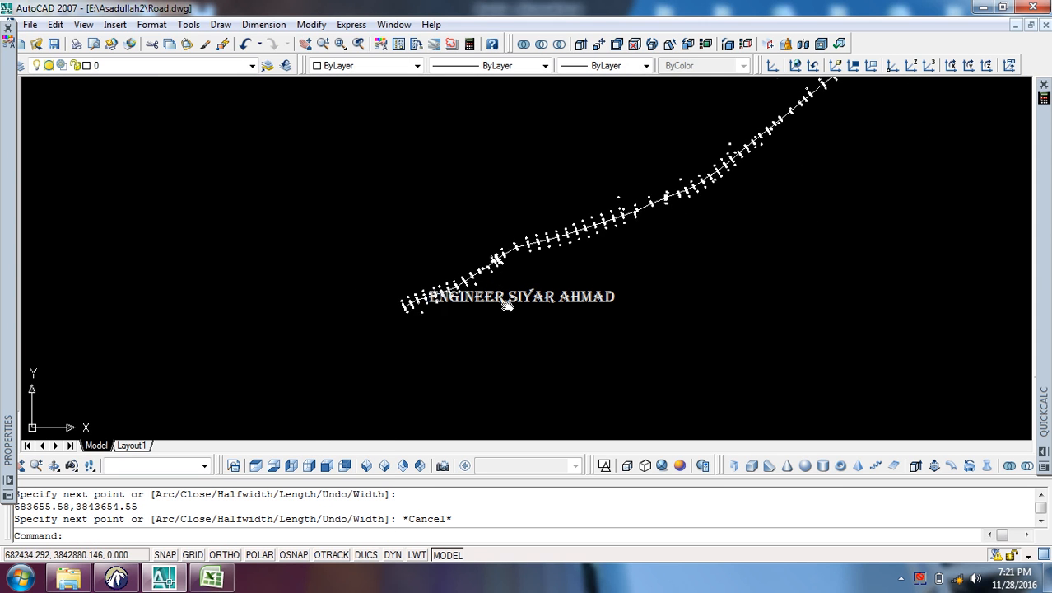
{"action": "middle_click_drag", "start_coordinate": [507, 305], "coordinate": [404, 362]}
{"action": "scroll", "coordinate": [451, 277], "scroll_direction": "up", "scroll_amount": 5}
{"action": "scroll", "coordinate": [451, 276], "scroll_direction": "down", "scroll_amount": 5}
{"action": "left_click", "coordinate": [124, 65]}
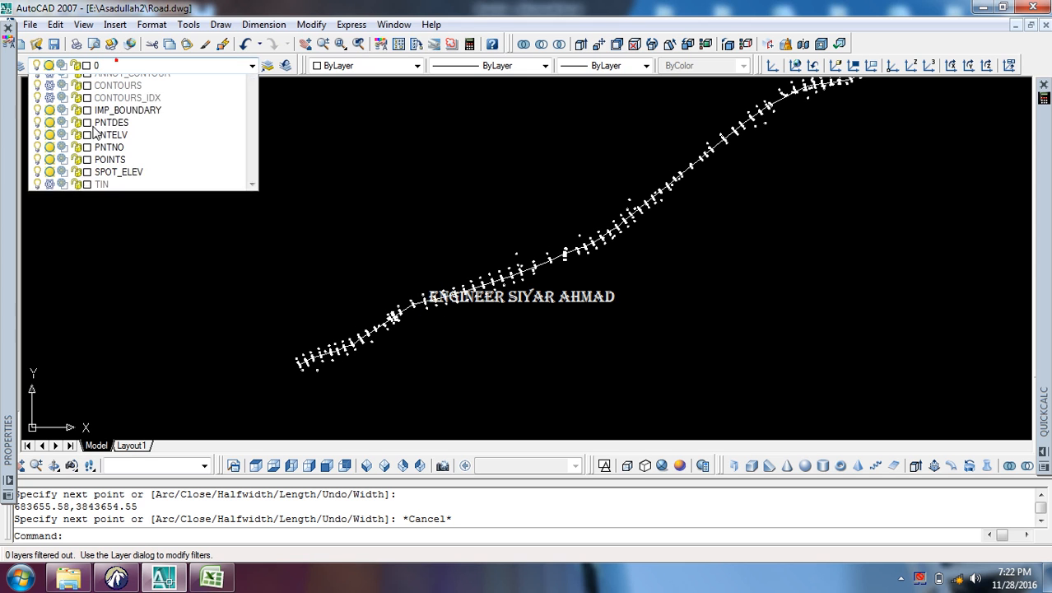
{"action": "left_click", "coordinate": [49, 181]}
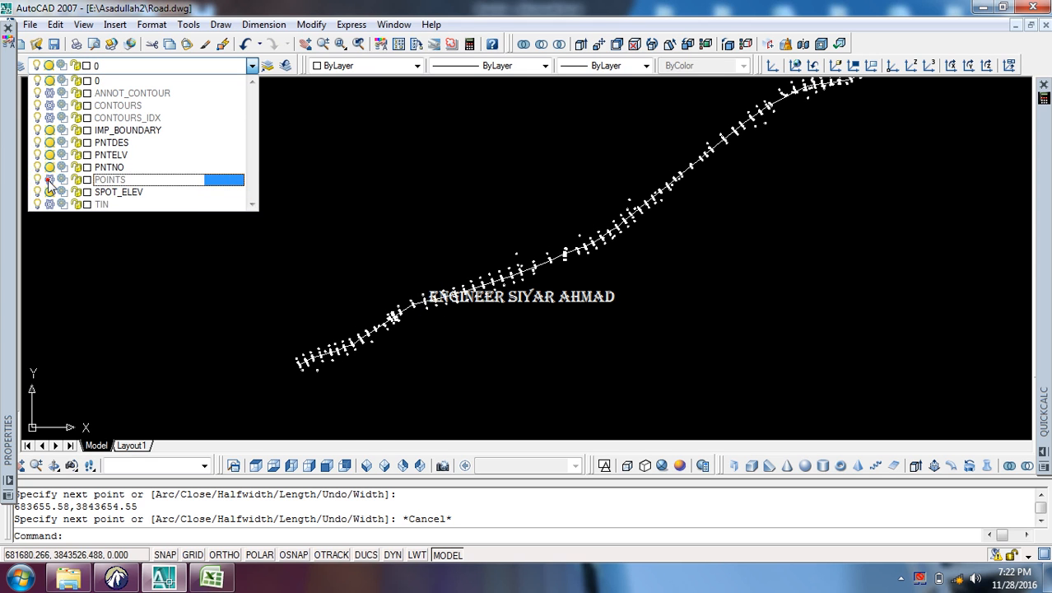
{"action": "left_click", "coordinate": [482, 305]}
Step: Switch back to the Practice workbook in Excel and filter column E to show only code BLD
{"action": "left_click", "coordinate": [212, 579]}
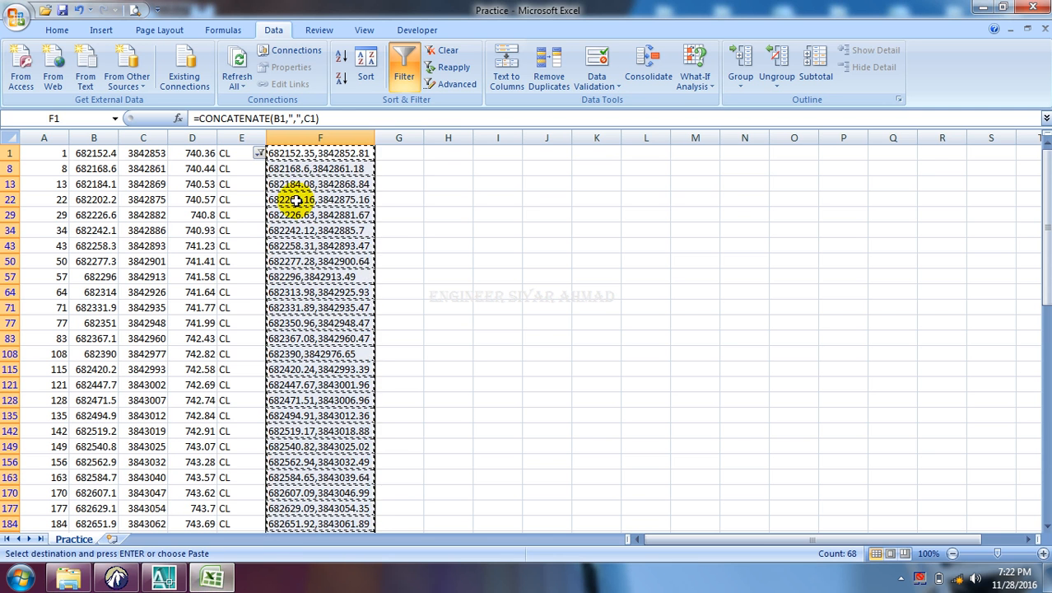
{"action": "key", "text": "Escape"}
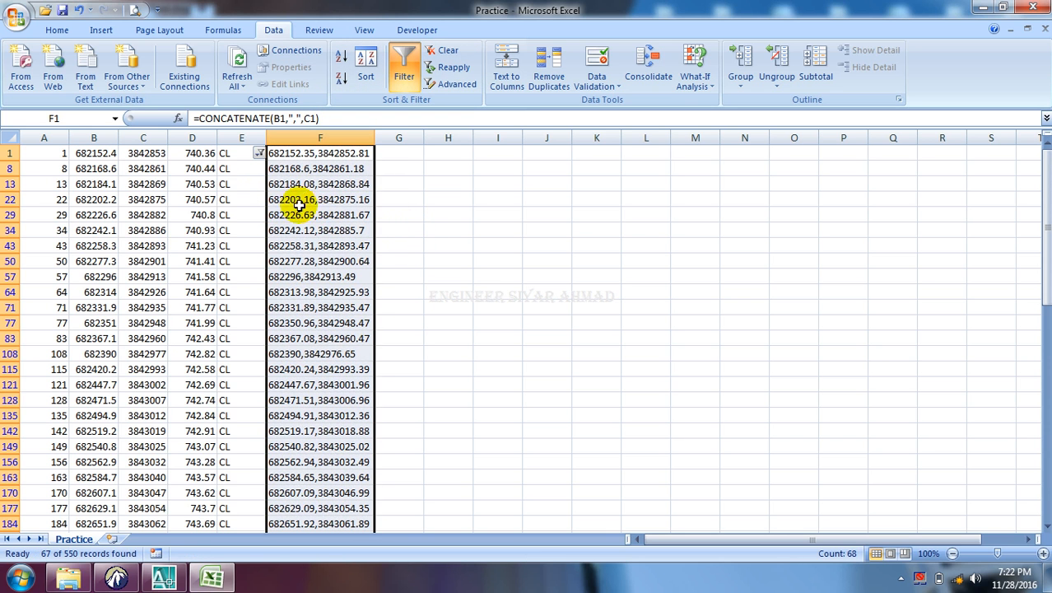
{"action": "left_click", "coordinate": [259, 153]}
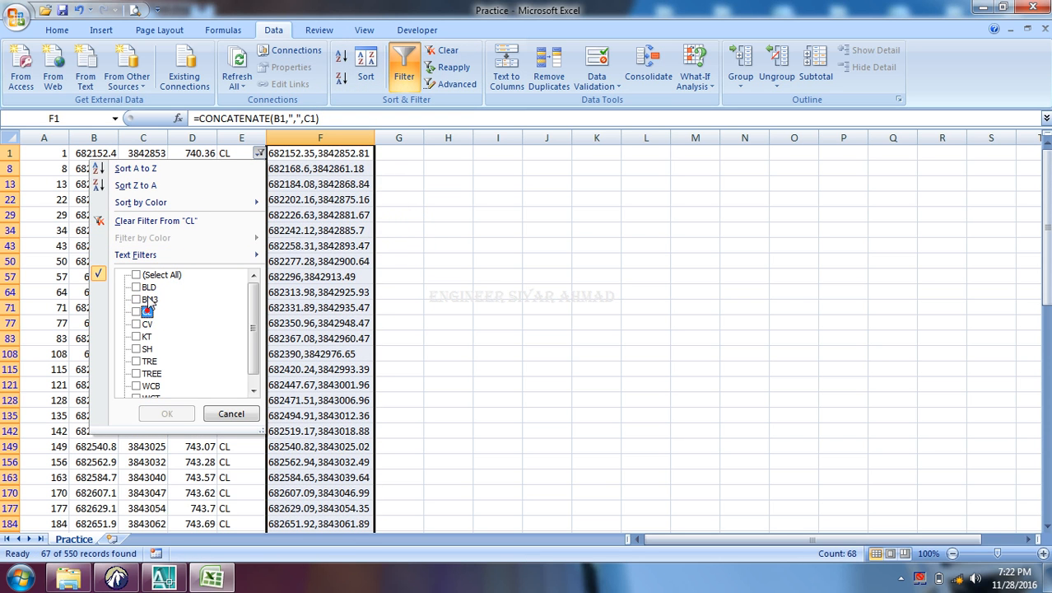
{"action": "left_click", "coordinate": [167, 413]}
{"action": "left_click", "coordinate": [505, 274]}
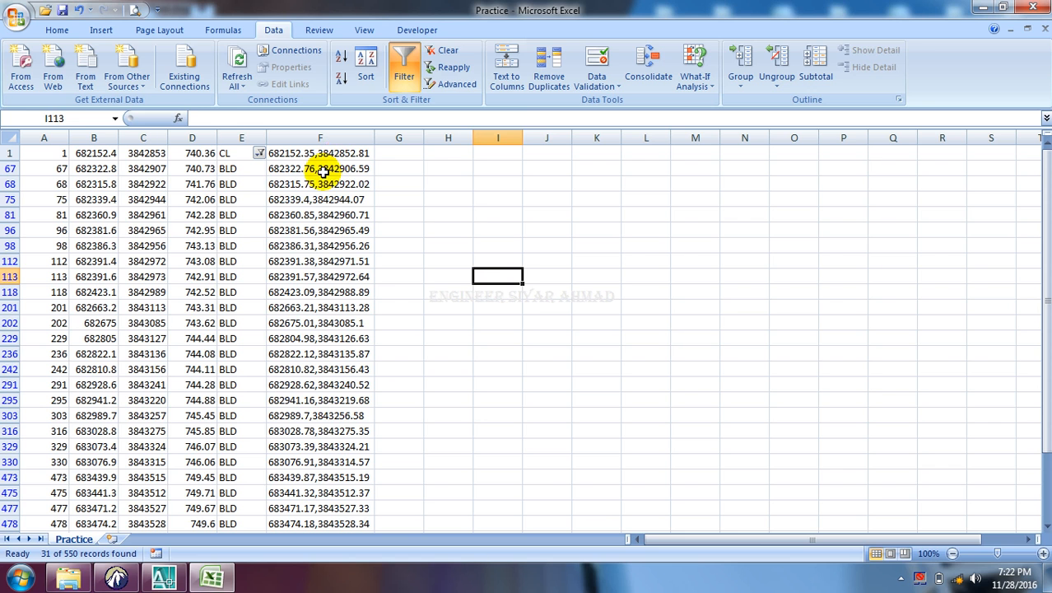
Step: Copy the joined coordinates of the BLD rows from F67 down to F519 and return to AutoCAD
{"action": "left_click", "coordinate": [323, 170]}
{"action": "key", "text": "ctrl+shift+Down"}
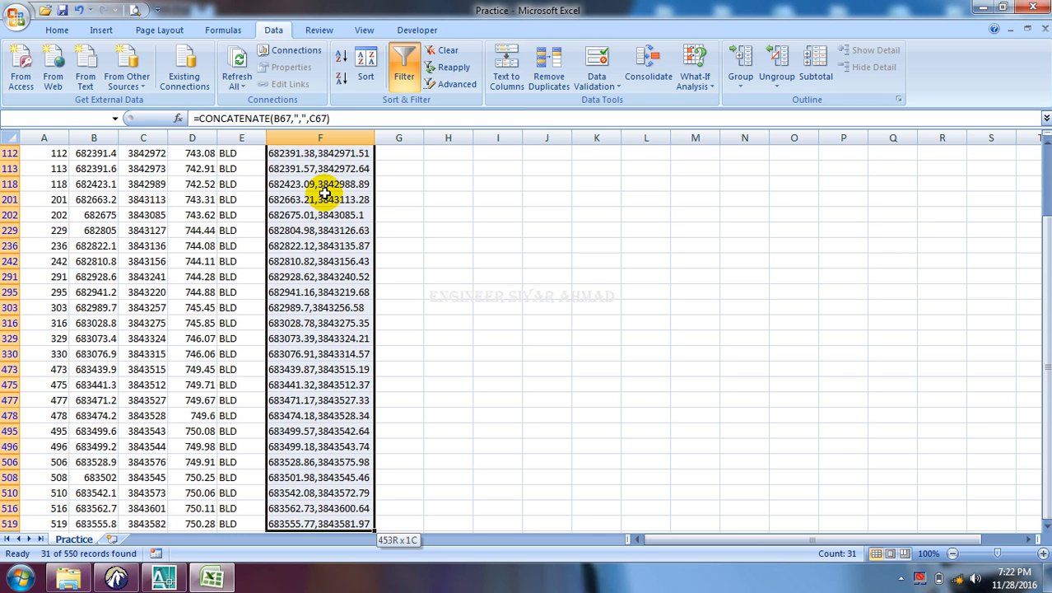
{"action": "right_click", "coordinate": [318, 201]}
{"action": "left_click", "coordinate": [356, 231]}
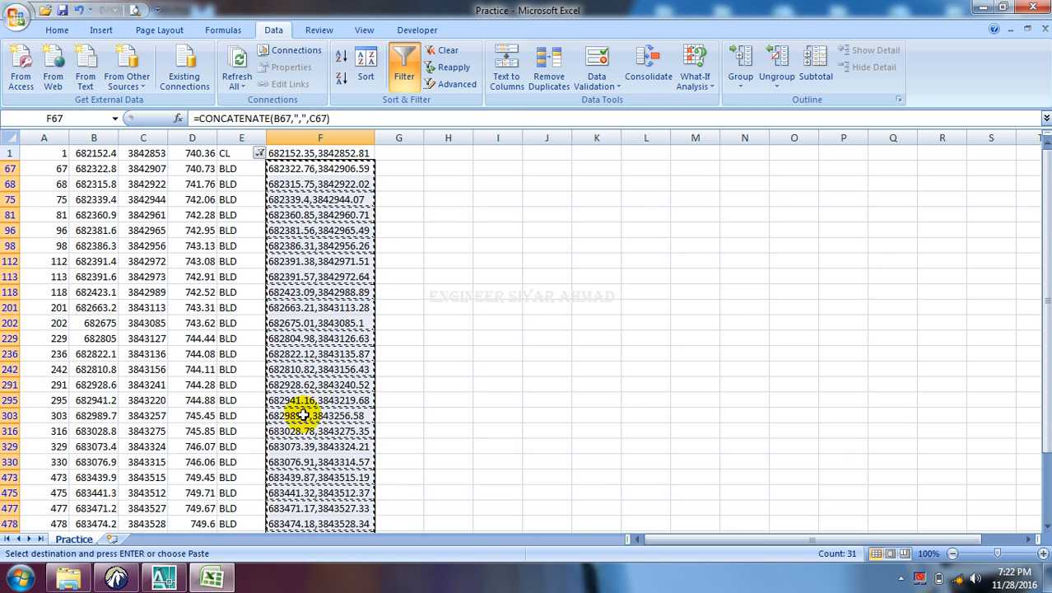
{"action": "left_click", "coordinate": [163, 578]}
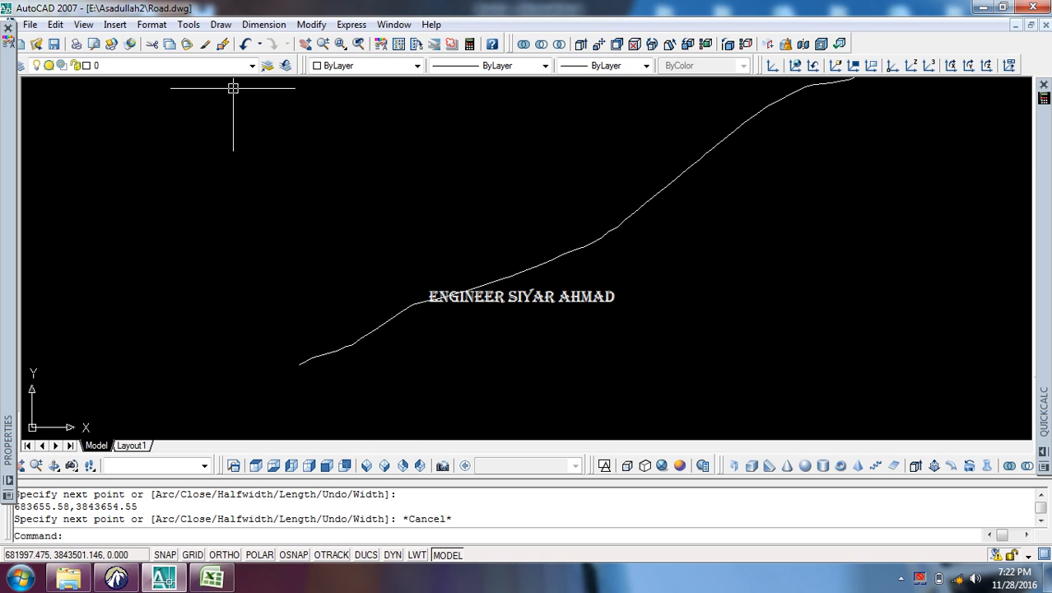
Step: Place multiple points in the drawing at the pasted BLD coordinates and end the command
{"action": "left_click", "coordinate": [221, 24]}
{"action": "mouse_move", "coordinate": [300, 330]}
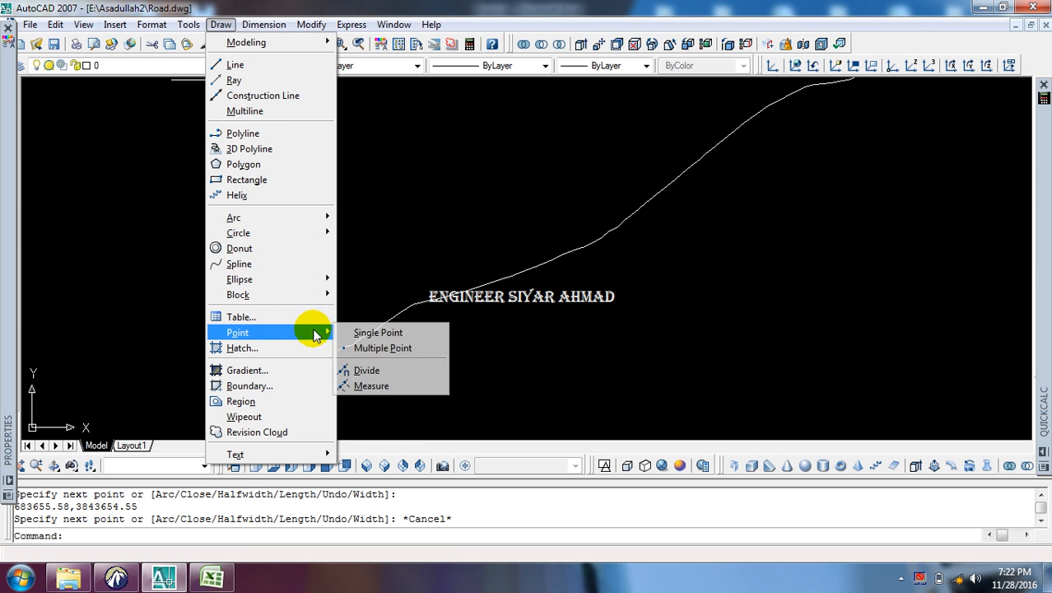
{"action": "left_click", "coordinate": [374, 346]}
{"action": "right_click", "coordinate": [368, 534]}
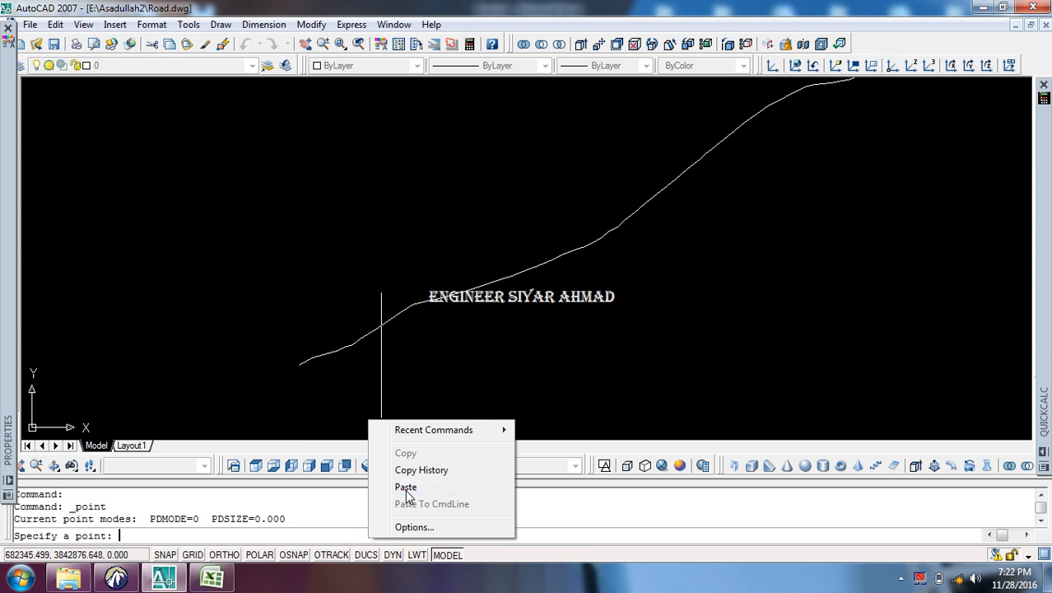
{"action": "left_click", "coordinate": [405, 488]}
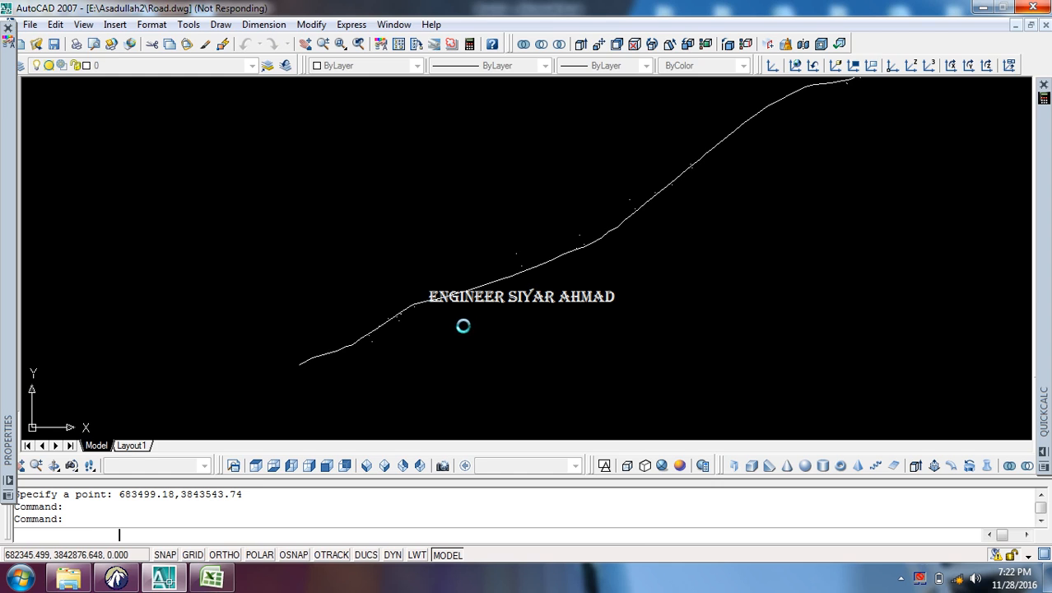
{"action": "scroll", "coordinate": [430, 317], "scroll_direction": "down", "scroll_amount": 4}
{"action": "middle_click_drag", "start_coordinate": [493, 328], "coordinate": [465, 337]}
{"action": "key", "text": "Escape"}
{"action": "key", "text": "Escape"}
{"action": "key", "text": "Escape"}
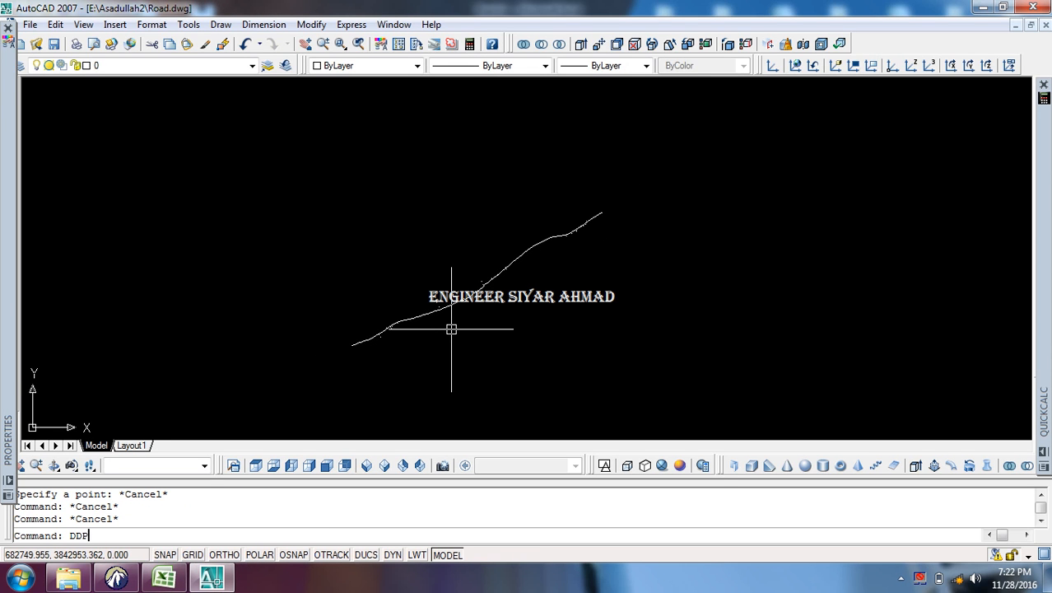
Step: Set the point style to a circle with a cross at a size of 1.5 absolute units
{"action": "key", "text": "Return"}
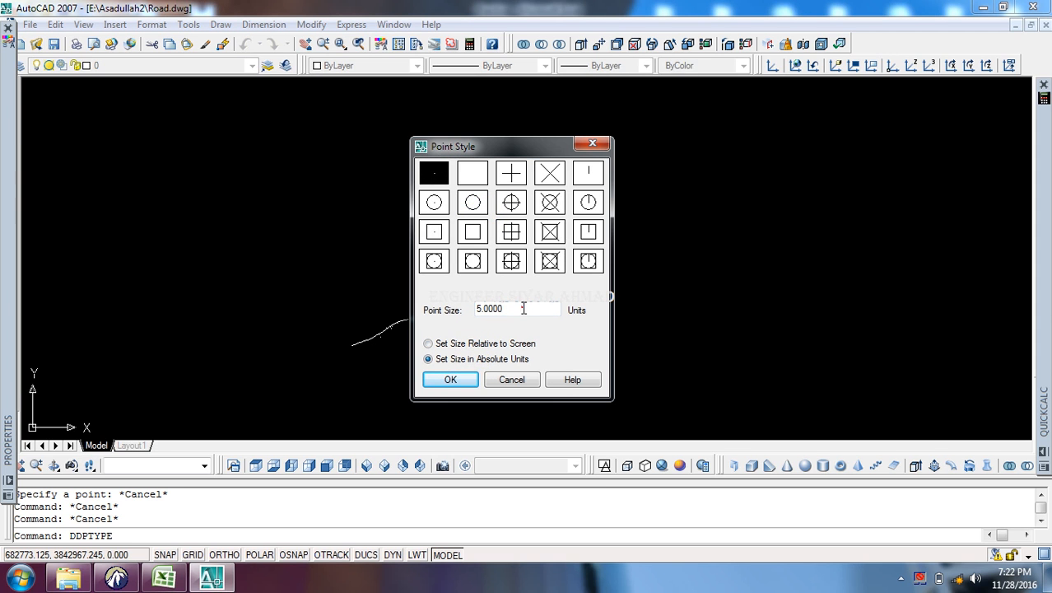
{"action": "type", "text": ".5"}
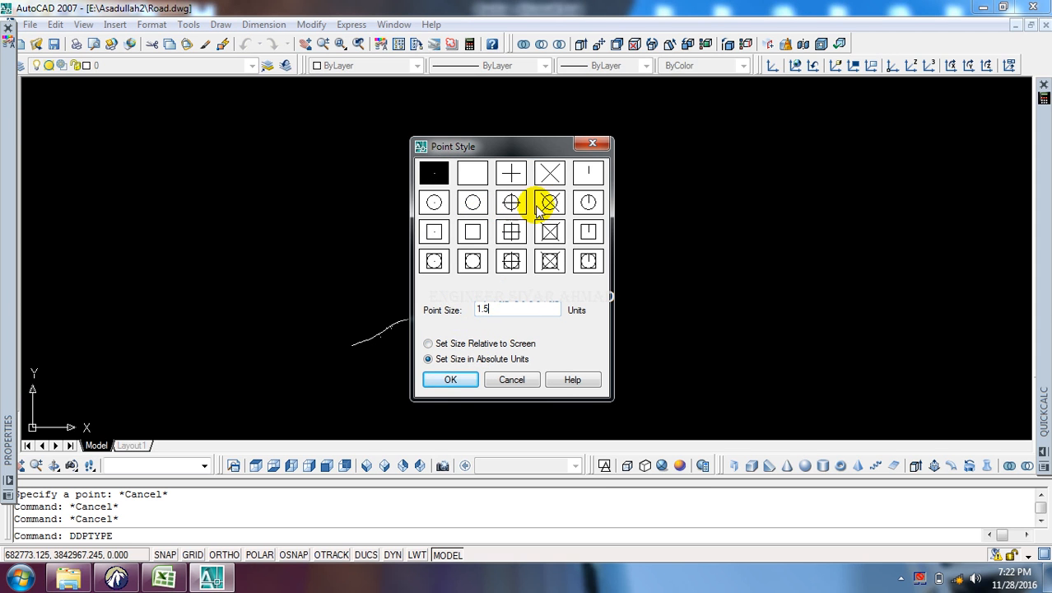
{"action": "left_click", "coordinate": [511, 202]}
{"action": "left_click", "coordinate": [458, 384]}
Step: With object snap on, draw a building outline polyline through the successive BLD points on the southeast side of the centerline
{"action": "scroll", "coordinate": [433, 379], "scroll_direction": "up", "scroll_amount": 5}
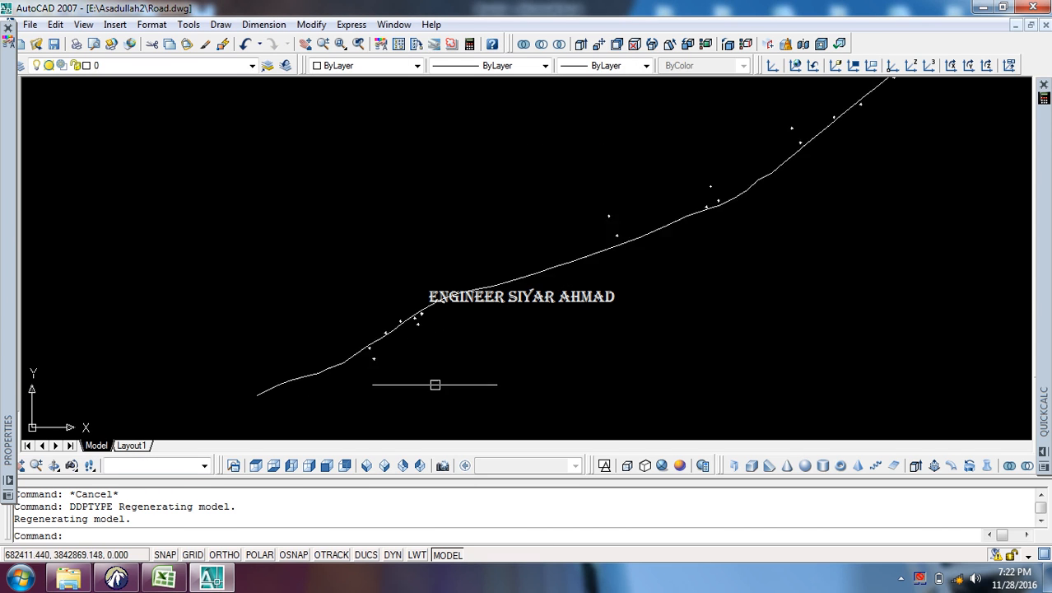
{"action": "type", "text": "PL"}
{"action": "key", "text": "Return"}
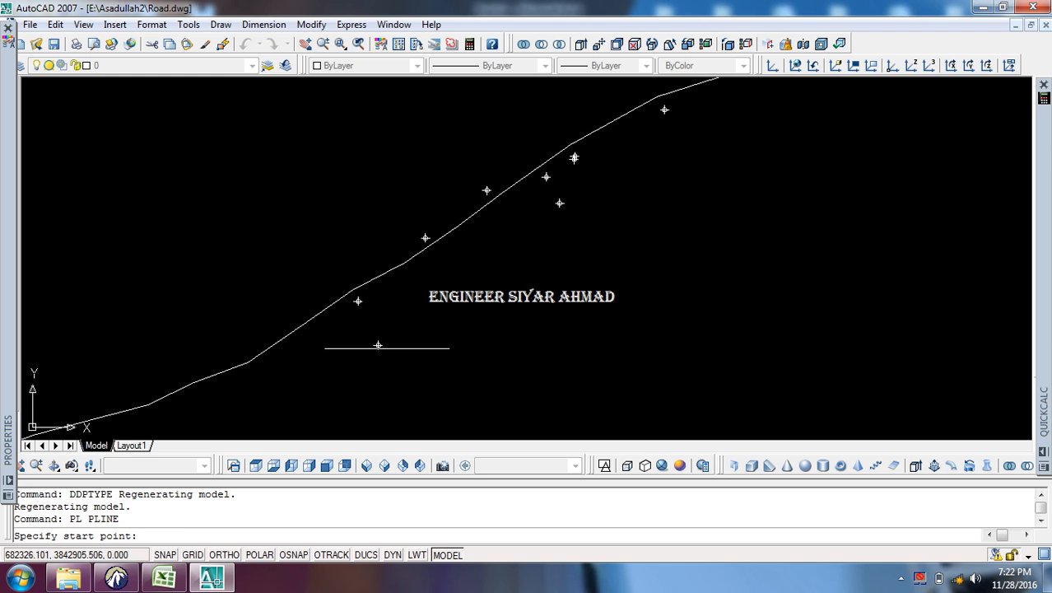
{"action": "left_click", "coordinate": [378, 345]}
{"action": "left_click", "coordinate": [357, 301]}
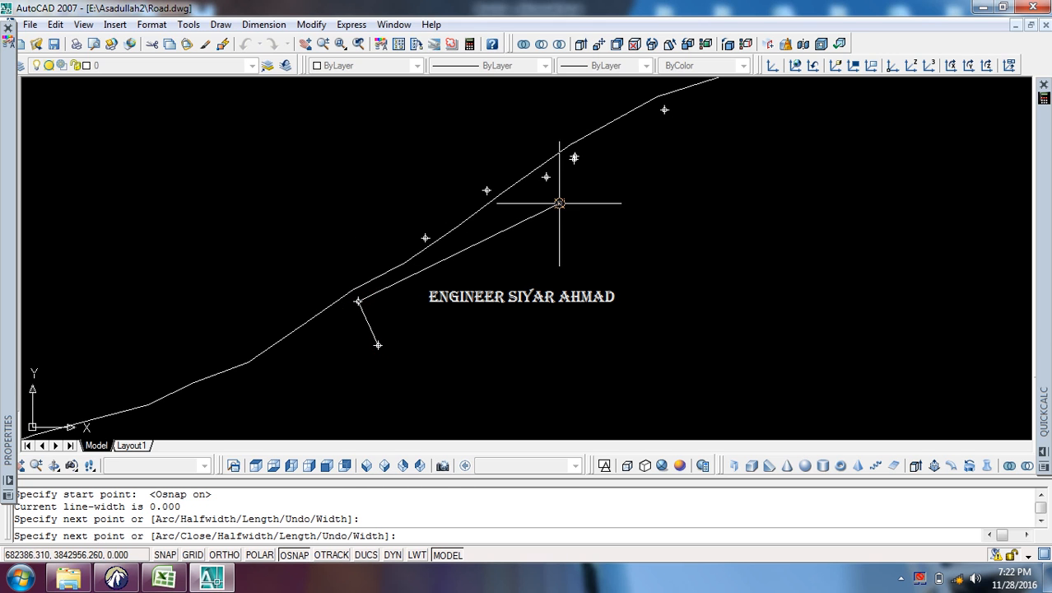
{"action": "left_click", "coordinate": [560, 204]}
{"action": "left_click", "coordinate": [547, 183]}
{"action": "scroll", "coordinate": [550, 176], "scroll_direction": "up", "scroll_amount": 5}
{"action": "left_click", "coordinate": [540, 171]}
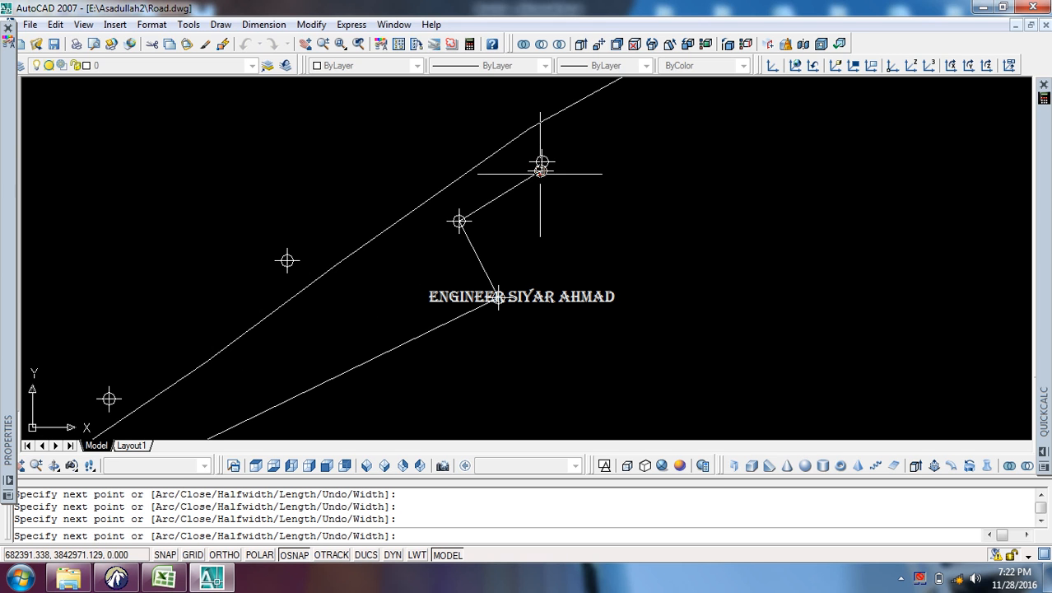
Step: Continue the building outline to the northeastern BLD point, add the rear corners with a step freehand, and close the polyline
{"action": "middle_click_drag", "start_coordinate": [542, 161], "coordinate": [383, 316]}
{"action": "scroll", "coordinate": [756, 123], "scroll_direction": "down", "scroll_amount": 4}
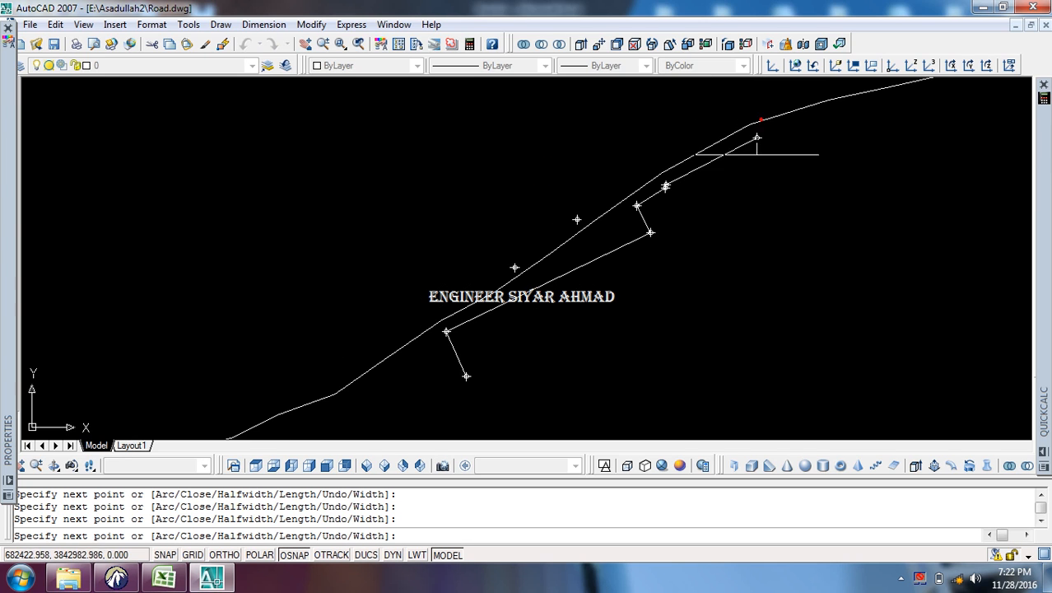
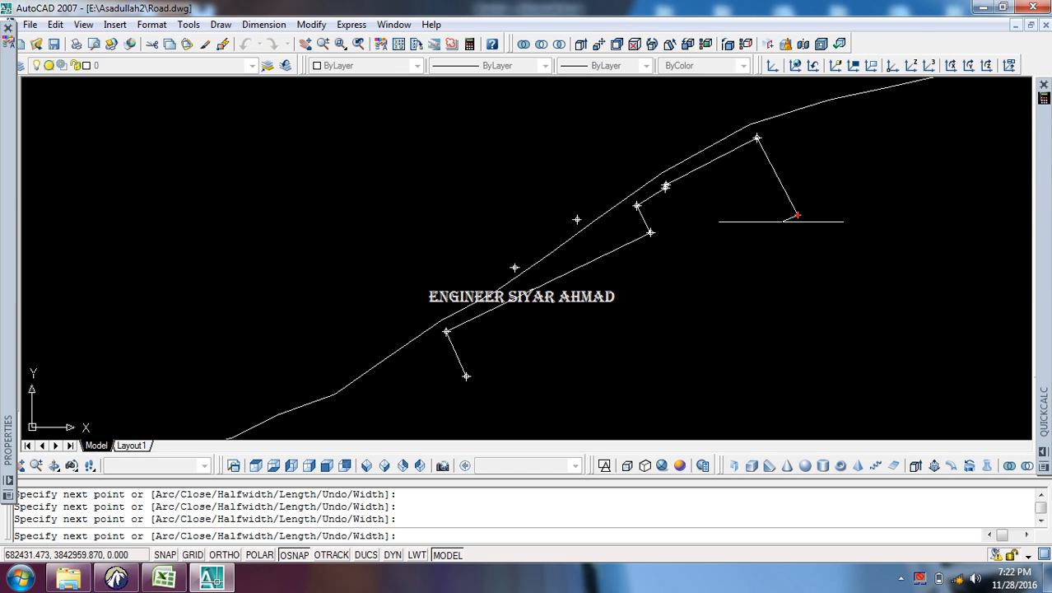
{"action": "left_click", "coordinate": [797, 216]}
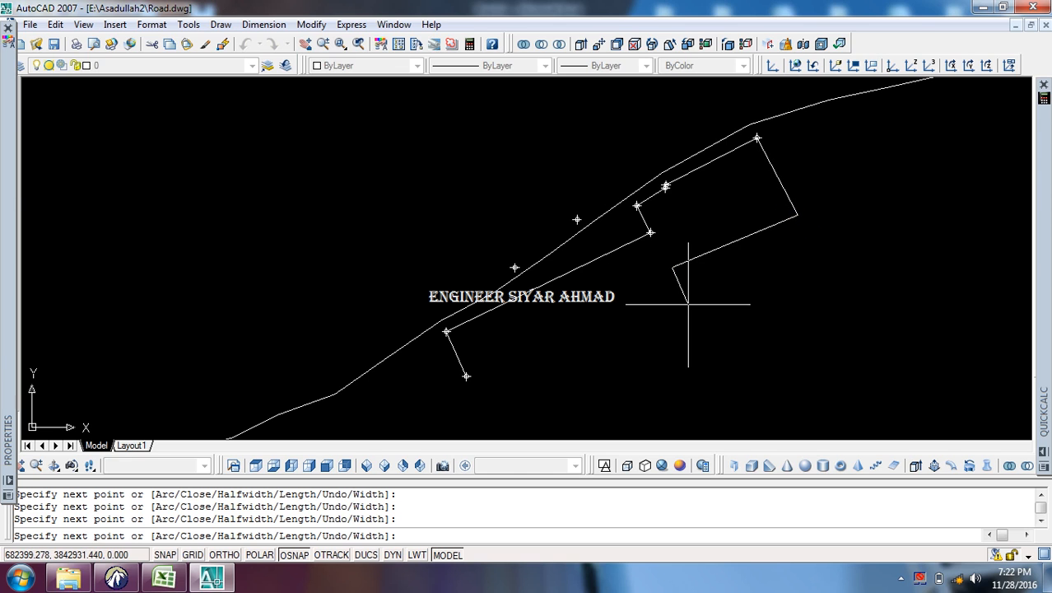
{"action": "type", "text": "c"}
{"action": "key", "text": "Return"}
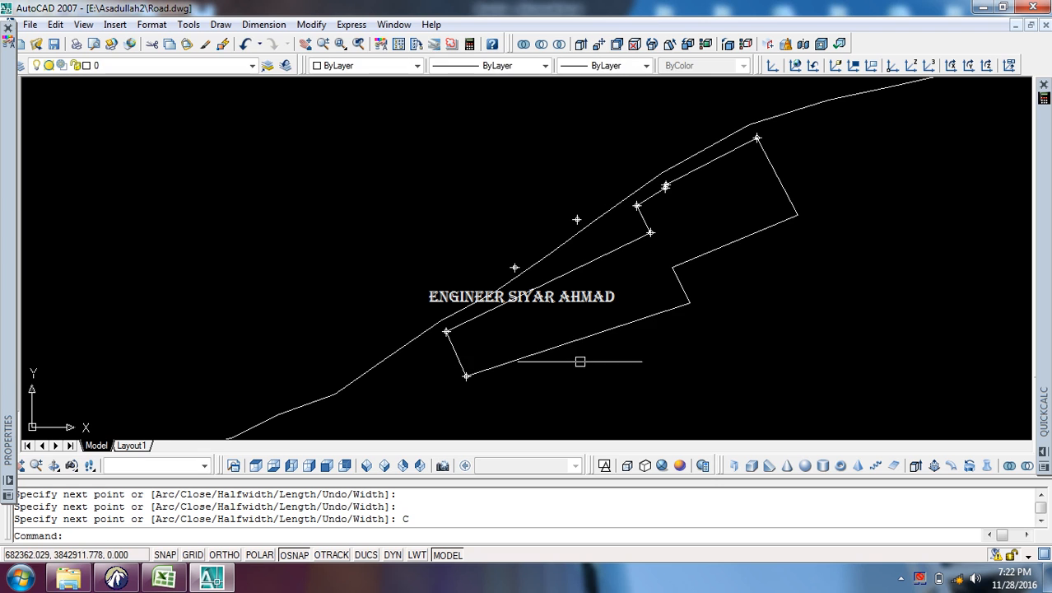
Step: Stretch the lower corner of the outline's rear step inward to align the long rear edge with the front edge
{"action": "scroll", "coordinate": [689, 303], "scroll_direction": "up", "scroll_amount": 3}
{"action": "left_click", "coordinate": [689, 303]}
{"action": "left_click", "coordinate": [689, 303]}
{"action": "key", "text": "Escape"}
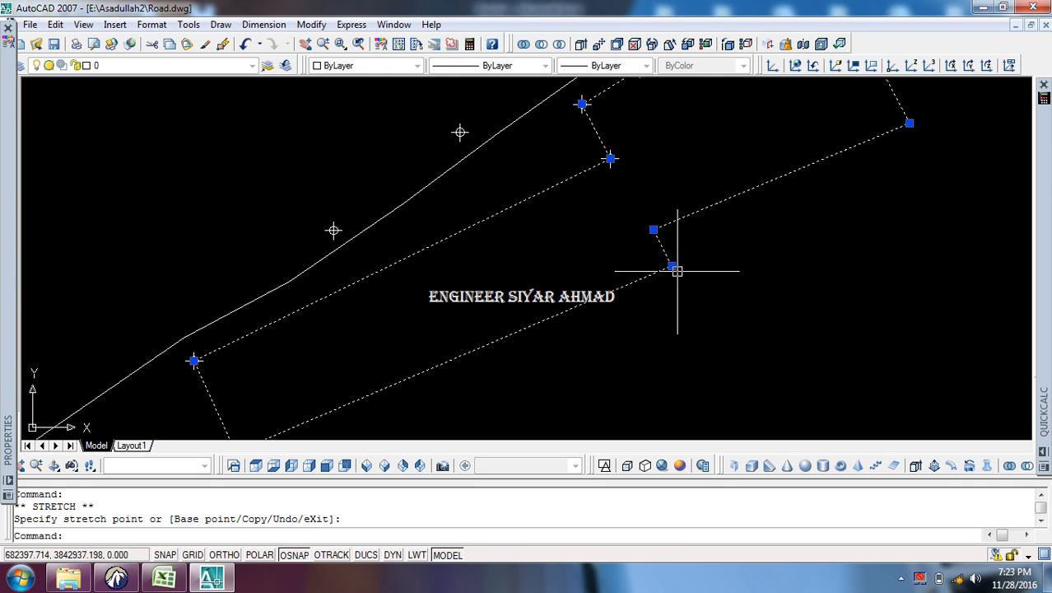
{"action": "scroll", "coordinate": [679, 272], "scroll_direction": "down", "scroll_amount": 4}
{"action": "key", "text": "Escape"}
{"action": "scroll", "coordinate": [597, 300], "scroll_direction": "up", "scroll_amount": 3}
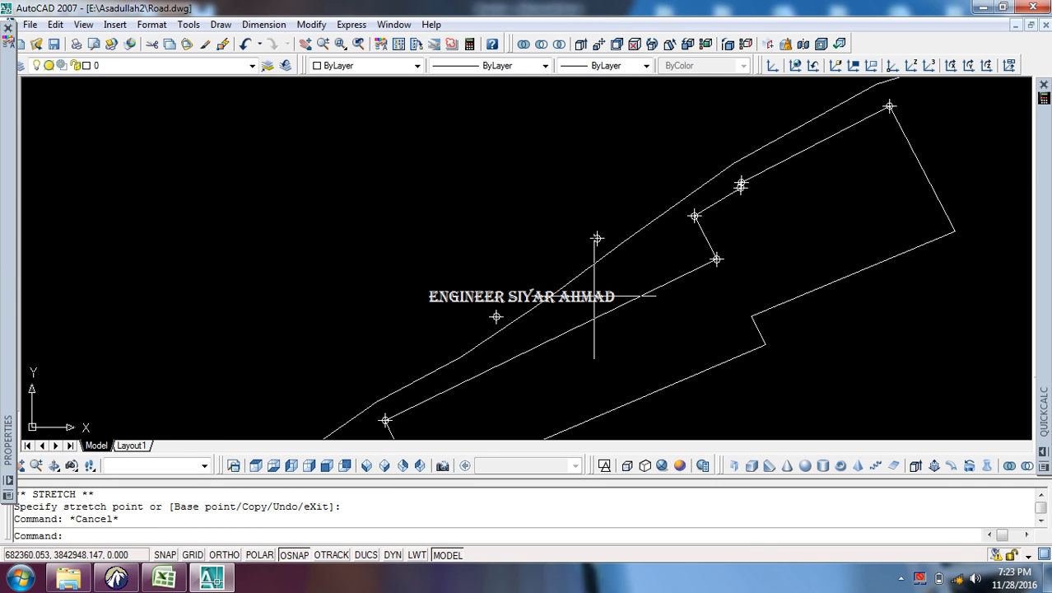
Step: Draw a closed four-sided building outline polyline from the two BLD points northwest of the centerline, placing its rear corners freehand
{"action": "type", "text": "pl"}
{"action": "key", "text": "Return"}
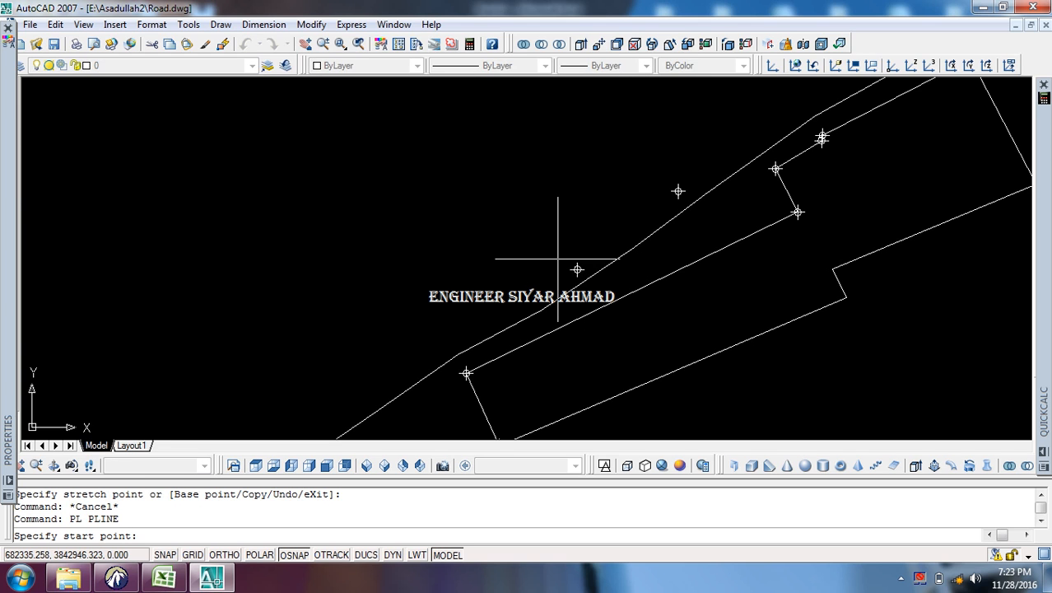
{"action": "left_click", "coordinate": [578, 269]}
{"action": "left_click", "coordinate": [678, 192]}
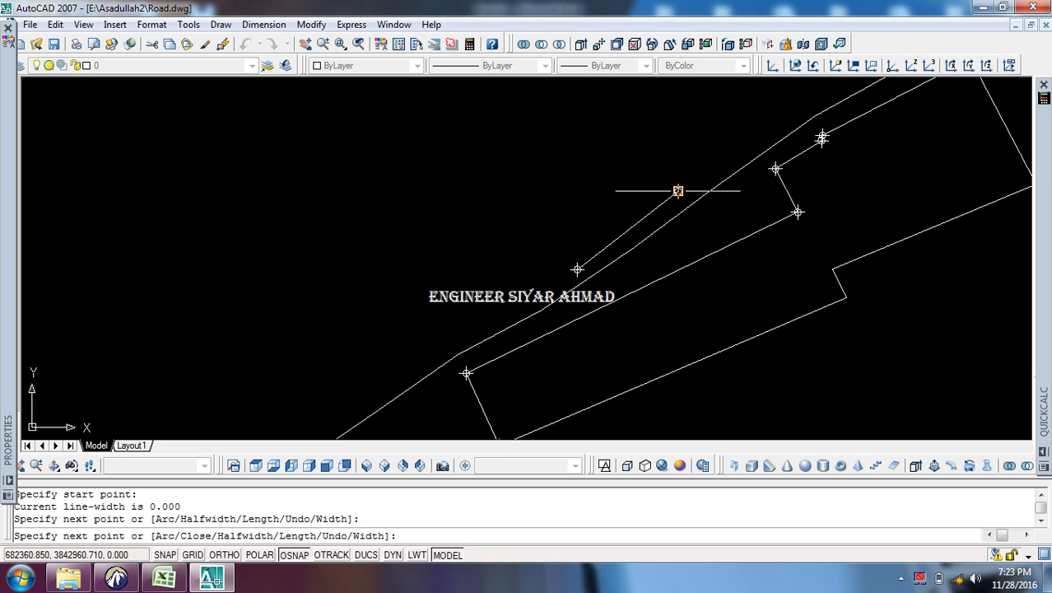
{"action": "left_click", "coordinate": [639, 144]}
{"action": "left_click", "coordinate": [542, 228]}
{"action": "type", "text": "C"}
{"action": "right_click", "coordinate": [542, 228]}
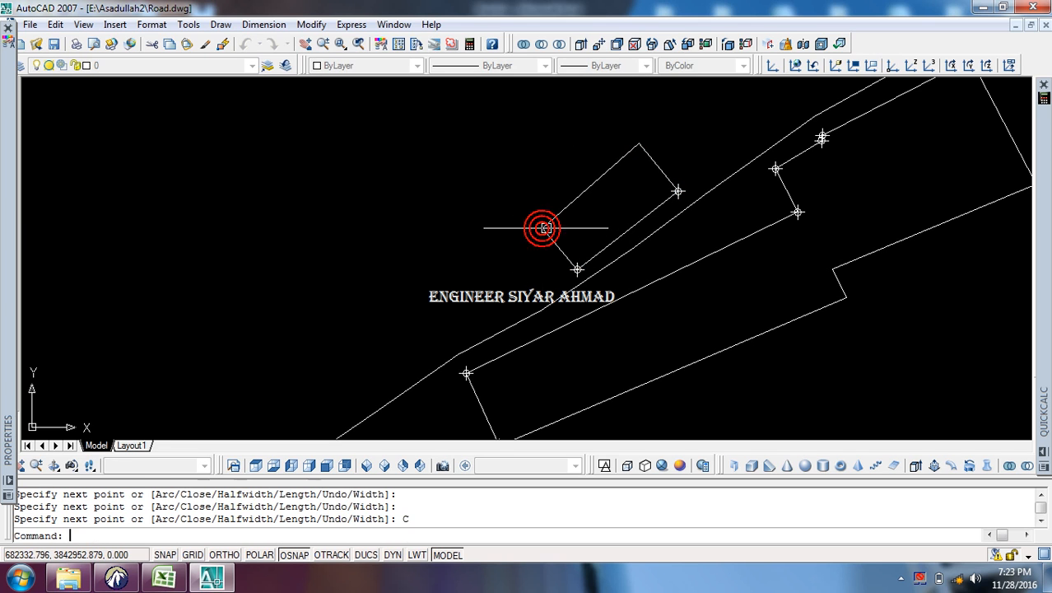
Step: Start the long building outline northwest of the middle centerline stretch, from its southwestern rear BLD point through the first front BLD points
{"action": "scroll", "coordinate": [568, 251], "scroll_direction": "down", "scroll_amount": 8}
{"action": "middle_click_drag", "start_coordinate": [799, 150], "coordinate": [573, 253]}
{"action": "scroll", "coordinate": [660, 253], "scroll_direction": "up", "scroll_amount": 5}
{"action": "key", "text": "Return"}
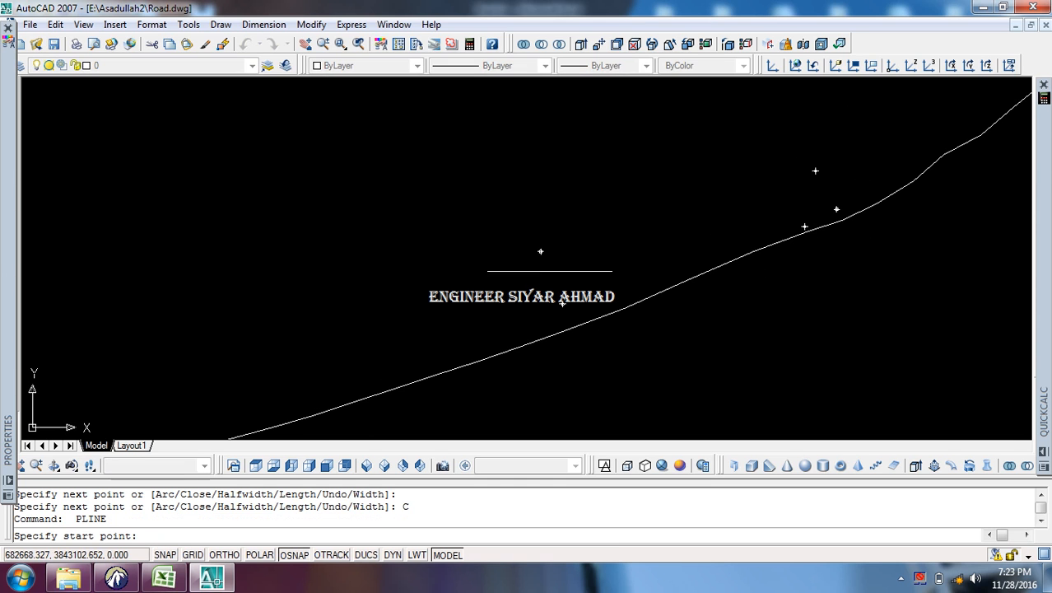
{"action": "left_click", "coordinate": [540, 251]}
{"action": "left_click", "coordinate": [560, 303]}
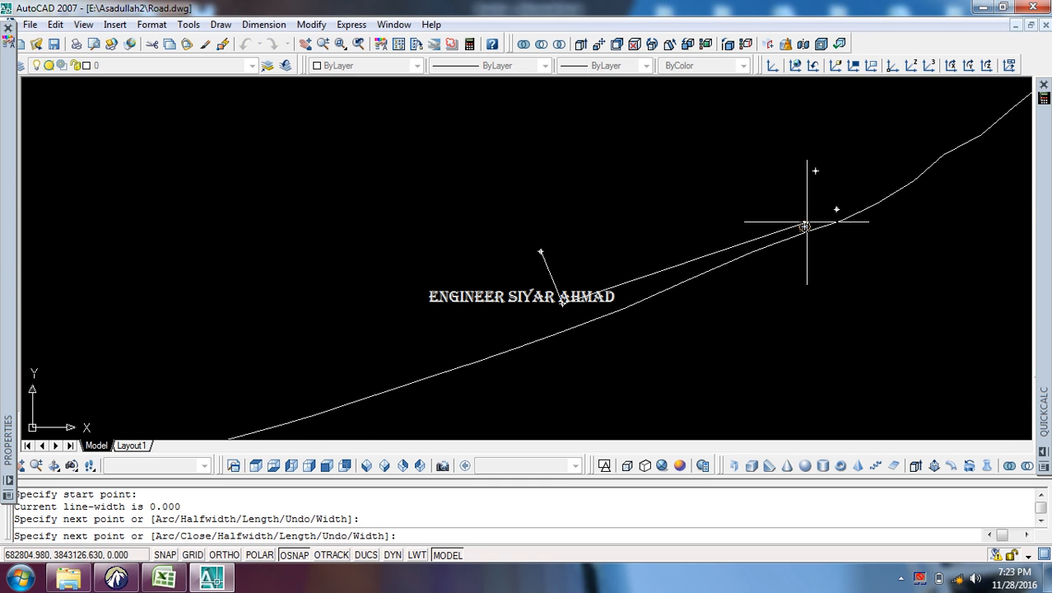
{"action": "left_click", "coordinate": [837, 209]}
{"action": "middle_click_drag", "start_coordinate": [837, 210], "coordinate": [611, 305]}
{"action": "scroll", "coordinate": [601, 321], "scroll_direction": "down", "scroll_amount": 2}
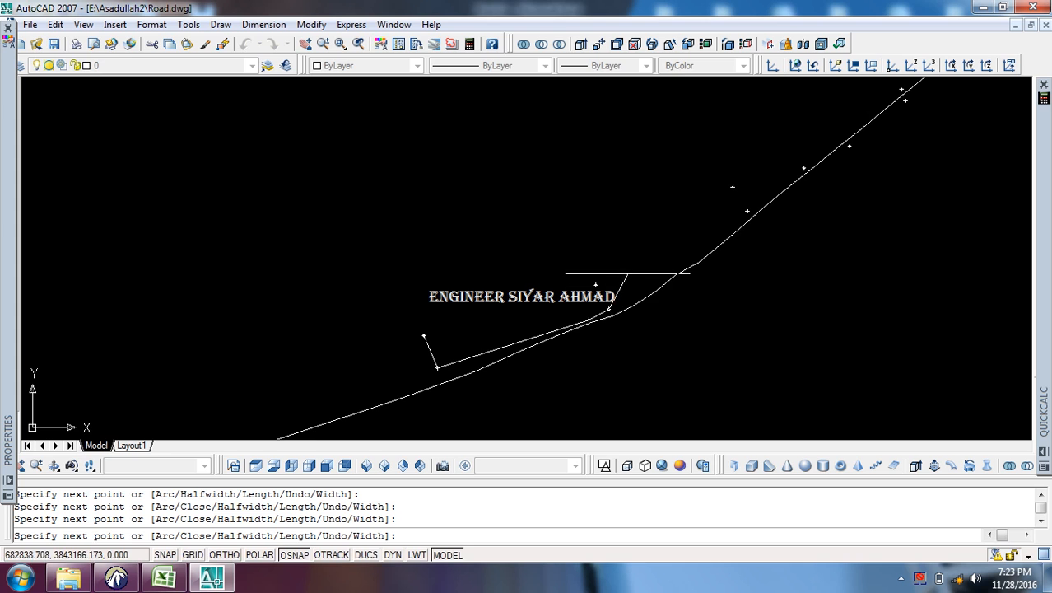
{"action": "scroll", "coordinate": [628, 275], "scroll_direction": "up", "scroll_amount": 3}
{"action": "middle_click_drag", "start_coordinate": [748, 241], "coordinate": [668, 260]}
Step: Continue the long outline's front edge through the successive BLD points beside the centerline up to the northeastern end point
{"action": "left_click", "coordinate": [790, 165]}
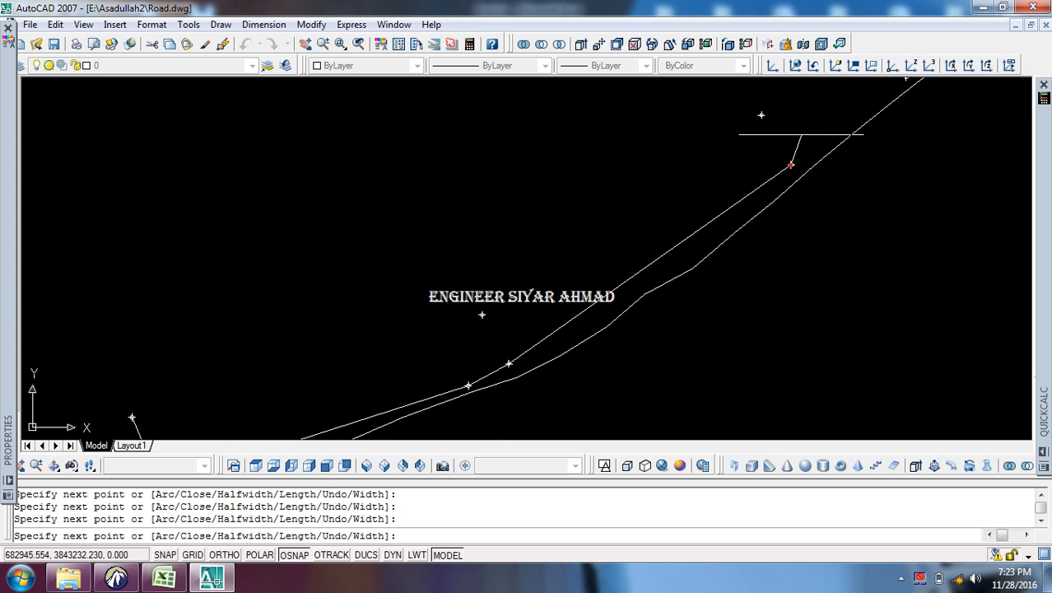
{"action": "middle_click_drag", "start_coordinate": [819, 127], "coordinate": [656, 277]}
{"action": "left_click", "coordinate": [744, 226]}
{"action": "scroll", "coordinate": [744, 225], "scroll_direction": "down", "scroll_amount": 4}
{"action": "middle_click_drag", "start_coordinate": [757, 202], "coordinate": [675, 294]}
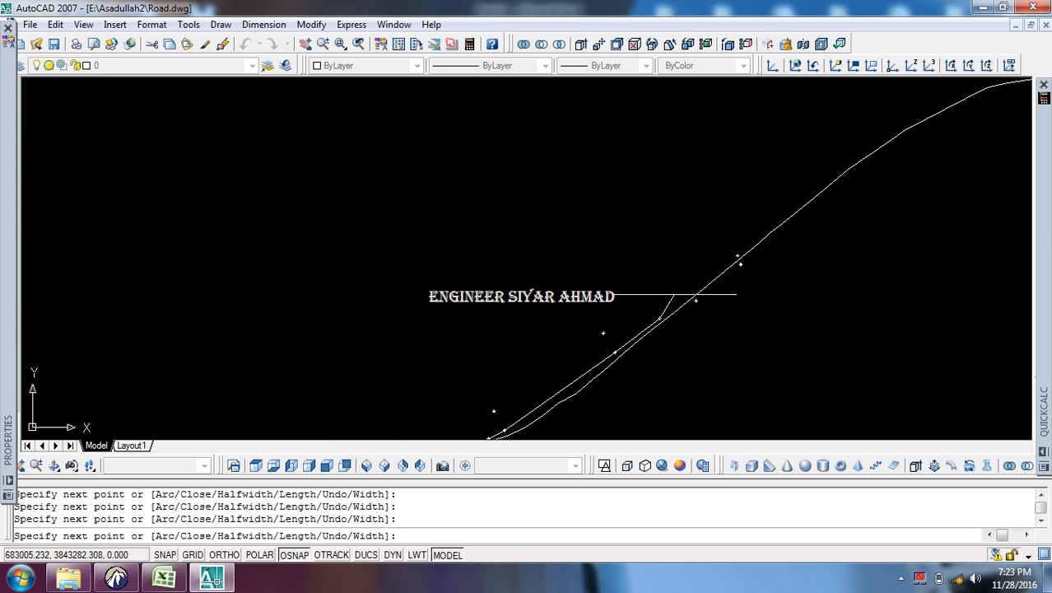
{"action": "scroll", "coordinate": [706, 265], "scroll_direction": "up", "scroll_amount": 5}
{"action": "left_click", "coordinate": [799, 233]}
{"action": "scroll", "coordinate": [787, 232], "scroll_direction": "down", "scroll_amount": 2}
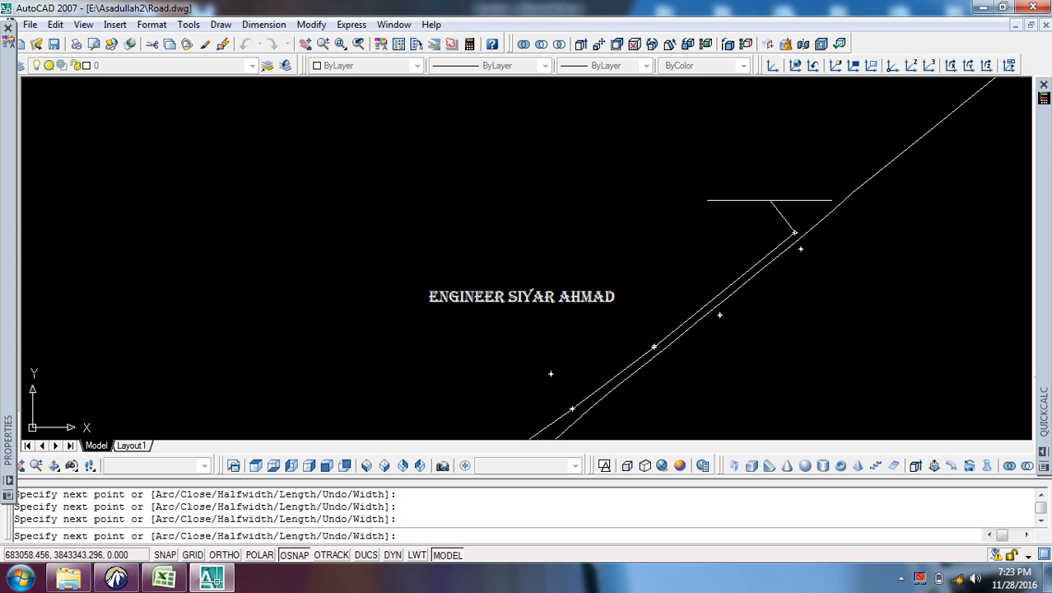
Step: Add the northeastern rear corner freehand and run the long outline's rear edge through the rear BLD points back to its start
{"action": "middle_click_drag", "start_coordinate": [681, 291], "coordinate": [756, 203]}
{"action": "left_click", "coordinate": [628, 284]}
{"action": "middle_click_drag", "start_coordinate": [476, 398], "coordinate": [678, 248]}
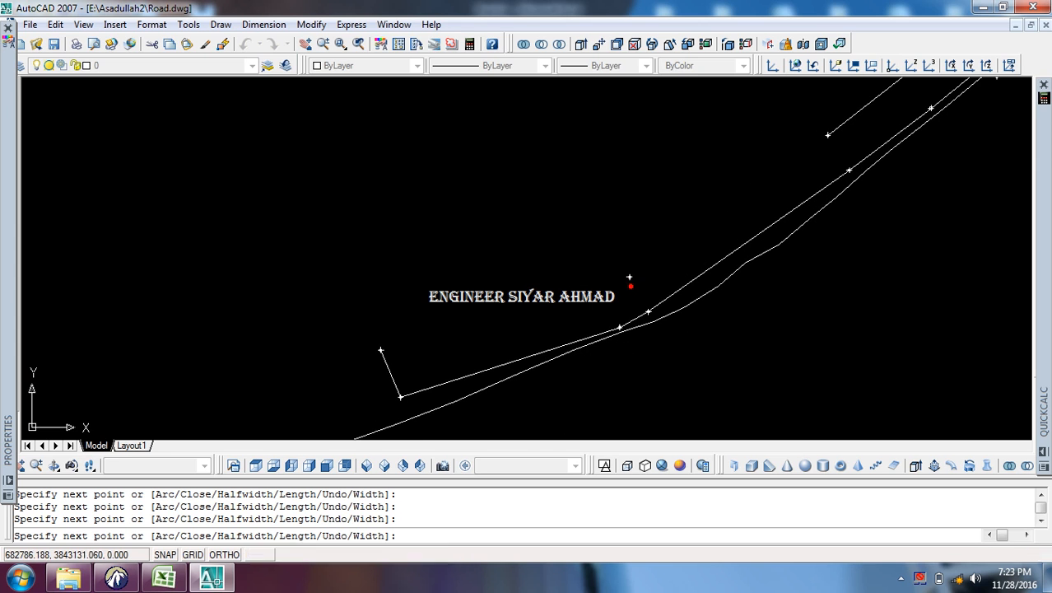
{"action": "left_click", "coordinate": [629, 276]}
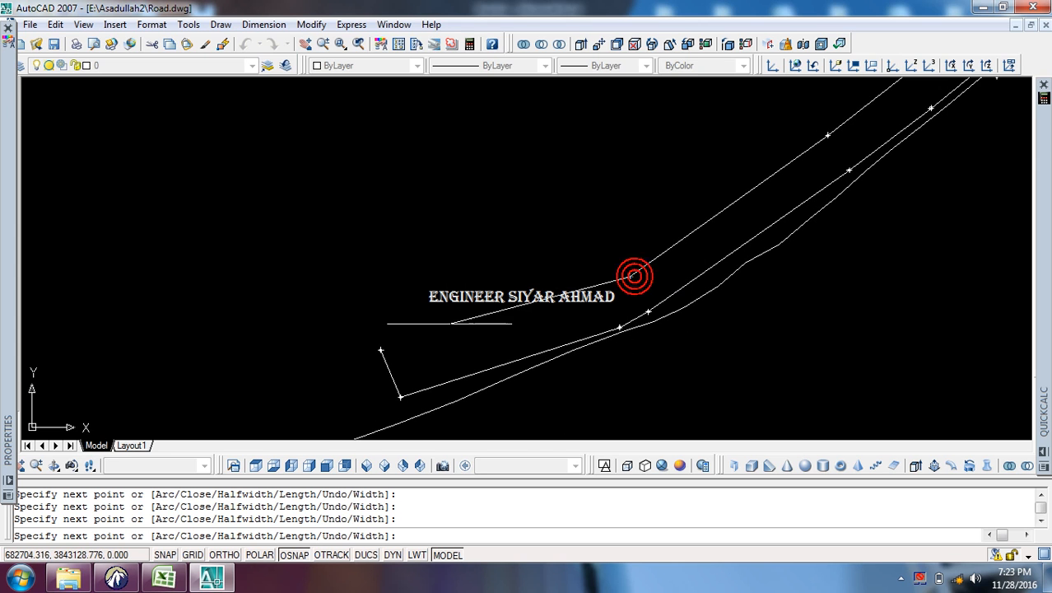
{"action": "left_click", "coordinate": [380, 350]}
{"action": "key", "text": "Return"}
Step: Draw a closed four-sided building outline from the two BLD points southeast of the centerline, with freehand rear corners
{"action": "scroll", "coordinate": [576, 239], "scroll_direction": "up", "scroll_amount": 3}
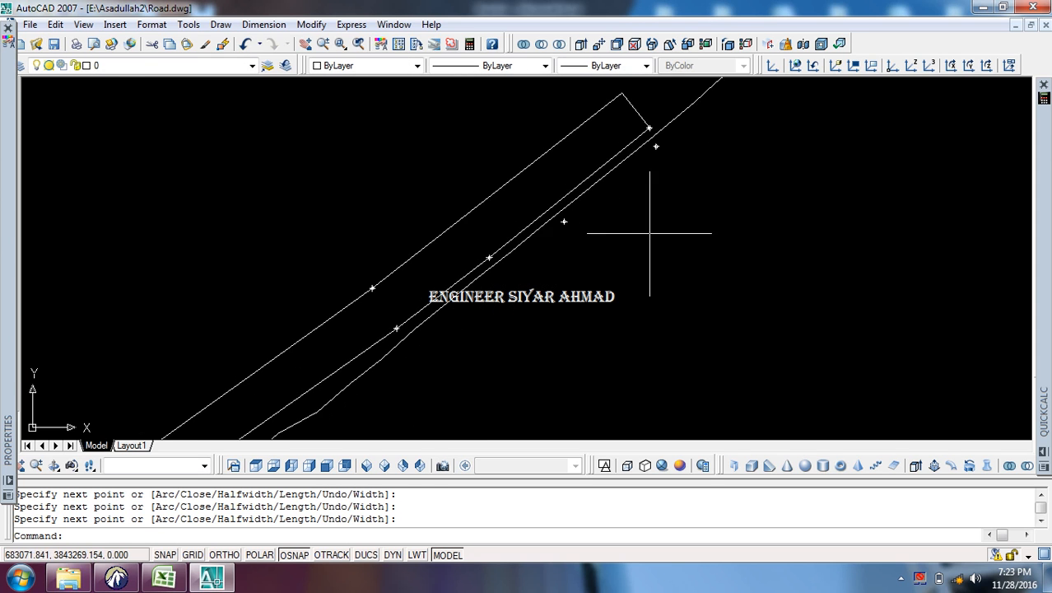
{"action": "key", "text": "Return"}
{"action": "left_click", "coordinate": [524, 210]}
{"action": "scroll", "coordinate": [462, 394], "scroll_direction": "down", "scroll_amount": 4}
{"action": "scroll", "coordinate": [607, 219], "scroll_direction": "up", "scroll_amount": 3}
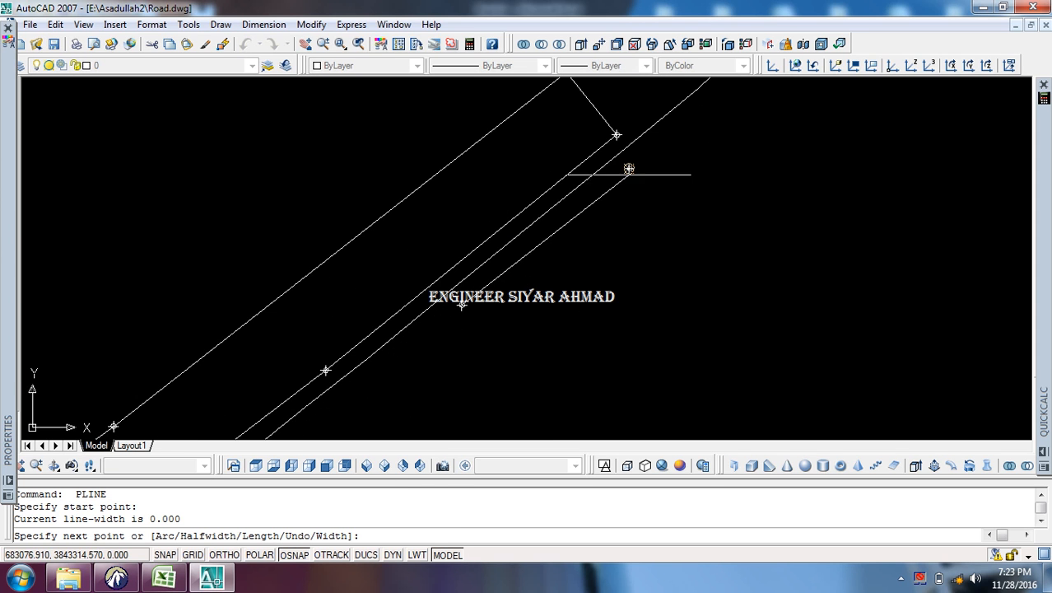
{"action": "left_click", "coordinate": [630, 169]}
{"action": "left_click", "coordinate": [663, 210]}
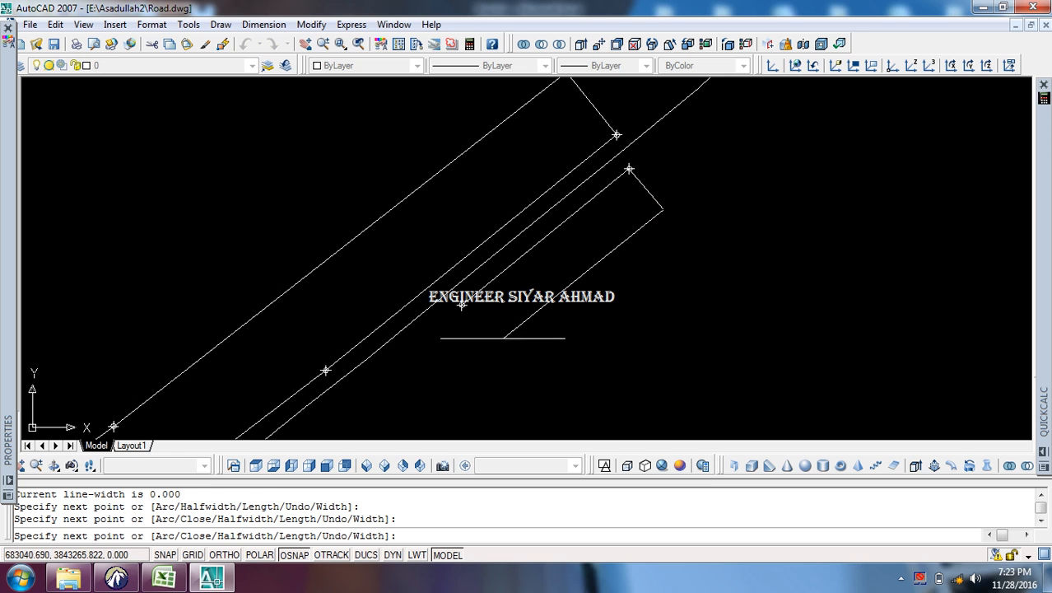
{"action": "left_click", "coordinate": [495, 339]}
{"action": "type", "text": "c"}
{"action": "key", "text": "Return"}
{"action": "scroll", "coordinate": [506, 325], "scroll_direction": "down", "scroll_amount": 3}
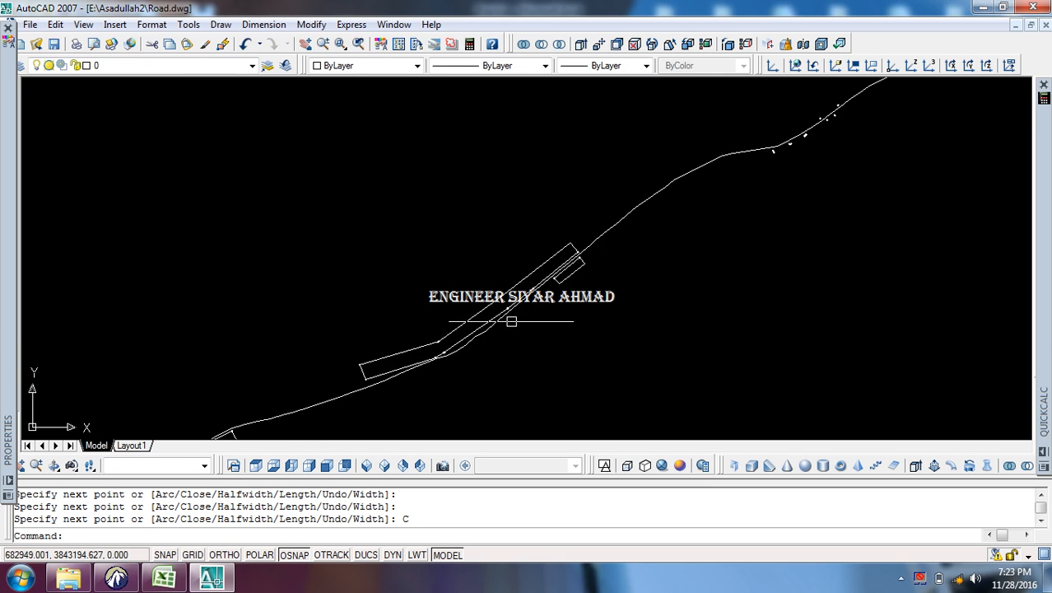
Step: Start a building outline southeast of the centerline's northeastern stretch, through the two southwestern side points and the next two front BLD points
{"action": "scroll", "coordinate": [509, 277], "scroll_direction": "up", "scroll_amount": 3}
{"action": "scroll", "coordinate": [521, 278], "scroll_direction": "up", "scroll_amount": 3}
{"action": "scroll", "coordinate": [533, 278], "scroll_direction": "down", "scroll_amount": 4}
{"action": "middle_click_drag", "start_coordinate": [536, 278], "coordinate": [477, 297]}
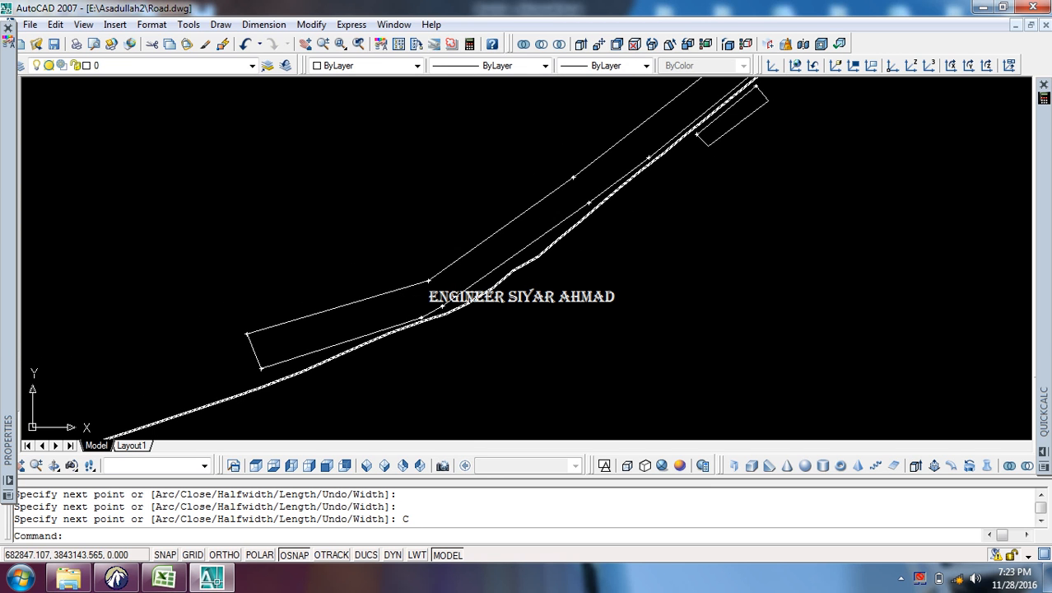
{"action": "scroll", "coordinate": [526, 288], "scroll_direction": "down", "scroll_amount": 3}
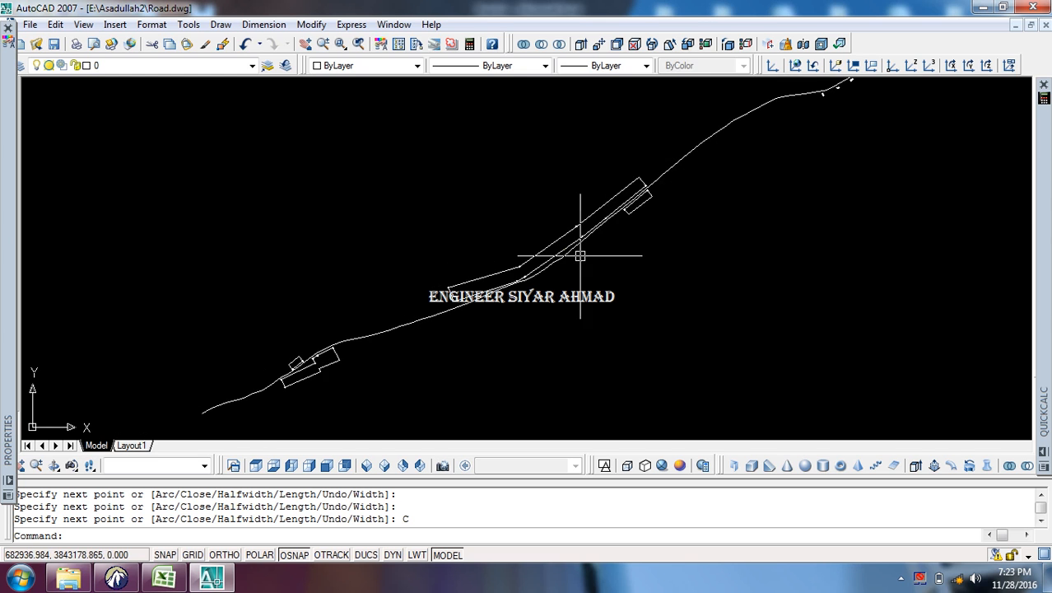
{"action": "mouse_move", "coordinate": [580, 254]}
{"action": "middle_mouse_down"}
{"action": "mouse_move", "coordinate": [393, 324]}
{"action": "mouse_move", "coordinate": [298, 334]}
{"action": "middle_mouse_up"}
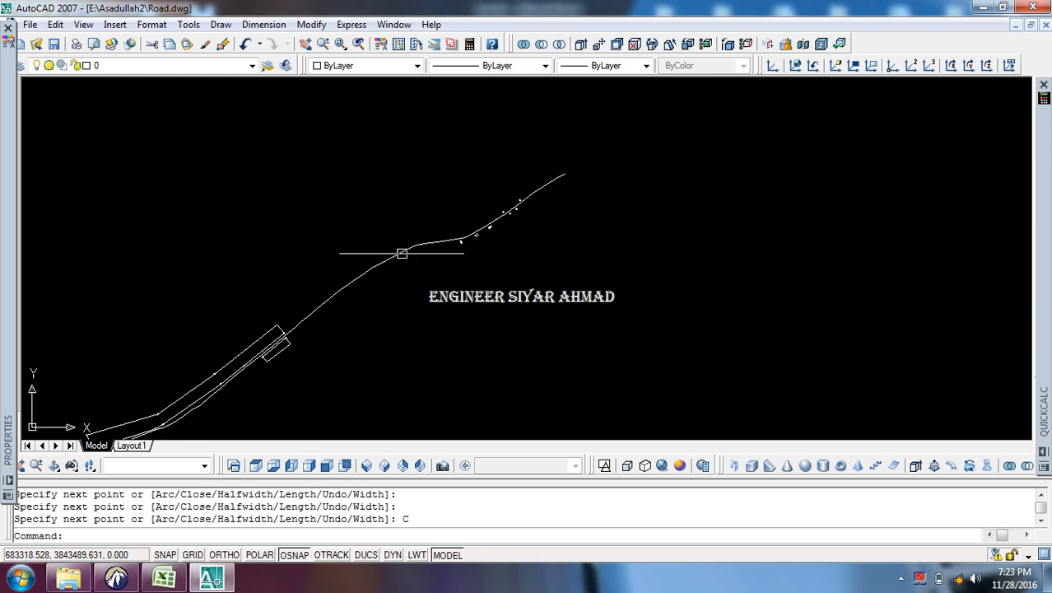
{"action": "scroll", "coordinate": [402, 253], "scroll_direction": "up", "scroll_amount": 5}
{"action": "key", "text": "Return"}
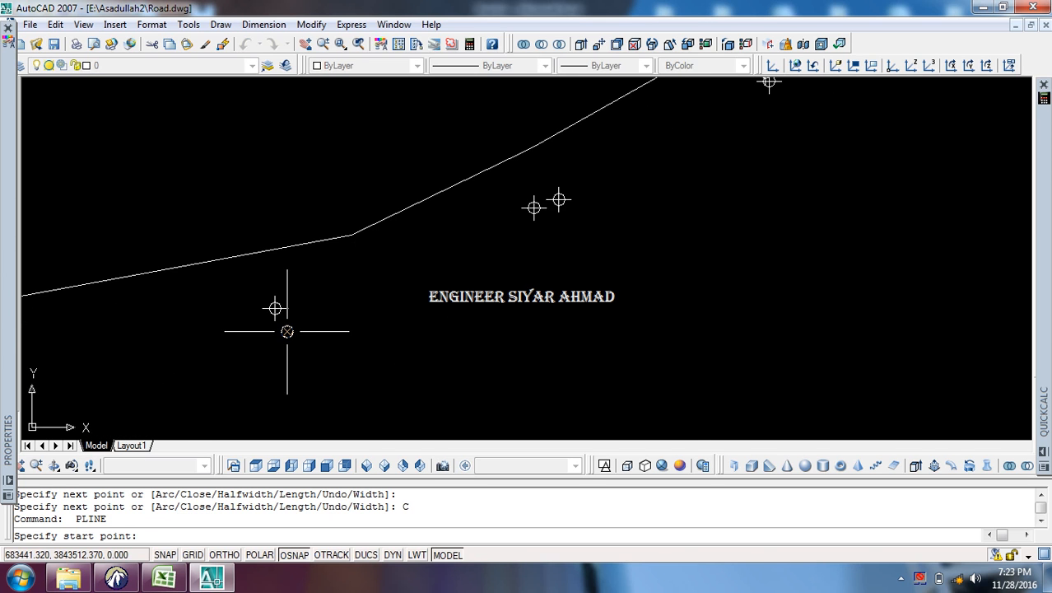
{"action": "left_click", "coordinate": [287, 331]}
{"action": "left_click", "coordinate": [275, 309]}
{"action": "left_click", "coordinate": [535, 207]}
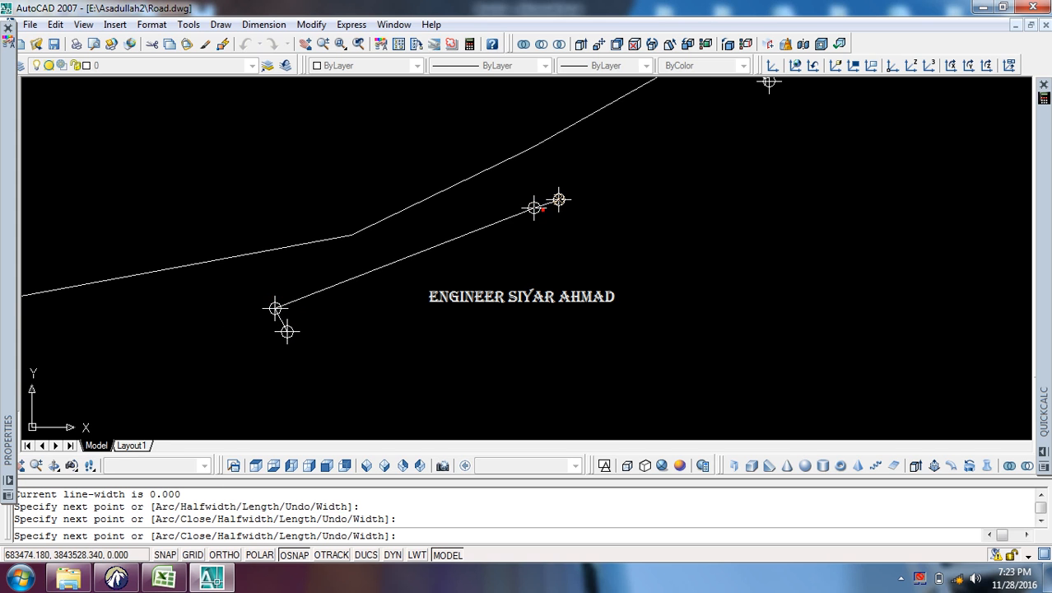
{"action": "left_click", "coordinate": [559, 199]}
Step: Continue the outline's front edge northeast through the remaining BLD points on the southeast side of the centerline
{"action": "middle_click_drag", "start_coordinate": [698, 196], "coordinate": [497, 344]}
{"action": "left_click", "coordinate": [564, 222]}
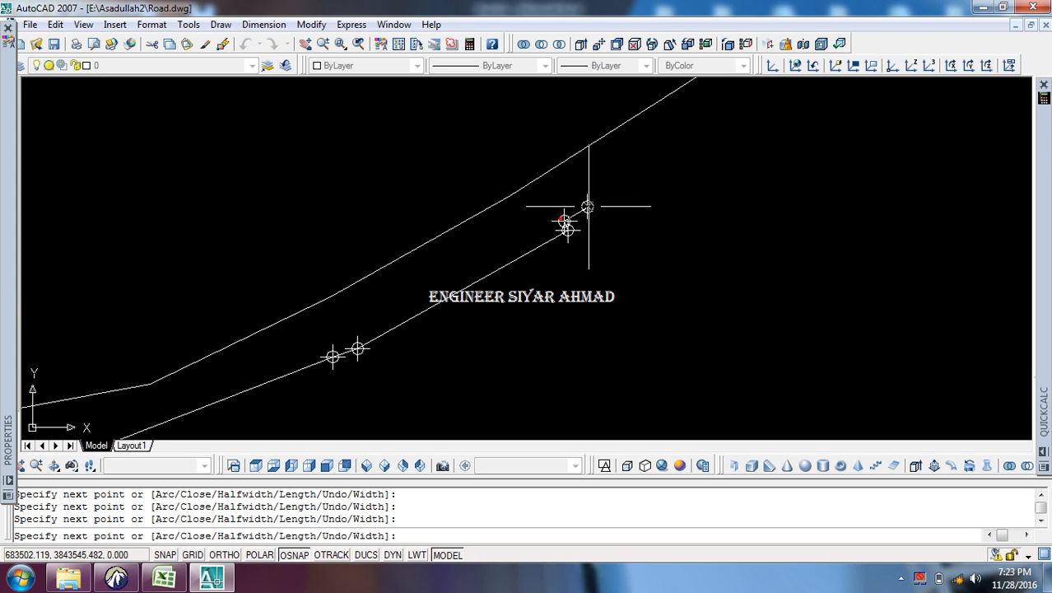
{"action": "left_click", "coordinate": [588, 206]}
{"action": "scroll", "coordinate": [588, 231], "scroll_direction": "down", "scroll_amount": 6}
{"action": "middle_click_drag", "start_coordinate": [596, 224], "coordinate": [585, 259]}
{"action": "scroll", "coordinate": [599, 266], "scroll_direction": "up", "scroll_amount": 2}
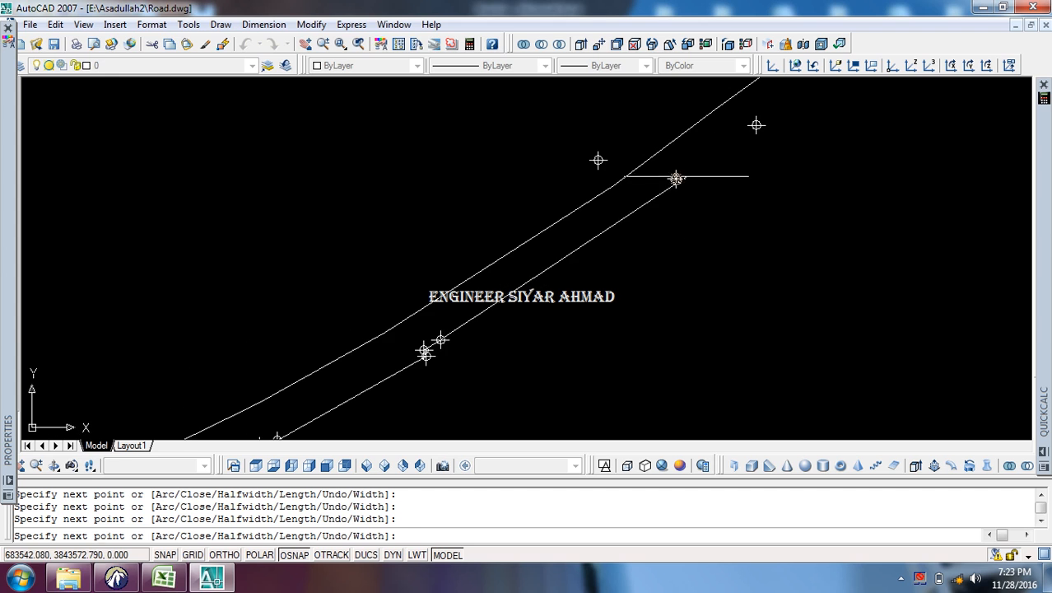
{"action": "left_click", "coordinate": [757, 125]}
{"action": "scroll", "coordinate": [741, 205], "scroll_direction": "down", "scroll_amount": 2}
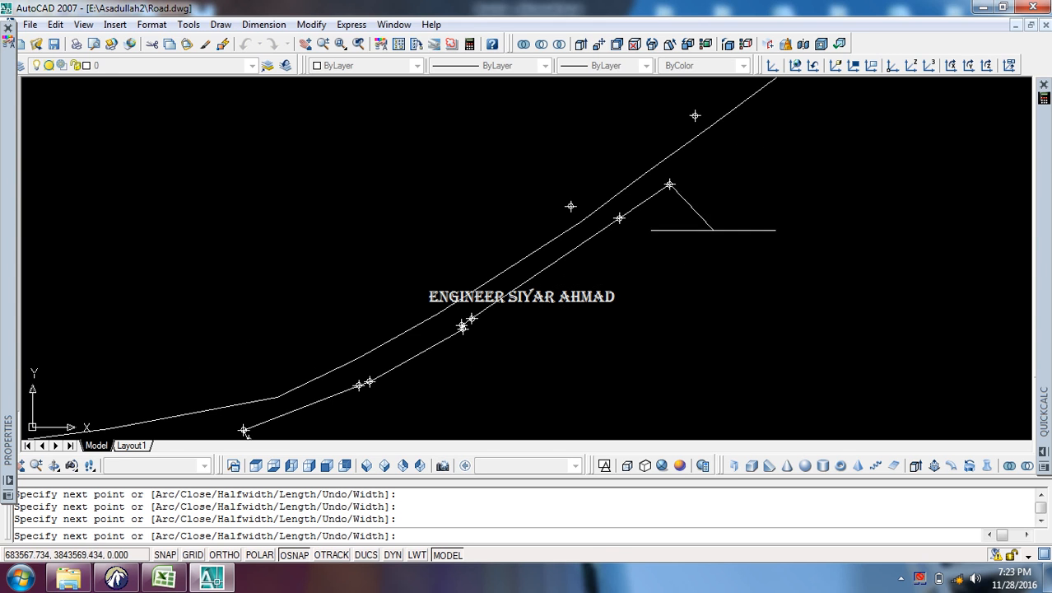
Step: Add the rear corners and bends freehand roughly parallel to the front edge and close the building outline
{"action": "middle_click_drag", "start_coordinate": [699, 227], "coordinate": [788, 153]}
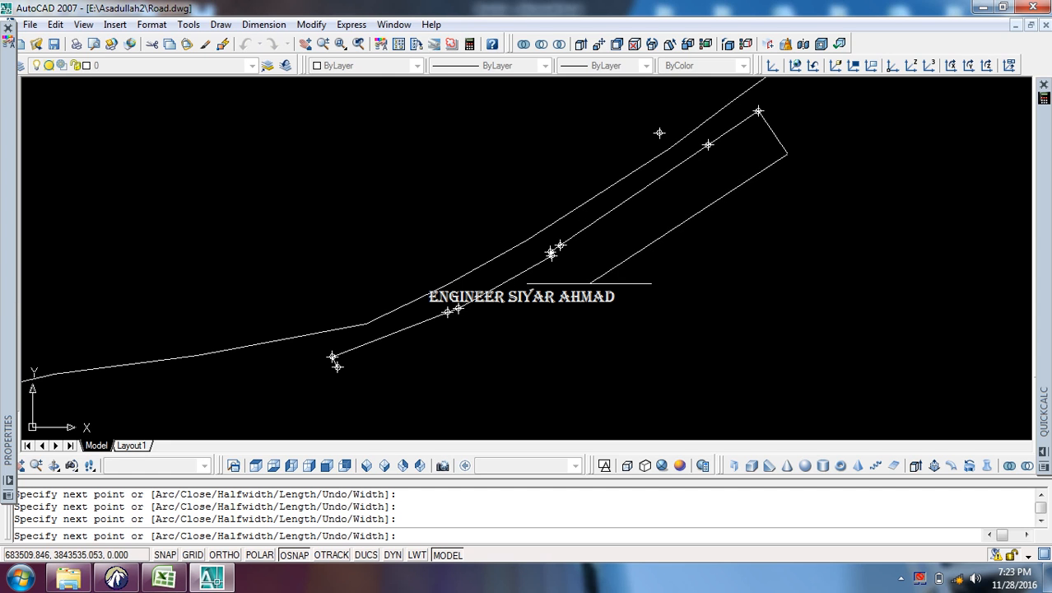
{"action": "middle_click_drag", "start_coordinate": [589, 281], "coordinate": [678, 223]}
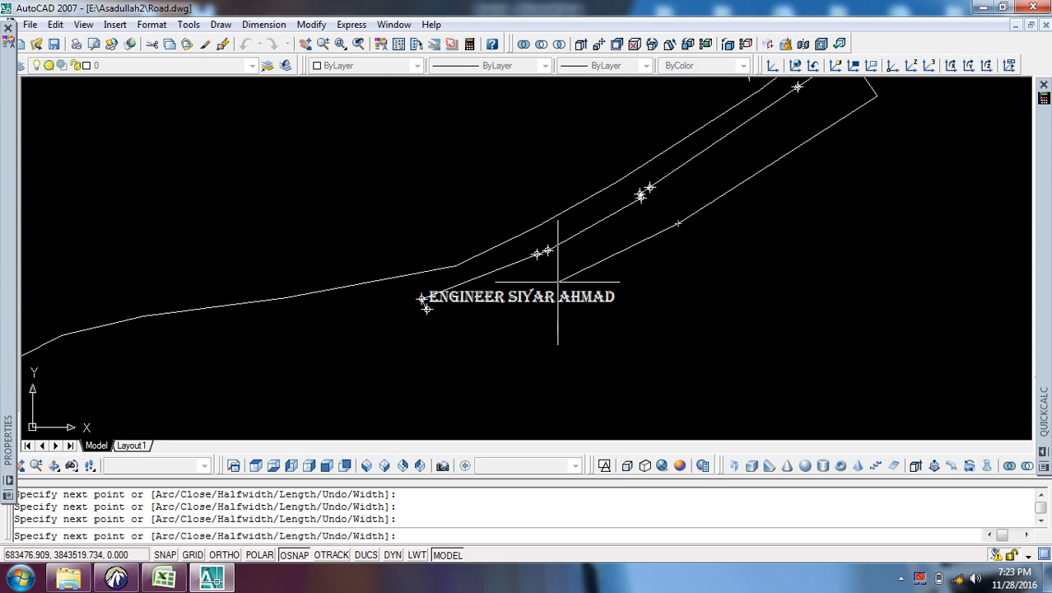
{"action": "left_click", "coordinate": [556, 295]}
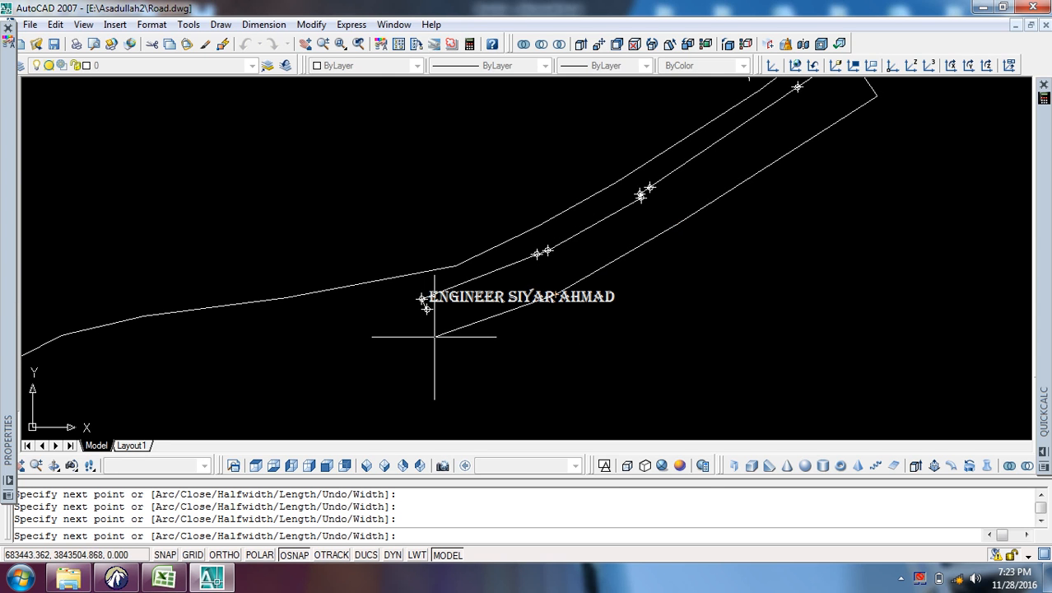
{"action": "type", "text": "C"}
{"action": "key", "text": "Return"}
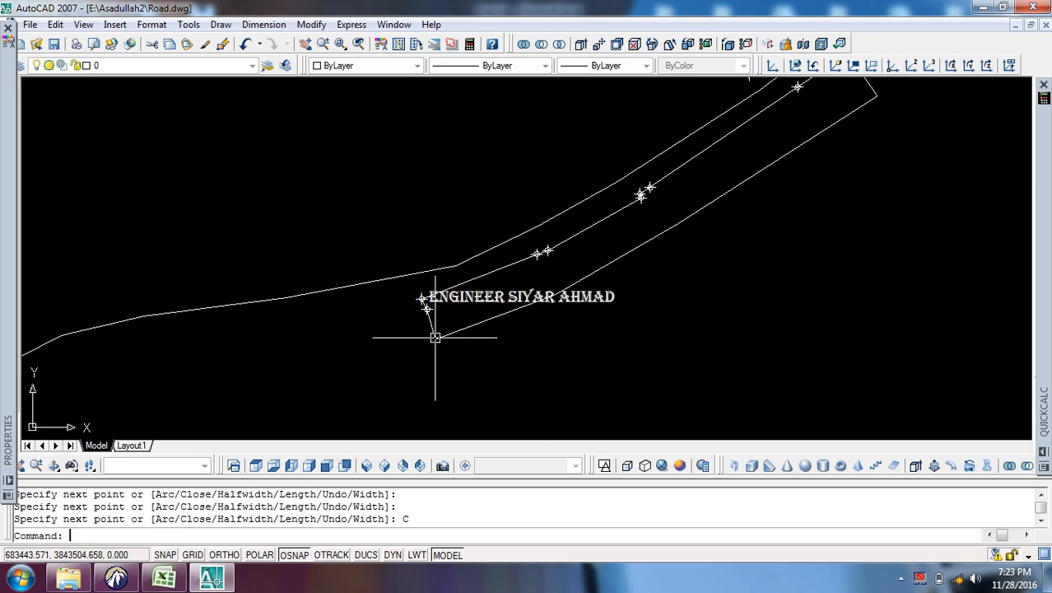
Step: Stretch the outline's southwestern rear corner to line up the short side with its two BLD points
{"action": "scroll", "coordinate": [430, 331], "scroll_direction": "up", "scroll_amount": 3}
{"action": "middle_click_drag", "start_coordinate": [418, 357], "coordinate": [412, 256]}
{"action": "left_click", "coordinate": [430, 341]}
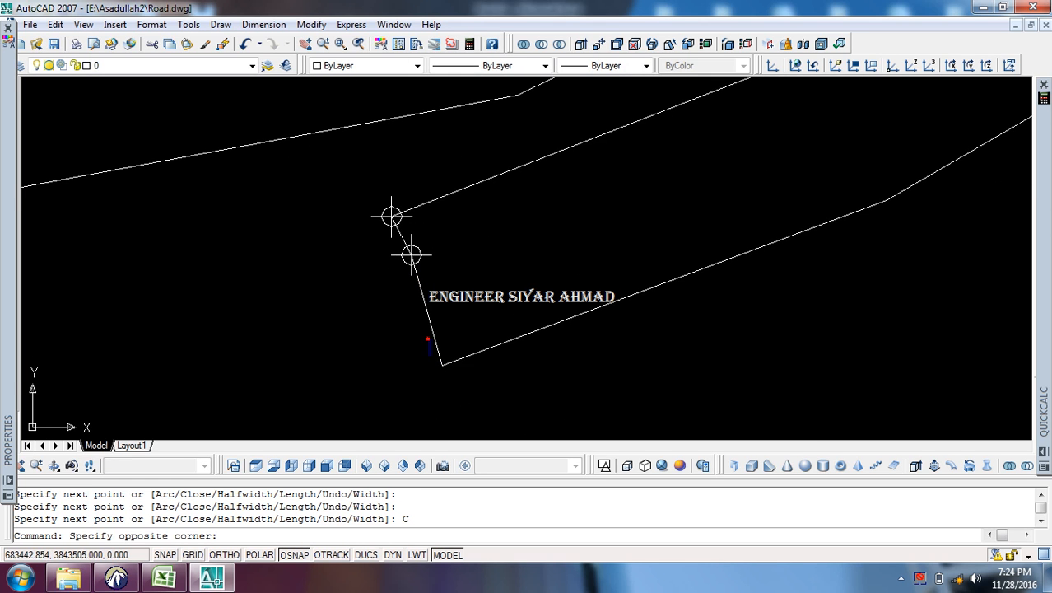
{"action": "left_click", "coordinate": [442, 365]}
{"action": "left_click", "coordinate": [442, 365]}
{"action": "scroll", "coordinate": [497, 302], "scroll_direction": "down", "scroll_amount": 2}
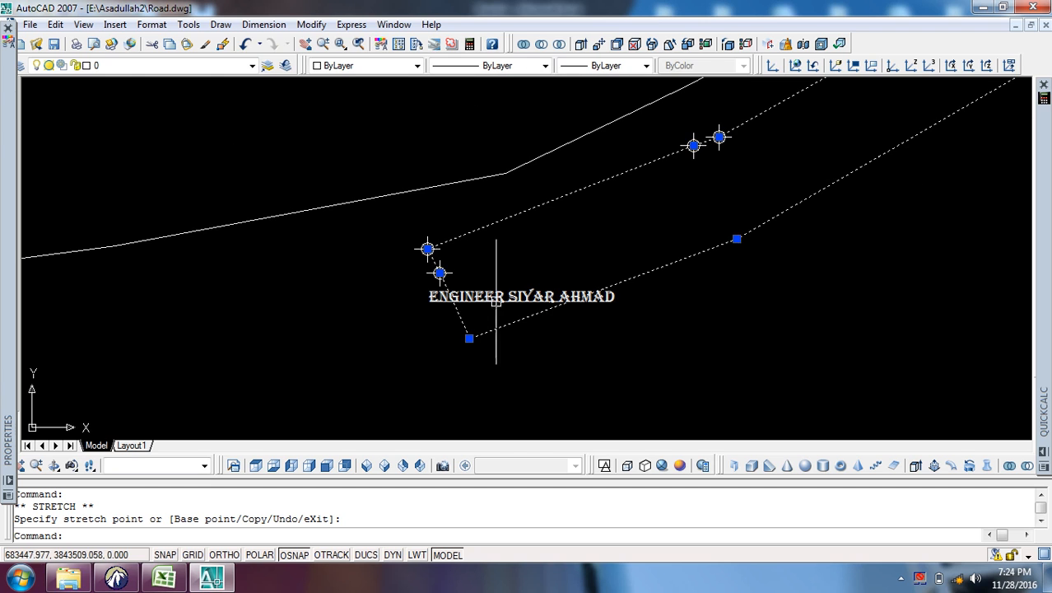
{"action": "key", "text": "Escape"}
Step: Draw a closed four-sided building outline from the two northeastern BLD points northwest of the centerline, with freehand rear corners
{"action": "middle_click_drag", "start_coordinate": [507, 308], "coordinate": [508, 363]}
{"action": "key", "text": "Return"}
{"action": "left_click", "coordinate": [522, 341]}
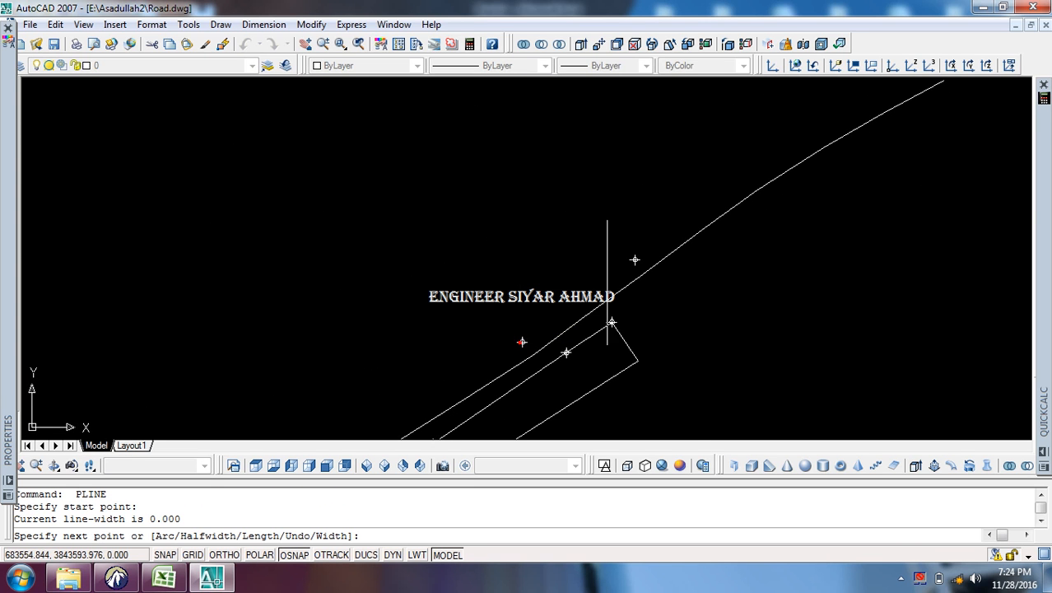
{"action": "left_click", "coordinate": [634, 260]}
{"action": "left_click", "coordinate": [595, 218]}
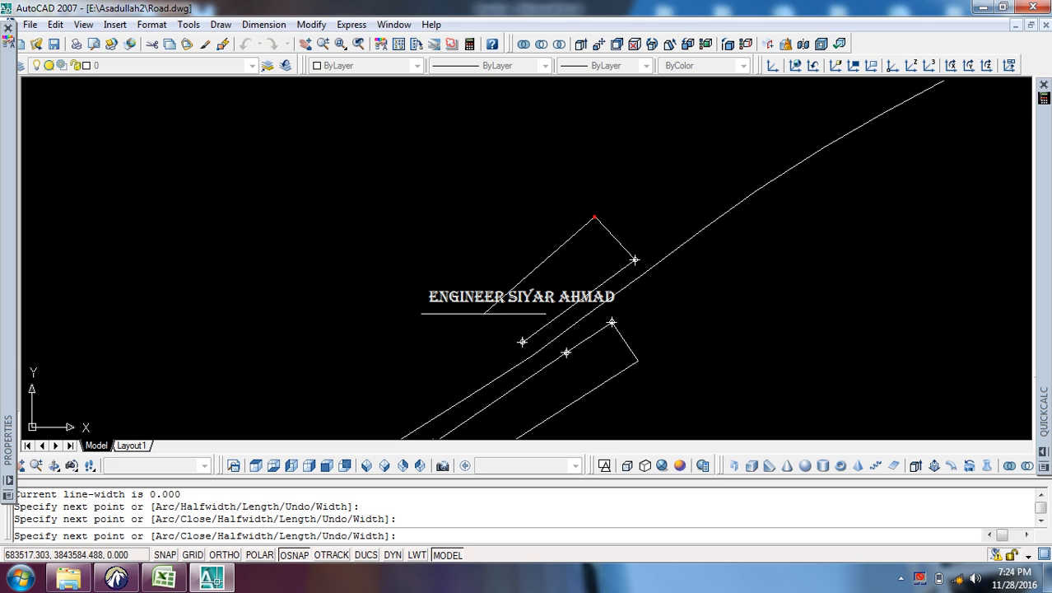
{"action": "left_click", "coordinate": [491, 294]}
{"action": "type", "text": "C"}
{"action": "key", "text": "Return"}
{"action": "scroll", "coordinate": [491, 298], "scroll_direction": "down", "scroll_amount": 5}
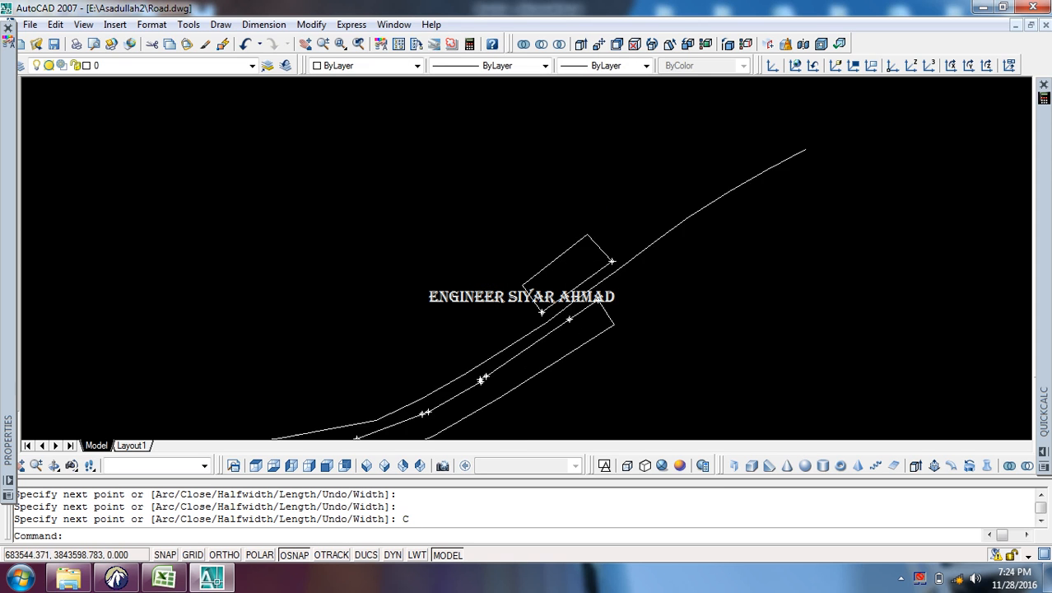
Step: Select all Point objects in the entire drawing with Quick Select and erase them
{"action": "right_click", "coordinate": [442, 159]}
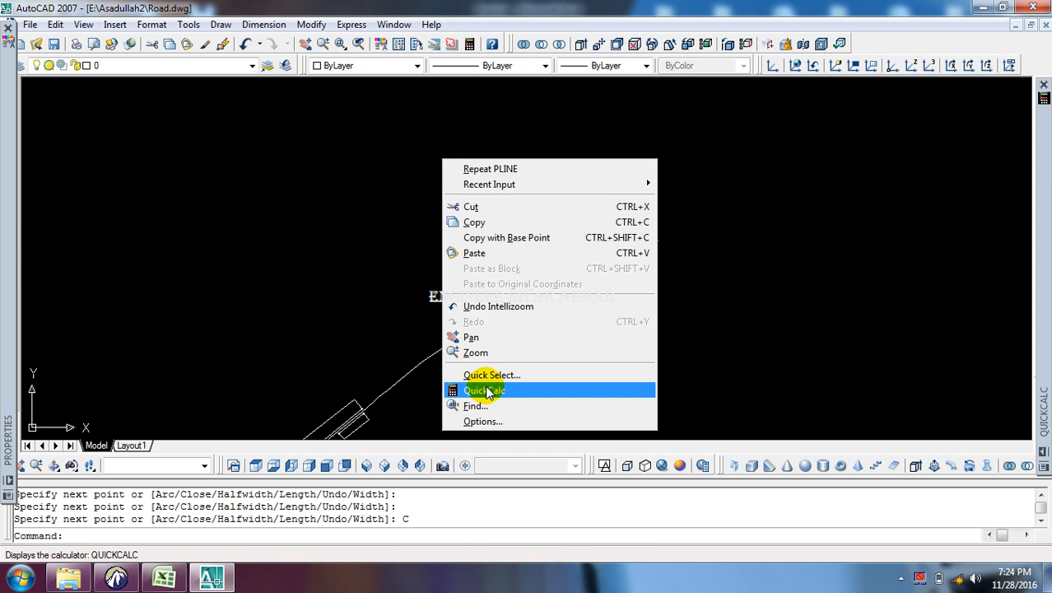
{"action": "left_click", "coordinate": [491, 375]}
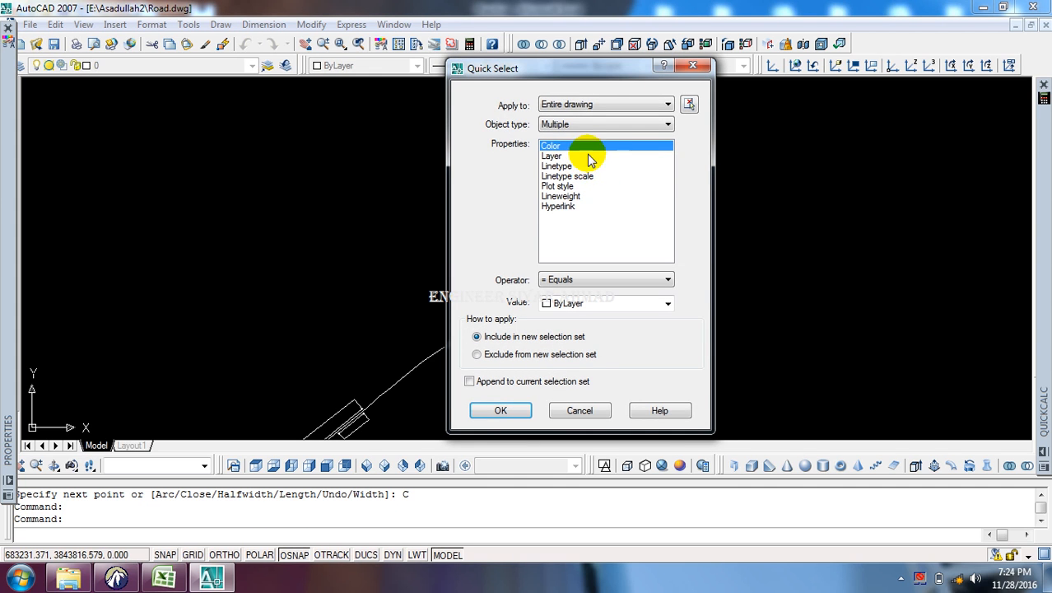
{"action": "left_click", "coordinate": [596, 124]}
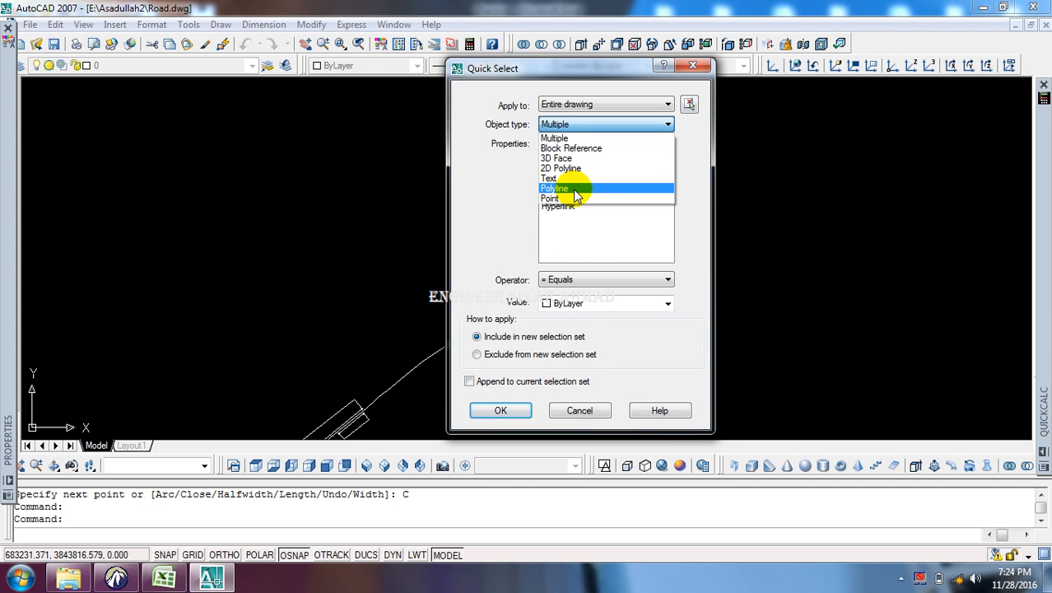
{"action": "left_click", "coordinate": [575, 198]}
{"action": "left_click", "coordinate": [501, 410]}
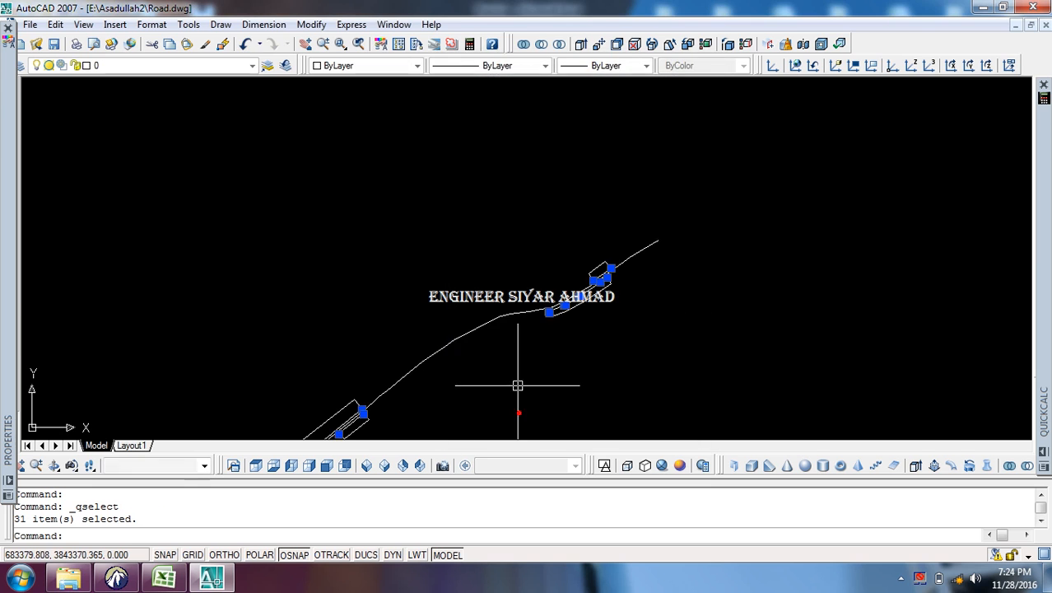
{"action": "type", "text": "E"}
{"action": "key", "text": "Return"}
Step: Start a hatch and pick internal points in the two southwestern building outlines beside the centerline
{"action": "scroll", "coordinate": [568, 278], "scroll_direction": "up", "scroll_amount": 5}
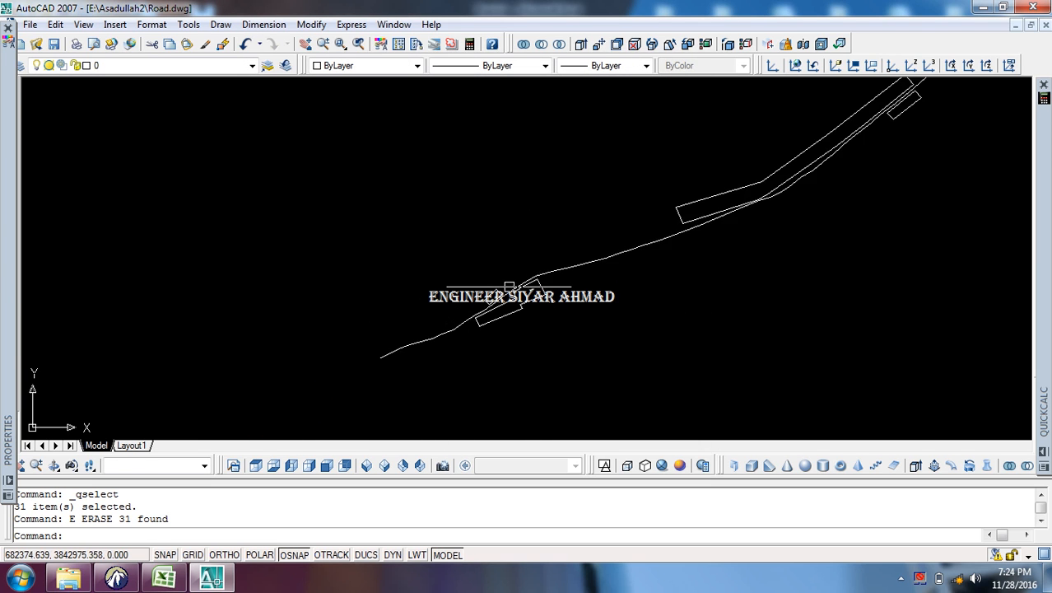
{"action": "scroll", "coordinate": [567, 278], "scroll_direction": "down", "scroll_amount": 4}
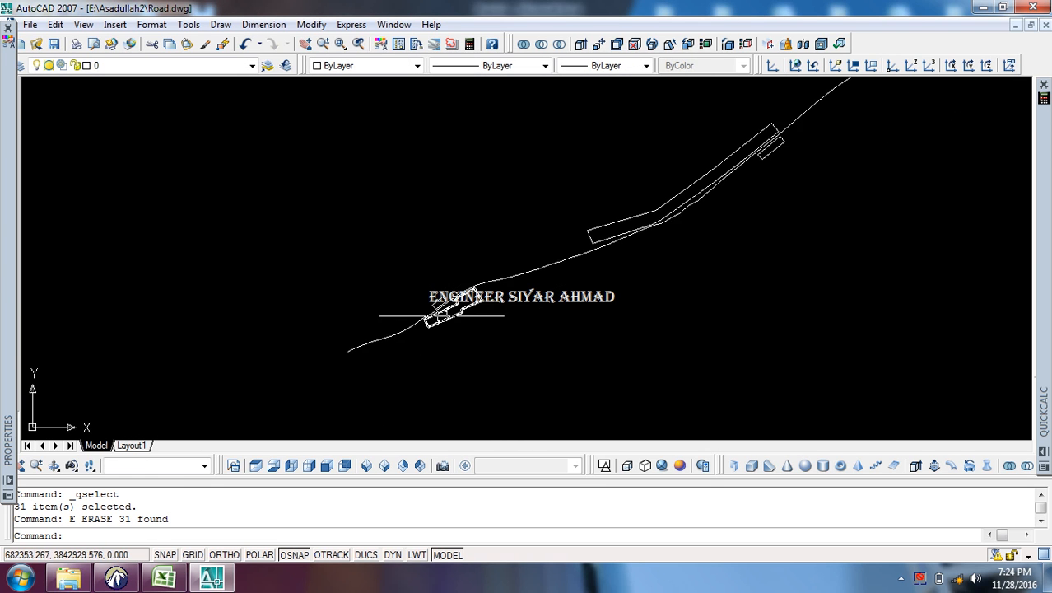
{"action": "scroll", "coordinate": [427, 339], "scroll_direction": "up", "scroll_amount": 5}
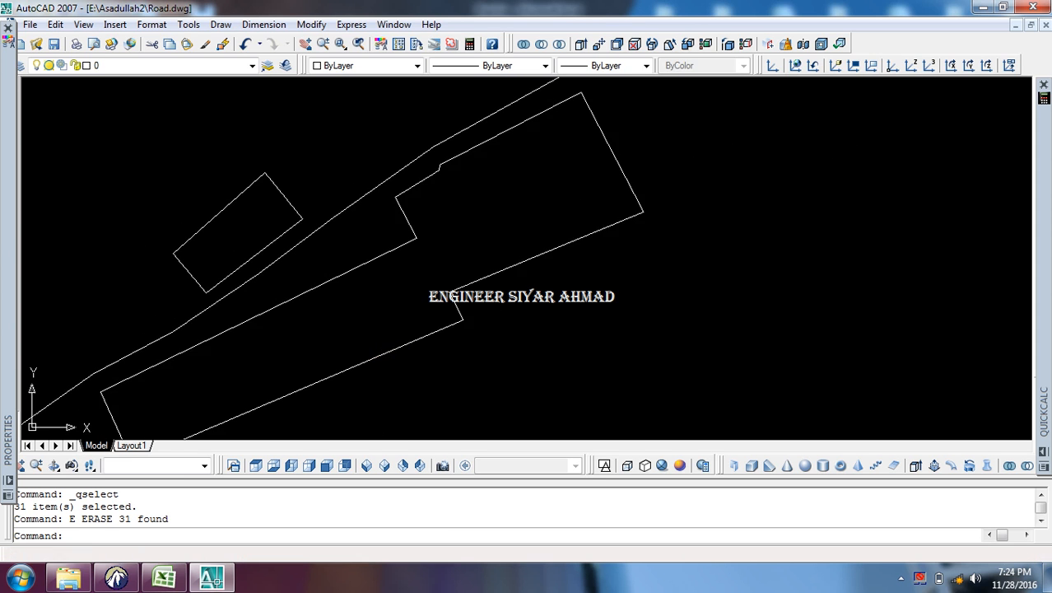
{"action": "scroll", "coordinate": [383, 358], "scroll_direction": "down", "scroll_amount": 2}
{"action": "left_click", "coordinate": [383, 354]}
{"action": "type", "text": "H"}
{"action": "key", "text": "Return"}
{"action": "key", "text": "alt+k"}
{"action": "left_click", "coordinate": [311, 271]}
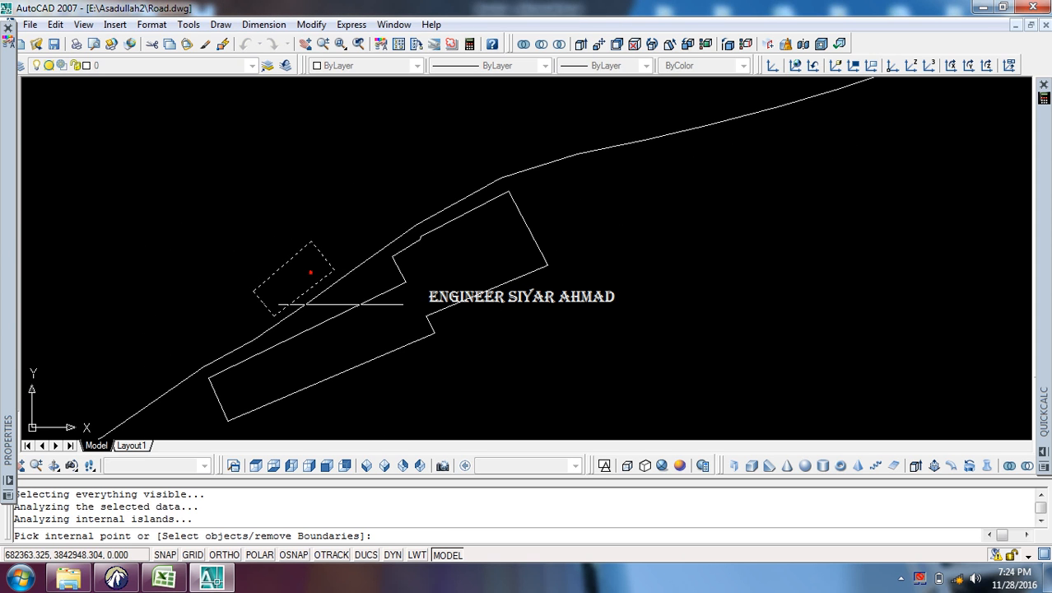
{"action": "left_click", "coordinate": [383, 315]}
Step: Add the two middle and two northeastern building outlines to the hatch boundaries by picking inside each
{"action": "scroll", "coordinate": [392, 312], "scroll_direction": "down", "scroll_amount": 6}
{"action": "middle_click_drag", "start_coordinate": [413, 315], "coordinate": [356, 371]}
{"action": "scroll", "coordinate": [546, 269], "scroll_direction": "up", "scroll_amount": 2}
{"action": "left_click", "coordinate": [554, 259]}
{"action": "scroll", "coordinate": [554, 259], "scroll_direction": "down", "scroll_amount": 3}
{"action": "middle_click_drag", "start_coordinate": [554, 259], "coordinate": [336, 406]}
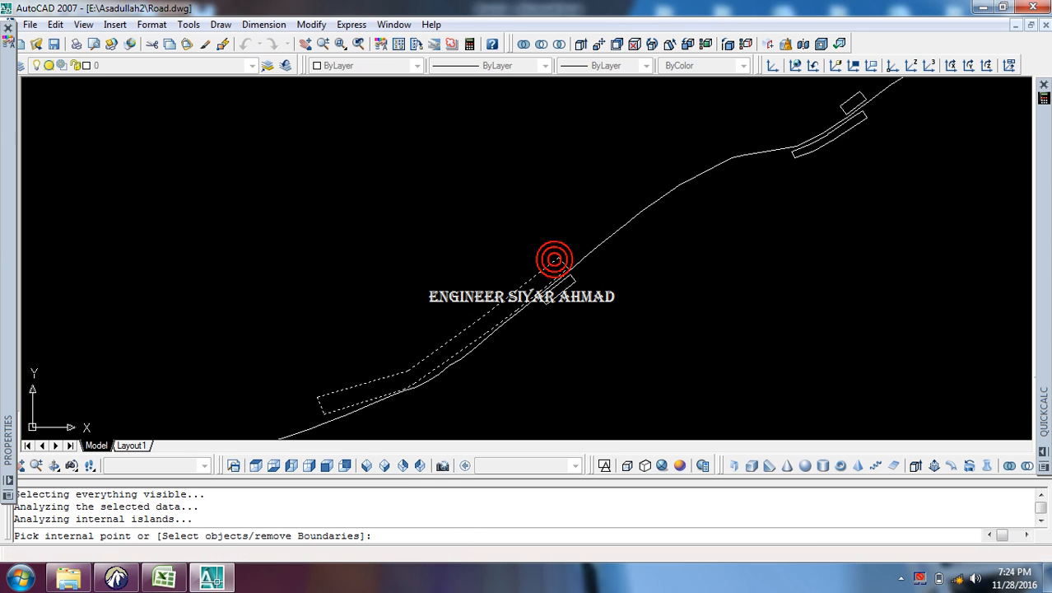
{"action": "scroll", "coordinate": [558, 290], "scroll_direction": "up", "scroll_amount": 7}
{"action": "left_click", "coordinate": [592, 280]}
{"action": "scroll", "coordinate": [595, 277], "scroll_direction": "down", "scroll_amount": 8}
{"action": "middle_click_drag", "start_coordinate": [822, 163], "coordinate": [643, 252]}
{"action": "scroll", "coordinate": [643, 249], "scroll_direction": "up", "scroll_amount": 6}
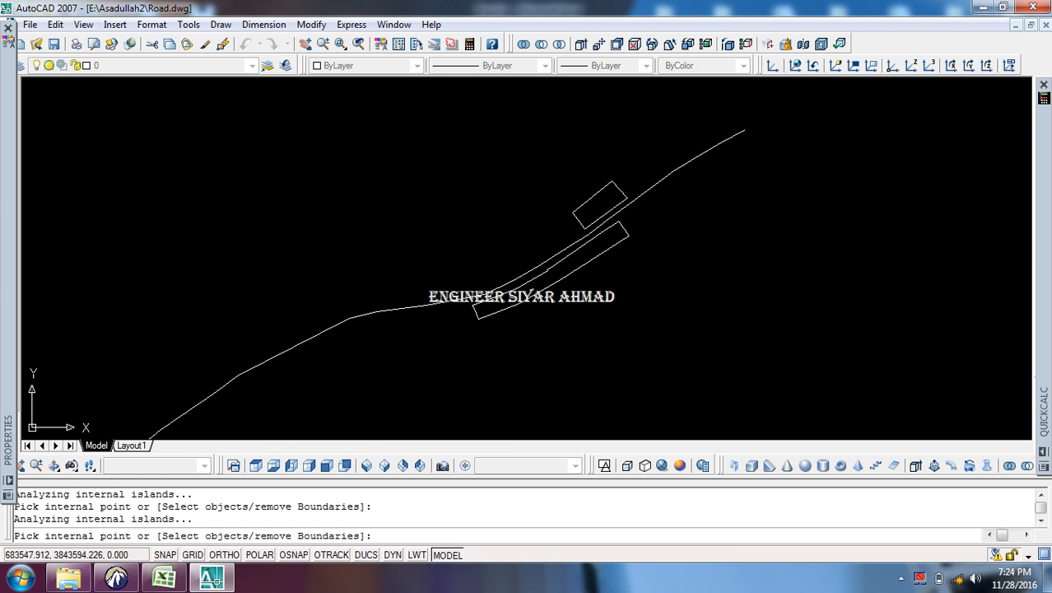
Step: Preview and apply the predefined ANSI31 hatch at a 90° angle and scale 1.000 to the picked buildings
{"action": "key", "text": "Return"}
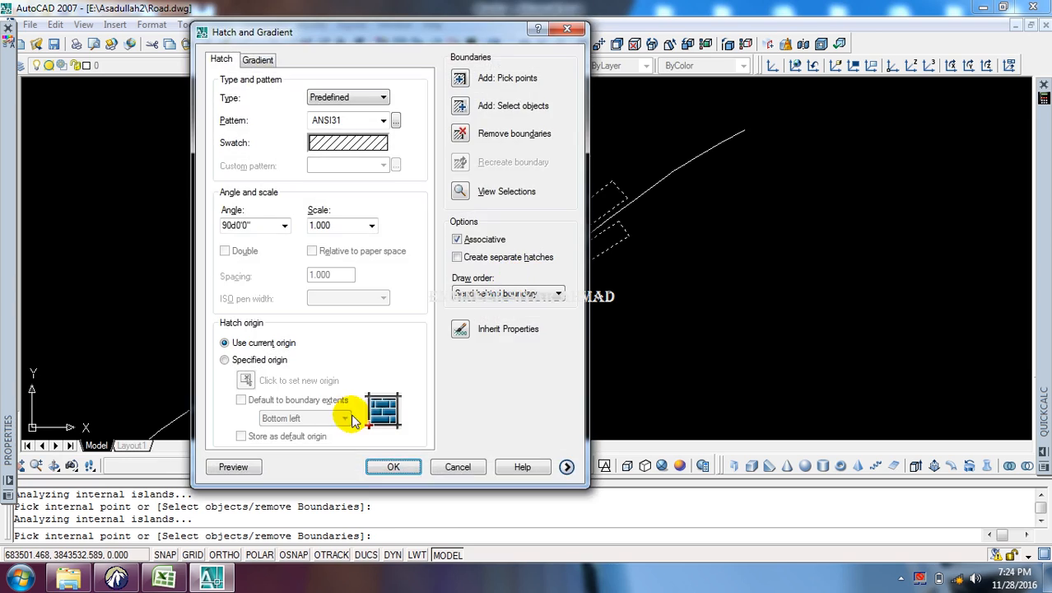
{"action": "left_click", "coordinate": [288, 463]}
{"action": "left_click", "coordinate": [459, 302]}
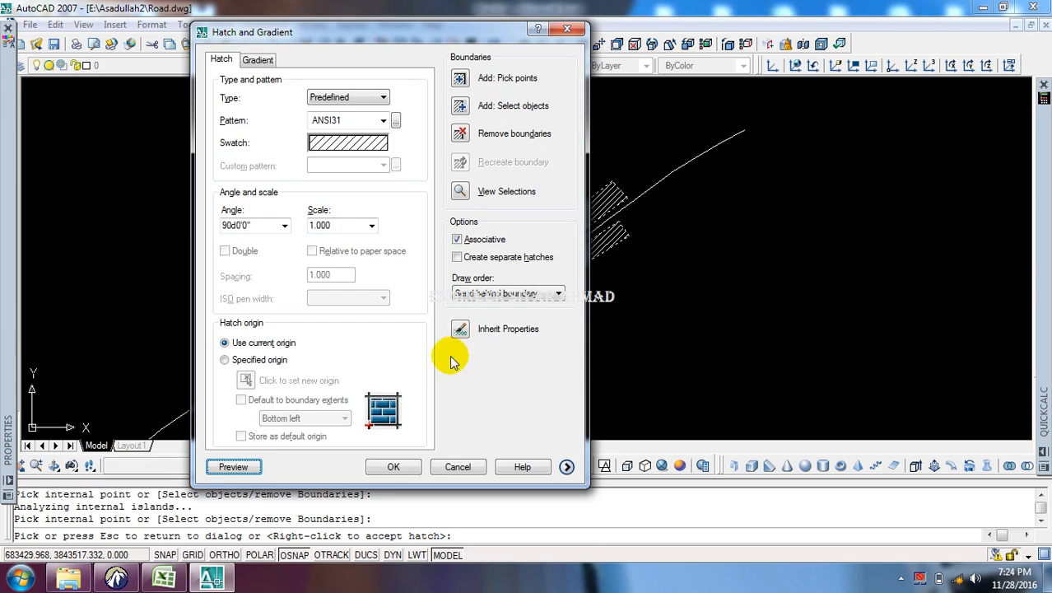
{"action": "left_click", "coordinate": [399, 463]}
Step: Examine the hatching in the building outlines along the road, from the middle group to the southwestern group
{"action": "scroll", "coordinate": [335, 375], "scroll_direction": "up", "scroll_amount": 3}
{"action": "middle_click_drag", "start_coordinate": [335, 374], "coordinate": [508, 264]}
{"action": "scroll", "coordinate": [460, 286], "scroll_direction": "up", "scroll_amount": 6}
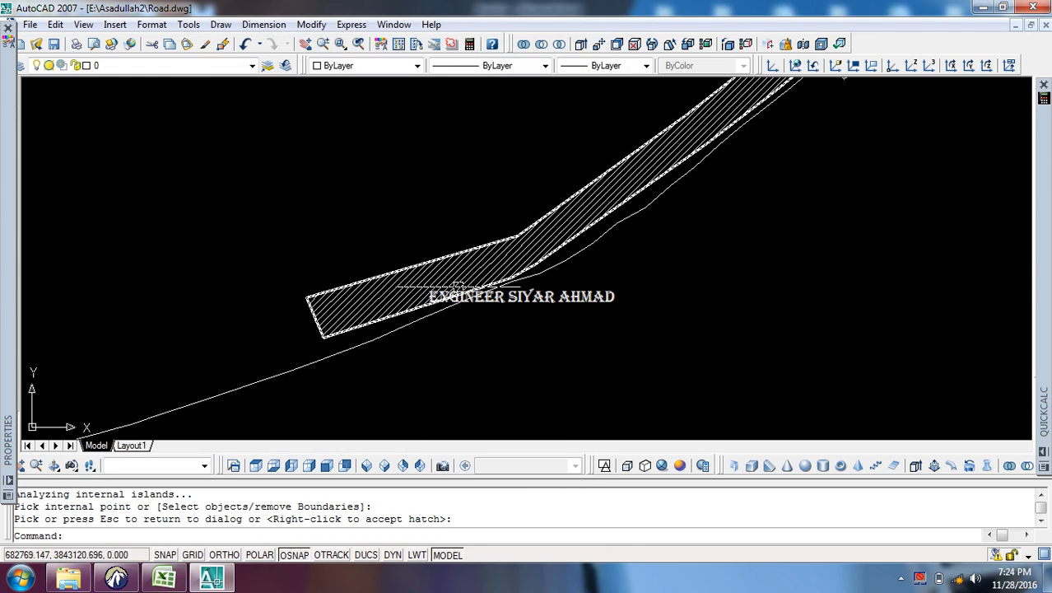
{"action": "scroll", "coordinate": [445, 294], "scroll_direction": "down", "scroll_amount": 7}
{"action": "middle_click_drag", "start_coordinate": [411, 310], "coordinate": [558, 241]}
{"action": "scroll", "coordinate": [405, 310], "scroll_direction": "up", "scroll_amount": 8}
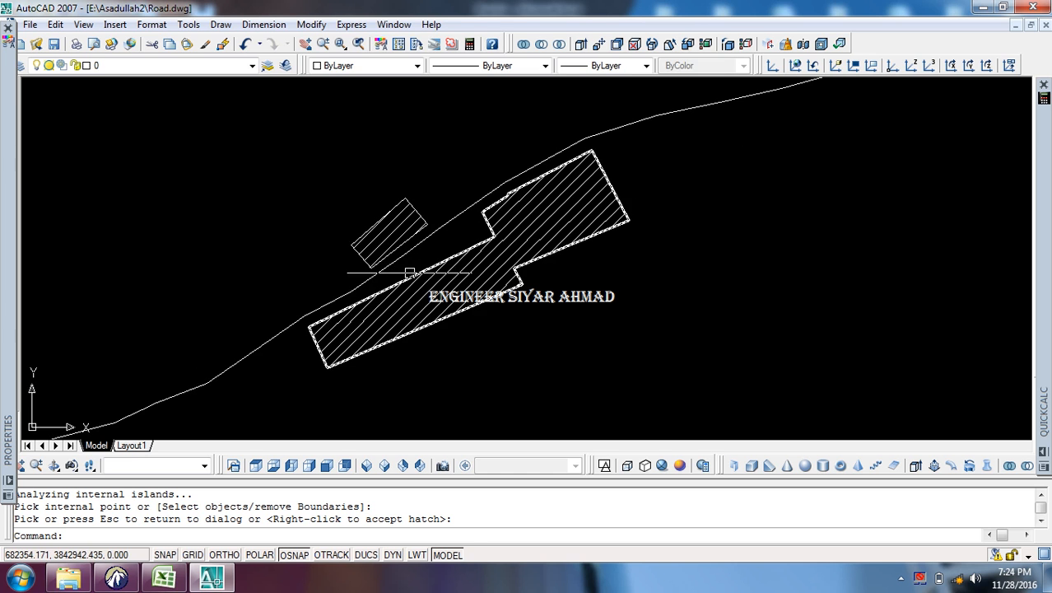
{"action": "scroll", "coordinate": [347, 307], "scroll_direction": "down", "scroll_amount": 8}
{"action": "middle_click_drag", "start_coordinate": [407, 294], "coordinate": [451, 261]}
{"action": "scroll", "coordinate": [443, 259], "scroll_direction": "up", "scroll_amount": 2}
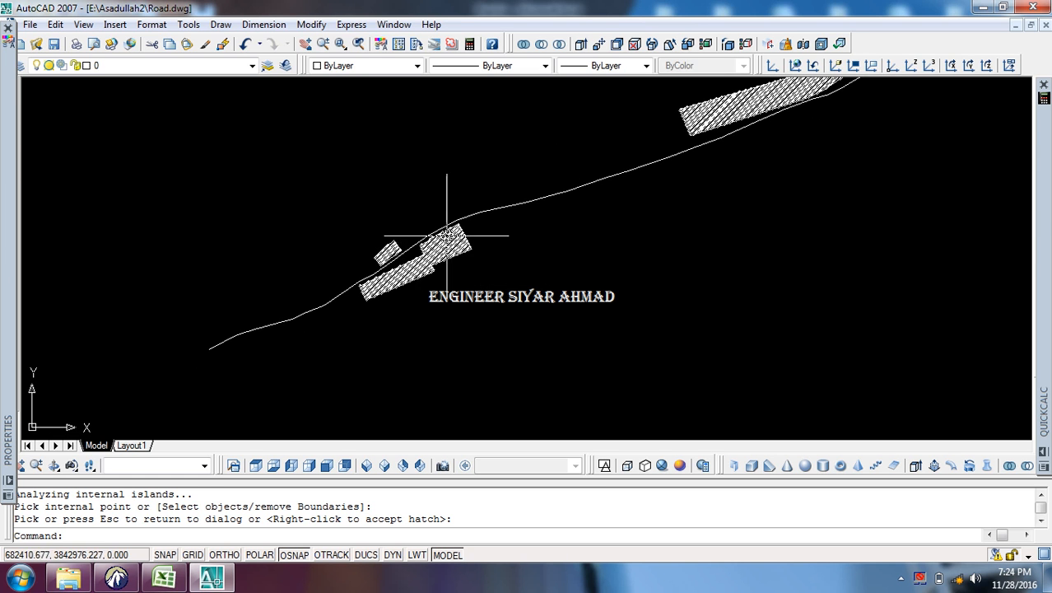
{"action": "scroll", "coordinate": [383, 228], "scroll_direction": "up", "scroll_amount": 4}
{"action": "scroll", "coordinate": [423, 227], "scroll_direction": "down", "scroll_amount": 2}
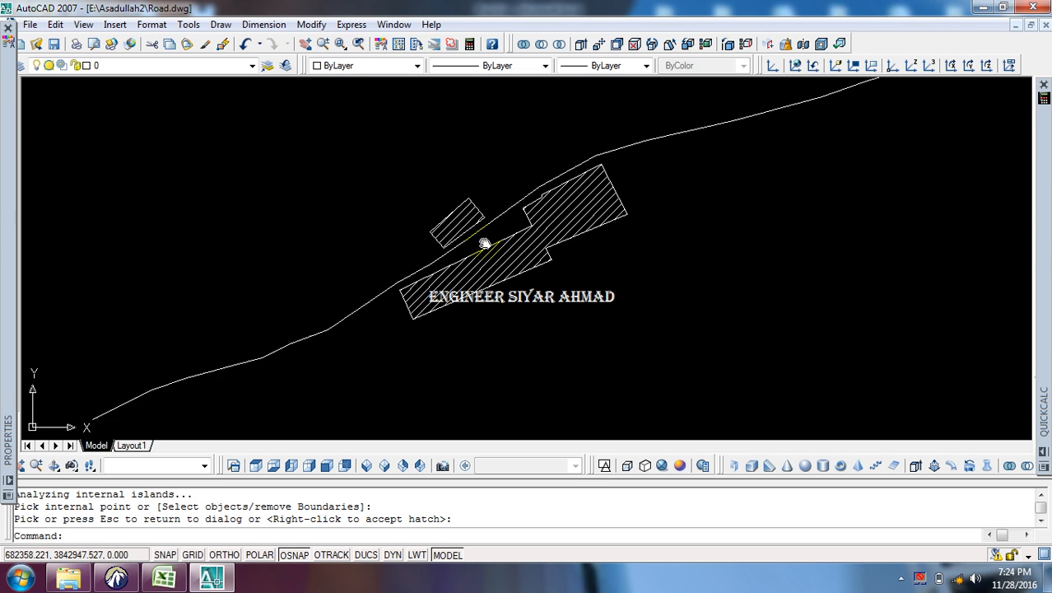
{"action": "scroll", "coordinate": [413, 282], "scroll_direction": "up", "scroll_amount": 2}
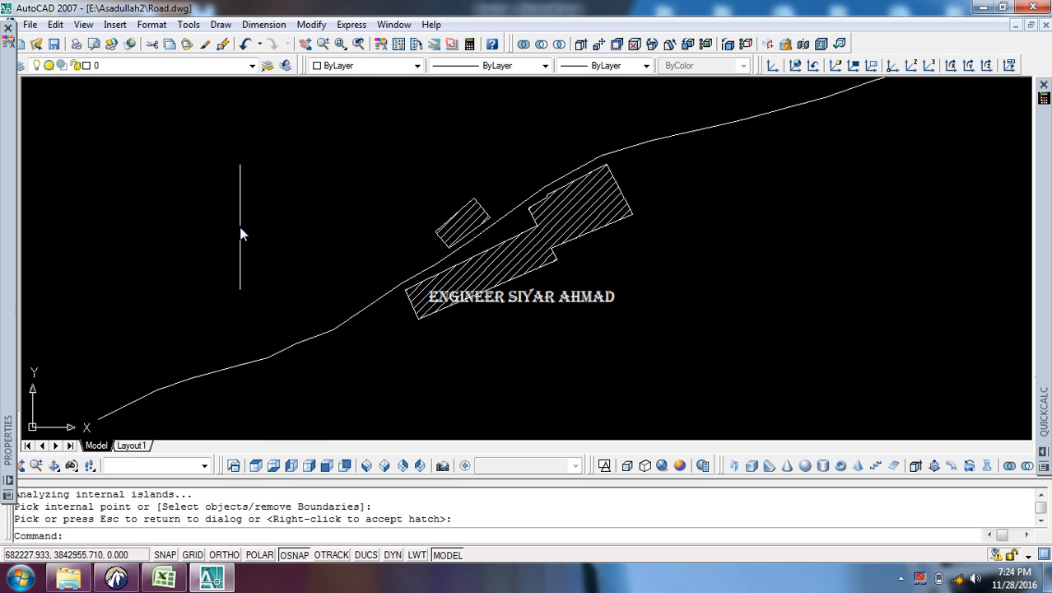
{"action": "right_click", "coordinate": [241, 234]}
{"action": "left_click", "coordinate": [336, 438]}
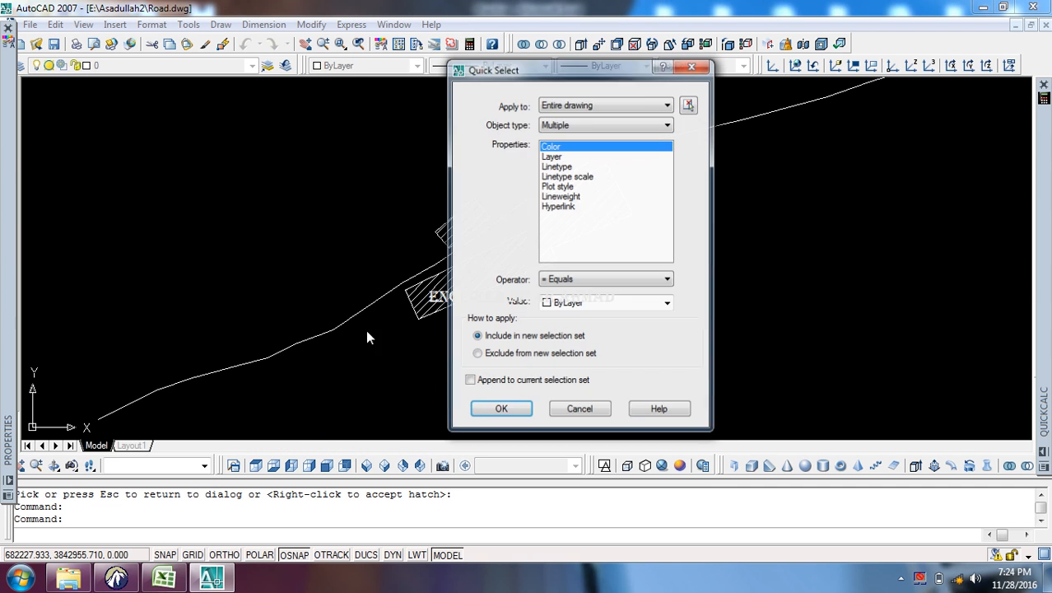
{"action": "left_click", "coordinate": [592, 124]}
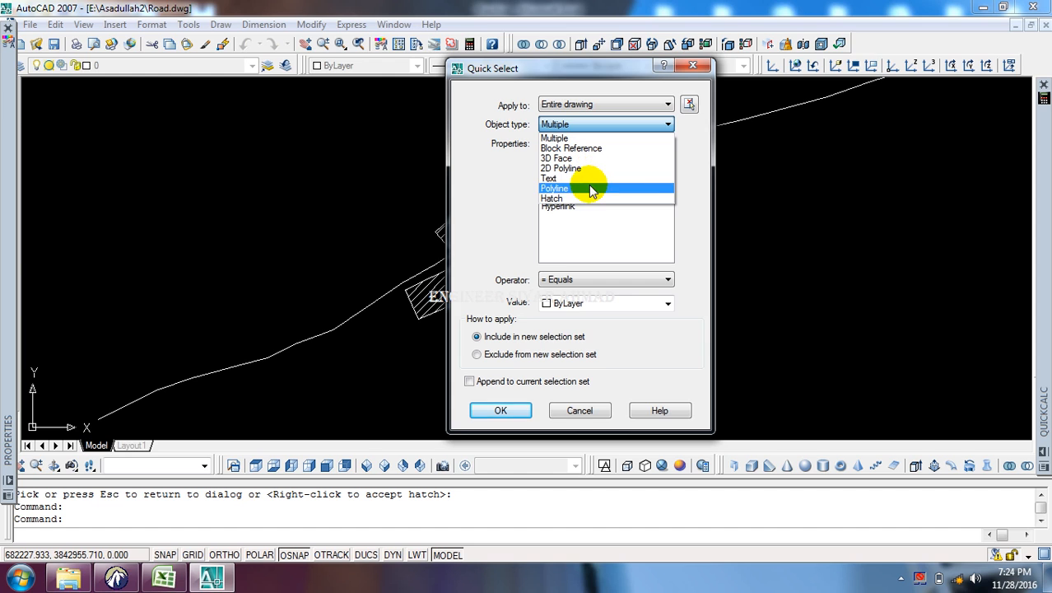
{"action": "left_click", "coordinate": [589, 188]}
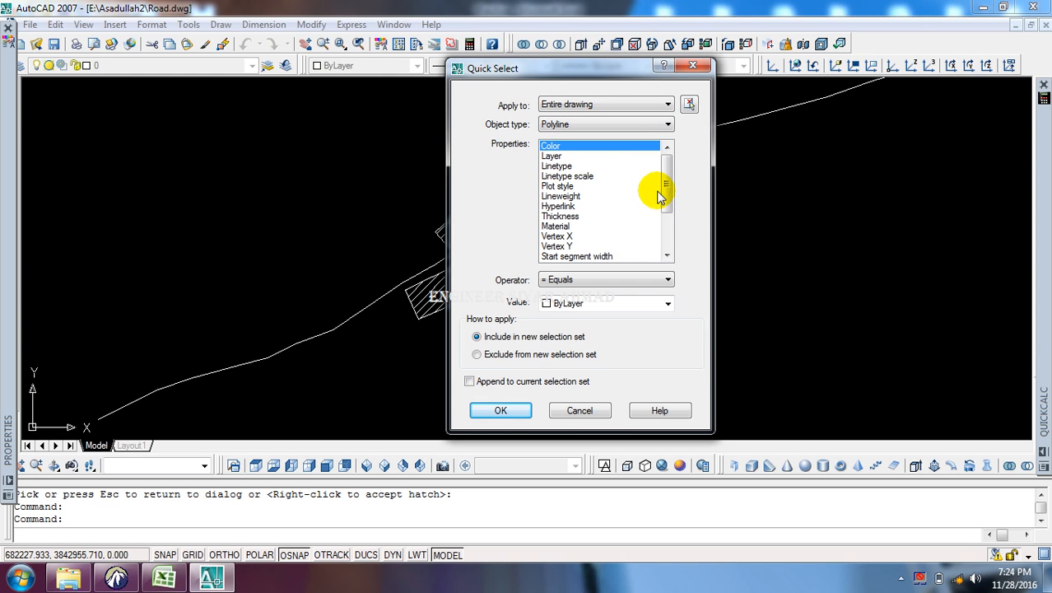
{"action": "scroll", "coordinate": [668, 174], "scroll_direction": "down", "scroll_amount": 3}
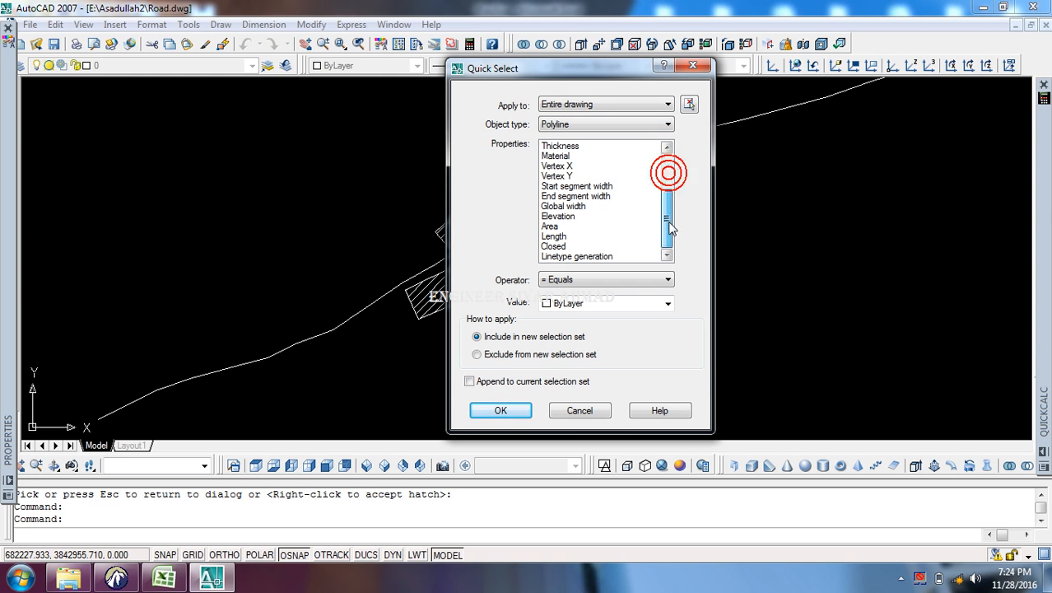
{"action": "left_click", "coordinate": [553, 227]}
{"action": "left_click", "coordinate": [595, 280]}
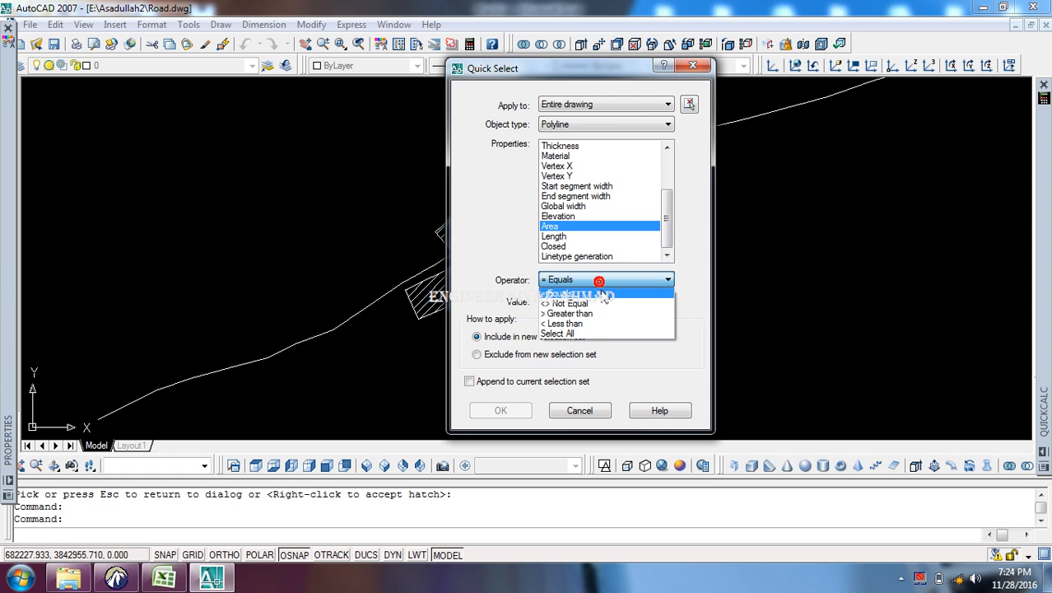
{"action": "left_click", "coordinate": [598, 323]}
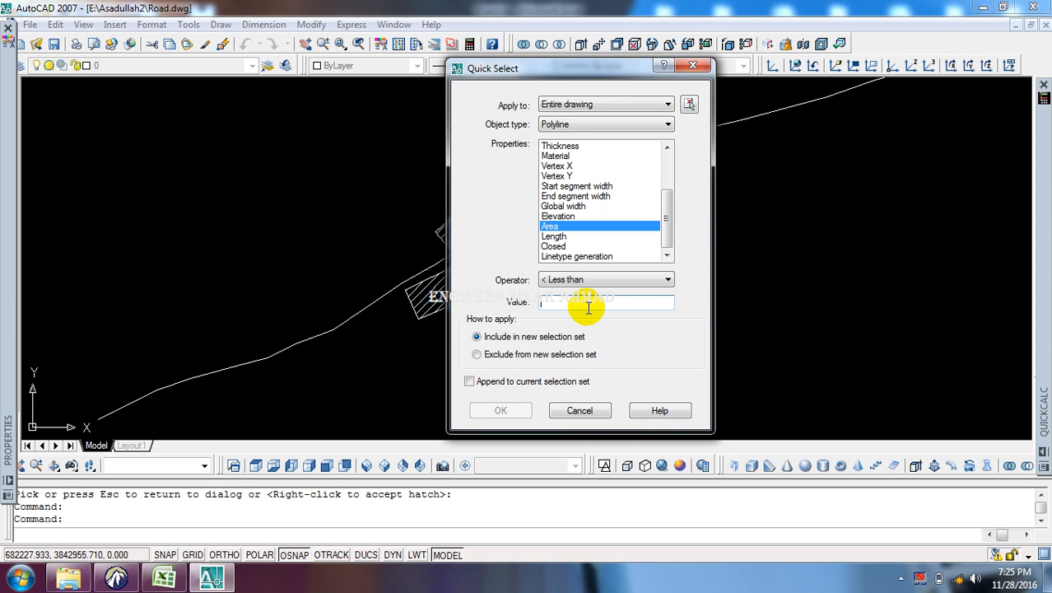
{"action": "left_click", "coordinate": [578, 410]}
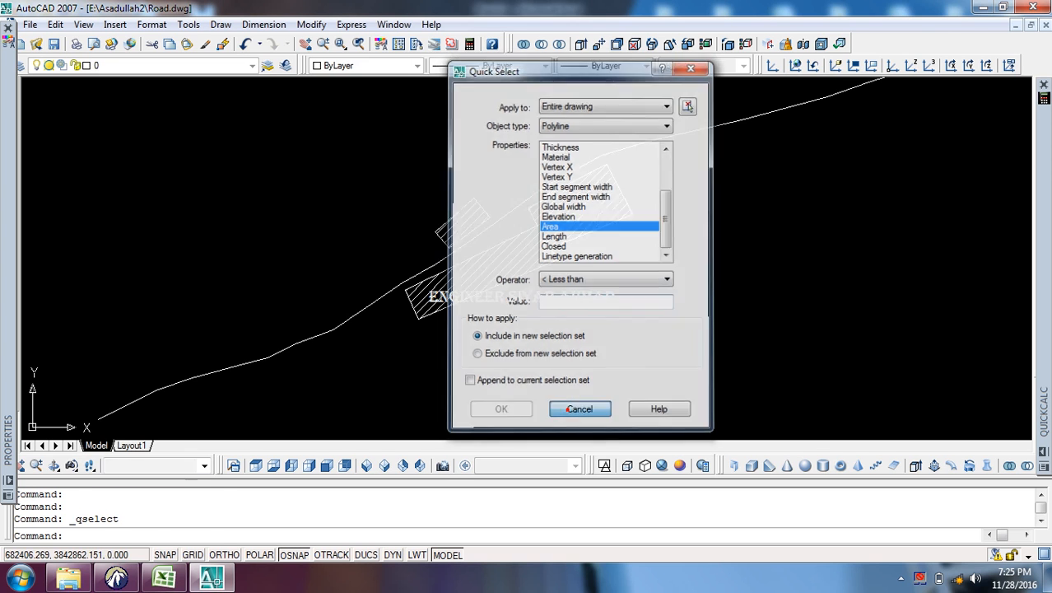
Step: Measure the area of the road centerline polyline with the Area command's Object option
{"action": "key", "text": "Return"}
{"action": "type", "text": "o"}
{"action": "key", "text": "Return"}
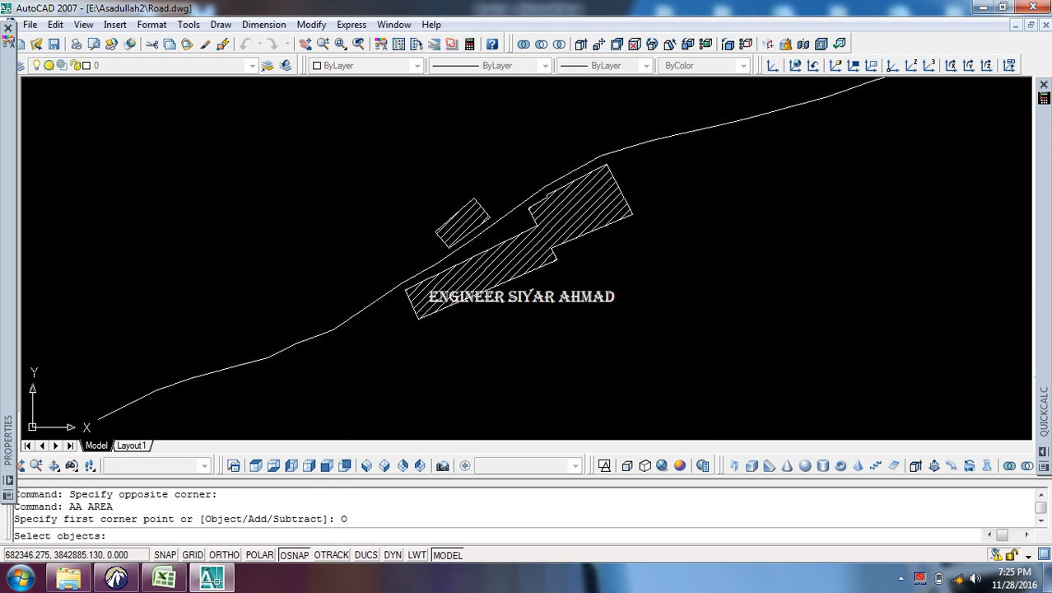
{"action": "left_click", "coordinate": [358, 315]}
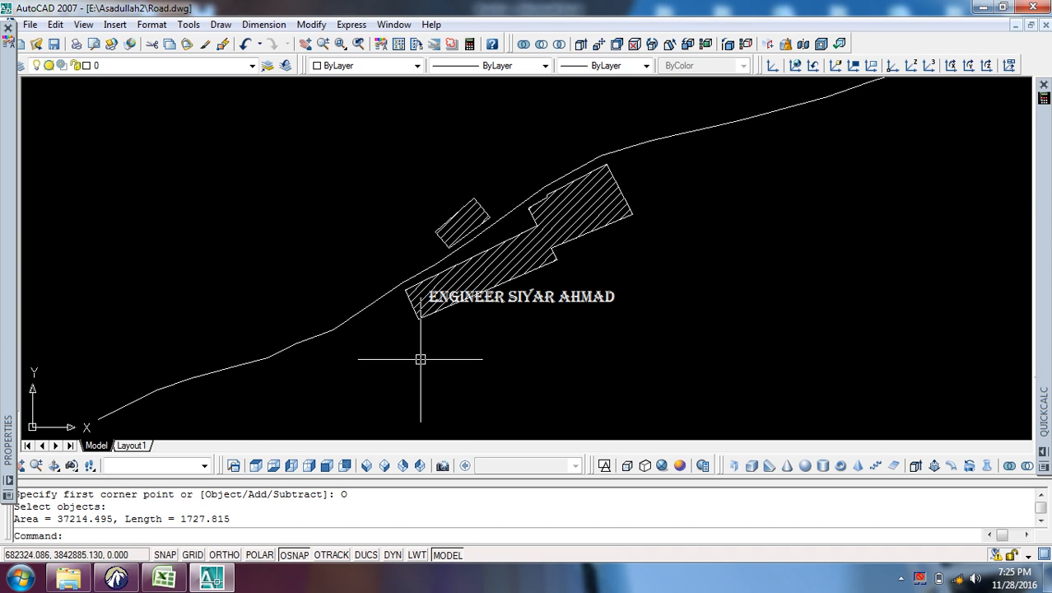
Step: Quick-select the polylines in the entire drawing whose area is less than 30000
{"action": "right_click", "coordinate": [788, 251]}
{"action": "left_click", "coordinate": [819, 457]}
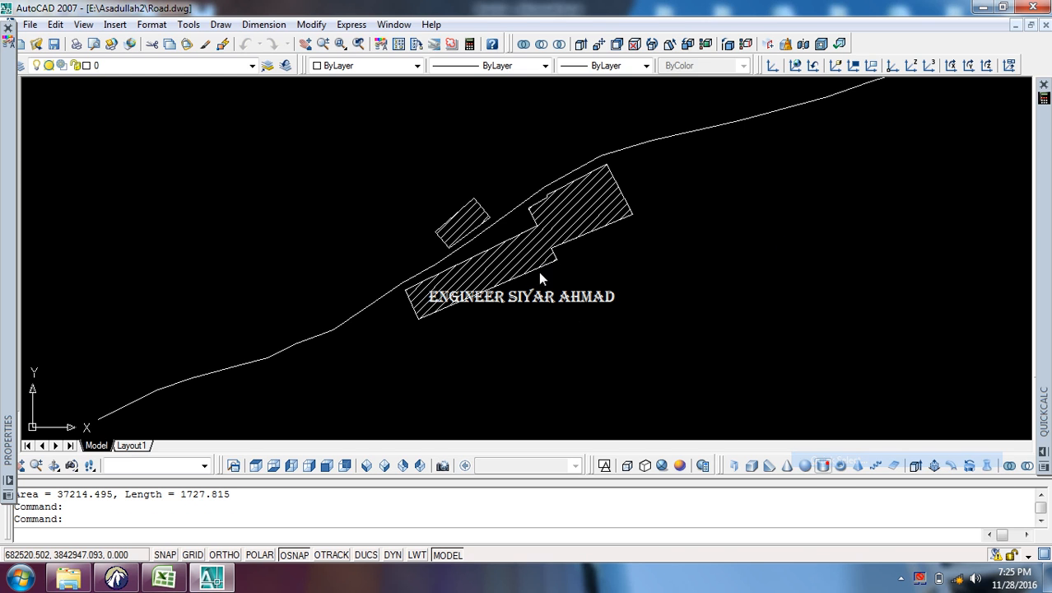
{"action": "left_click", "coordinate": [587, 126]}
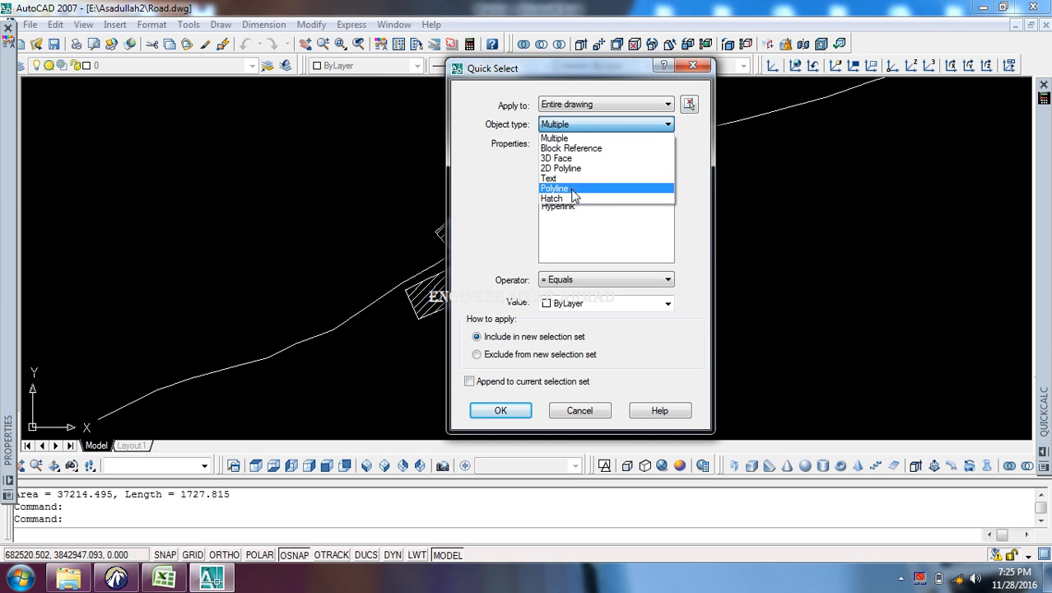
{"action": "left_click", "coordinate": [580, 190]}
{"action": "left_click_drag", "start_coordinate": [668, 209], "coordinate": [667, 255]}
{"action": "left_click", "coordinate": [551, 226]}
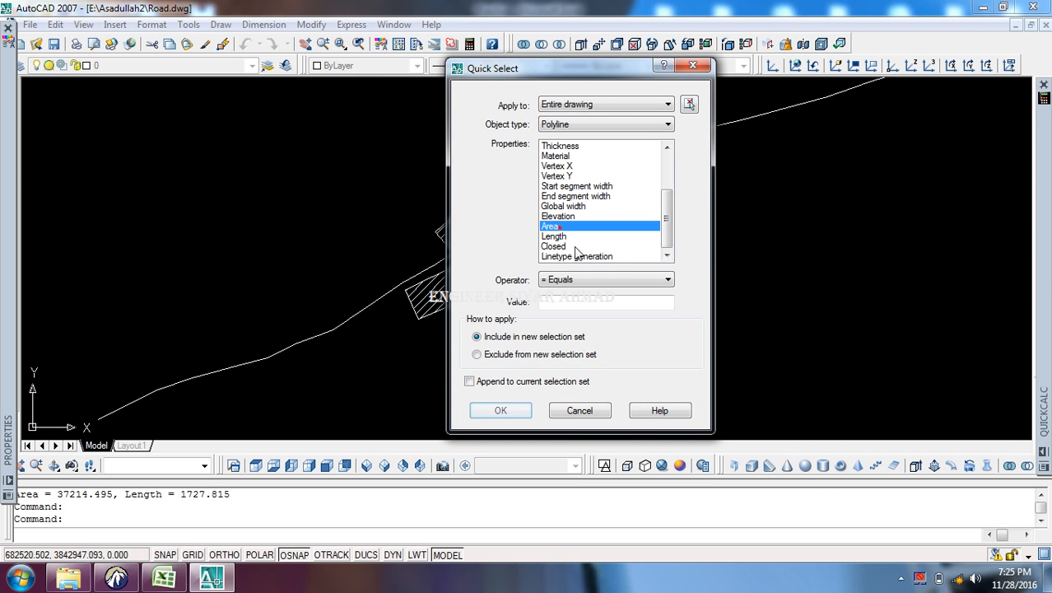
{"action": "left_click", "coordinate": [605, 280]}
{"action": "left_click", "coordinate": [576, 326]}
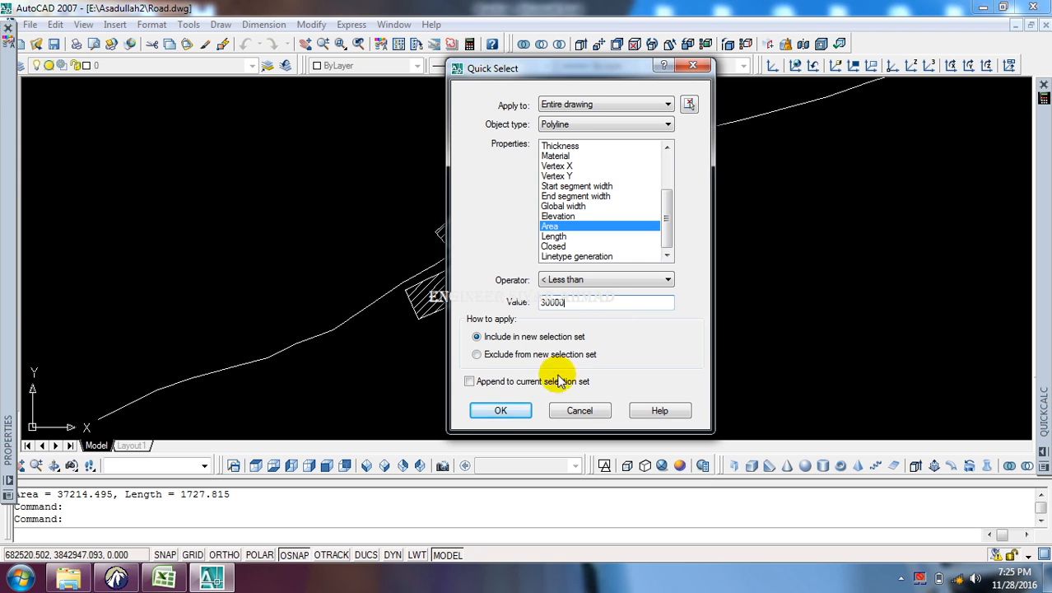
{"action": "left_click", "coordinate": [494, 410]}
Step: Examine the selected building outlines along the whole road, and clear the selection
{"action": "scroll", "coordinate": [575, 267], "scroll_direction": "down", "scroll_amount": 2}
{"action": "middle_click_drag", "start_coordinate": [803, 200], "coordinate": [671, 266]}
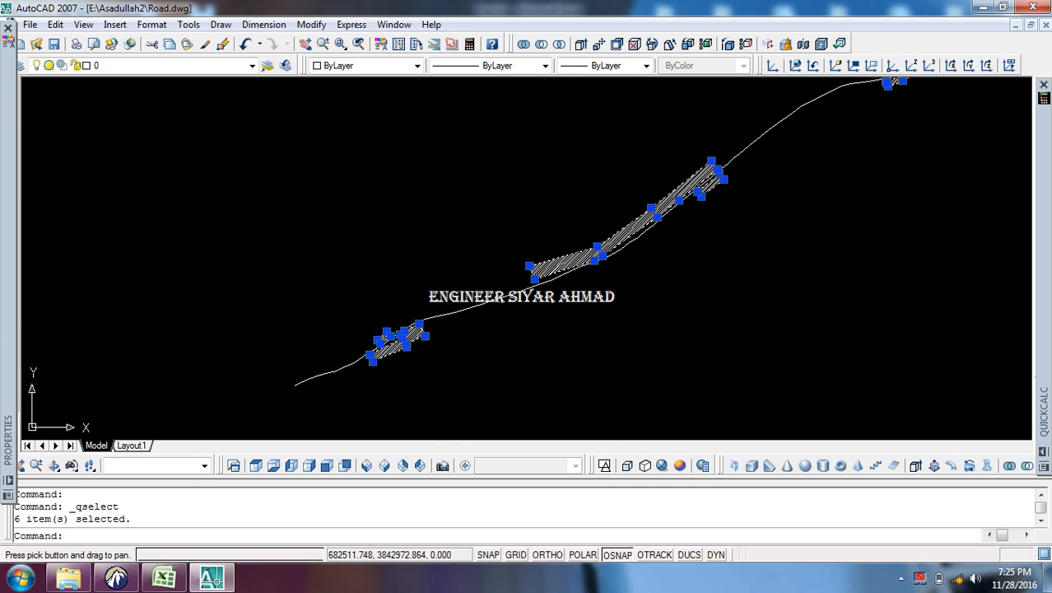
{"action": "middle_click_drag", "start_coordinate": [839, 167], "coordinate": [682, 258]}
{"action": "middle_click_drag", "start_coordinate": [822, 195], "coordinate": [615, 270]}
{"action": "scroll", "coordinate": [592, 219], "scroll_direction": "up", "scroll_amount": 5}
{"action": "scroll", "coordinate": [508, 247], "scroll_direction": "up", "scroll_amount": 3}
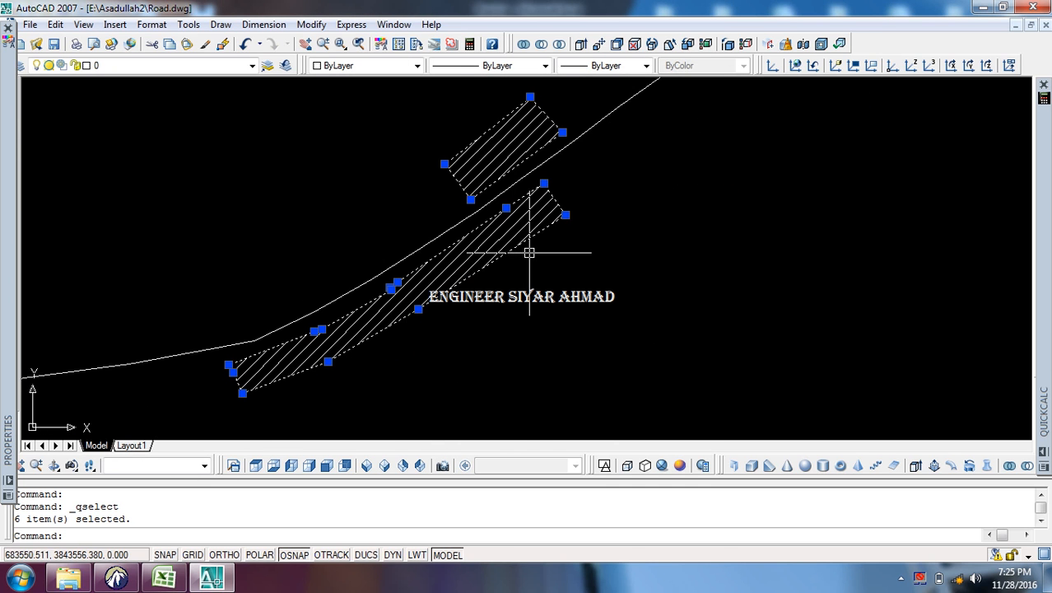
{"action": "scroll", "coordinate": [484, 202], "scroll_direction": "down", "scroll_amount": 6}
{"action": "middle_click_drag", "start_coordinate": [362, 274], "coordinate": [503, 211]}
{"action": "middle_click_drag", "start_coordinate": [298, 391], "coordinate": [585, 221]}
{"action": "middle_click_drag", "start_coordinate": [521, 255], "coordinate": [689, 162]}
{"action": "middle_click_drag", "start_coordinate": [486, 280], "coordinate": [503, 302]}
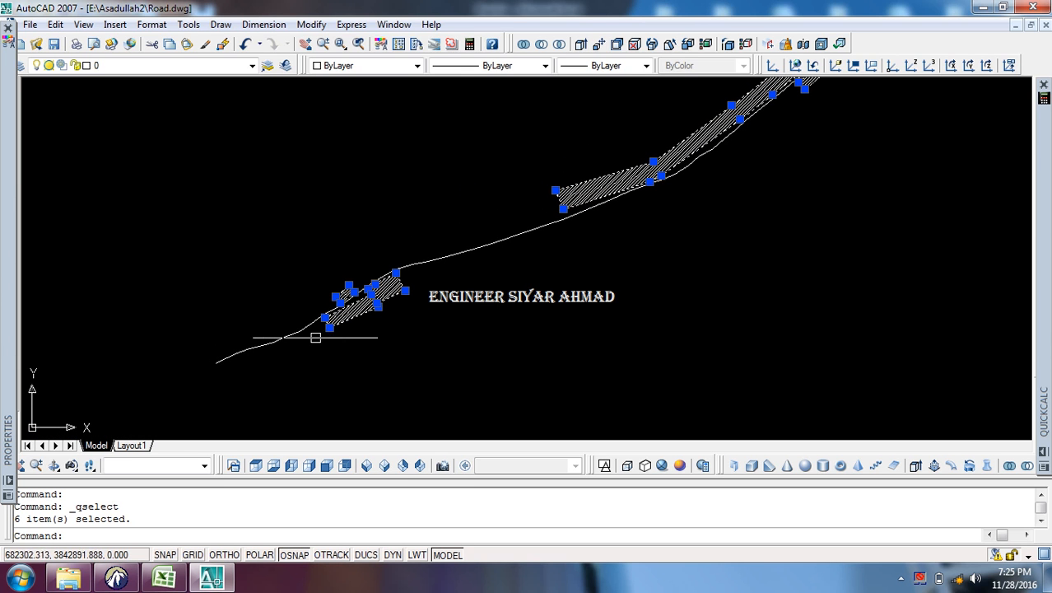
{"action": "scroll", "coordinate": [263, 344], "scroll_direction": "up", "scroll_amount": 3}
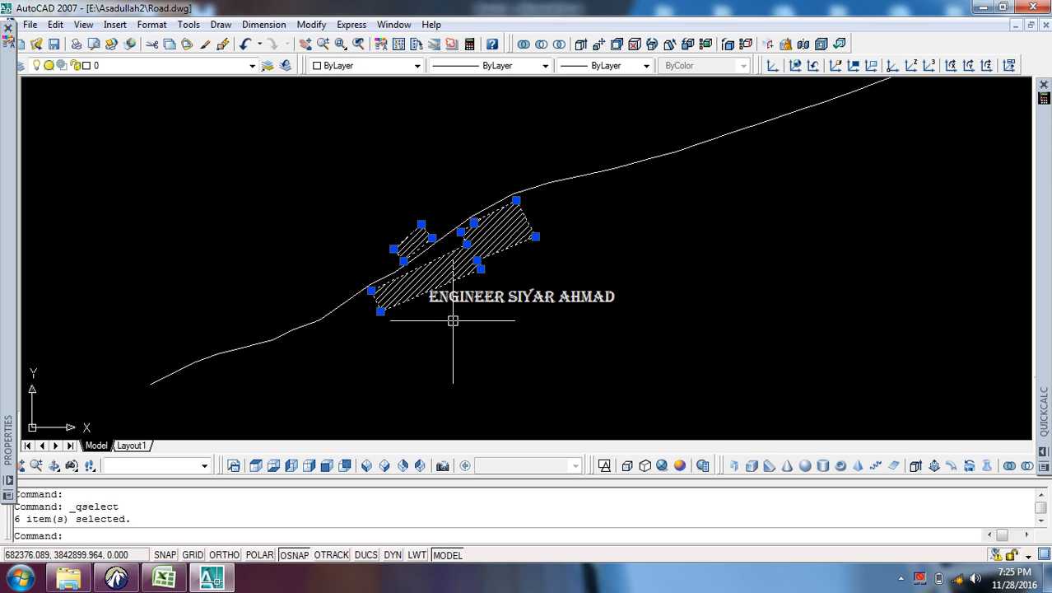
{"action": "key", "text": "Escape"}
{"action": "key", "text": "Escape"}
{"action": "key", "text": "Escape"}
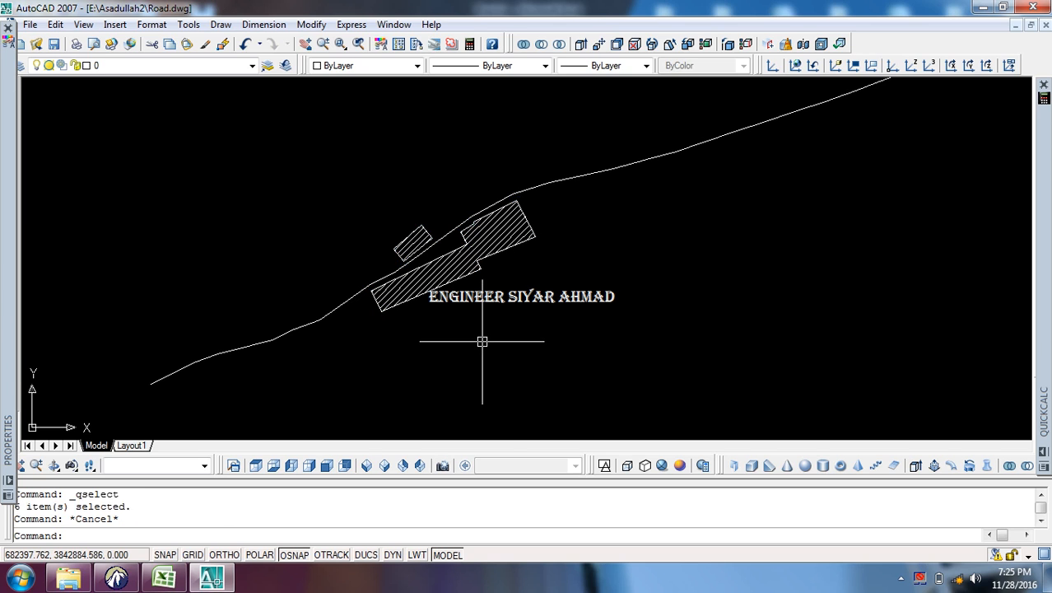
Step: Quick-select the polylines in the entire drawing whose area is less than 30000, and clear the selection
{"action": "scroll", "coordinate": [467, 320], "scroll_direction": "down", "scroll_amount": 2}
{"action": "right_click", "coordinate": [580, 267]}
{"action": "left_click", "coordinate": [623, 485]}
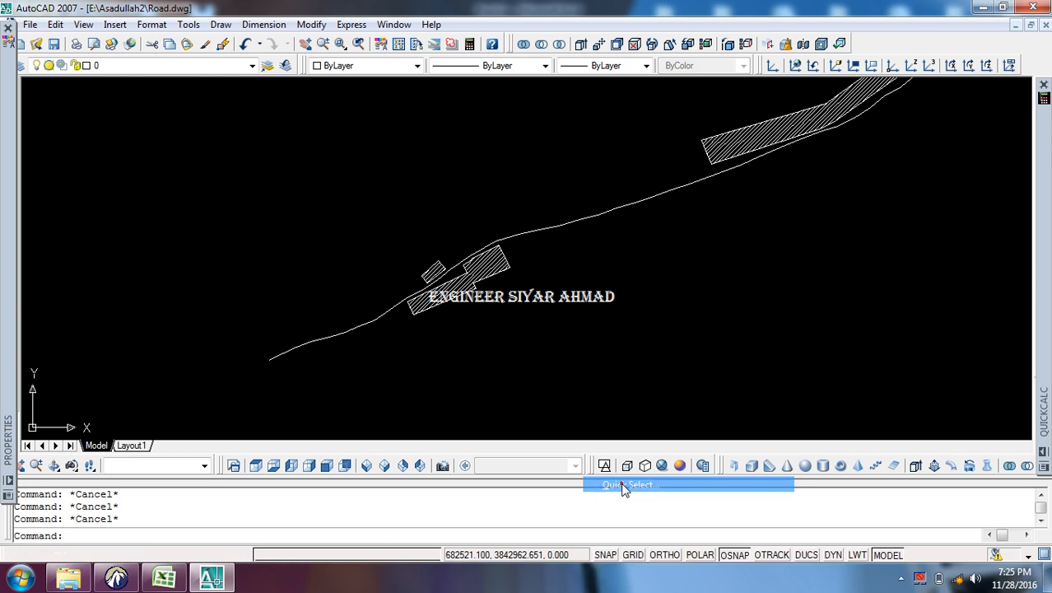
{"action": "left_click", "coordinate": [601, 125]}
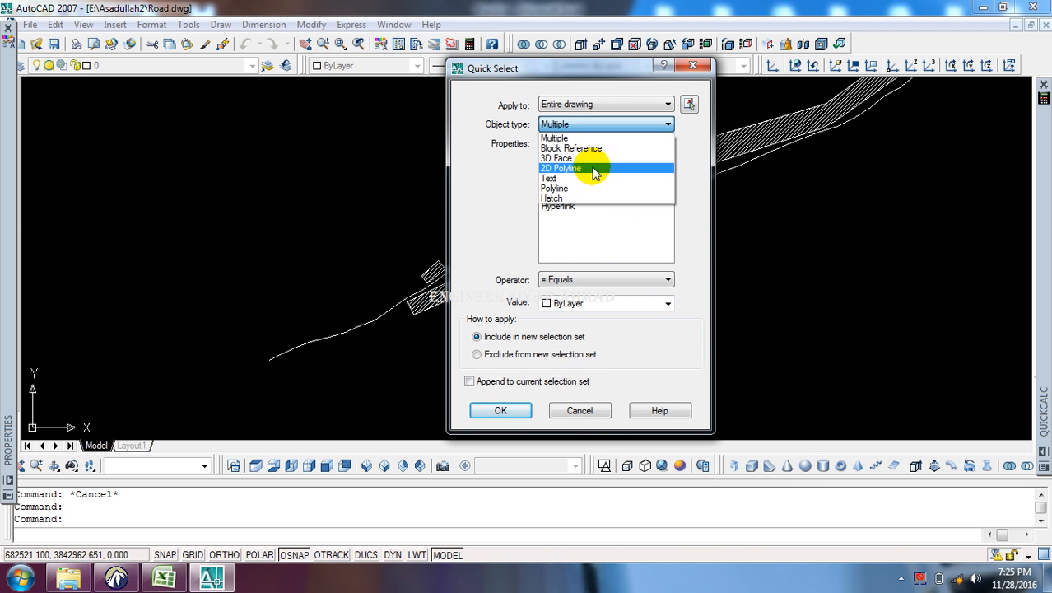
{"action": "left_click", "coordinate": [573, 187]}
{"action": "left_click_drag", "start_coordinate": [667, 181], "coordinate": [668, 244]}
{"action": "left_click", "coordinate": [564, 228]}
{"action": "left_click", "coordinate": [580, 281]}
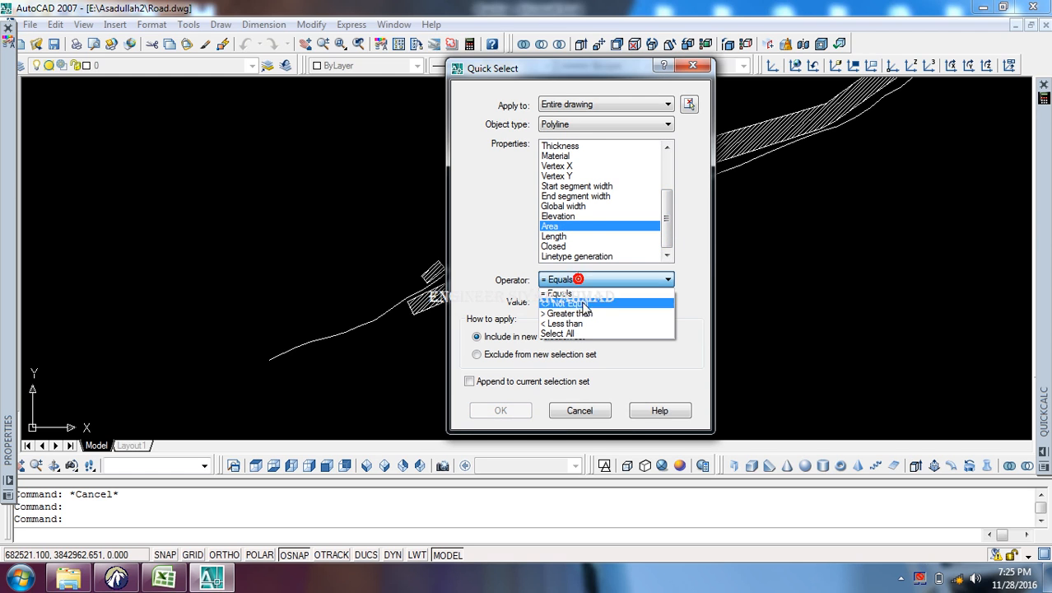
{"action": "left_click", "coordinate": [587, 326]}
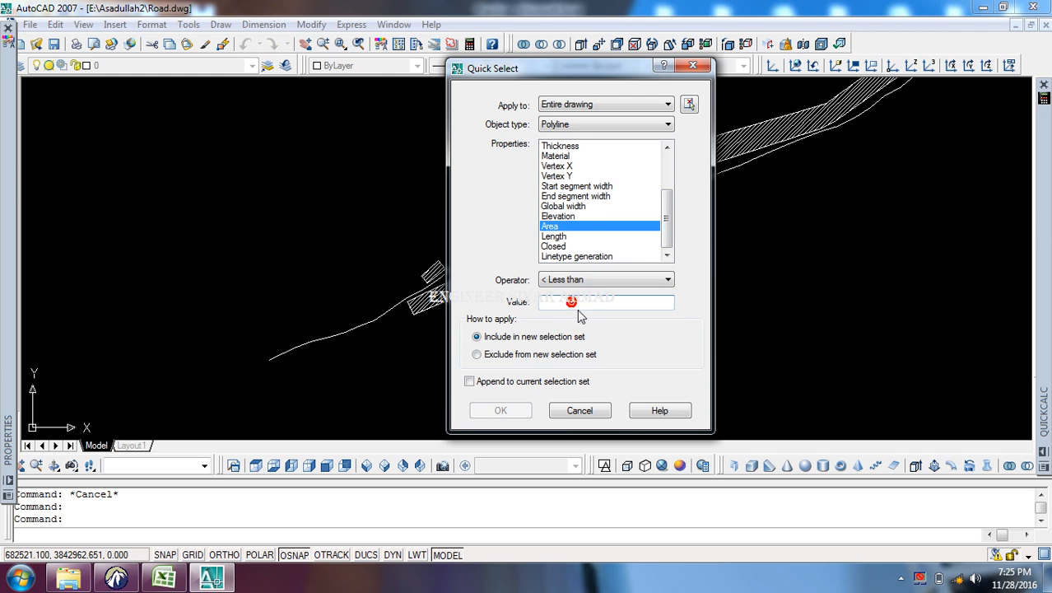
{"action": "left_click", "coordinate": [318, 339]}
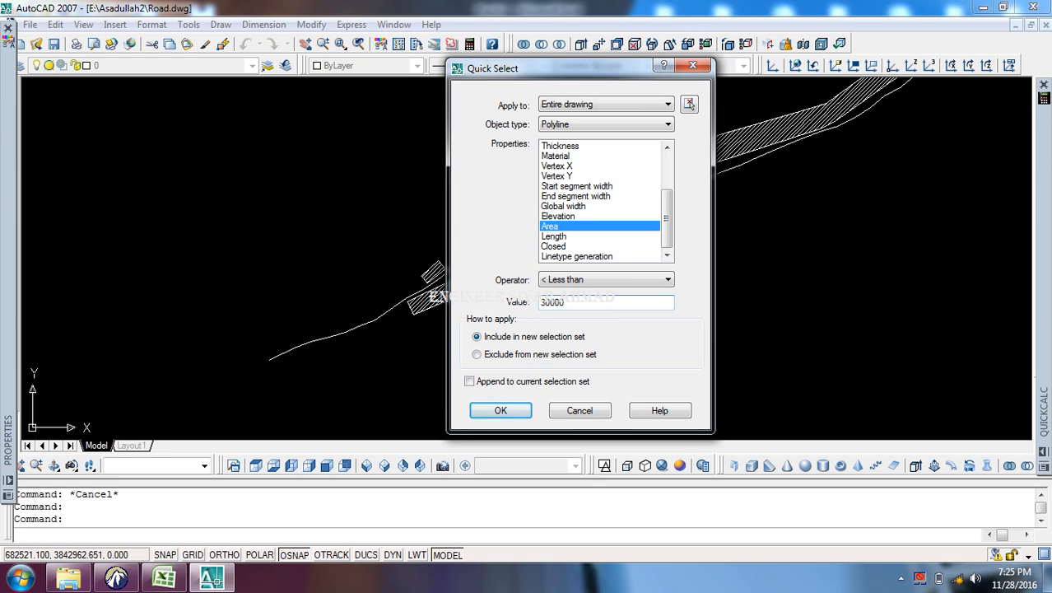
{"action": "left_click", "coordinate": [501, 411]}
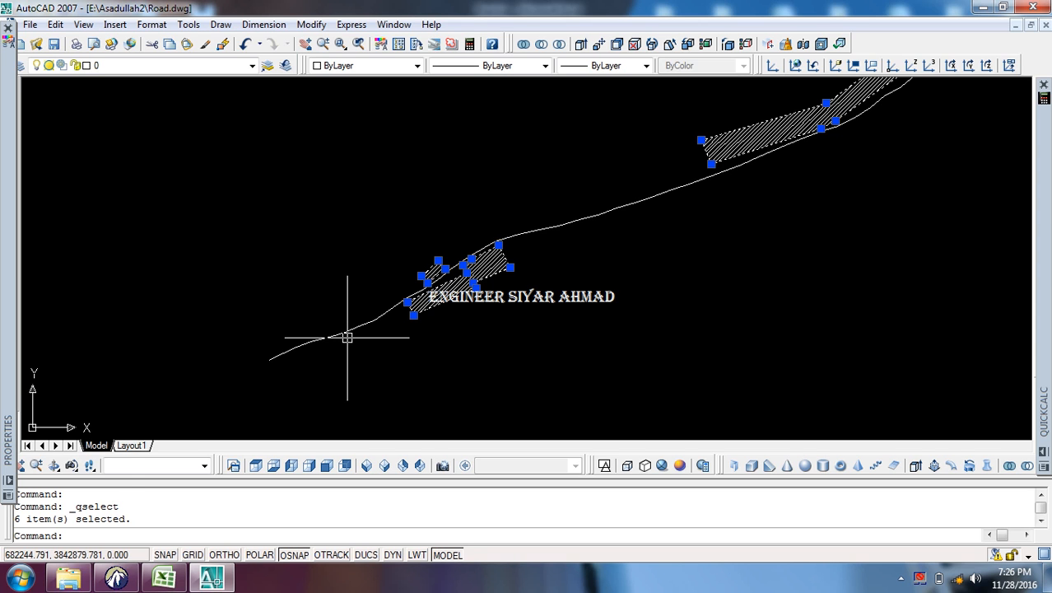
{"action": "key", "text": "Escape"}
Step: Measure the area of the road centerline polyline with the Area command's Object option
{"action": "scroll", "coordinate": [448, 320], "scroll_direction": "up", "scroll_amount": 2}
{"action": "key", "text": "Escape"}
{"action": "key", "text": "Escape"}
{"action": "type", "text": "AA"}
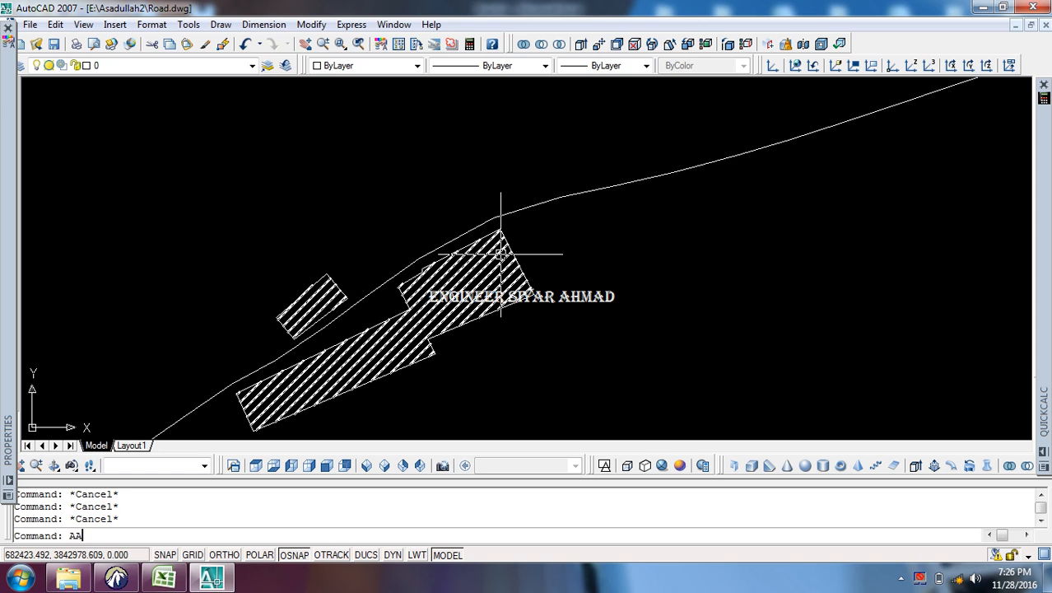
{"action": "key", "text": "Return"}
{"action": "type", "text": "o"}
{"action": "key", "text": "Return"}
{"action": "left_click", "coordinate": [537, 205]}
Step: Measure the area of the large building outline in the southwestern group with the Area command's Object option
{"action": "key", "text": "Return"}
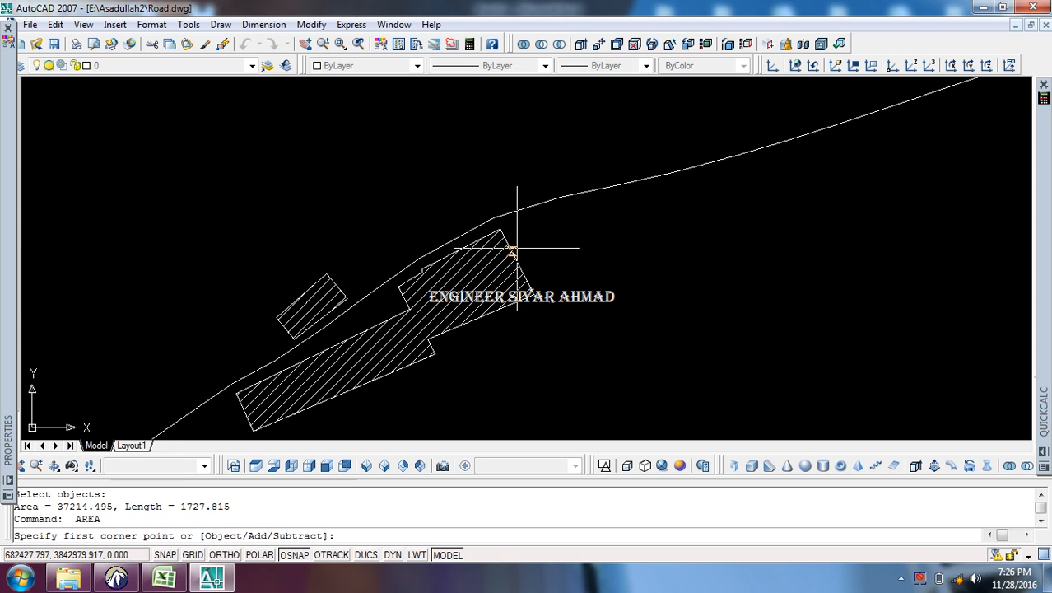
{"action": "type", "text": "o"}
{"action": "key", "text": "Return"}
{"action": "left_click", "coordinate": [507, 238]}
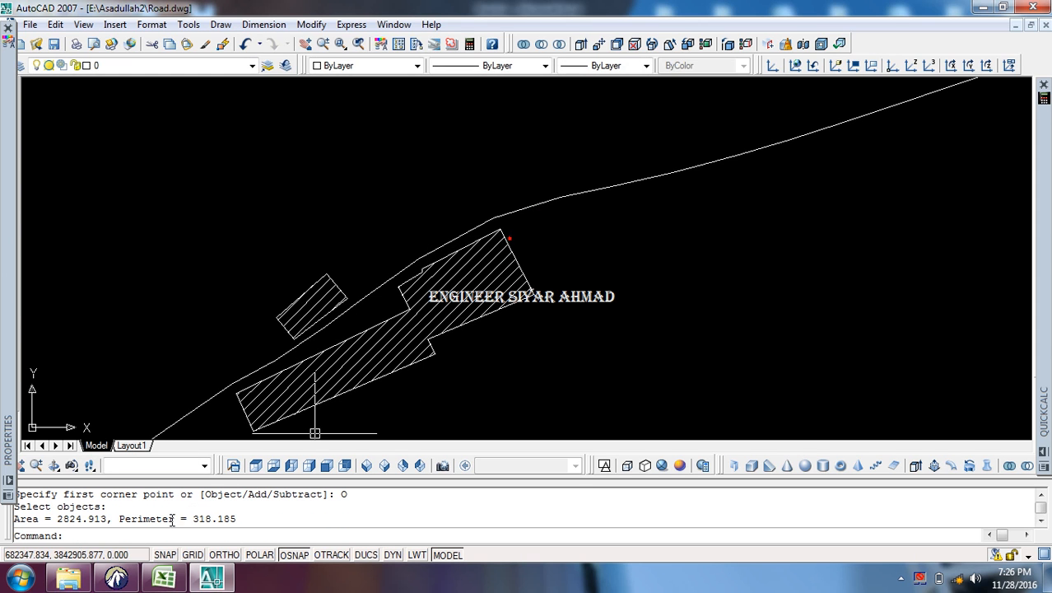
{"action": "left_click", "coordinate": [66, 527]}
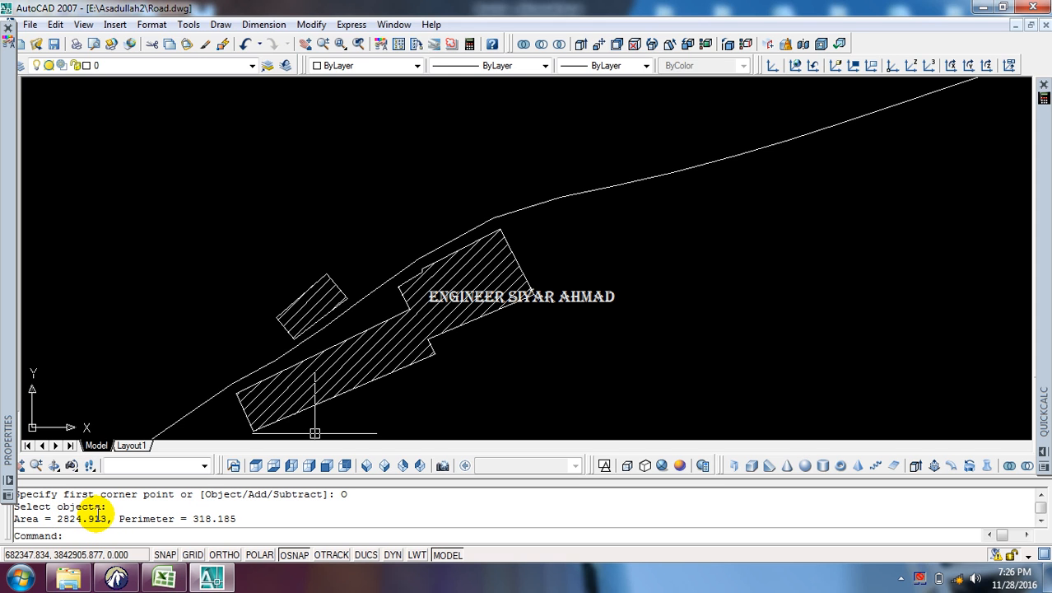
Step: Quick-select the polylines in the entire drawing whose area is greater than 30000
{"action": "scroll", "coordinate": [403, 301], "scroll_direction": "down", "scroll_amount": 5}
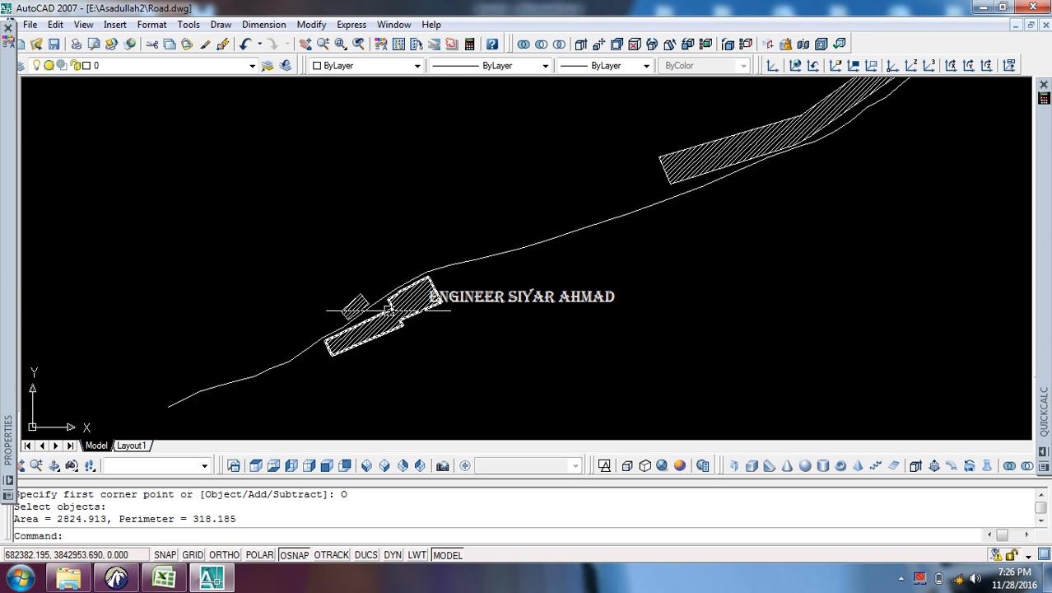
{"action": "right_click", "coordinate": [436, 272]}
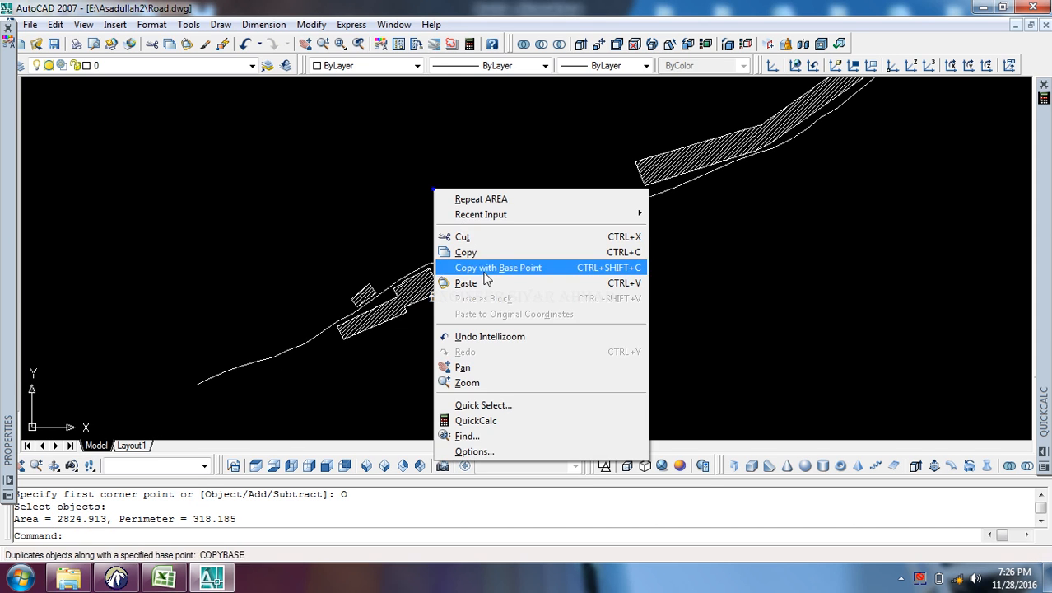
{"action": "left_click", "coordinate": [474, 404]}
{"action": "left_click", "coordinate": [594, 123]}
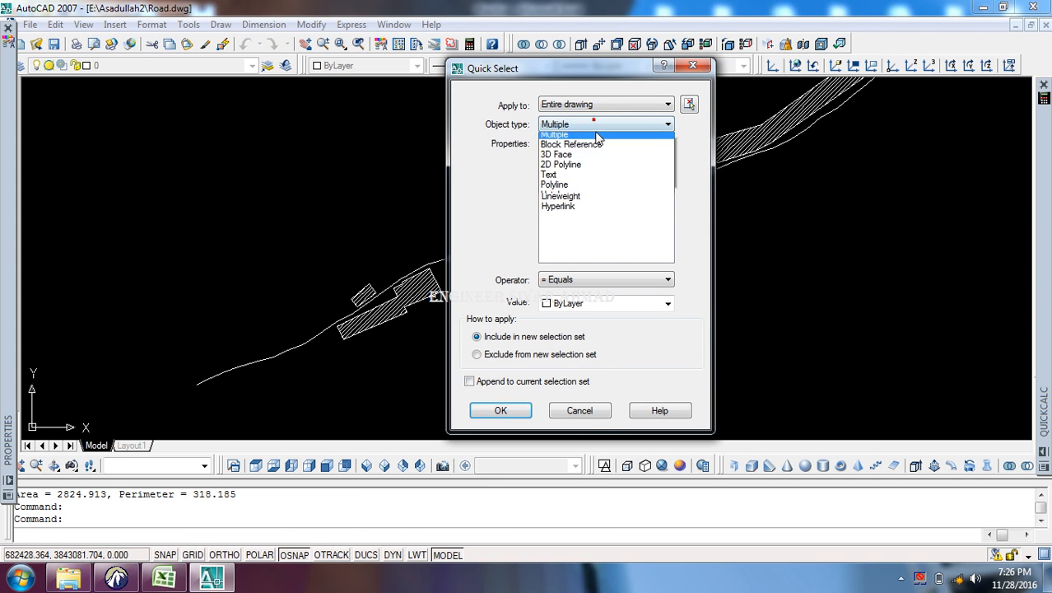
{"action": "left_click", "coordinate": [590, 188]}
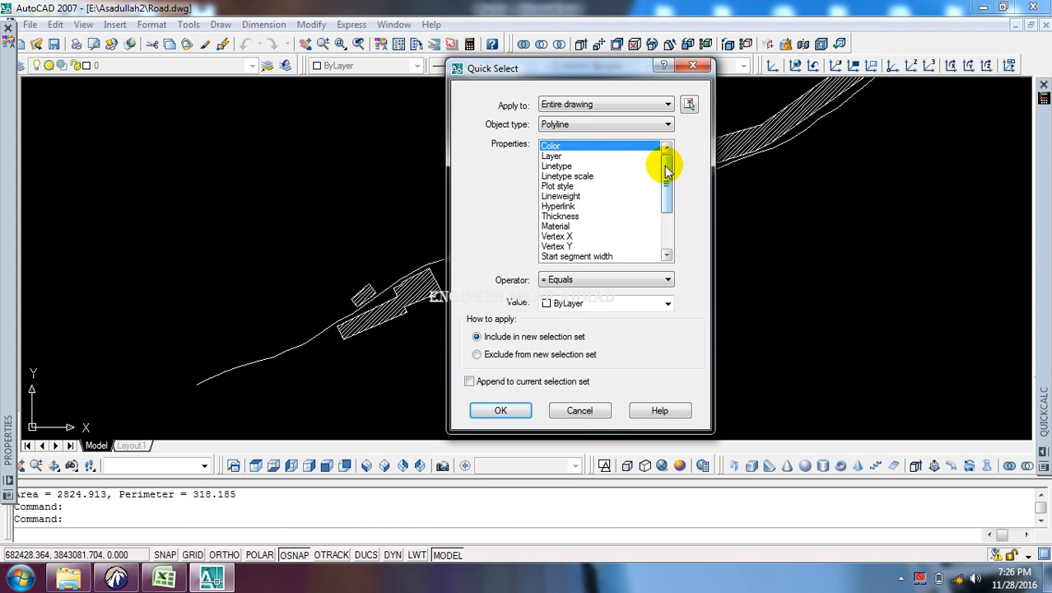
{"action": "left_click_drag", "start_coordinate": [666, 160], "coordinate": [666, 198]}
{"action": "left_click", "coordinate": [570, 227]}
{"action": "left_click", "coordinate": [588, 284]}
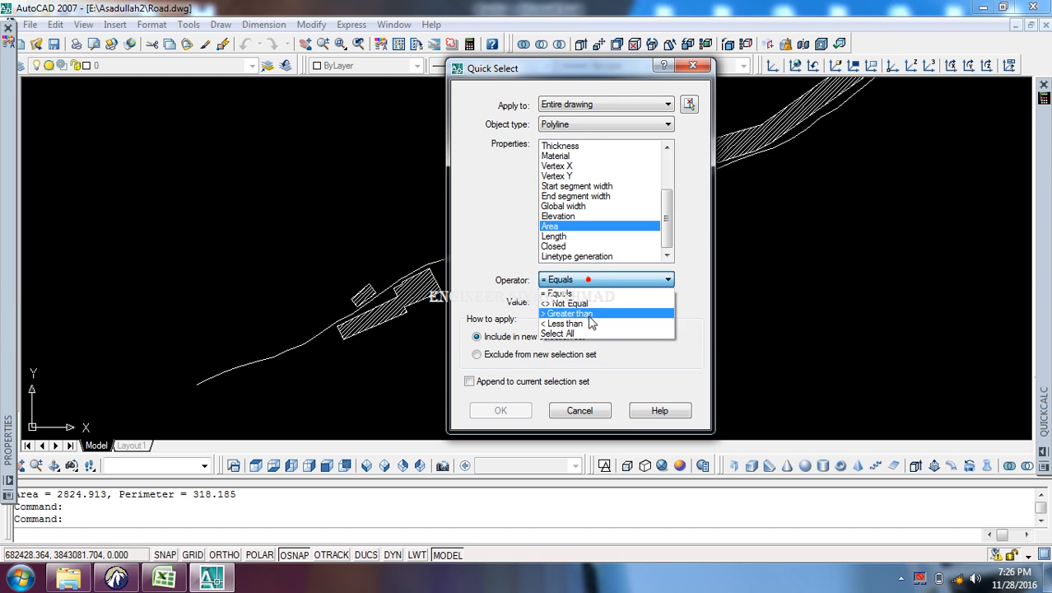
{"action": "left_click", "coordinate": [590, 324]}
{"action": "left_click", "coordinate": [589, 281]}
{"action": "left_click", "coordinate": [576, 314]}
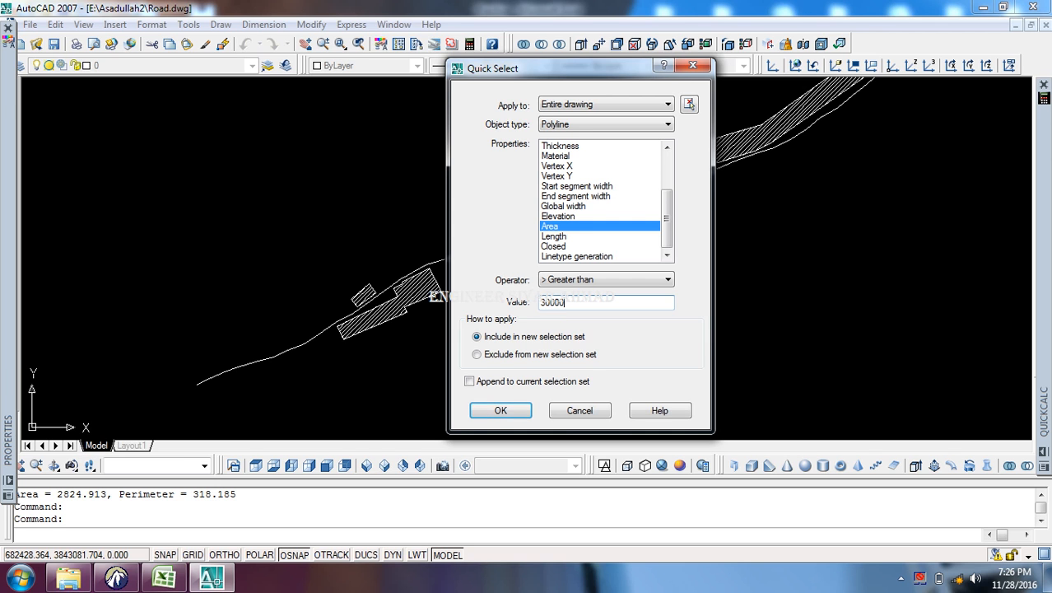
{"action": "left_click", "coordinate": [501, 410]}
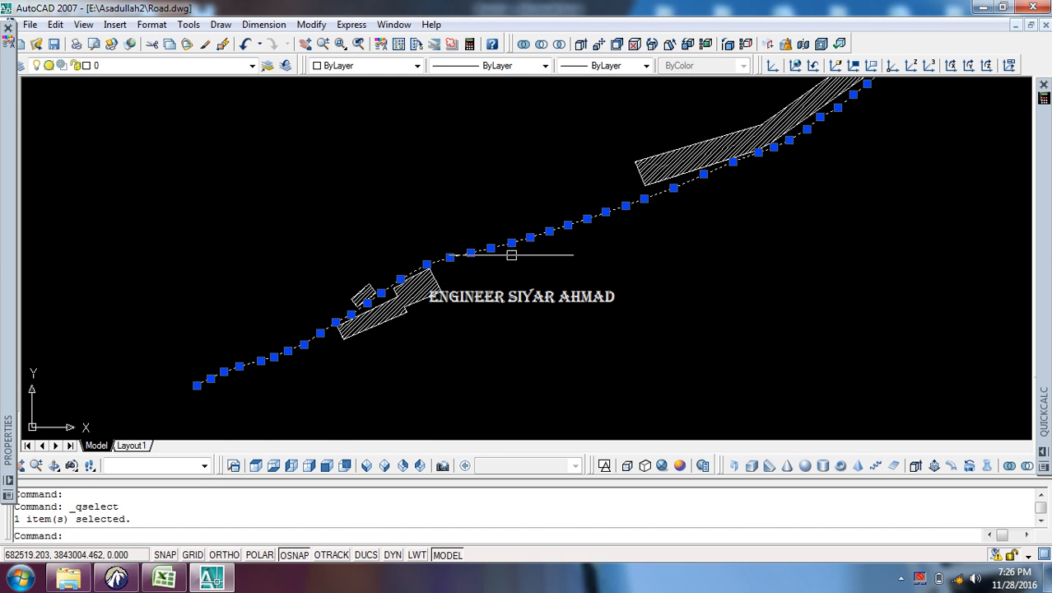
Step: Clear the road centerline selection after checking it along the road, and save the drawing
{"action": "scroll", "coordinate": [511, 256], "scroll_direction": "down", "scroll_amount": 6}
{"action": "middle_click_drag", "start_coordinate": [547, 240], "coordinate": [459, 329]}
{"action": "scroll", "coordinate": [576, 252], "scroll_direction": "up", "scroll_amount": 8}
{"action": "scroll", "coordinate": [524, 268], "scroll_direction": "down", "scroll_amount": 4}
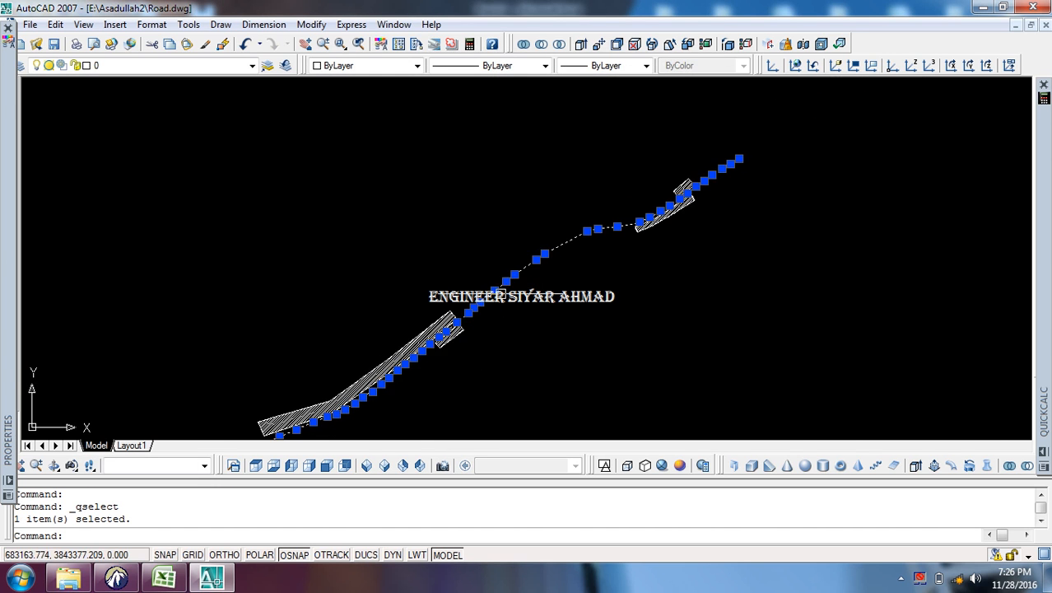
{"action": "middle_click_drag", "start_coordinate": [493, 289], "coordinate": [514, 254]}
{"action": "key", "text": "Escape"}
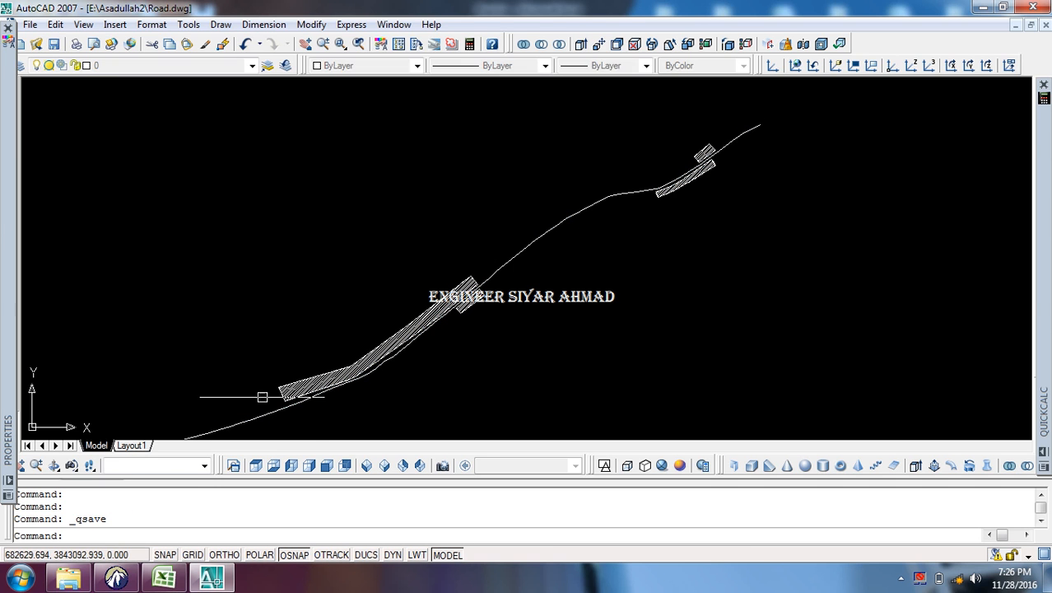
Step: Switch to the Practice workbook in Excel and cancel the pending copy of the building coordinates
{"action": "left_click", "coordinate": [164, 577]}
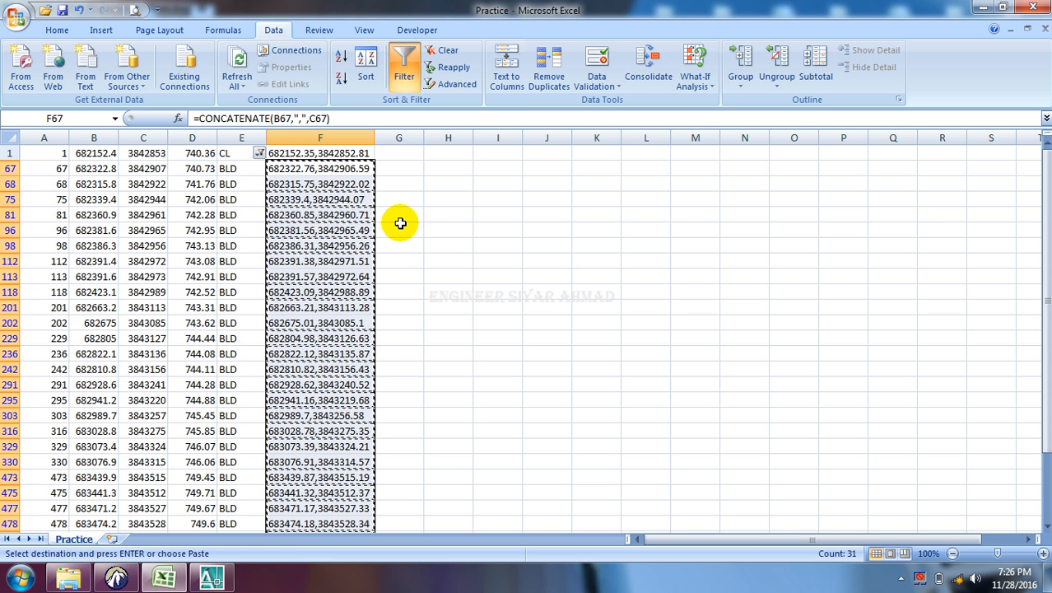
{"action": "key", "text": "Escape"}
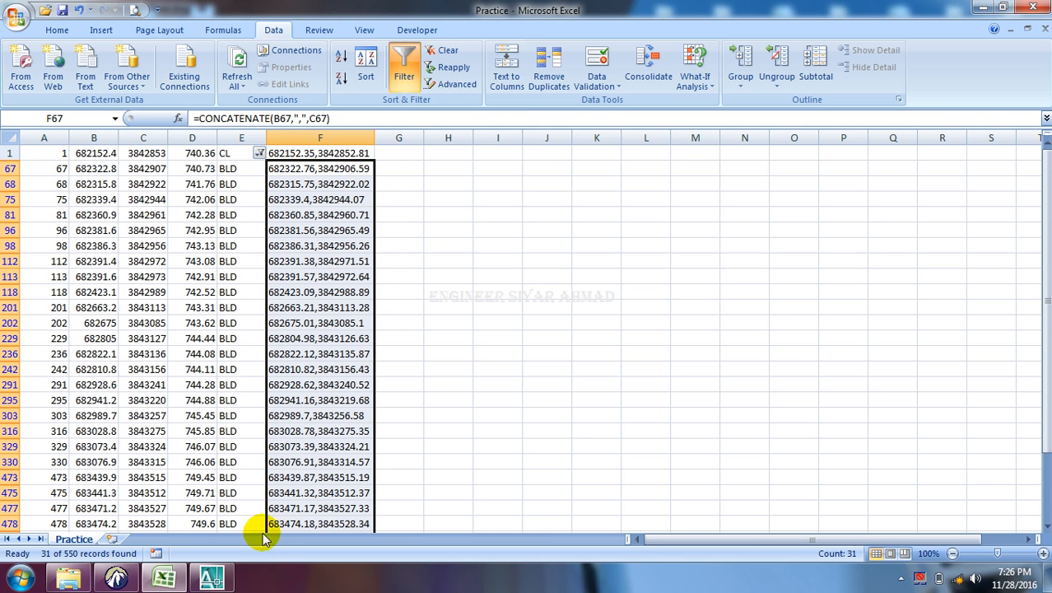
Step: Switch back to AutoCAD and examine the centerline and hatched buildings along the road, from the southwestern group to the northeastern one
{"action": "left_click", "coordinate": [211, 578]}
{"action": "scroll", "coordinate": [529, 235], "scroll_direction": "up", "scroll_amount": 3}
{"action": "middle_click_drag", "start_coordinate": [529, 235], "coordinate": [541, 221]}
{"action": "scroll", "coordinate": [347, 295], "scroll_direction": "up", "scroll_amount": 14}
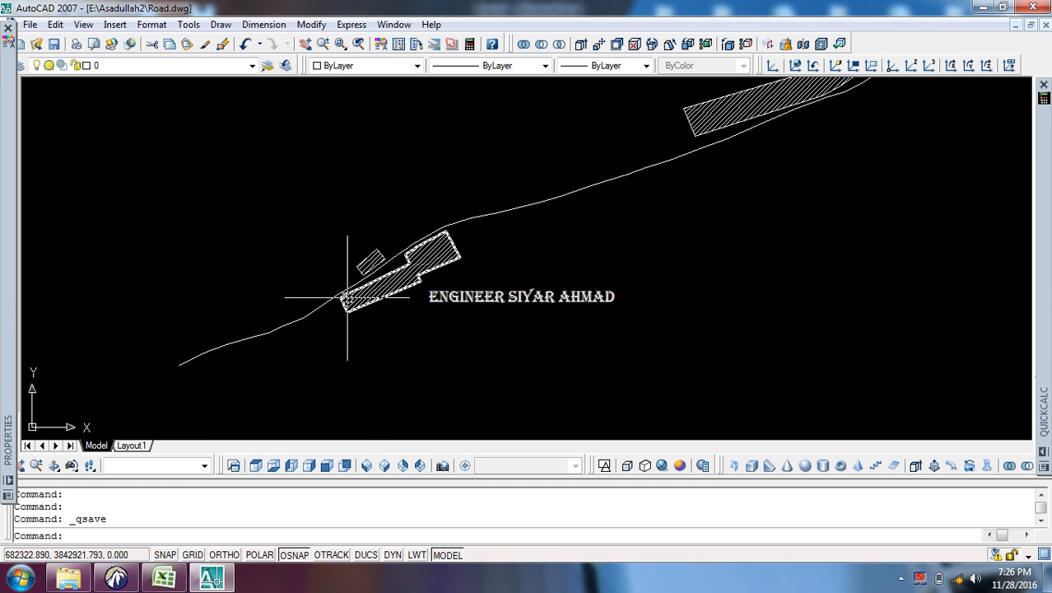
{"action": "scroll", "coordinate": [355, 293], "scroll_direction": "down", "scroll_amount": 8}
{"action": "middle_click_drag", "start_coordinate": [354, 301], "coordinate": [349, 329]}
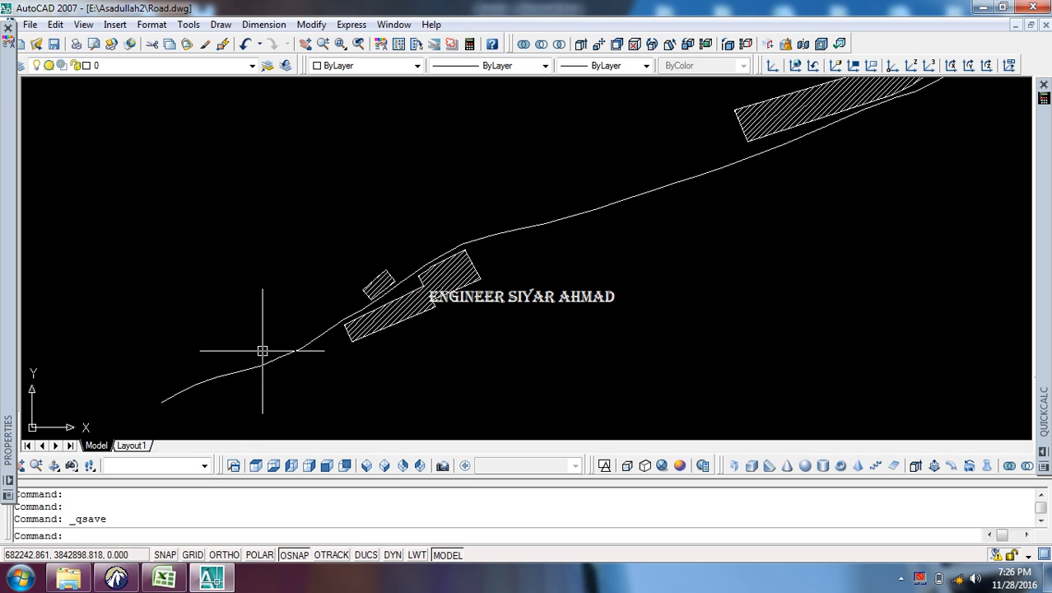
{"action": "middle_click_drag", "start_coordinate": [268, 338], "coordinate": [326, 310]}
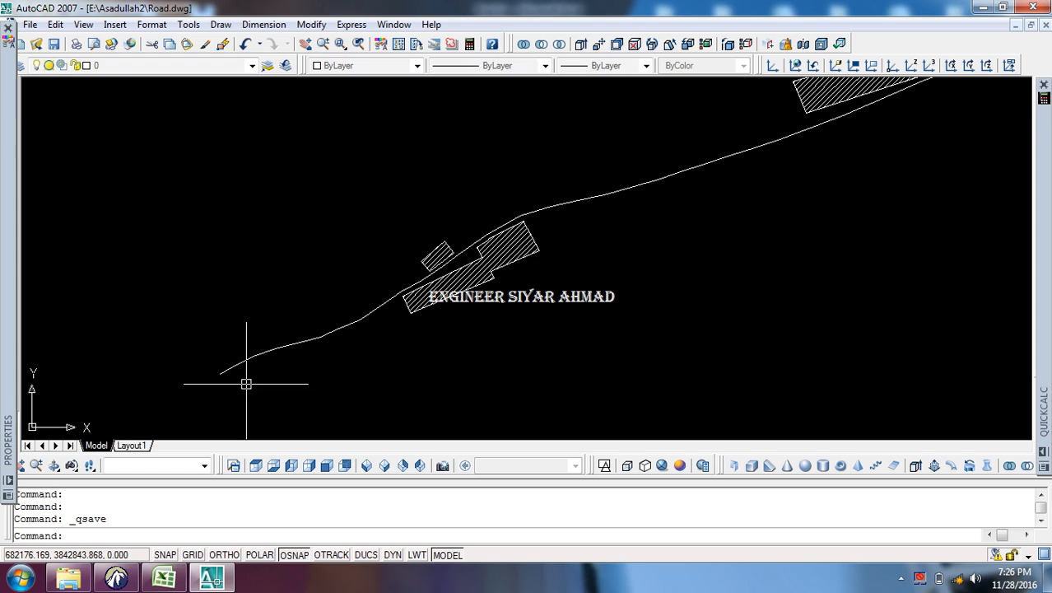
{"action": "left_click", "coordinate": [445, 284]}
{"action": "scroll", "coordinate": [438, 280], "scroll_direction": "up", "scroll_amount": 2}
{"action": "mouse_move", "coordinate": [726, 176]}
{"action": "middle_mouse_down"}
{"action": "mouse_move", "coordinate": [593, 266]}
{"action": "mouse_move", "coordinate": [395, 345]}
{"action": "middle_mouse_up"}
{"action": "middle_click_drag", "start_coordinate": [708, 202], "coordinate": [352, 397]}
{"action": "middle_click_drag", "start_coordinate": [617, 349], "coordinate": [417, 426]}
{"action": "middle_click_drag", "start_coordinate": [580, 278], "coordinate": [440, 372]}
{"action": "middle_click_drag", "start_coordinate": [543, 272], "coordinate": [432, 397]}
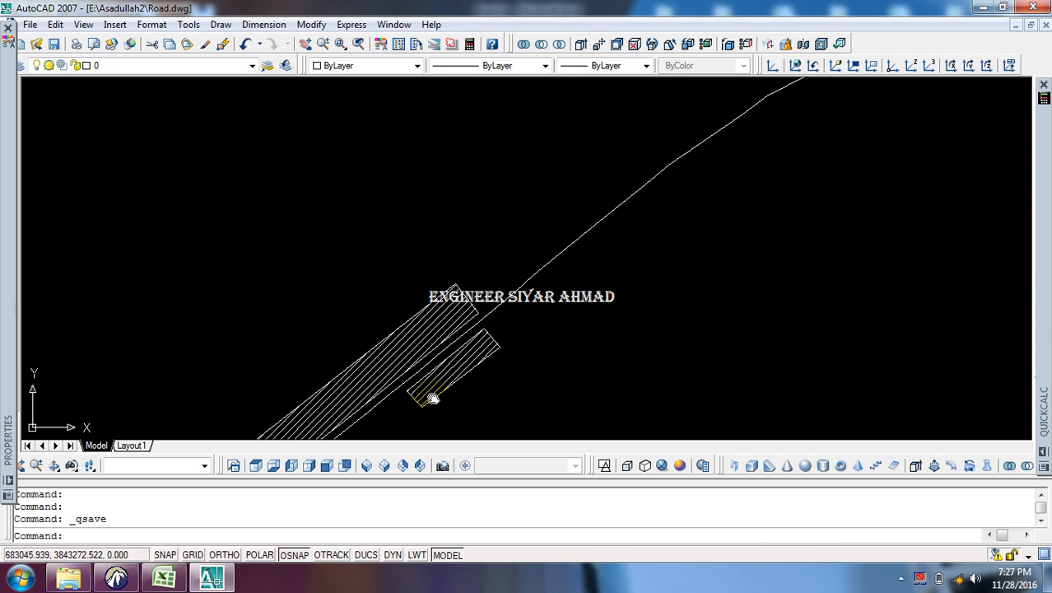
{"action": "scroll", "coordinate": [516, 305], "scroll_direction": "down", "scroll_amount": 4}
{"action": "middle_click_drag", "start_coordinate": [519, 304], "coordinate": [389, 375]}
{"action": "scroll", "coordinate": [556, 266], "scroll_direction": "up", "scroll_amount": 4}
{"action": "middle_click_drag", "start_coordinate": [611, 268], "coordinate": [552, 301]}
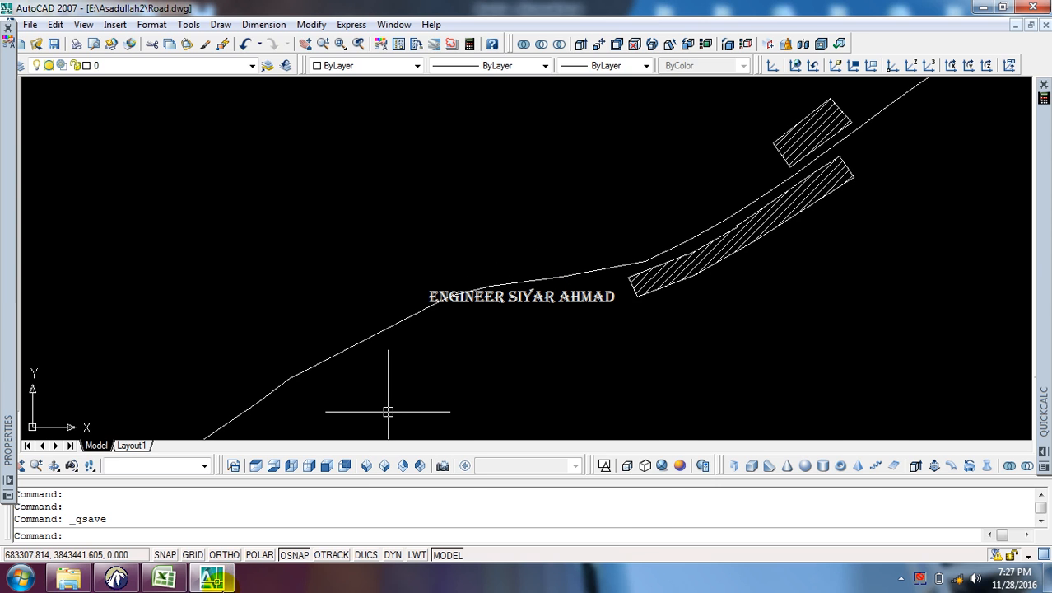
Step: Switch to the Practice workbook in Excel and filter the code column E to show only the TRE and TREE points
{"action": "left_click", "coordinate": [176, 579]}
{"action": "left_click", "coordinate": [247, 154]}
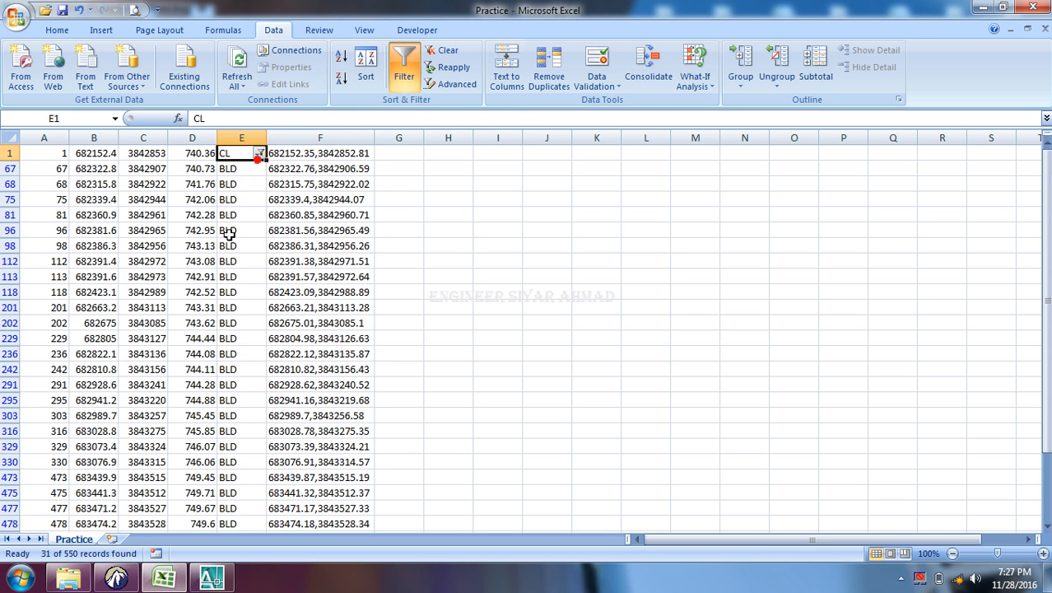
{"action": "left_click", "coordinate": [259, 153]}
{"action": "left_click", "coordinate": [158, 275]}
{"action": "left_click", "coordinate": [158, 275]}
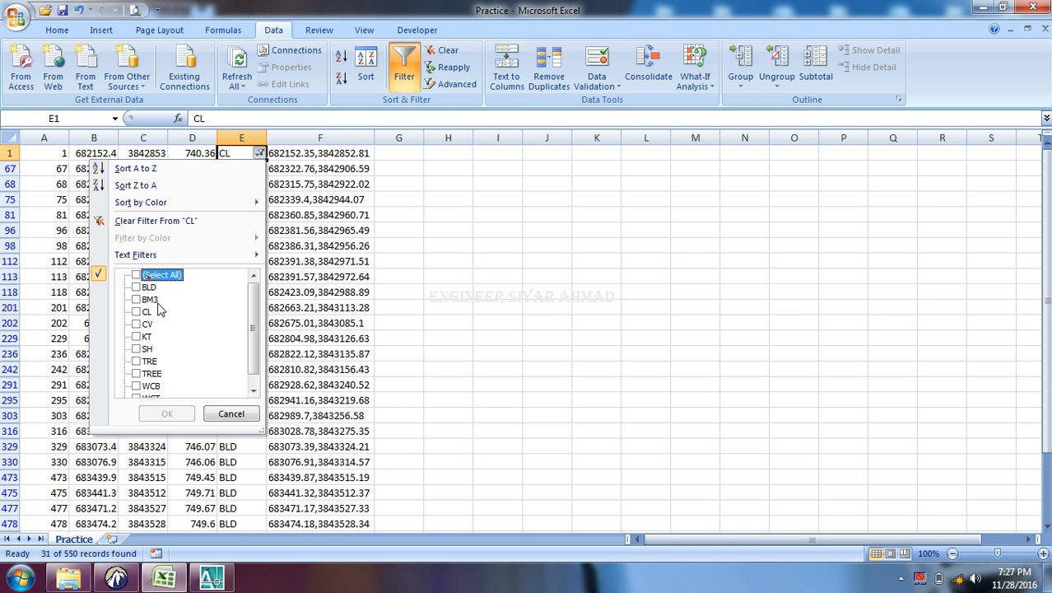
{"action": "left_click", "coordinate": [148, 361]}
{"action": "left_click", "coordinate": [165, 414]}
{"action": "left_click", "coordinate": [503, 263]}
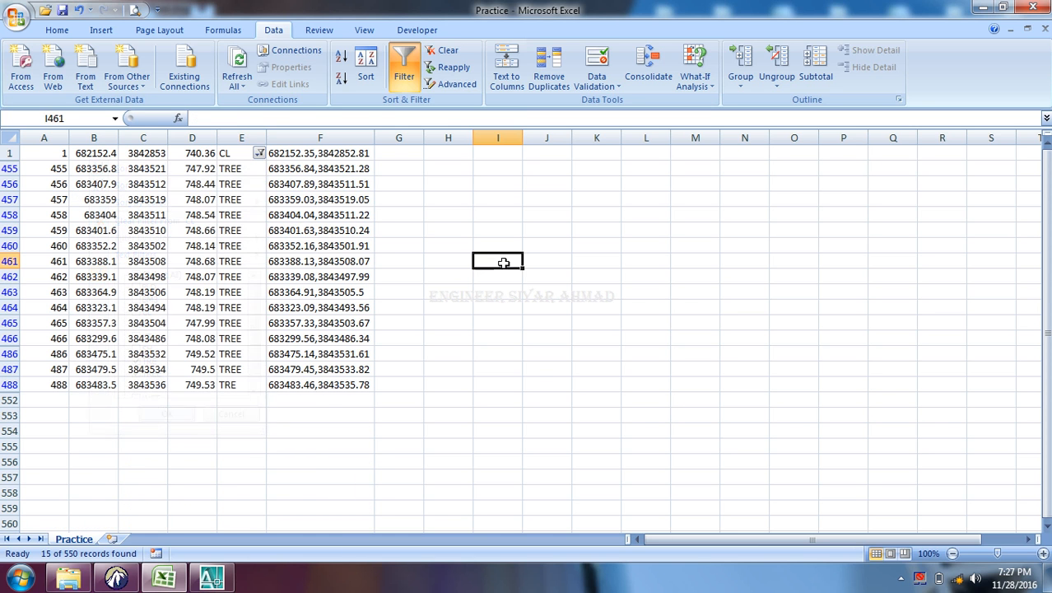
Step: Copy the filtered tree coordinates in column F, from F455 to F488
{"action": "left_click_drag", "start_coordinate": [337, 172], "coordinate": [329, 372]}
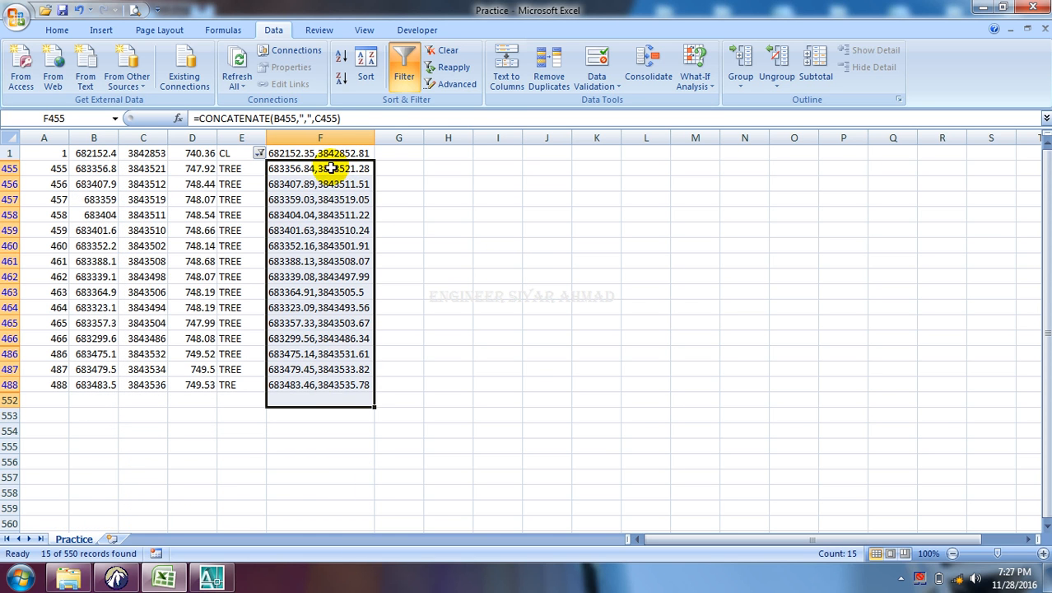
{"action": "left_click_drag", "start_coordinate": [336, 169], "coordinate": [323, 380]}
{"action": "right_click", "coordinate": [315, 334]}
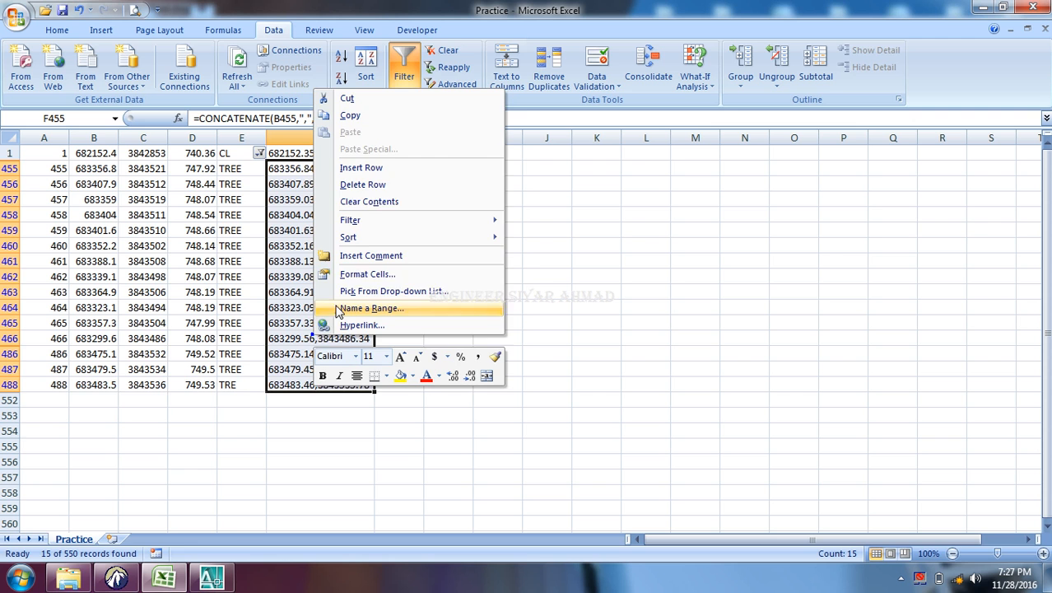
{"action": "left_click", "coordinate": [354, 118]}
Step: Switch to AutoCAD and plot the tree points by pasting the copied coordinates into the Multiple Point command
{"action": "left_click", "coordinate": [212, 578]}
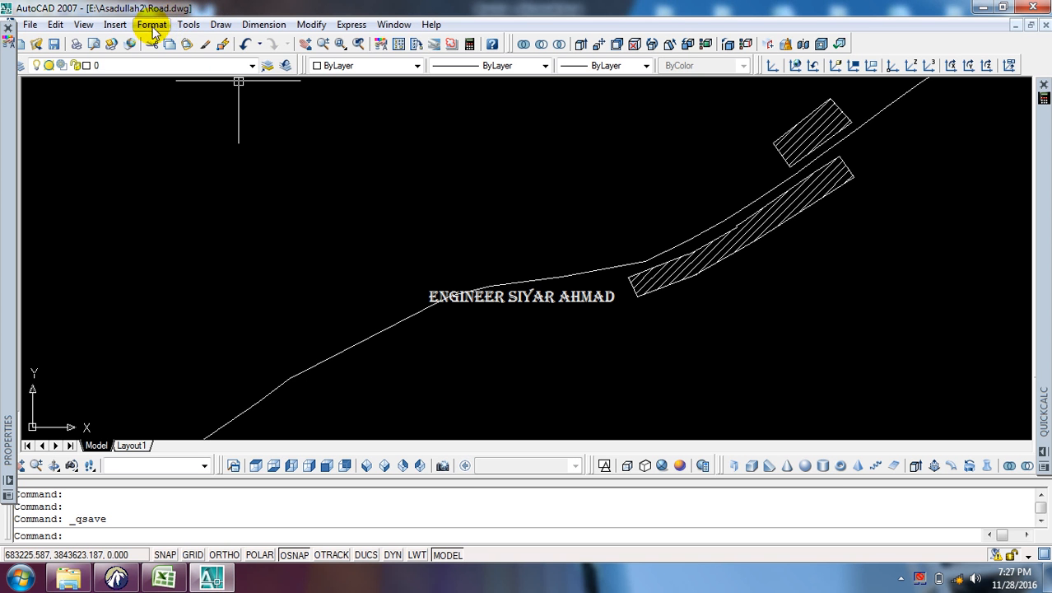
{"action": "left_click", "coordinate": [220, 25]}
{"action": "mouse_move", "coordinate": [280, 332]}
{"action": "left_click", "coordinate": [375, 347]}
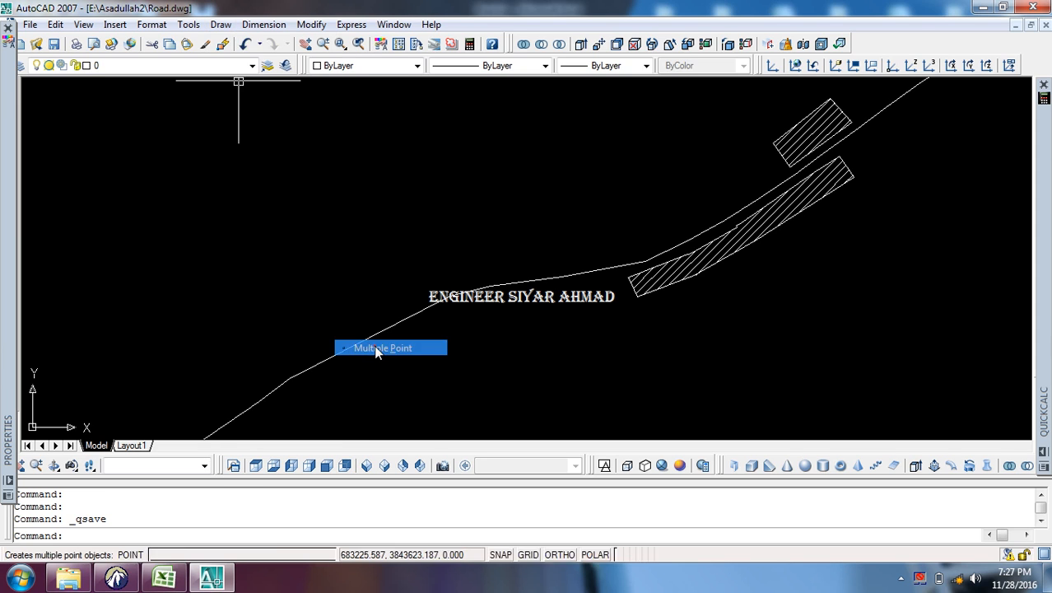
{"action": "right_click", "coordinate": [375, 536]}
{"action": "left_click", "coordinate": [414, 477]}
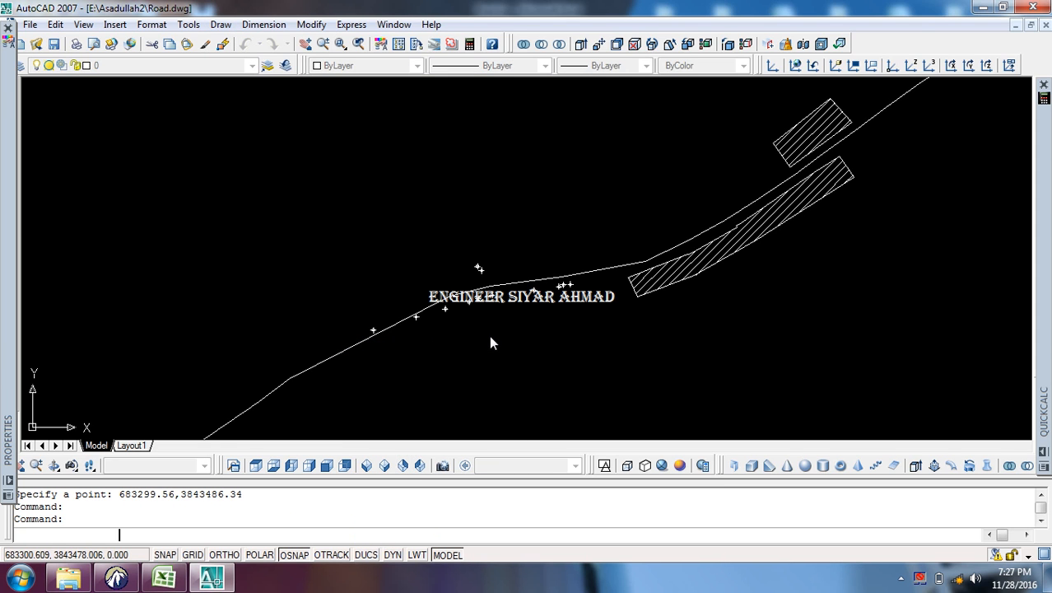
{"action": "key", "text": "Return"}
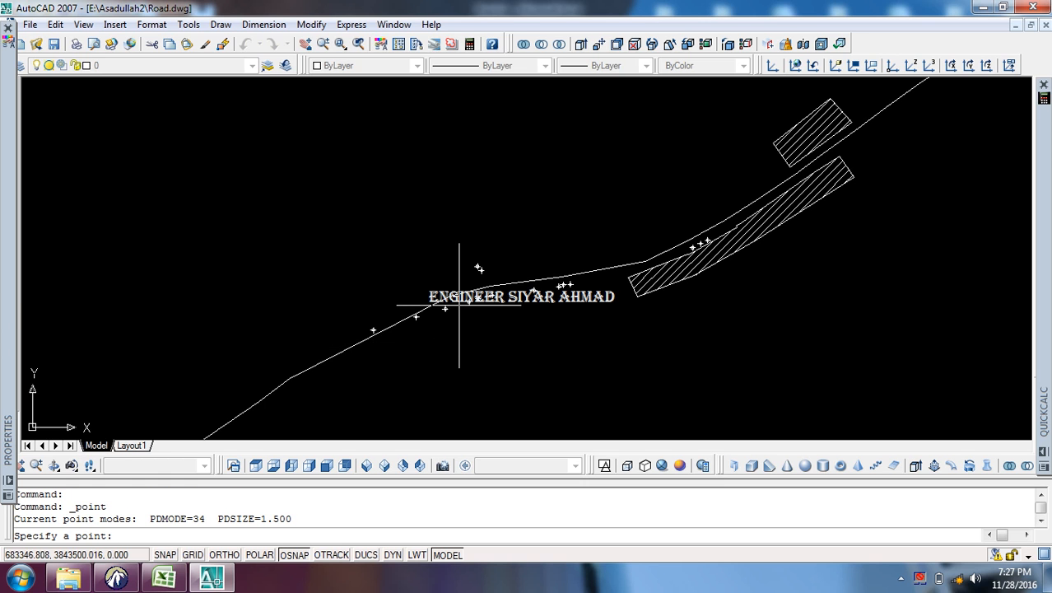
Step: End the point command and examine the plotted tree points along the road centerline
{"action": "key", "text": "Escape"}
{"action": "scroll", "coordinate": [450, 269], "scroll_direction": "down", "scroll_amount": 2}
{"action": "scroll", "coordinate": [450, 269], "scroll_direction": "down", "scroll_amount": 2}
{"action": "scroll", "coordinate": [435, 206], "scroll_direction": "up", "scroll_amount": 6}
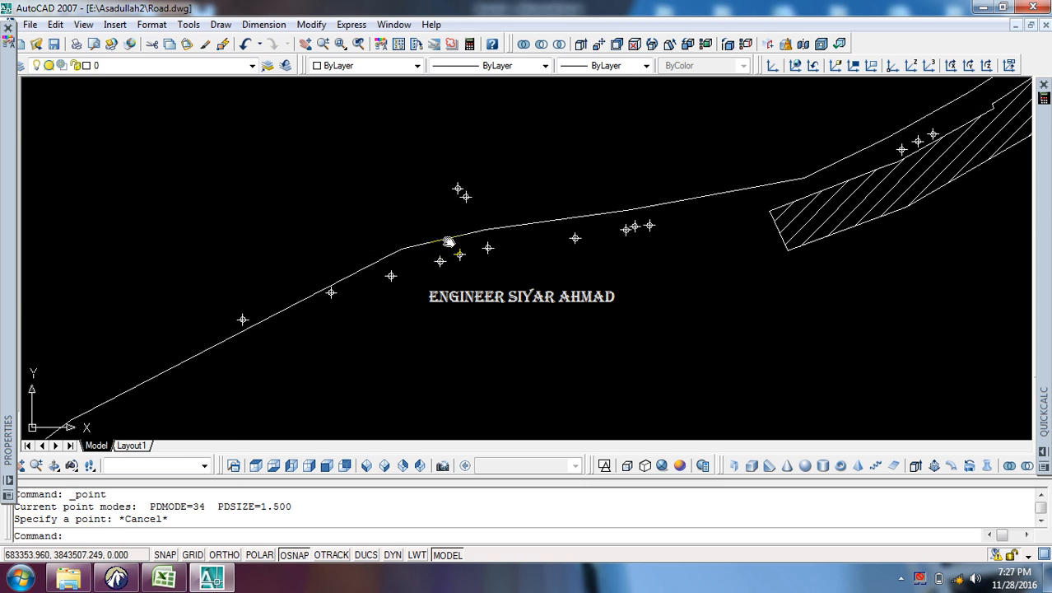
{"action": "key", "text": "Escape"}
{"action": "key", "text": "Escape"}
{"action": "middle_click_drag", "start_coordinate": [434, 247], "coordinate": [464, 219]}
{"action": "key", "text": "Escape"}
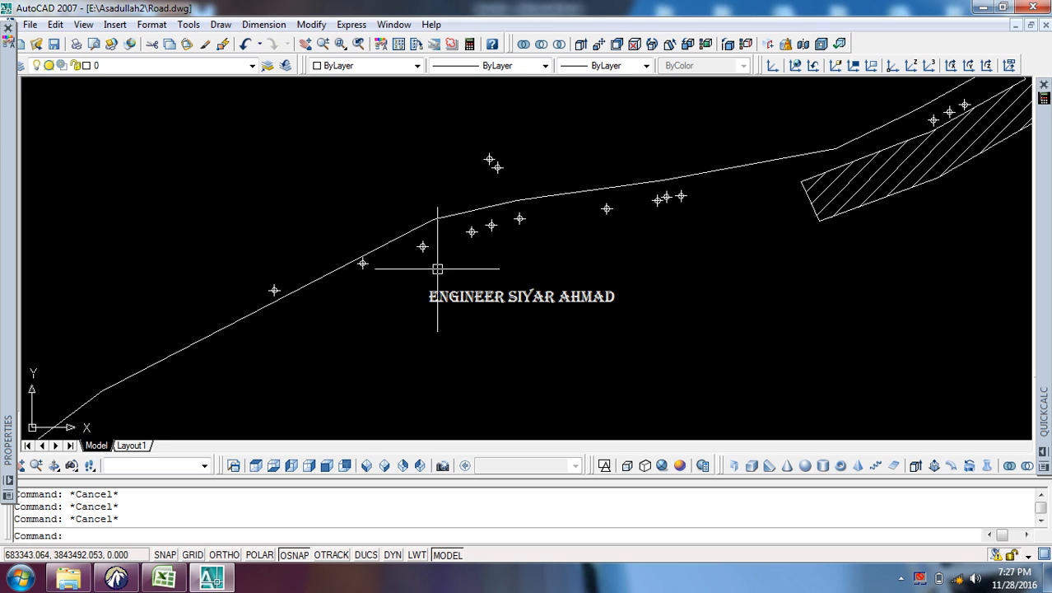
Step: Insert the Trees - Metric block from the Architectural - Metric drawing in DesignCenter at coordinates 0,0,0
{"action": "type", "text": "DC"}
{"action": "key", "text": "Return"}
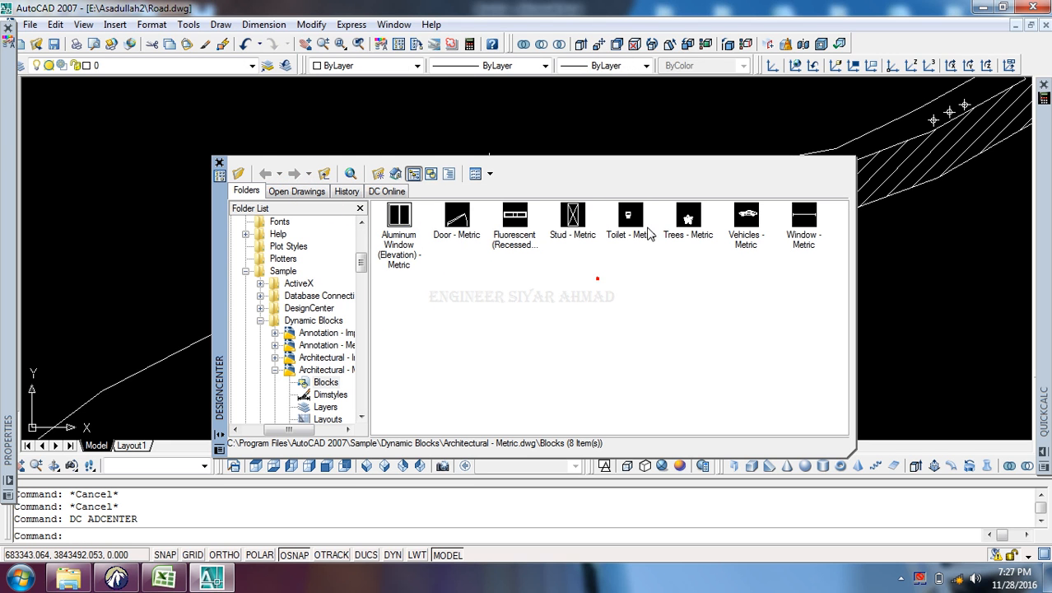
{"action": "double_click", "coordinate": [688, 221]}
{"action": "left_click", "coordinate": [551, 378]}
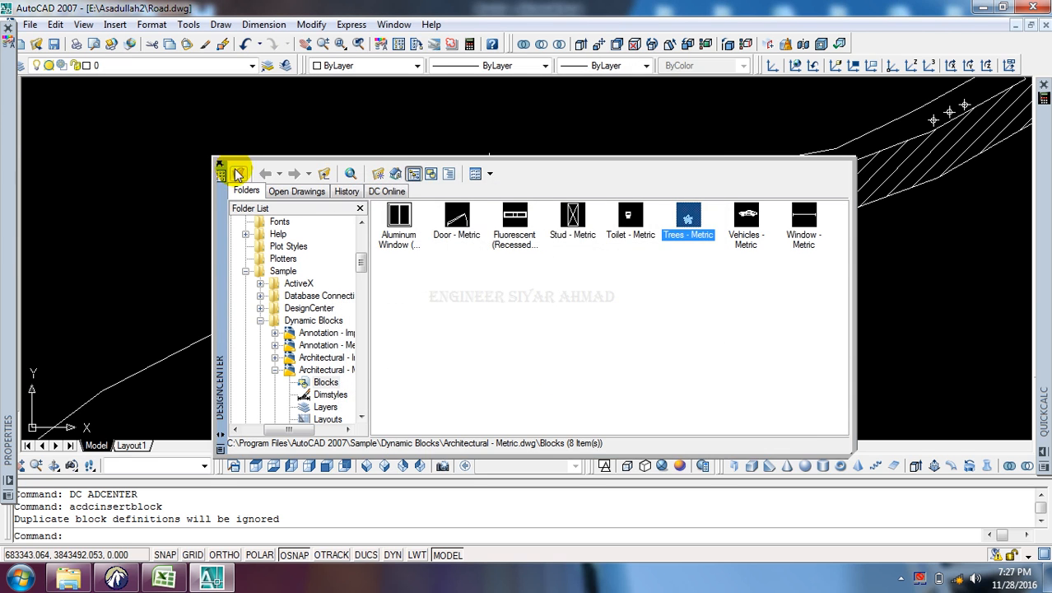
{"action": "left_click", "coordinate": [220, 165]}
{"action": "key", "text": "Return"}
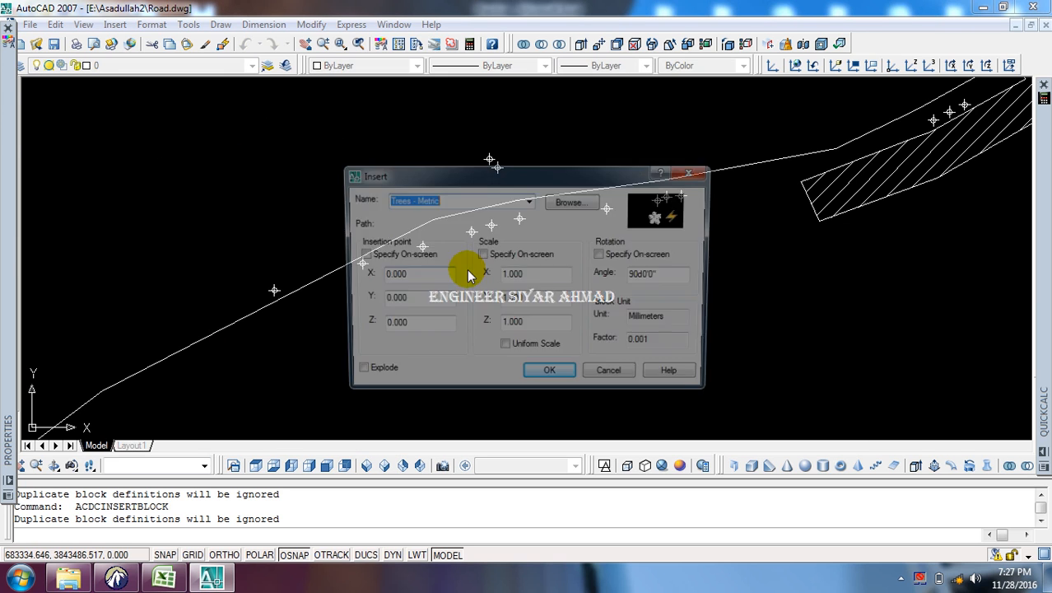
{"action": "left_click", "coordinate": [551, 378]}
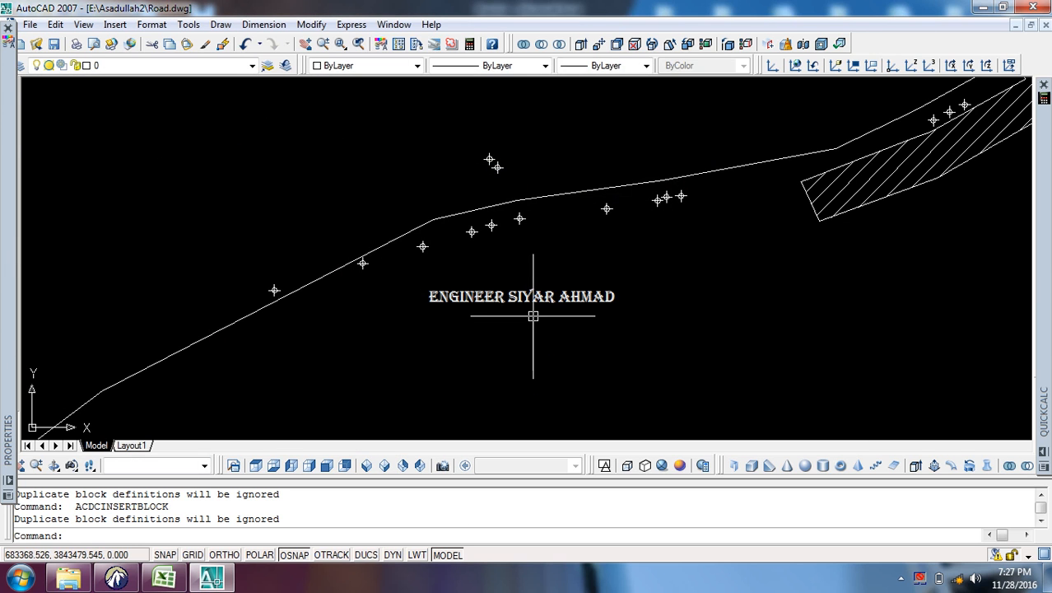
Step: Insert the Trees - Metric block again at a free point southeast of the plotted tree points
{"action": "scroll", "coordinate": [494, 283], "scroll_direction": "down", "scroll_amount": 3}
{"action": "scroll", "coordinate": [491, 263], "scroll_direction": "up", "scroll_amount": 2}
{"action": "key", "text": "Return"}
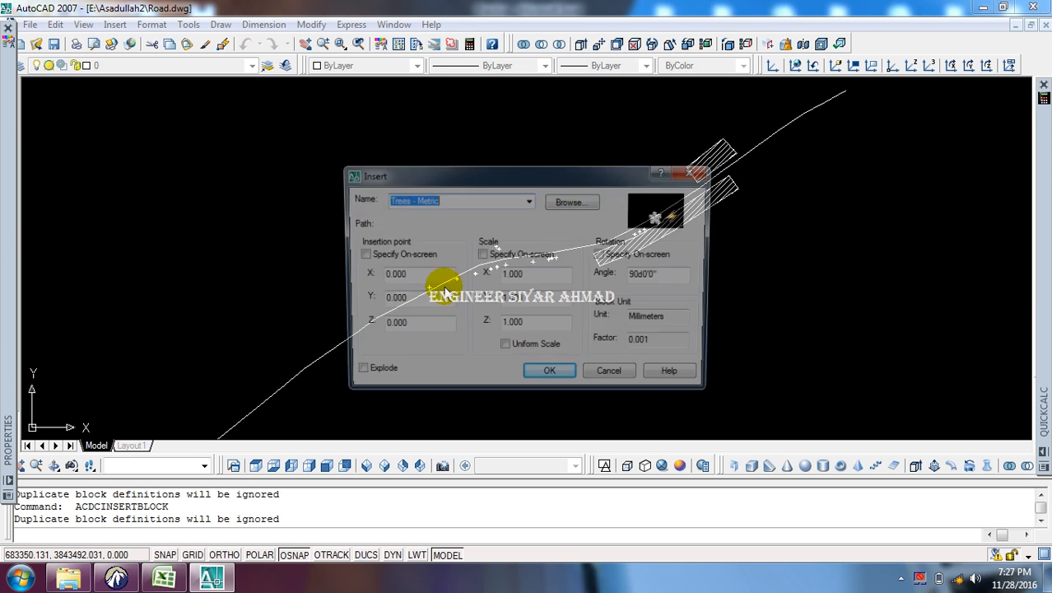
{"action": "left_click", "coordinate": [548, 377]}
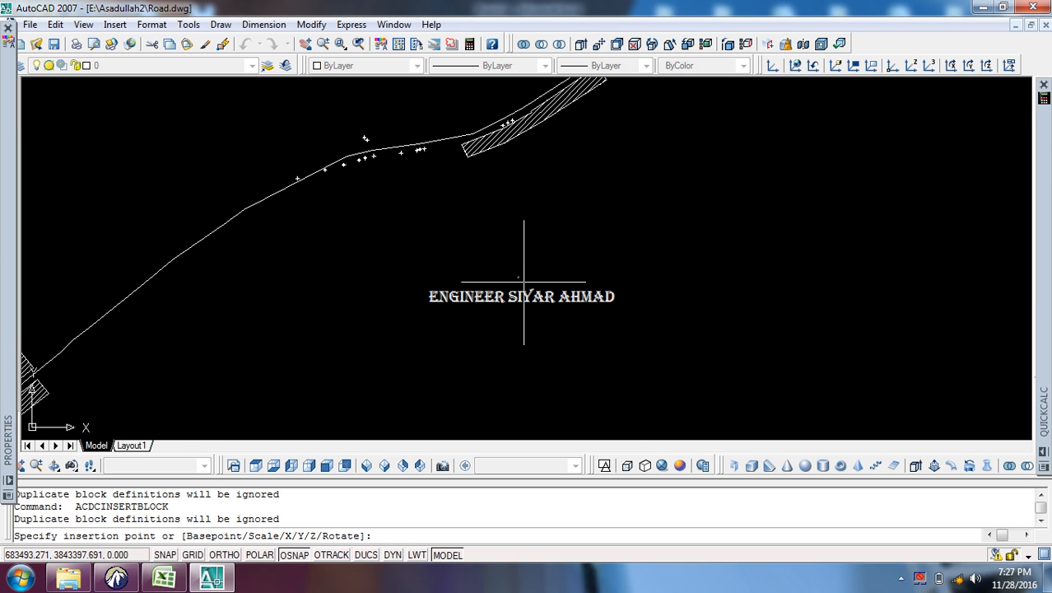
{"action": "left_click", "coordinate": [527, 298]}
{"action": "scroll", "coordinate": [578, 247], "scroll_direction": "up", "scroll_amount": 3}
{"action": "scroll", "coordinate": [547, 247], "scroll_direction": "down", "scroll_amount": 6}
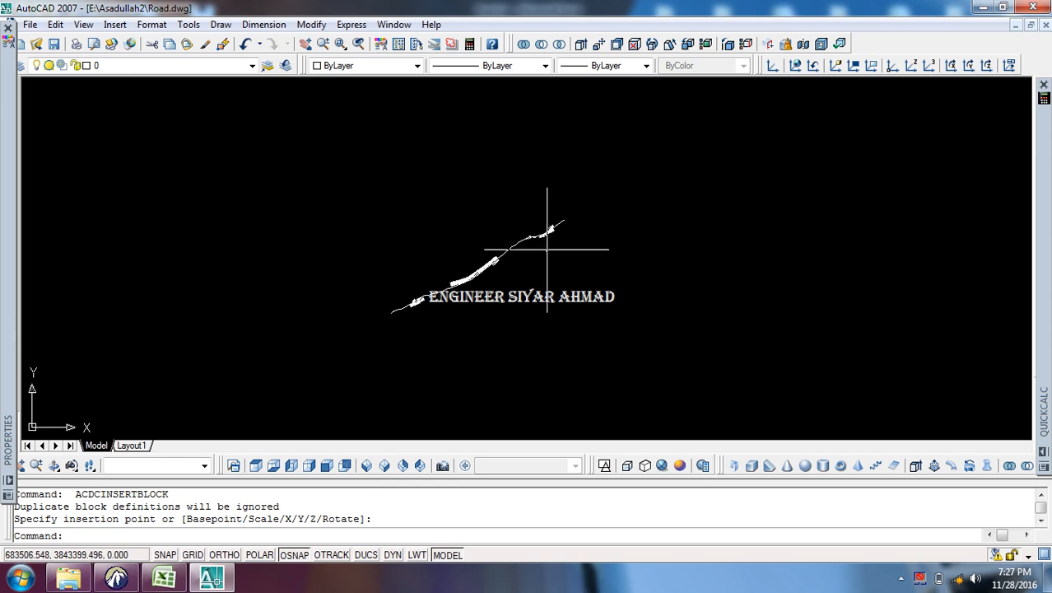
Step: Zoom to the drawing extents and erase the two tree blocks placed at the origin
{"action": "type", "text": "Z"}
{"action": "key", "text": "Return"}
{"action": "type", "text": "E"}
{"action": "key", "text": "Return"}
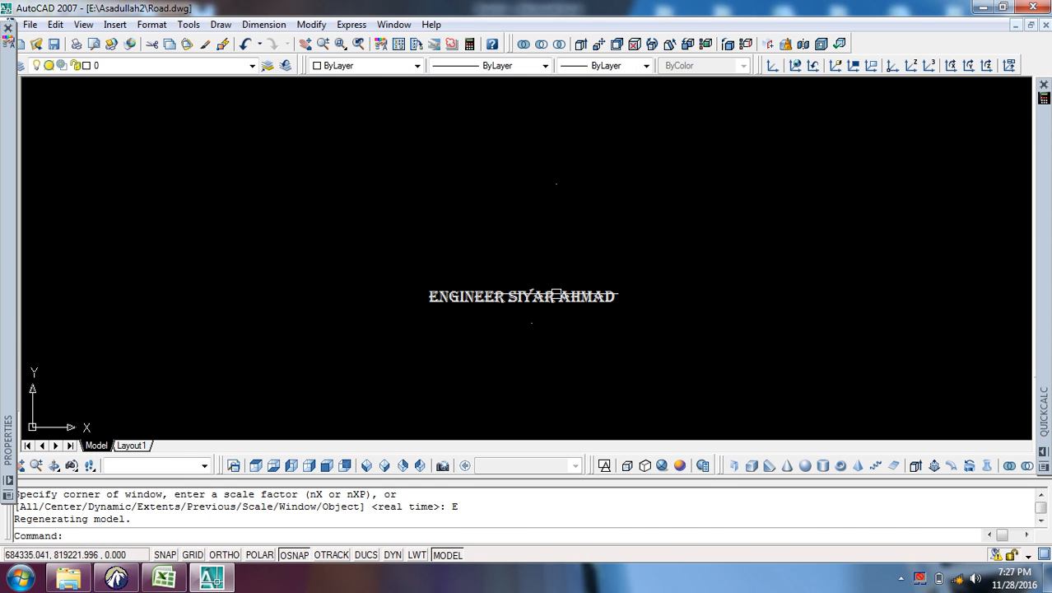
{"action": "left_click", "coordinate": [517, 261]}
{"action": "type", "text": "E"}
{"action": "key", "text": "Return"}
Step: Zoom to the extents, locate the remaining tree block up close and regenerate the drawing
{"action": "type", "text": "Z"}
{"action": "key", "text": "Return"}
{"action": "type", "text": "E"}
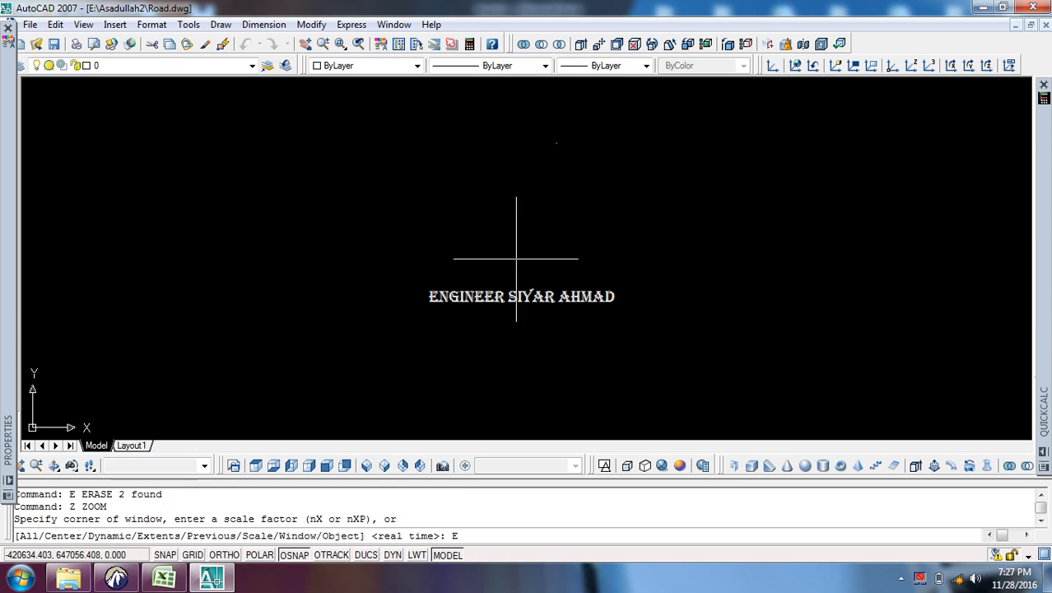
{"action": "key", "text": "Return"}
{"action": "scroll", "coordinate": [617, 252], "scroll_direction": "down", "scroll_amount": 1}
{"action": "scroll", "coordinate": [688, 251], "scroll_direction": "up", "scroll_amount": 5}
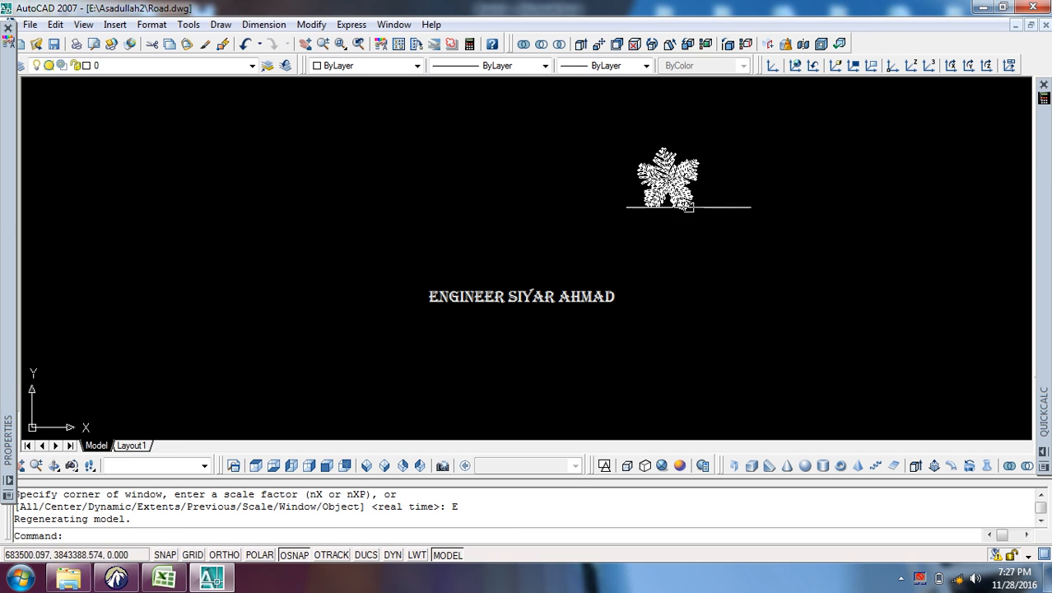
{"action": "middle_click_drag", "start_coordinate": [688, 207], "coordinate": [618, 259]}
{"action": "scroll", "coordinate": [601, 234], "scroll_direction": "up", "scroll_amount": 2}
{"action": "type", "text": "RE"}
{"action": "key", "text": "Return"}
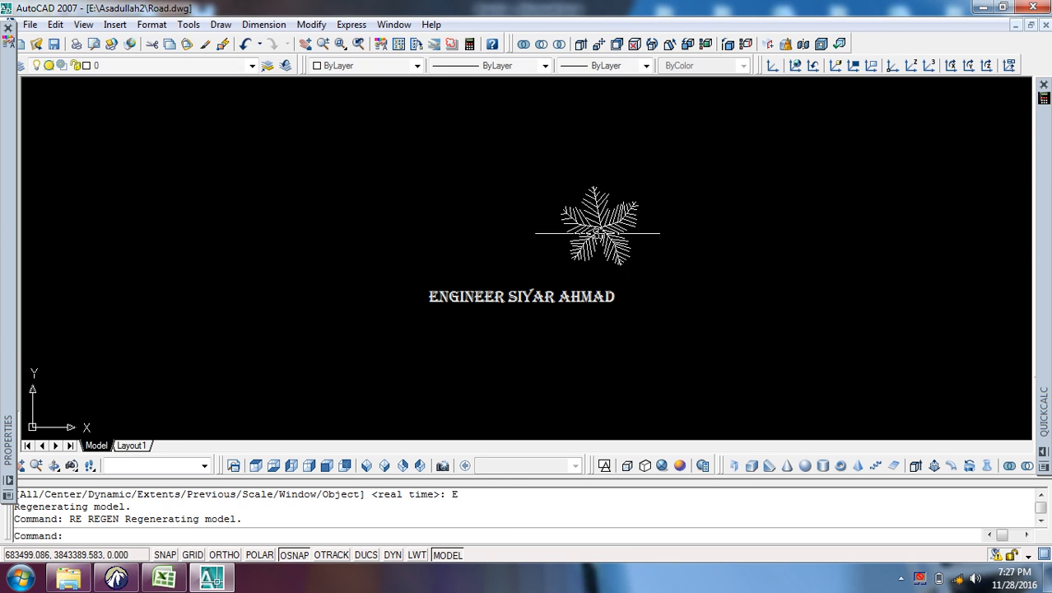
Step: Begin a copy of the tree block, using the center of the tree as the base point
{"action": "scroll", "coordinate": [583, 253], "scroll_direction": "up", "scroll_amount": 2}
{"action": "scroll", "coordinate": [585, 253], "scroll_direction": "up", "scroll_amount": 1}
{"action": "left_click", "coordinate": [575, 240]}
{"action": "key", "text": "Escape"}
{"action": "key", "text": "Escape"}
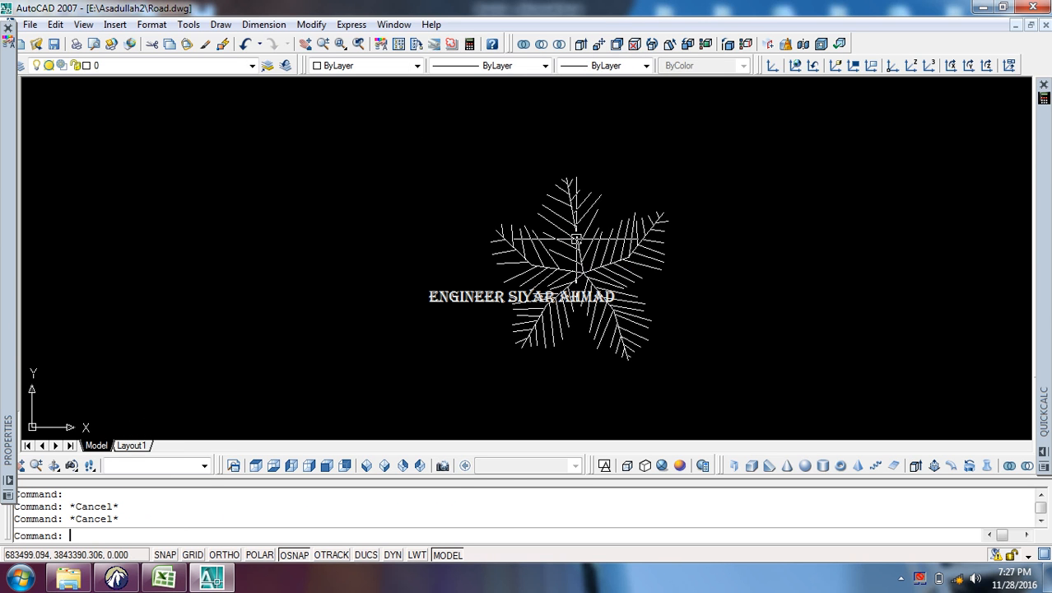
{"action": "type", "text": "CO"}
{"action": "key", "text": "Return"}
{"action": "left_click", "coordinate": [583, 274]}
{"action": "key", "text": "Return"}
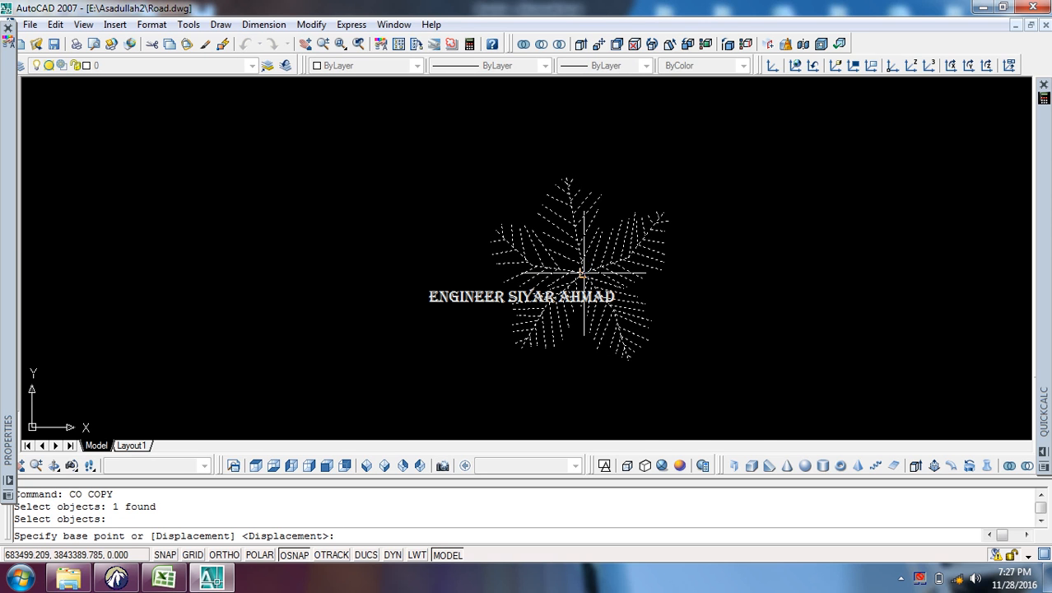
{"action": "scroll", "coordinate": [582, 275], "scroll_direction": "up", "scroll_amount": 5}
{"action": "left_click", "coordinate": [601, 281]}
Step: Place tree copies on the southwestern tree points and on the two points north of the centerline
{"action": "scroll", "coordinate": [603, 290], "scroll_direction": "down", "scroll_amount": 5}
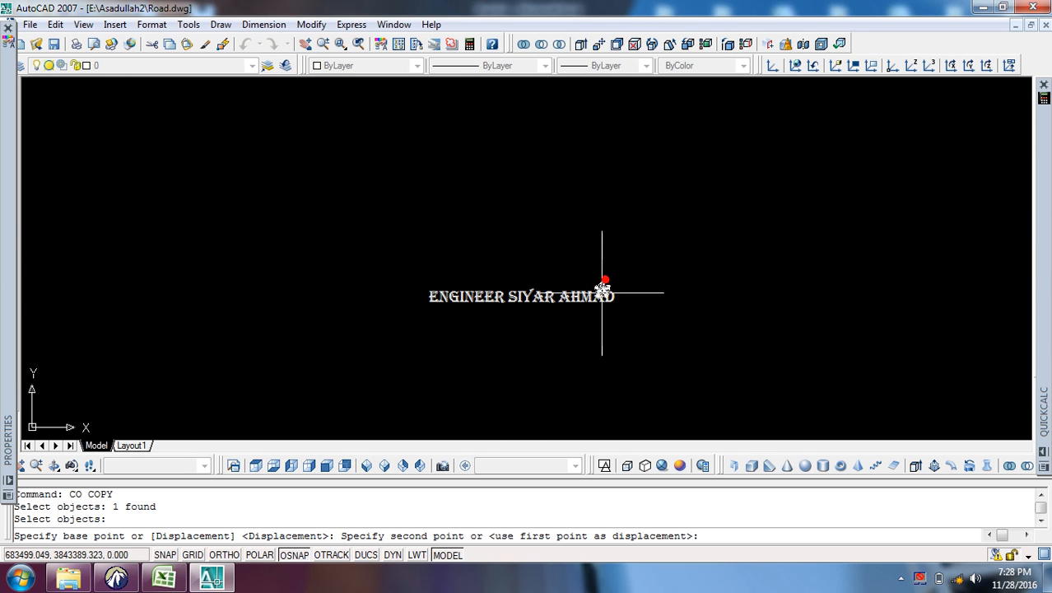
{"action": "scroll", "coordinate": [602, 292], "scroll_direction": "down", "scroll_amount": 6}
{"action": "middle_click_drag", "start_coordinate": [601, 327], "coordinate": [639, 370]}
{"action": "scroll", "coordinate": [470, 261], "scroll_direction": "up", "scroll_amount": 6}
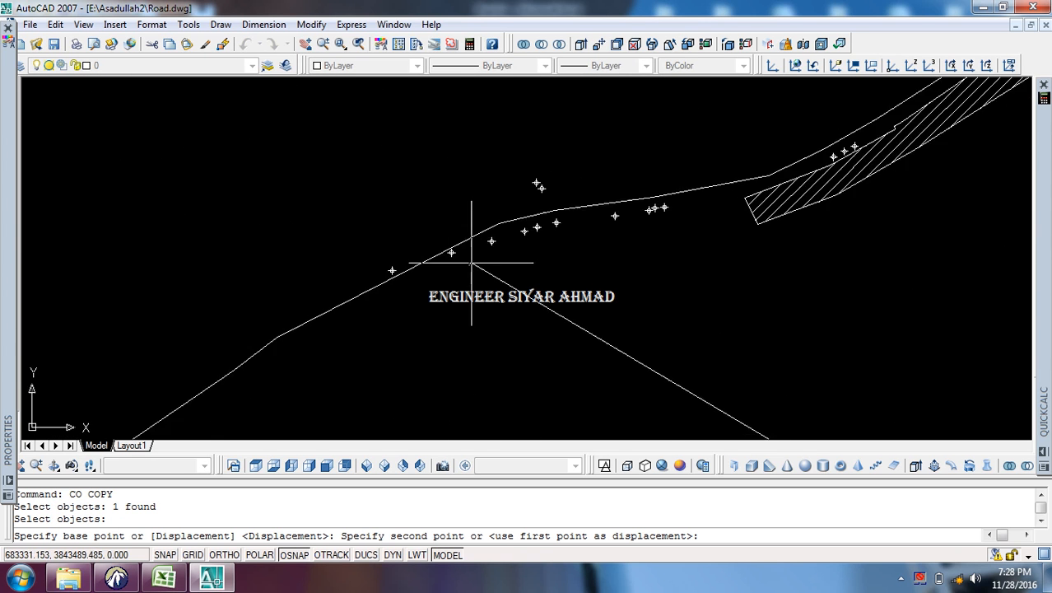
{"action": "left_click", "coordinate": [305, 301]}
{"action": "left_click", "coordinate": [478, 249]}
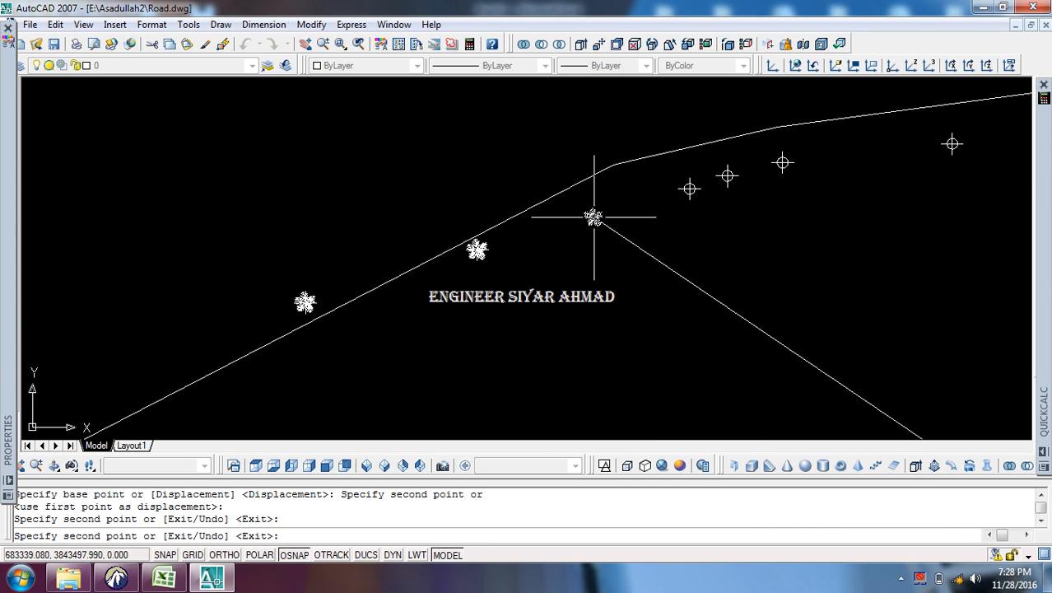
{"action": "left_click", "coordinate": [594, 216]}
{"action": "middle_click_drag", "start_coordinate": [709, 127], "coordinate": [595, 255]}
{"action": "left_click", "coordinate": [610, 175]}
{"action": "left_click", "coordinate": [626, 193]}
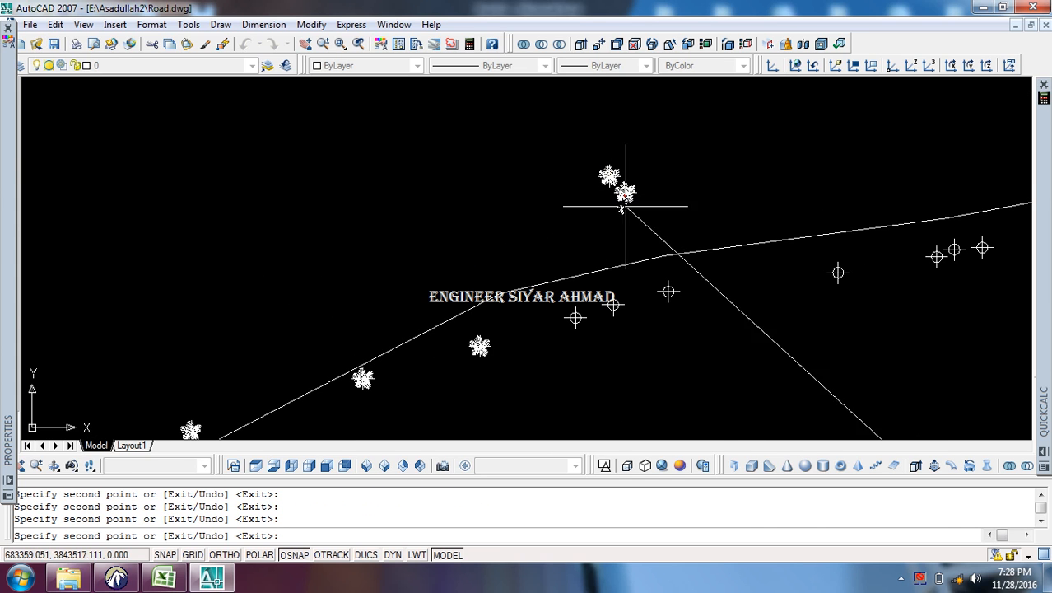
Step: Place tree copies on the remaining points eastward, including those beside the long hatched building, and end the copy
{"action": "left_click", "coordinate": [668, 291]}
{"action": "middle_click_drag", "start_coordinate": [840, 280], "coordinate": [645, 270]}
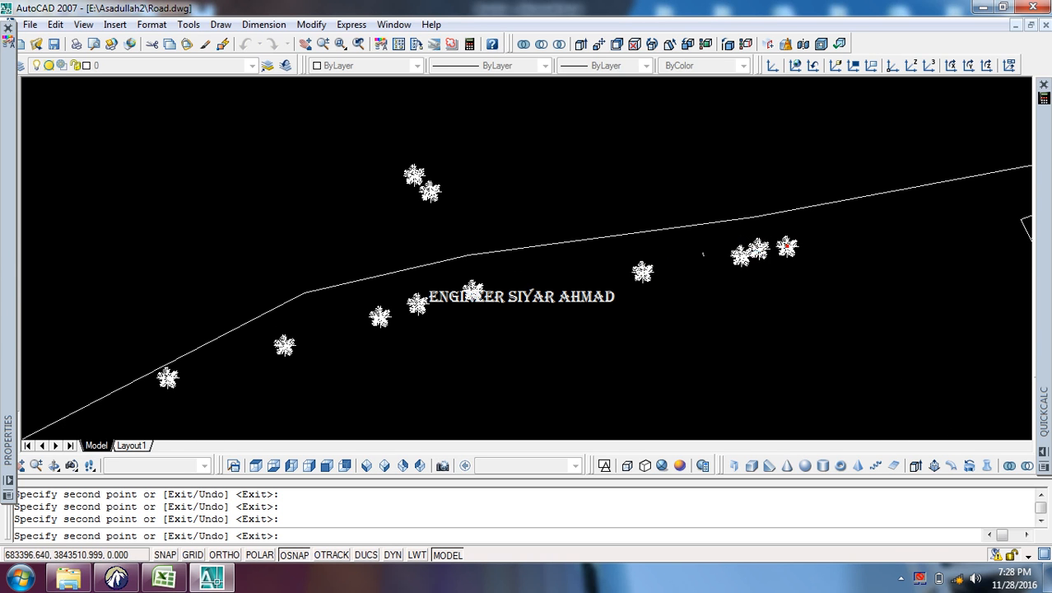
{"action": "scroll", "coordinate": [787, 246], "scroll_direction": "down", "scroll_amount": 3}
{"action": "scroll", "coordinate": [788, 274], "scroll_direction": "up", "scroll_amount": 2}
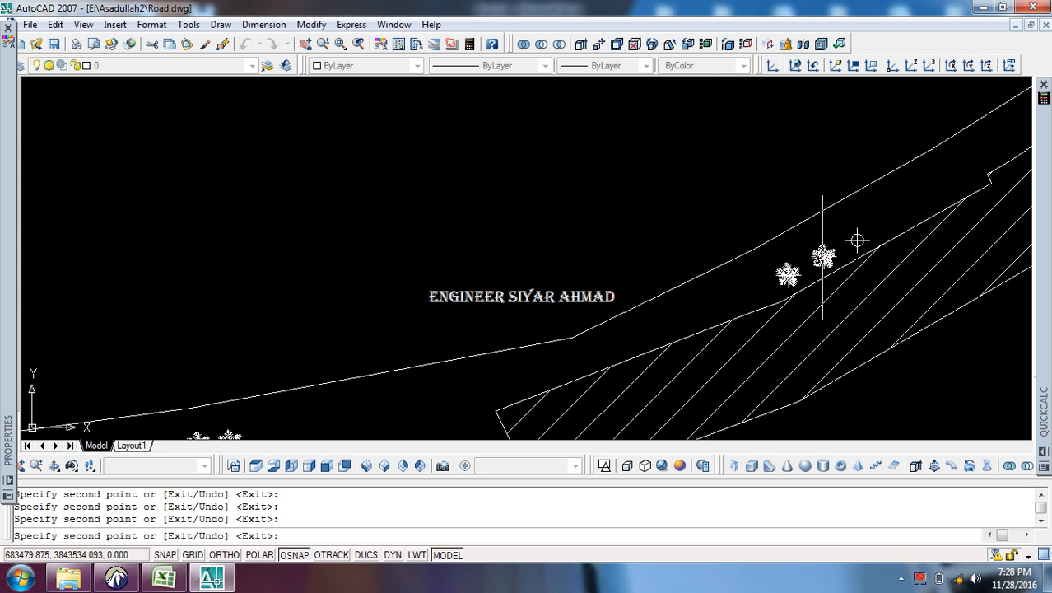
{"action": "scroll", "coordinate": [856, 240], "scroll_direction": "down", "scroll_amount": 3}
{"action": "scroll", "coordinate": [582, 264], "scroll_direction": "up", "scroll_amount": 3}
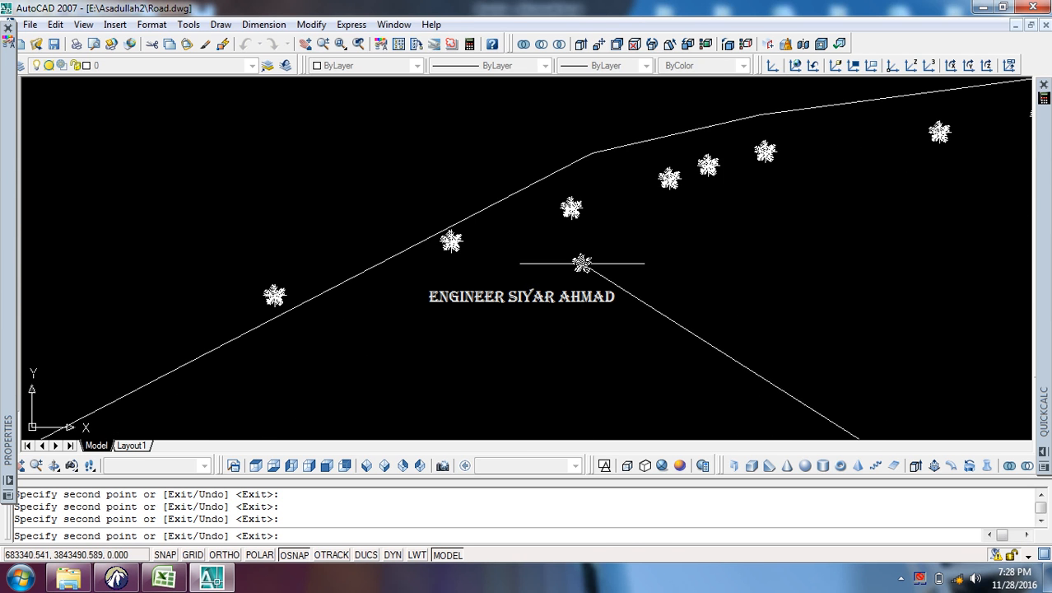
{"action": "middle_click_drag", "start_coordinate": [568, 268], "coordinate": [454, 362]}
{"action": "key", "text": "Escape"}
{"action": "key", "text": "Escape"}
Step: Erase the original tree block lying southeast of the centerline
{"action": "scroll", "coordinate": [519, 270], "scroll_direction": "down", "scroll_amount": 4}
{"action": "middle_click_drag", "start_coordinate": [518, 270], "coordinate": [482, 209]}
{"action": "left_click", "coordinate": [696, 368]}
{"action": "left_click", "coordinate": [603, 302]}
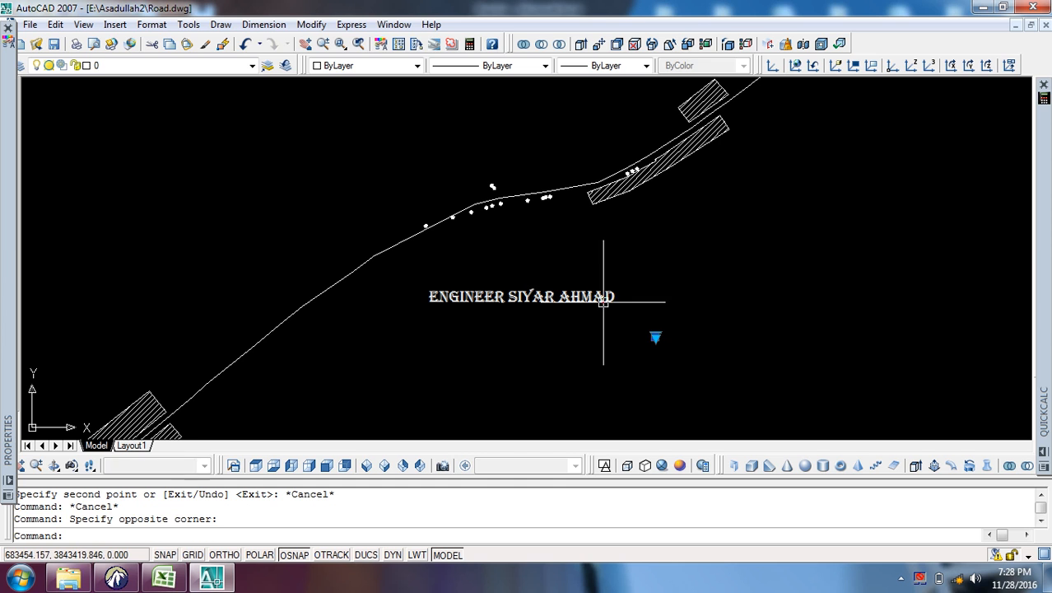
{"action": "type", "text": "e"}
{"action": "key", "text": "Return"}
Step: Examine the tree symbols on their points up close and regenerate the drawing
{"action": "scroll", "coordinate": [488, 288], "scroll_direction": "up", "scroll_amount": 6}
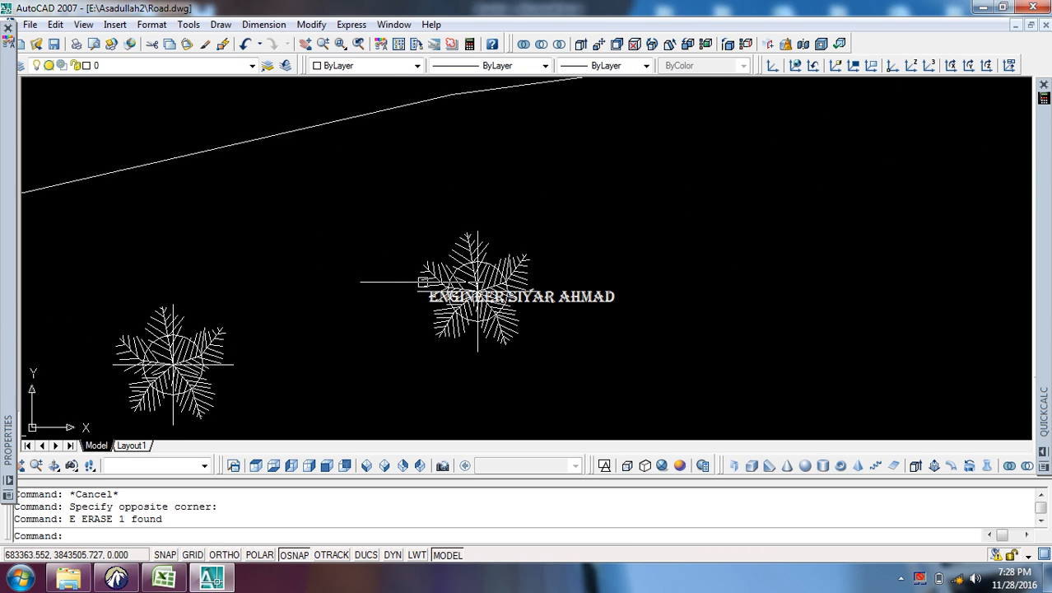
{"action": "scroll", "coordinate": [488, 288], "scroll_direction": "down", "scroll_amount": 5}
{"action": "scroll", "coordinate": [502, 292], "scroll_direction": "up", "scroll_amount": 5}
{"action": "type", "text": "re"}
{"action": "key", "text": "Return"}
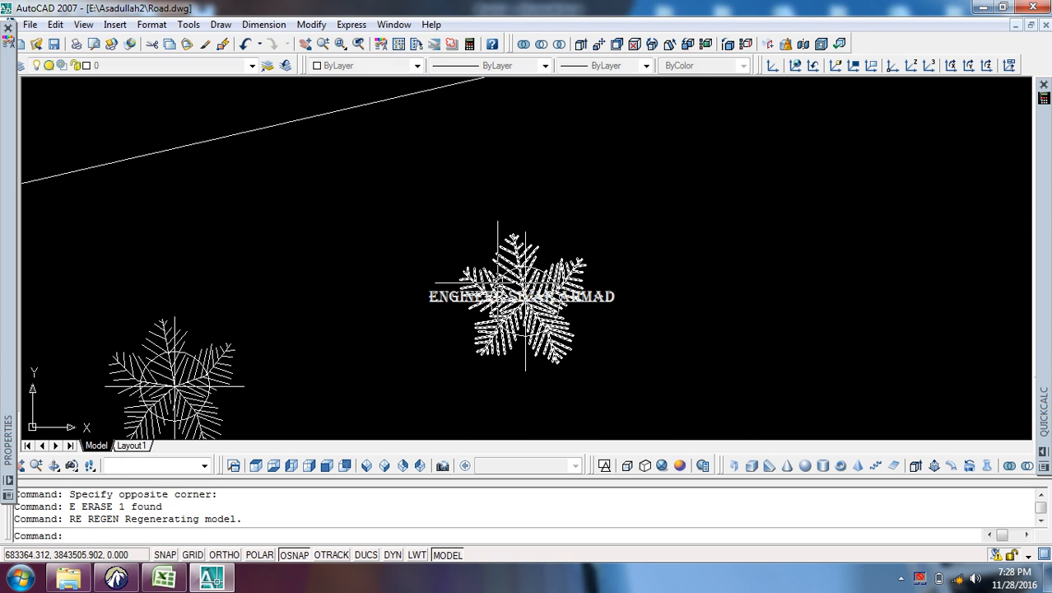
{"action": "scroll", "coordinate": [501, 293], "scroll_direction": "down", "scroll_amount": 4}
{"action": "scroll", "coordinate": [502, 294], "scroll_direction": "down", "scroll_amount": 3}
Step: Quick-select all Point objects in the entire drawing whose color equals ByLayer, as a new selection set
{"action": "right_click", "coordinate": [517, 266]}
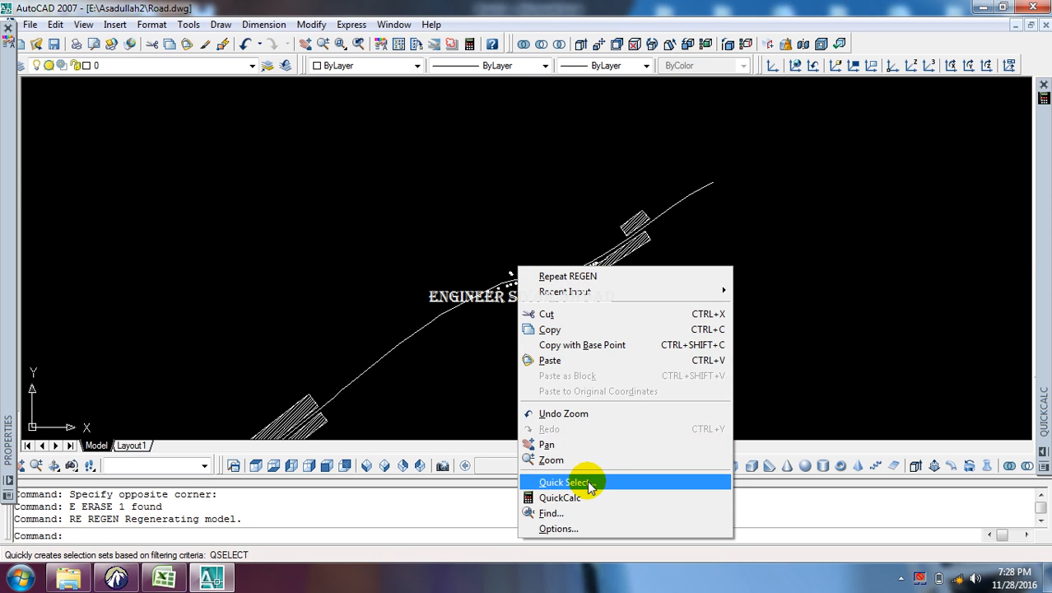
{"action": "left_click", "coordinate": [568, 482]}
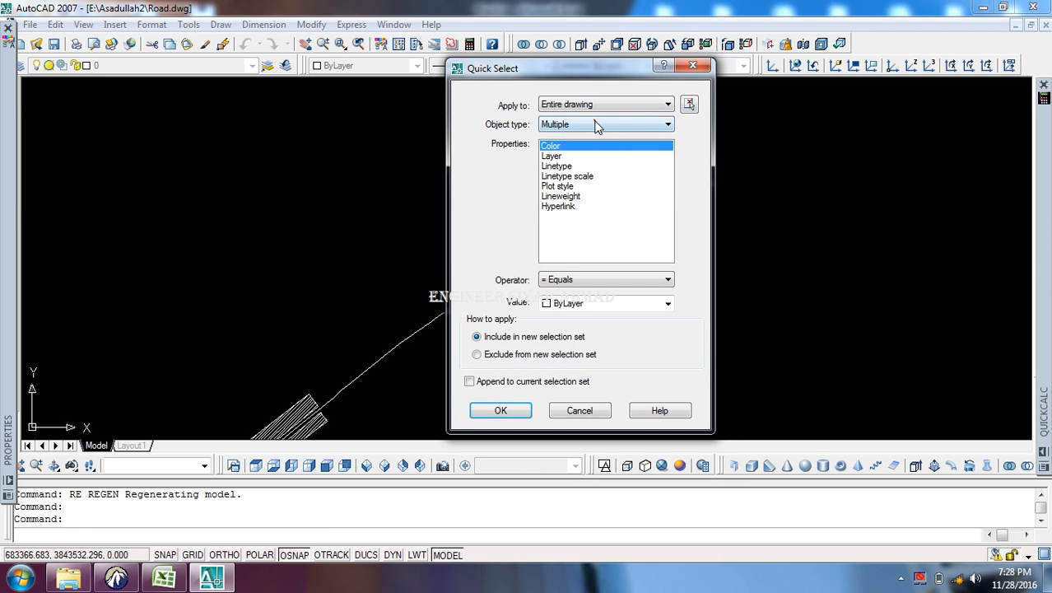
{"action": "left_click", "coordinate": [598, 124]}
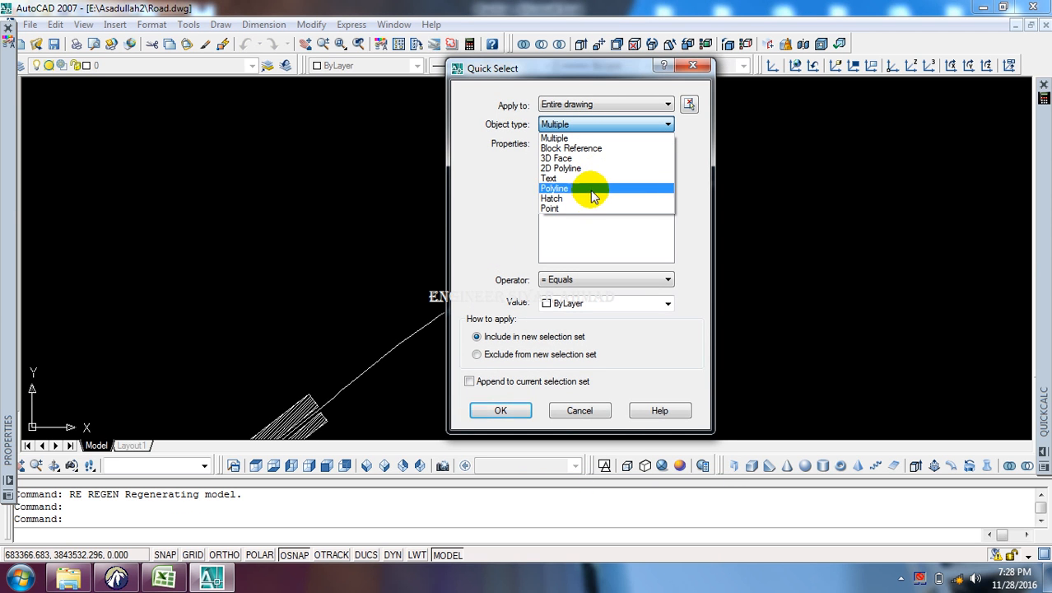
{"action": "left_click", "coordinate": [578, 209]}
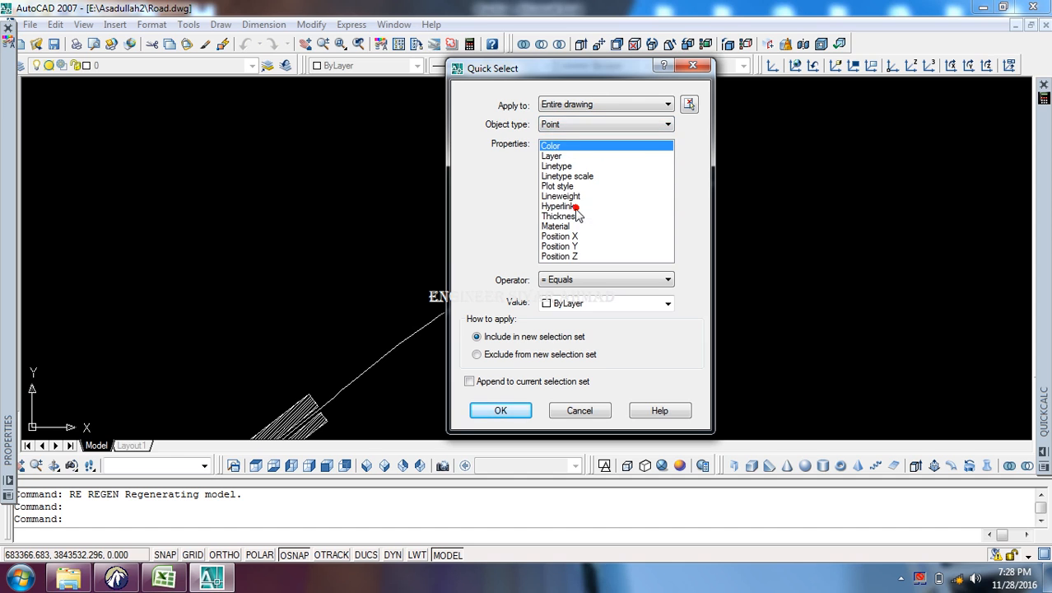
{"action": "left_click", "coordinate": [560, 280]}
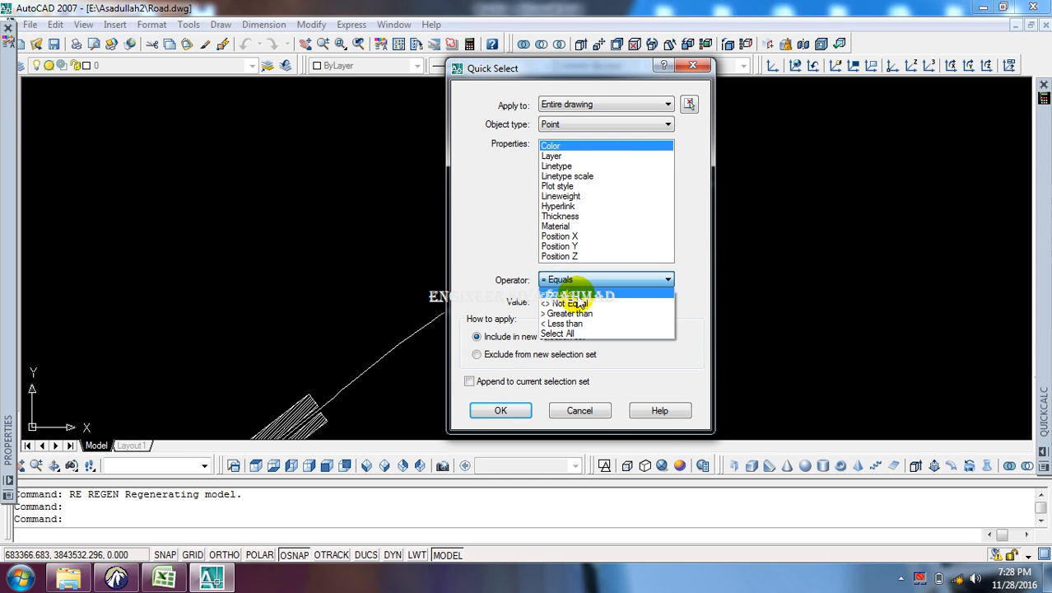
{"action": "left_click", "coordinate": [568, 294]}
{"action": "left_click", "coordinate": [575, 306]}
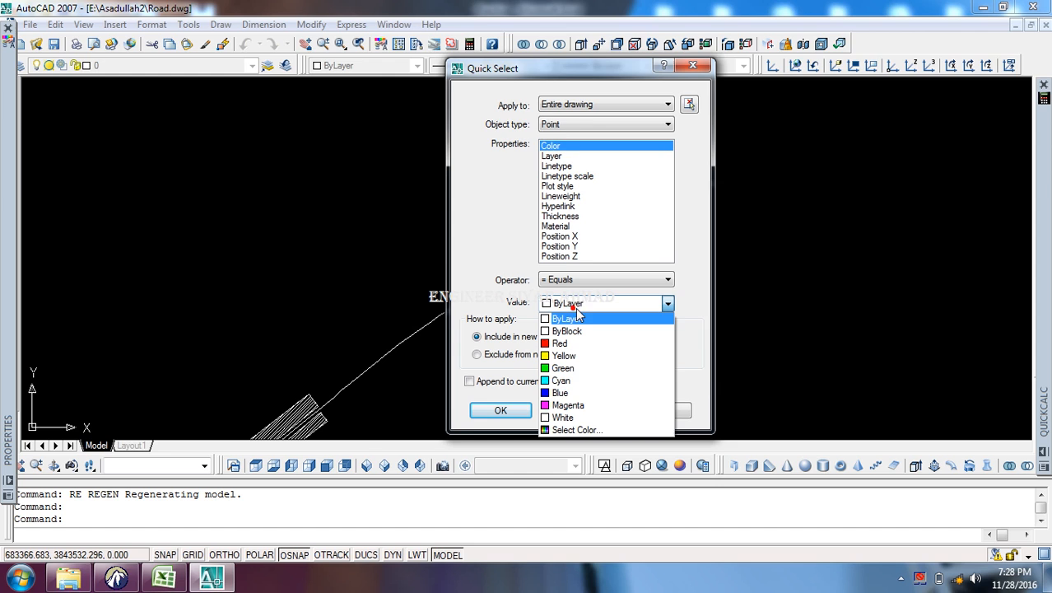
{"action": "left_click", "coordinate": [550, 152]}
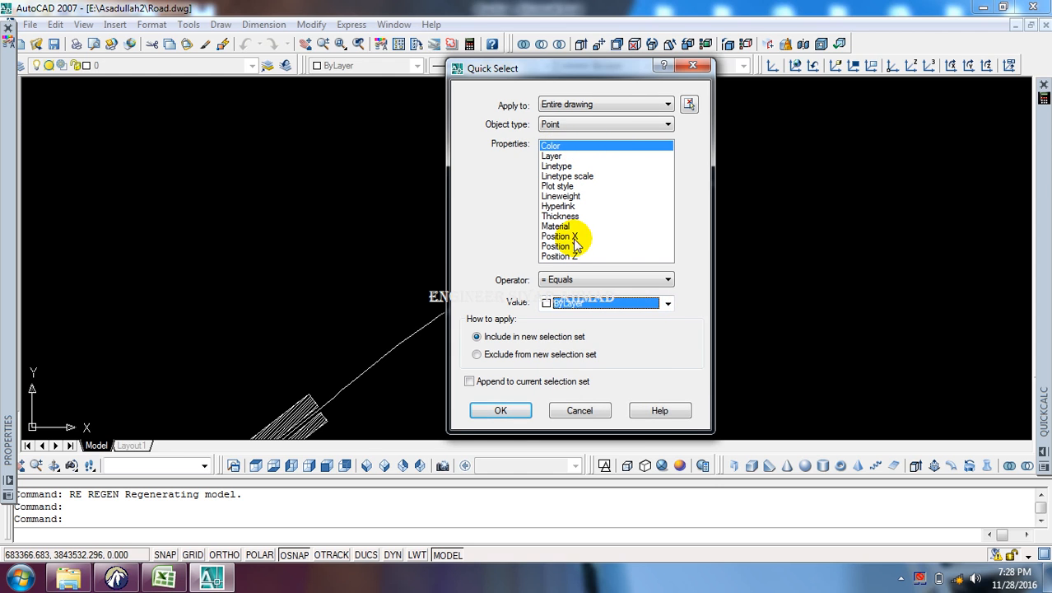
{"action": "left_click", "coordinate": [568, 306]}
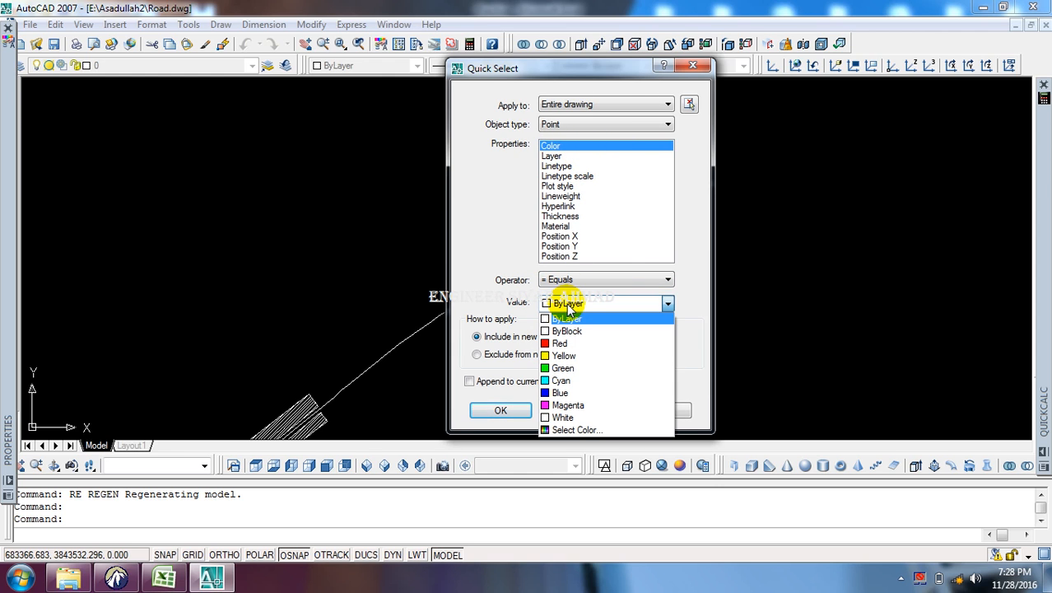
{"action": "left_click", "coordinate": [569, 308]}
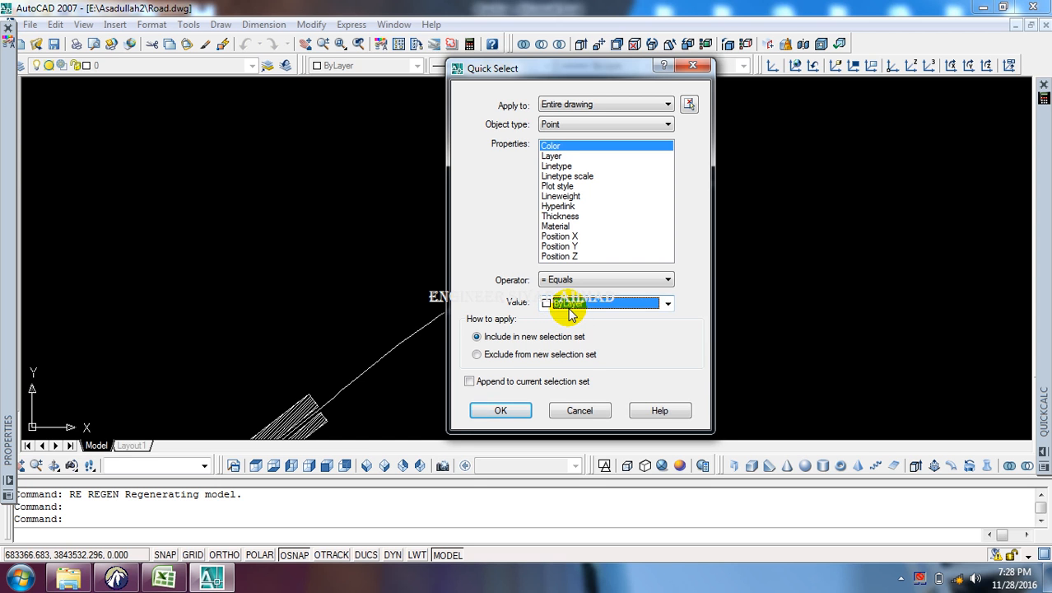
{"action": "left_click", "coordinate": [501, 410]}
{"action": "scroll", "coordinate": [521, 322], "scroll_direction": "up", "scroll_amount": 5}
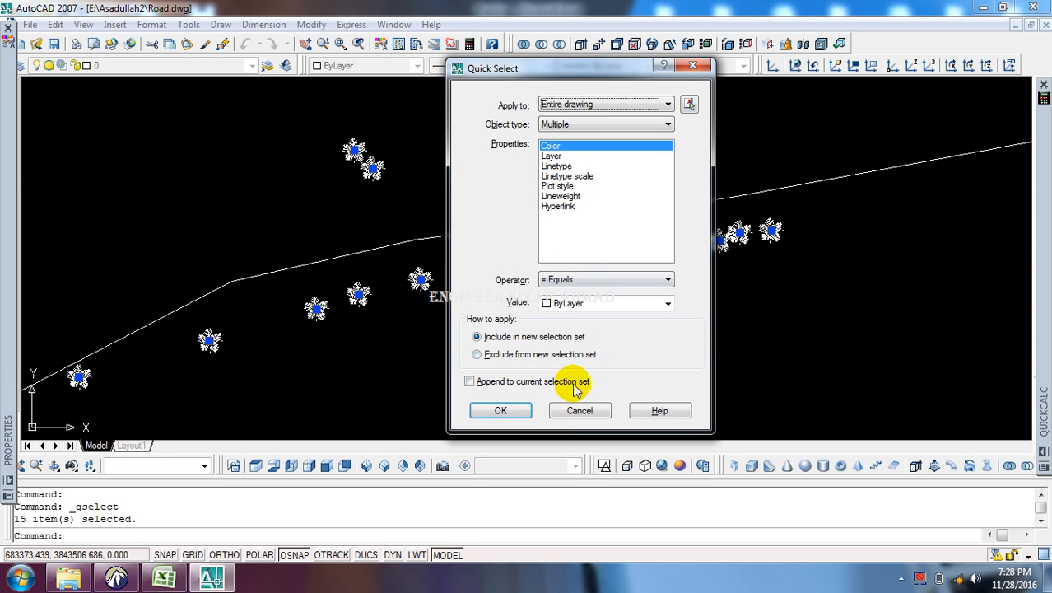
Step: Cancel the reopened Quick Select dialog and erase the selected survey points beneath the tree symbols
{"action": "left_click", "coordinate": [579, 409]}
{"action": "key", "text": "space"}
{"action": "scroll", "coordinate": [452, 273], "scroll_direction": "down", "scroll_amount": 5}
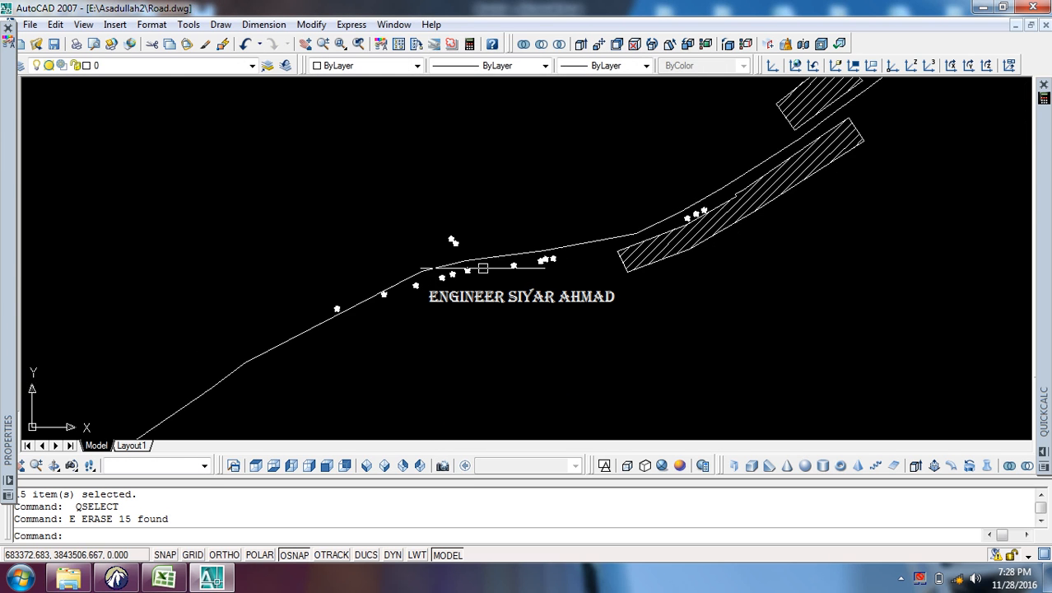
{"action": "scroll", "coordinate": [422, 286], "scroll_direction": "up", "scroll_amount": 12}
{"action": "scroll", "coordinate": [456, 260], "scroll_direction": "down", "scroll_amount": 10}
{"action": "scroll", "coordinate": [510, 245], "scroll_direction": "down", "scroll_amount": 5}
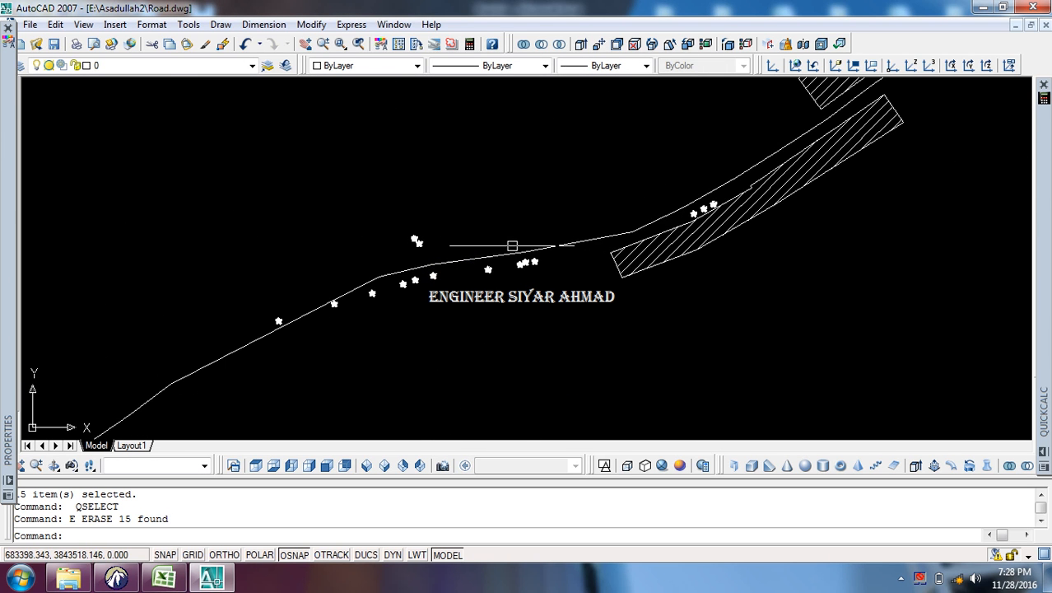
{"action": "scroll", "coordinate": [308, 287], "scroll_direction": "up", "scroll_amount": 2}
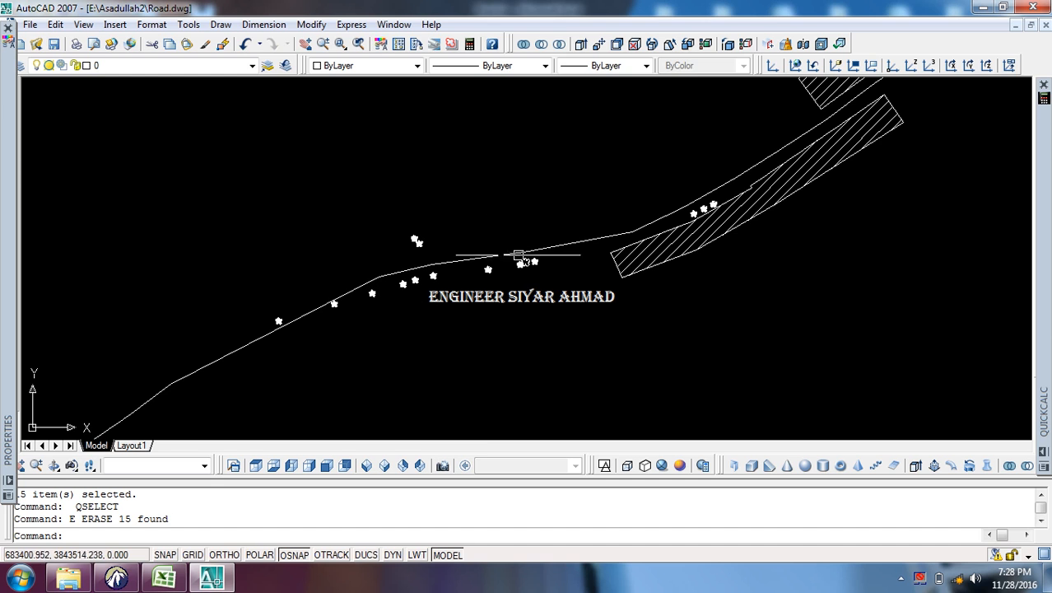
Step: Quick-select all block references in the entire drawing whose Name equals Trees - Metric, as a new selection set
{"action": "right_click", "coordinate": [484, 180]}
{"action": "left_click", "coordinate": [539, 399]}
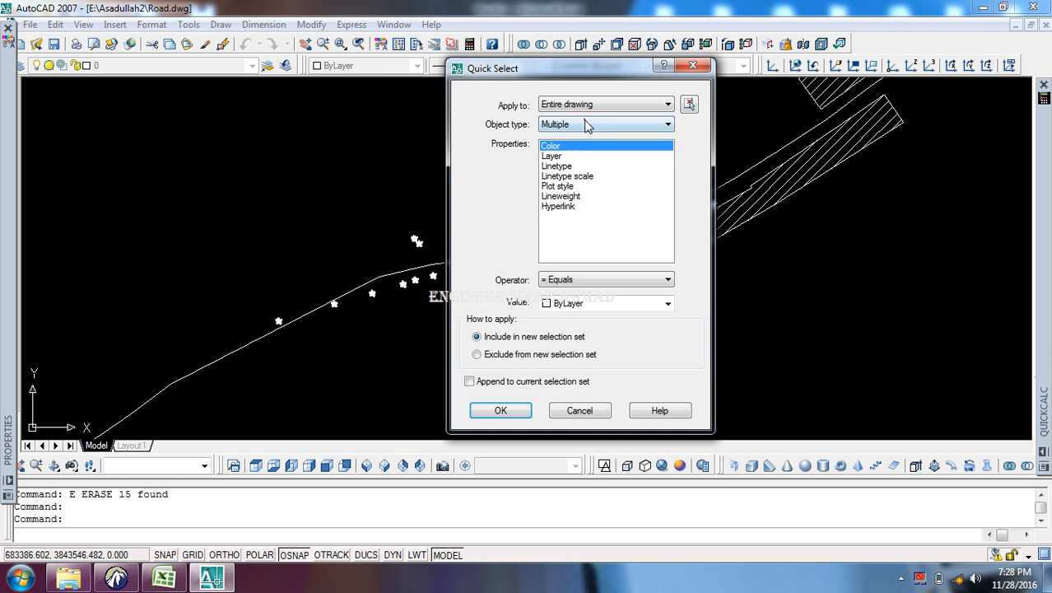
{"action": "left_click", "coordinate": [586, 123]}
{"action": "left_click", "coordinate": [601, 148]}
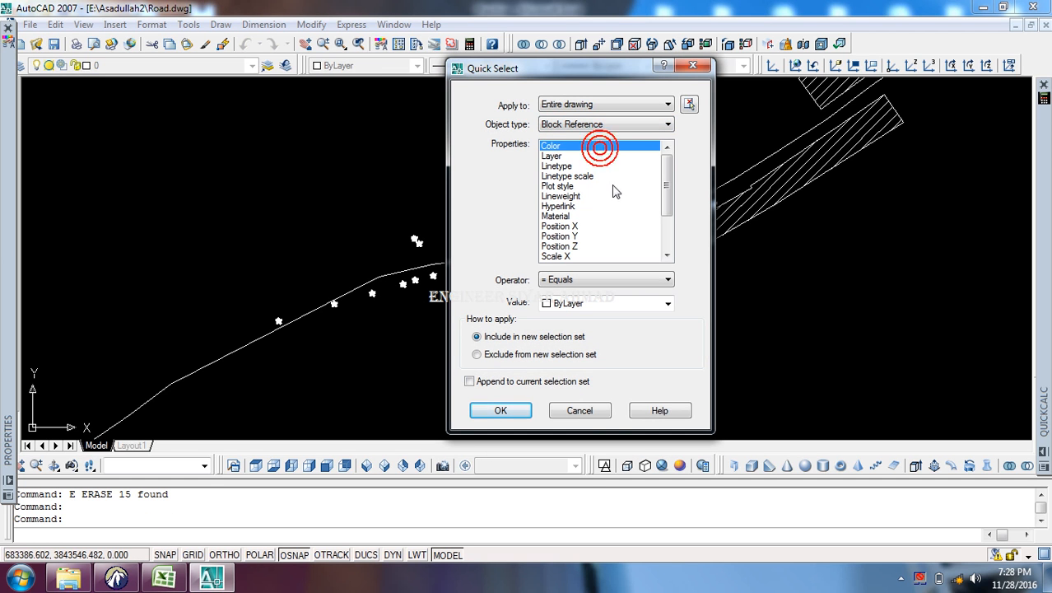
{"action": "left_click_drag", "start_coordinate": [667, 186], "coordinate": [668, 216]}
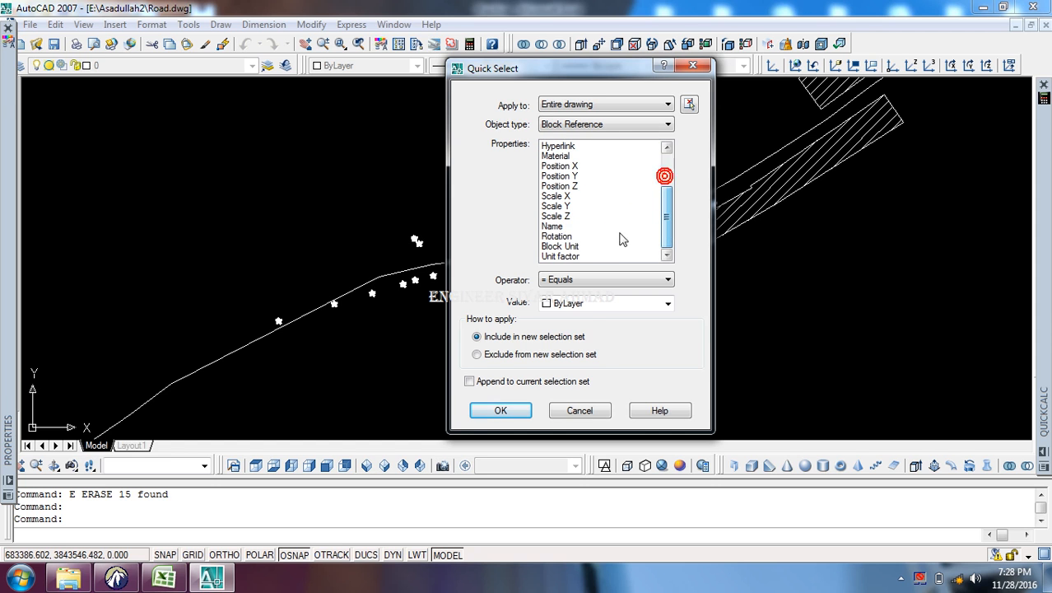
{"action": "left_click", "coordinate": [551, 227]}
{"action": "left_click", "coordinate": [587, 303]}
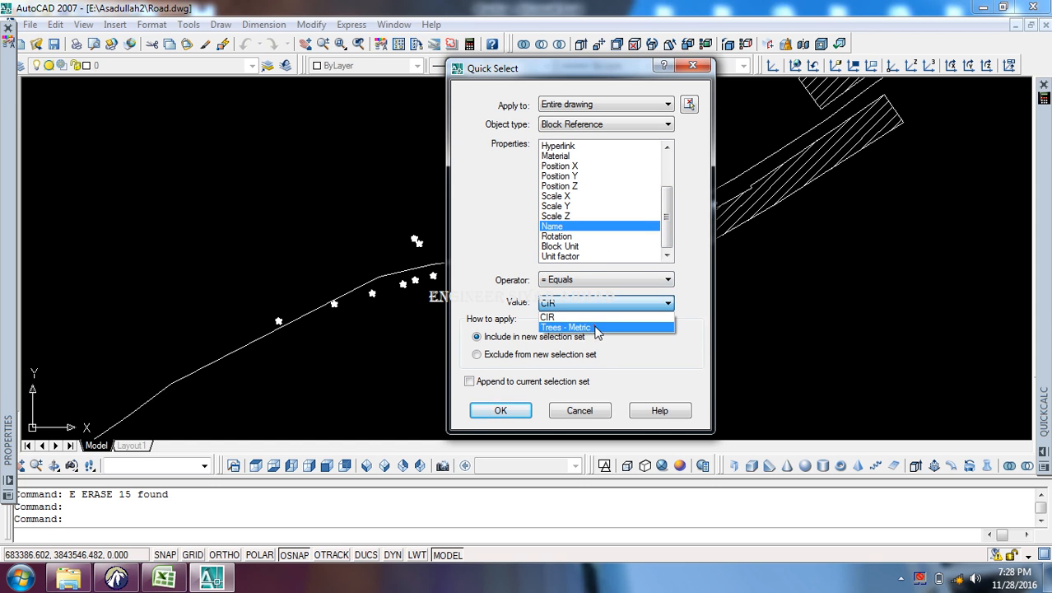
{"action": "left_click", "coordinate": [596, 327]}
{"action": "left_click", "coordinate": [501, 410]}
Step: Set Scale X and Scale Y of the selected tree blocks to 2.5 and clear the selection
{"action": "scroll", "coordinate": [465, 263], "scroll_direction": "up", "scroll_amount": 4}
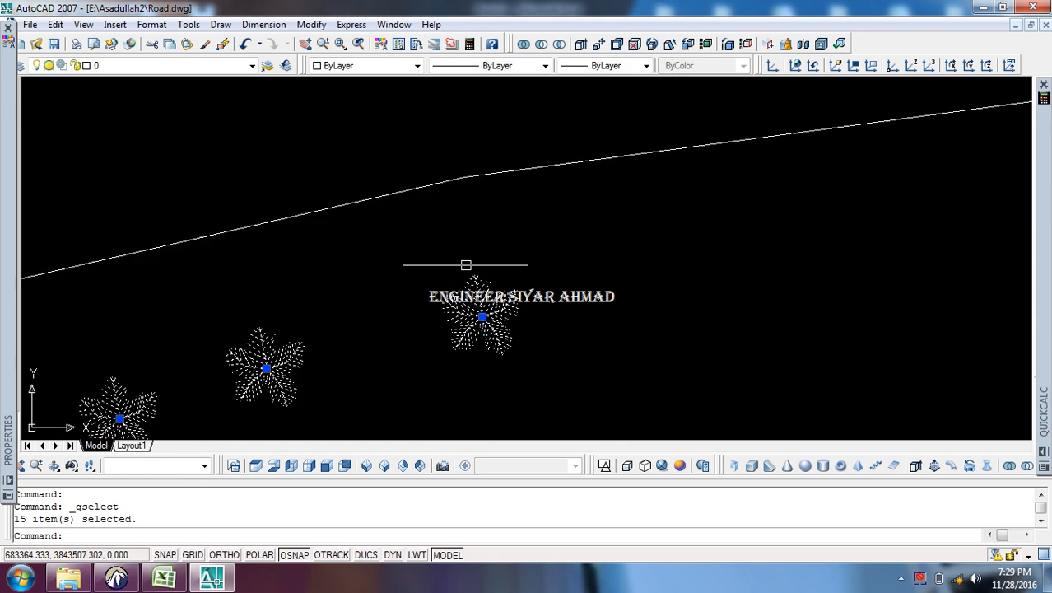
{"action": "scroll", "coordinate": [489, 253], "scroll_direction": "down", "scroll_amount": 4}
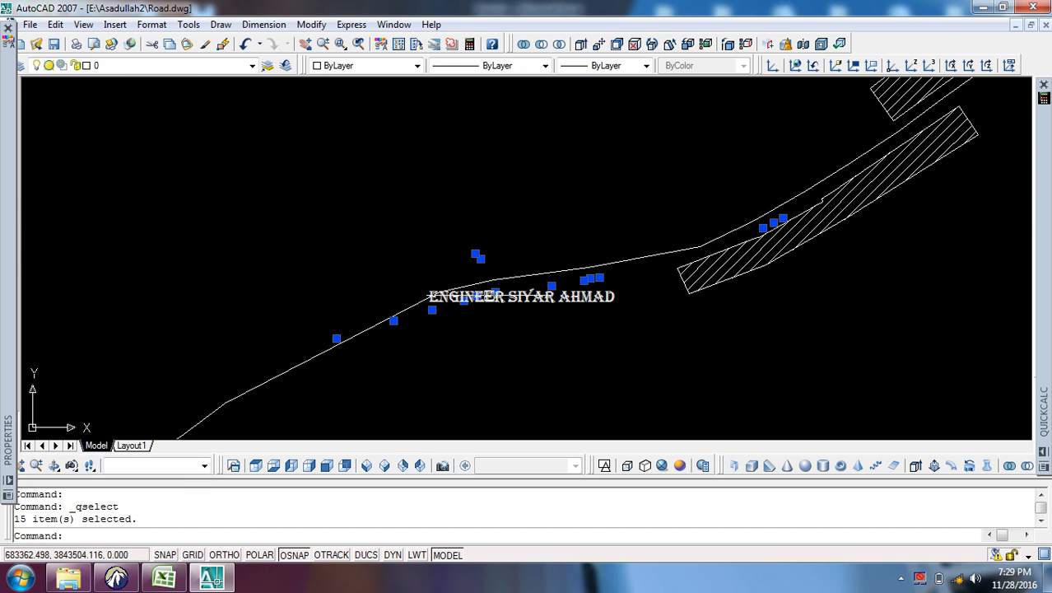
{"action": "mouse_move", "coordinate": [3, 188]}
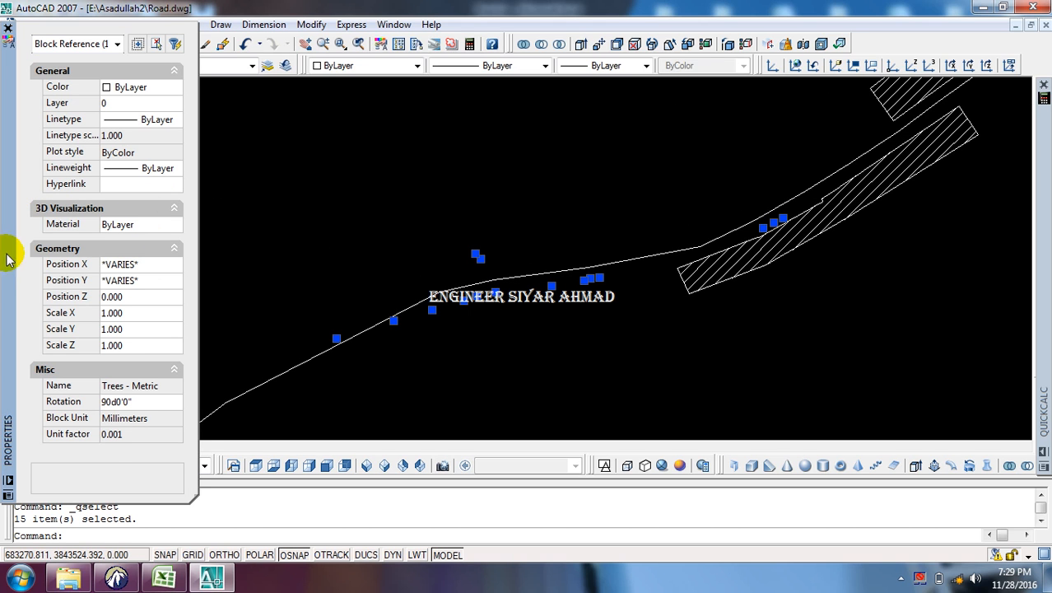
{"action": "left_click", "coordinate": [122, 312]}
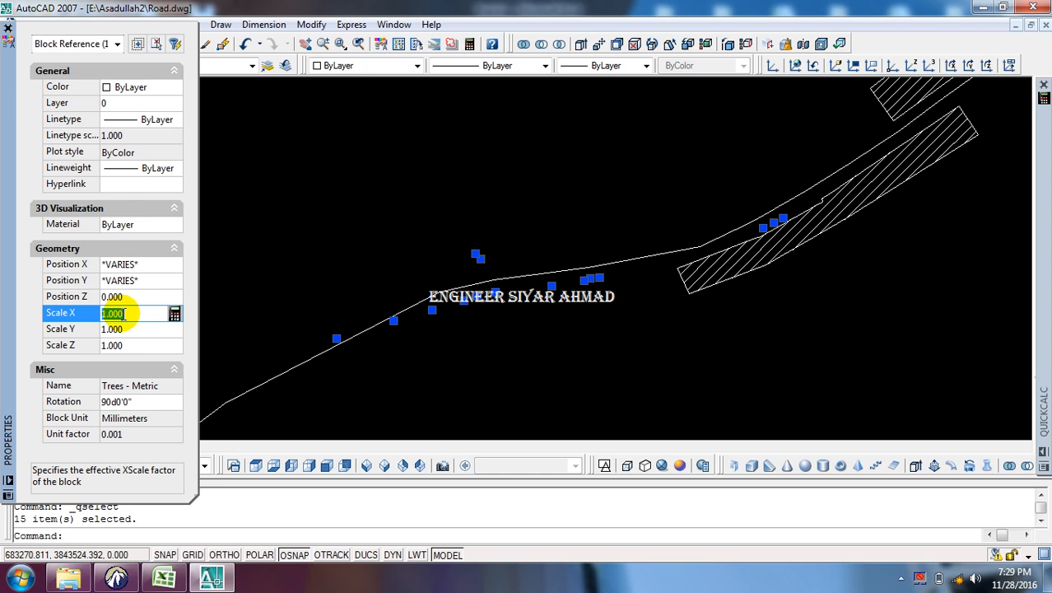
{"action": "key", "text": "Tab"}
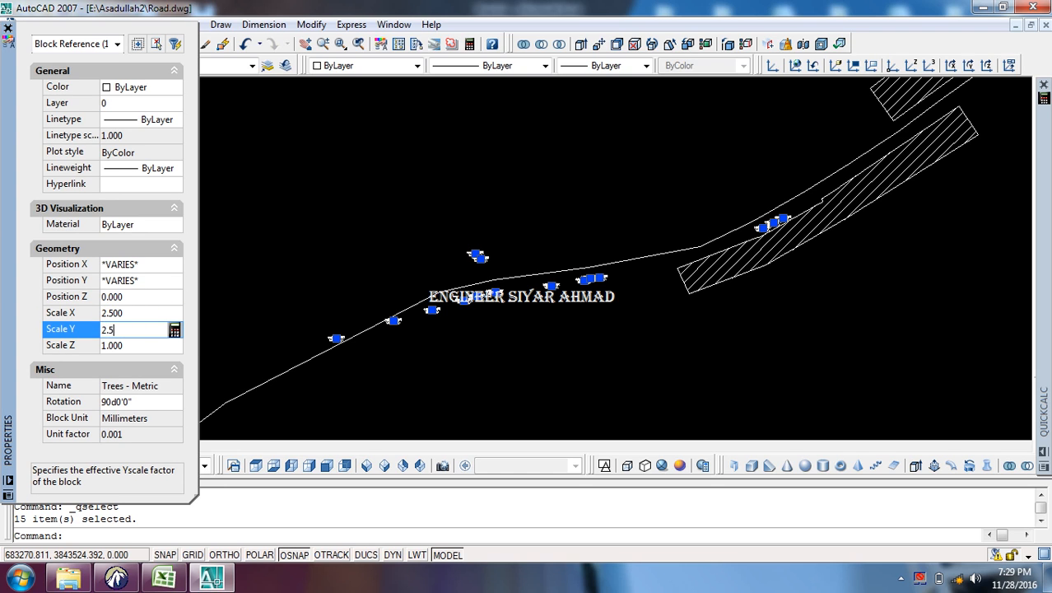
{"action": "key", "text": "Tab"}
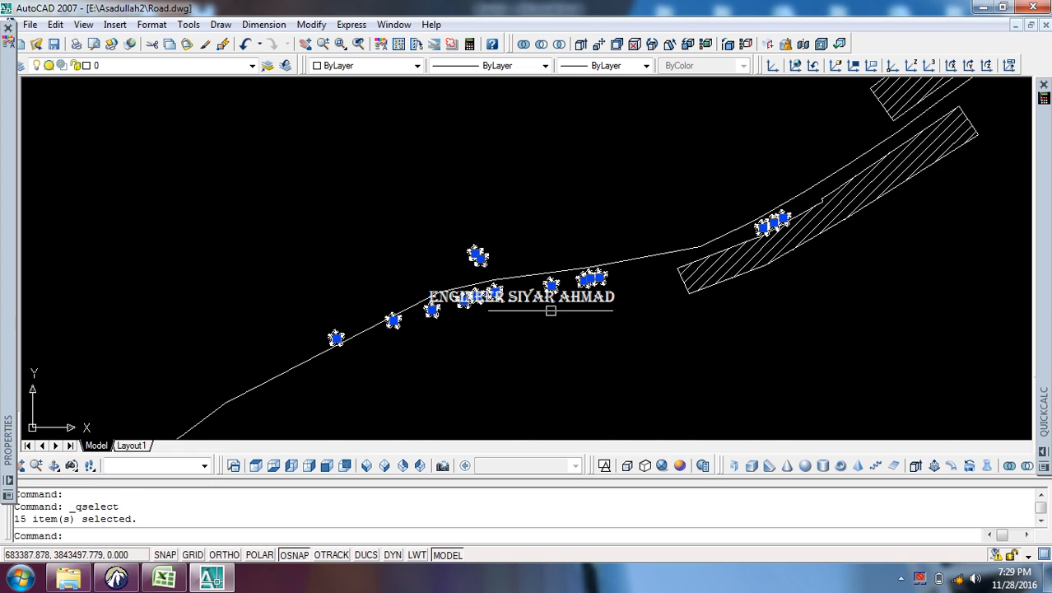
{"action": "key", "text": "Escape"}
{"action": "key", "text": "Escape"}
Step: Examine the enlarged trees along the centerline and the rest of the road toward its southwestern end
{"action": "scroll", "coordinate": [773, 225], "scroll_direction": "up", "scroll_amount": 6}
{"action": "scroll", "coordinate": [751, 229], "scroll_direction": "down", "scroll_amount": 7}
{"action": "scroll", "coordinate": [527, 278], "scroll_direction": "up", "scroll_amount": 3}
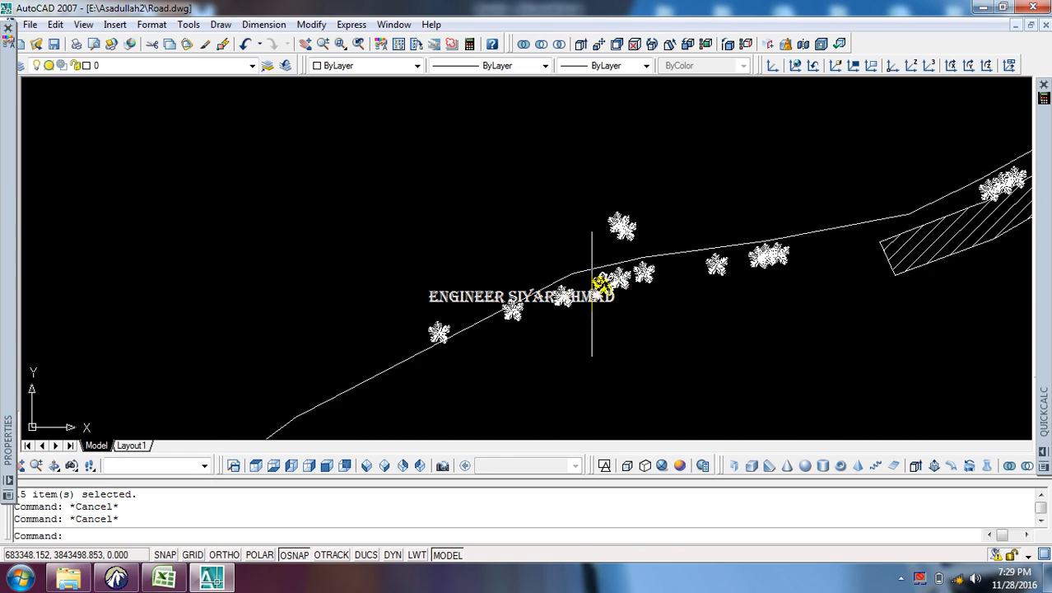
{"action": "scroll", "coordinate": [591, 294], "scroll_direction": "up", "scroll_amount": 2}
{"action": "scroll", "coordinate": [571, 265], "scroll_direction": "down", "scroll_amount": 4}
{"action": "scroll", "coordinate": [571, 238], "scroll_direction": "up", "scroll_amount": 2}
{"action": "scroll", "coordinate": [526, 255], "scroll_direction": "down", "scroll_amount": 3}
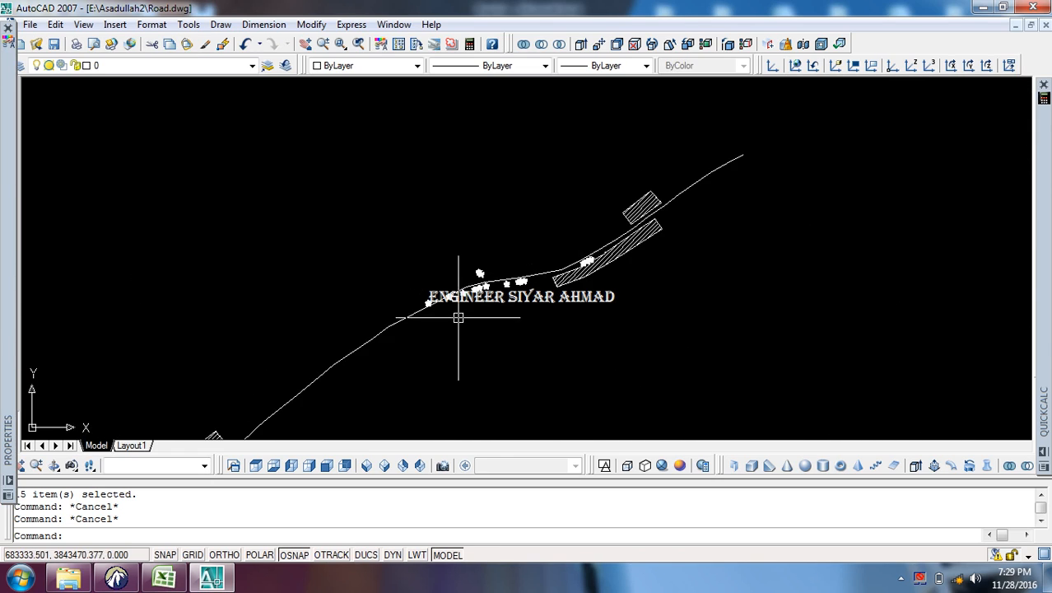
{"action": "scroll", "coordinate": [459, 318], "scroll_direction": "up", "scroll_amount": 2}
{"action": "scroll", "coordinate": [458, 264], "scroll_direction": "down", "scroll_amount": 6}
{"action": "middle_click_drag", "start_coordinate": [433, 278], "coordinate": [531, 236]}
{"action": "scroll", "coordinate": [326, 349], "scroll_direction": "up", "scroll_amount": 3}
Step: Save the drawing with the enlarged trees
{"action": "double_click", "coordinate": [332, 348]}
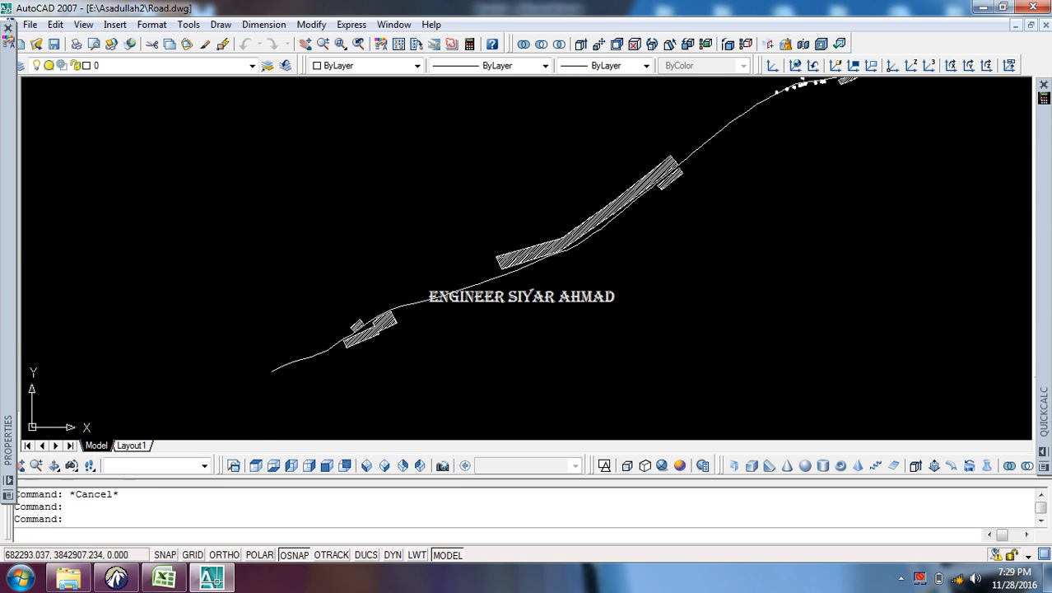
{"action": "key", "text": "ctrl+s"}
Step: Open the Trees - Metric block definition in the block editor from the westernmost tree
{"action": "scroll", "coordinate": [494, 247], "scroll_direction": "up", "scroll_amount": 8}
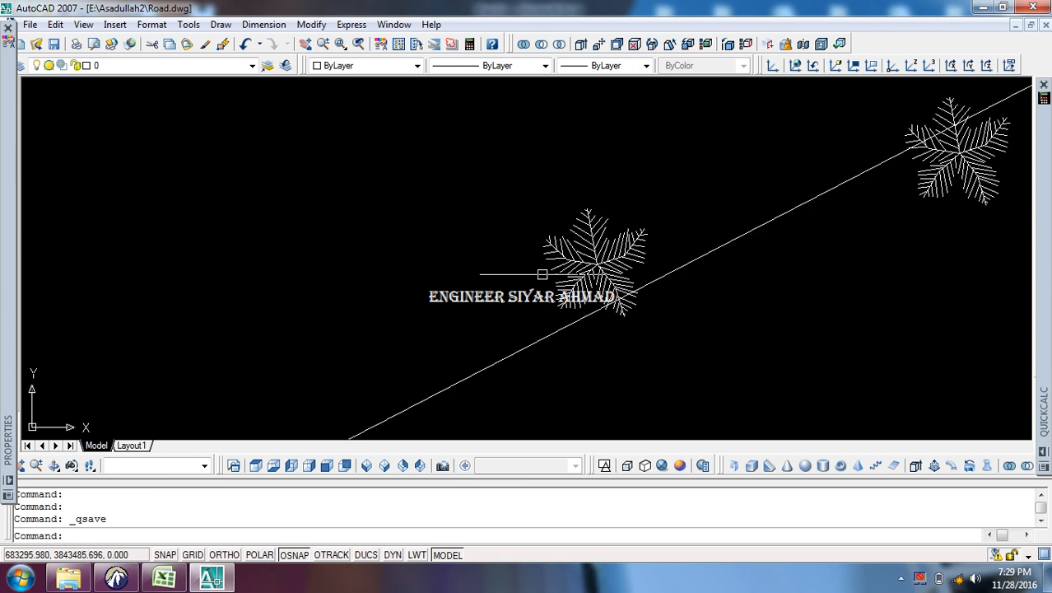
{"action": "scroll", "coordinate": [543, 274], "scroll_direction": "up", "scroll_amount": 3}
{"action": "double_click", "coordinate": [469, 420]}
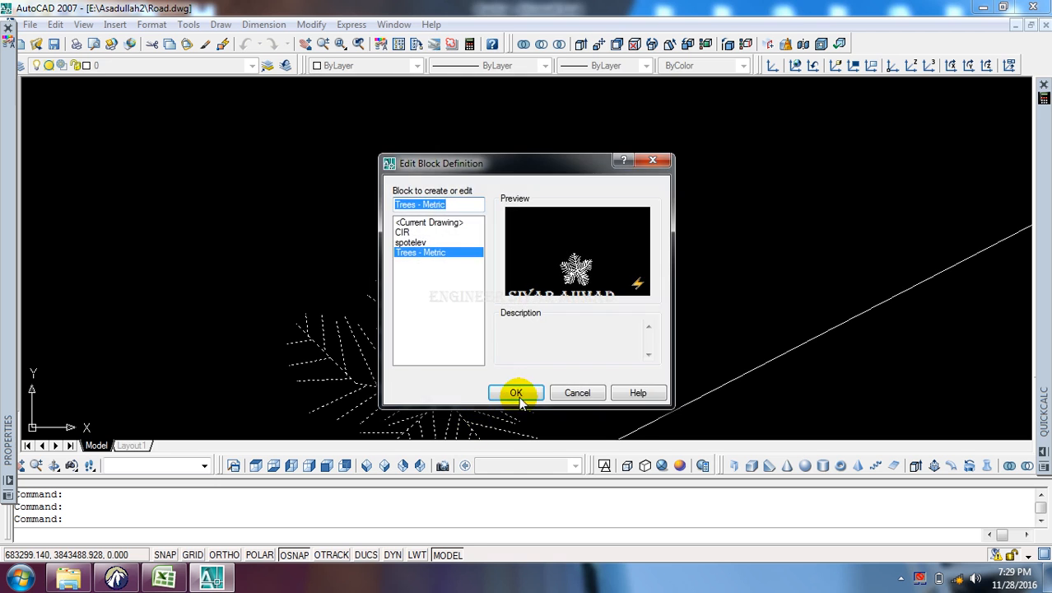
{"action": "left_click", "coordinate": [516, 393]}
Step: Set the color of all the tree block's geometry to Green and close the block editor, saving the changes
{"action": "left_click", "coordinate": [499, 369]}
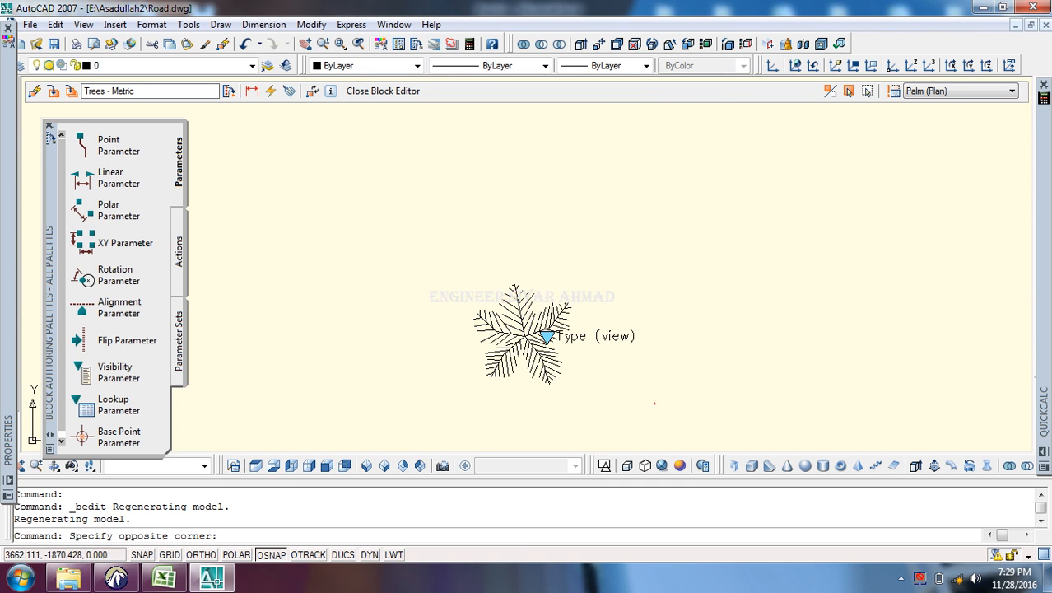
{"action": "left_click", "coordinate": [408, 224]}
{"action": "left_click", "coordinate": [376, 66]}
{"action": "left_click", "coordinate": [347, 129]}
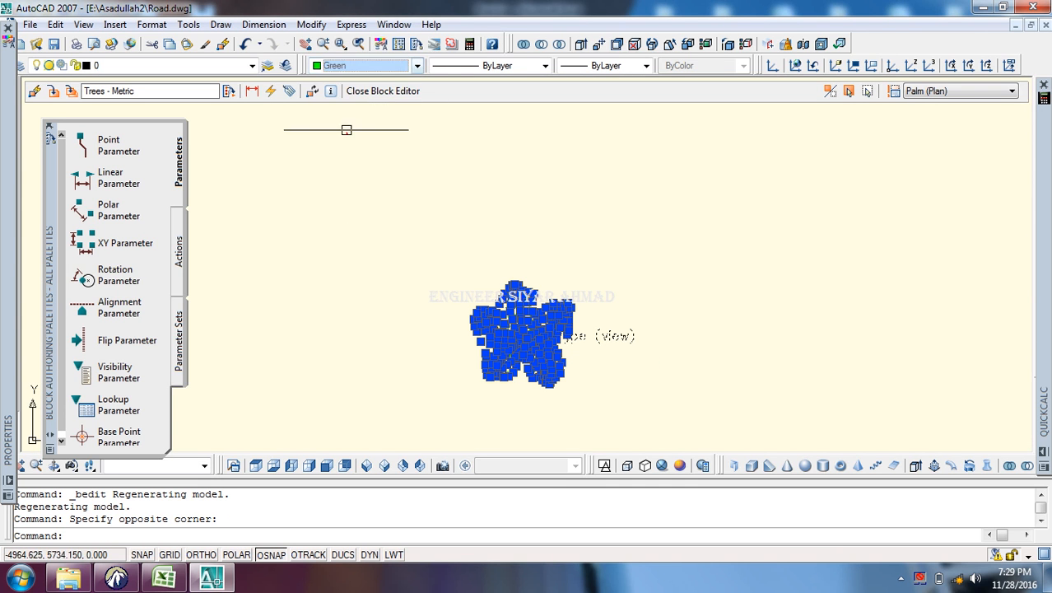
{"action": "left_click", "coordinate": [349, 92]}
{"action": "left_click", "coordinate": [479, 343]}
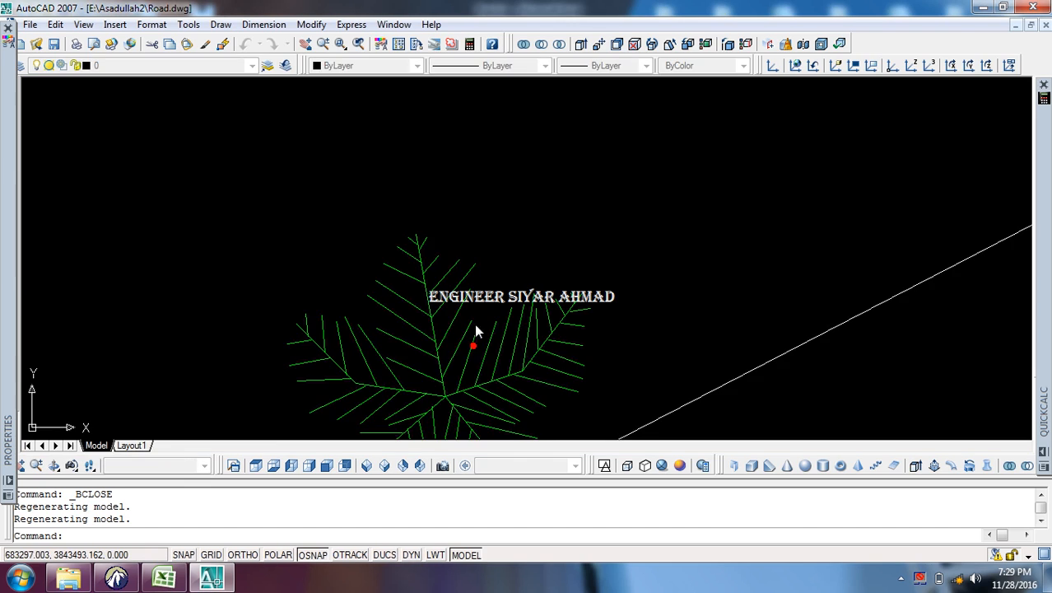
Step: Examine the green trees along the centerline up close and in the overall road layout
{"action": "middle_click_drag", "start_coordinate": [673, 148], "coordinate": [479, 291]}
{"action": "scroll", "coordinate": [480, 288], "scroll_direction": "down", "scroll_amount": 3}
{"action": "scroll", "coordinate": [630, 267], "scroll_direction": "up", "scroll_amount": 4}
{"action": "scroll", "coordinate": [460, 280], "scroll_direction": "up", "scroll_amount": 1}
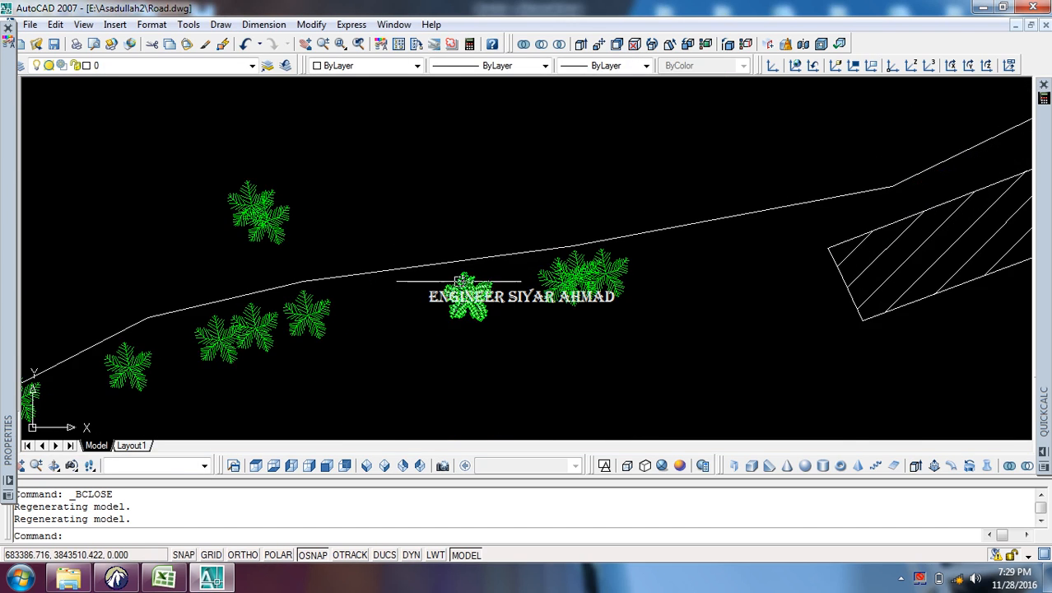
{"action": "middle_click_drag", "start_coordinate": [384, 299], "coordinate": [575, 270]}
{"action": "scroll", "coordinate": [518, 271], "scroll_direction": "up", "scroll_amount": 3}
{"action": "scroll", "coordinate": [535, 247], "scroll_direction": "down", "scroll_amount": 6}
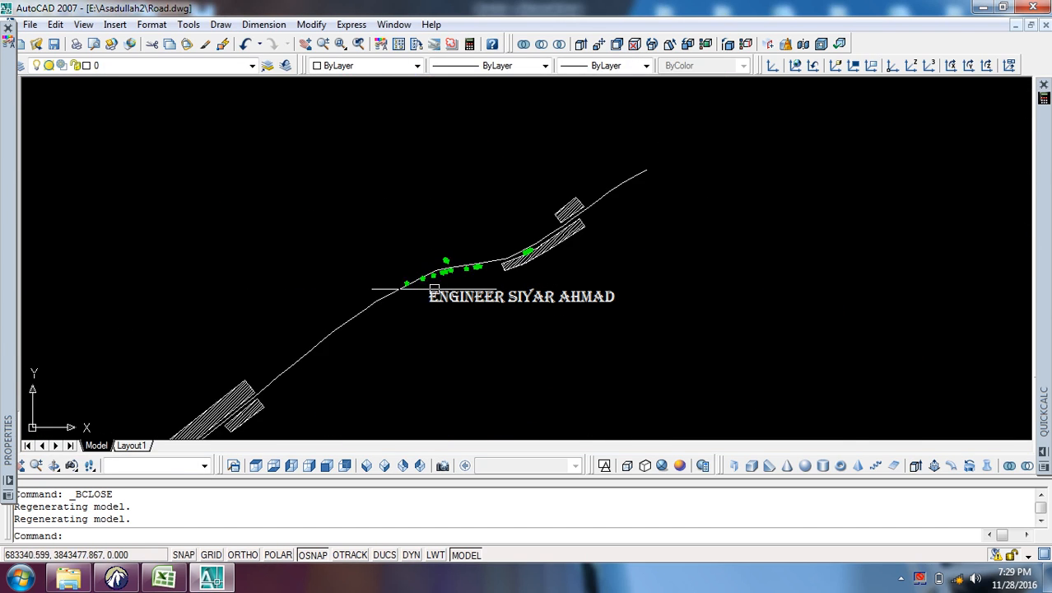
{"action": "scroll", "coordinate": [557, 218], "scroll_direction": "up", "scroll_amount": 1}
Step: Save the drawing with the green trees and minimize AutoCAD to reach the desktop
{"action": "key", "text": "ctrl+s"}
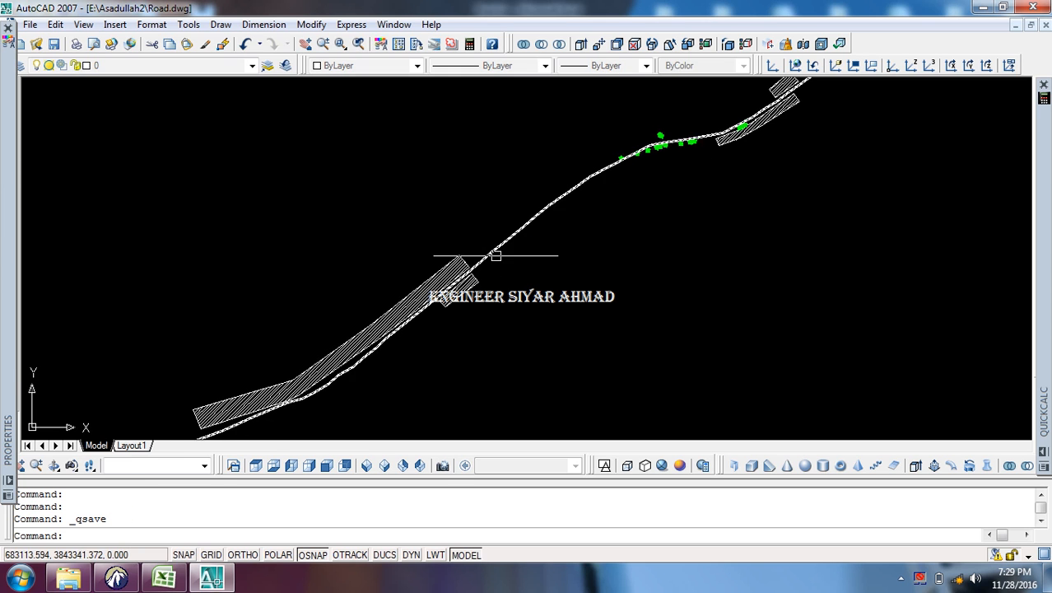
{"action": "scroll", "coordinate": [482, 239], "scroll_direction": "down", "scroll_amount": 3}
{"action": "scroll", "coordinate": [334, 337], "scroll_direction": "up", "scroll_amount": 2}
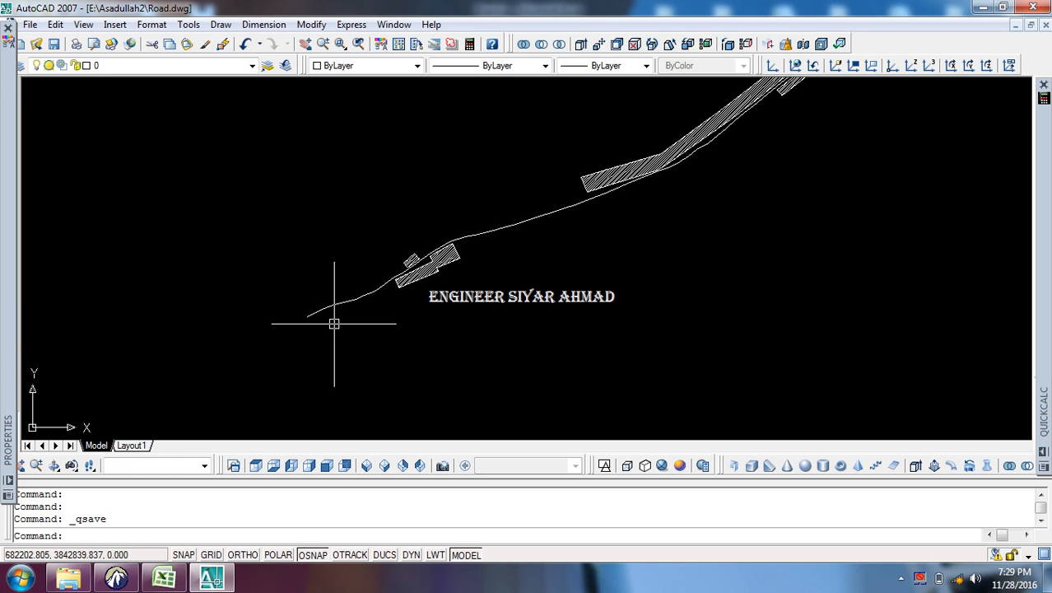
{"action": "left_click", "coordinate": [981, 10]}
{"action": "left_click", "coordinate": [980, 7]}
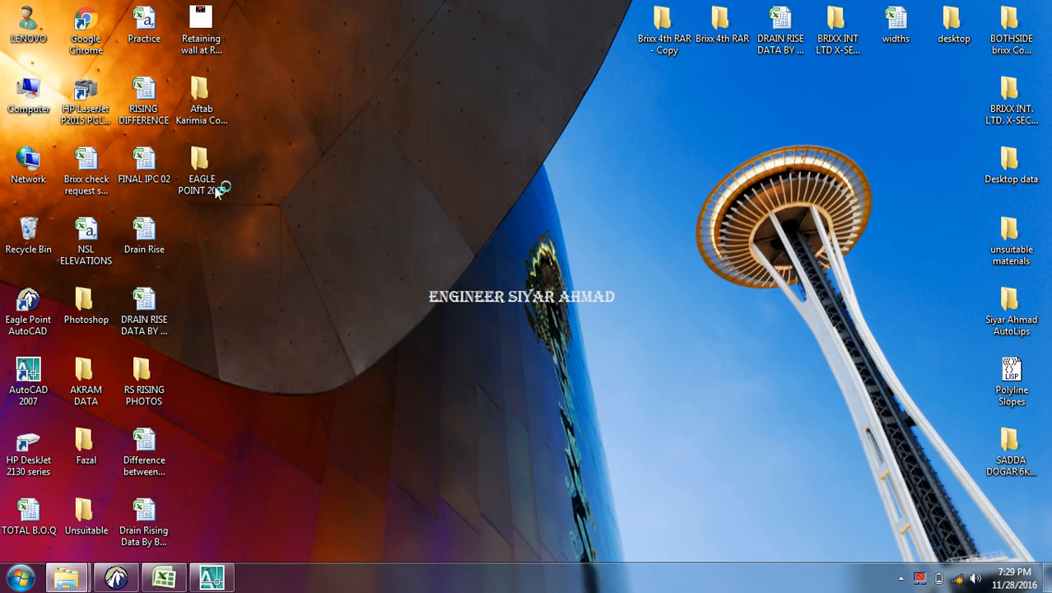
Step: Look through the EP folder and its Practice subfolder on drive E and close the Explorer window
{"action": "key", "text": "super+e"}
{"action": "double_click", "coordinate": [635, 215]}
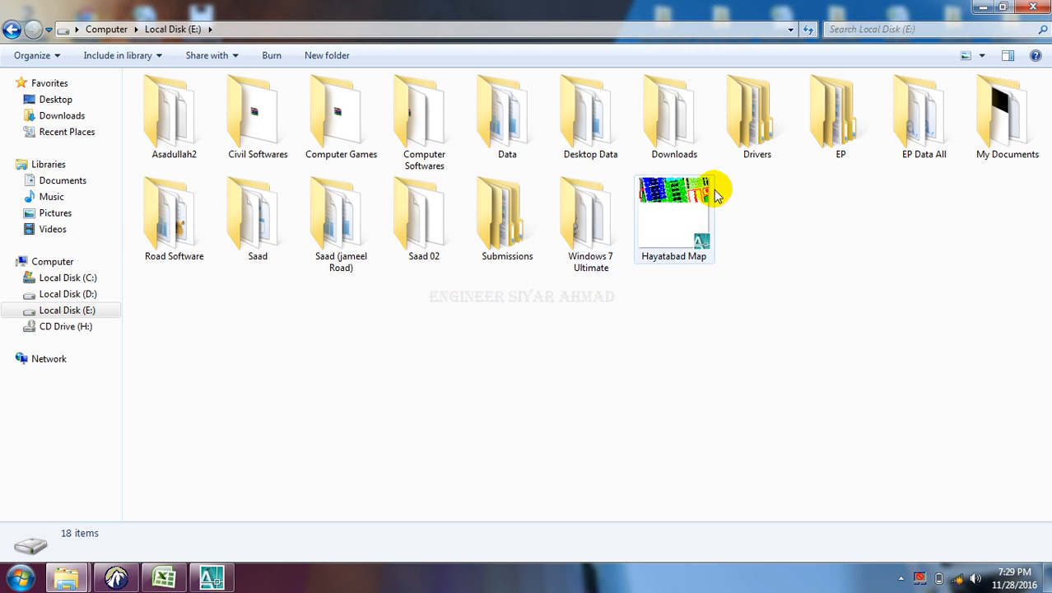
{"action": "double_click", "coordinate": [836, 143]}
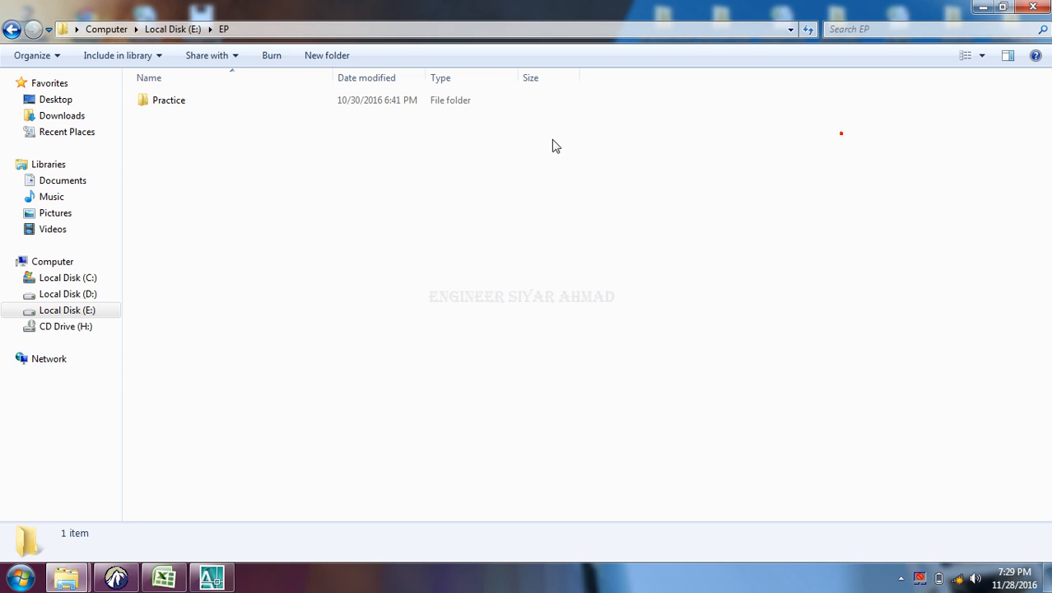
{"action": "double_click", "coordinate": [151, 100]}
{"action": "left_click", "coordinate": [13, 32]}
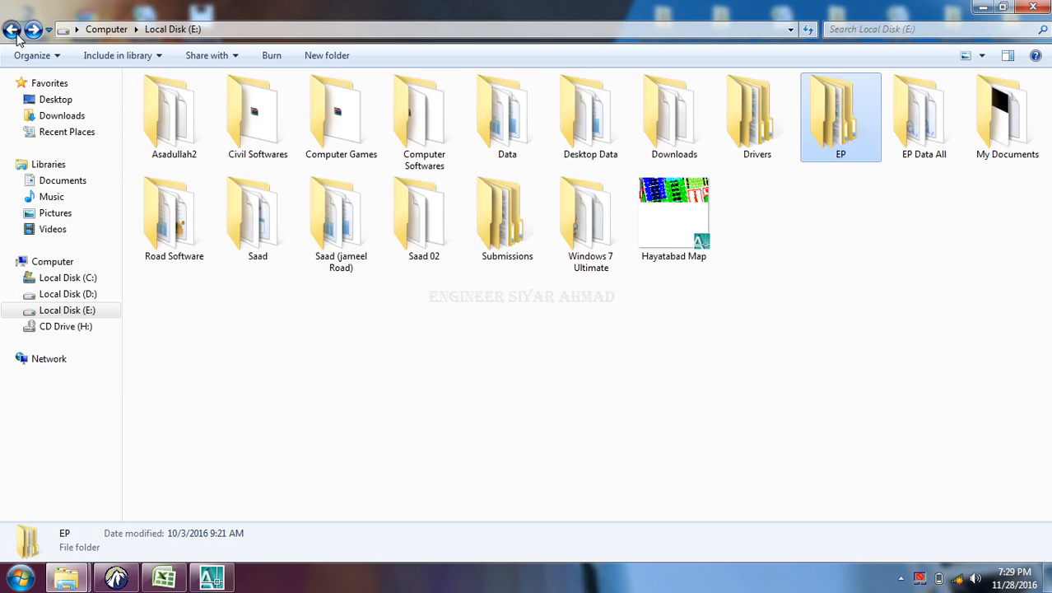
{"action": "left_click", "coordinate": [13, 31]}
{"action": "left_click", "coordinate": [1039, 6]}
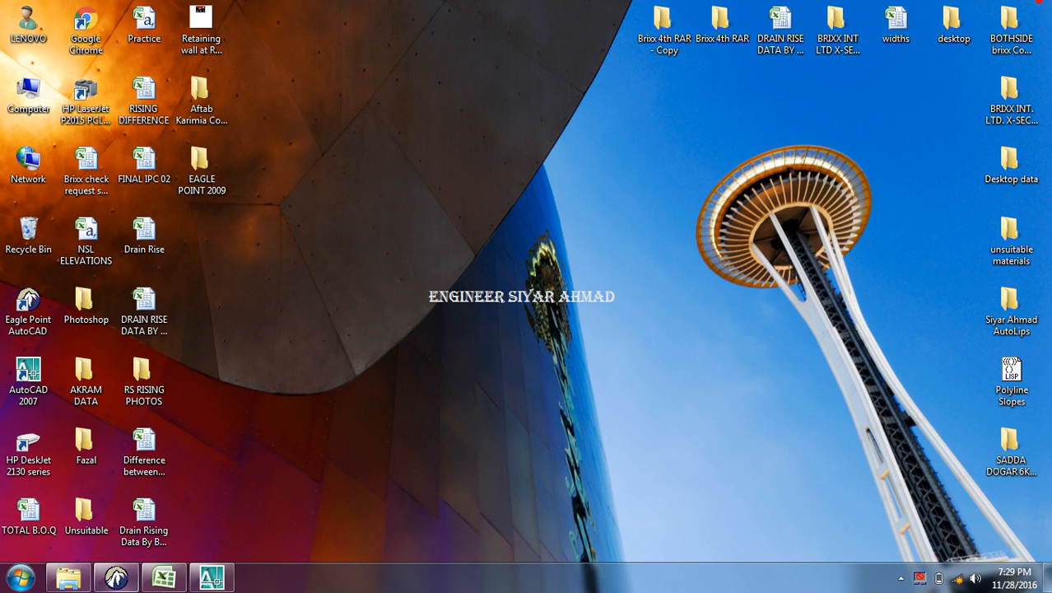
Step: Look up the second listed project's drawing path in Eagle Point's Open dialog and cancel the dialog
{"action": "left_click", "coordinate": [717, 46]}
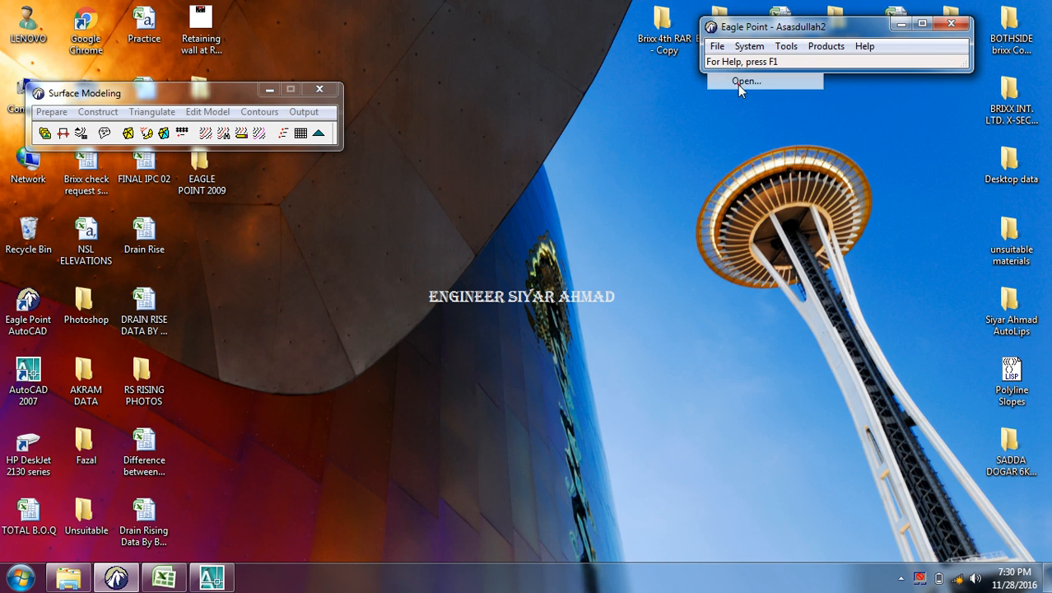
{"action": "left_click", "coordinate": [746, 81]}
{"action": "left_click", "coordinate": [300, 227]}
{"action": "left_click", "coordinate": [300, 214]}
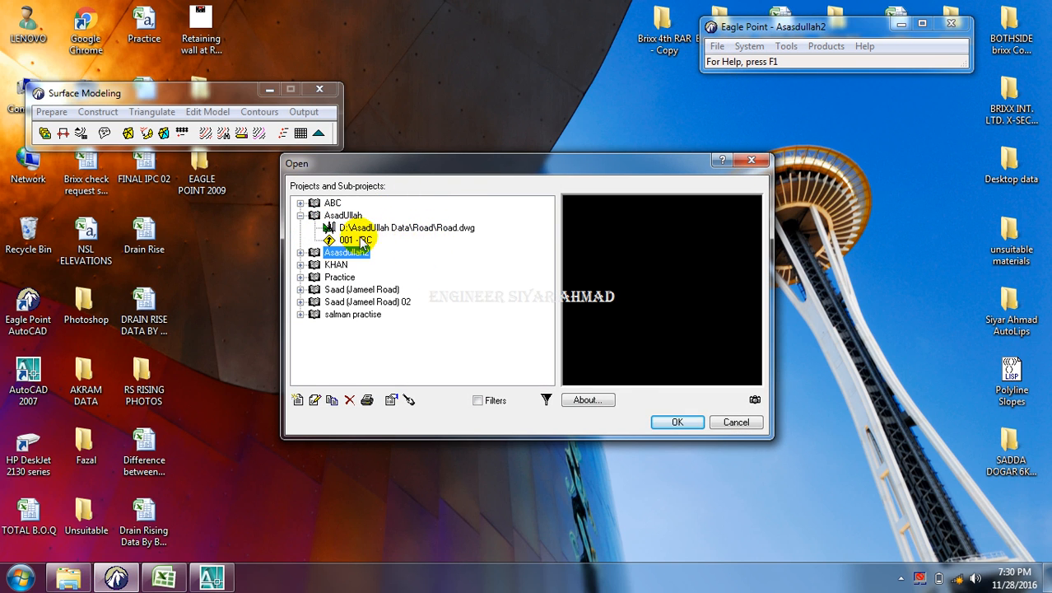
{"action": "left_click", "coordinate": [735, 424]}
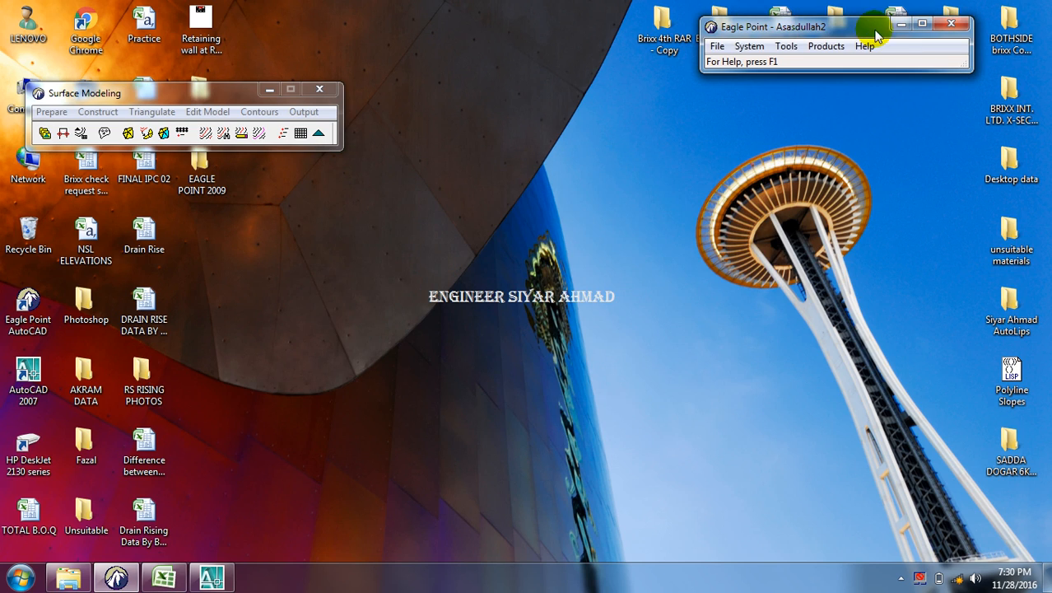
Step: Minimize the Eagle Point window and open the existing Road drawing from the Road project folder on drive D
{"action": "left_click", "coordinate": [902, 24]}
{"action": "double_click", "coordinate": [28, 95]}
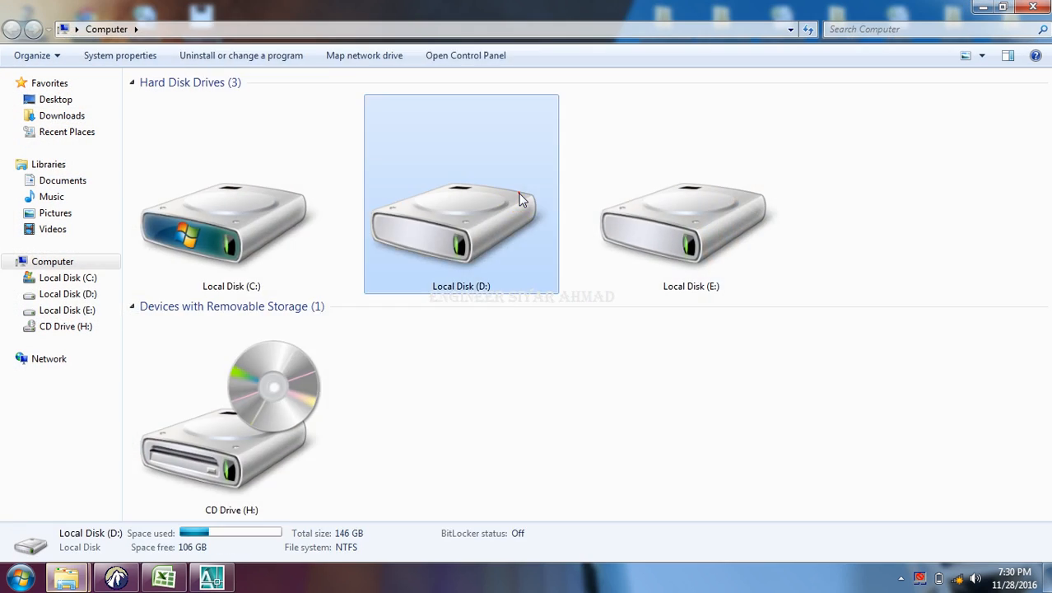
{"action": "double_click", "coordinate": [517, 200]}
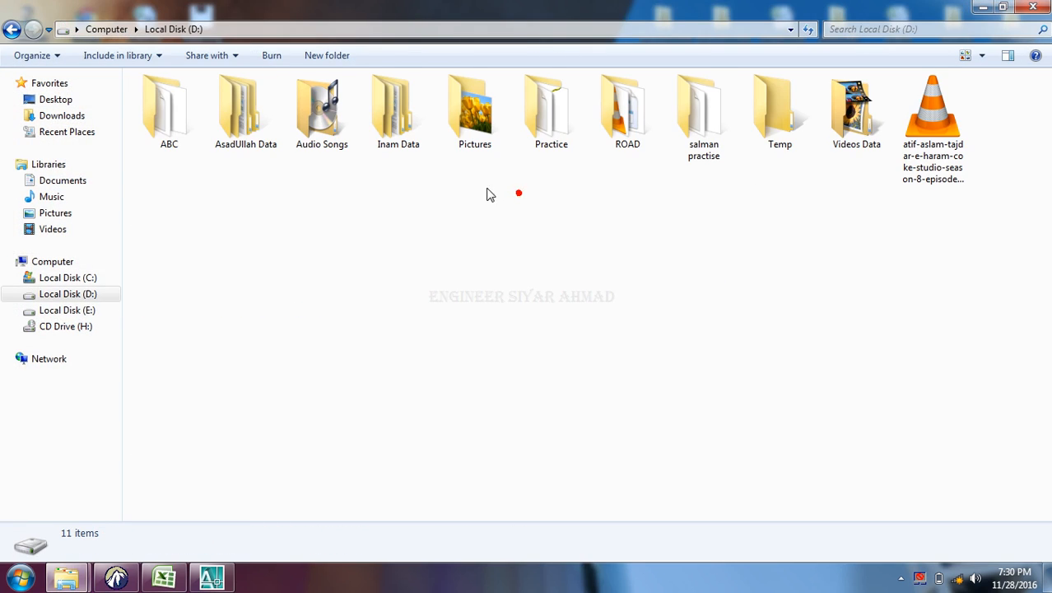
{"action": "double_click", "coordinate": [240, 142]}
{"action": "double_click", "coordinate": [178, 103]}
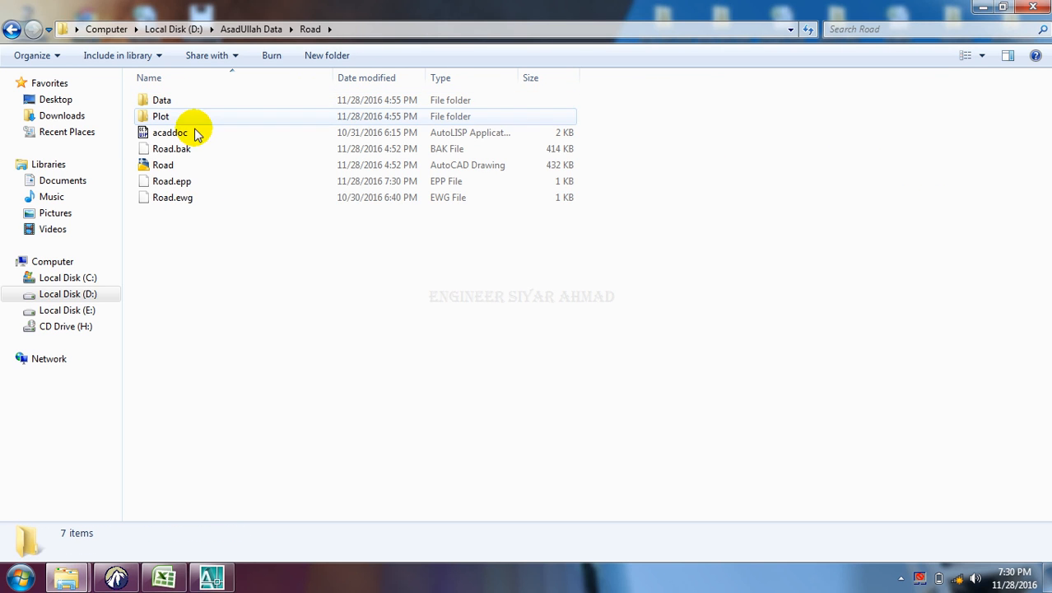
{"action": "double_click", "coordinate": [176, 165]}
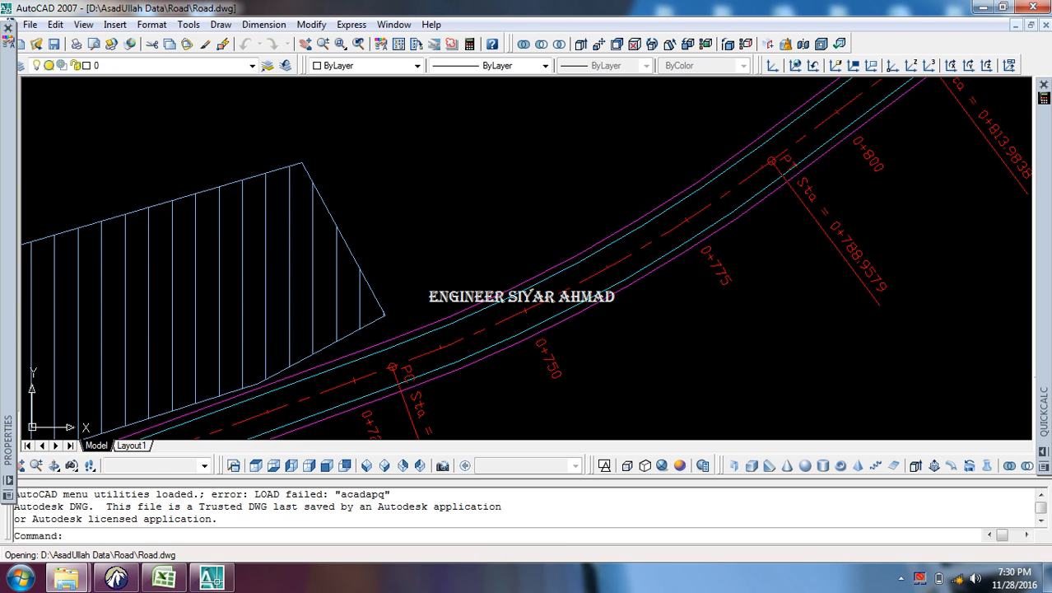
Step: Freeze the CENTERLINE, SHL_LEFT, SHL_RIGHT and SPOT_ELEV layers in the drive D Road drawing
{"action": "left_click", "coordinate": [461, 203]}
{"action": "scroll", "coordinate": [454, 188], "scroll_direction": "down", "scroll_amount": 5}
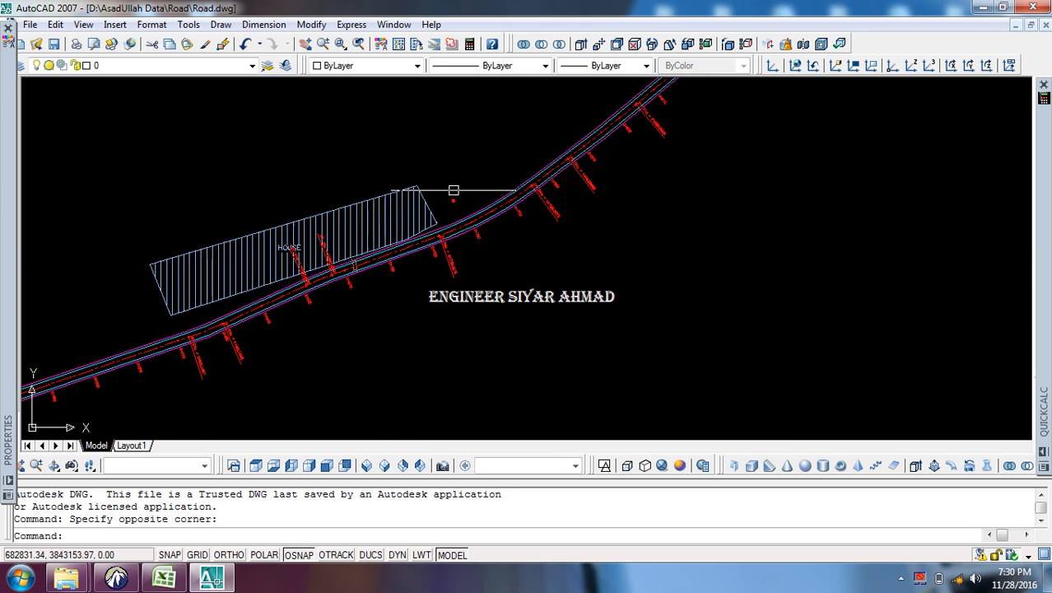
{"action": "left_click", "coordinate": [161, 65]}
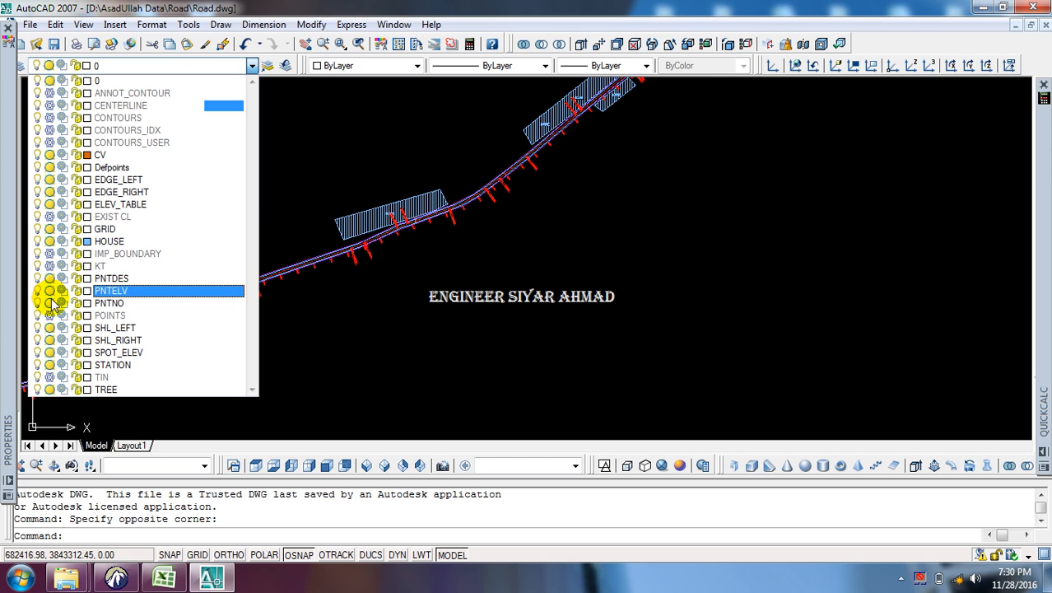
{"action": "left_click", "coordinate": [49, 340]}
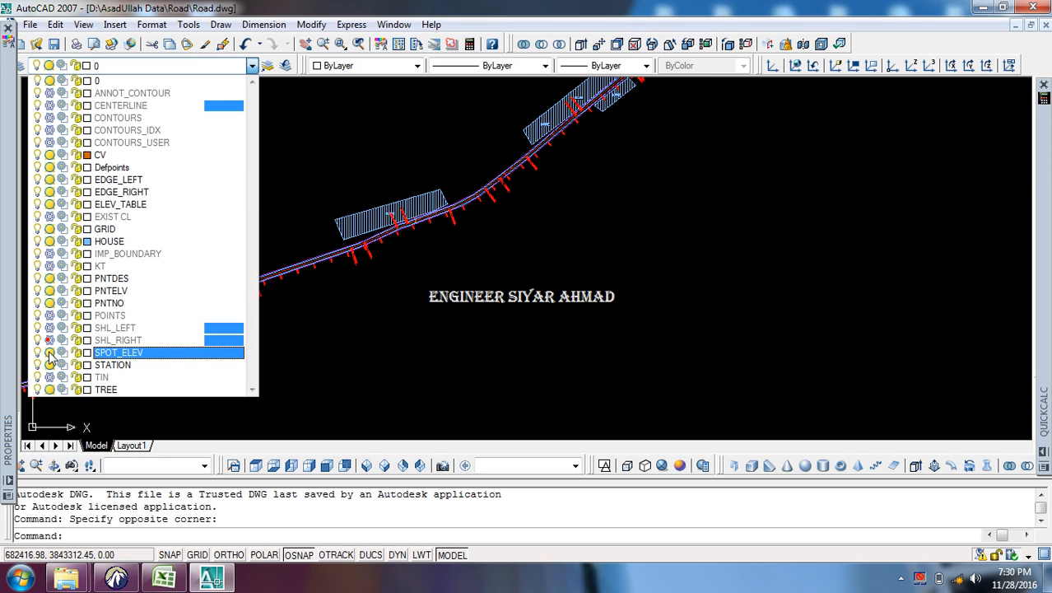
{"action": "left_click", "coordinate": [521, 325]}
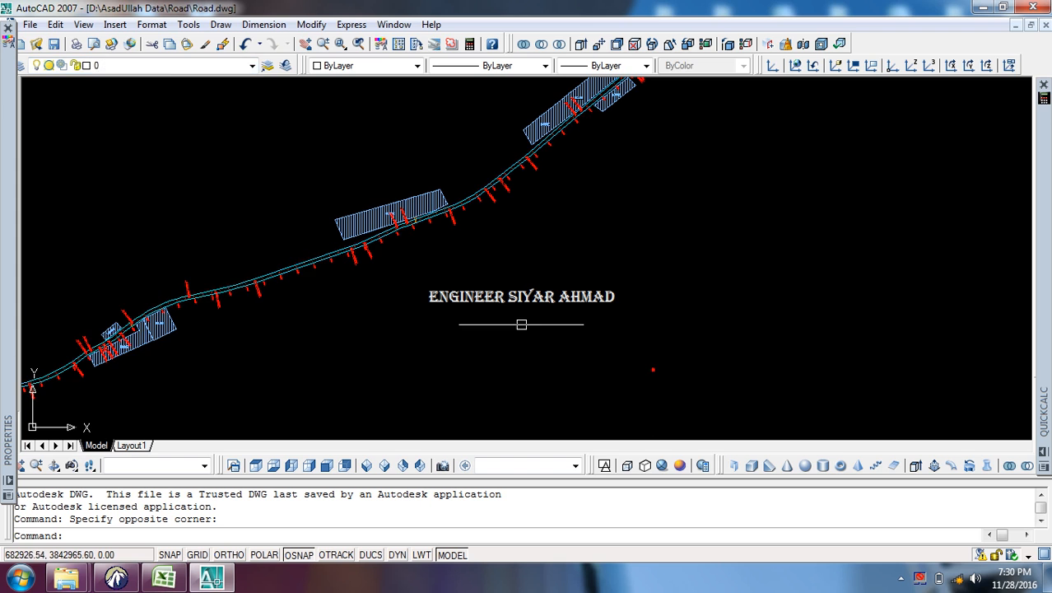
Step: Freeze the STATION, TREE and HOUSE layers, leaving the road edges and culvert symbols displayed
{"action": "left_click", "coordinate": [140, 65]}
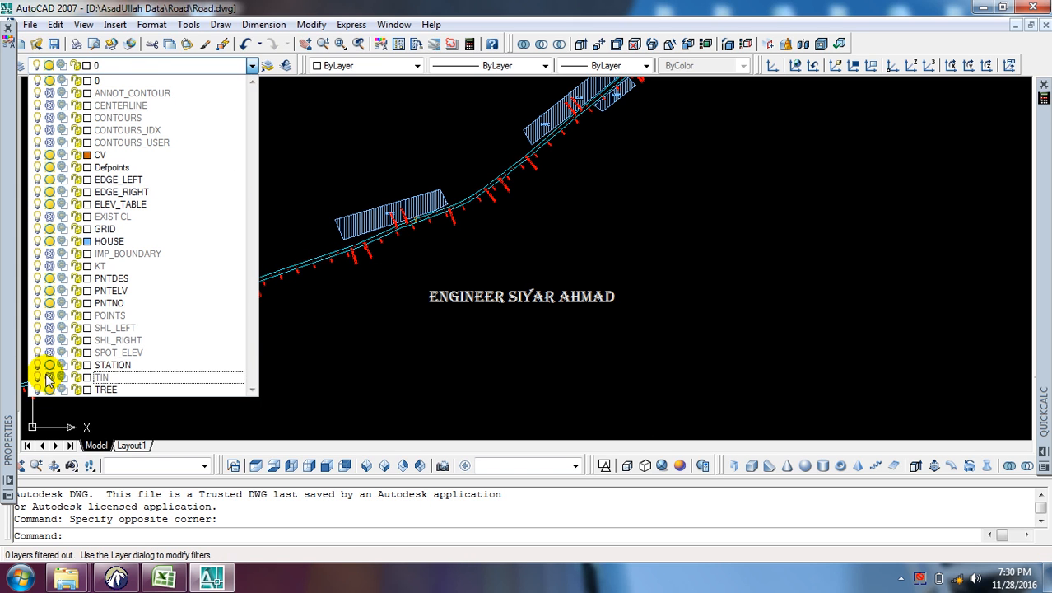
{"action": "left_click", "coordinate": [49, 365]}
{"action": "scroll", "coordinate": [359, 247], "scroll_direction": "up", "scroll_amount": 3}
{"action": "scroll", "coordinate": [375, 187], "scroll_direction": "up", "scroll_amount": 2}
{"action": "left_click", "coordinate": [369, 173]}
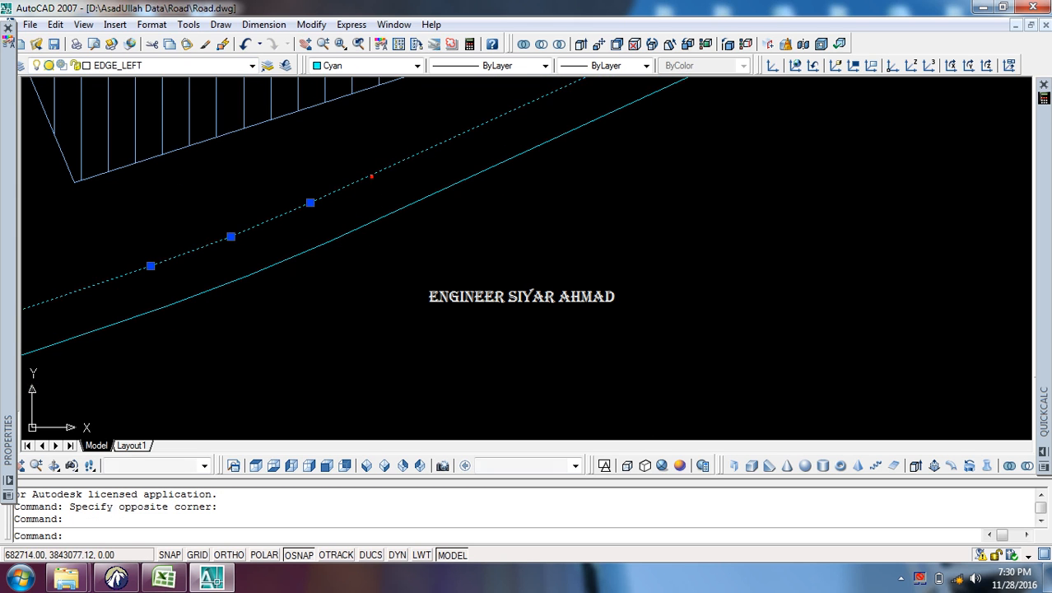
{"action": "scroll", "coordinate": [477, 269], "scroll_direction": "down", "scroll_amount": 4}
{"action": "key", "text": "Escape"}
{"action": "key", "text": "Escape"}
{"action": "scroll", "coordinate": [519, 215], "scroll_direction": "up", "scroll_amount": 4}
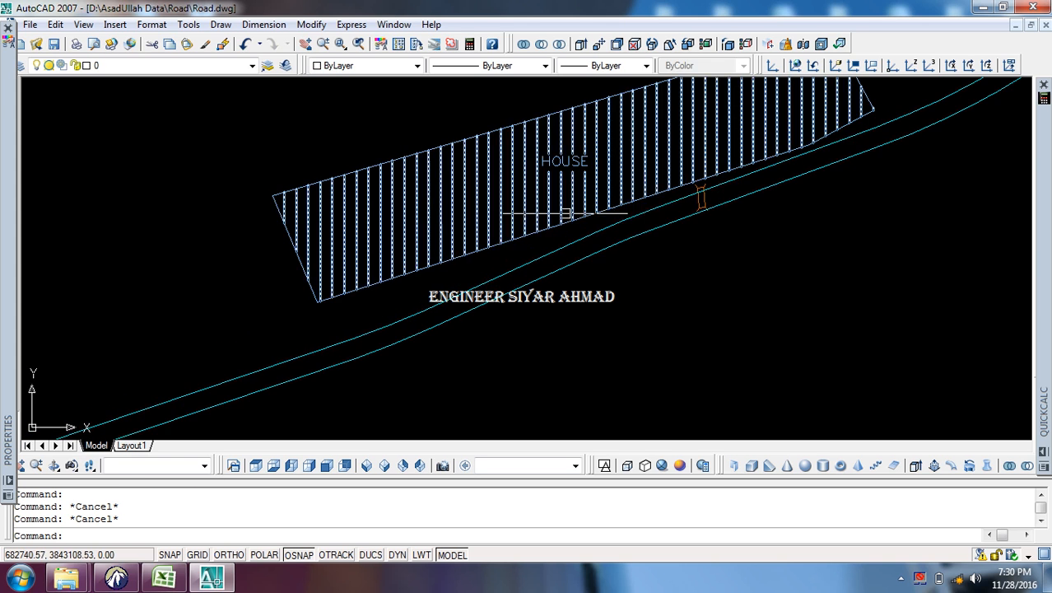
{"action": "scroll", "coordinate": [479, 239], "scroll_direction": "down", "scroll_amount": 4}
{"action": "left_click", "coordinate": [165, 65]}
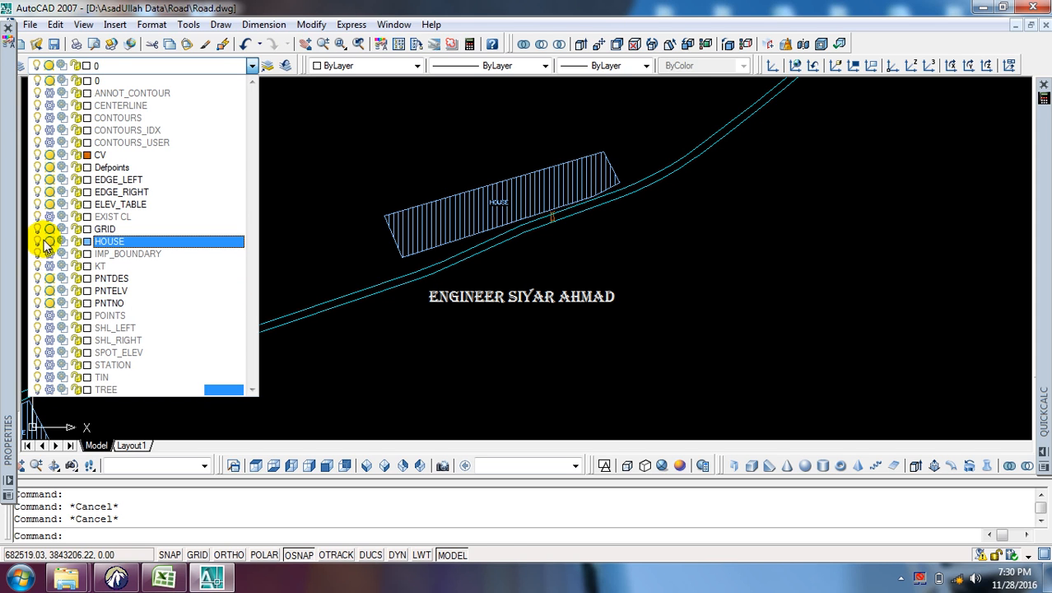
{"action": "left_click", "coordinate": [534, 307]}
Step: Select the culvert symbols along the road without the two edge lines and copy them to the clipboard
{"action": "scroll", "coordinate": [512, 236], "scroll_direction": "down", "scroll_amount": 5}
{"action": "left_click", "coordinate": [735, 295]}
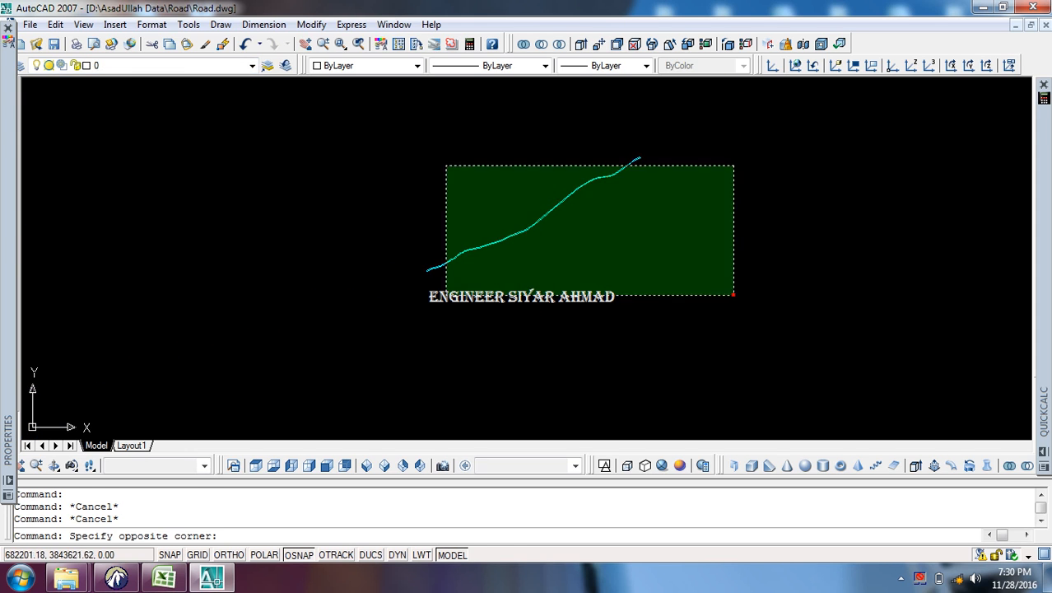
{"action": "left_click", "coordinate": [446, 165]}
{"action": "scroll", "coordinate": [482, 208], "scroll_direction": "up", "scroll_amount": 6}
{"action": "left_click", "coordinate": [498, 247], "text": "shift"}
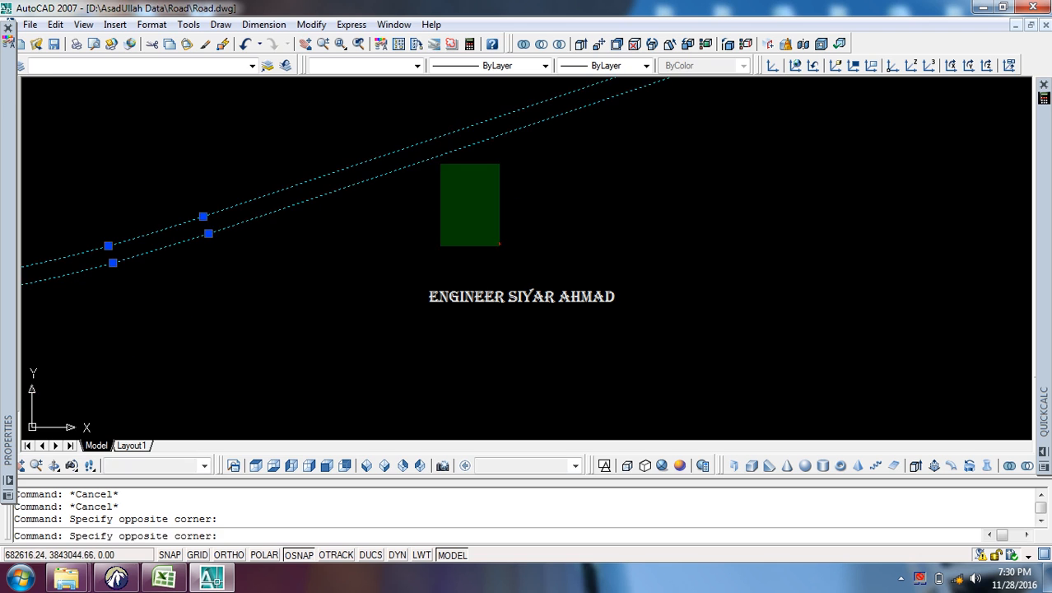
{"action": "left_click", "coordinate": [440, 165], "text": "shift"}
{"action": "scroll", "coordinate": [328, 228], "scroll_direction": "up", "scroll_amount": 3}
{"action": "scroll", "coordinate": [381, 162], "scroll_direction": "up", "scroll_amount": 3}
{"action": "right_click", "coordinate": [381, 164]}
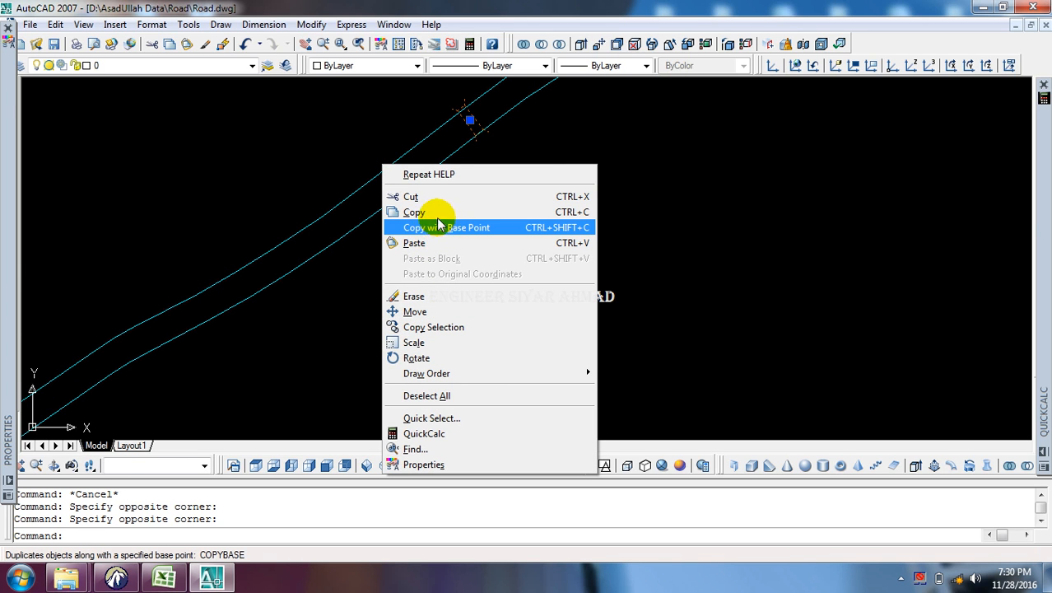
{"action": "left_click", "coordinate": [436, 212]}
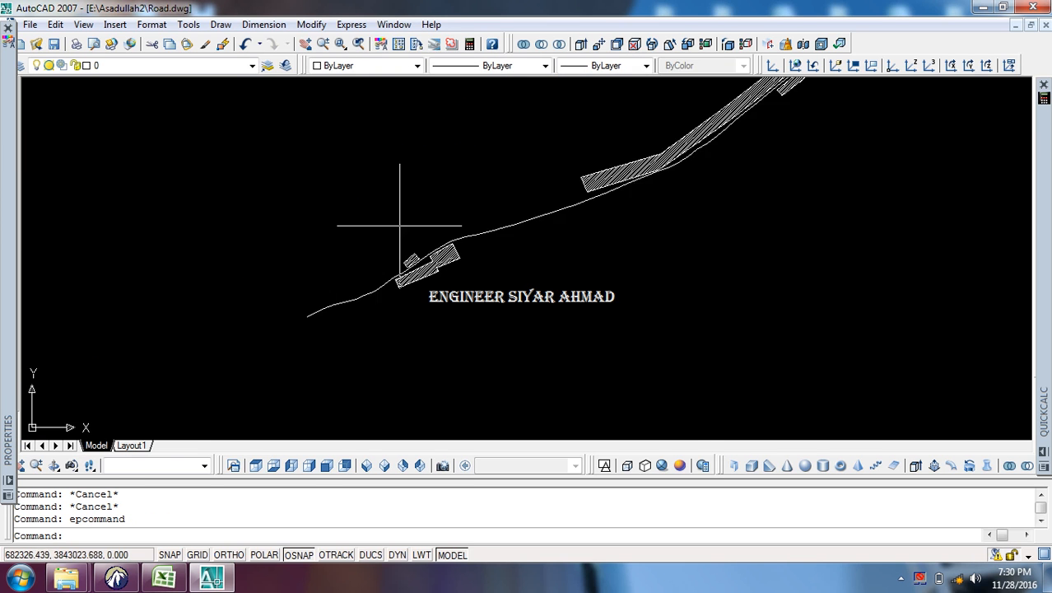
Step: Switch to the Road drawing on drive E, paste the culvert symbols to original coordinates and check them along the centerline
{"action": "scroll", "coordinate": [400, 224], "scroll_direction": "down", "scroll_amount": 3}
{"action": "right_click", "coordinate": [383, 173]}
{"action": "left_click", "coordinate": [471, 285]}
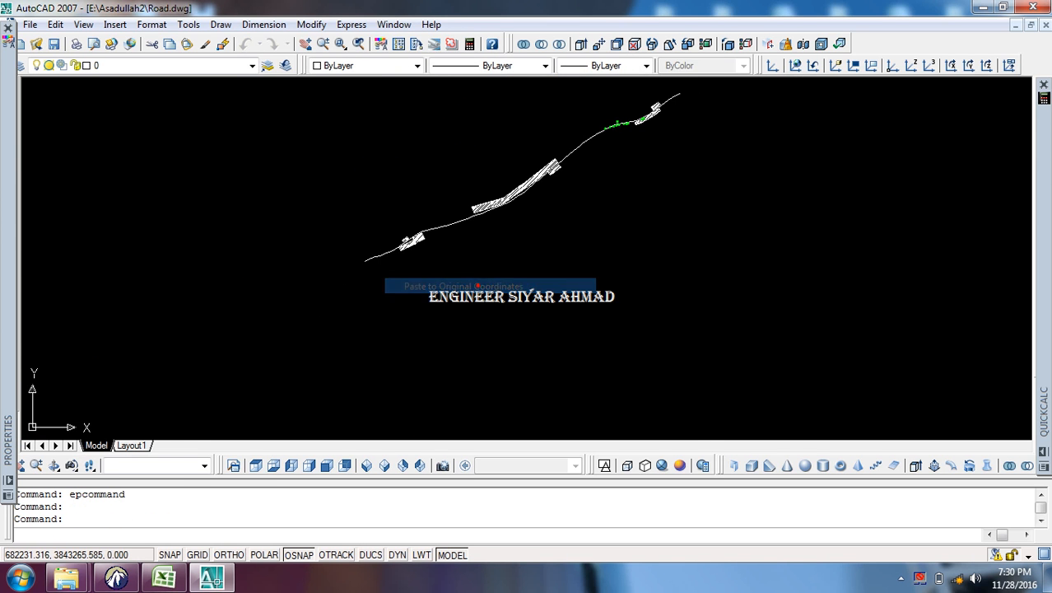
{"action": "scroll", "coordinate": [395, 226], "scroll_direction": "up", "scroll_amount": 10}
{"action": "key", "text": "Escape"}
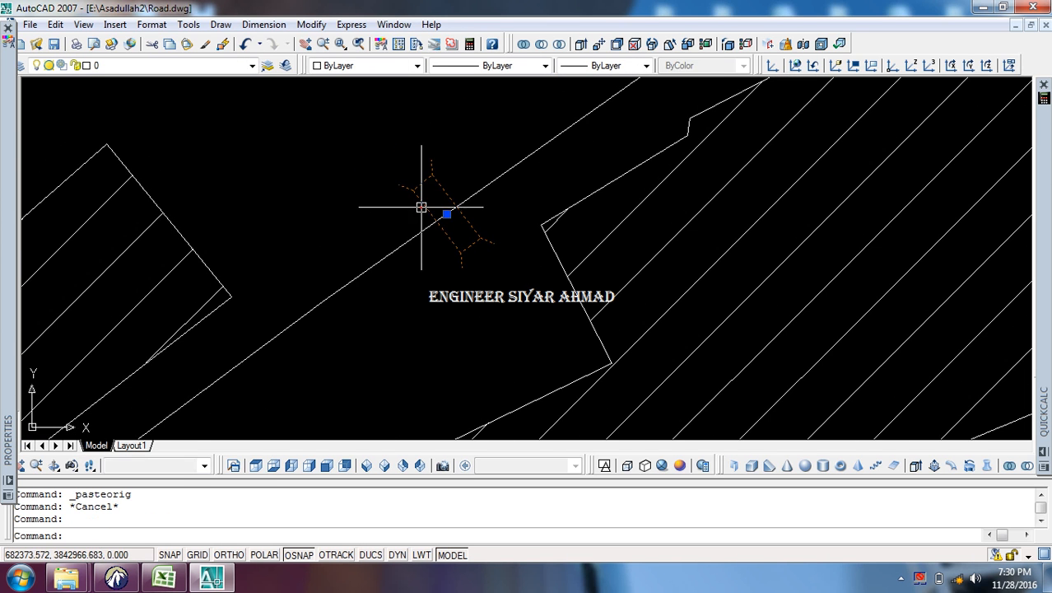
{"action": "left_click", "coordinate": [218, 65]}
{"action": "left_click", "coordinate": [217, 65]}
{"action": "key", "text": "Escape"}
{"action": "scroll", "coordinate": [517, 246], "scroll_direction": "down", "scroll_amount": 10}
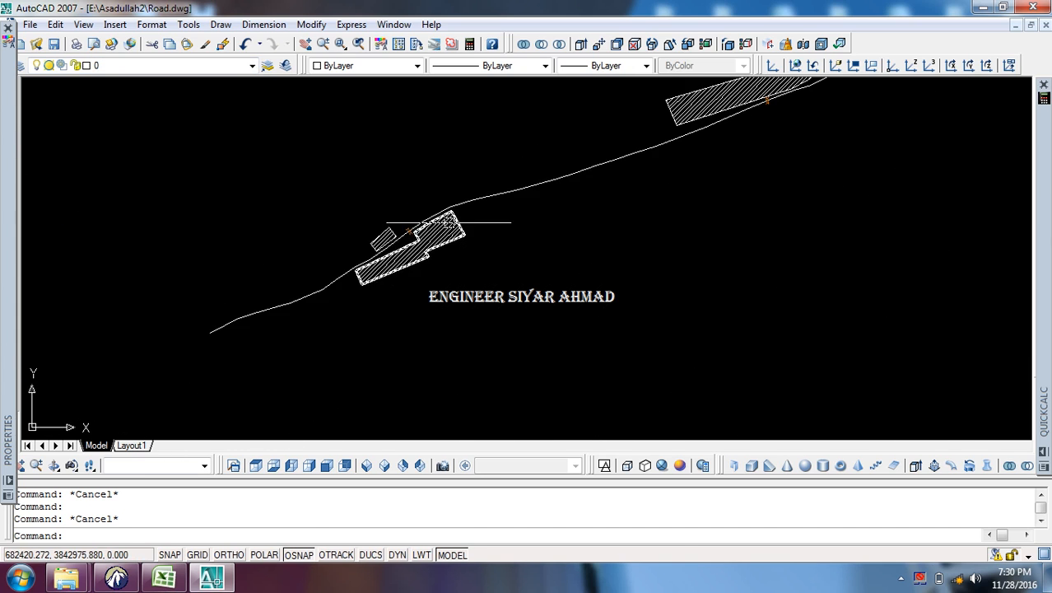
{"action": "scroll", "coordinate": [516, 246], "scroll_direction": "up", "scroll_amount": 2}
{"action": "scroll", "coordinate": [517, 247], "scroll_direction": "up", "scroll_amount": 6}
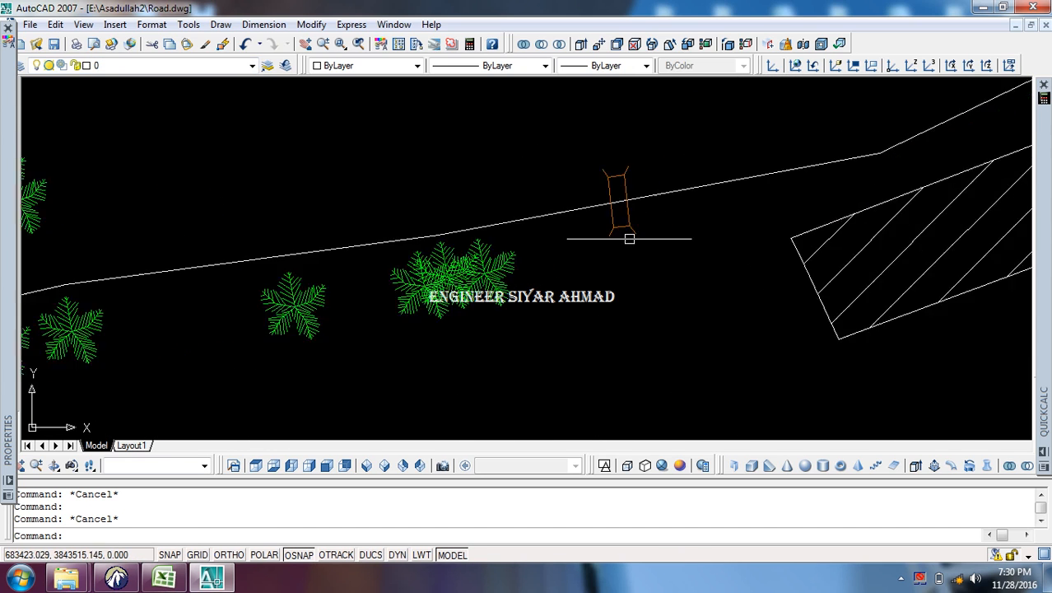
{"action": "scroll", "coordinate": [604, 233], "scroll_direction": "down", "scroll_amount": 3}
Step: Return to the drive D Road drawing, clear the culvert selection and thaw the KT layer
{"action": "key", "text": "Escape"}
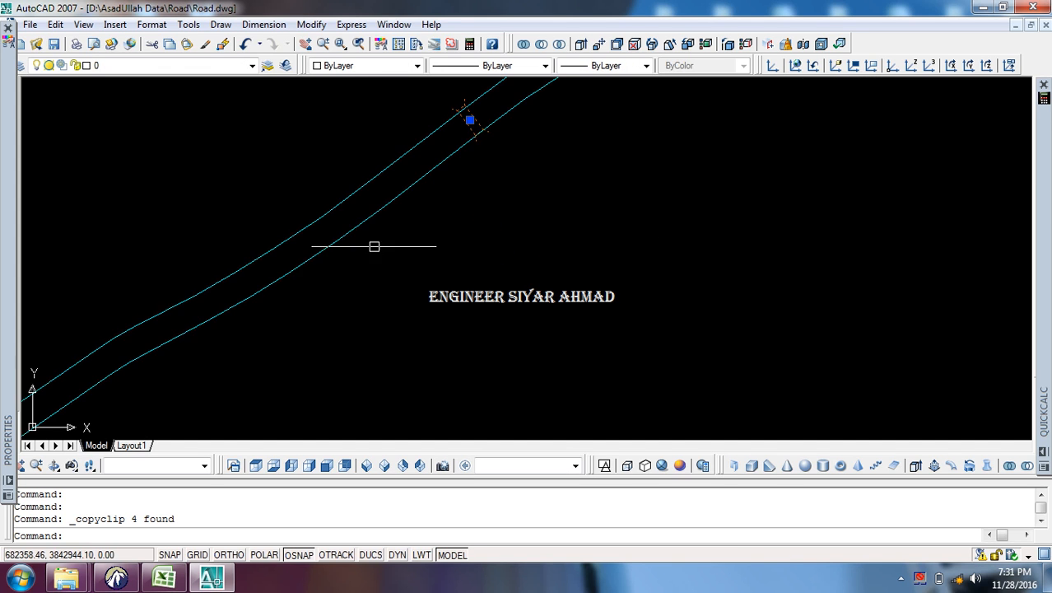
{"action": "scroll", "coordinate": [376, 241], "scroll_direction": "down", "scroll_amount": 3}
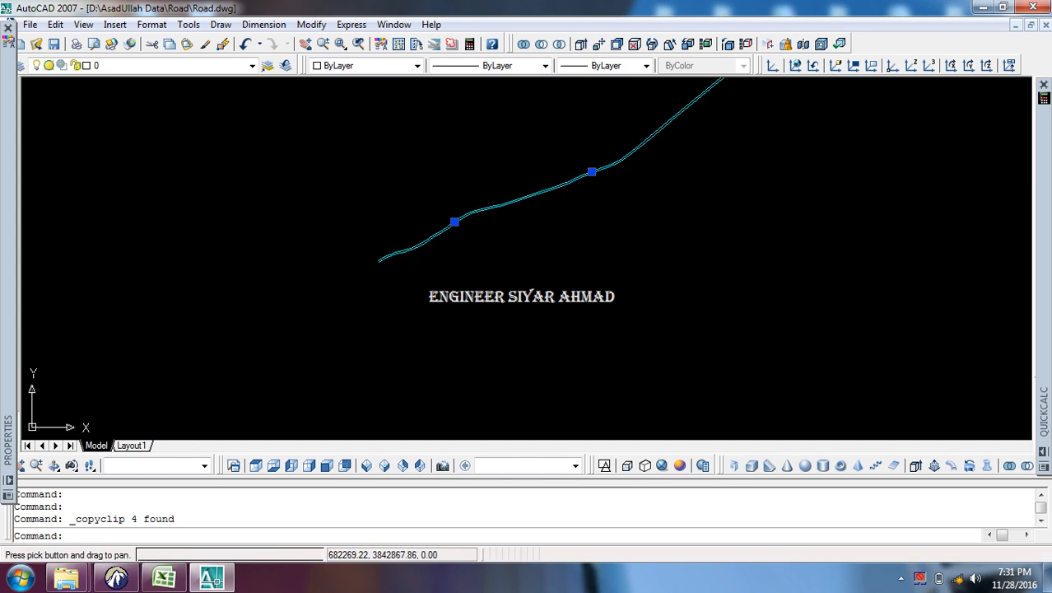
{"action": "key", "text": "Escape"}
{"action": "scroll", "coordinate": [569, 211], "scroll_direction": "up", "scroll_amount": 2}
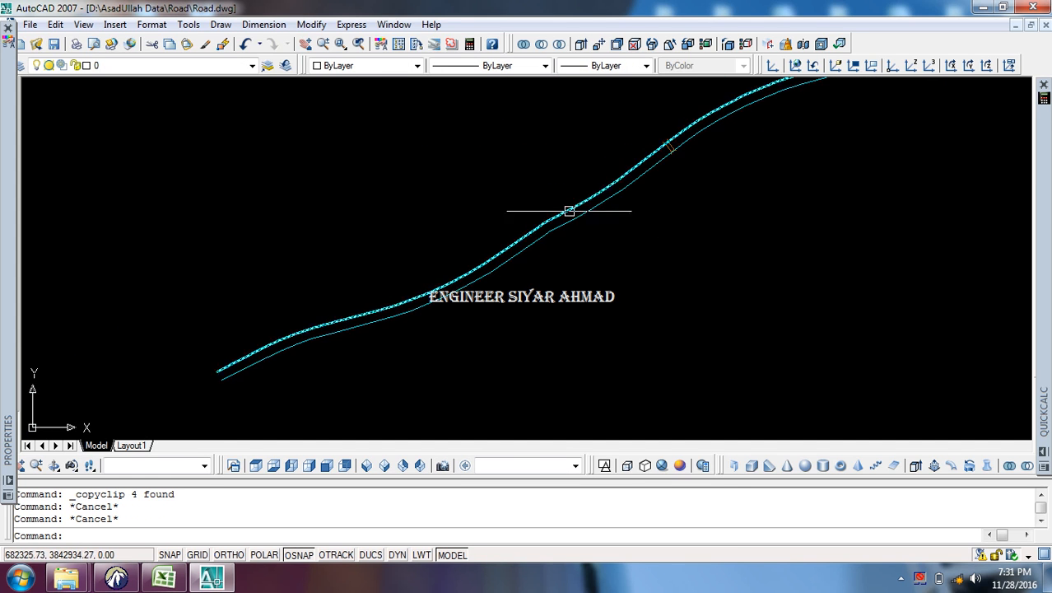
{"action": "scroll", "coordinate": [542, 207], "scroll_direction": "down", "scroll_amount": 1}
{"action": "left_click", "coordinate": [121, 73]}
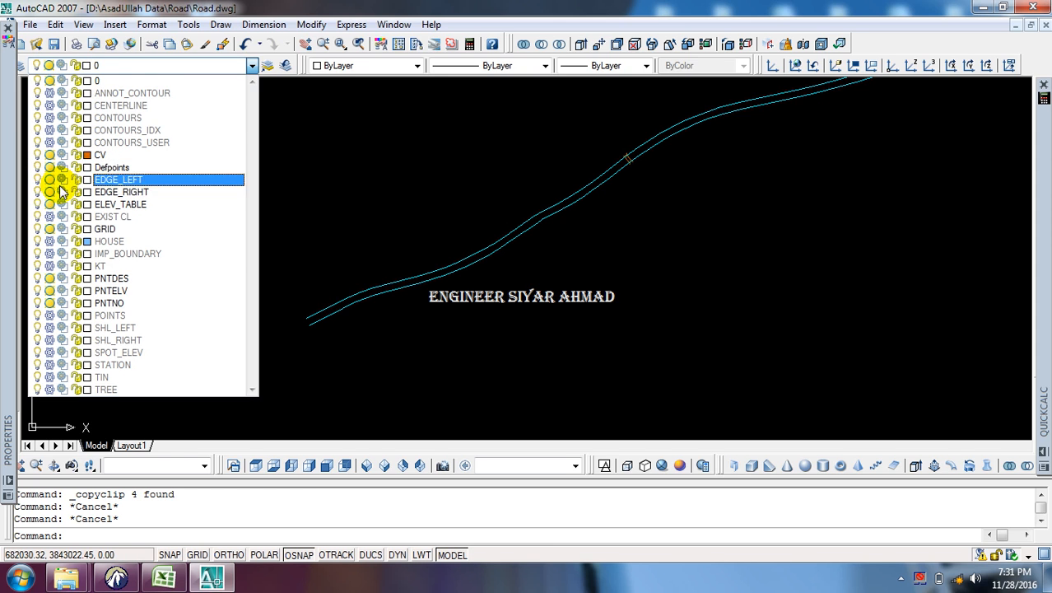
{"action": "left_click", "coordinate": [62, 266]}
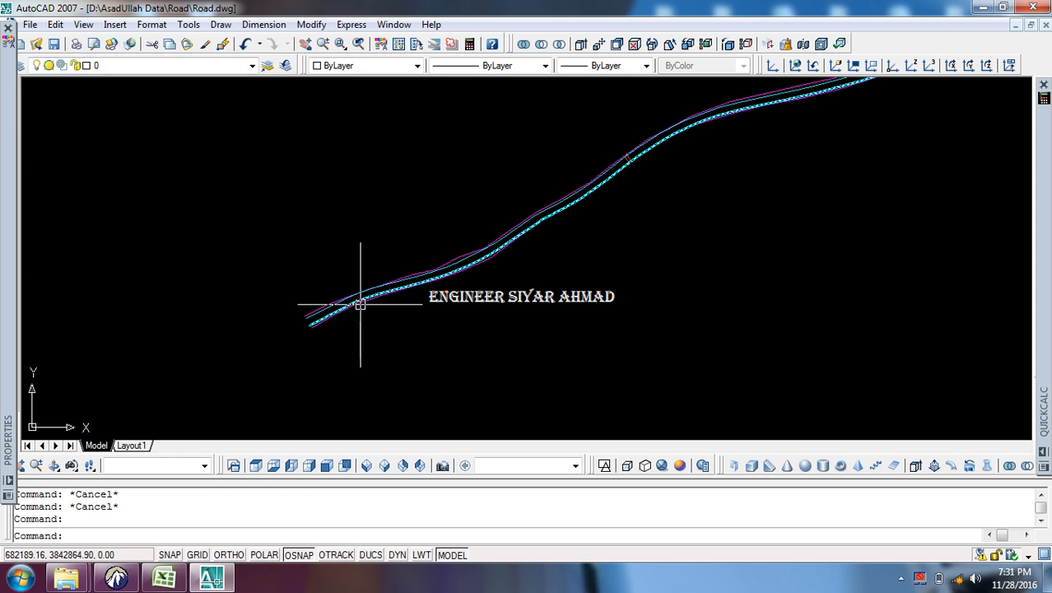
Step: Copy the two magenta KT lines on either side of the road to the clipboard
{"action": "scroll", "coordinate": [540, 235], "scroll_direction": "up", "scroll_amount": 4}
{"action": "left_click", "coordinate": [549, 195]}
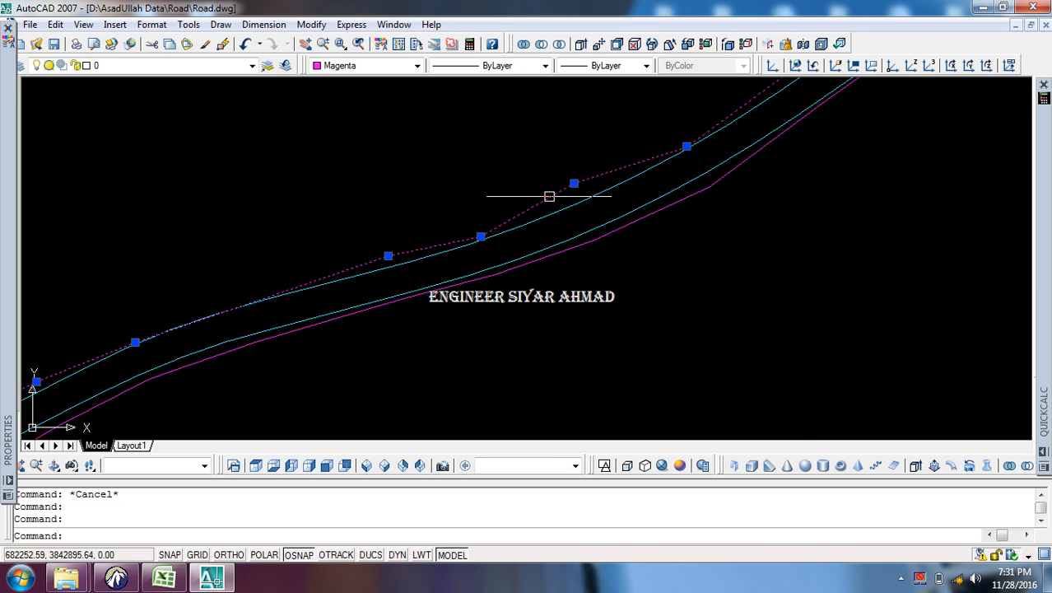
{"action": "left_click", "coordinate": [587, 241]}
{"action": "right_click", "coordinate": [589, 237]}
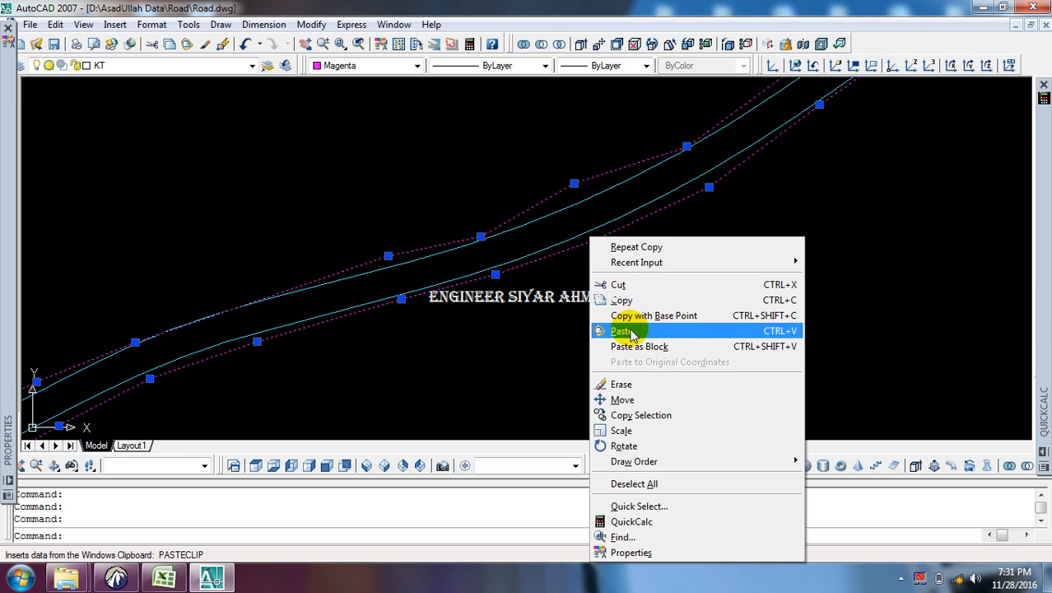
{"action": "left_click", "coordinate": [623, 301]}
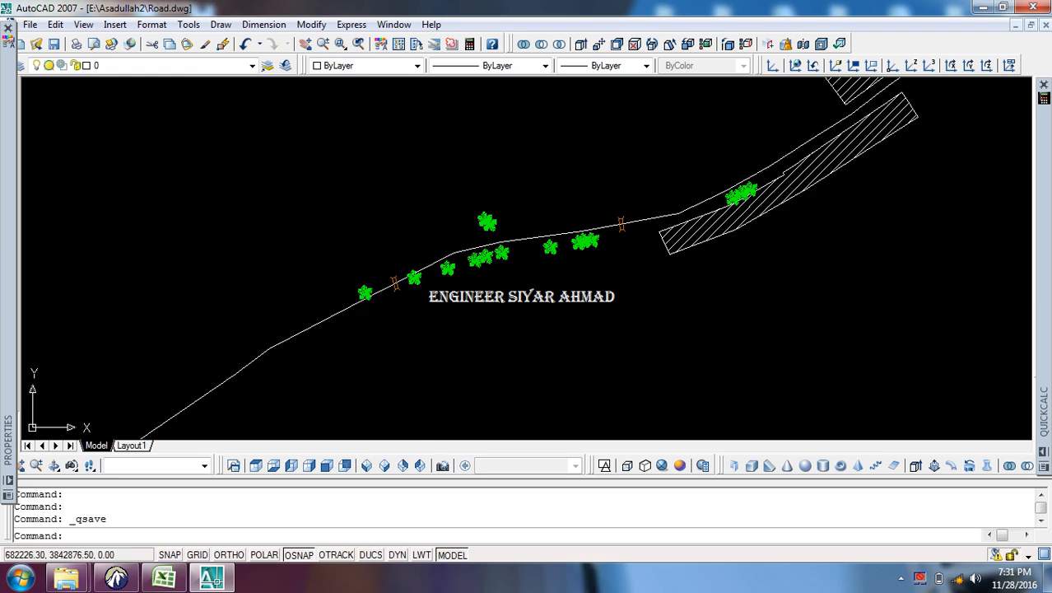
Step: Paste the KT lines to original coordinates in the drive E Road drawing and save it
{"action": "right_click", "coordinate": [388, 211]}
{"action": "left_click", "coordinate": [458, 329]}
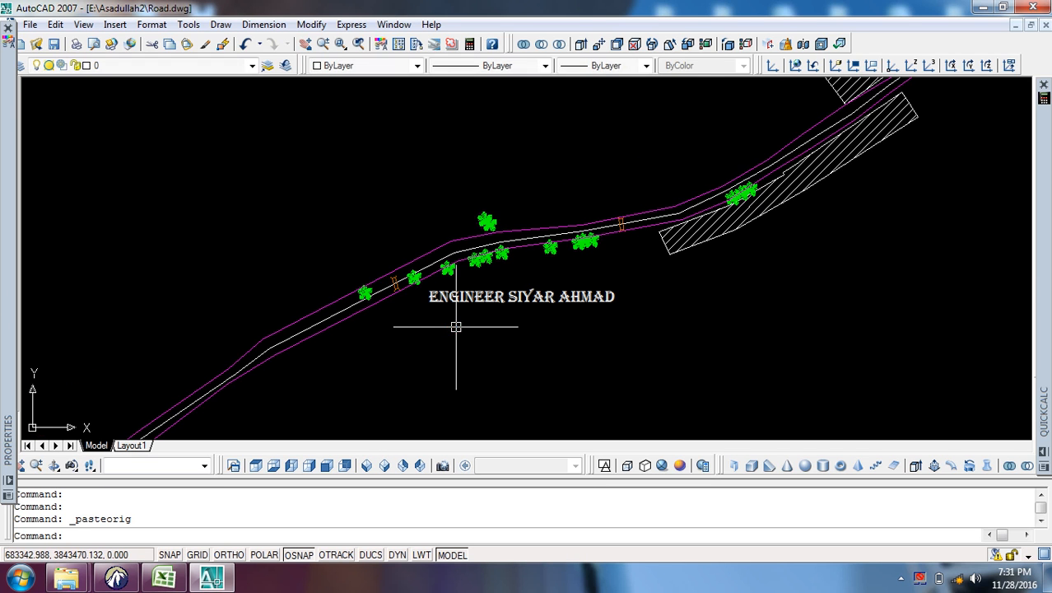
{"action": "key", "text": "ctrl+s"}
Step: Examine the pasted magenta lines against the centerline, trees and hatched buildings along the whole road
{"action": "scroll", "coordinate": [329, 313], "scroll_direction": "down", "scroll_amount": 3}
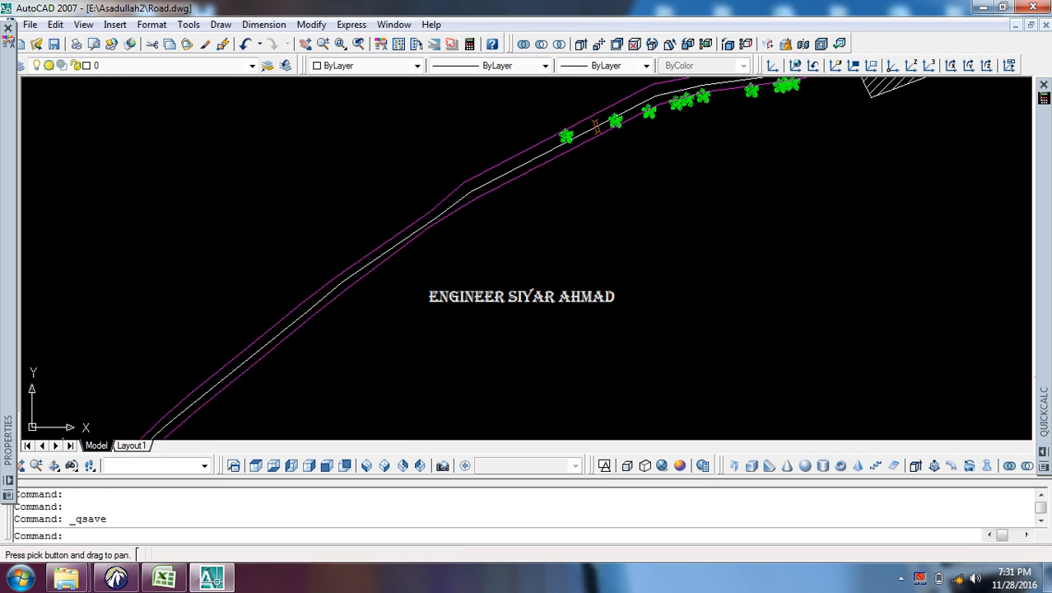
{"action": "scroll", "coordinate": [321, 313], "scroll_direction": "up", "scroll_amount": 3}
{"action": "scroll", "coordinate": [340, 259], "scroll_direction": "down", "scroll_amount": 5}
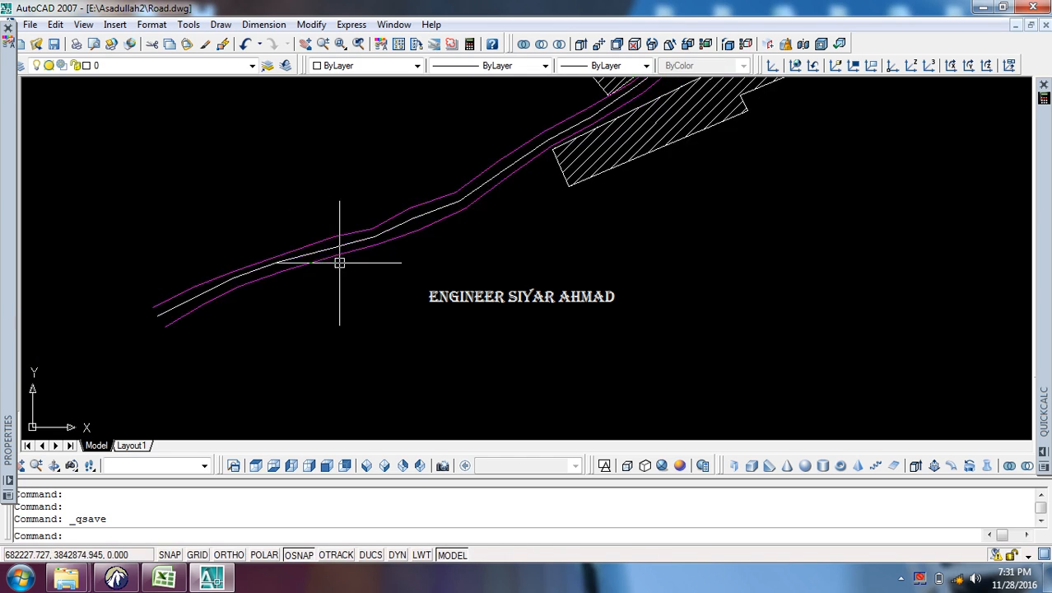
{"action": "scroll", "coordinate": [524, 243], "scroll_direction": "up", "scroll_amount": 6}
{"action": "scroll", "coordinate": [524, 242], "scroll_direction": "down", "scroll_amount": 5}
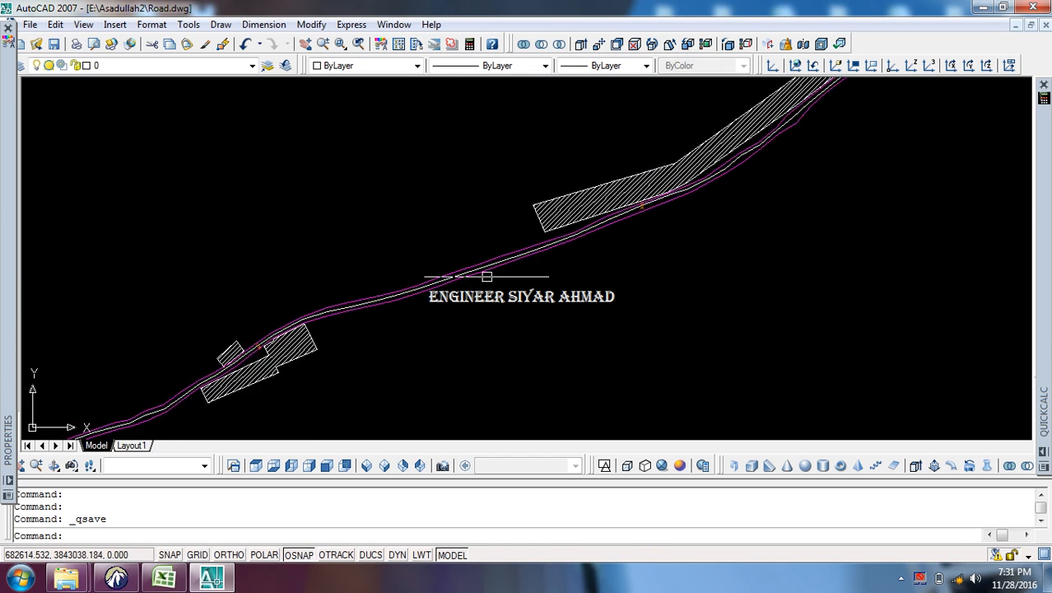
{"action": "scroll", "coordinate": [466, 300], "scroll_direction": "up", "scroll_amount": 1}
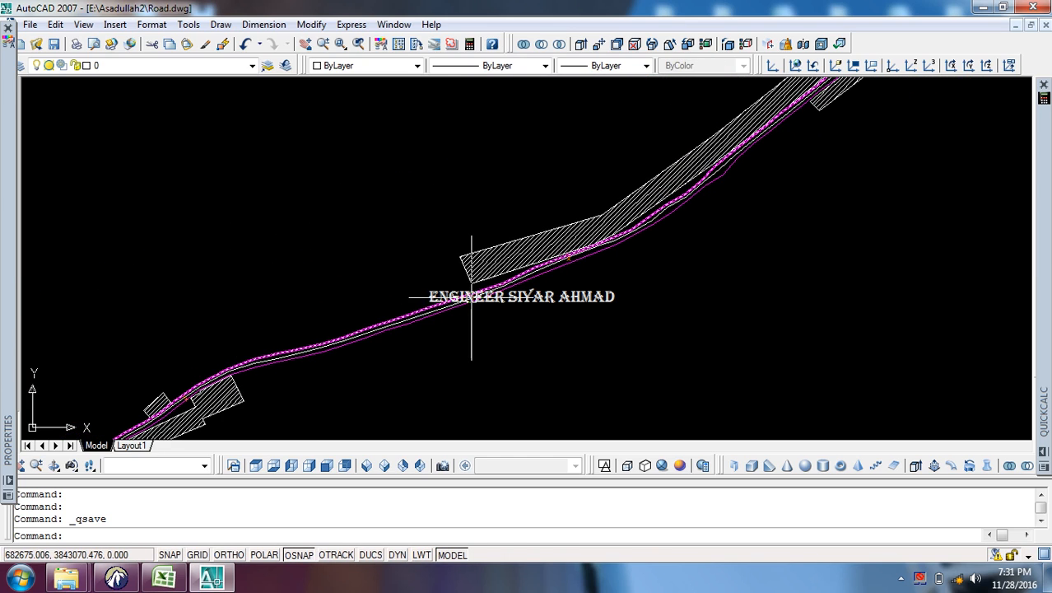
{"action": "scroll", "coordinate": [472, 271], "scroll_direction": "down", "scroll_amount": 4}
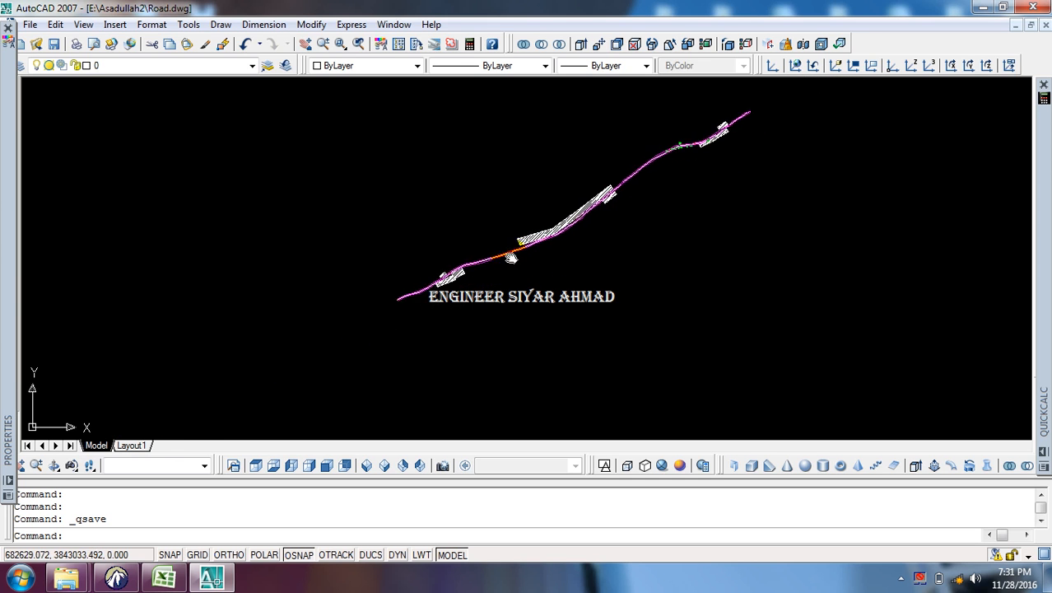
{"action": "scroll", "coordinate": [412, 280], "scroll_direction": "up", "scroll_amount": 6}
{"action": "scroll", "coordinate": [392, 282], "scroll_direction": "down", "scroll_amount": 3}
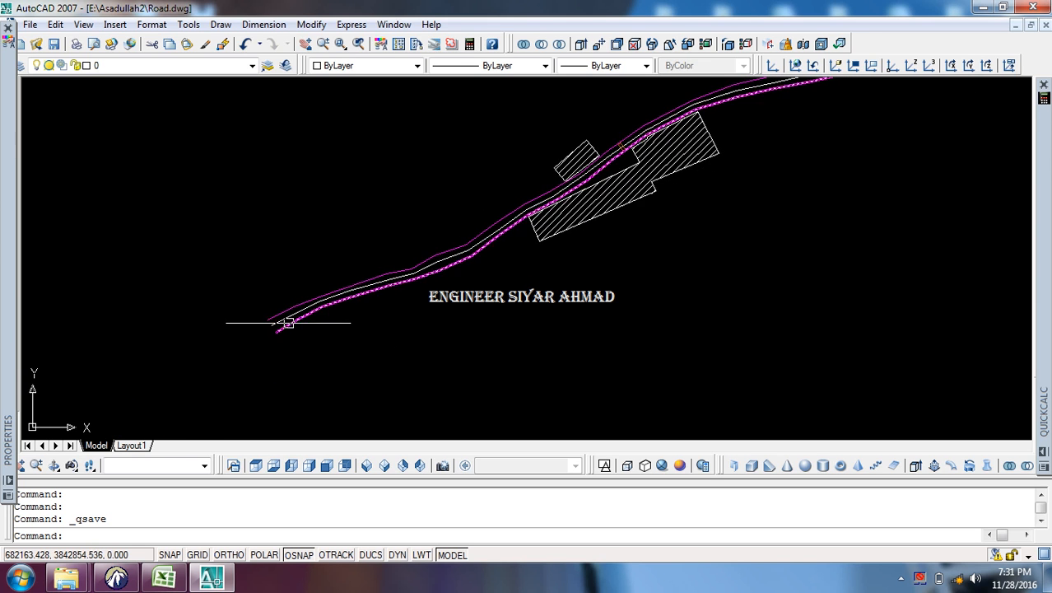
Step: Examine the magenta KT lines beside the centerline and hatched buildings at the road's southwestern end, and save the Road drawing
{"action": "scroll", "coordinate": [282, 322], "scroll_direction": "up", "scroll_amount": 5}
{"action": "scroll", "coordinate": [192, 308], "scroll_direction": "down", "scroll_amount": 1}
{"action": "scroll", "coordinate": [287, 293], "scroll_direction": "up", "scroll_amount": 2}
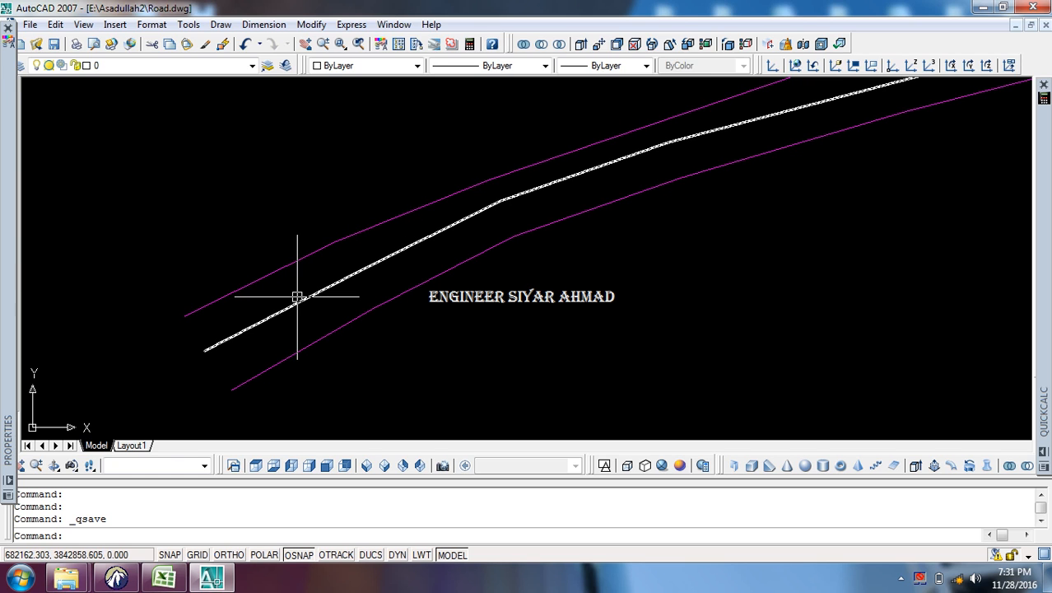
{"action": "scroll", "coordinate": [280, 296], "scroll_direction": "down", "scroll_amount": 3}
{"action": "scroll", "coordinate": [313, 311], "scroll_direction": "up", "scroll_amount": 2}
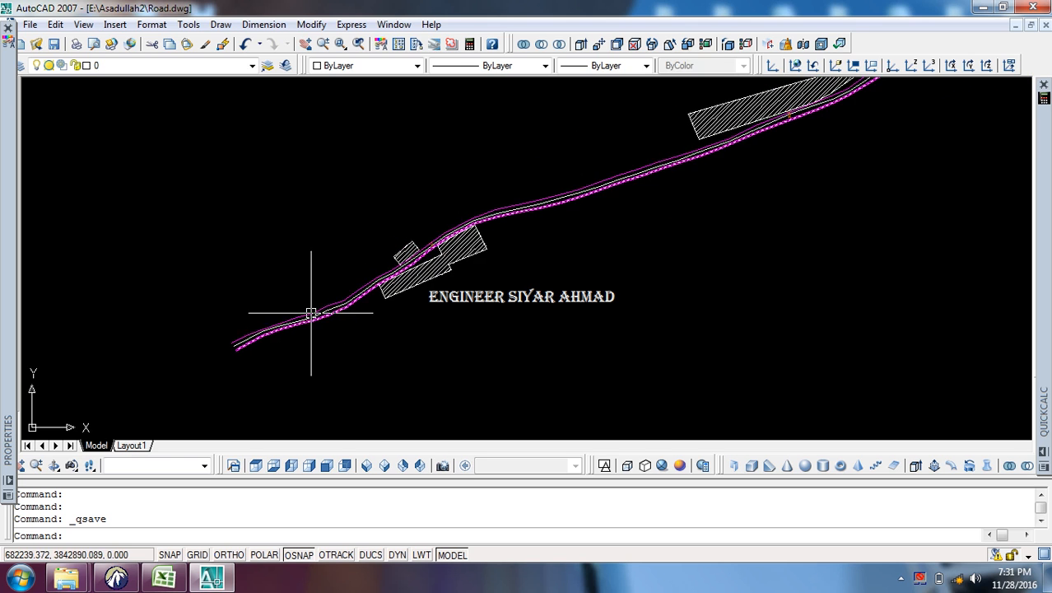
{"action": "scroll", "coordinate": [306, 313], "scroll_direction": "down", "scroll_amount": 3}
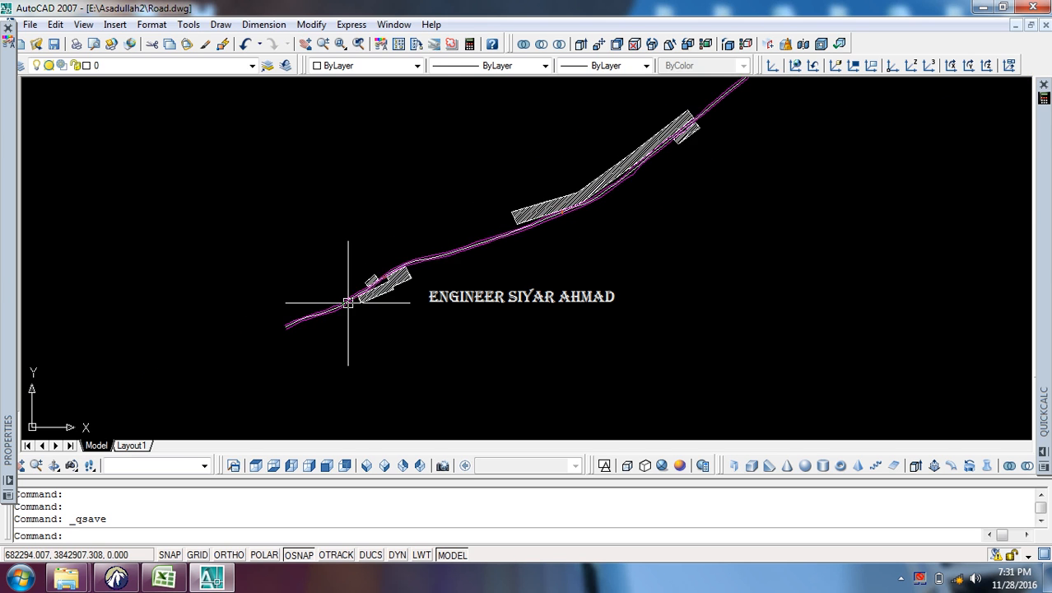
{"action": "scroll", "coordinate": [256, 339], "scroll_direction": "up", "scroll_amount": 2}
{"action": "scroll", "coordinate": [312, 325], "scroll_direction": "up", "scroll_amount": 3}
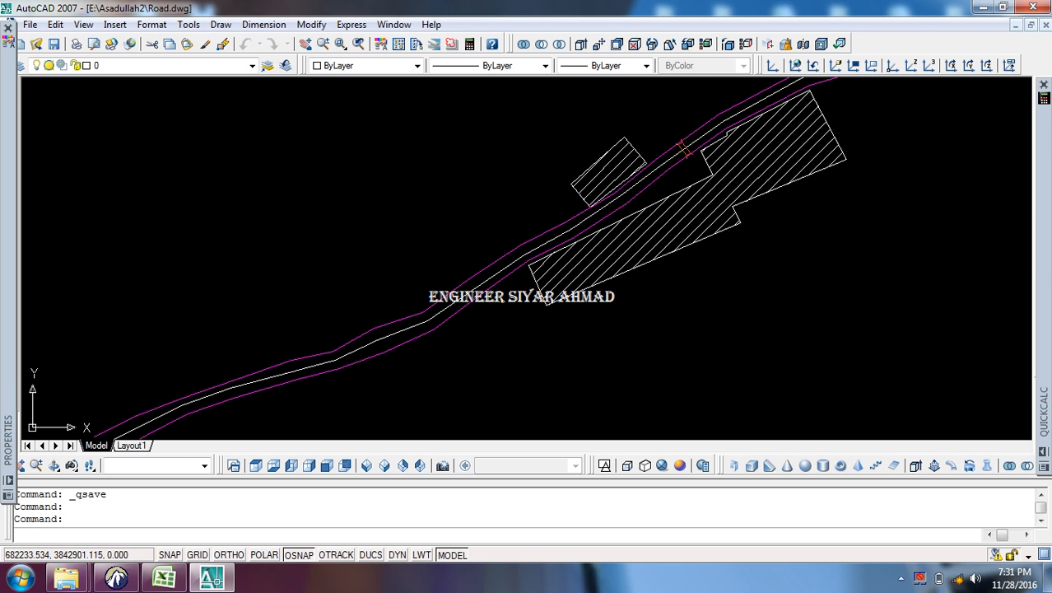
{"action": "key", "text": "ctrl+s"}
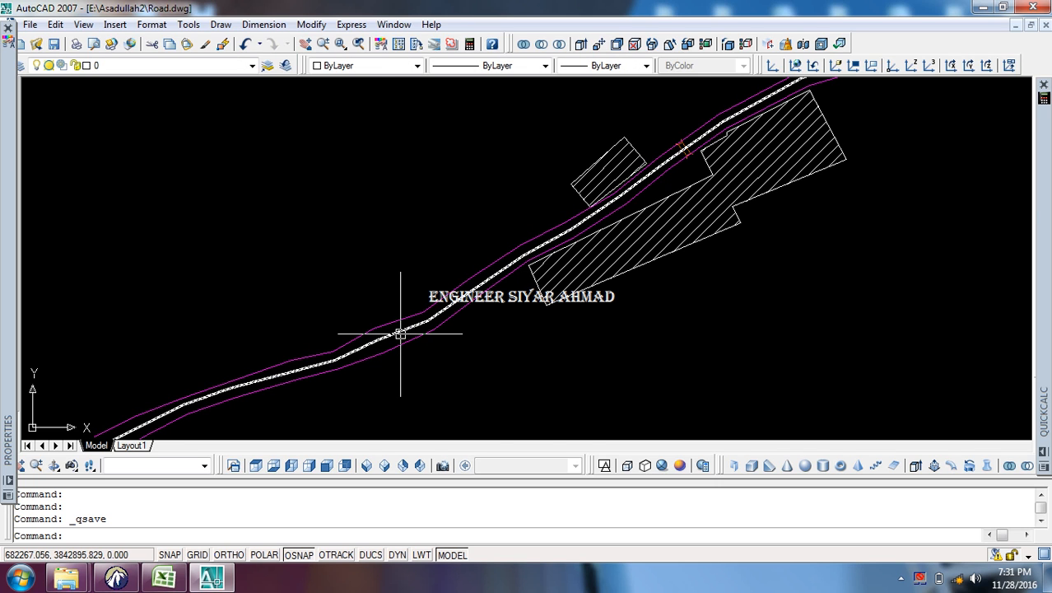
{"action": "left_click", "coordinate": [900, 581]}
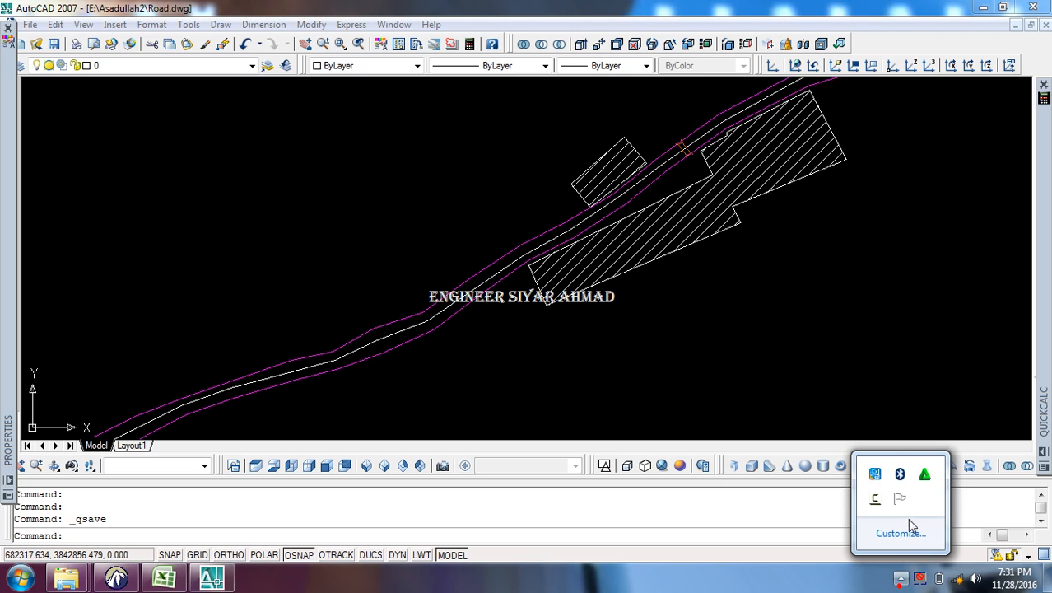
{"action": "left_click", "coordinate": [872, 500]}
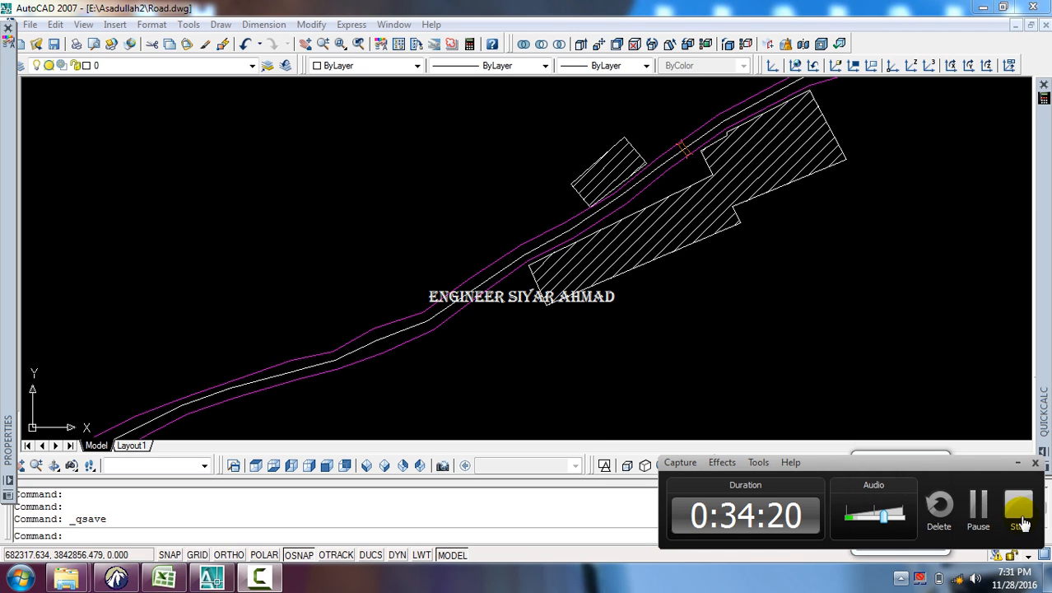